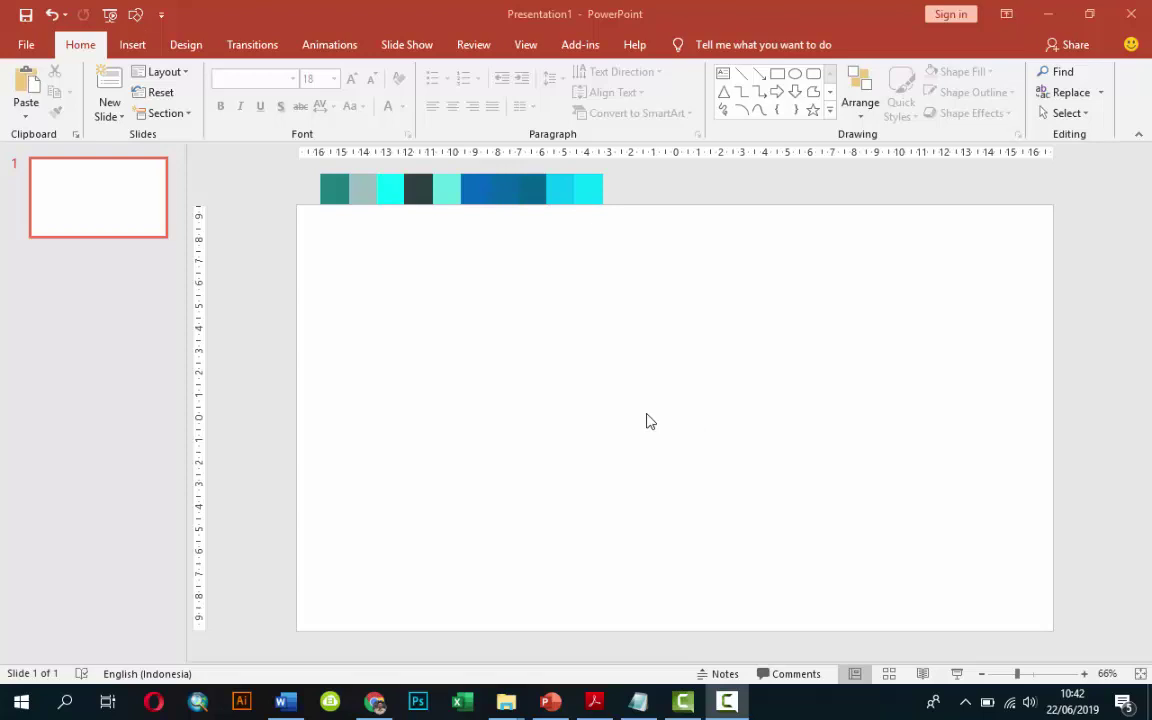
Draw a wide rectangle across the full width of the slide's top half.
{"action": "left_click", "coordinate": [670, 400]}
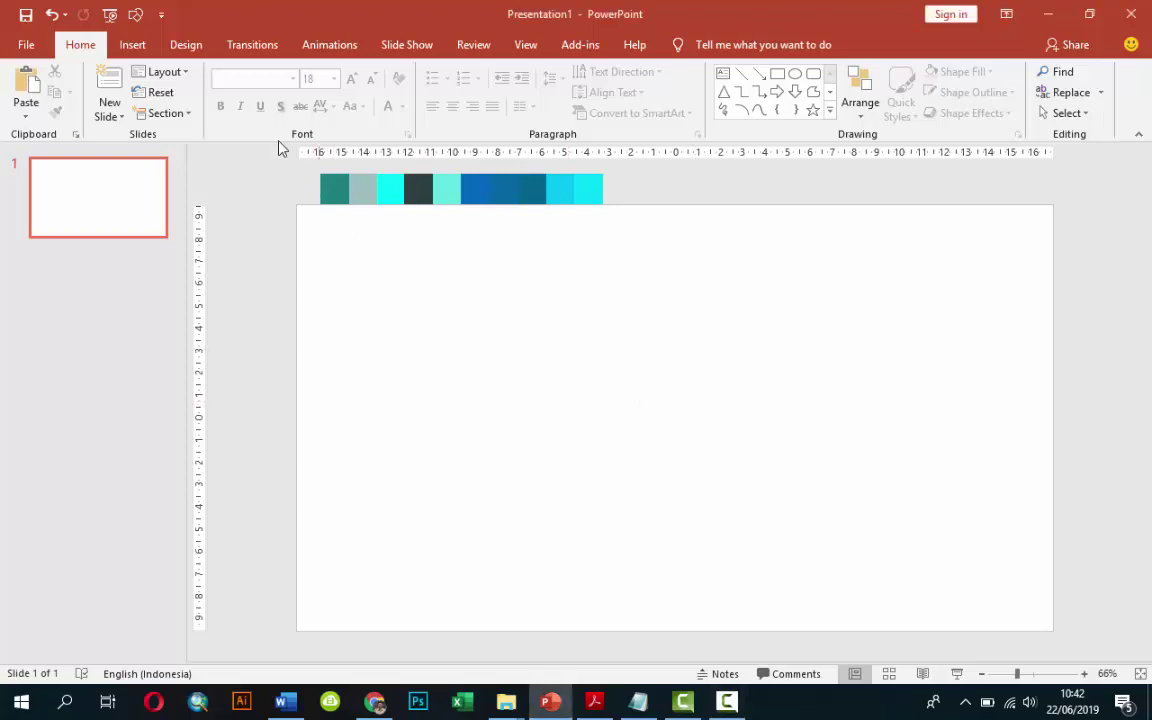
{"action": "left_click", "coordinate": [132, 44]}
{"action": "left_click", "coordinate": [329, 95]}
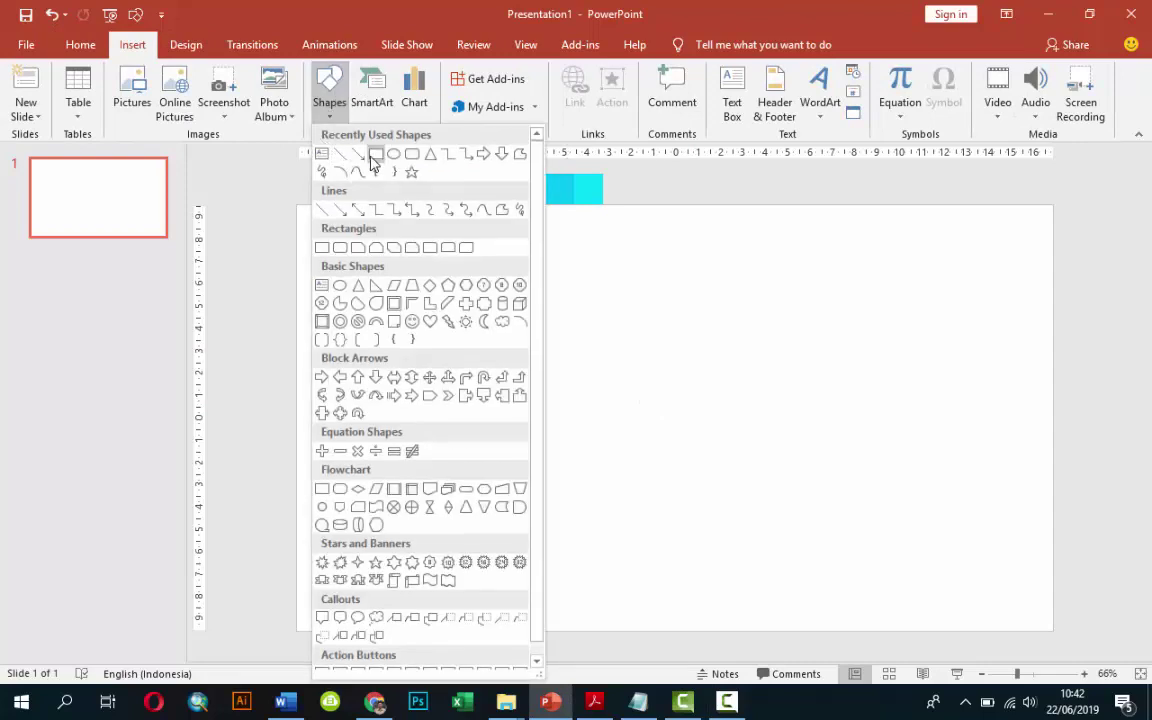
{"action": "left_click", "coordinate": [374, 155]}
{"action": "left_click_drag", "start_coordinate": [295, 204], "coordinate": [1050, 418]}
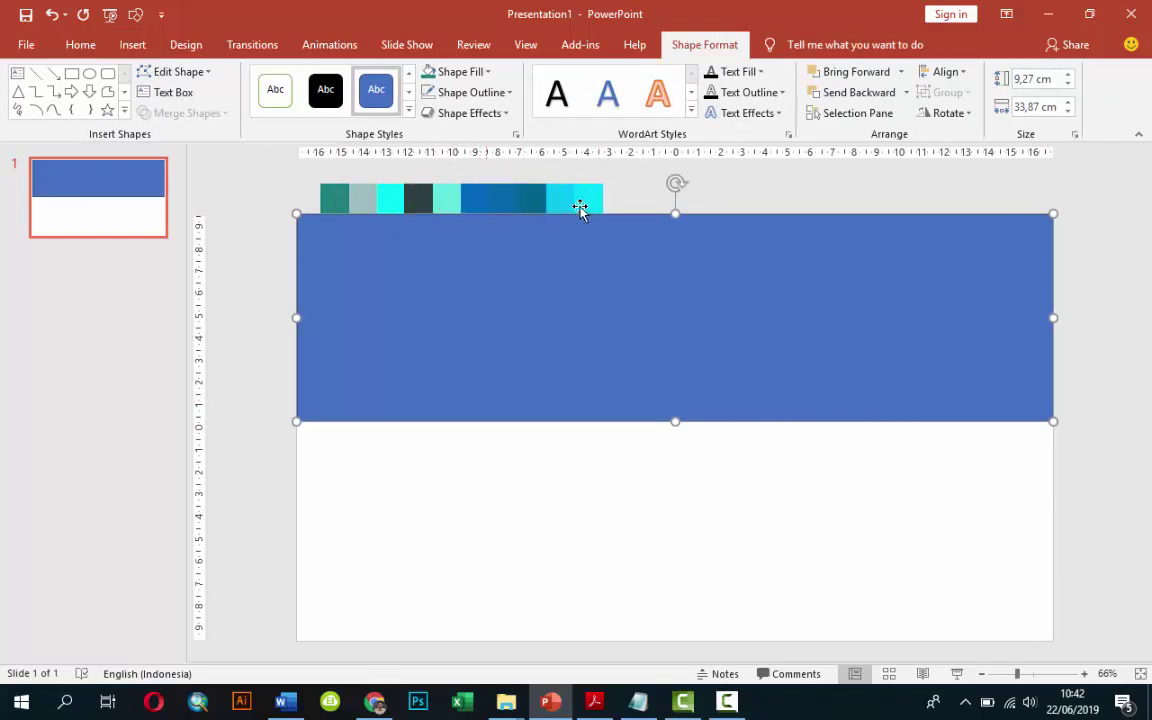
Step through the grey and teal colour swatches above the slide, then reselect the blue rectangle.
{"action": "left_click", "coordinate": [333, 200]}
{"action": "left_click", "coordinate": [363, 209]}
{"action": "left_click", "coordinate": [392, 209]}
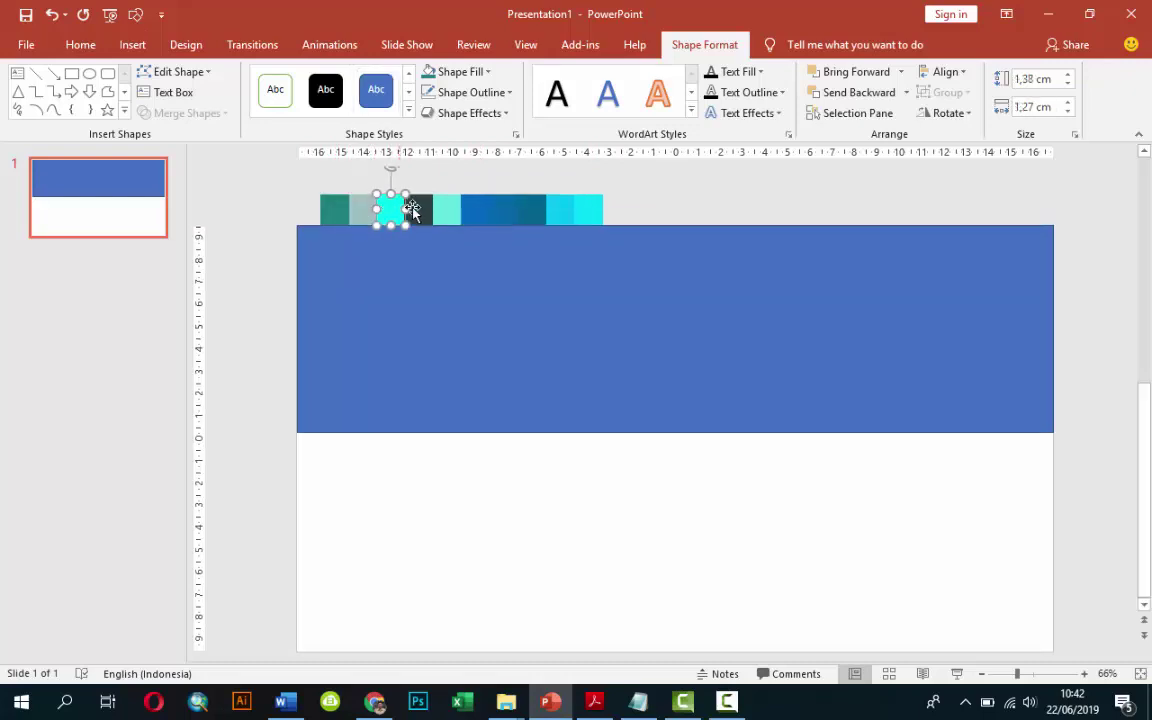
{"action": "left_click", "coordinate": [415, 209]}
{"action": "left_click", "coordinate": [440, 209]}
{"action": "key", "text": "Tab"}
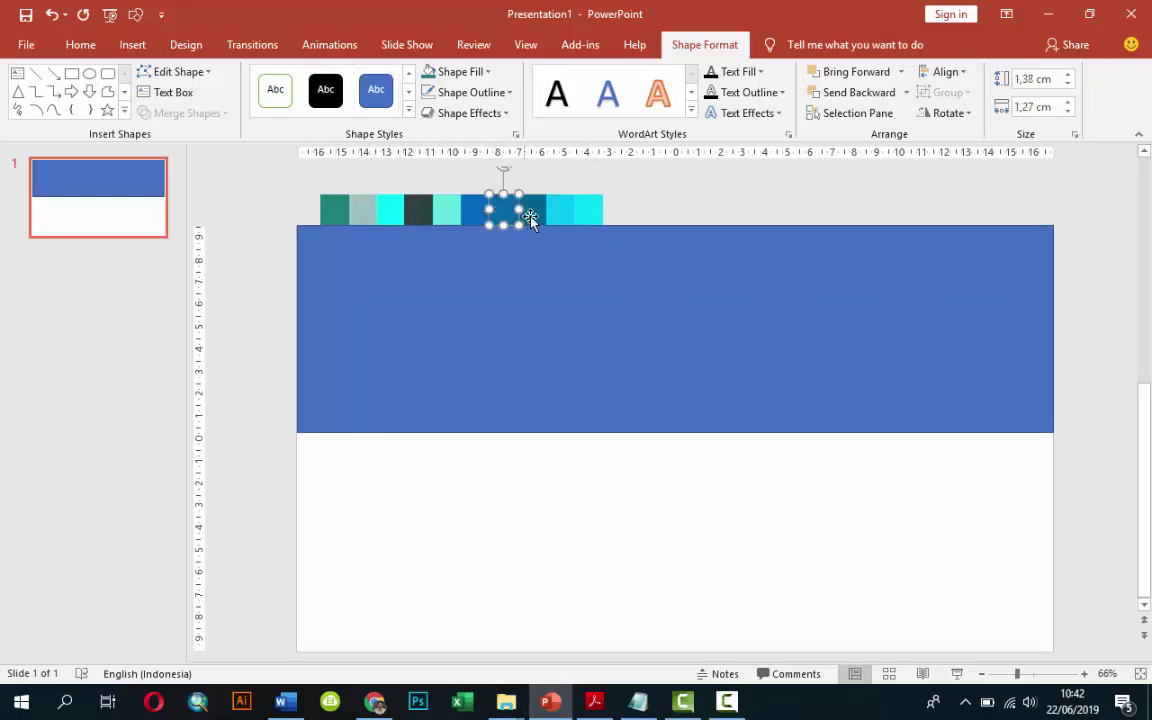
{"action": "key", "text": "Tab"}
{"action": "key", "text": "Tab"}
{"action": "key", "text": "Tab"}
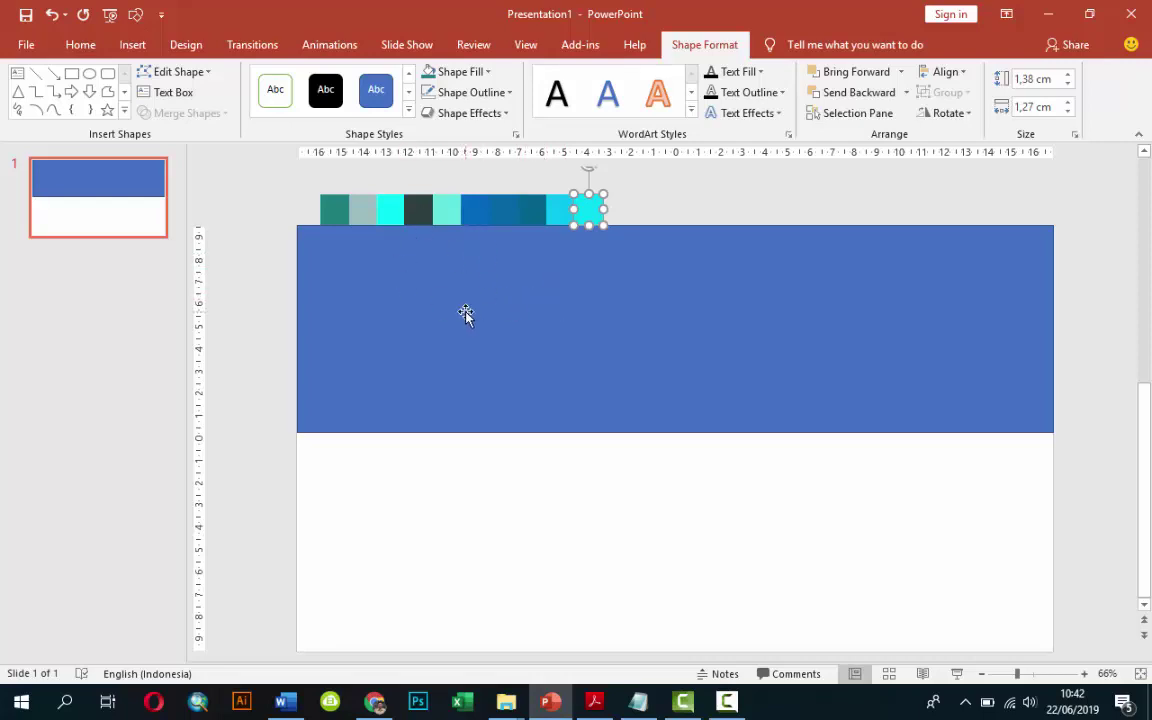
{"action": "left_click", "coordinate": [586, 333]}
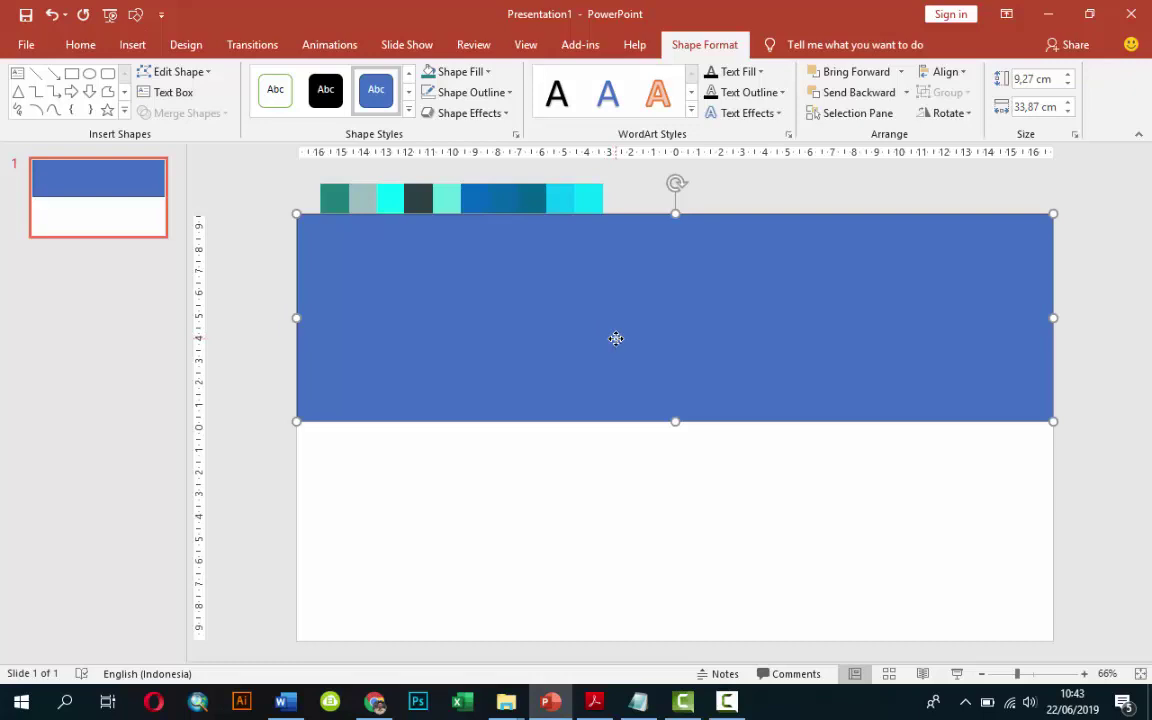
Set the rectangle's outline to No line in Format Shape.
{"action": "right_click", "coordinate": [616, 338]}
{"action": "key", "text": "Escape"}
{"action": "double_click", "coordinate": [913, 419]}
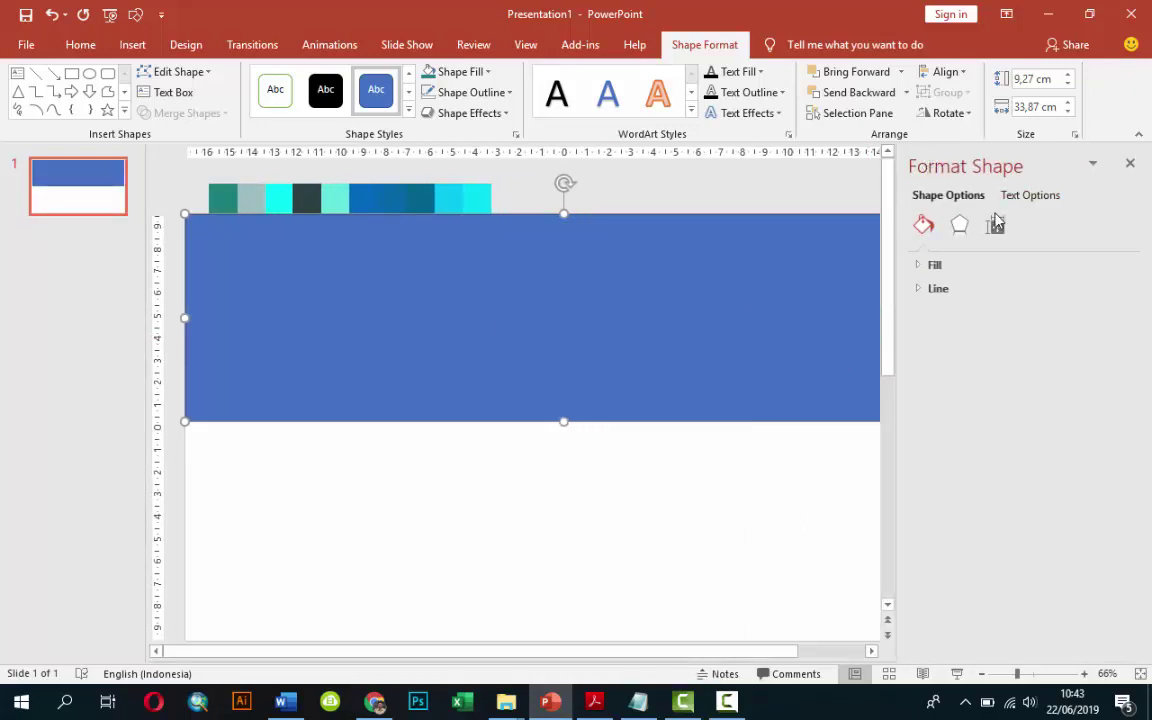
{"action": "left_click", "coordinate": [926, 289]}
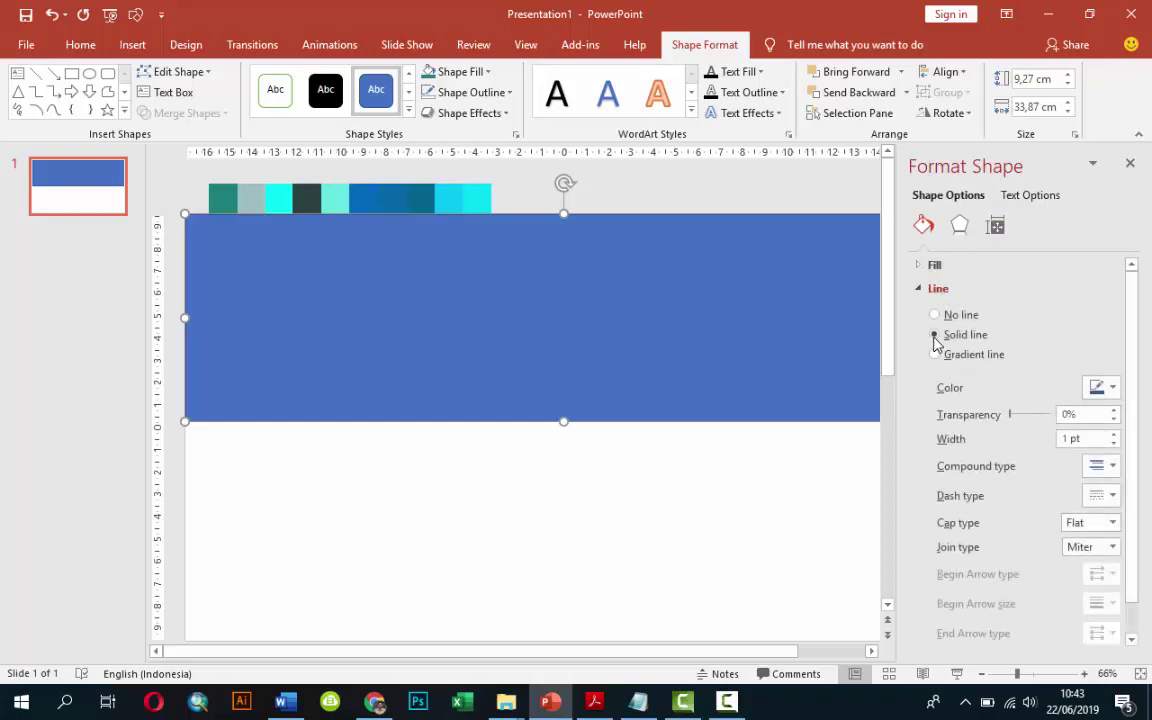
{"action": "left_click", "coordinate": [934, 315]}
{"action": "left_click", "coordinate": [920, 288]}
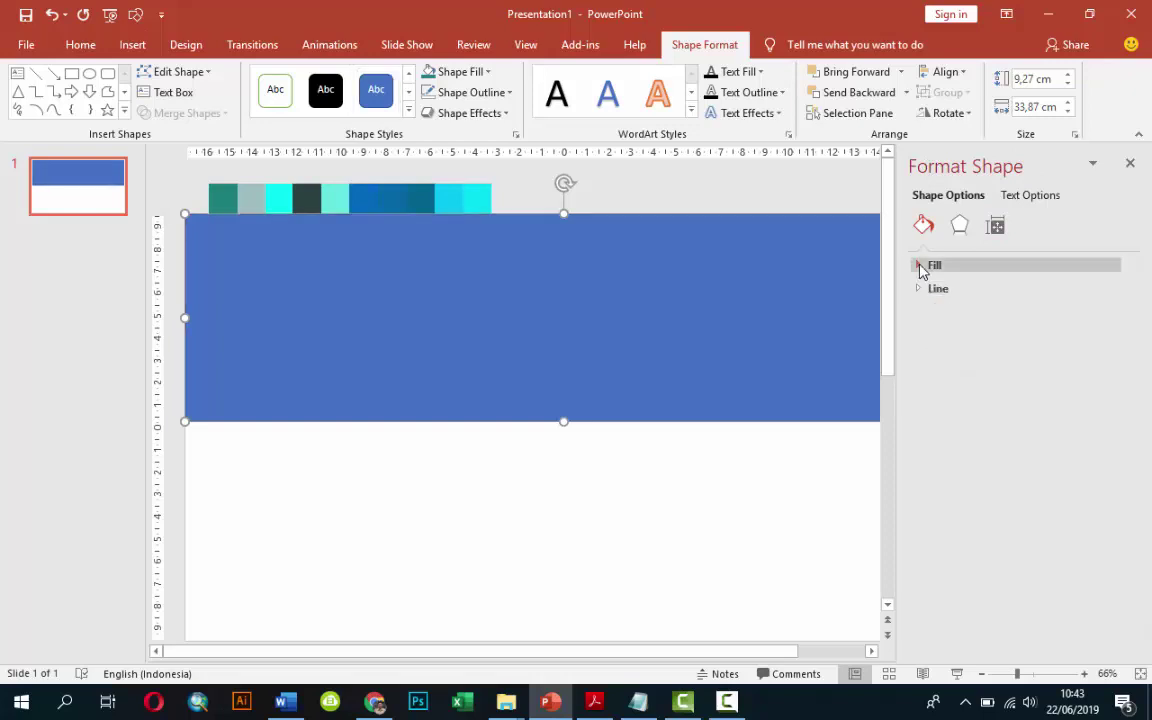
Fill the rectangle with the waterfront skyline photo from the IMAGE\CITY folder.
{"action": "left_click", "coordinate": [921, 266]}
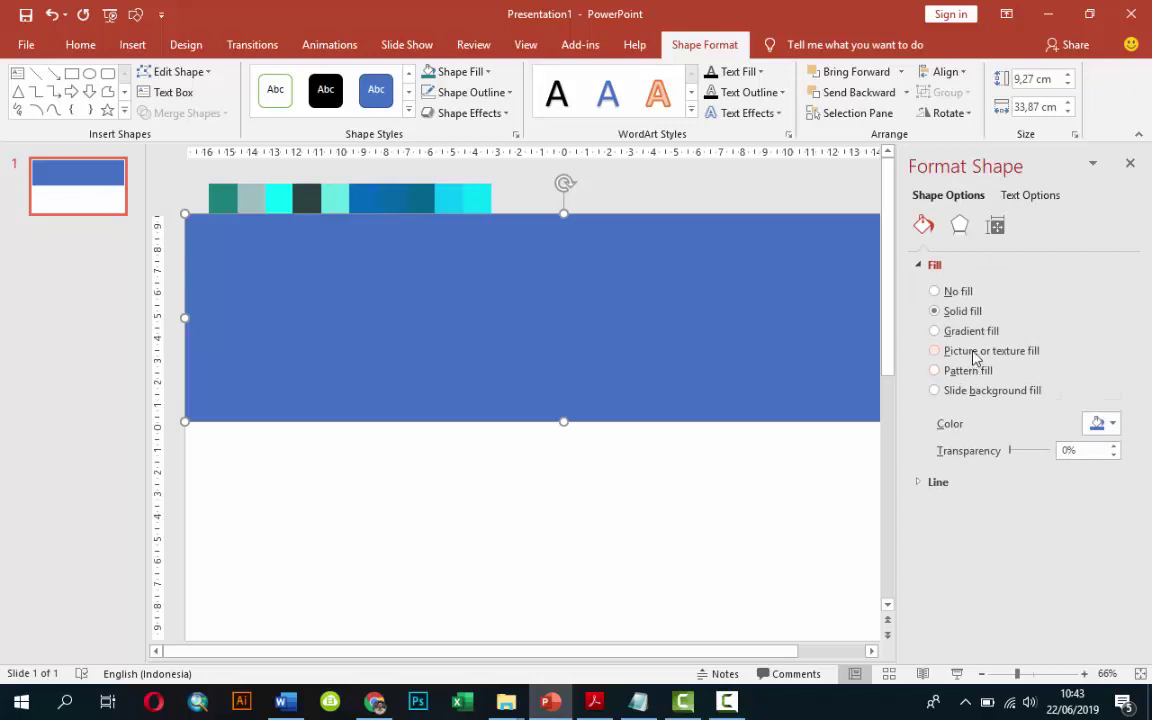
{"action": "left_click", "coordinate": [960, 351]}
{"action": "left_click", "coordinate": [945, 443]}
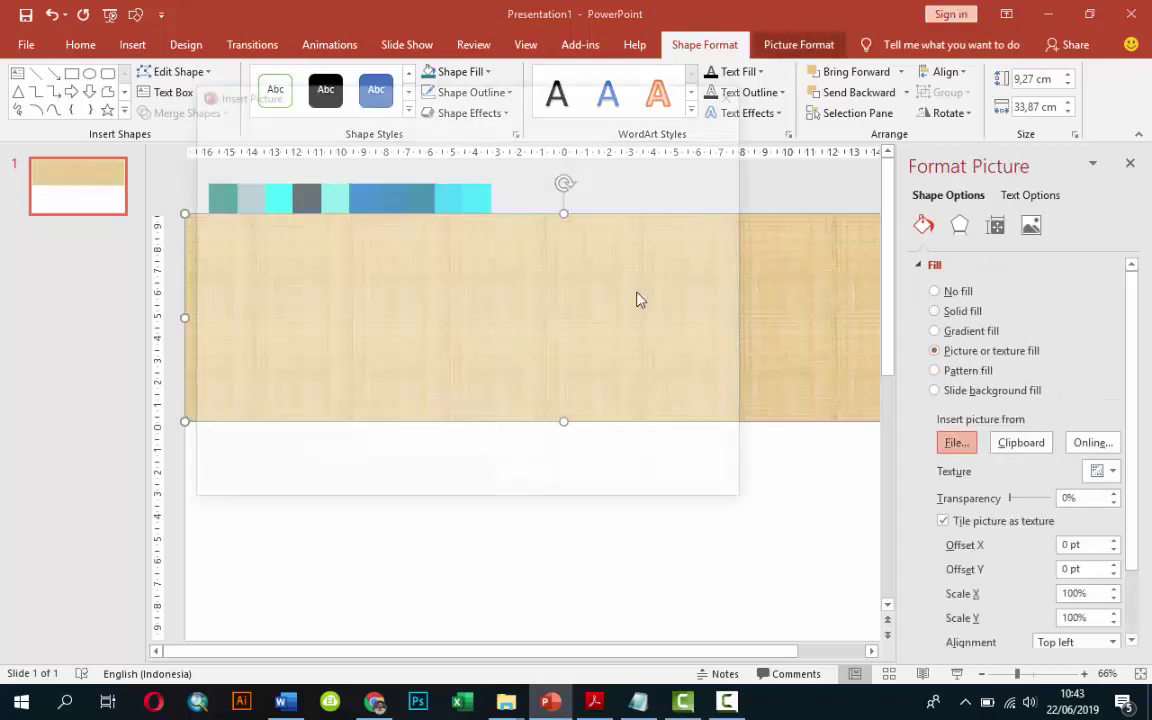
{"action": "left_click_drag", "start_coordinate": [425, 262], "coordinate": [427, 395]}
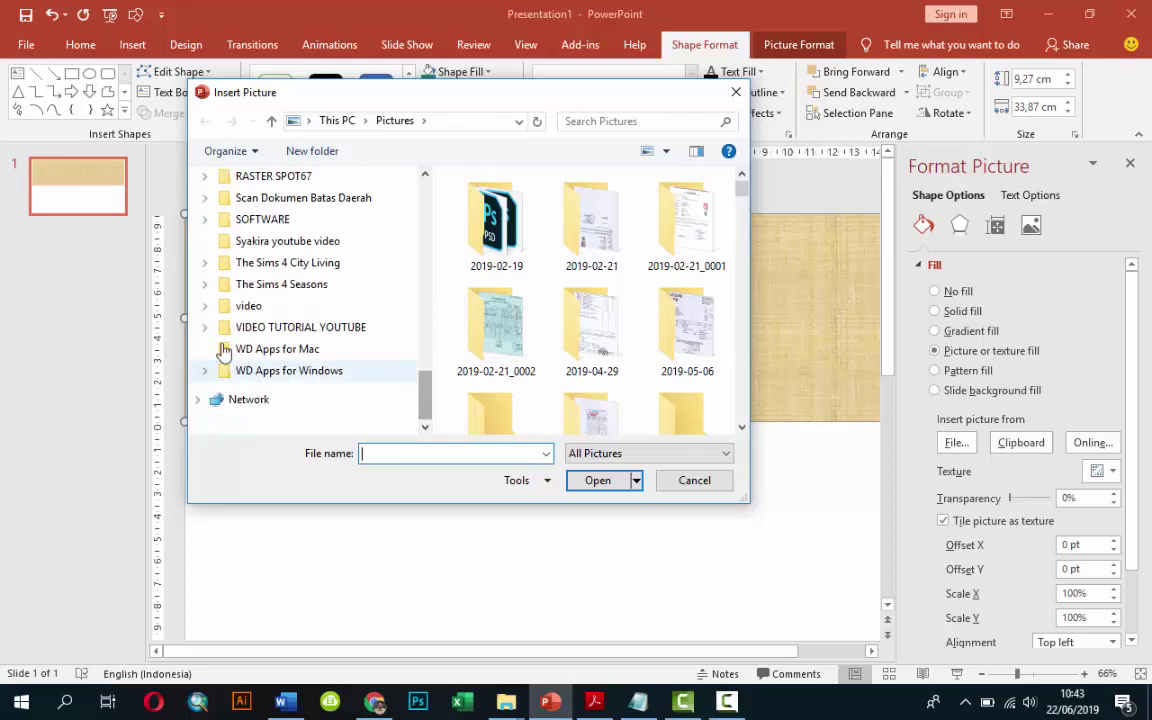
{"action": "left_click", "coordinate": [205, 328]}
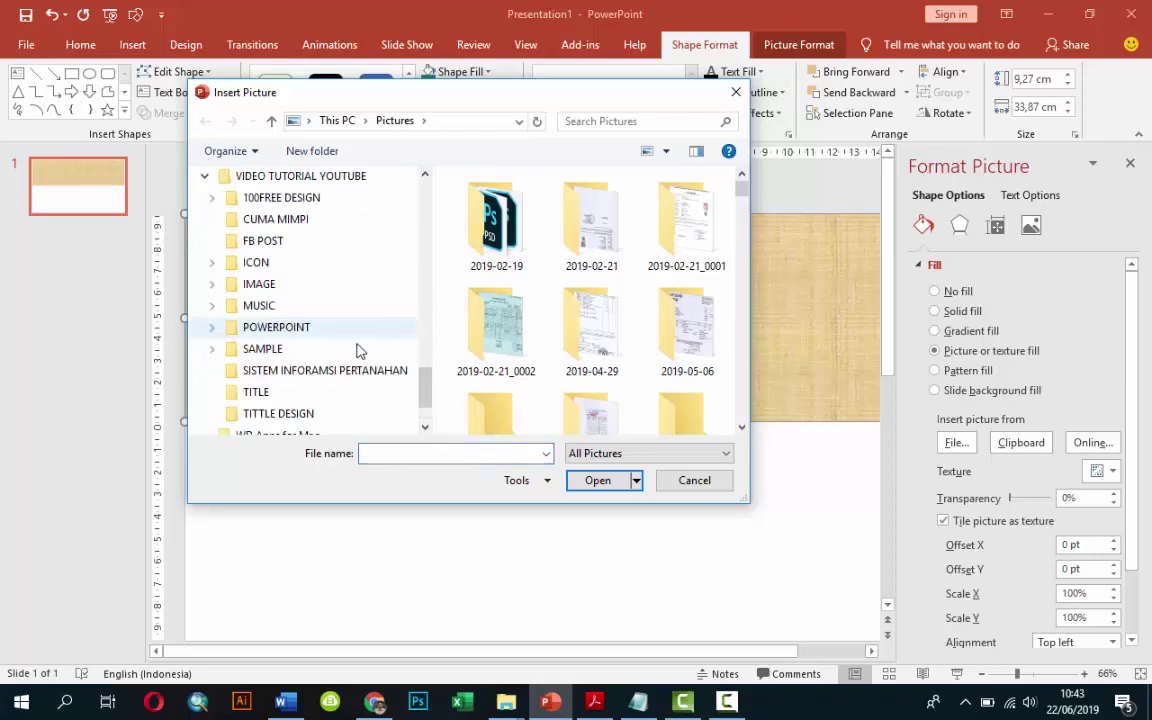
{"action": "left_click", "coordinate": [211, 284]}
{"action": "left_click", "coordinate": [260, 265]}
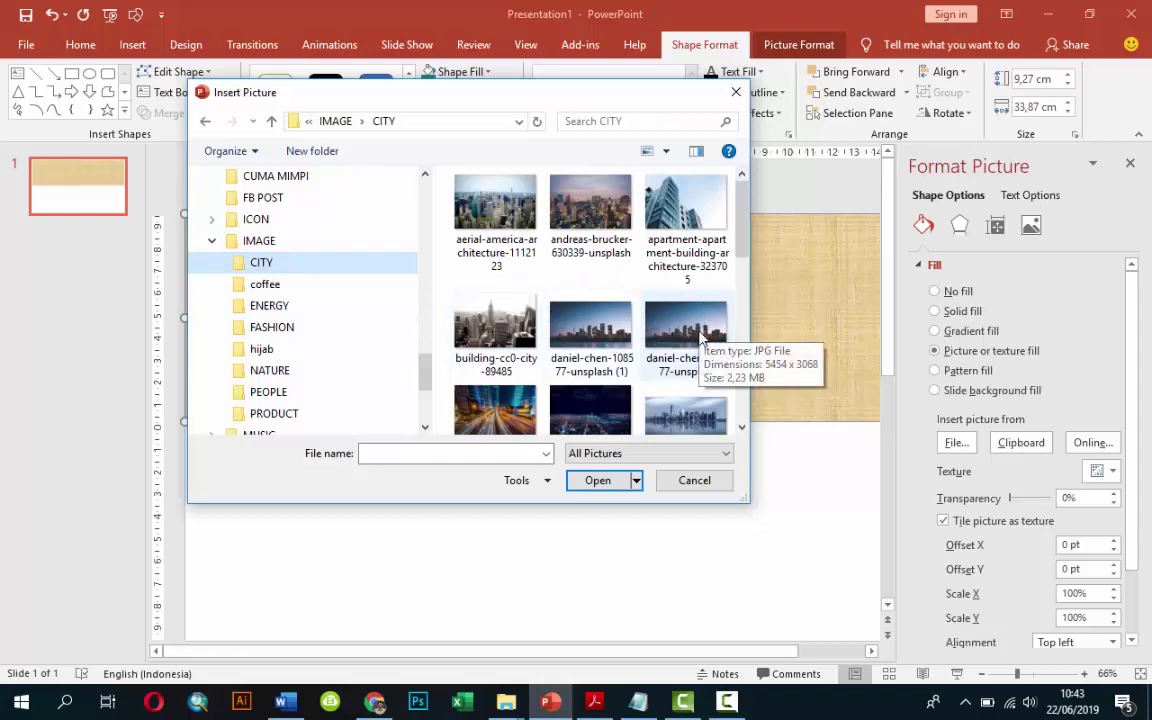
{"action": "left_click", "coordinate": [686, 418]}
{"action": "left_click", "coordinate": [621, 485]}
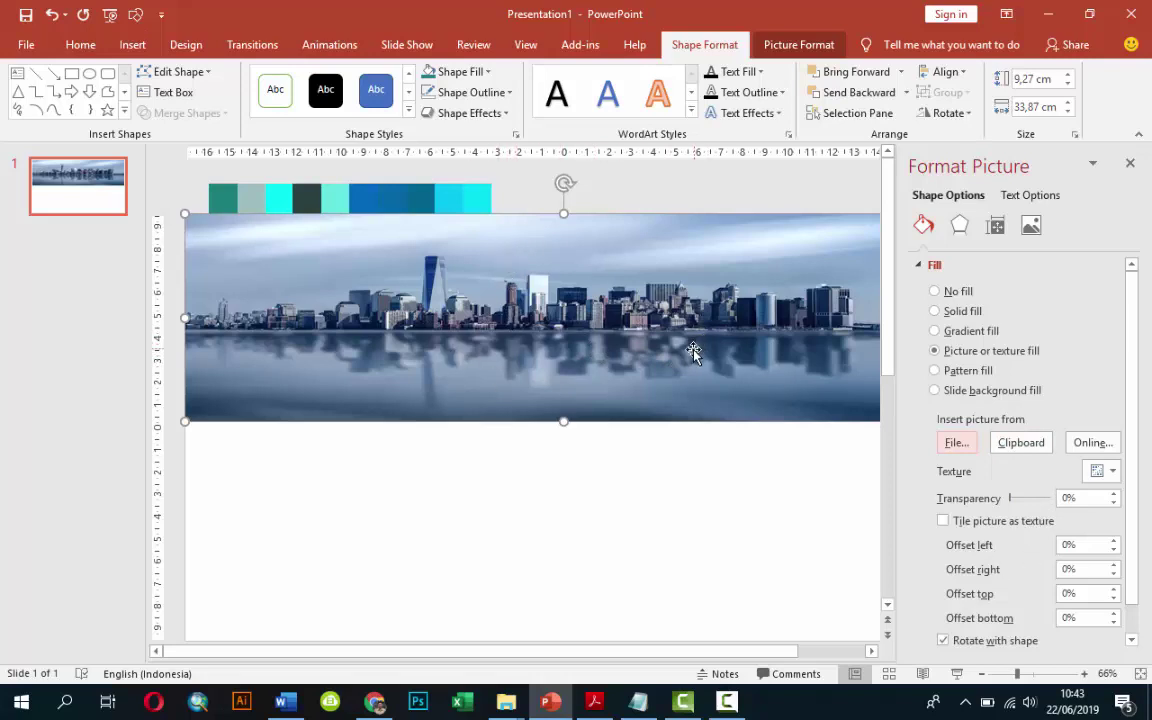
Lower the skyline picture's bottom offset to -48%.
{"action": "scroll", "coordinate": [692, 352], "scroll_direction": "down", "scroll_amount": 1}
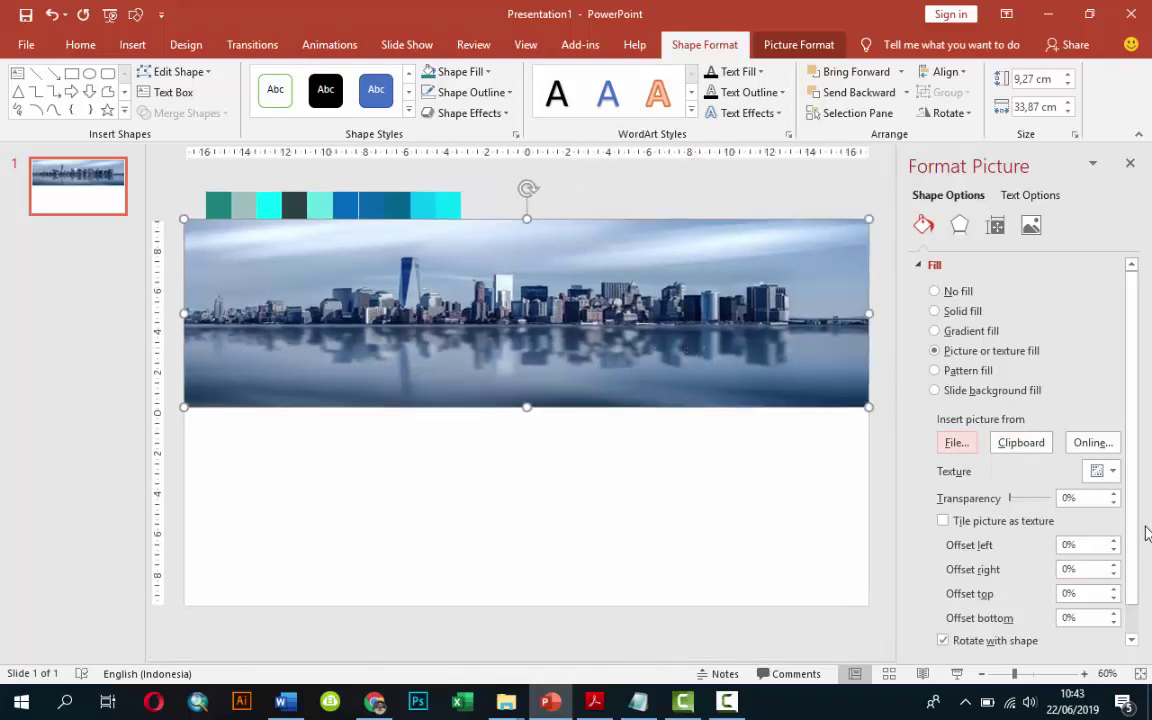
{"action": "scroll", "coordinate": [1135, 497], "scroll_direction": "down", "scroll_amount": 1}
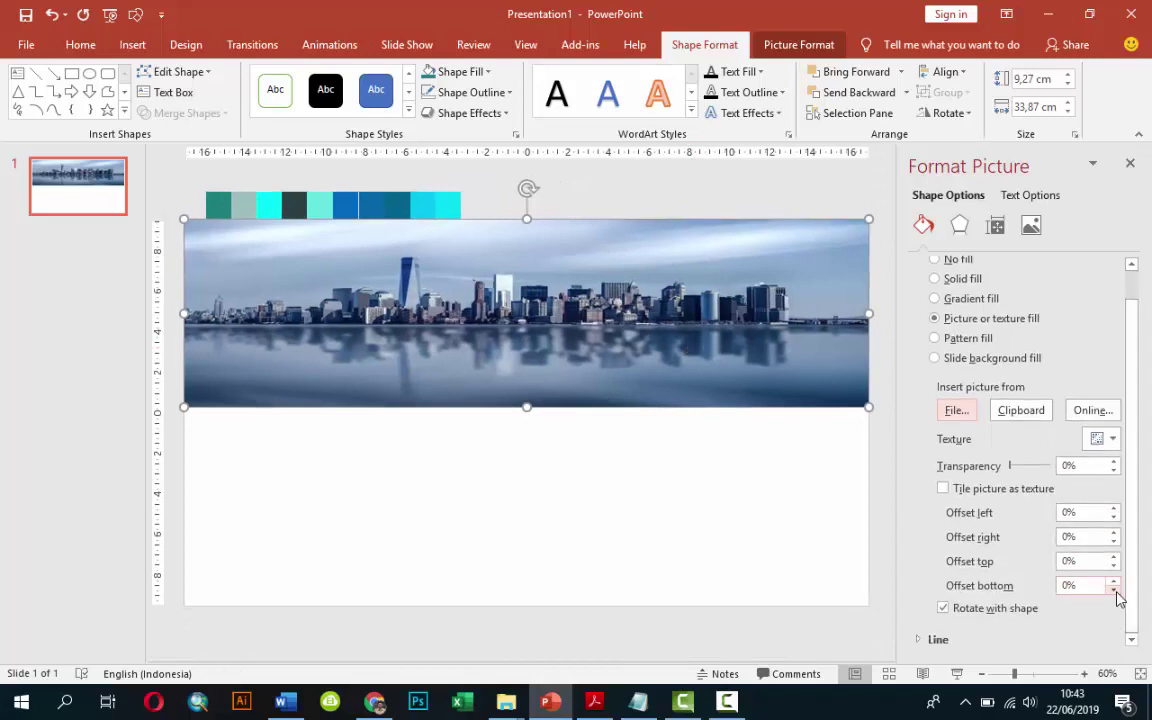
{"action": "left_click", "coordinate": [1114, 590]}
{"action": "left_click", "coordinate": [1114, 590]}
{"action": "left_click", "coordinate": [1114, 590]}
{"action": "left_click", "coordinate": [1114, 590]}
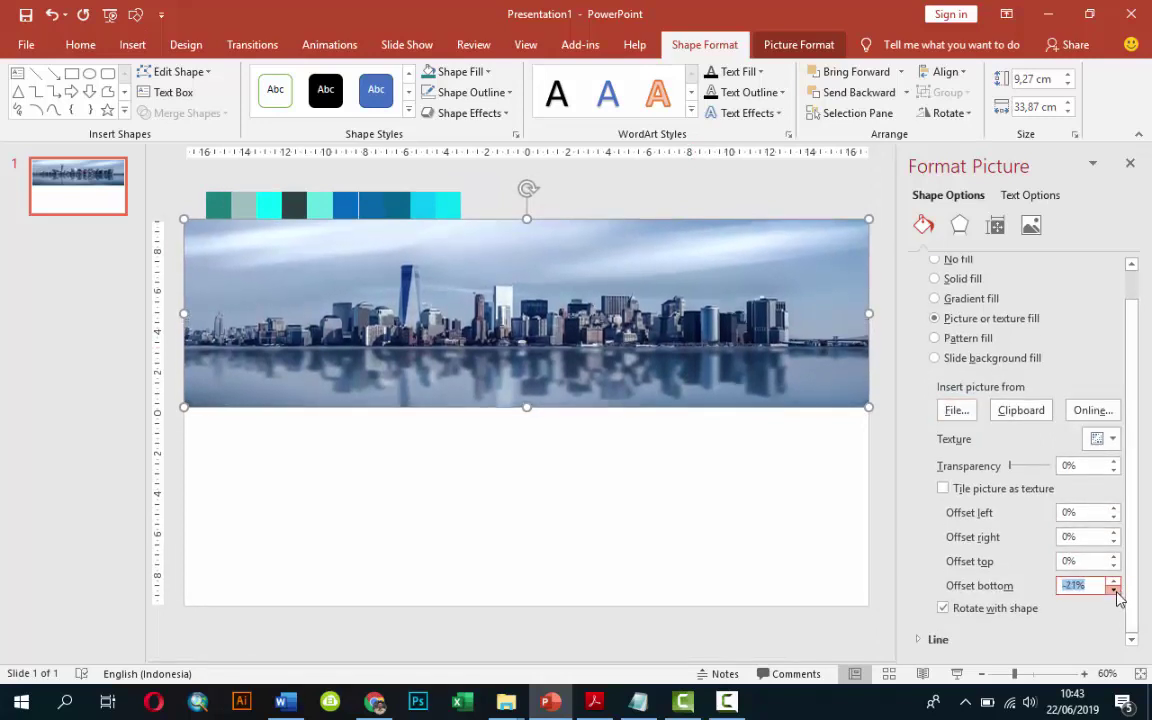
{"action": "left_click", "coordinate": [1114, 590]}
{"action": "left_click", "coordinate": [1114, 590]}
{"action": "left_click", "coordinate": [1114, 590]}
{"action": "left_click", "coordinate": [1114, 590]}
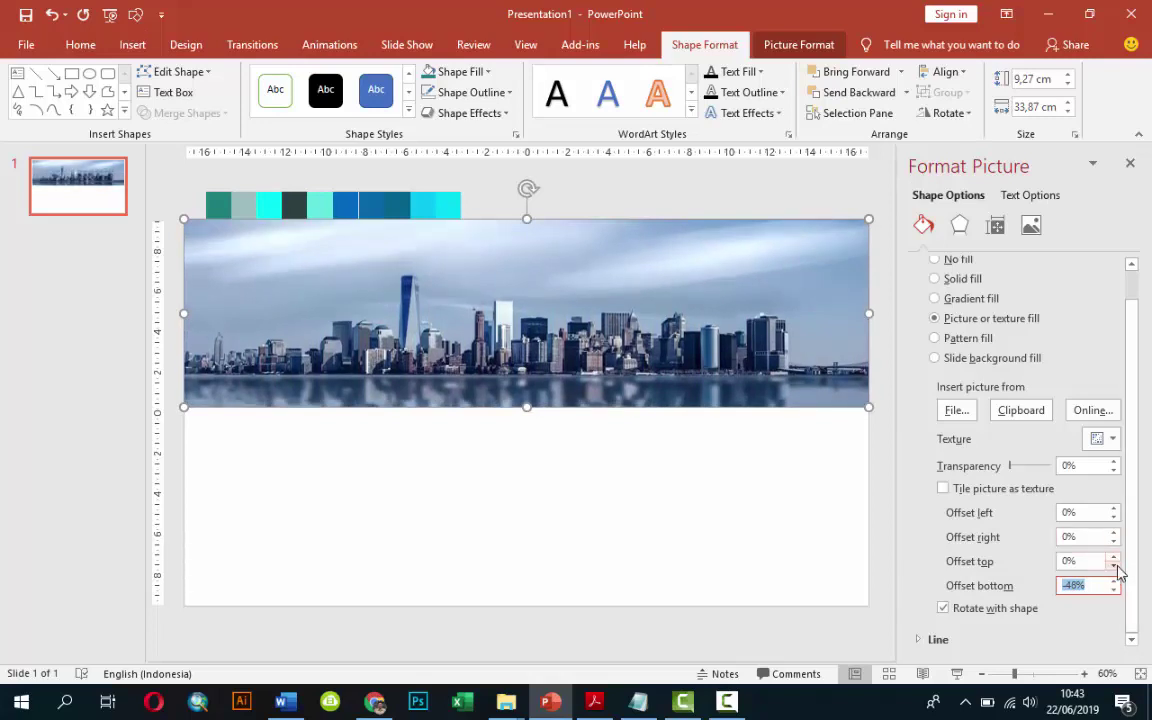
Set the picture's top offset to -26% and deselect the banner.
{"action": "left_click", "coordinate": [1113, 565]}
{"action": "left_click", "coordinate": [1113, 565]}
{"action": "left_click", "coordinate": [1113, 565]}
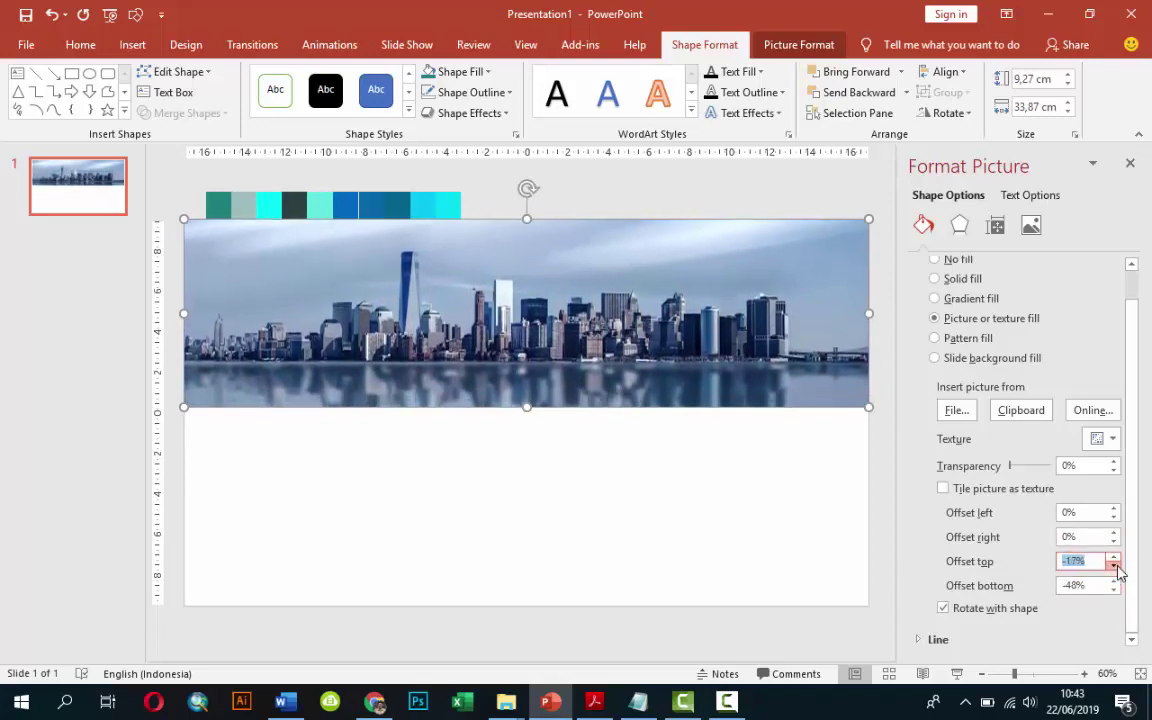
{"action": "left_click", "coordinate": [1113, 565]}
{"action": "left_click", "coordinate": [1114, 565]}
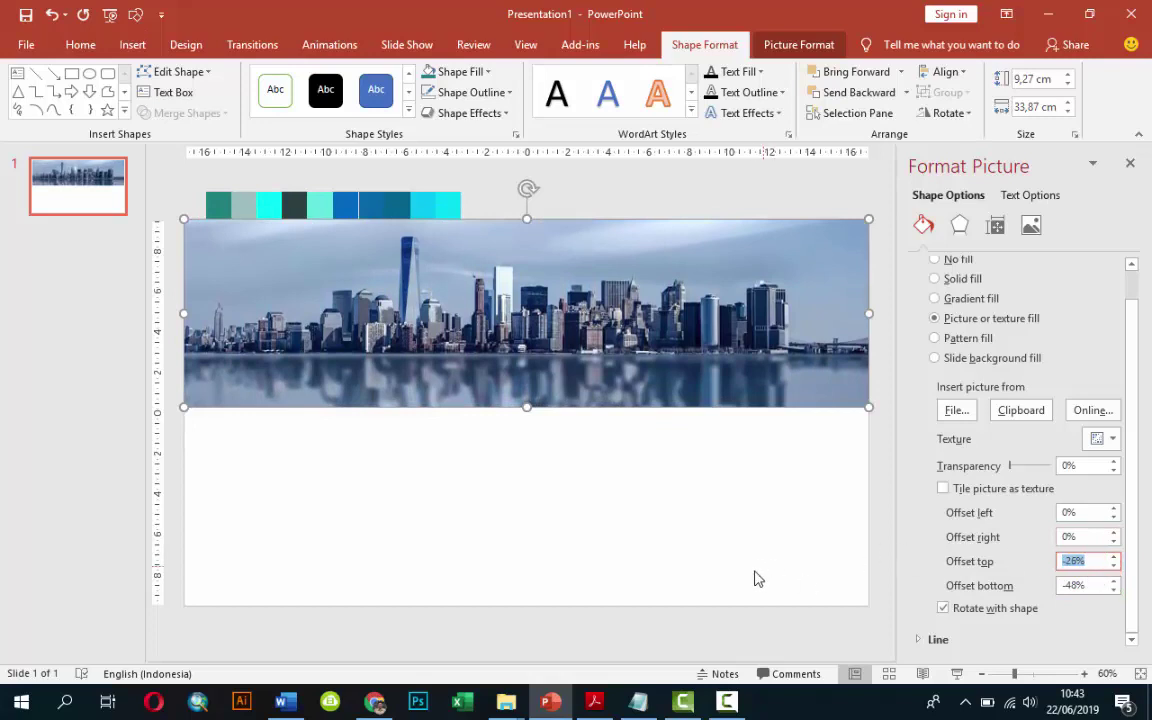
{"action": "left_click", "coordinate": [699, 522]}
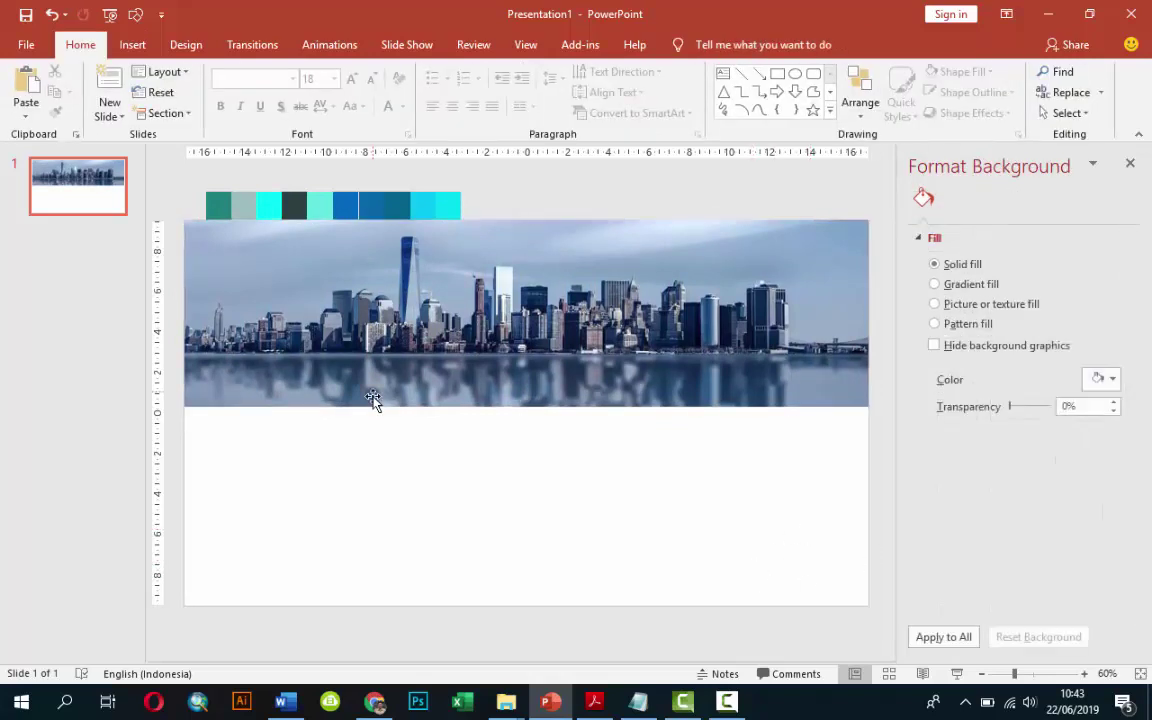
Add a text box reading 'TENTANG KAMI' just below the skyline banner.
{"action": "left_click", "coordinate": [132, 44]}
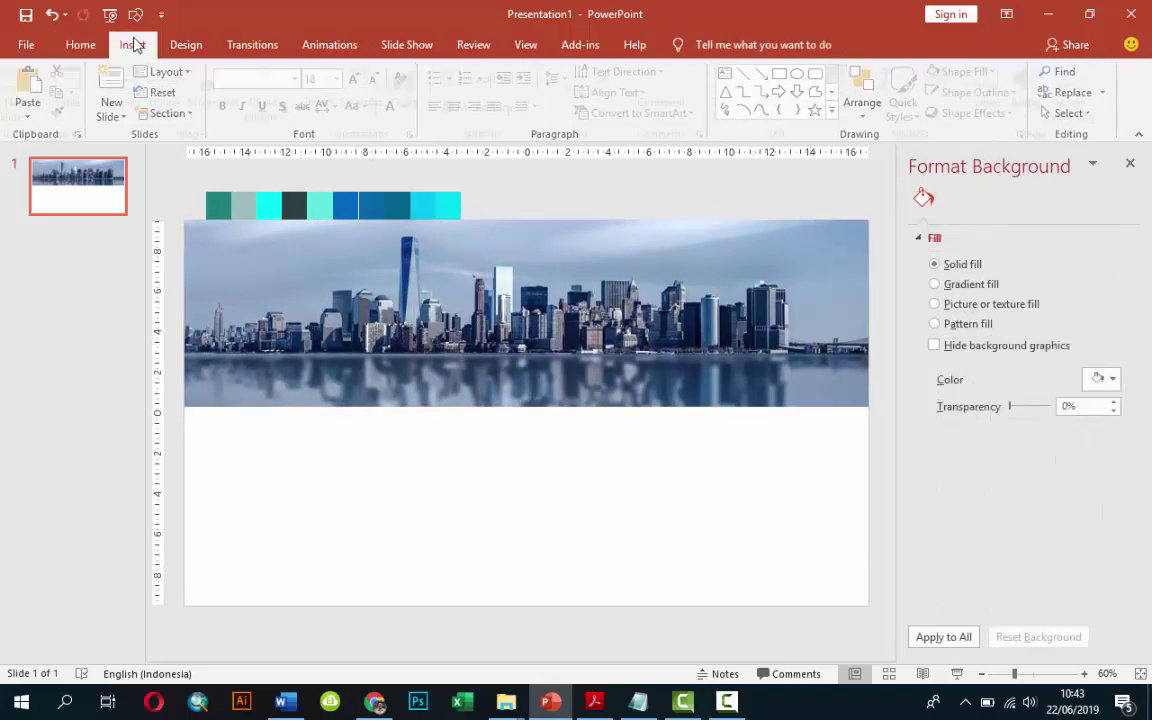
{"action": "left_click", "coordinate": [732, 95]}
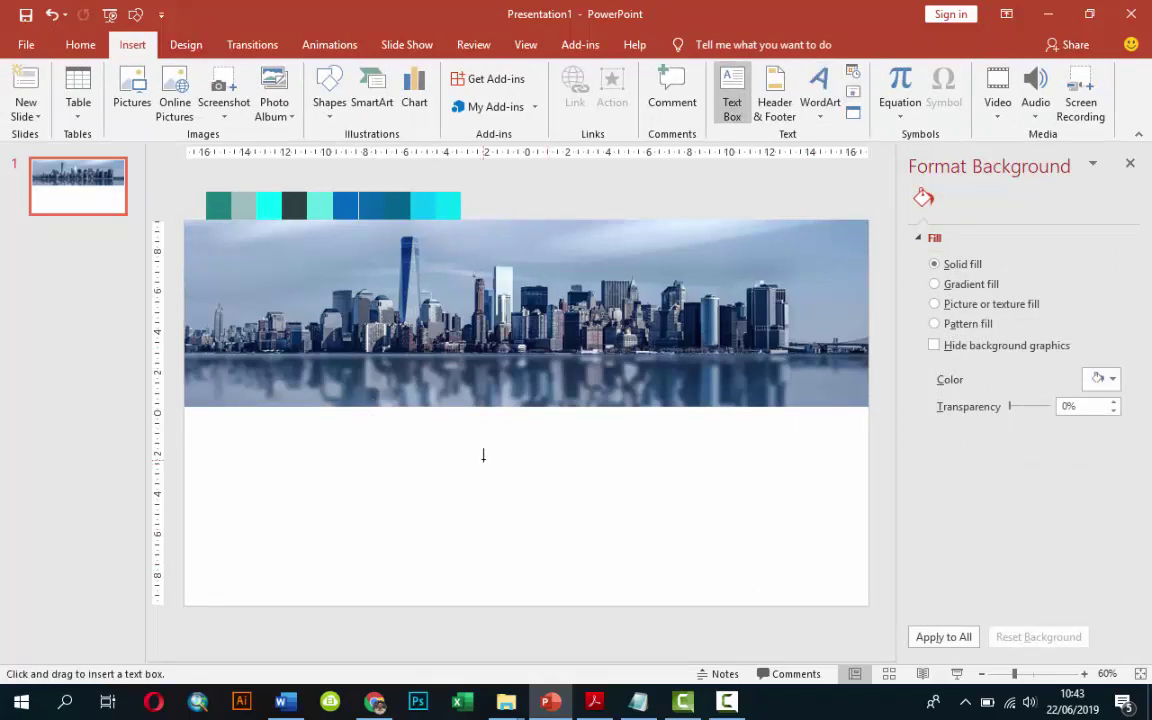
{"action": "left_click", "coordinate": [462, 456]}
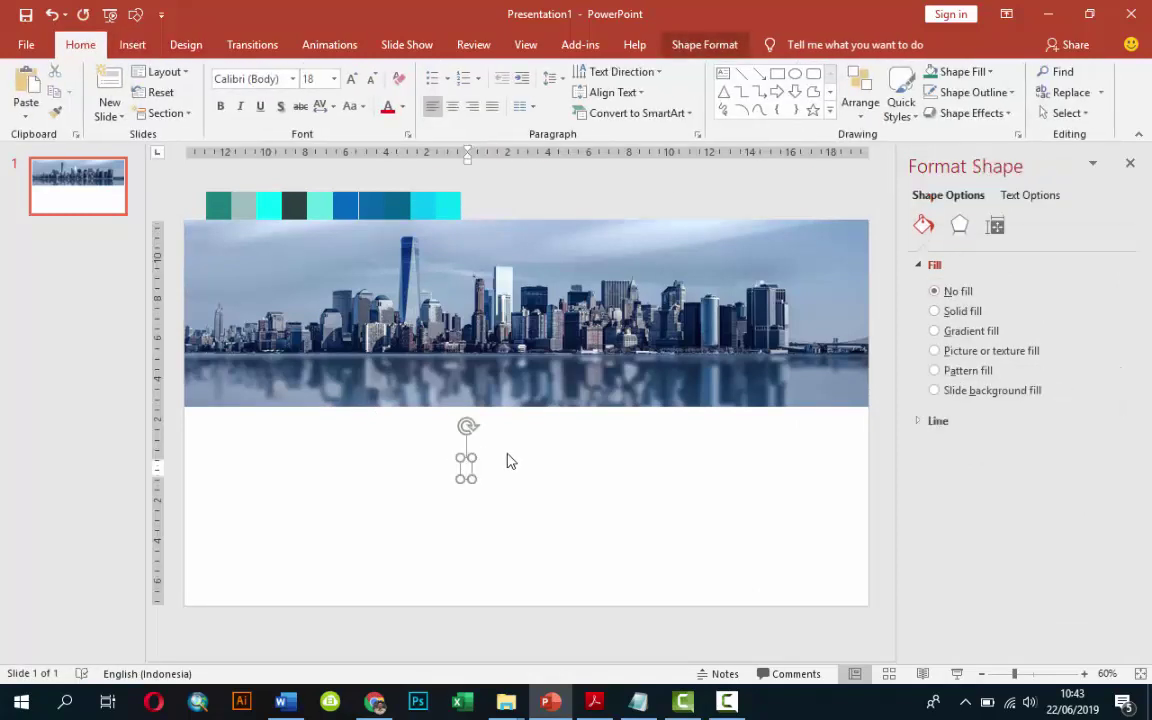
{"action": "type", "text": "TENTANG"}
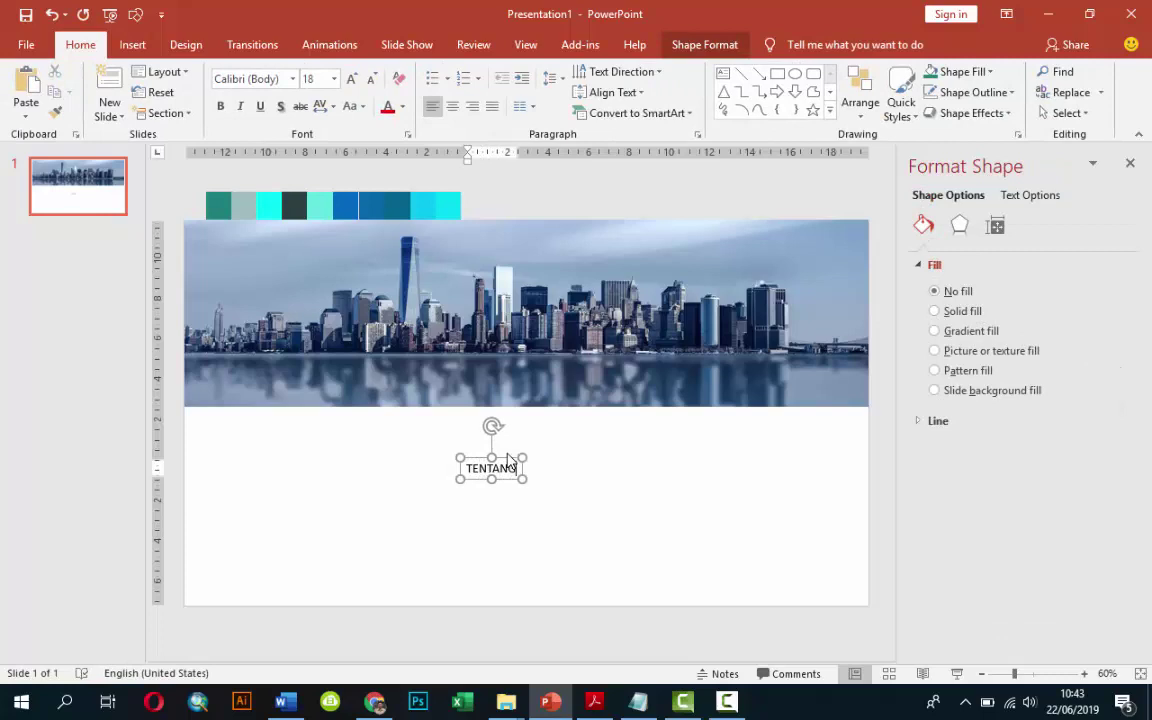
{"action": "type", "text": " KAMI"}
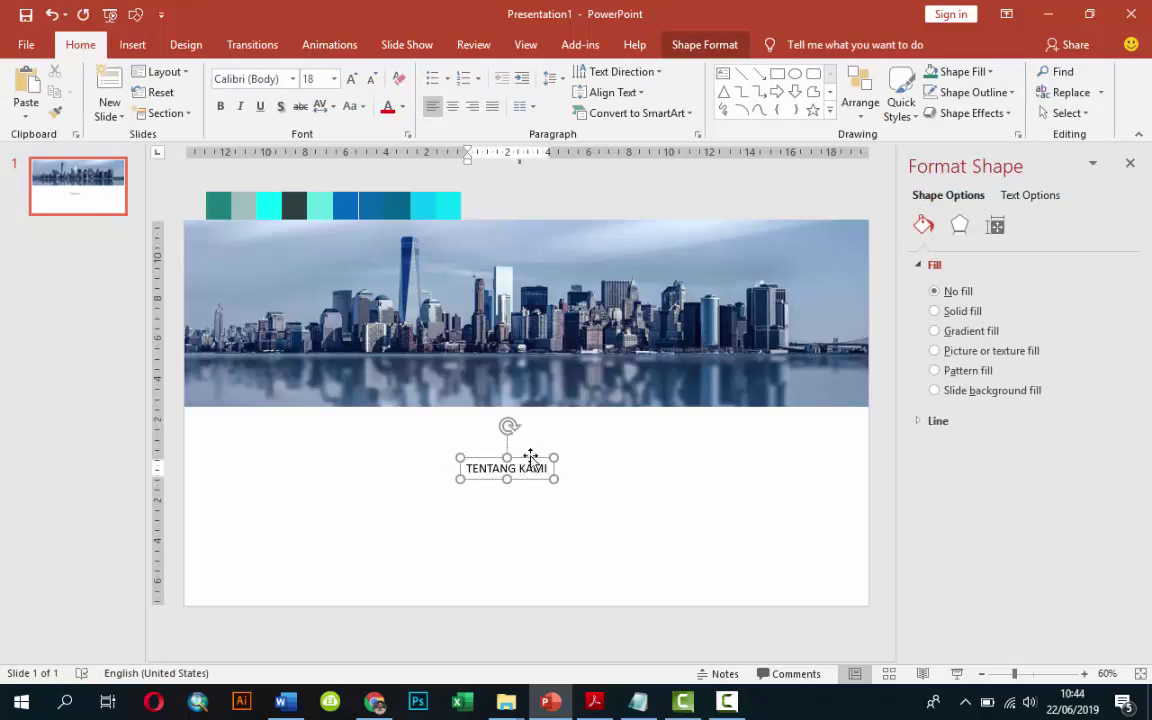
{"action": "left_click_drag", "start_coordinate": [527, 456], "coordinate": [535, 443]}
Set the heading font to Gotham Bold at 24 pt.
{"action": "left_click", "coordinate": [283, 80]}
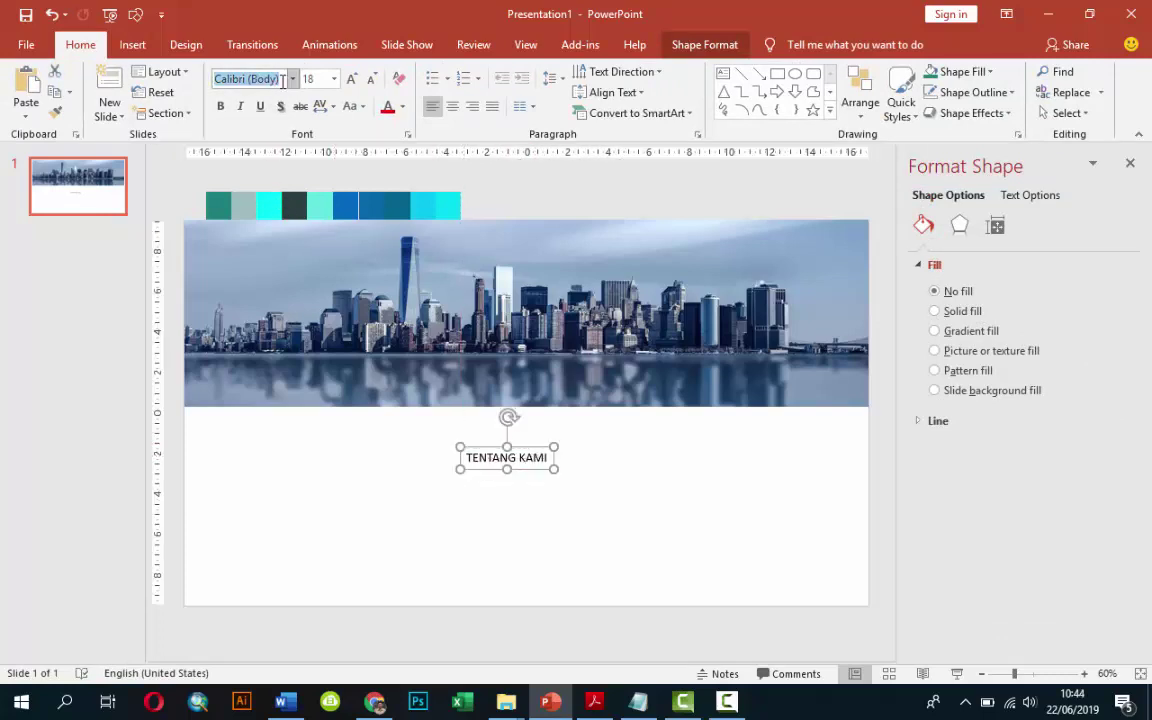
{"action": "type", "text": "Gotham Bold"}
{"action": "key", "text": "Return"}
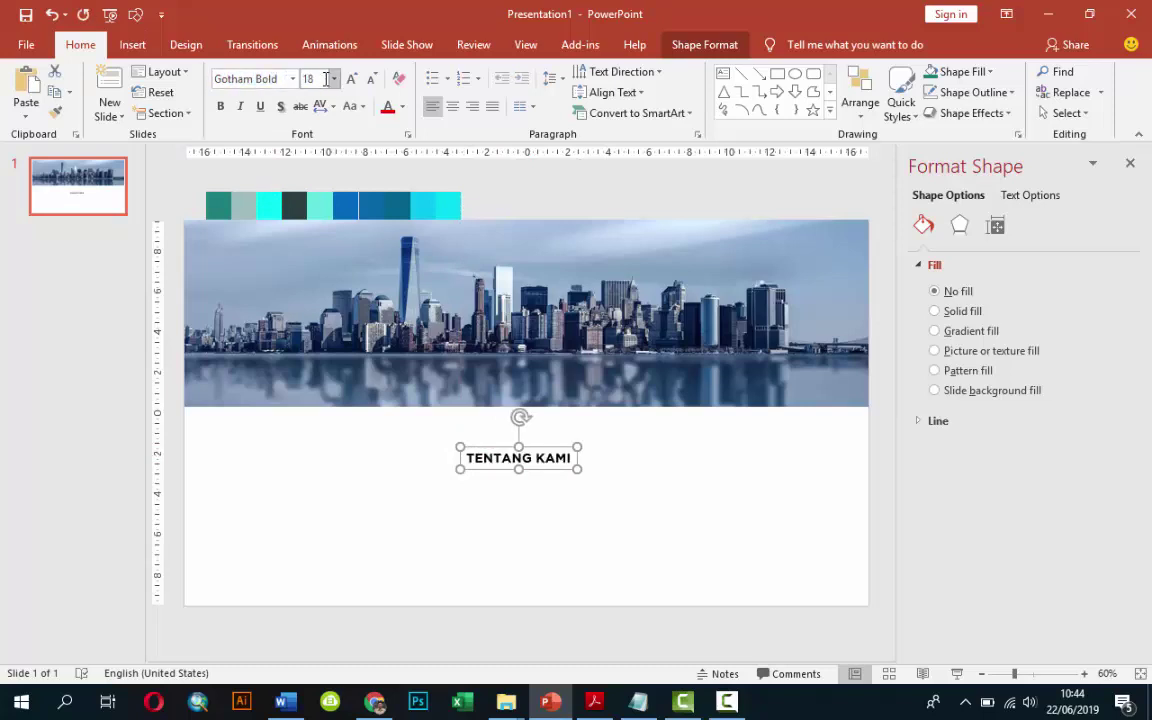
{"action": "left_click", "coordinate": [333, 80]}
{"action": "left_click", "coordinate": [318, 272]}
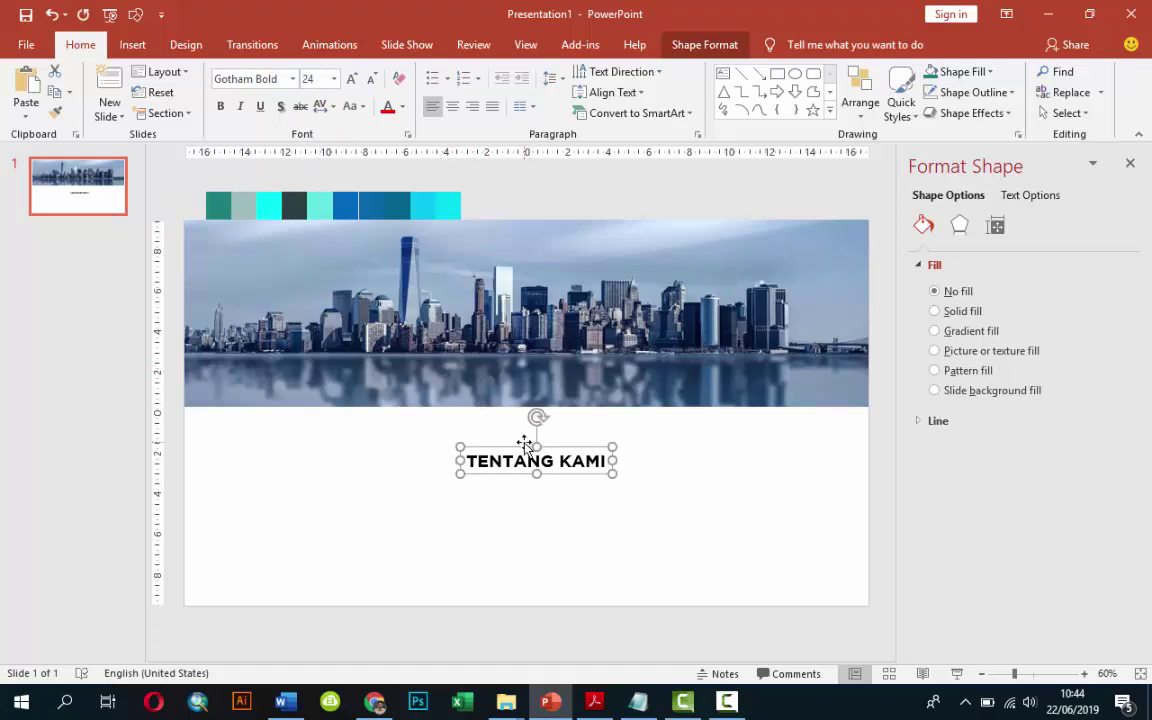
Centre the heading box on the slide with centre-aligned text, nudged slightly higher.
{"action": "left_click_drag", "start_coordinate": [522, 443], "coordinate": [513, 430]}
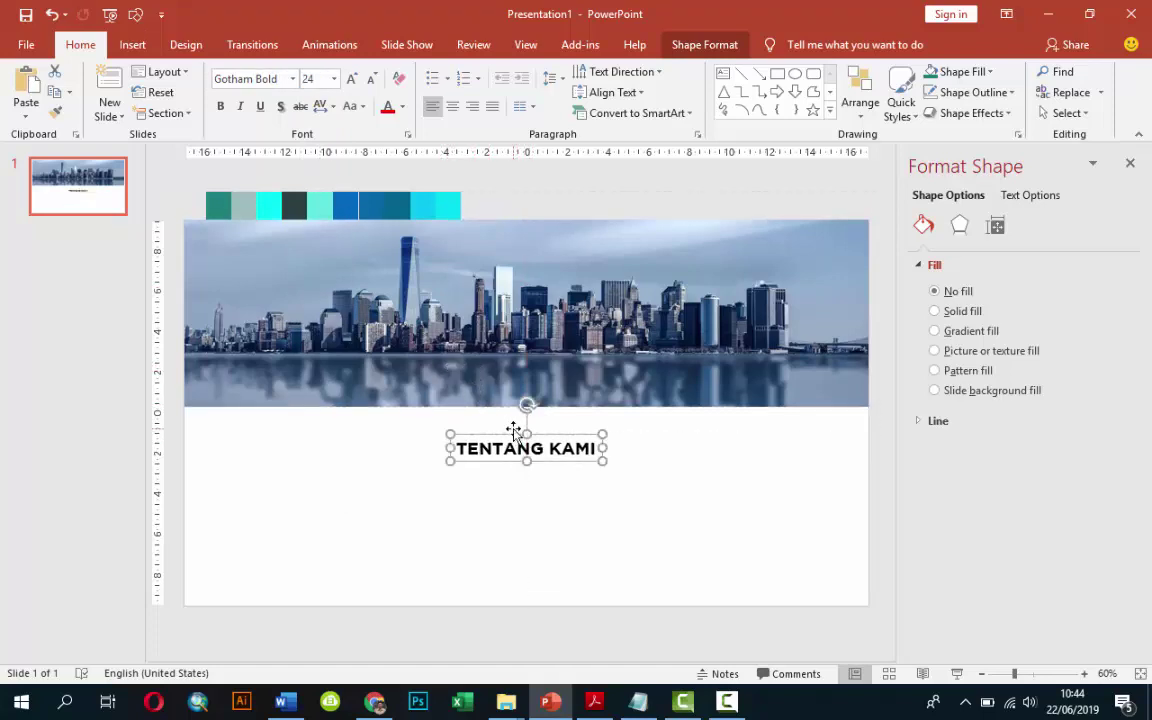
{"action": "left_click_drag", "start_coordinate": [513, 430], "coordinate": [513, 436]}
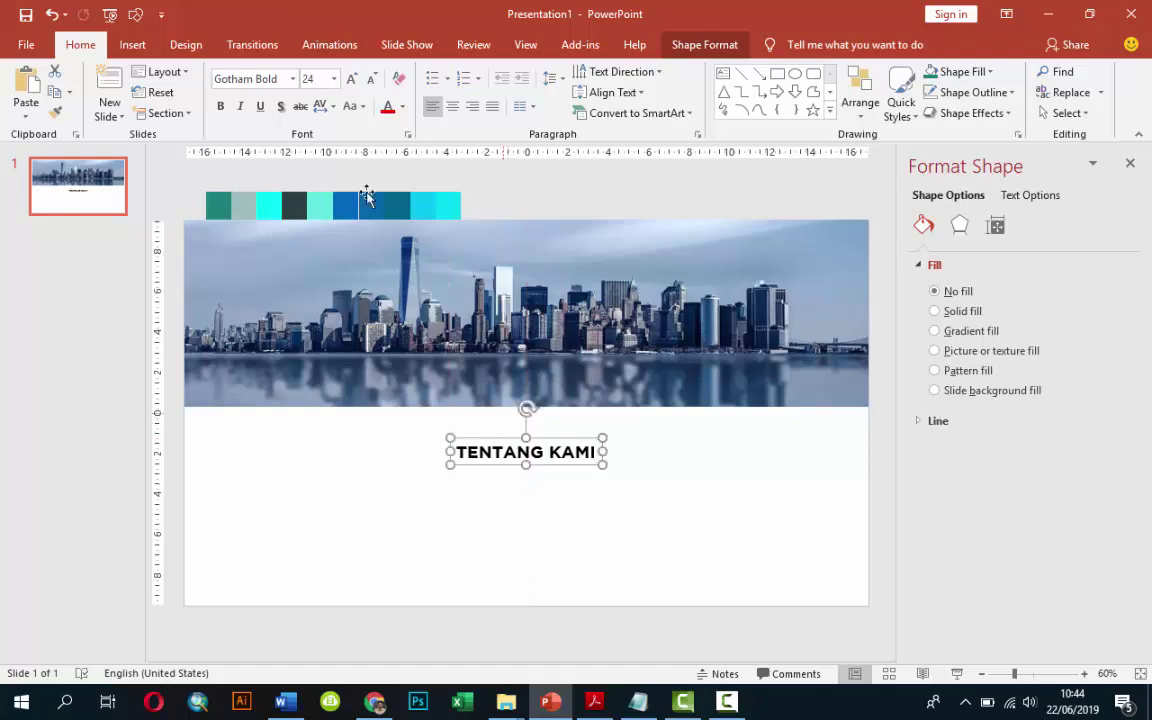
{"action": "left_click", "coordinate": [452, 107]}
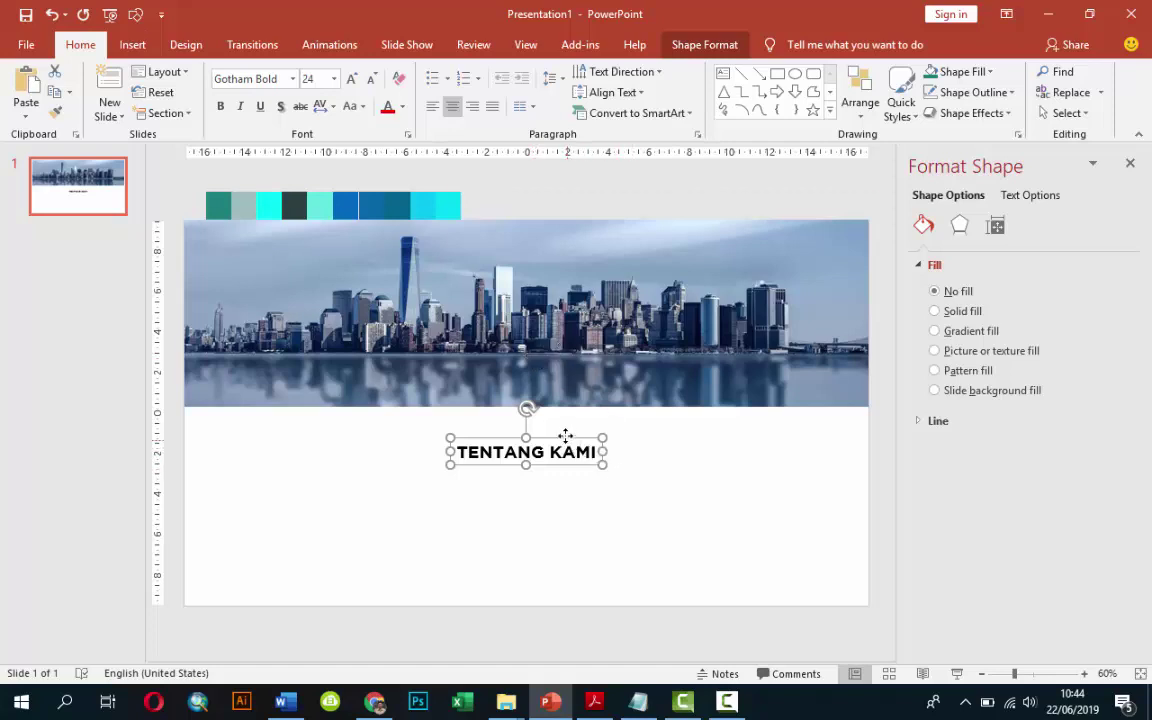
{"action": "left_click_drag", "start_coordinate": [565, 436], "coordinate": [565, 432]}
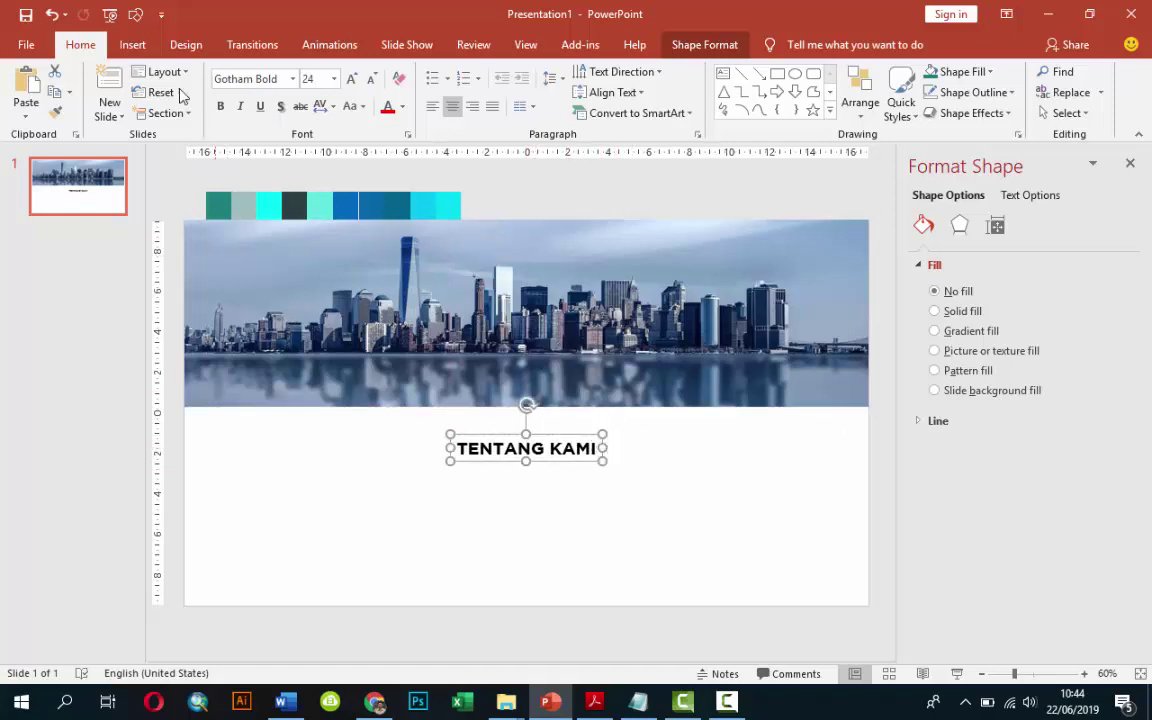
Draw a horizontal line under the TENTANG KAMI heading with a 2 pt width.
{"action": "left_click", "coordinate": [132, 45]}
{"action": "left_click", "coordinate": [329, 88]}
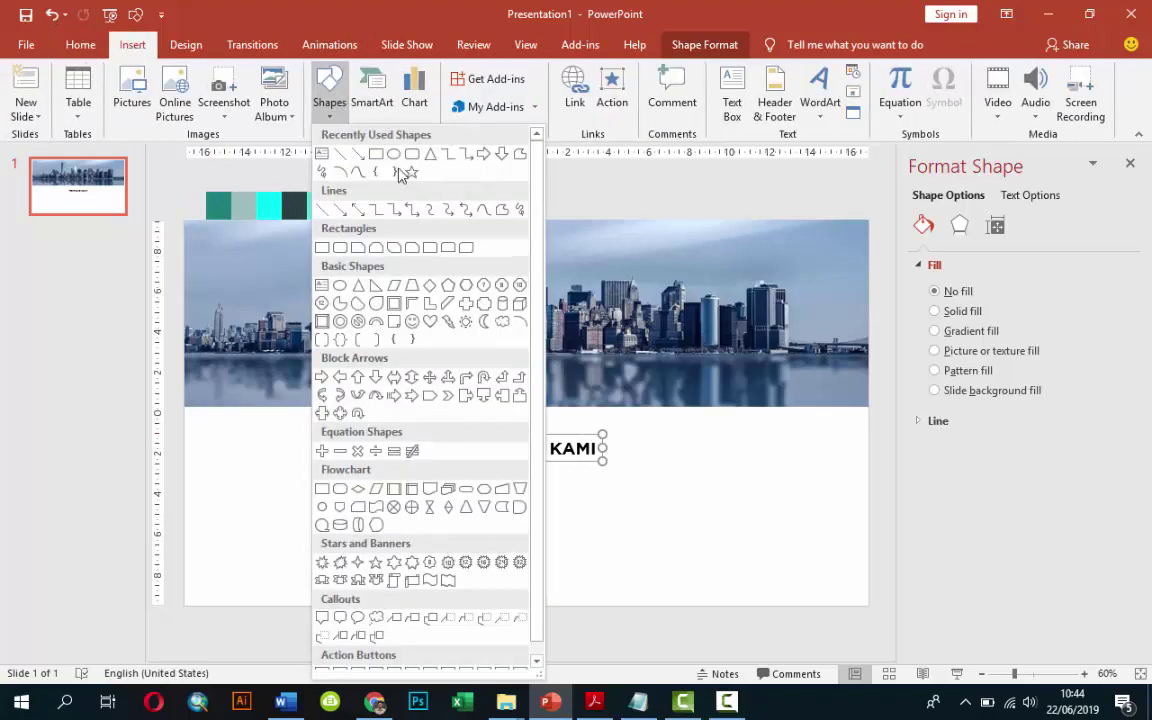
{"action": "left_click", "coordinate": [340, 153]}
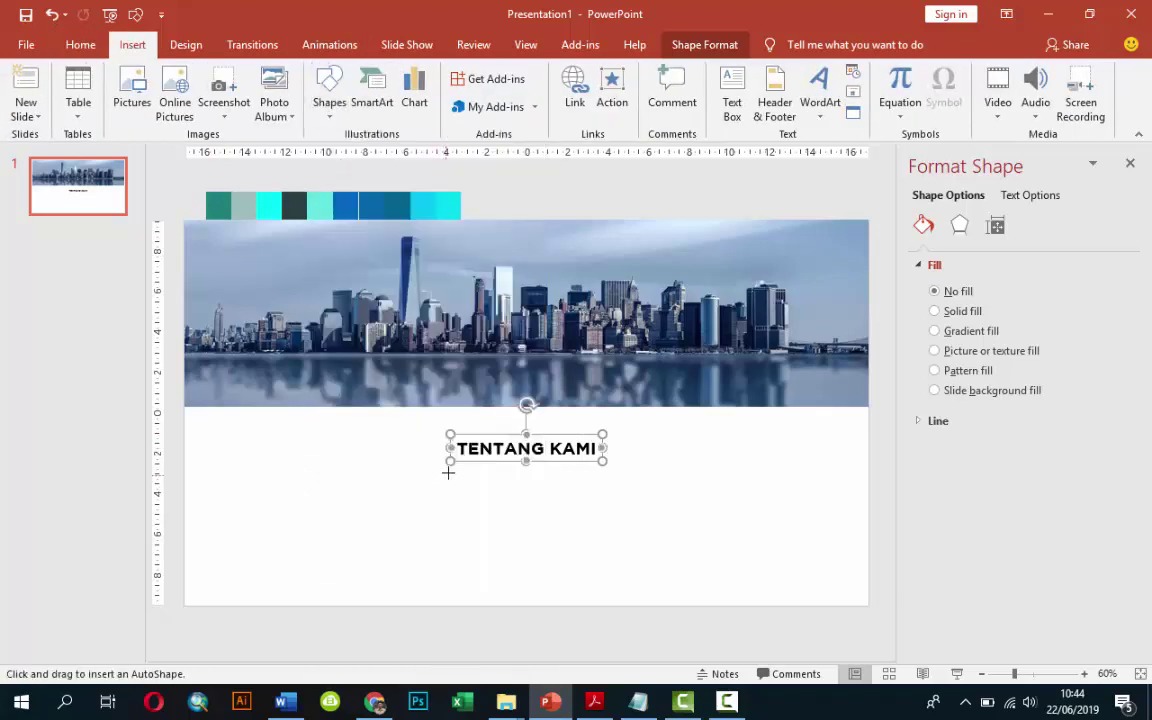
{"action": "left_click_drag", "start_coordinate": [451, 470], "coordinate": [598, 468]}
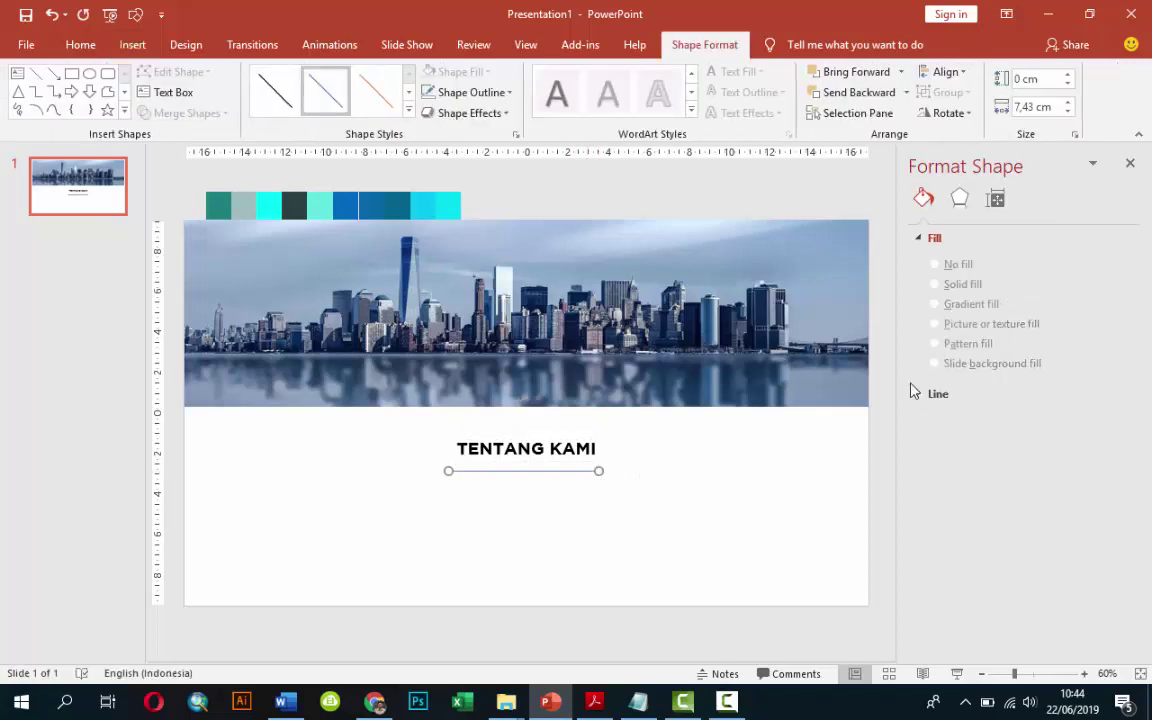
{"action": "left_click", "coordinate": [916, 394]}
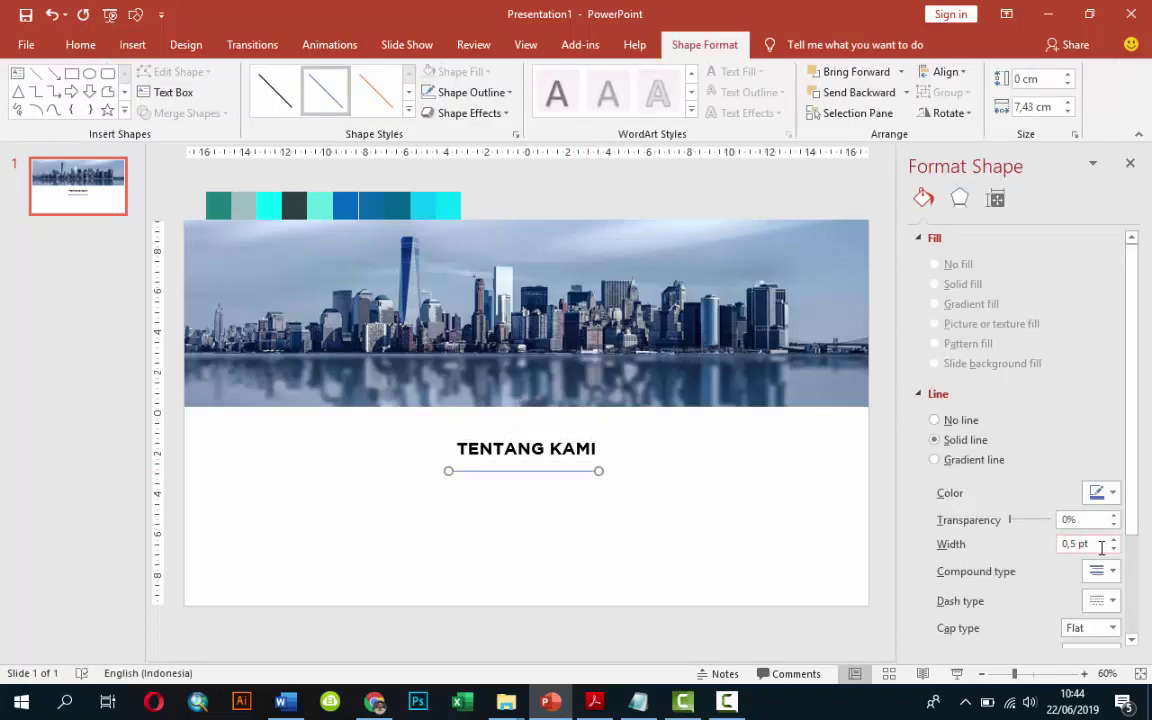
{"action": "left_click_drag", "start_coordinate": [1101, 547], "coordinate": [1049, 549]}
{"action": "type", "text": "2"}
{"action": "key", "text": "Tab"}
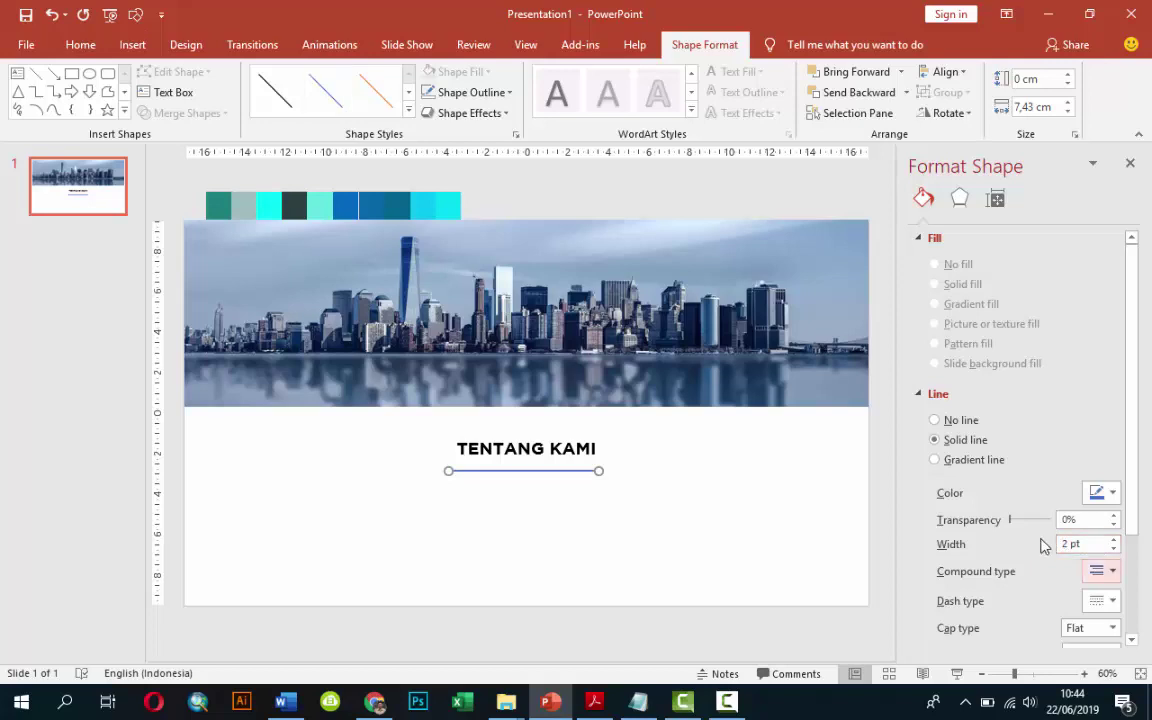
Make the line a gradient, sampling a blue from the skyline photo for the left stop.
{"action": "left_click", "coordinate": [975, 460]}
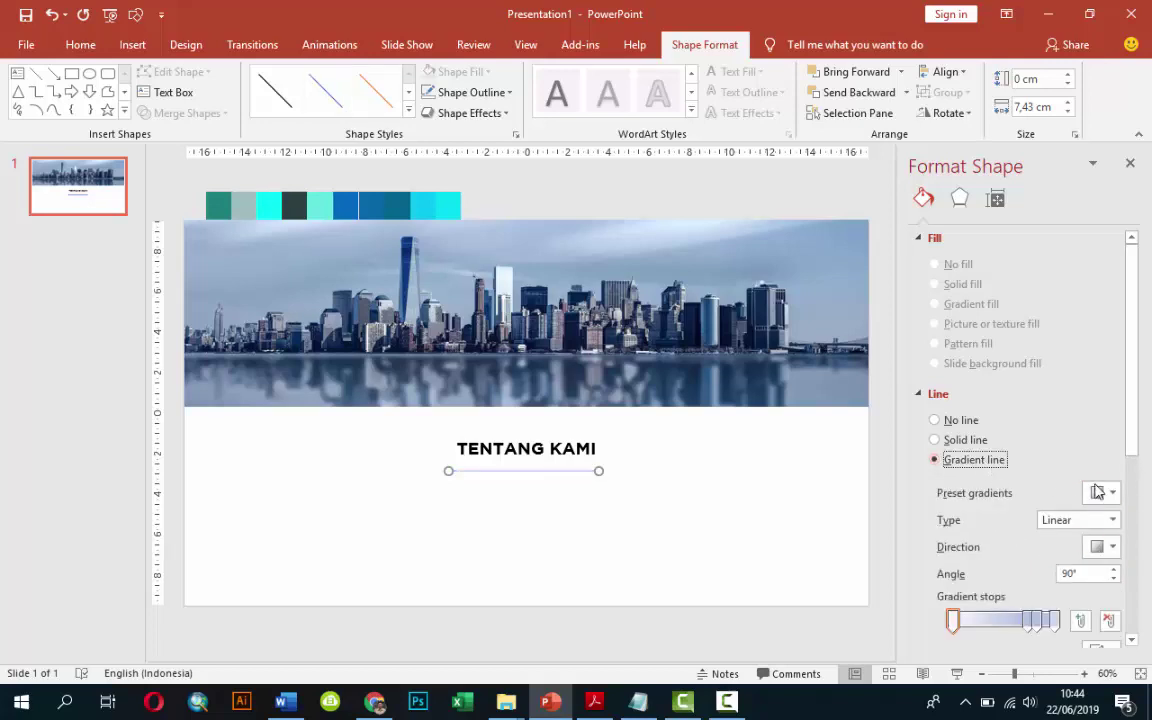
{"action": "left_click", "coordinate": [1035, 621]}
{"action": "left_click_drag", "start_coordinate": [1137, 437], "coordinate": [1120, 545]}
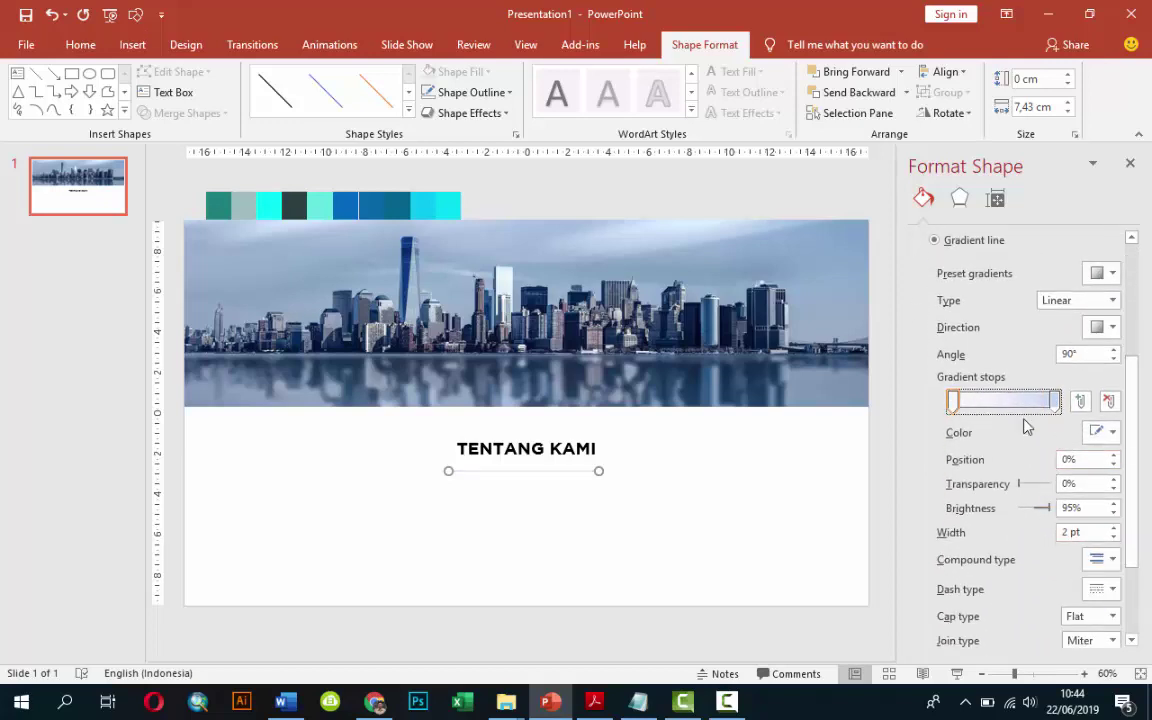
{"action": "left_click", "coordinate": [1100, 432]}
{"action": "left_click", "coordinate": [1033, 645]}
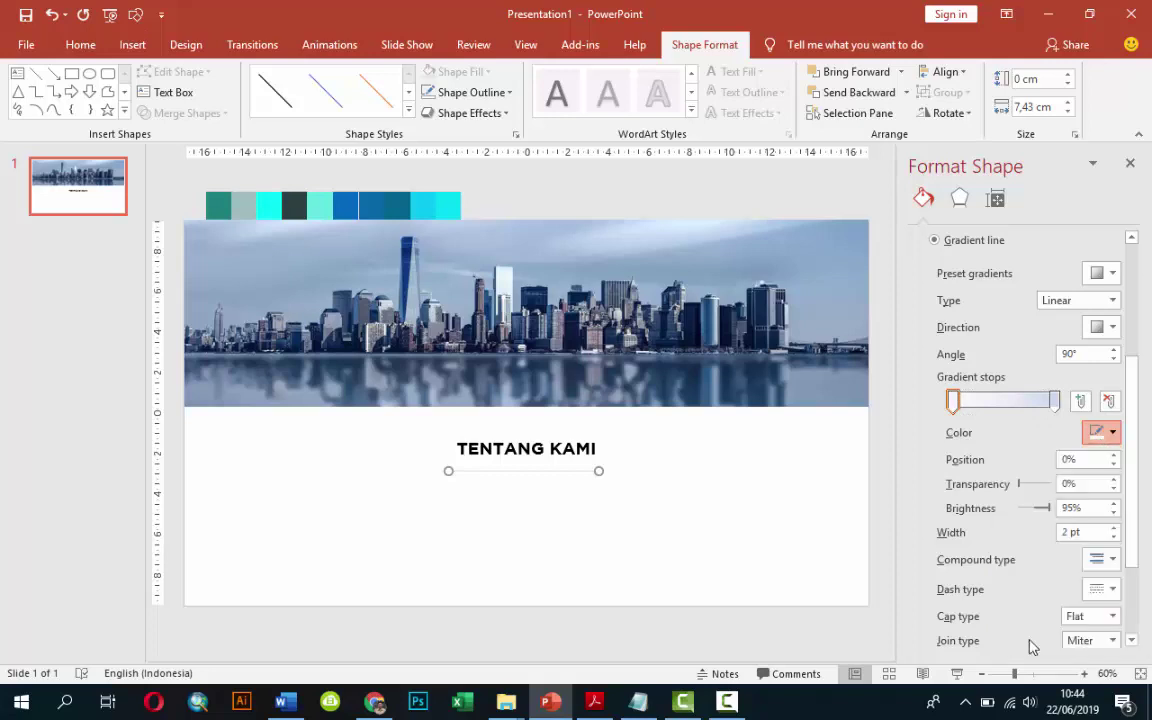
{"action": "left_click", "coordinate": [347, 202]}
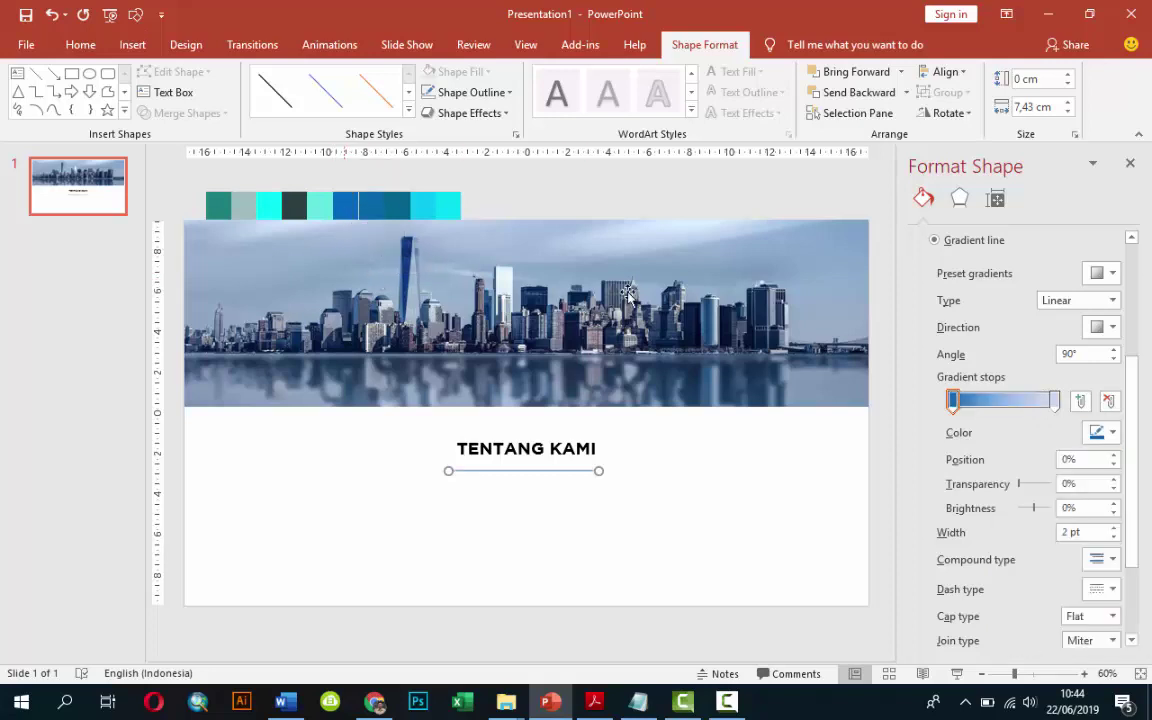
Set the right gradient stop to bright cyan and the direction to Linear Right.
{"action": "left_click", "coordinate": [1055, 400]}
{"action": "left_click", "coordinate": [1100, 434]}
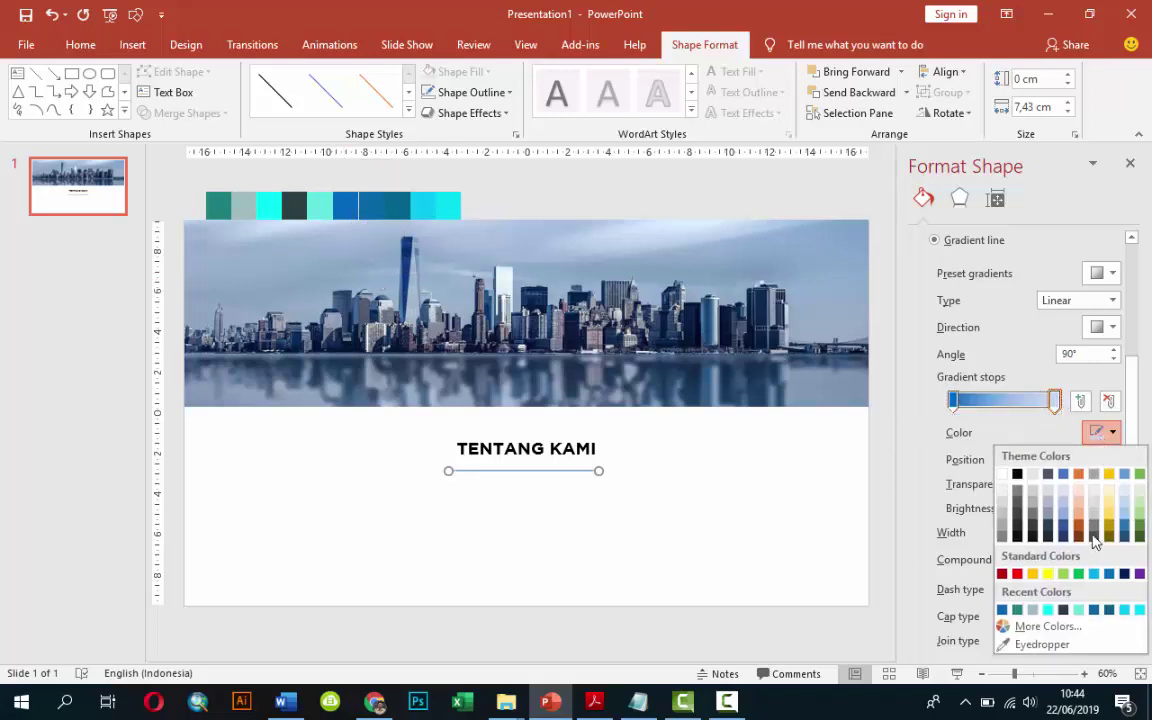
{"action": "left_click", "coordinate": [1128, 609]}
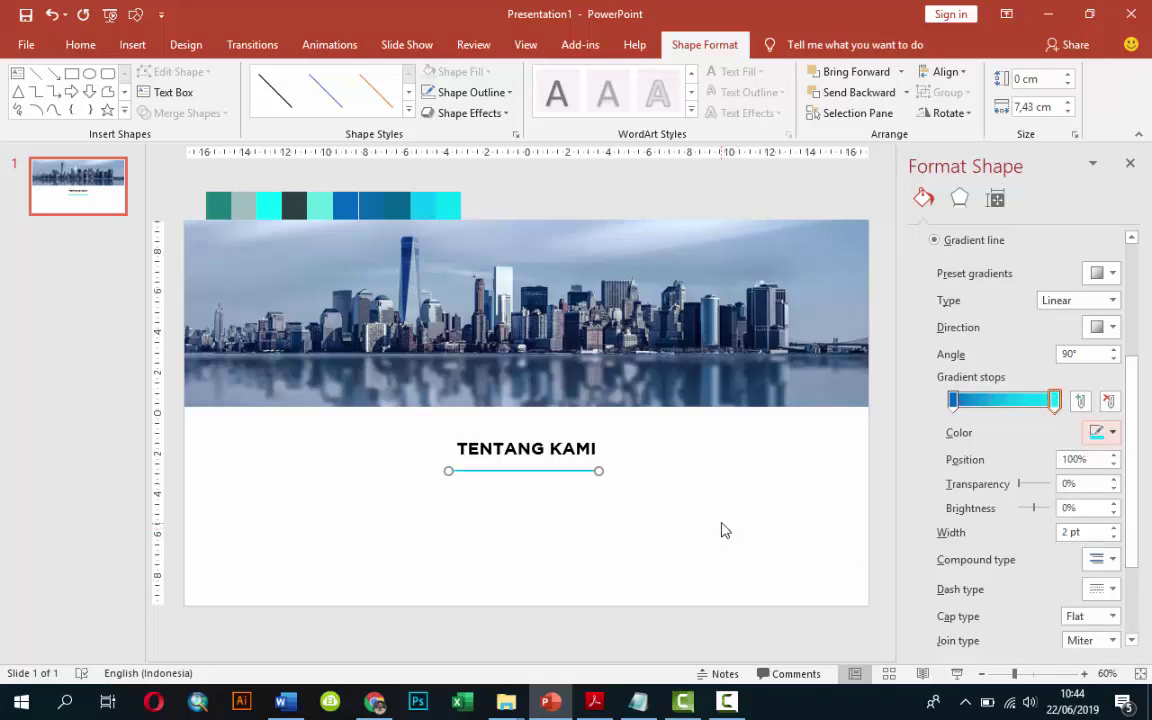
{"action": "left_click", "coordinate": [1090, 354]}
{"action": "left_click", "coordinate": [1105, 328]}
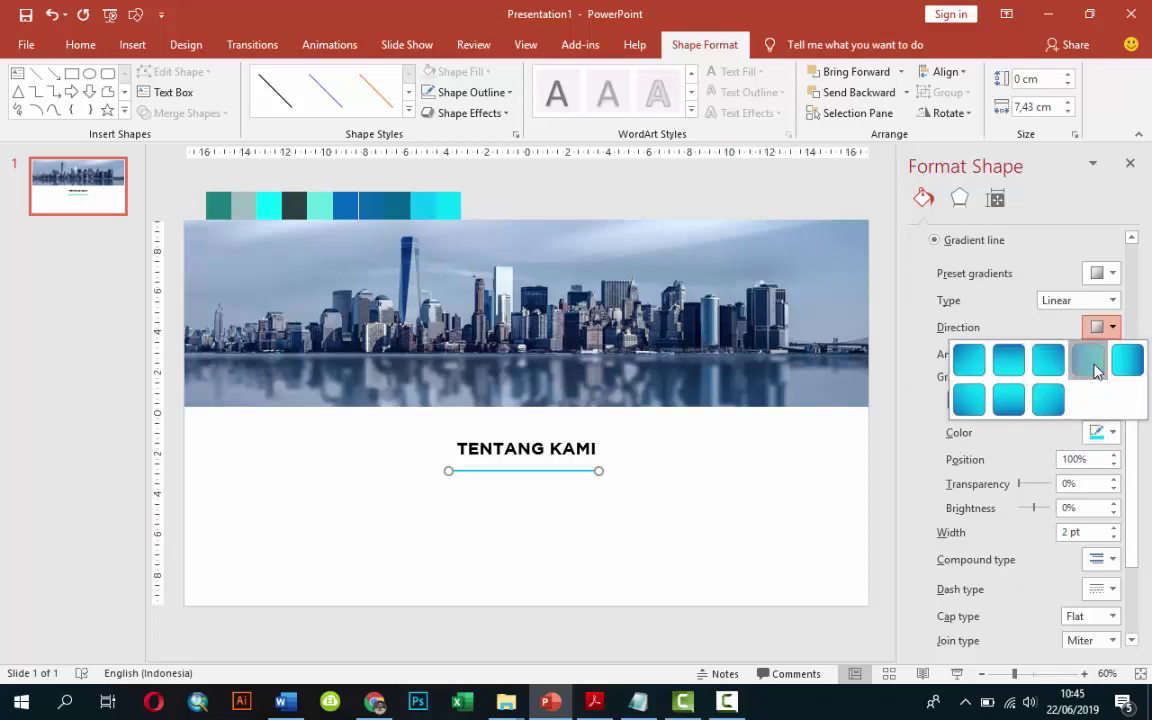
{"action": "left_click", "coordinate": [1090, 362]}
Shorten the underline from its left end and position it just below the heading.
{"action": "left_click", "coordinate": [741, 476]}
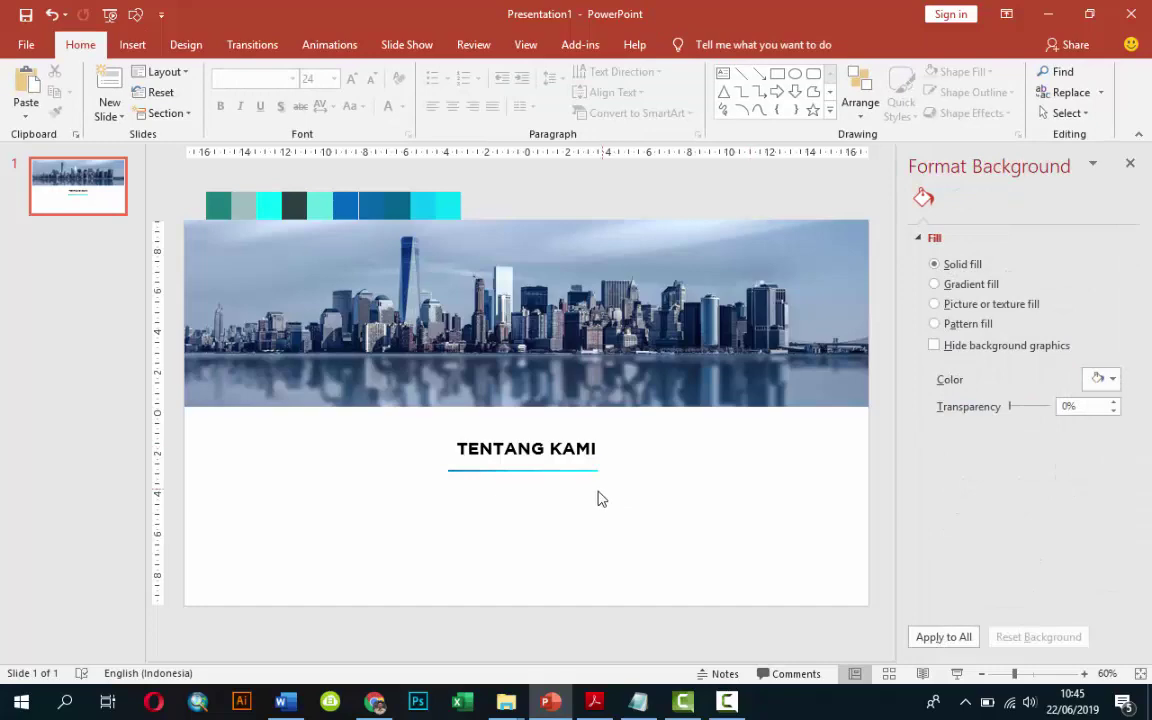
{"action": "scroll", "coordinate": [581, 501], "scroll_direction": "up", "scroll_amount": 9, "text": "ctrl"}
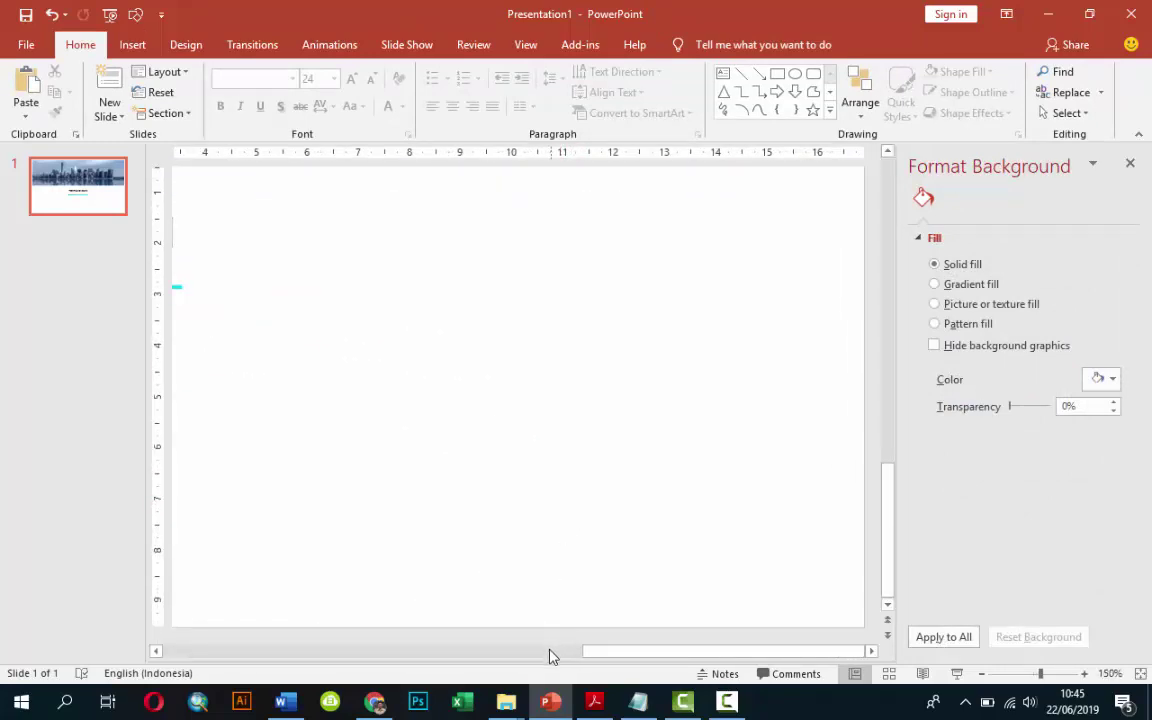
{"action": "left_click", "coordinate": [549, 651]}
{"action": "scroll", "coordinate": [695, 617], "scroll_direction": "down", "scroll_amount": 6, "text": "ctrl"}
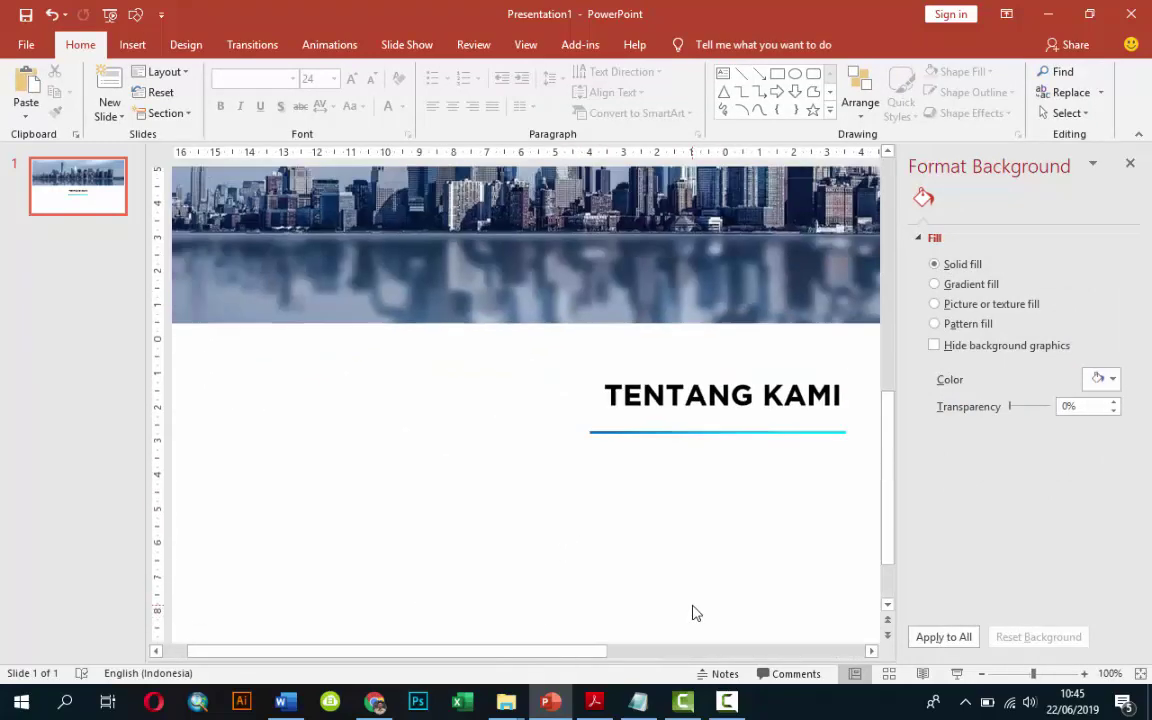
{"action": "scroll", "coordinate": [692, 612], "scroll_direction": "down", "scroll_amount": 2, "text": "ctrl"}
{"action": "left_click", "coordinate": [598, 484]}
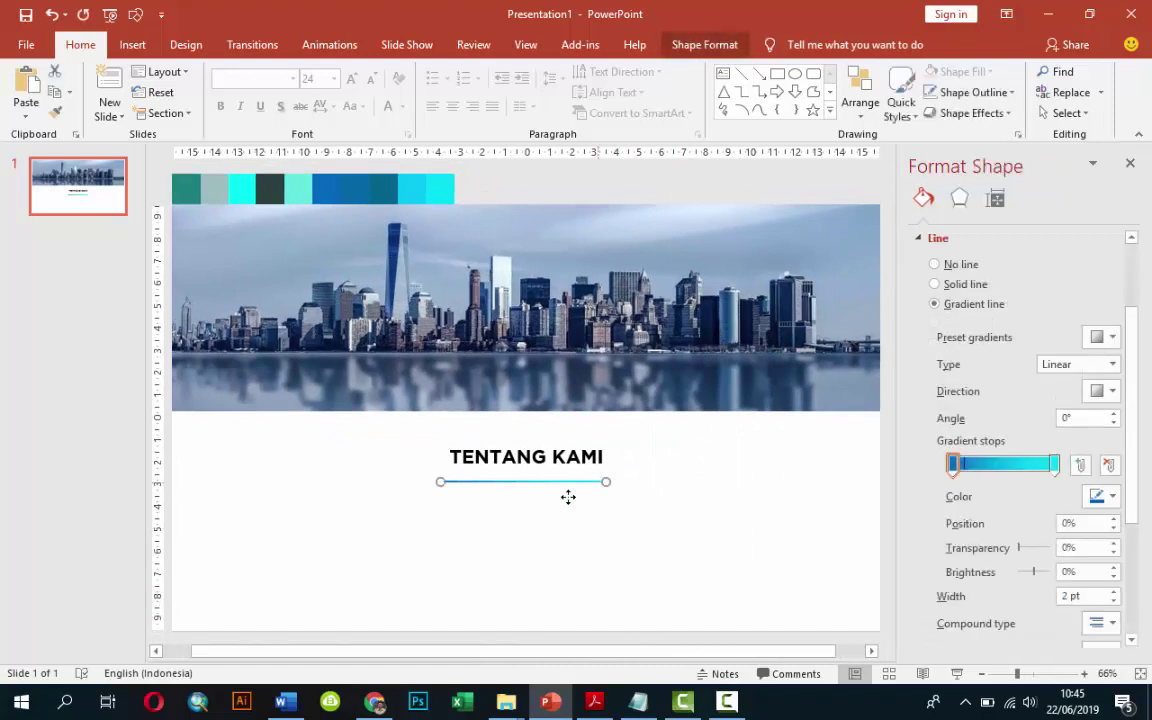
{"action": "scroll", "coordinate": [568, 497], "scroll_direction": "up", "scroll_amount": 1, "text": "ctrl"}
{"action": "scroll", "coordinate": [568, 500], "scroll_direction": "up", "scroll_amount": 2, "text": "ctrl"}
{"action": "scroll", "coordinate": [568, 504], "scroll_direction": "up", "scroll_amount": 1, "text": "ctrl"}
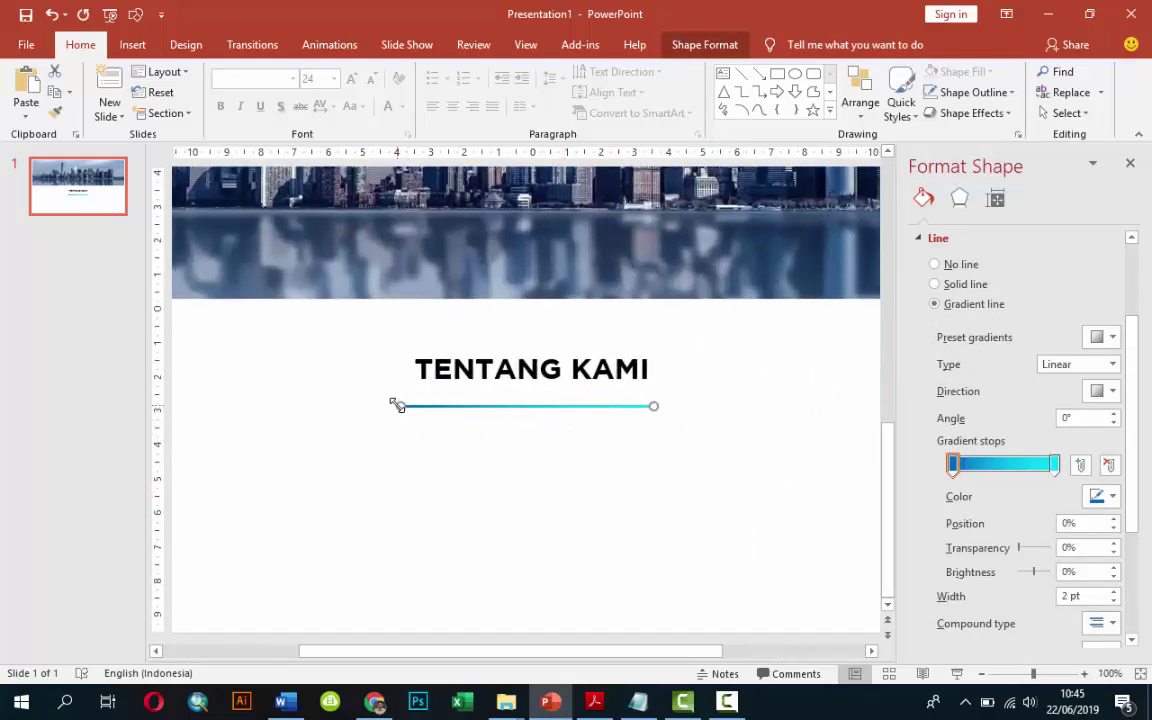
{"action": "left_click_drag", "start_coordinate": [398, 405], "coordinate": [501, 399]}
{"action": "left_click", "coordinate": [577, 455]}
{"action": "scroll", "coordinate": [576, 453], "scroll_direction": "down", "scroll_amount": 2}
{"action": "scroll", "coordinate": [579, 453], "scroll_direction": "down", "scroll_amount": 2}
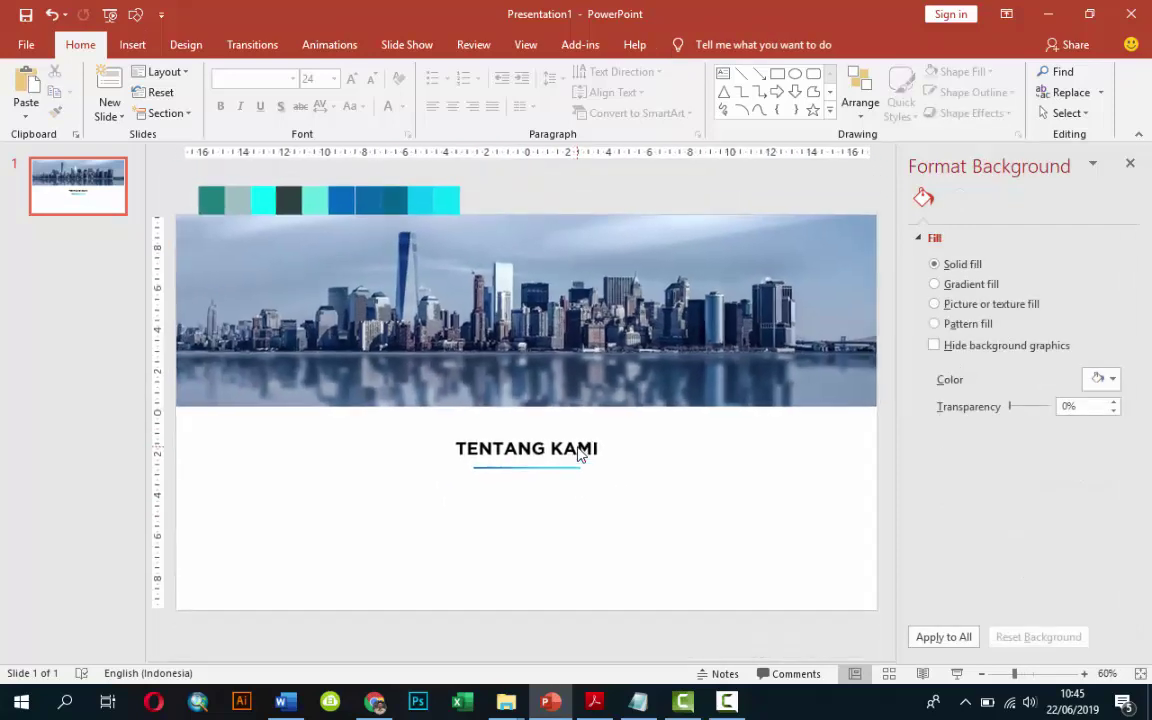
{"action": "scroll", "coordinate": [581, 455], "scroll_direction": "down", "scroll_amount": 2}
{"action": "scroll", "coordinate": [590, 448], "scroll_direction": "down", "scroll_amount": 1}
{"action": "scroll", "coordinate": [580, 460], "scroll_direction": "up", "scroll_amount": 1}
{"action": "scroll", "coordinate": [565, 473], "scroll_direction": "up", "scroll_amount": 1}
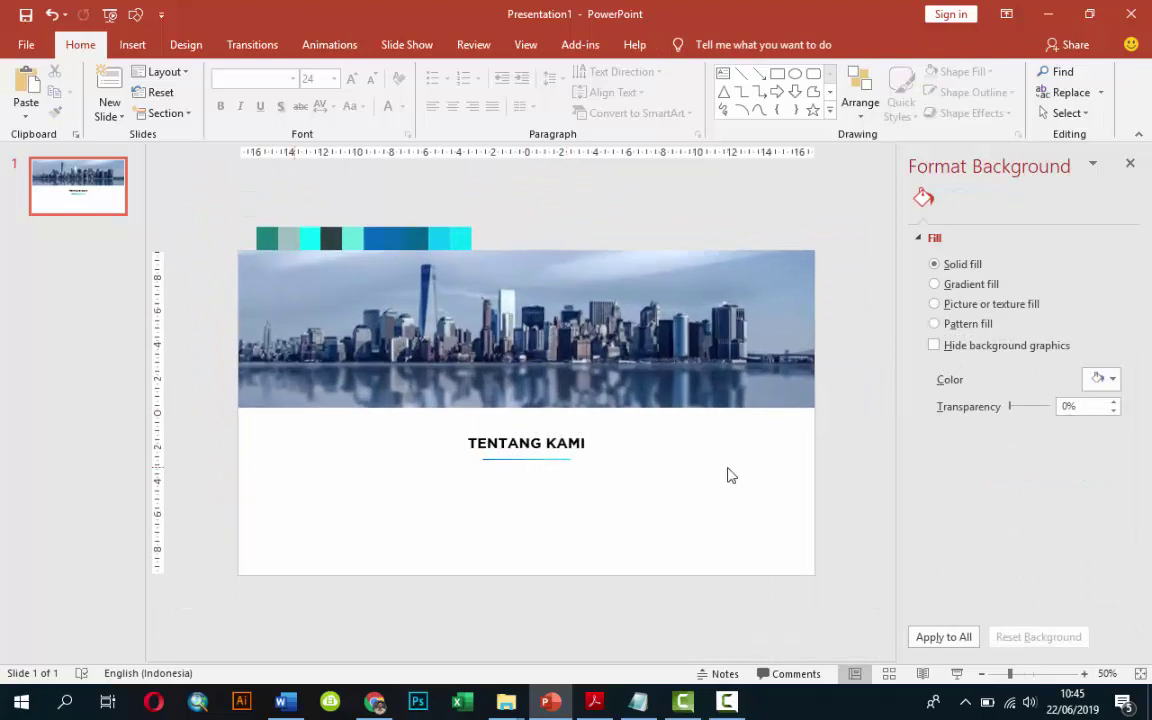
Add a wide centred text box below the heading holding one paragraph of placeholder text.
{"action": "left_click", "coordinate": [132, 44]}
{"action": "left_click", "coordinate": [732, 100]}
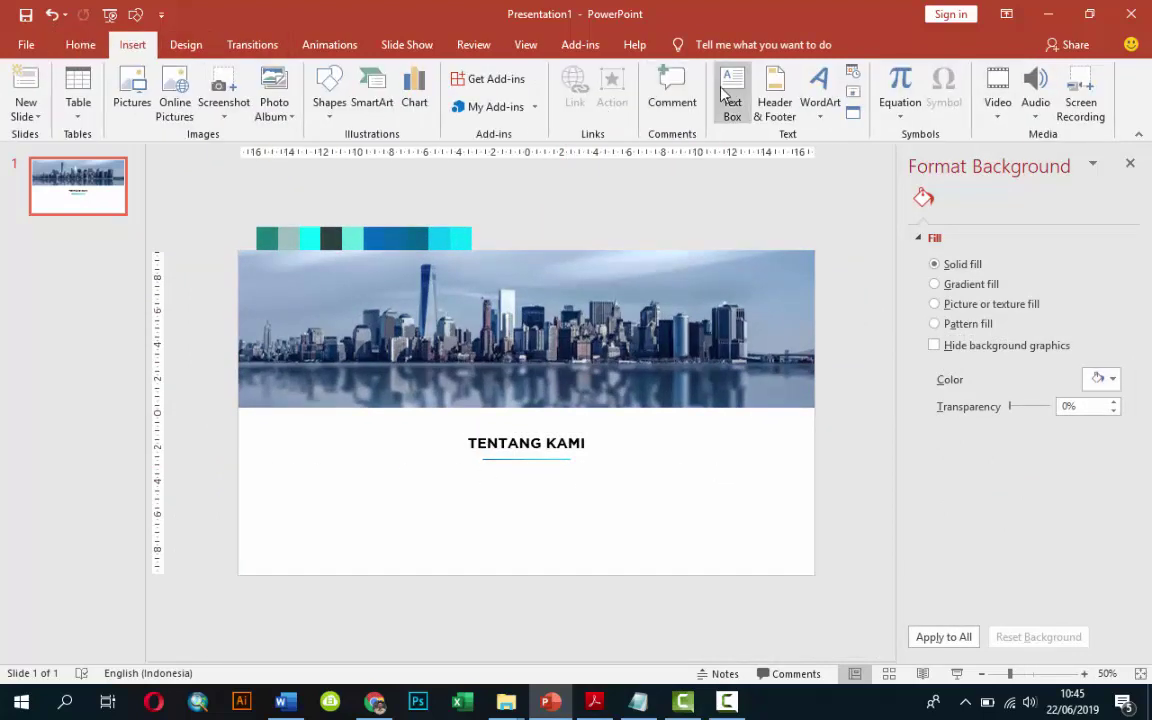
{"action": "left_click_drag", "start_coordinate": [266, 488], "coordinate": [778, 536]}
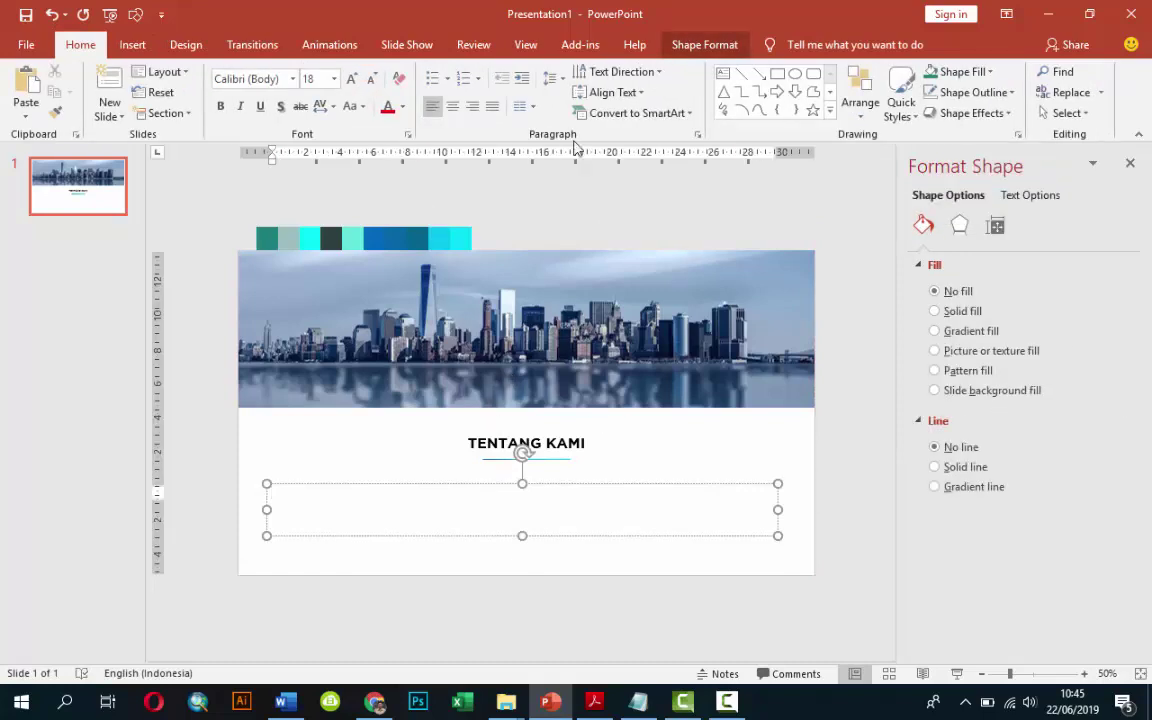
{"action": "left_click", "coordinate": [452, 106]}
{"action": "type", "text": "=rand("}
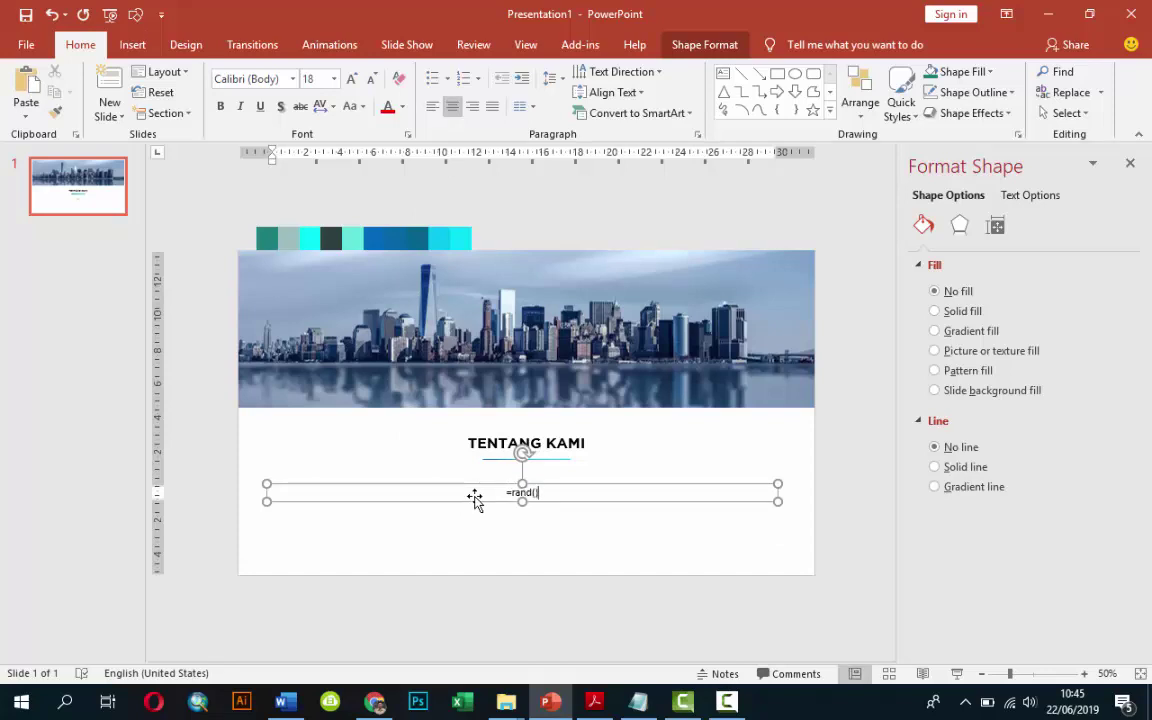
{"action": "type", "text": ")"}
{"action": "key", "text": "Return"}
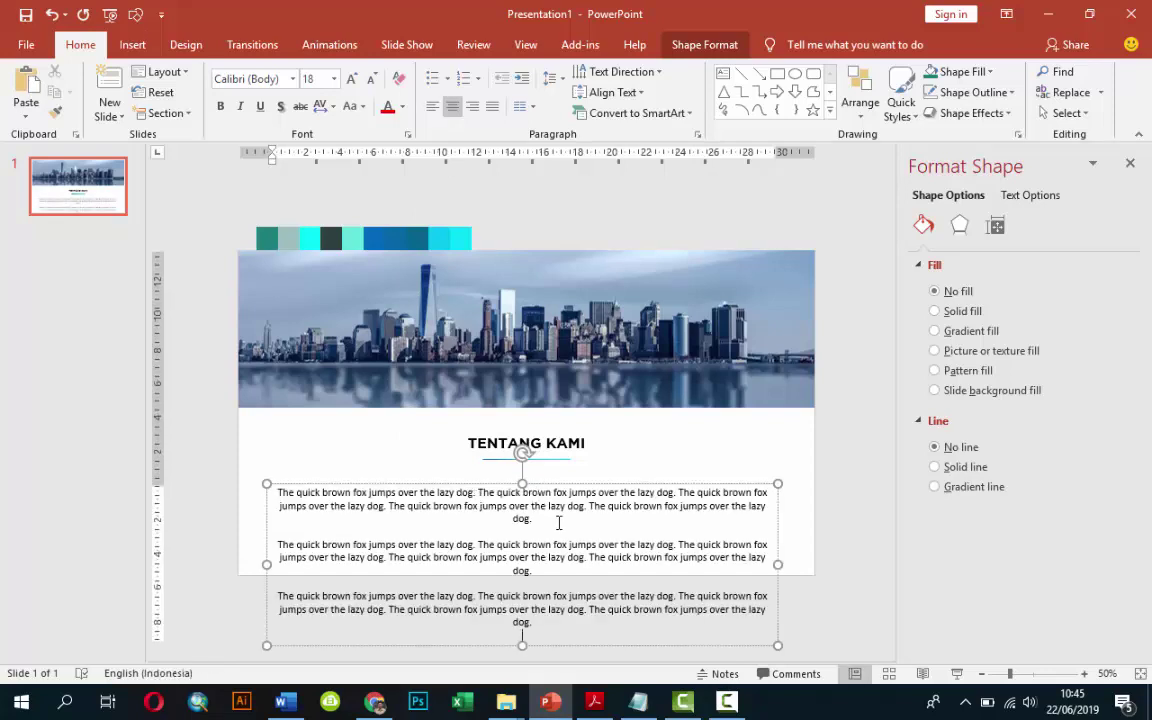
{"action": "left_click_drag", "start_coordinate": [559, 522], "coordinate": [560, 625]}
{"action": "key", "text": "Delete"}
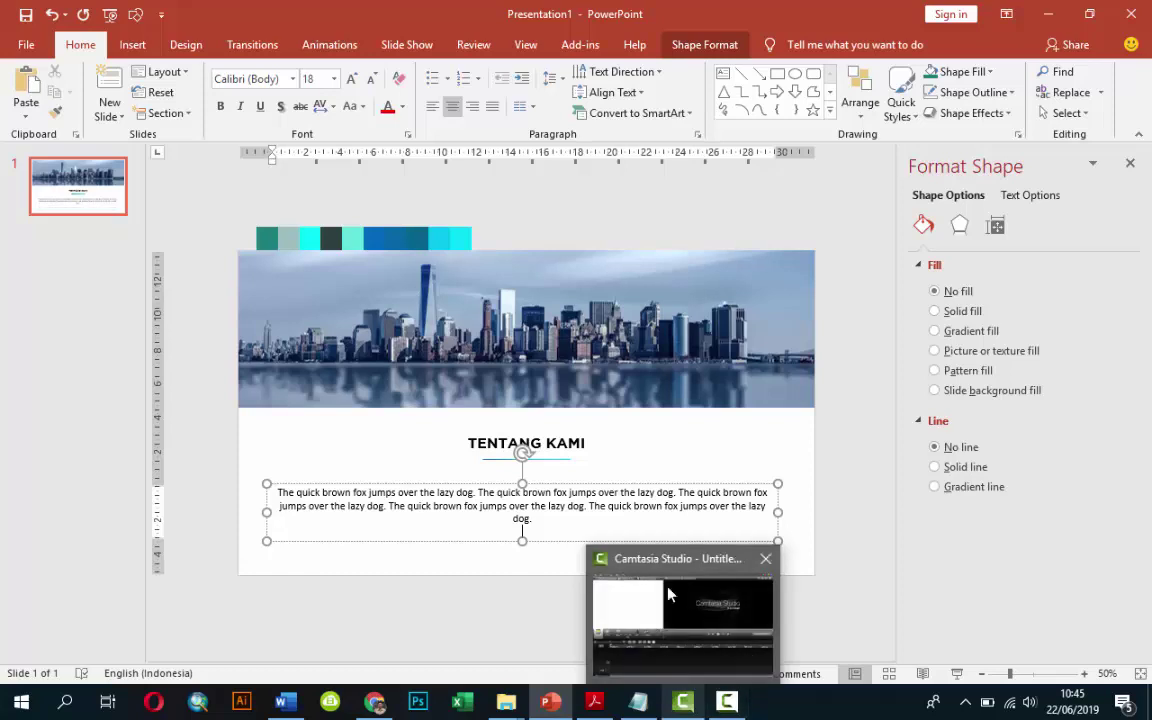
Set the paragraph to Open Sans in grey, widen its box slightly, and preview the slideshow.
{"action": "left_click", "coordinate": [627, 484]}
{"action": "left_click", "coordinate": [244, 80]}
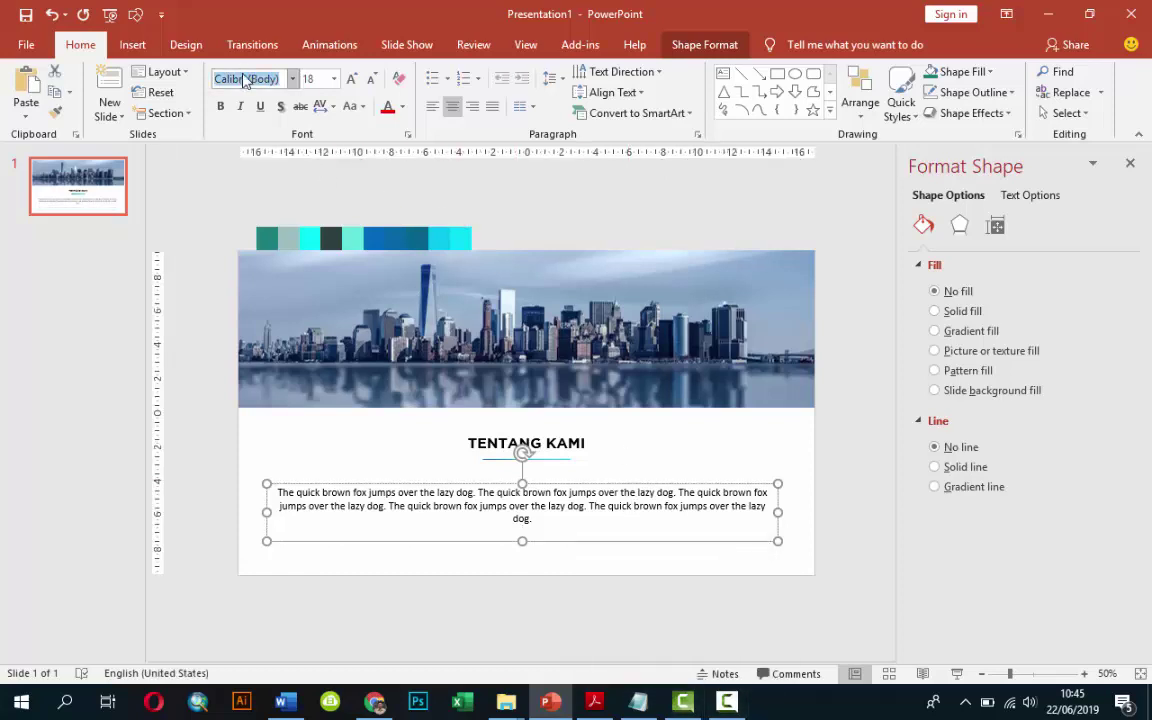
{"action": "type", "text": "Open Sans"}
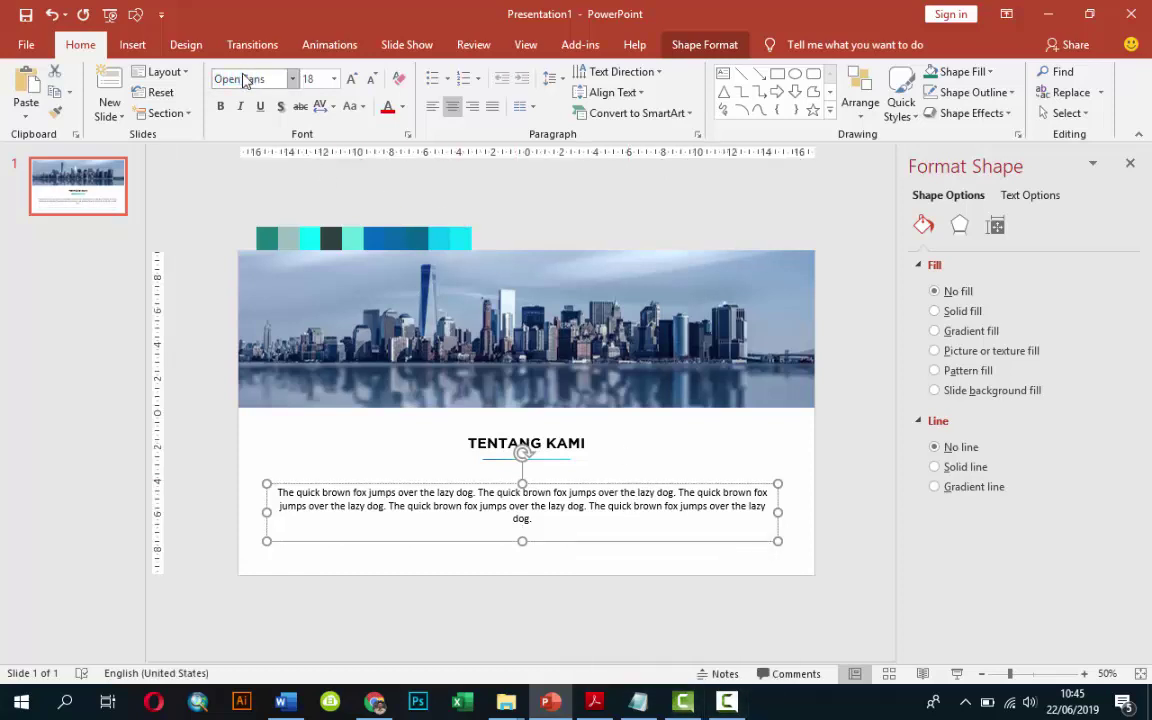
{"action": "key", "text": "Return"}
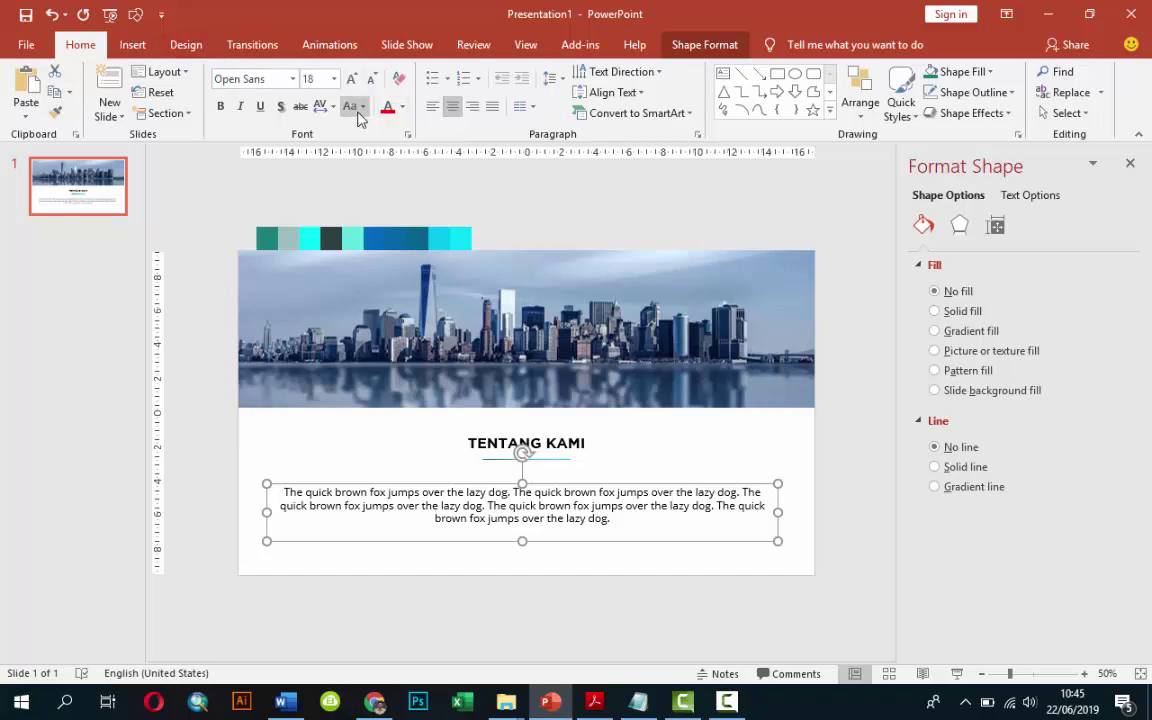
{"action": "left_click", "coordinate": [401, 108]}
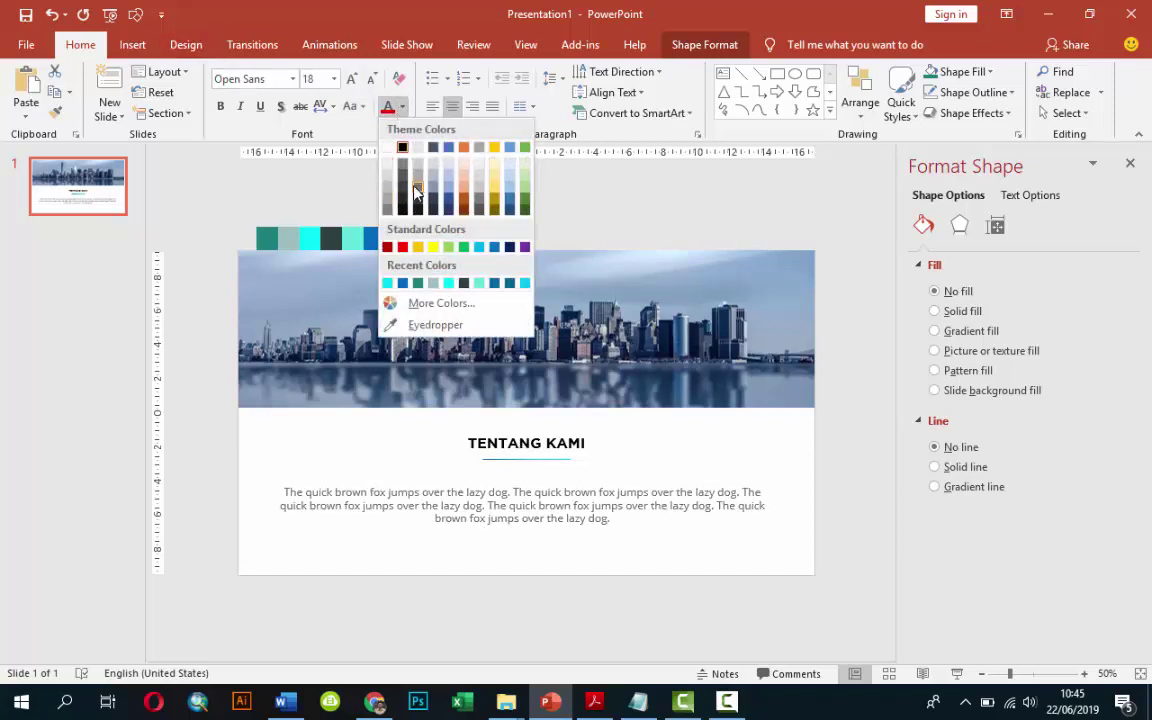
{"action": "left_click", "coordinate": [372, 166]}
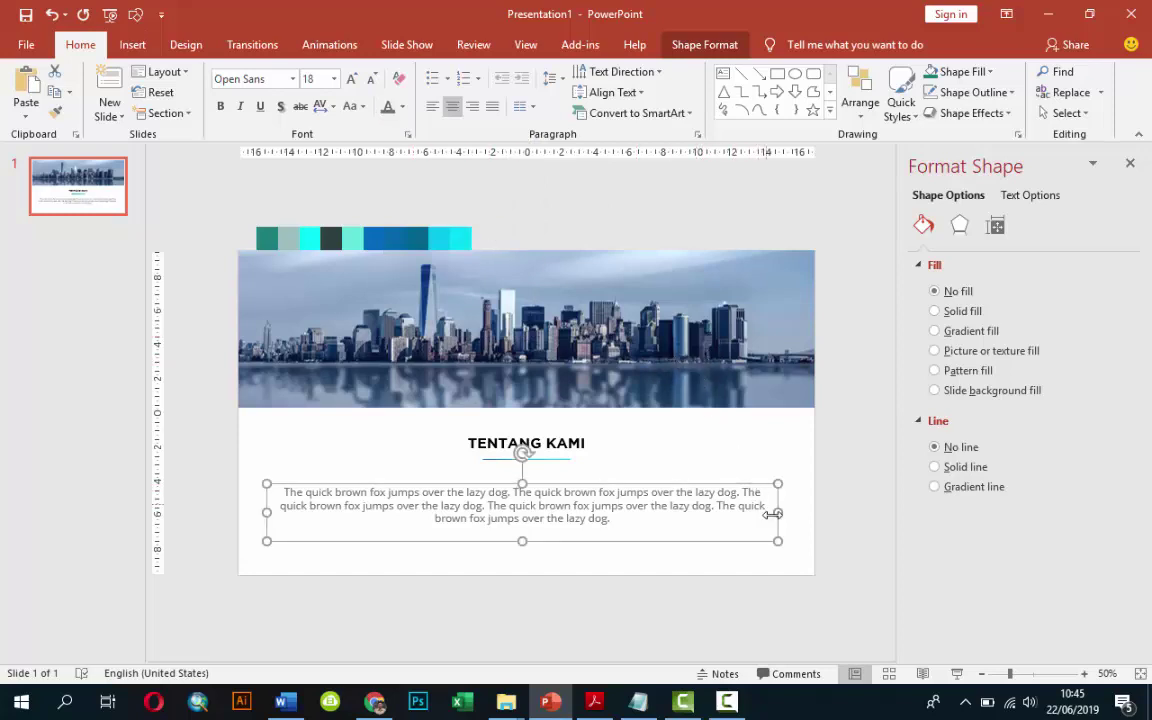
{"action": "left_click_drag", "start_coordinate": [778, 514], "coordinate": [786, 514]}
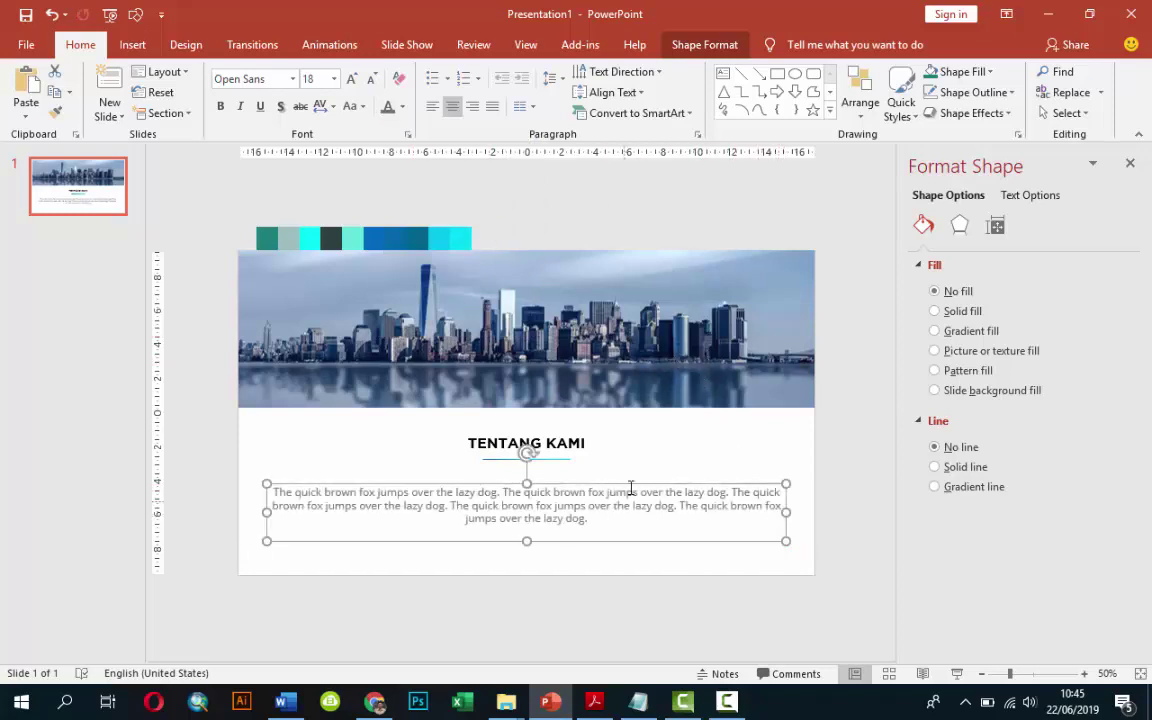
{"action": "left_click", "coordinate": [957, 673]}
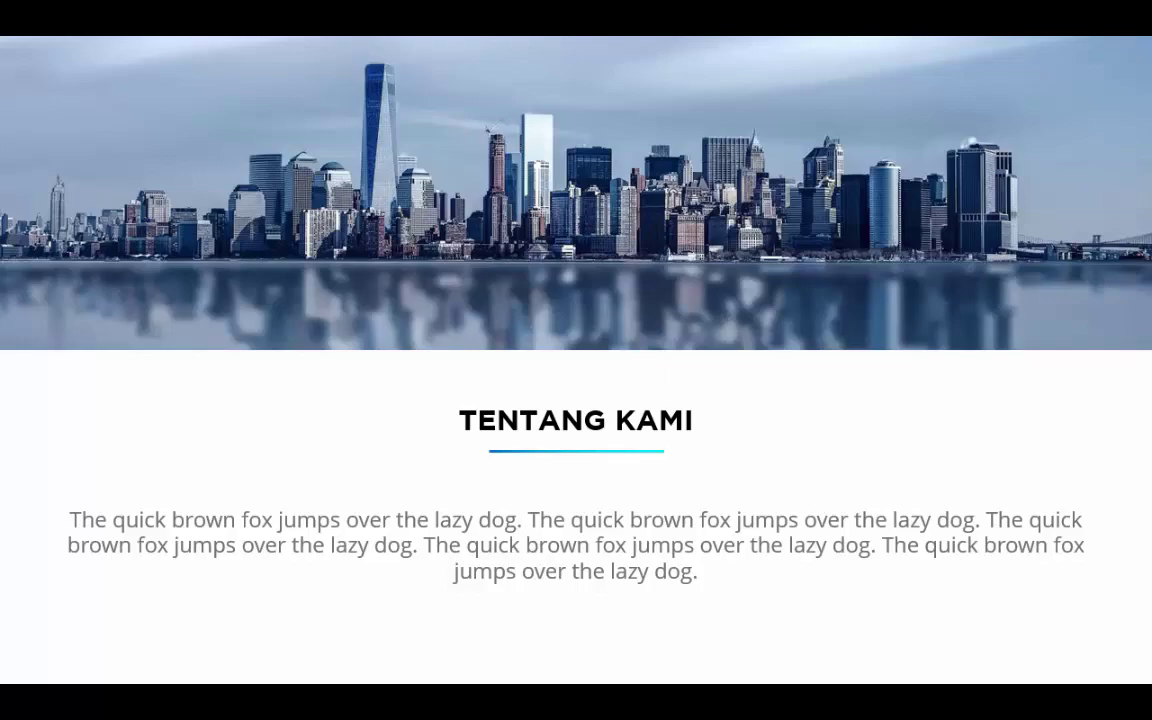
Exit the slideshow preview and bring up the slide thumbnail options.
{"action": "key", "text": "Escape"}
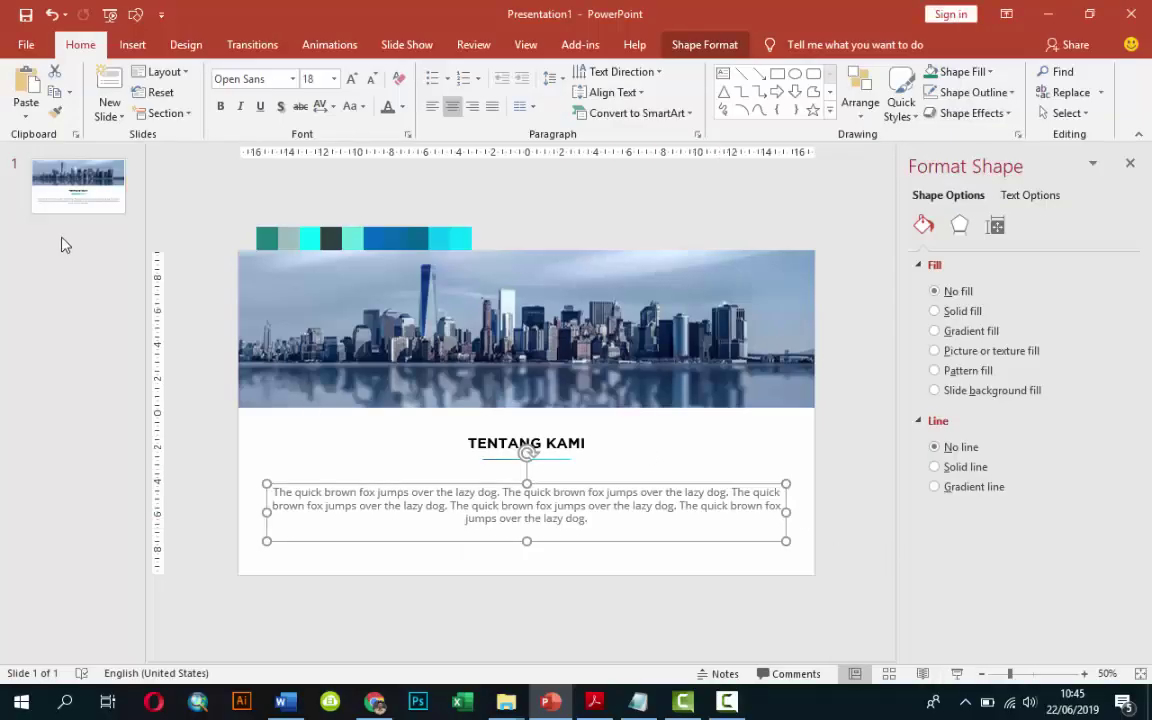
{"action": "right_click", "coordinate": [62, 243]}
Add slide 2, delete its title and content placeholders, and bring up the Shapes gallery.
{"action": "left_click", "coordinate": [104, 299]}
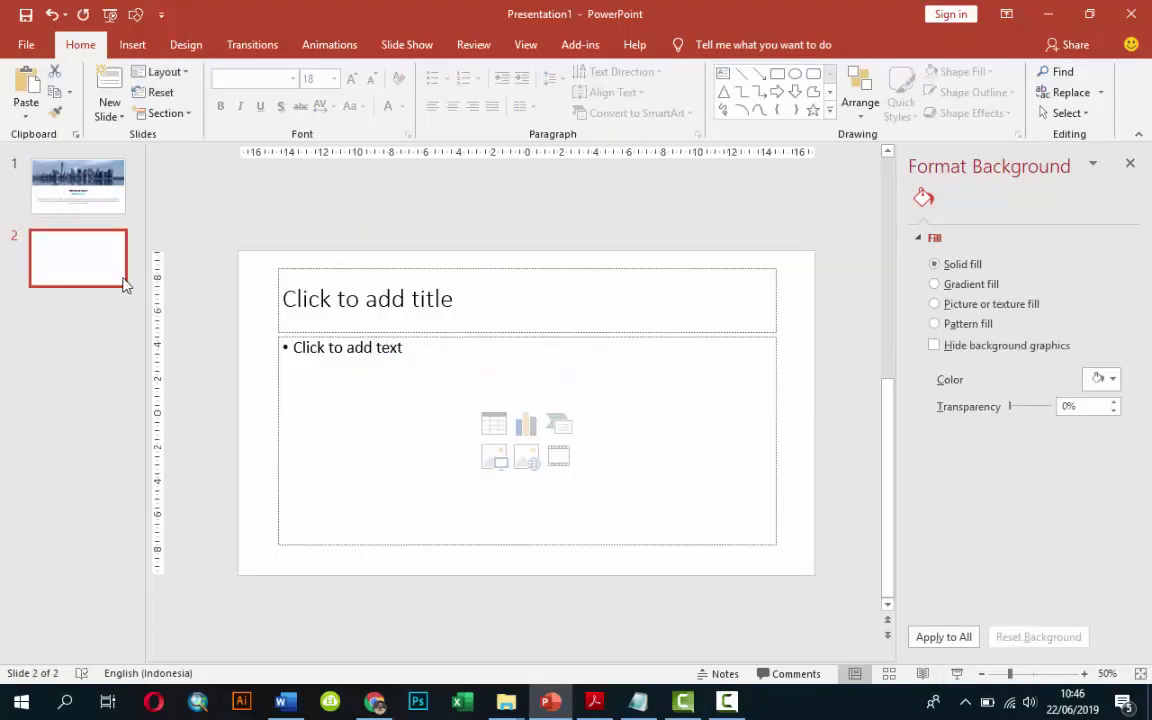
{"action": "left_click", "coordinate": [351, 268]}
{"action": "key", "text": "Delete"}
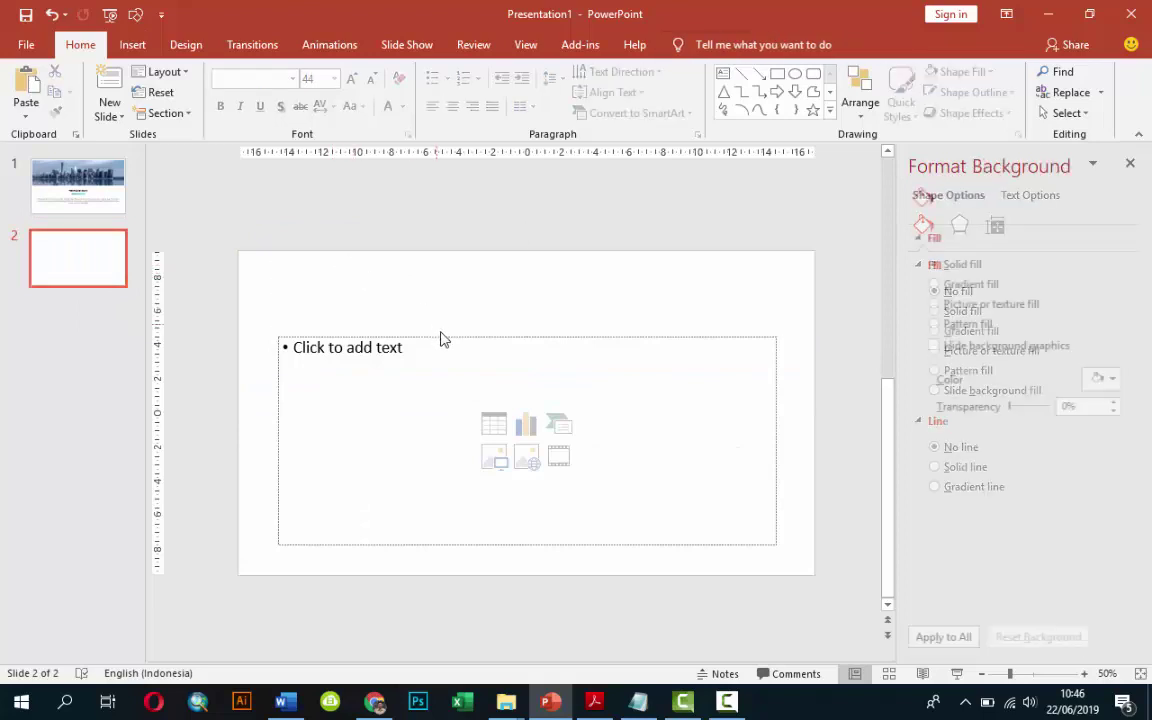
{"action": "left_click", "coordinate": [440, 340]}
{"action": "key", "text": "Delete"}
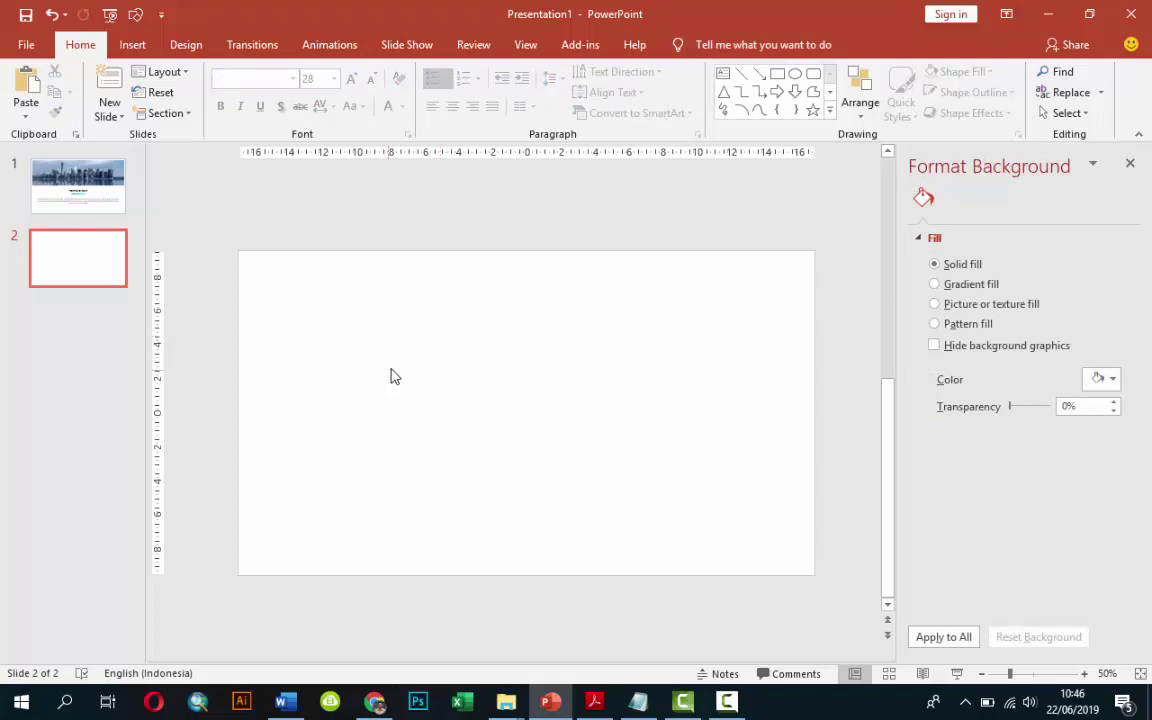
{"action": "left_click", "coordinate": [128, 44]}
{"action": "left_click", "coordinate": [327, 100]}
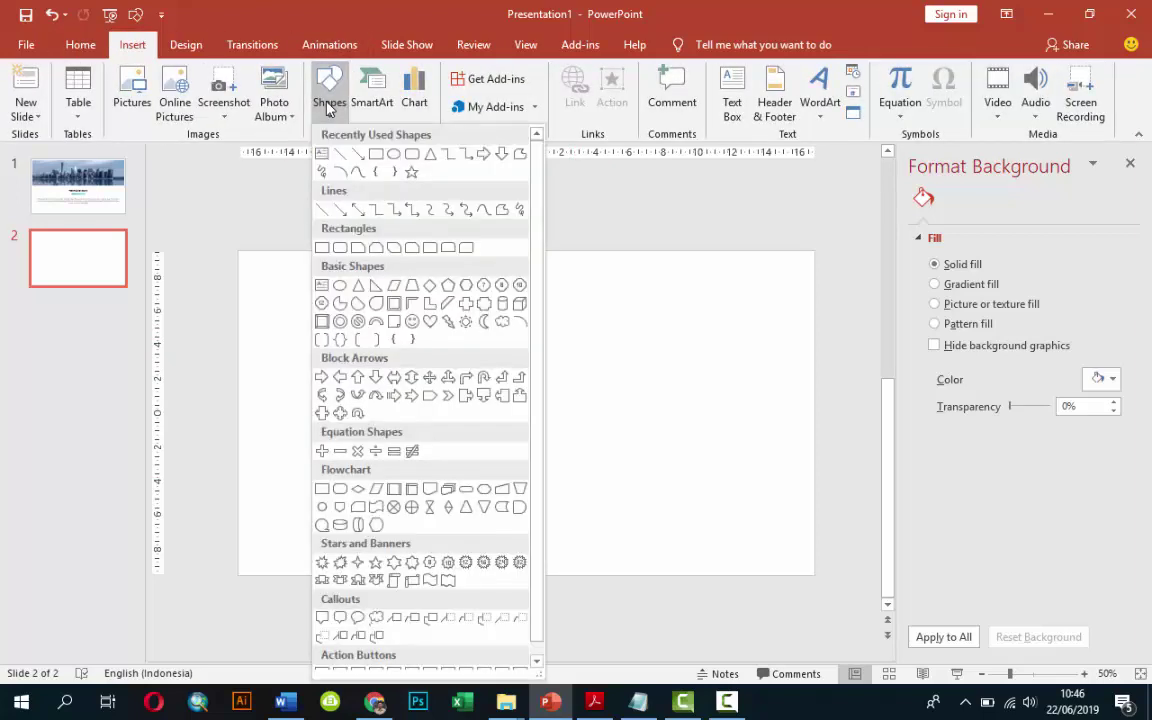
Draw a rectangle from the slide's top-left corner and duplicate it twice to the right.
{"action": "left_click", "coordinate": [376, 153]}
{"action": "left_click_drag", "start_coordinate": [261, 253], "coordinate": [451, 575]}
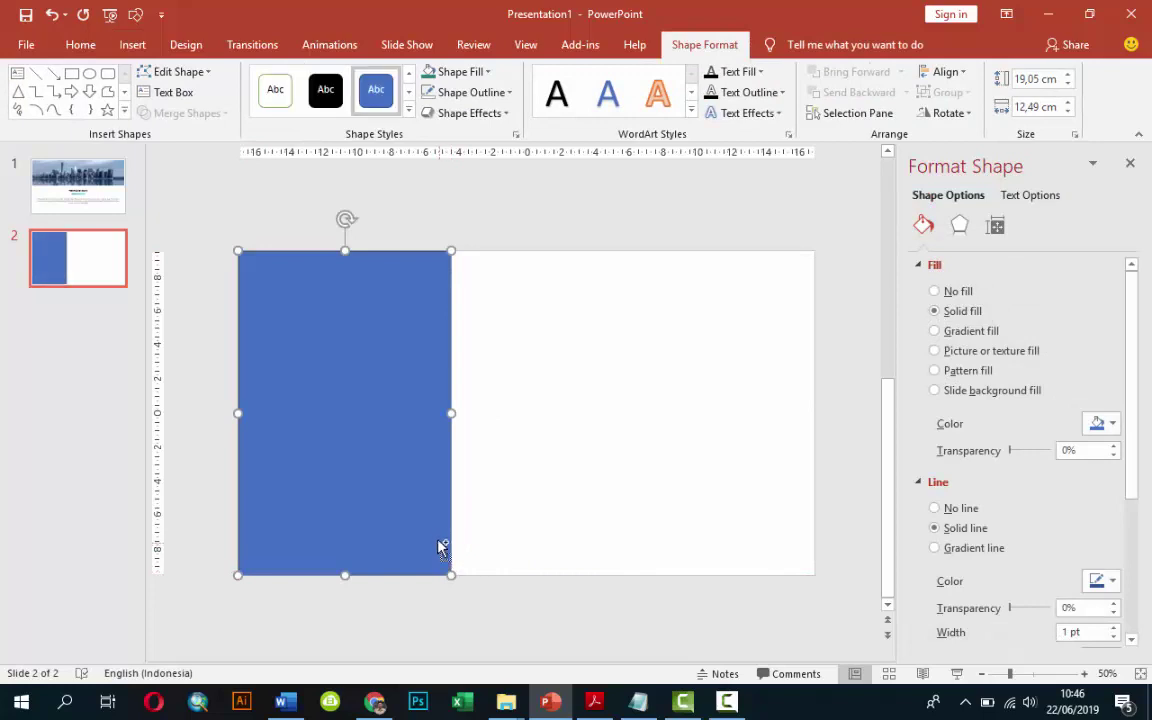
{"action": "mouse_move", "coordinate": [360, 419]}
{"action": "left_mouse_down"}
{"action": "mouse_move", "coordinate": [572, 415]}
{"action": "mouse_move", "coordinate": [566, 406]}
{"action": "left_mouse_up"}
{"action": "key", "text": "ctrl+d"}
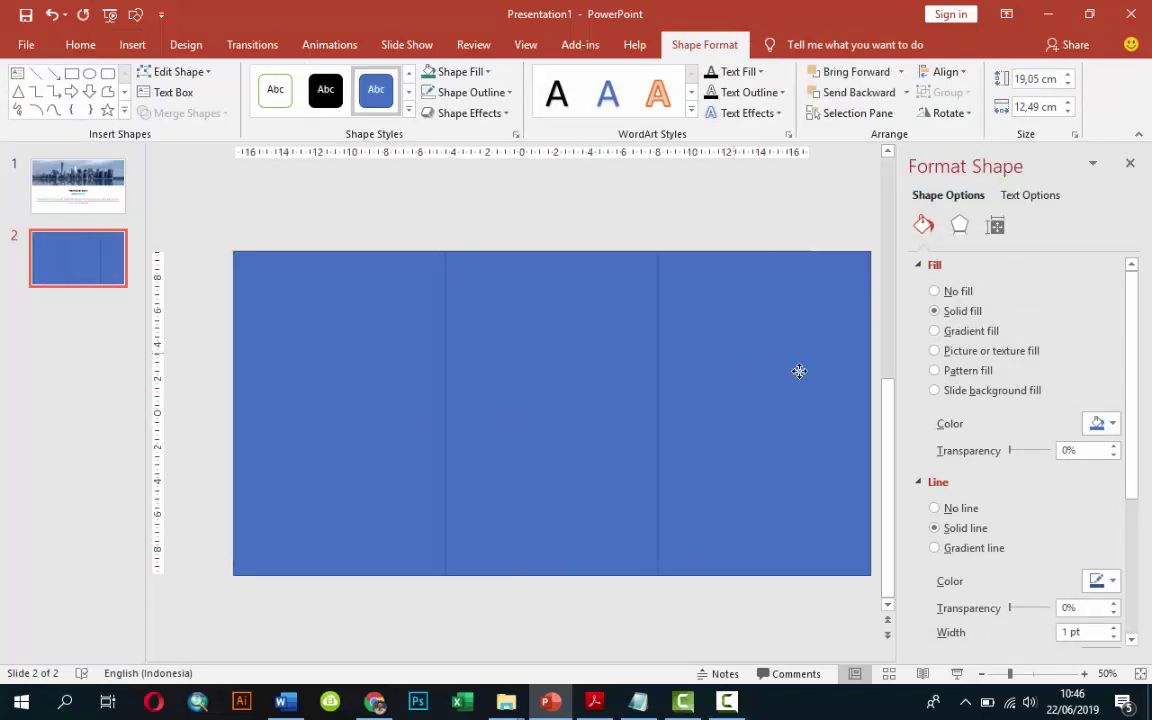
{"action": "left_click_drag", "start_coordinate": [800, 370], "coordinate": [724, 373]}
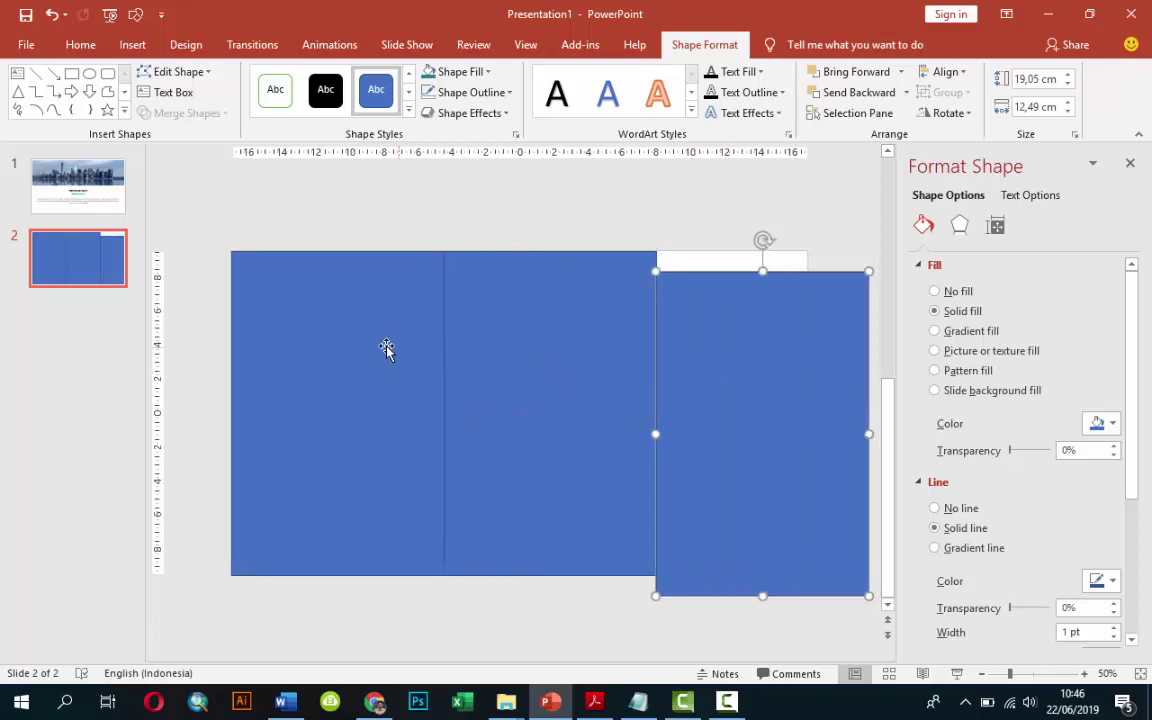
Narrow all three rectangles to 11.11 cm and shift the middle and right ones left.
{"action": "left_click", "coordinate": [421, 343]}
{"action": "left_click", "coordinate": [563, 341], "text": "shift"}
{"action": "left_click", "coordinate": [797, 367], "text": "shift"}
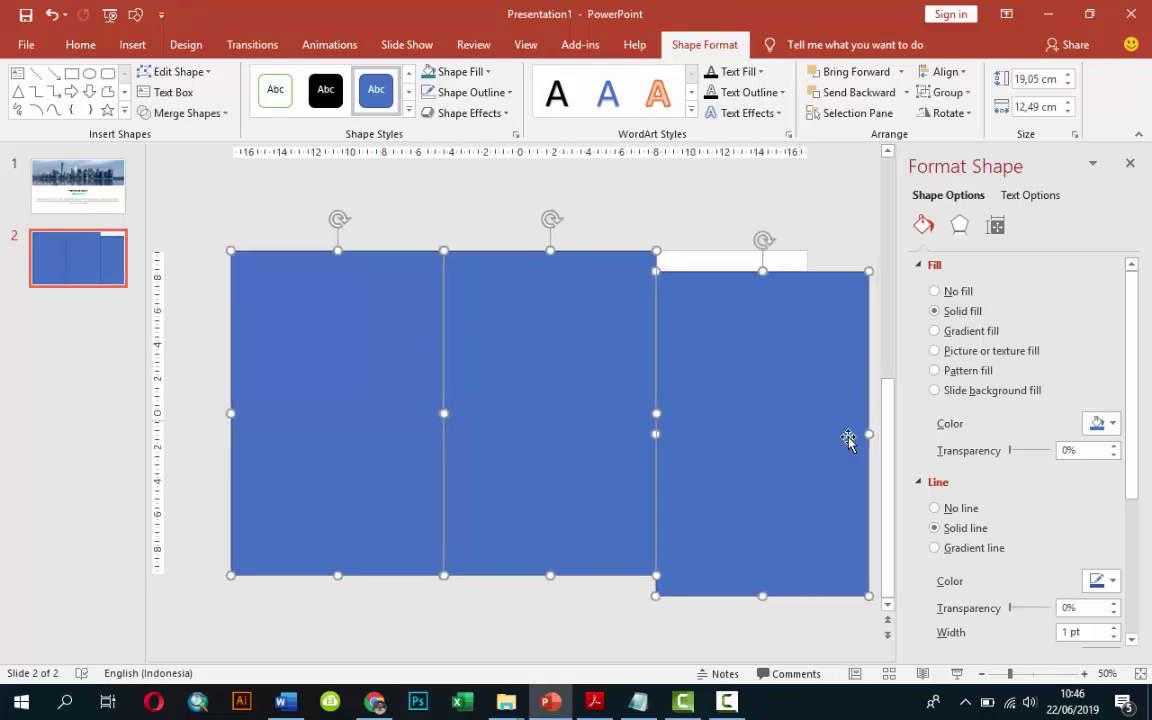
{"action": "left_click_drag", "start_coordinate": [867, 433], "coordinate": [852, 433]}
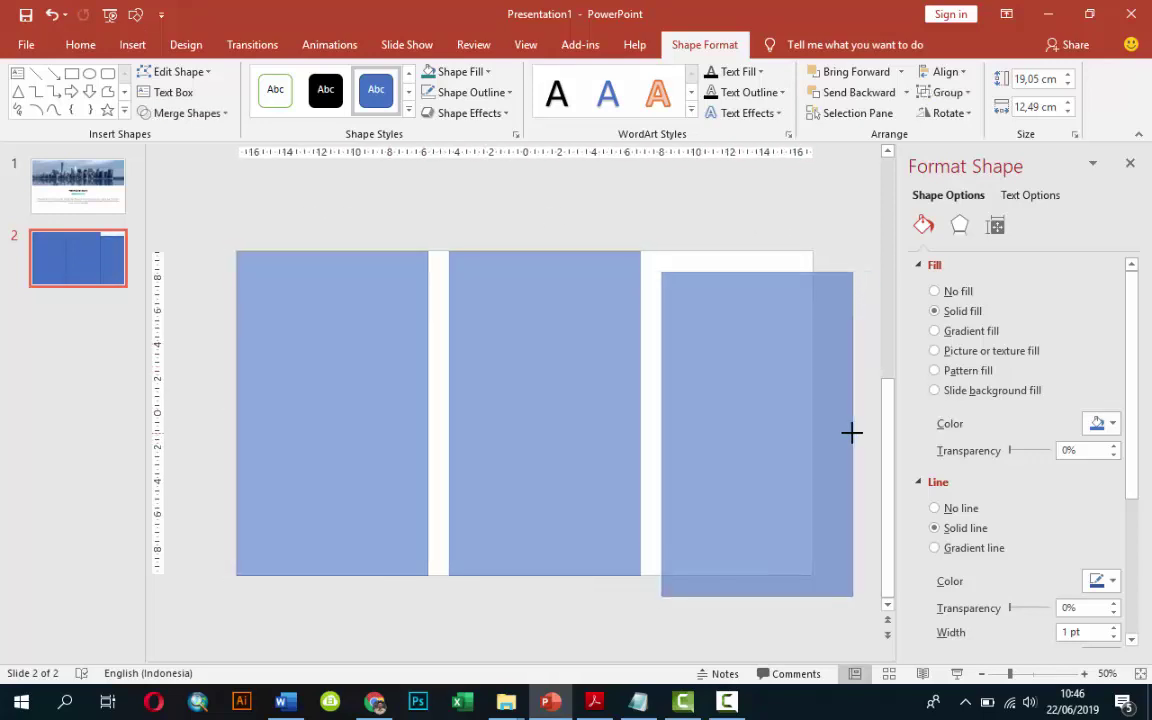
{"action": "left_click", "coordinate": [720, 236]}
{"action": "left_click_drag", "start_coordinate": [584, 347], "coordinate": [553, 342]}
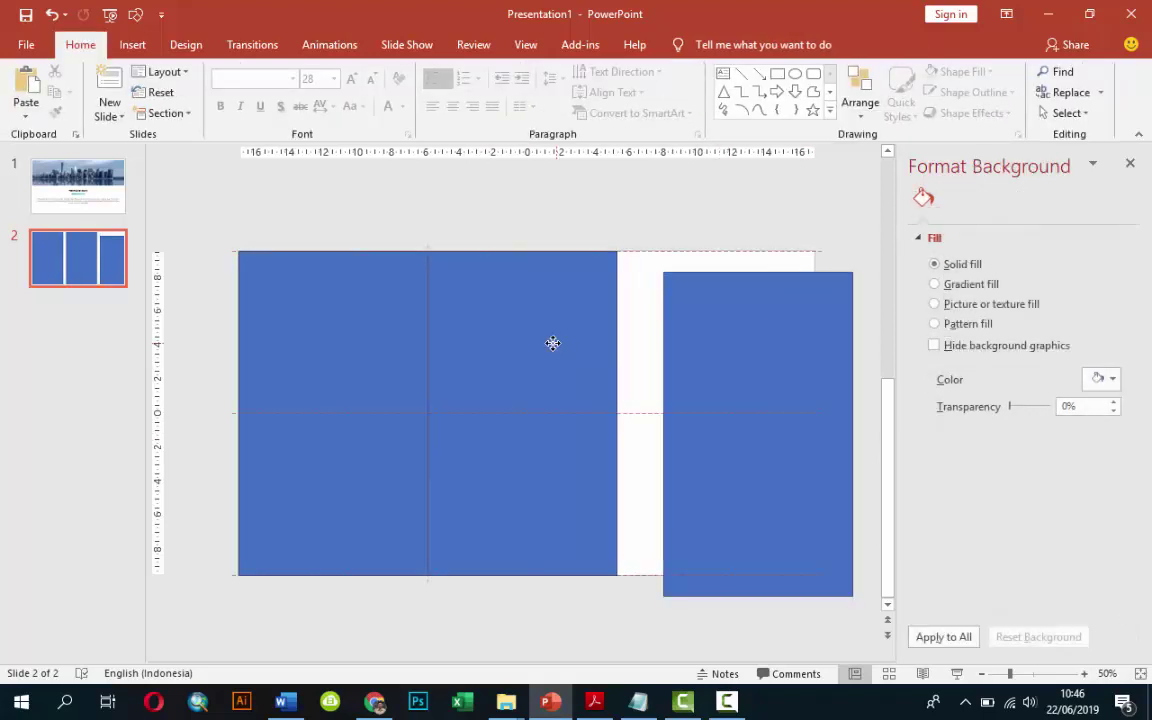
{"action": "left_click_drag", "start_coordinate": [707, 352], "coordinate": [681, 336]}
Align the three rectangles edge to edge, closing the remaining gaps.
{"action": "left_click", "coordinate": [500, 342]}
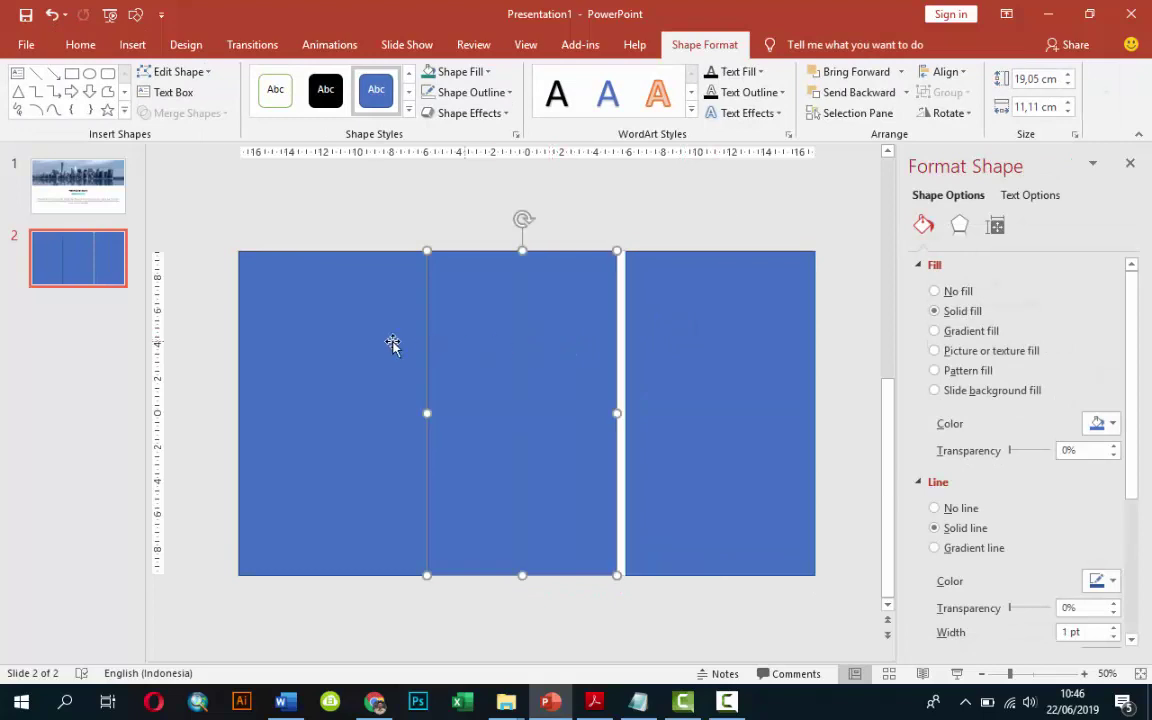
{"action": "left_click", "coordinate": [376, 344], "text": "shift"}
{"action": "left_click", "coordinate": [701, 340], "text": "shift"}
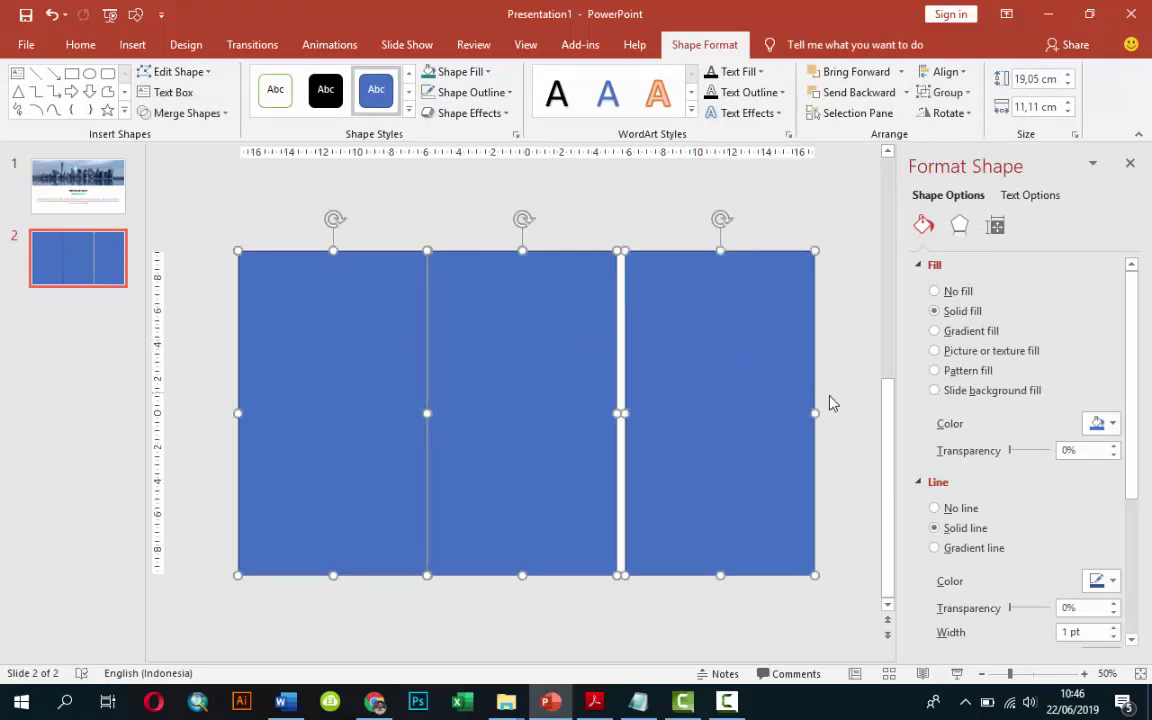
{"action": "left_click_drag", "start_coordinate": [818, 412], "coordinate": [818, 412]}
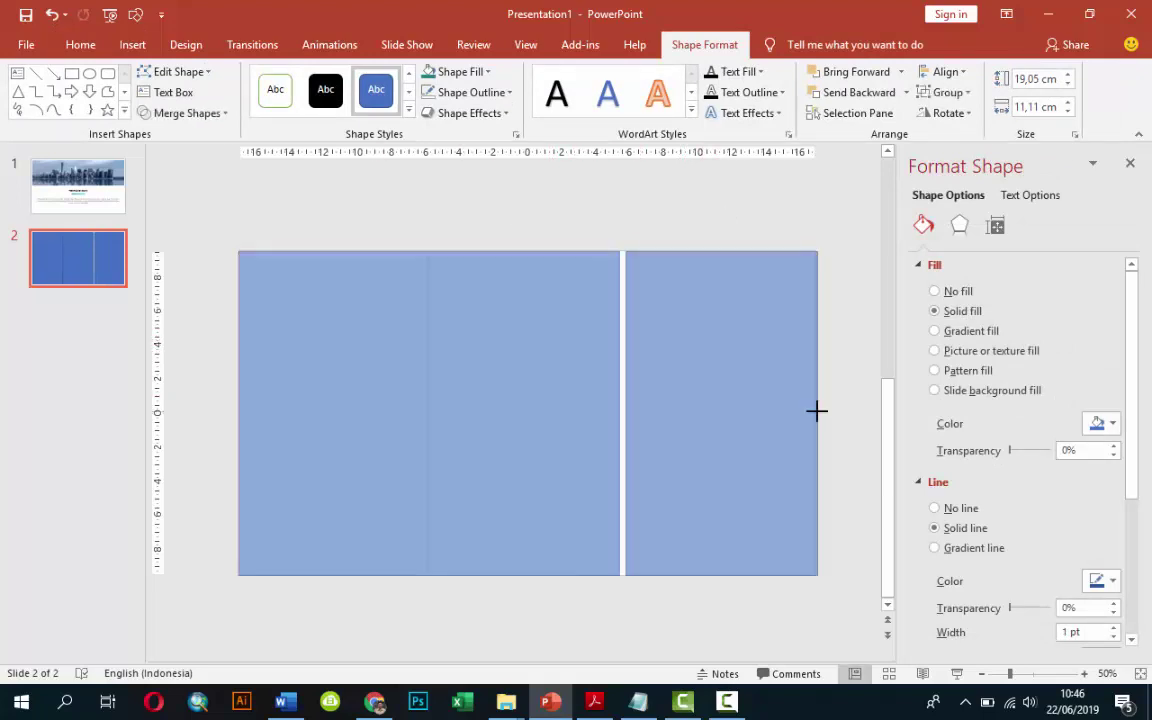
{"action": "left_click", "coordinate": [879, 329]}
{"action": "left_click_drag", "start_coordinate": [561, 357], "coordinate": [563, 352]}
{"action": "left_click_drag", "start_coordinate": [689, 360], "coordinate": [682, 358]}
{"action": "left_click", "coordinate": [883, 320]}
Set the left, middle and right rectangles to No line.
{"action": "left_click", "coordinate": [425, 350]}
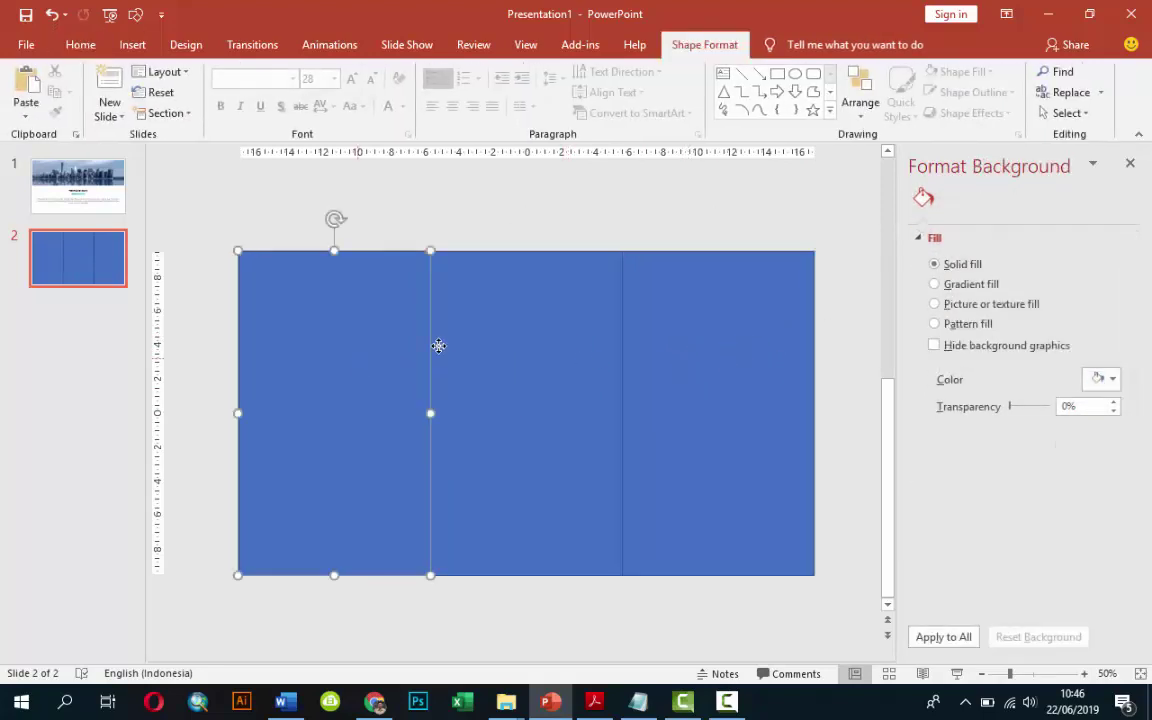
{"action": "left_click", "coordinate": [937, 507]}
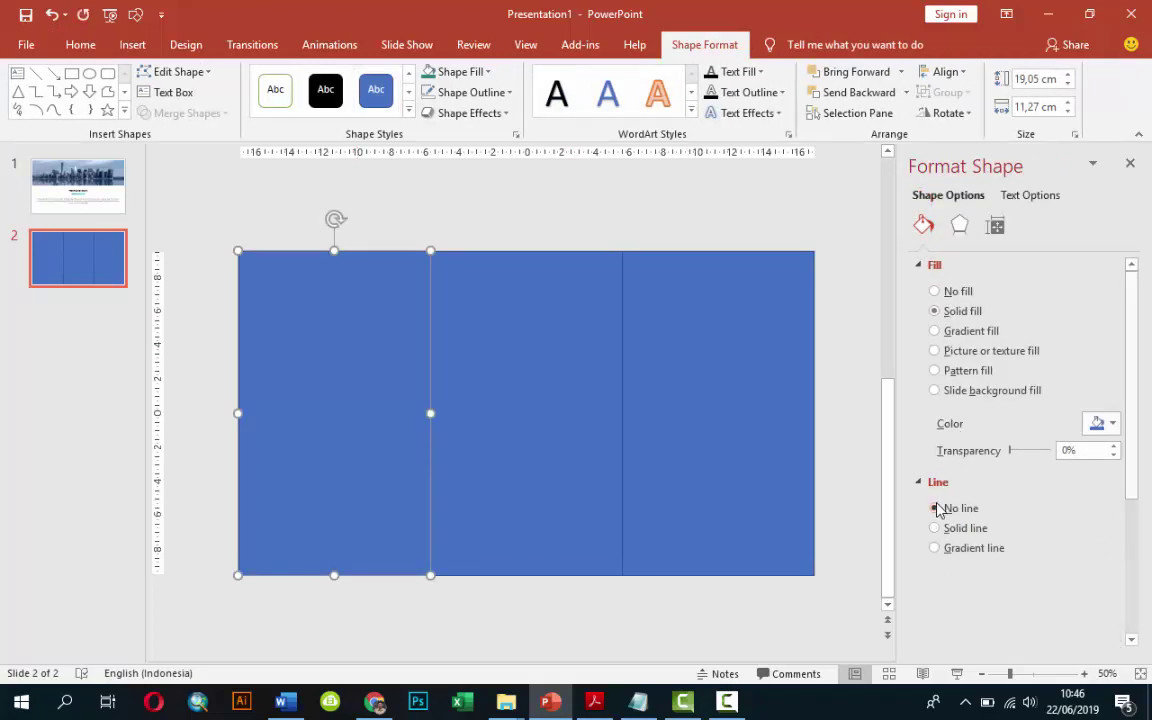
{"action": "left_click", "coordinate": [560, 350]}
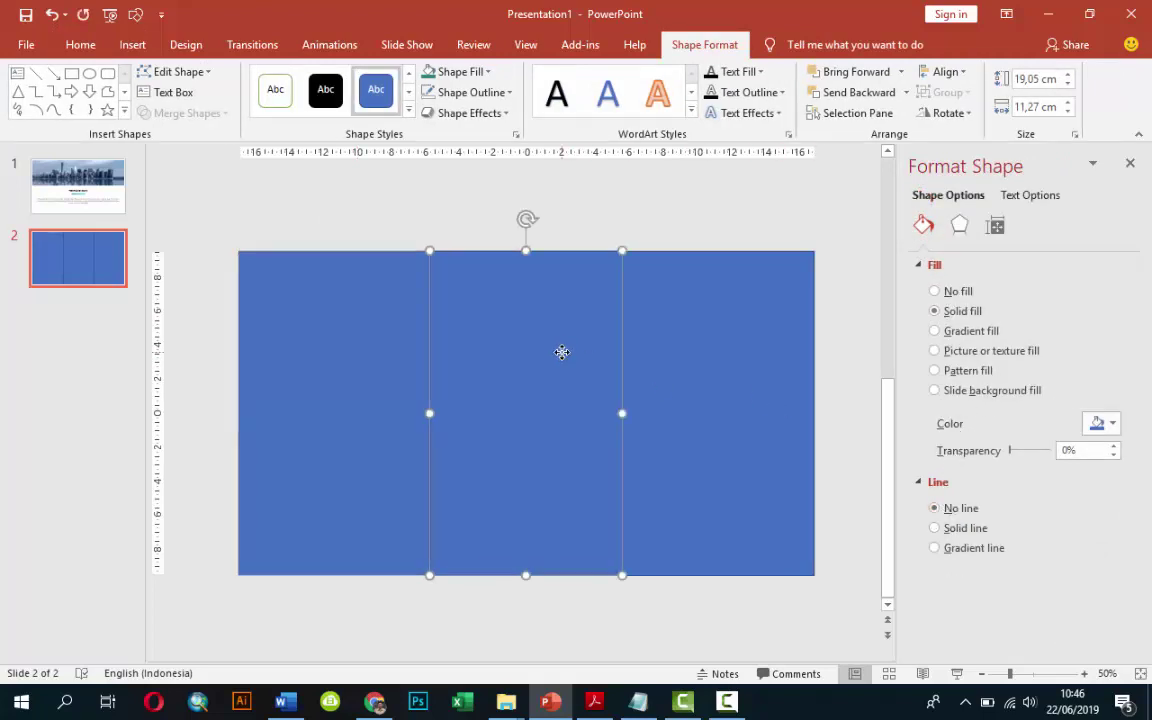
{"action": "left_click", "coordinate": [966, 512]}
{"action": "left_click", "coordinate": [753, 452]}
{"action": "left_click", "coordinate": [946, 508]}
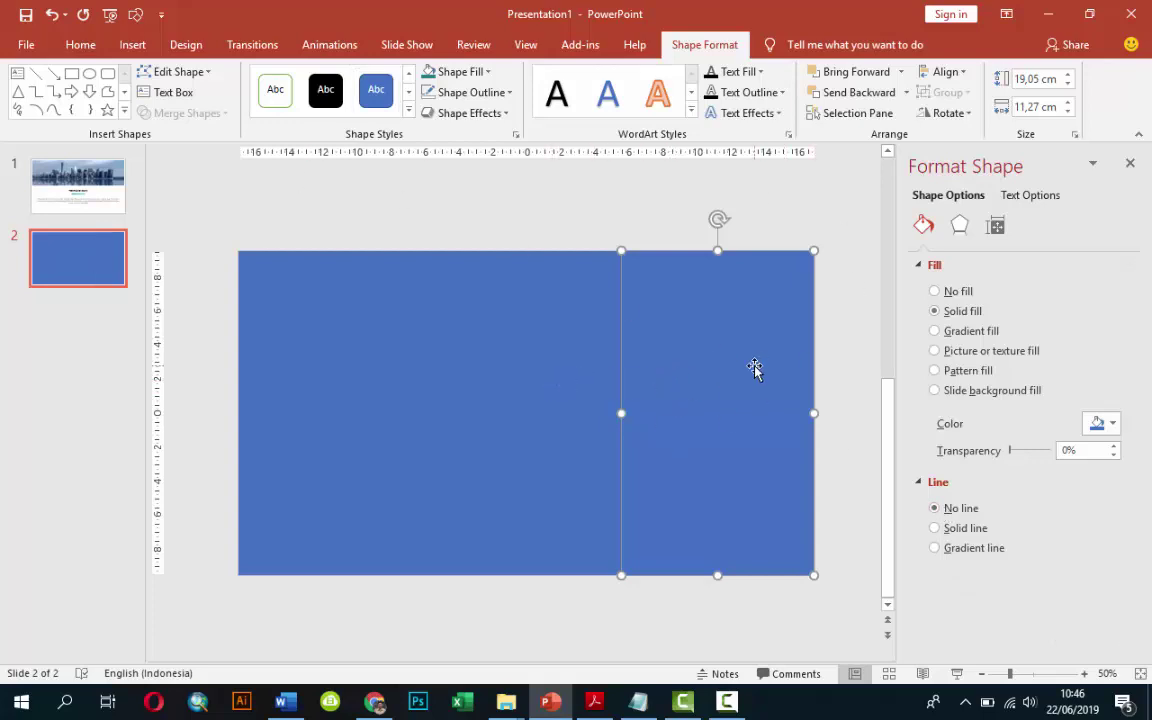
{"action": "left_click", "coordinate": [468, 206]}
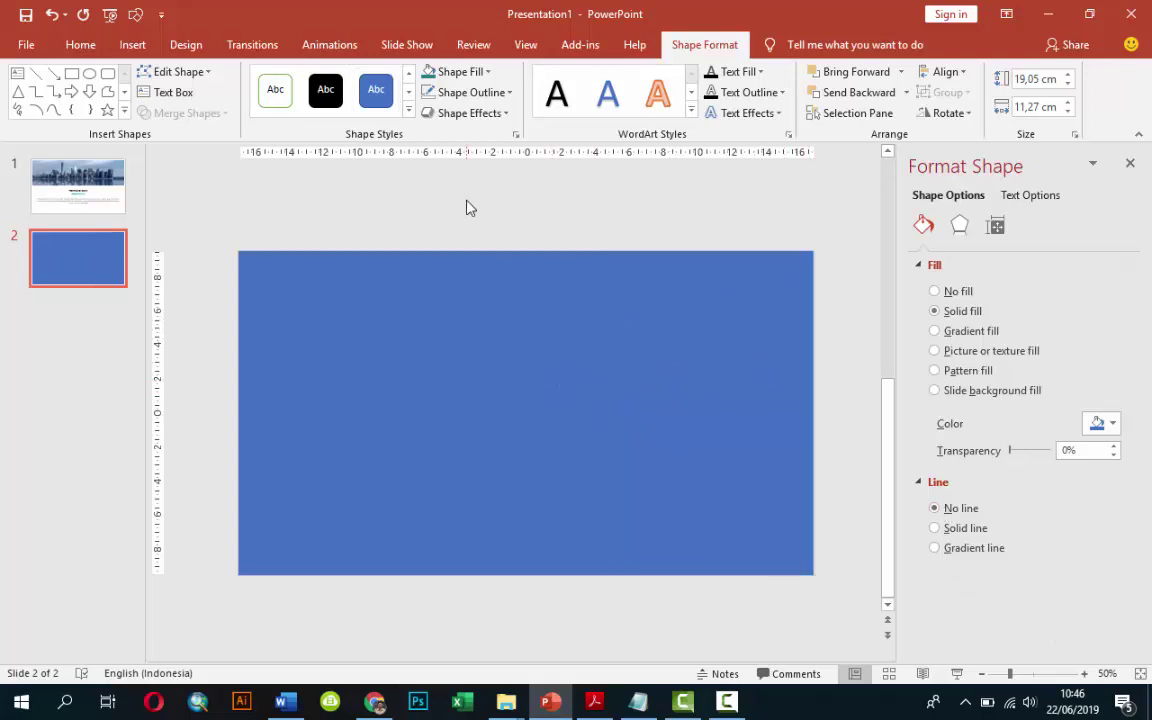
{"action": "left_click", "coordinate": [350, 332]}
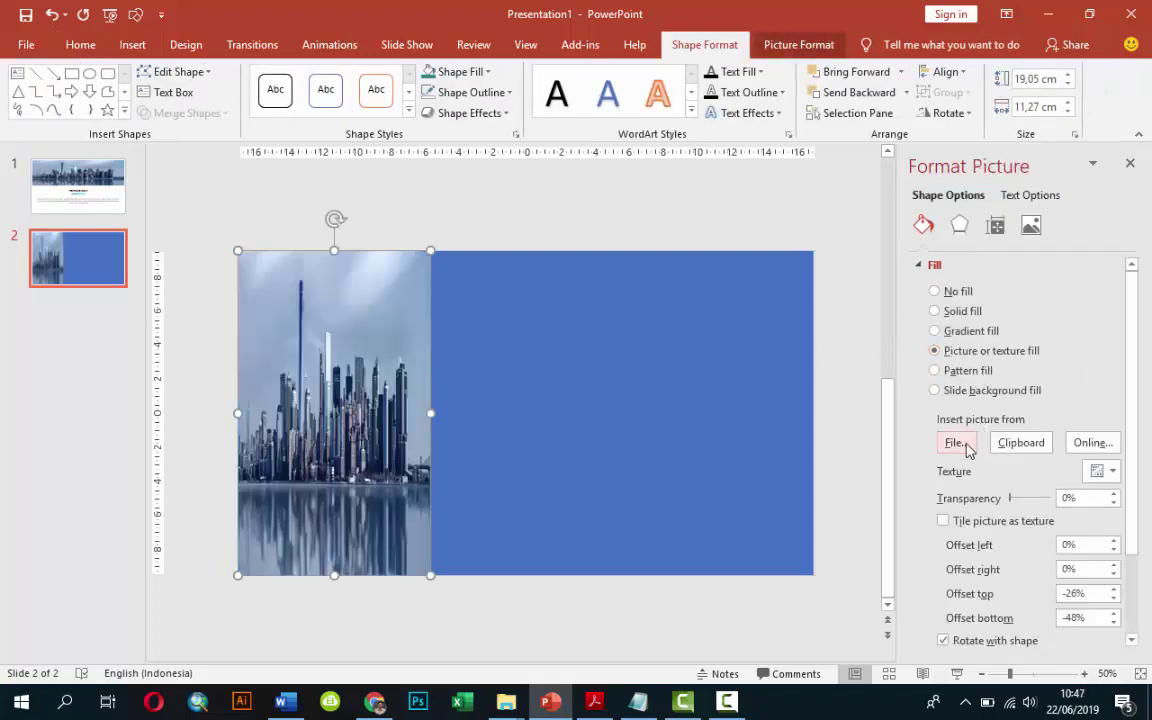
Fill the left rectangle with the city street photo from file.
{"action": "left_click", "coordinate": [956, 442]}
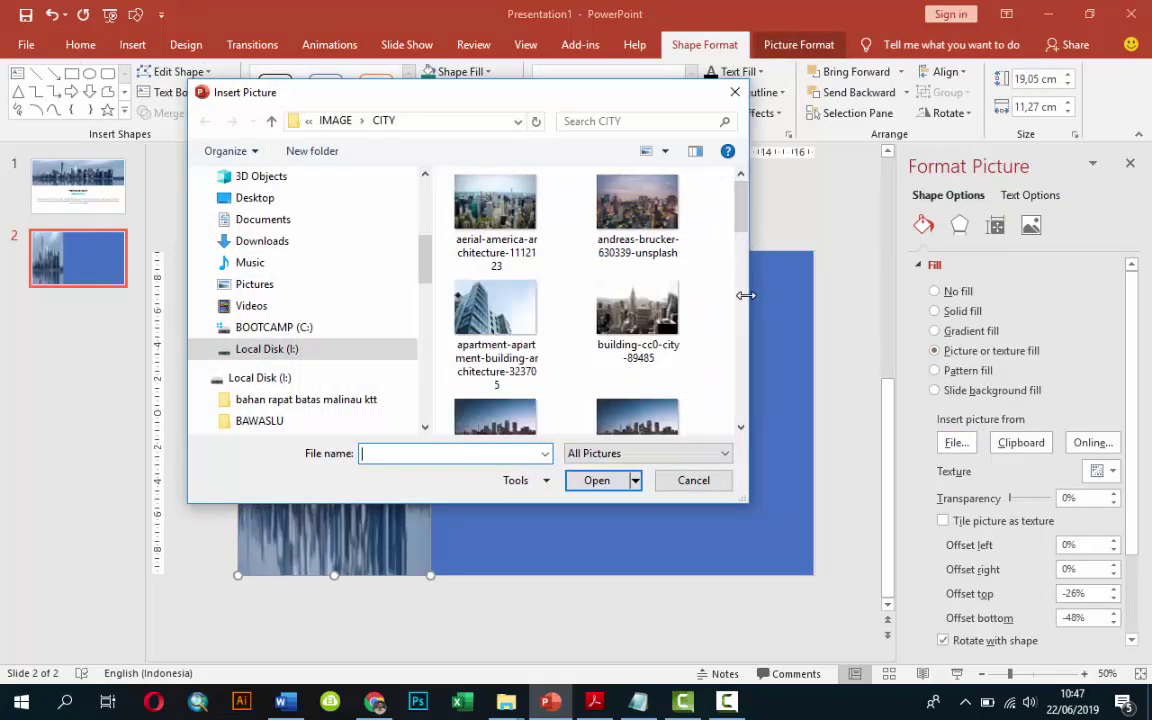
{"action": "left_click_drag", "start_coordinate": [732, 200], "coordinate": [732, 285]}
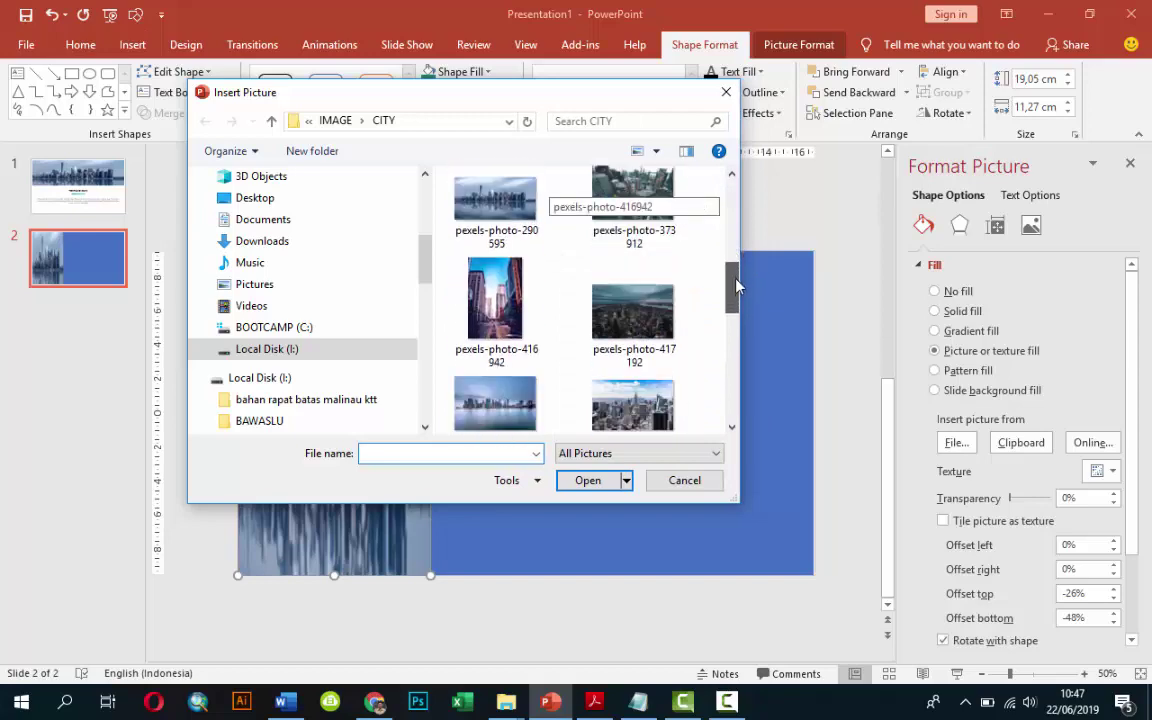
{"action": "left_click", "coordinate": [518, 292]}
{"action": "left_click", "coordinate": [590, 481]}
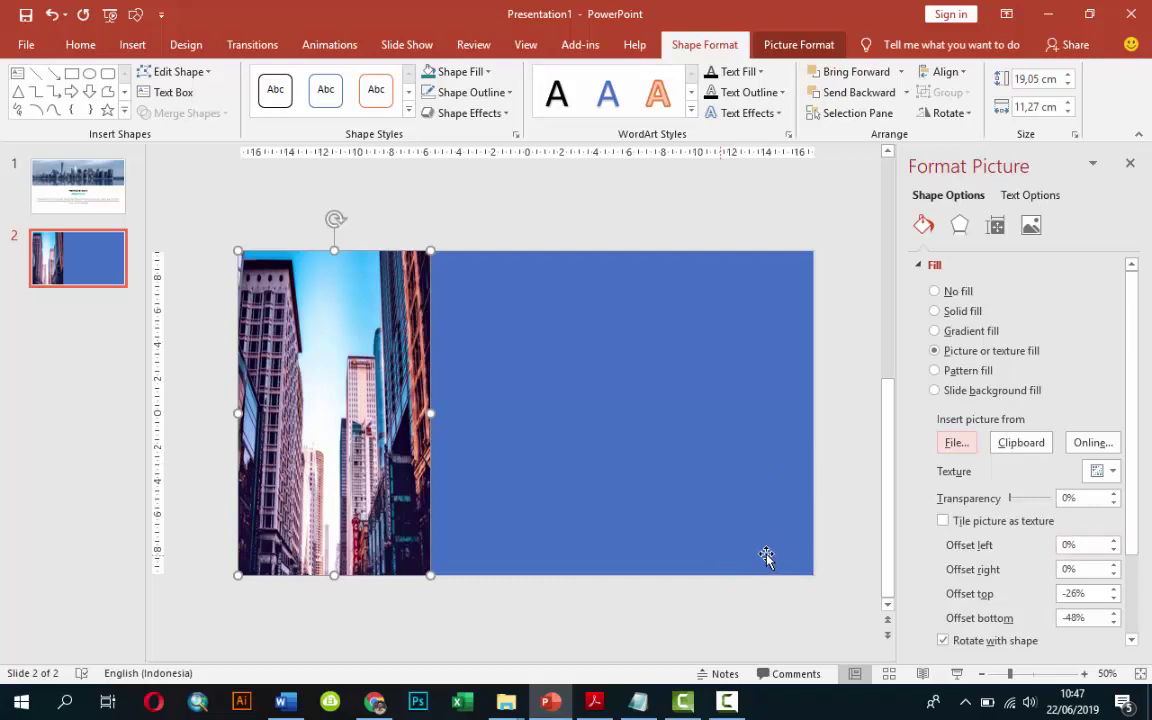
Set the city photo's offsets to -3% bottom and -2% top.
{"action": "left_click", "coordinate": [1115, 616]}
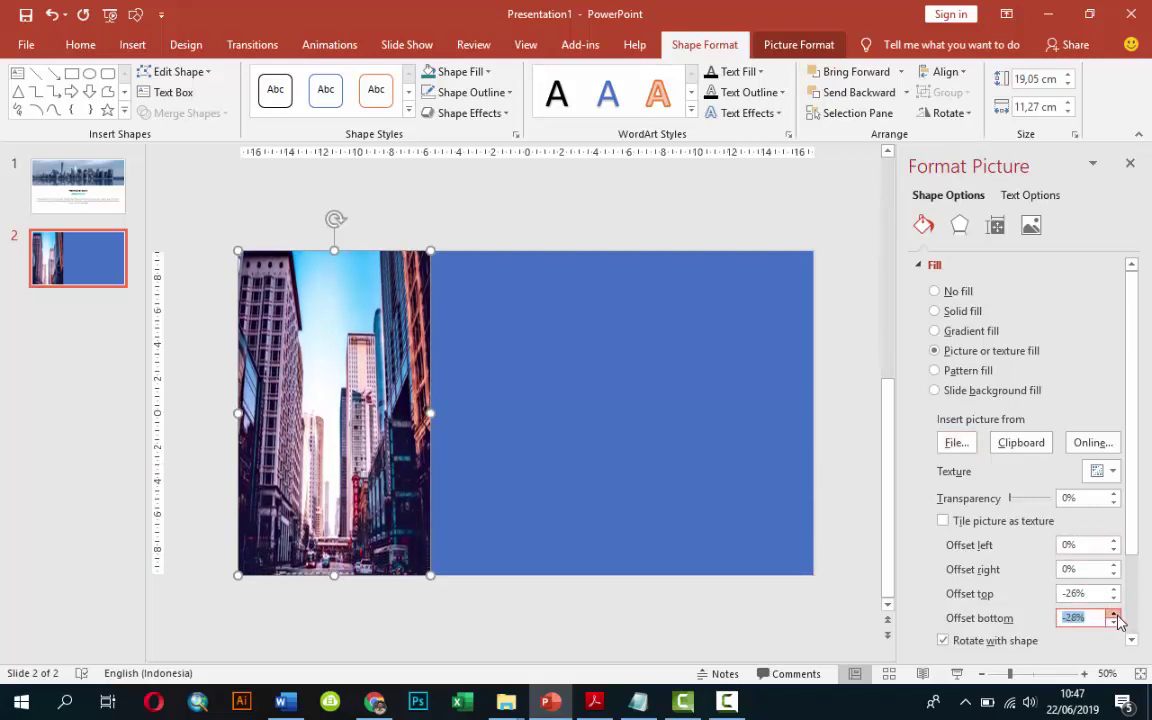
{"action": "left_click", "coordinate": [1115, 616]}
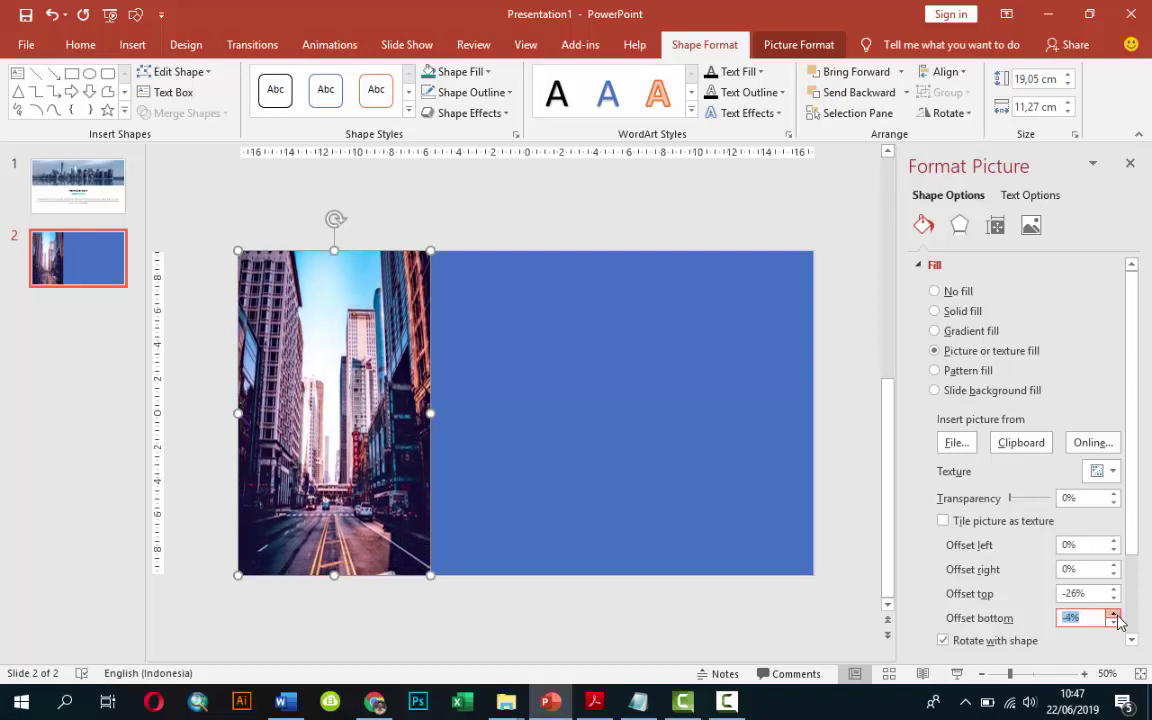
{"action": "left_click", "coordinate": [1115, 615]}
{"action": "left_click", "coordinate": [1114, 590]}
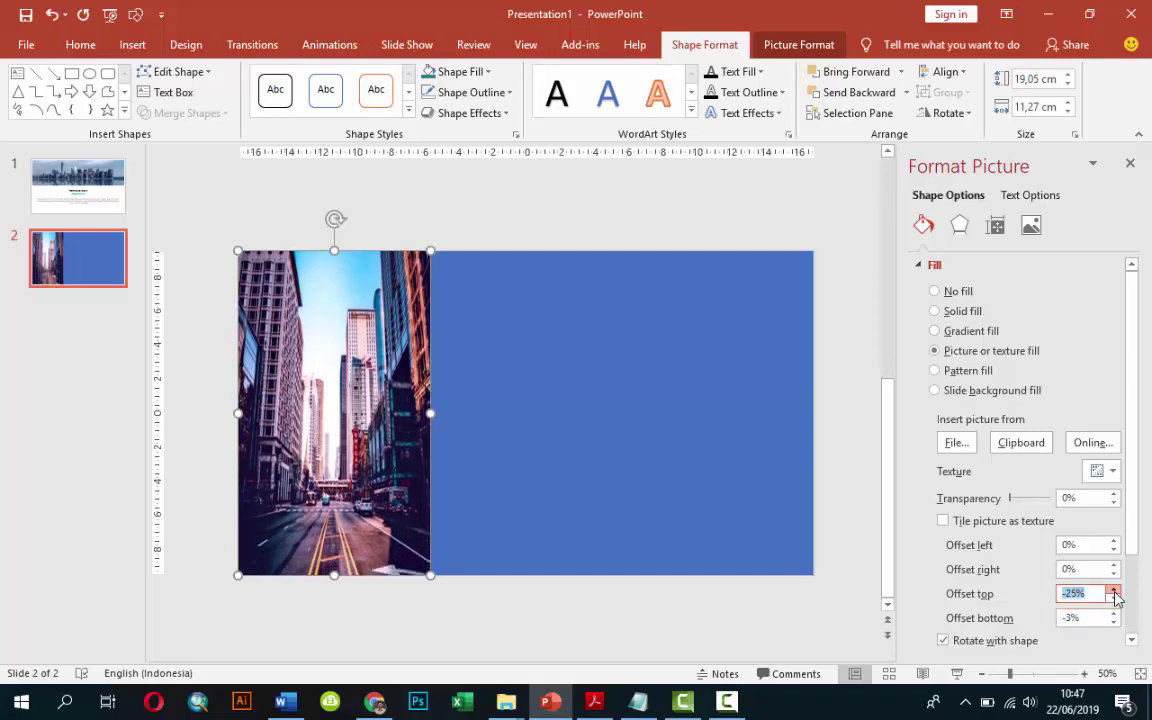
{"action": "left_click", "coordinate": [1114, 591]}
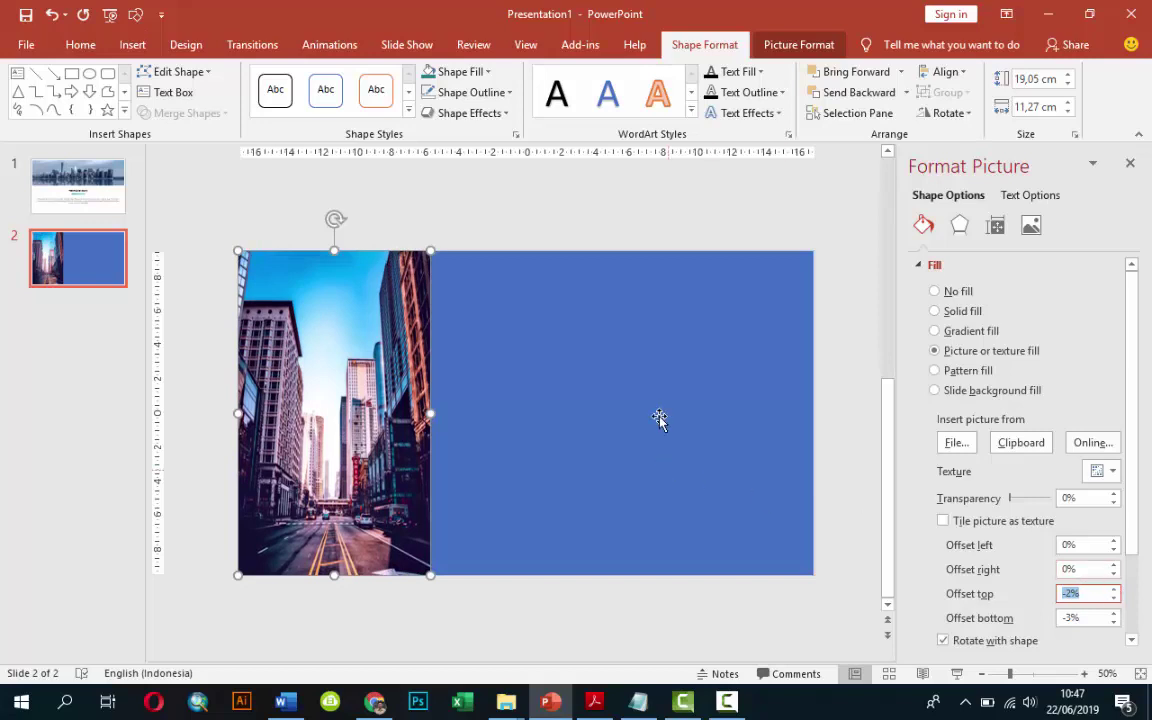
{"action": "left_click", "coordinate": [475, 310]}
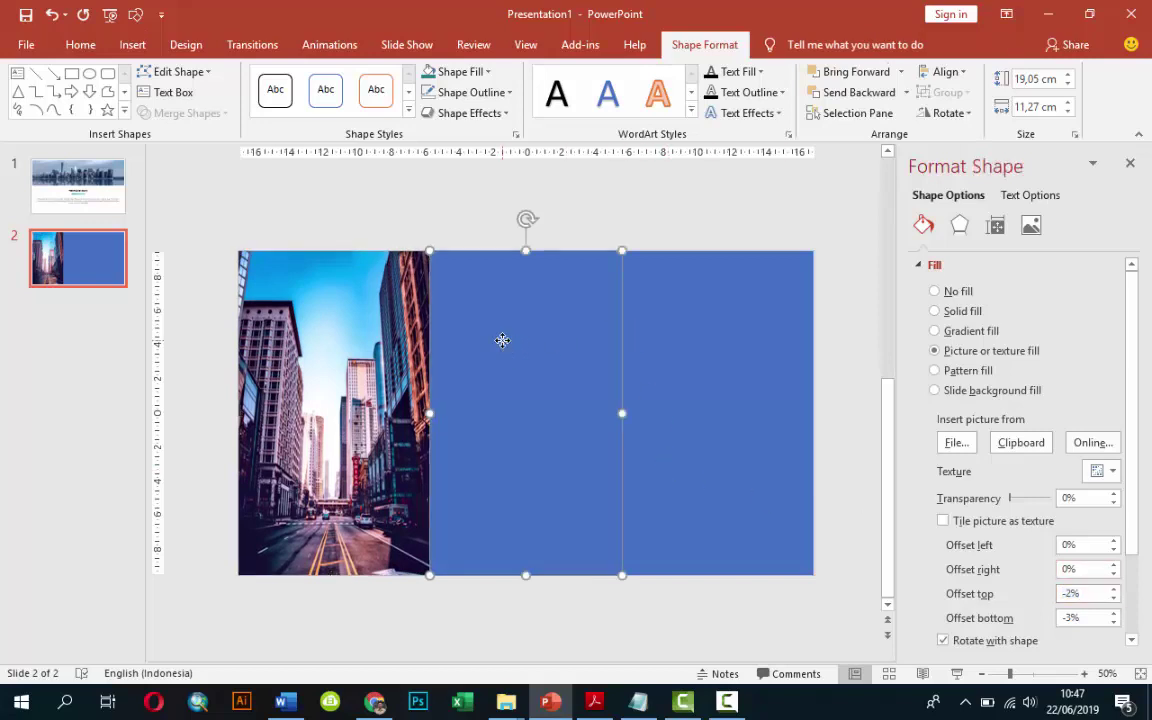
Fill the middle rectangle with the dark red-sky street photo.
{"action": "left_click", "coordinate": [991, 352]}
{"action": "left_click", "coordinate": [955, 442]}
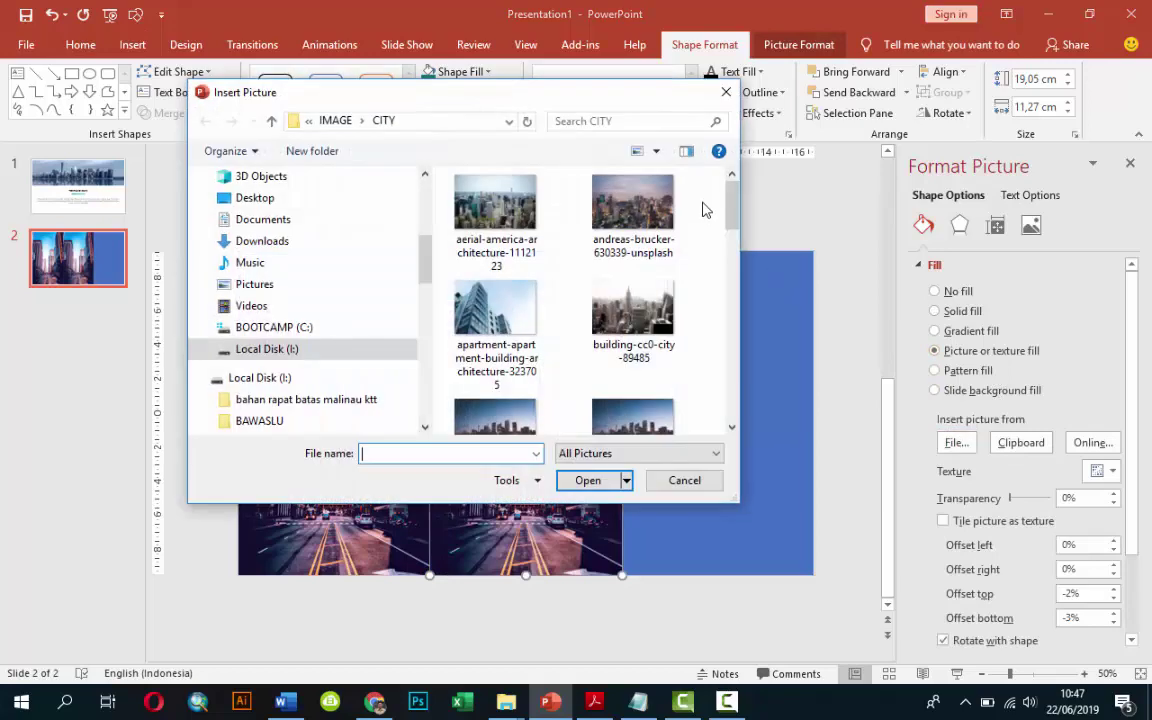
{"action": "left_click_drag", "start_coordinate": [733, 210], "coordinate": [733, 354]}
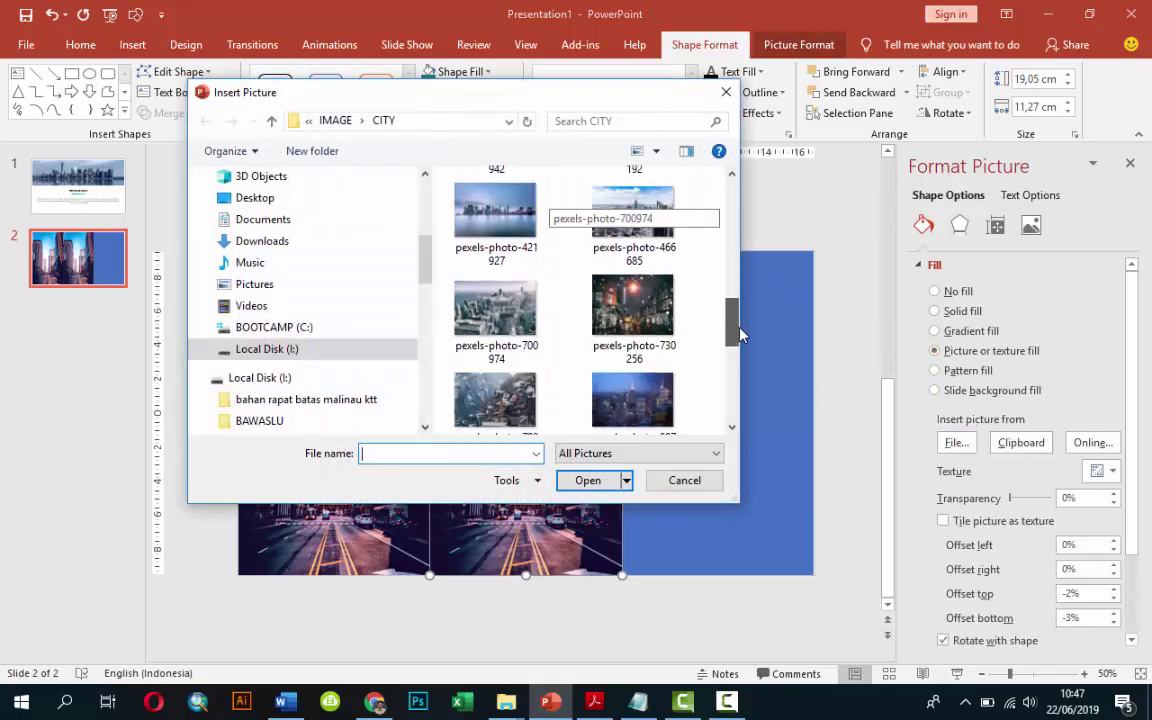
{"action": "left_click", "coordinate": [481, 355]}
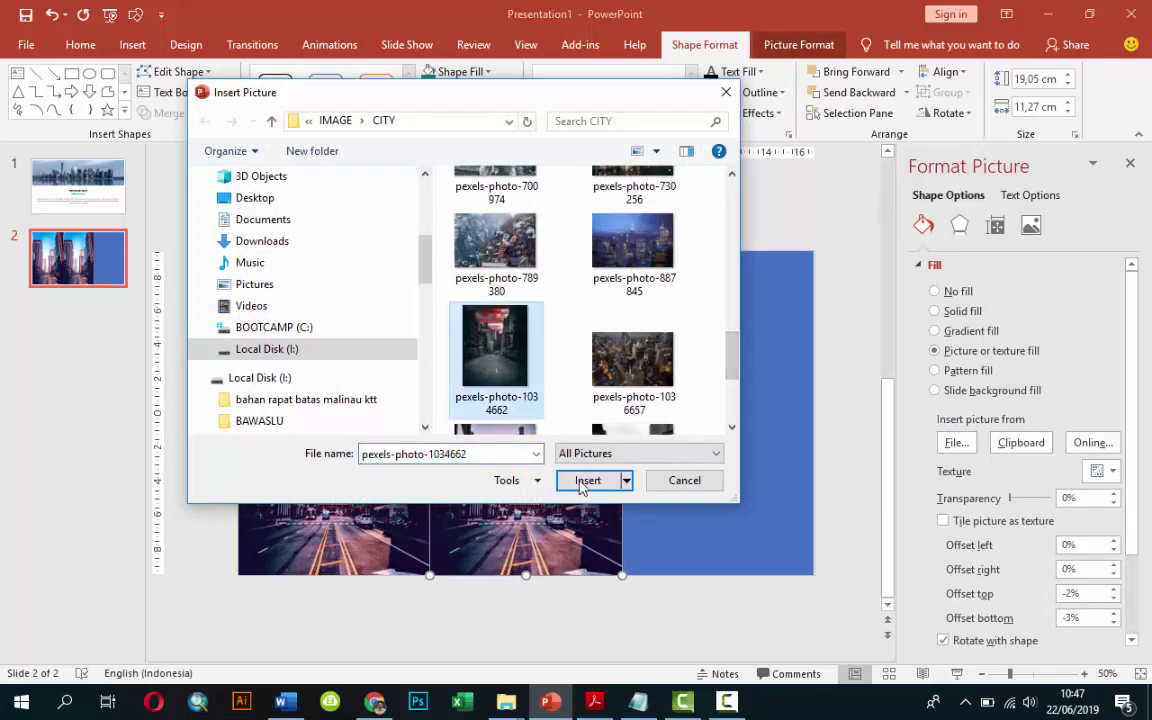
{"action": "left_click", "coordinate": [586, 480]}
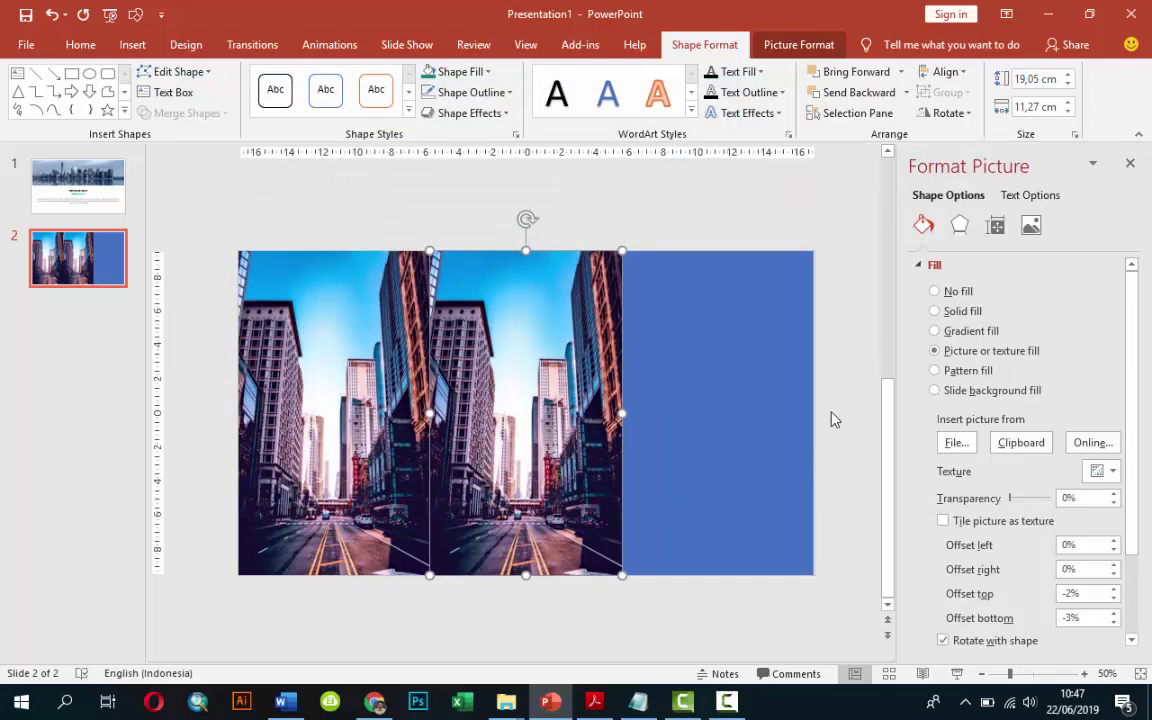
{"action": "left_click", "coordinate": [828, 486]}
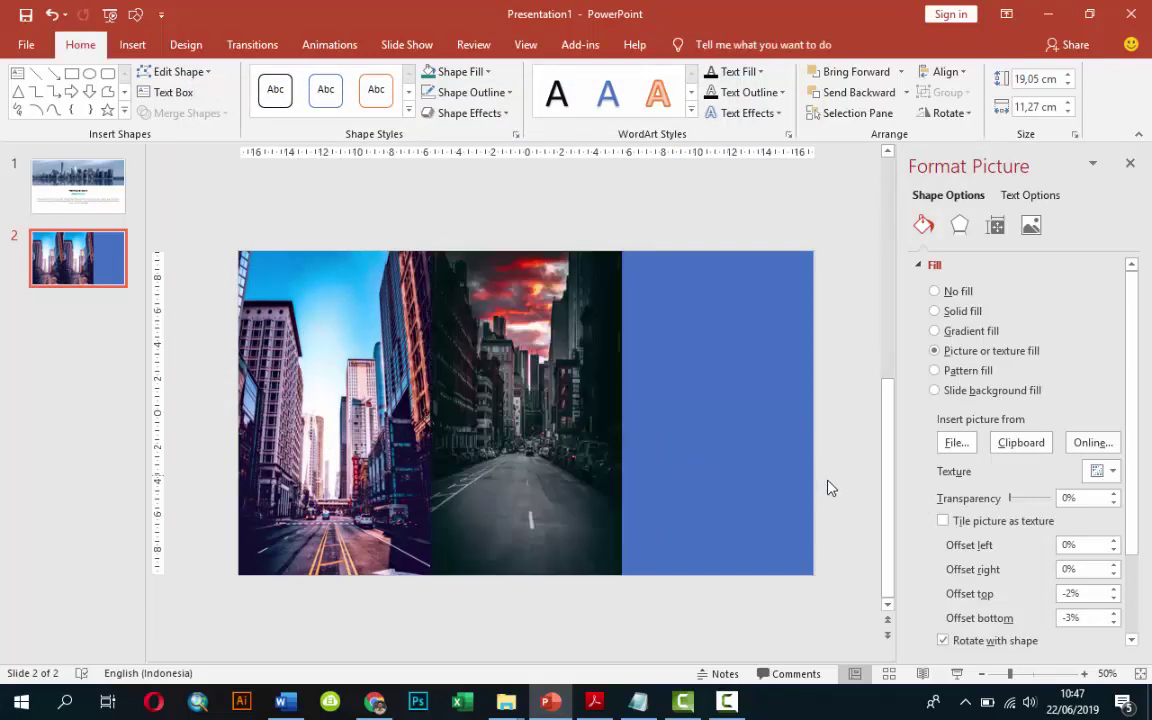
{"action": "left_click", "coordinate": [575, 399]}
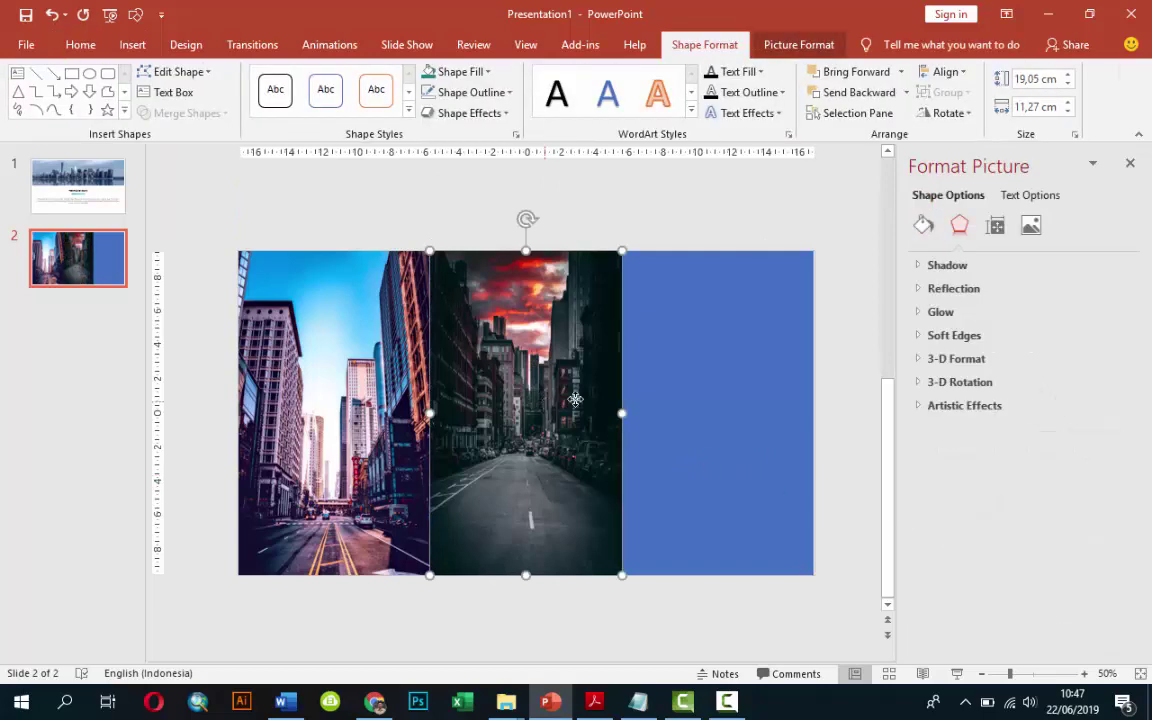
Fill the right rectangle with the glass apartment building photo.
{"action": "left_click", "coordinate": [740, 395]}
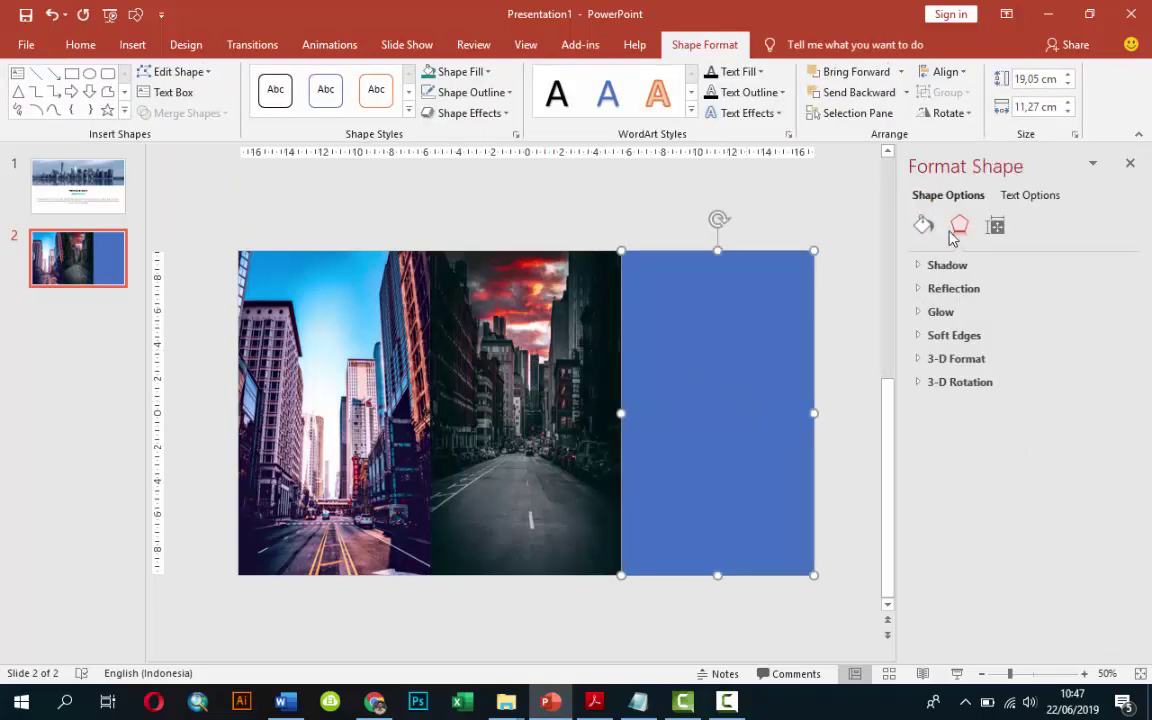
{"action": "left_click", "coordinate": [923, 225]}
{"action": "left_click", "coordinate": [945, 350]}
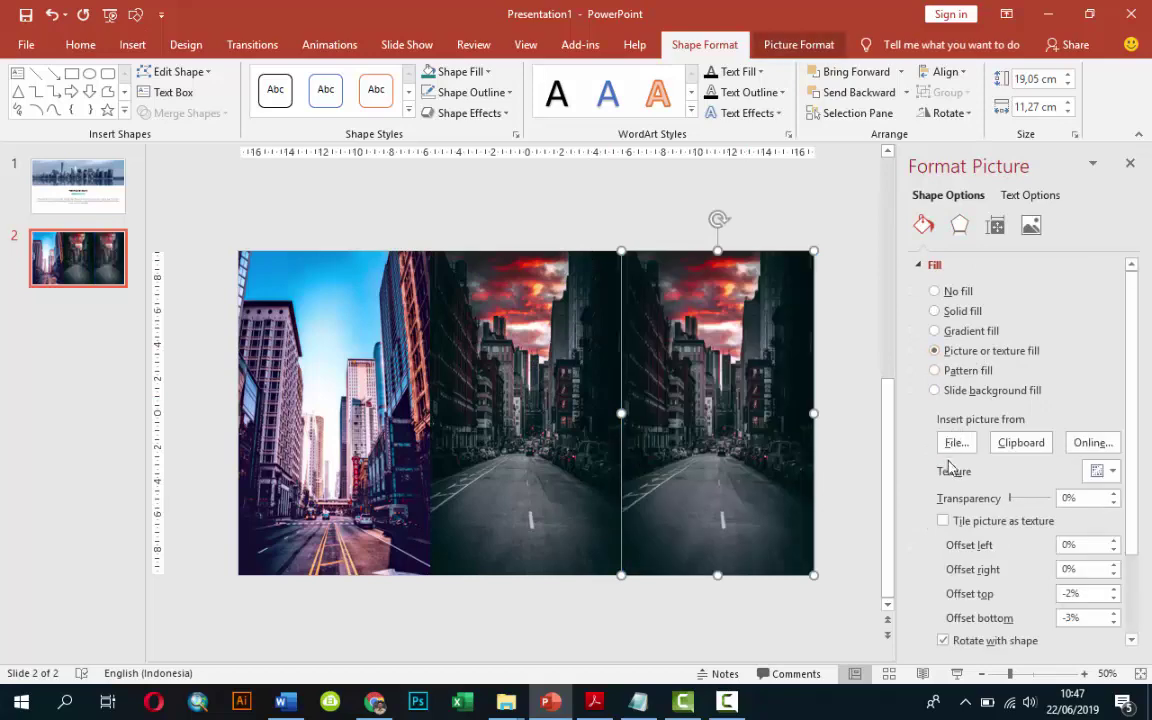
{"action": "left_click", "coordinate": [956, 444]}
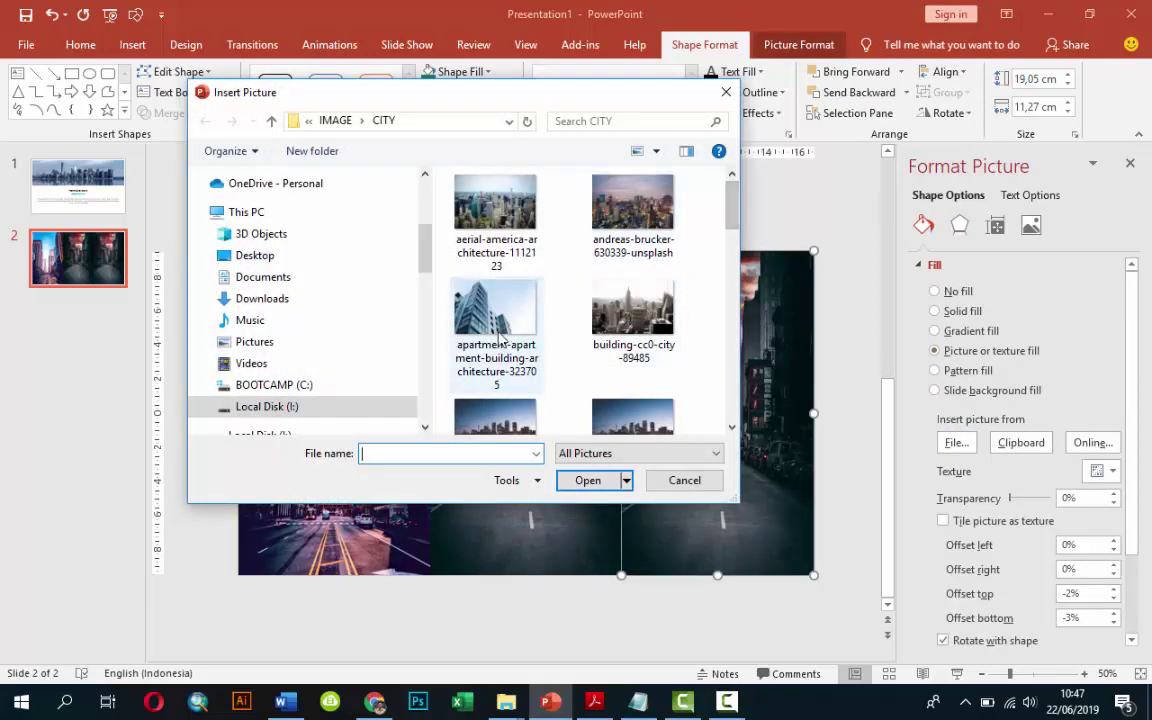
{"action": "left_click", "coordinate": [495, 320]}
{"action": "scroll", "coordinate": [567, 347], "scroll_direction": "down", "scroll_amount": 3}
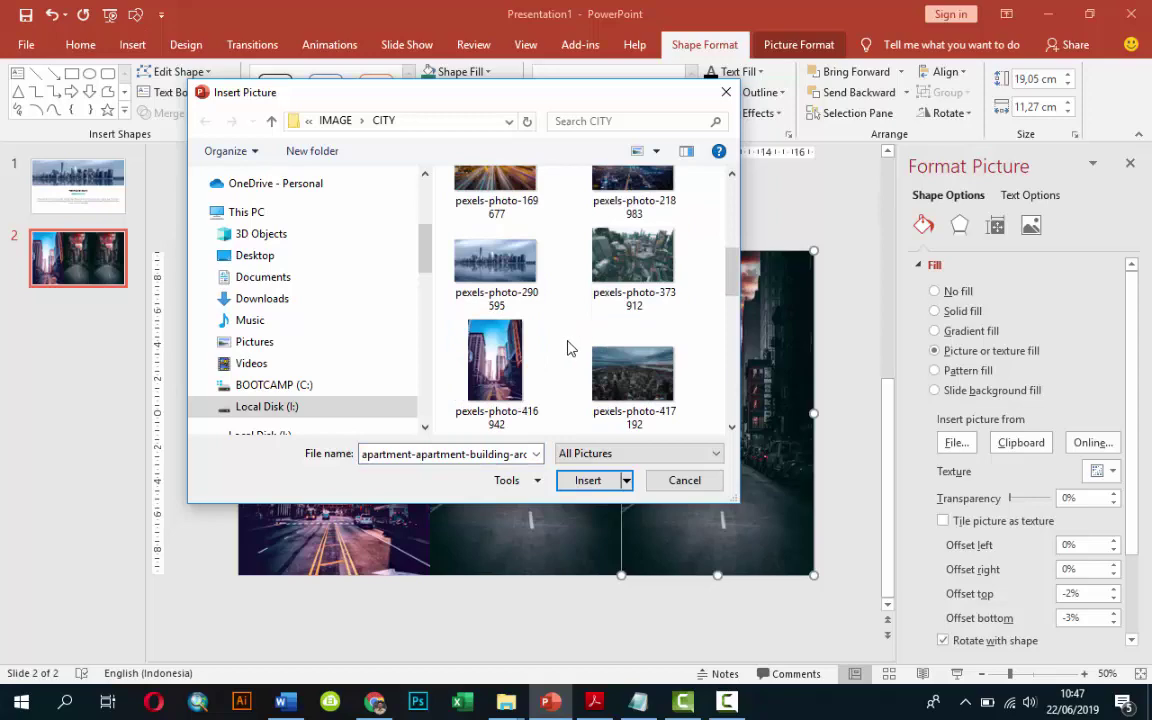
{"action": "left_click", "coordinate": [580, 481]}
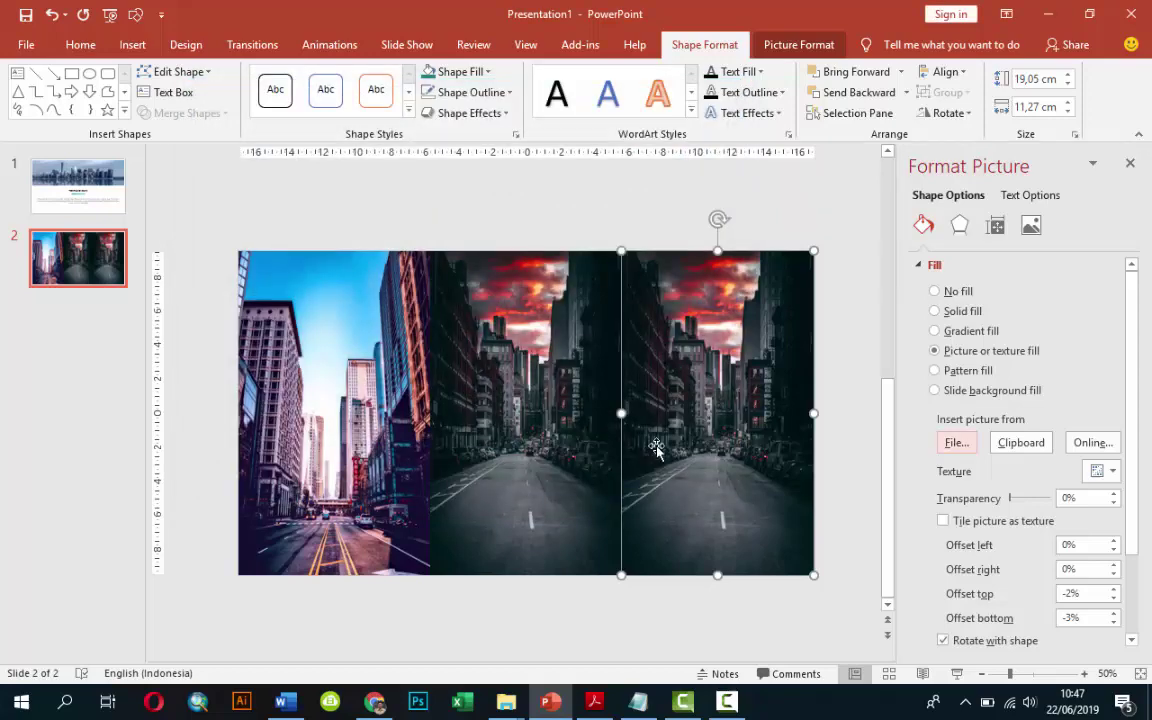
Lower the building photo's right offset to about -48% to stretch it.
{"action": "left_click", "coordinate": [1112, 574]}
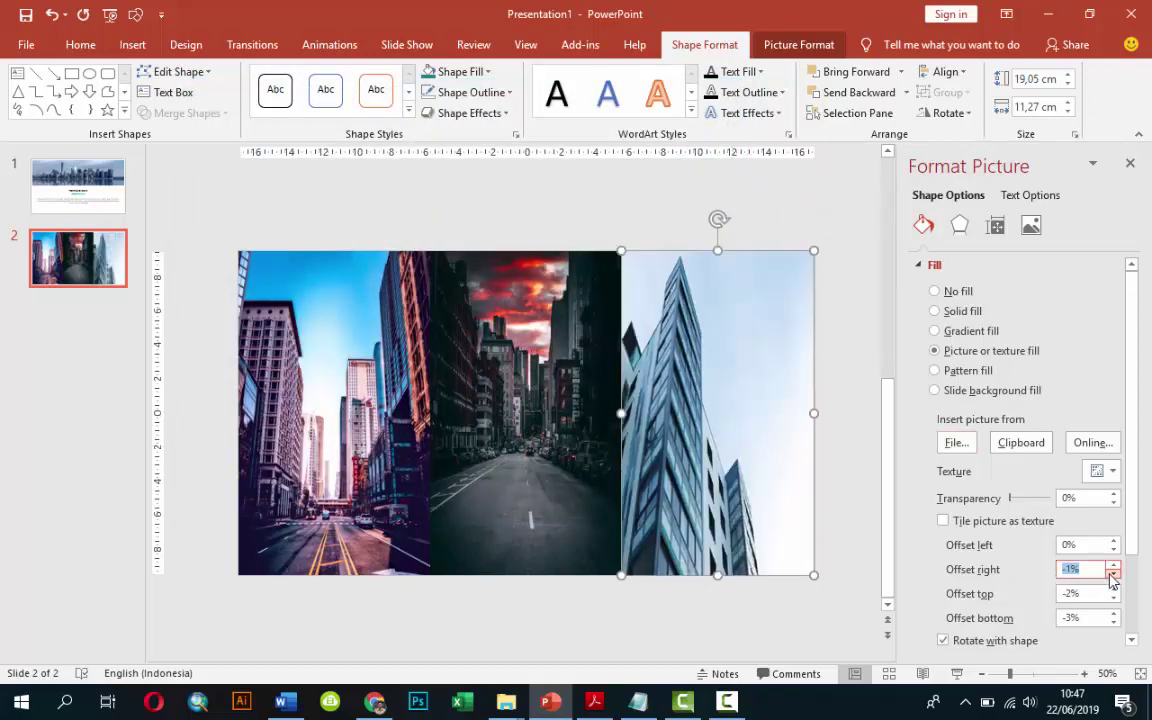
{"action": "left_click", "coordinate": [1112, 574]}
{"action": "left_click", "coordinate": [1112, 574]}
{"action": "left_click", "coordinate": [1112, 574]}
{"action": "left_click", "coordinate": [1112, 574]}
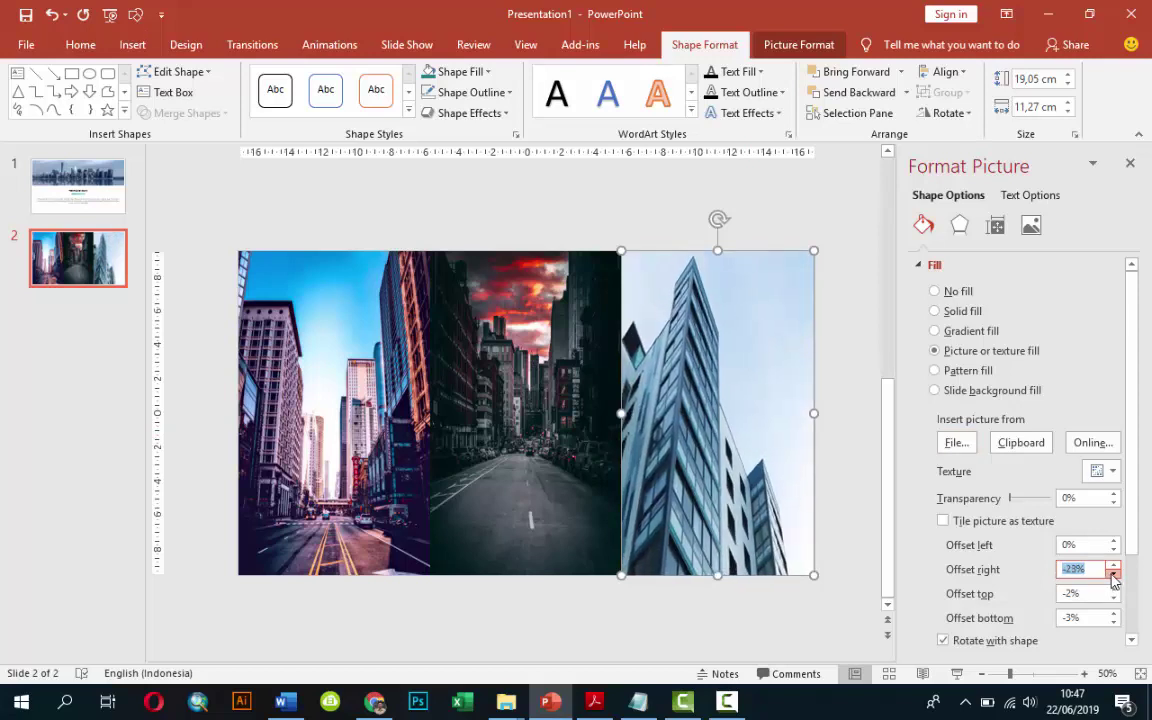
{"action": "left_click", "coordinate": [1112, 574]}
{"action": "left_click", "coordinate": [1112, 574]}
{"action": "left_click", "coordinate": [1112, 574]}
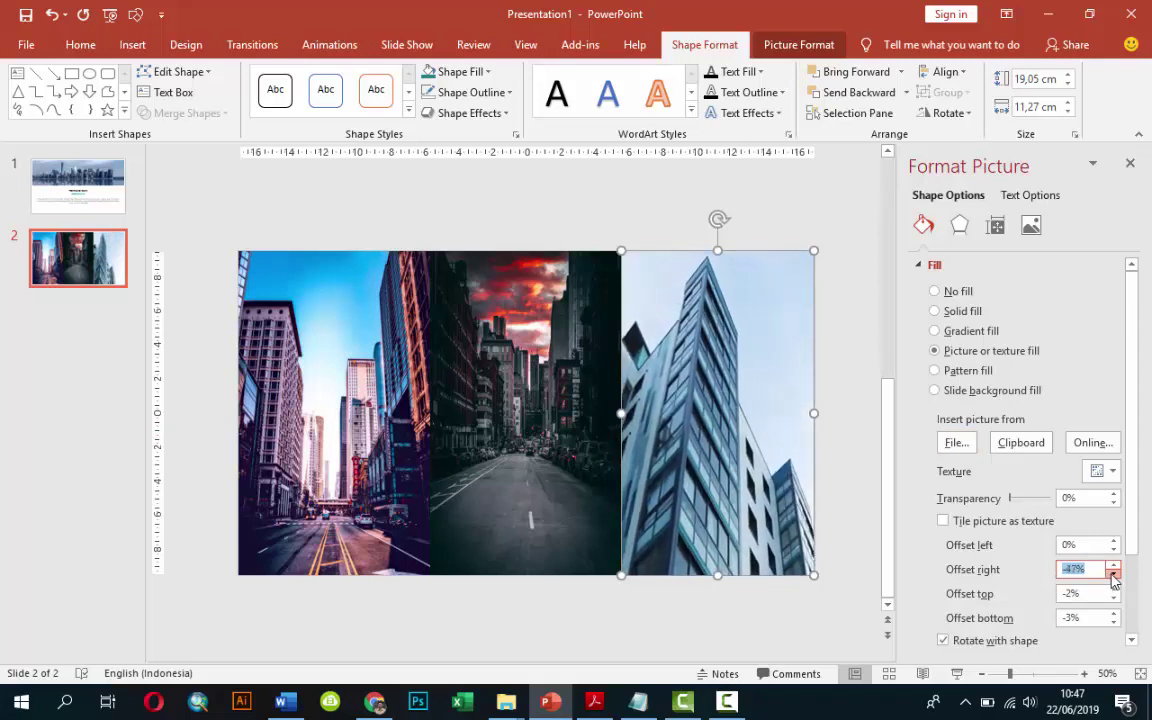
{"action": "left_click", "coordinate": [855, 472]}
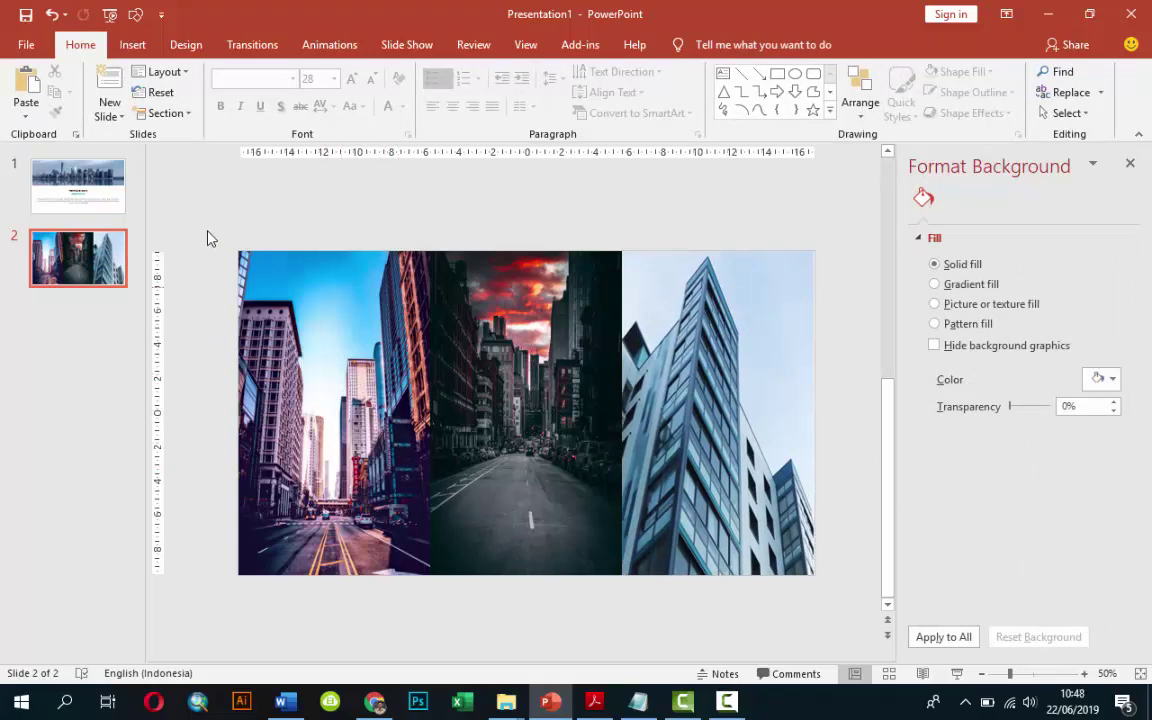
Turn the left shape into a semi-transparent teal block covering the column's top half.
{"action": "left_click", "coordinate": [308, 358]}
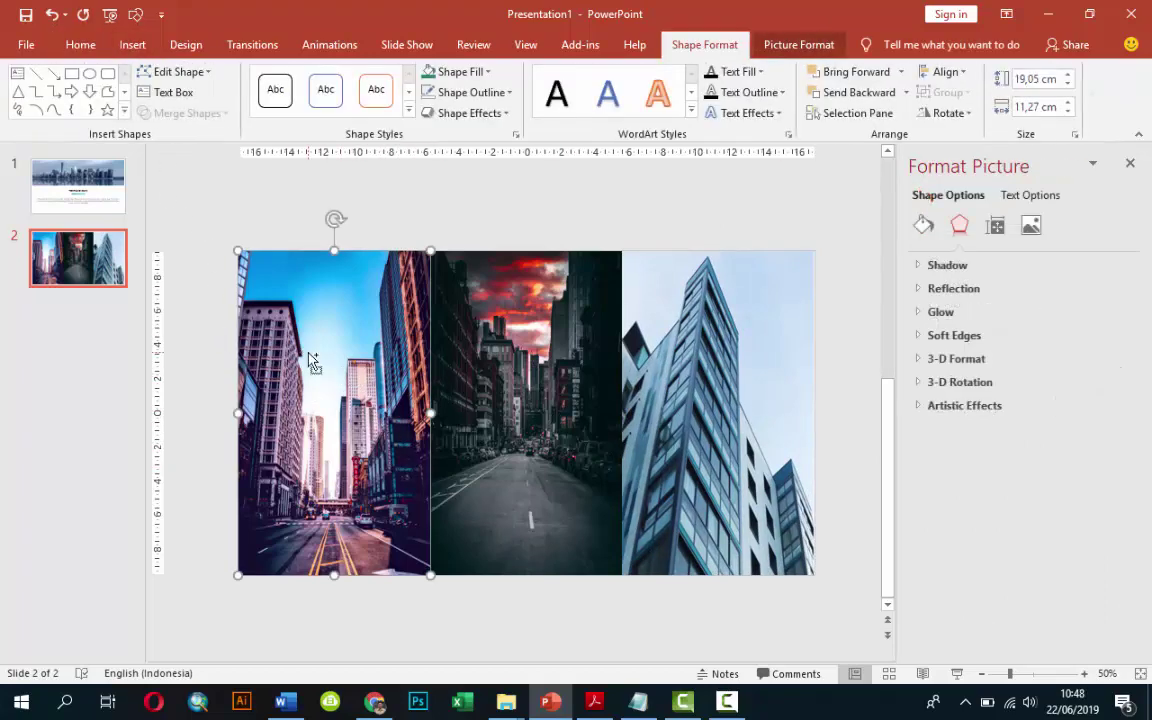
{"action": "left_click_drag", "start_coordinate": [310, 359], "coordinate": [317, 366]}
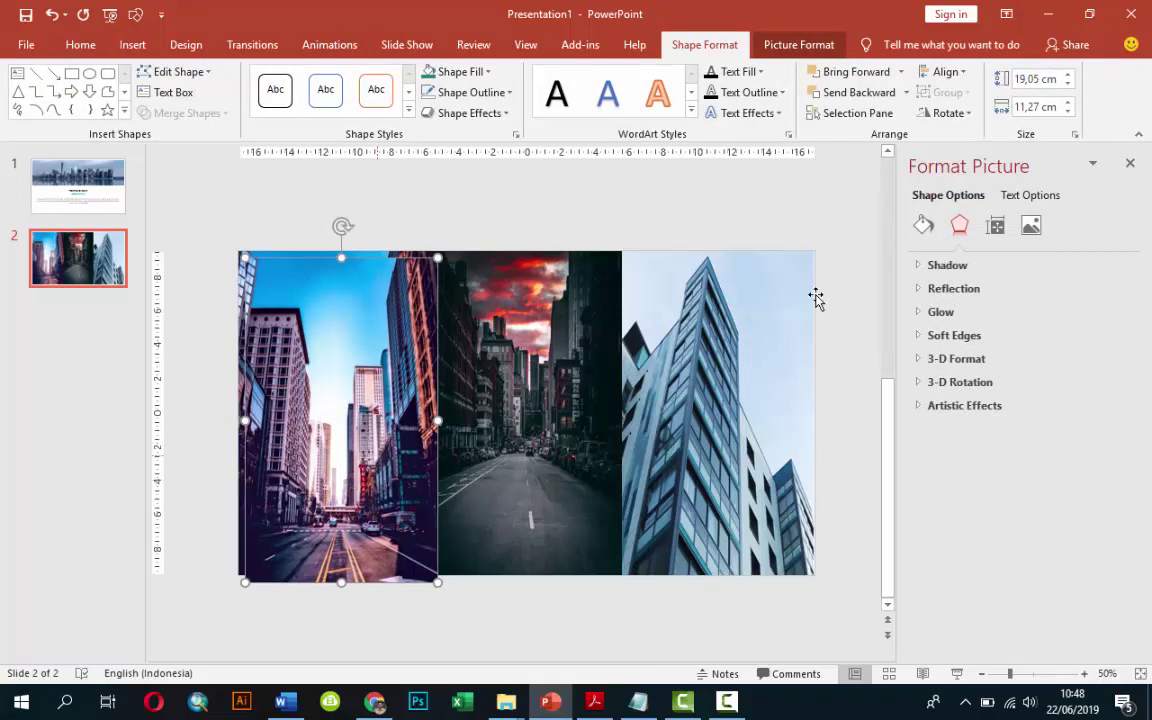
{"action": "left_click", "coordinate": [922, 228]}
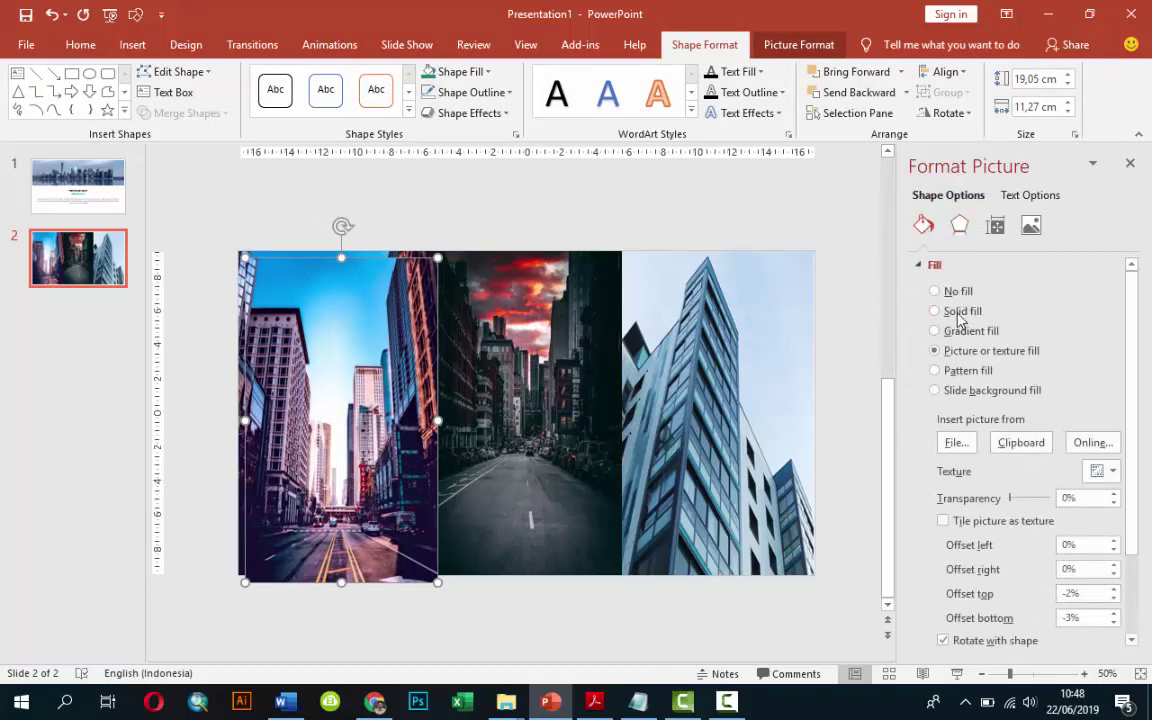
{"action": "left_click", "coordinate": [959, 313]}
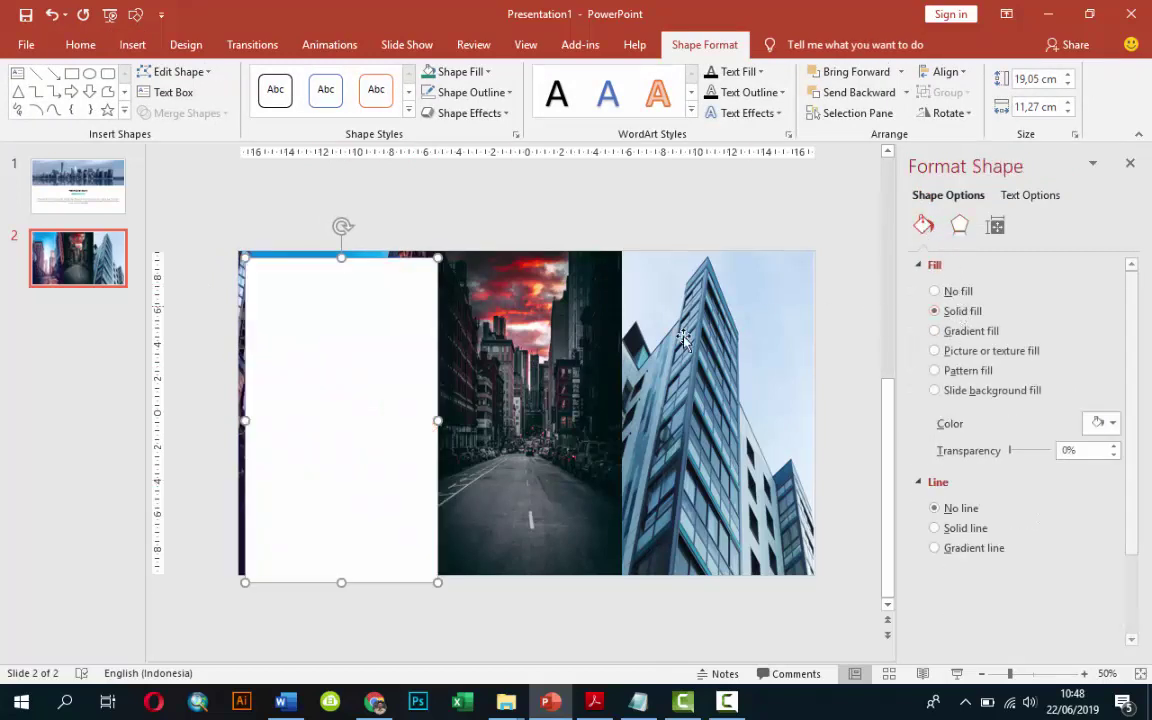
{"action": "left_click", "coordinate": [1110, 425]}
{"action": "left_click", "coordinate": [1032, 601]}
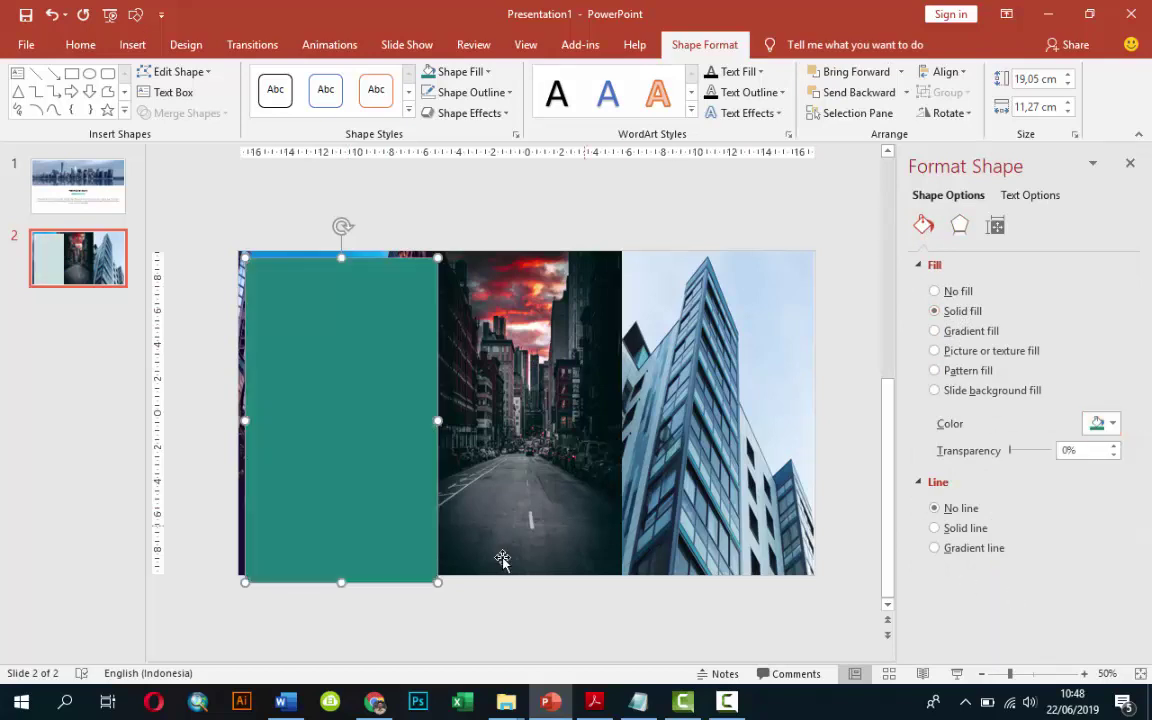
{"action": "mouse_move", "coordinate": [340, 587]}
{"action": "left_mouse_down"}
{"action": "mouse_move", "coordinate": [340, 421]}
{"action": "mouse_move", "coordinate": [354, 368]}
{"action": "left_mouse_up"}
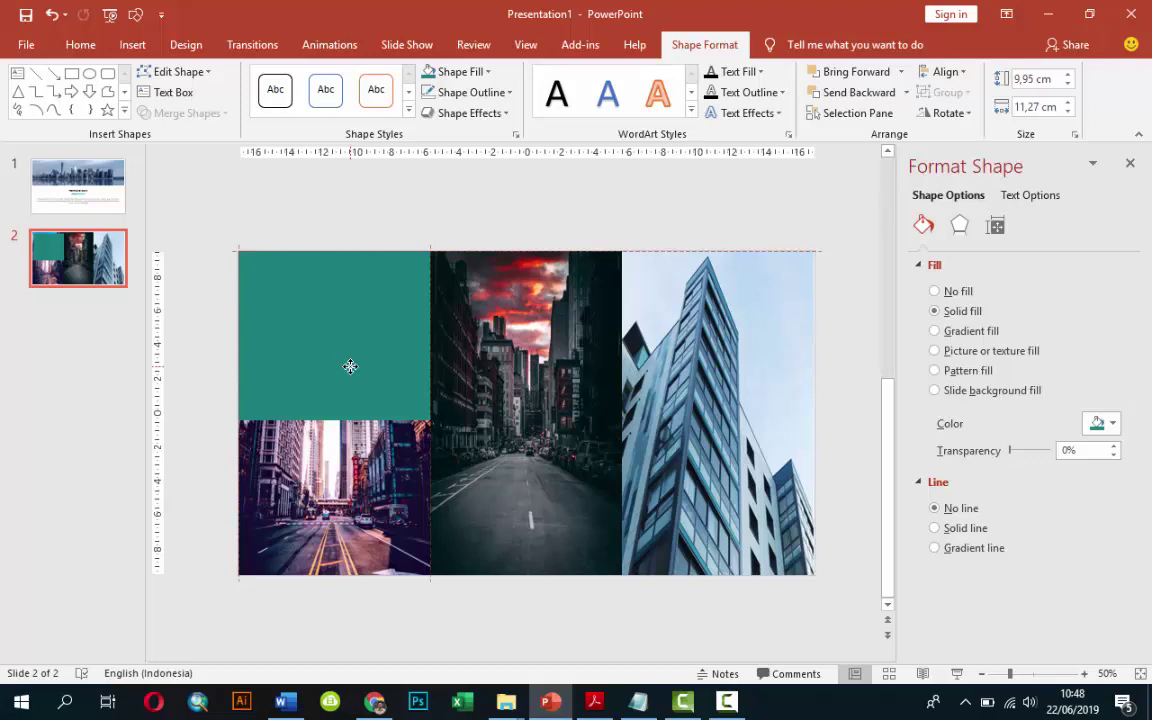
{"action": "left_click", "coordinate": [350, 366]}
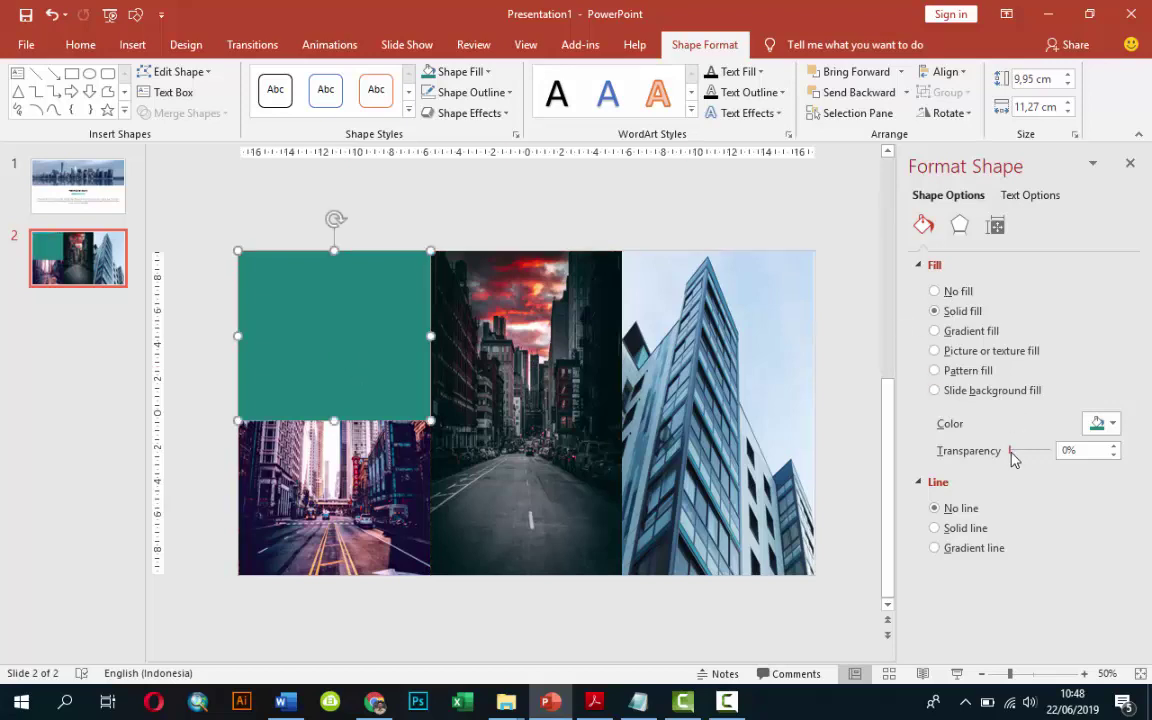
{"action": "left_click_drag", "start_coordinate": [1013, 456], "coordinate": [1019, 456]}
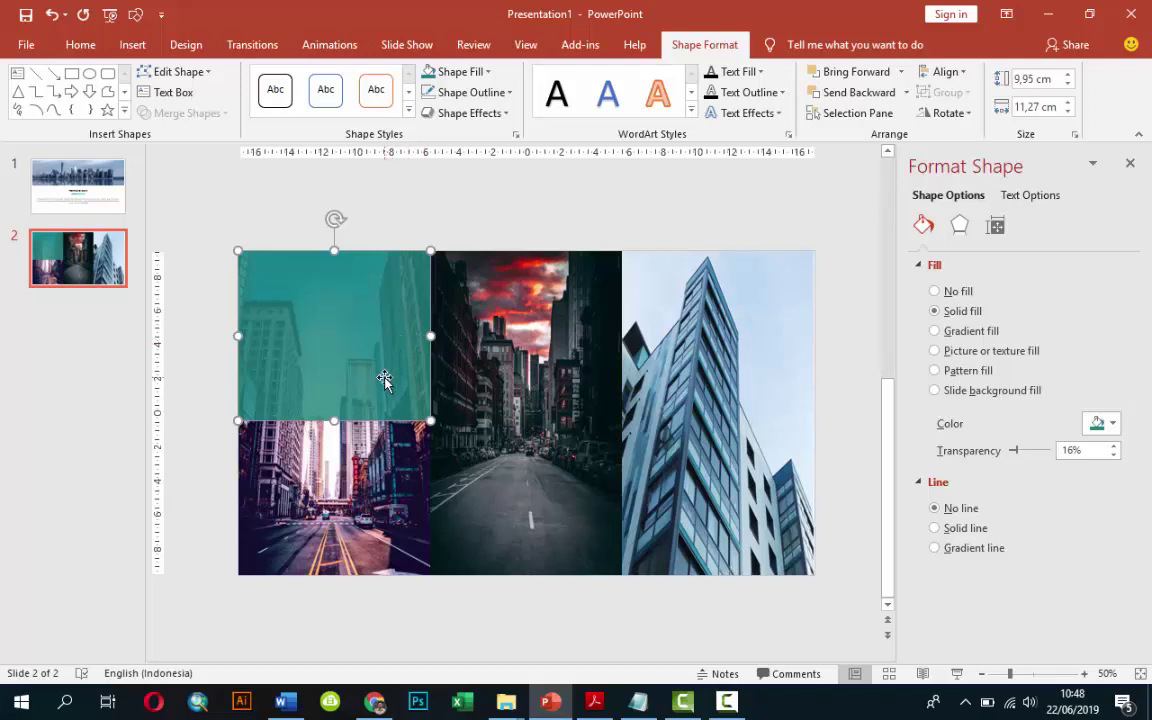
Copy the teal block to the middle column's centre and recolour it.
{"action": "mouse_move", "coordinate": [385, 378]}
{"action": "left_mouse_down"}
{"action": "mouse_move", "coordinate": [565, 518]}
{"action": "mouse_move", "coordinate": [566, 451]}
{"action": "left_mouse_up"}
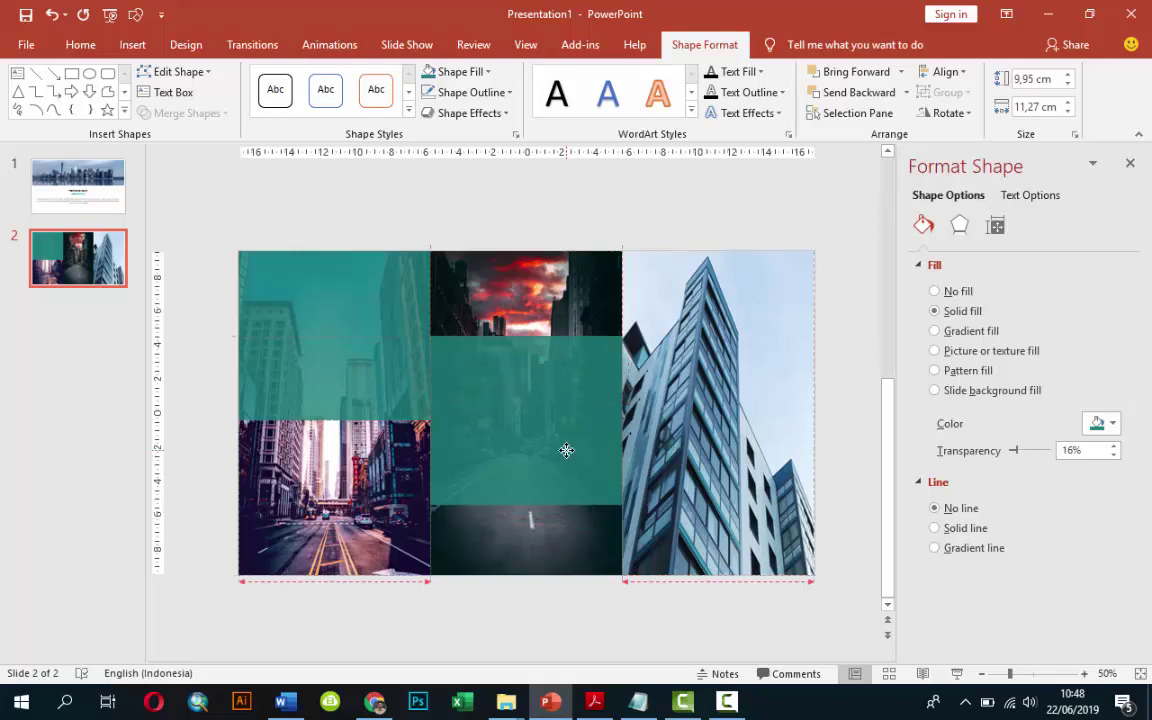
{"action": "left_click", "coordinate": [1110, 424]}
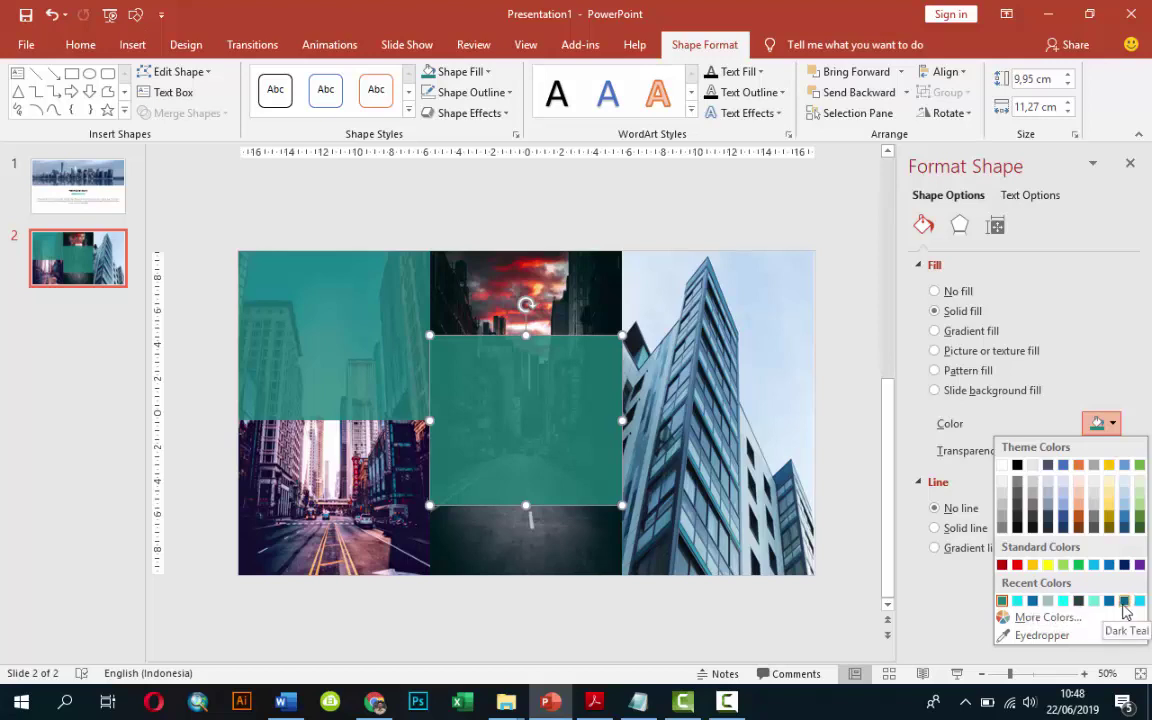
{"action": "left_click", "coordinate": [1139, 600]}
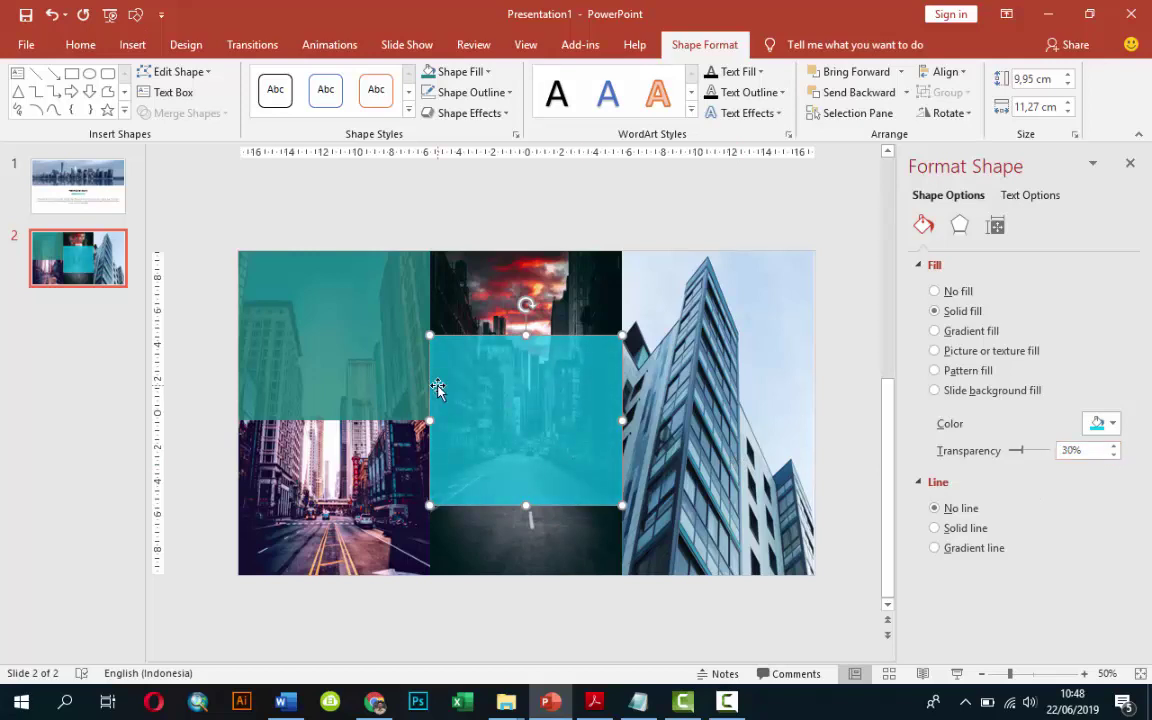
{"action": "left_click", "coordinate": [395, 345]}
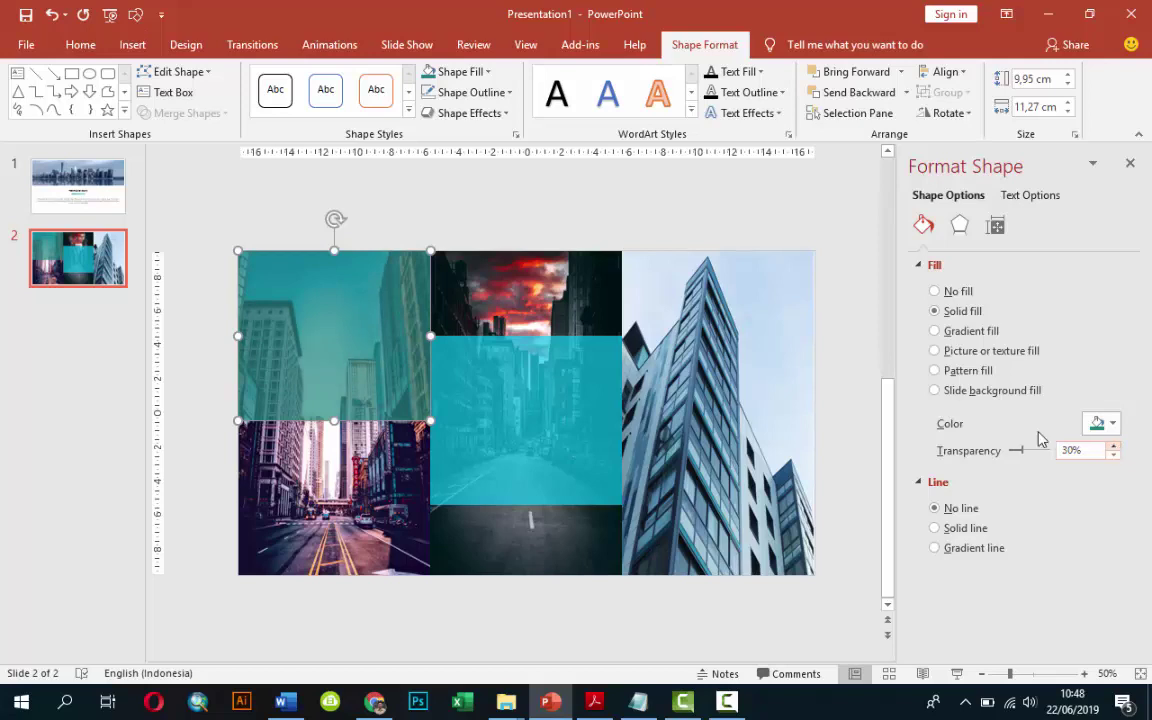
Copy the middle cyan square onto the lower-right building photo and make it dark teal.
{"action": "left_click", "coordinate": [575, 419]}
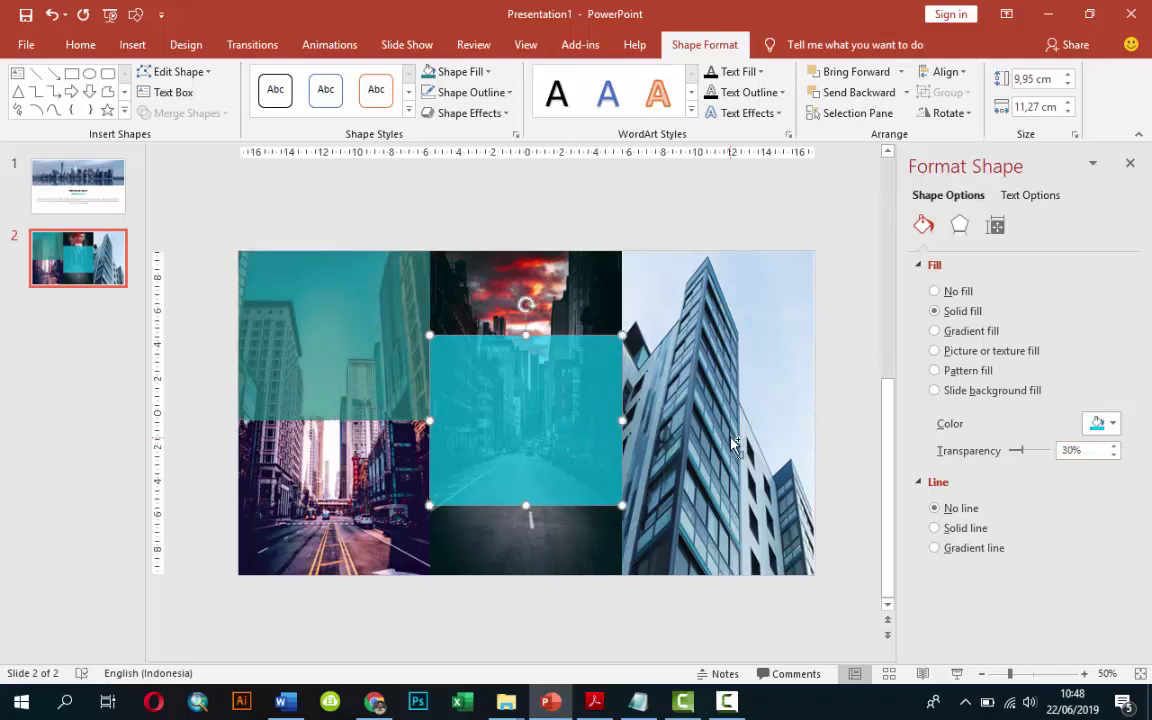
{"action": "mouse_move", "coordinate": [572, 406]}
{"action": "left_mouse_down"}
{"action": "mouse_move", "coordinate": [806, 458]}
{"action": "mouse_move", "coordinate": [767, 474]}
{"action": "left_mouse_up"}
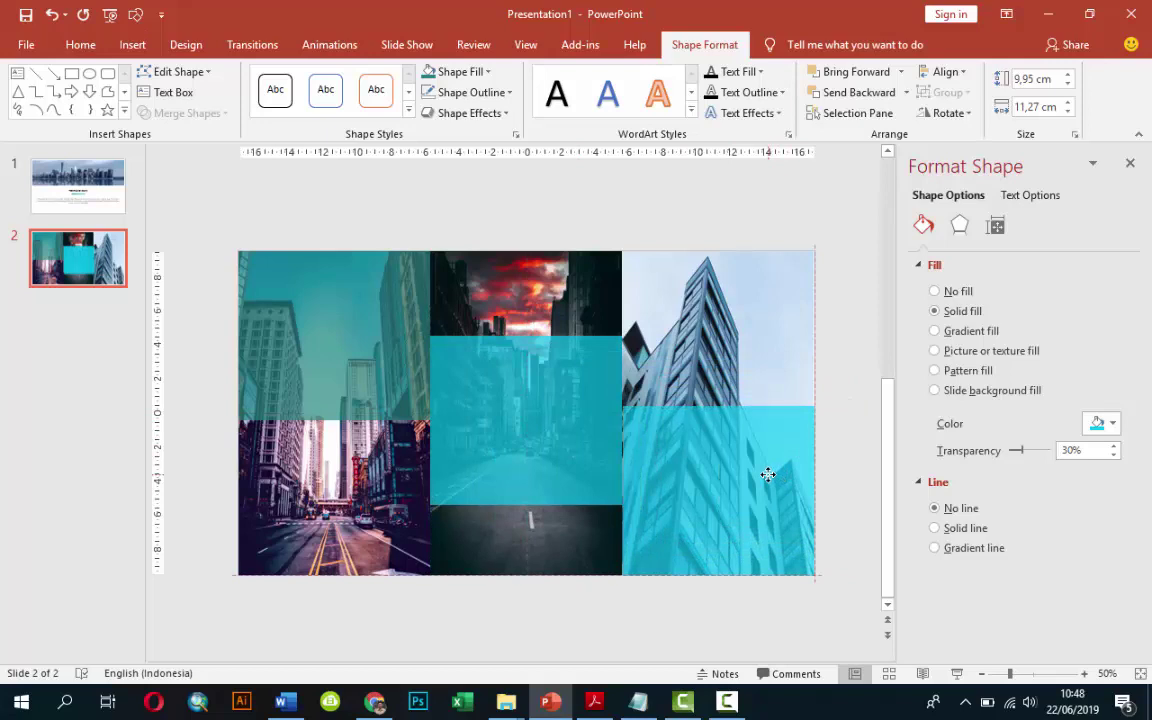
{"action": "left_click", "coordinate": [1100, 425]}
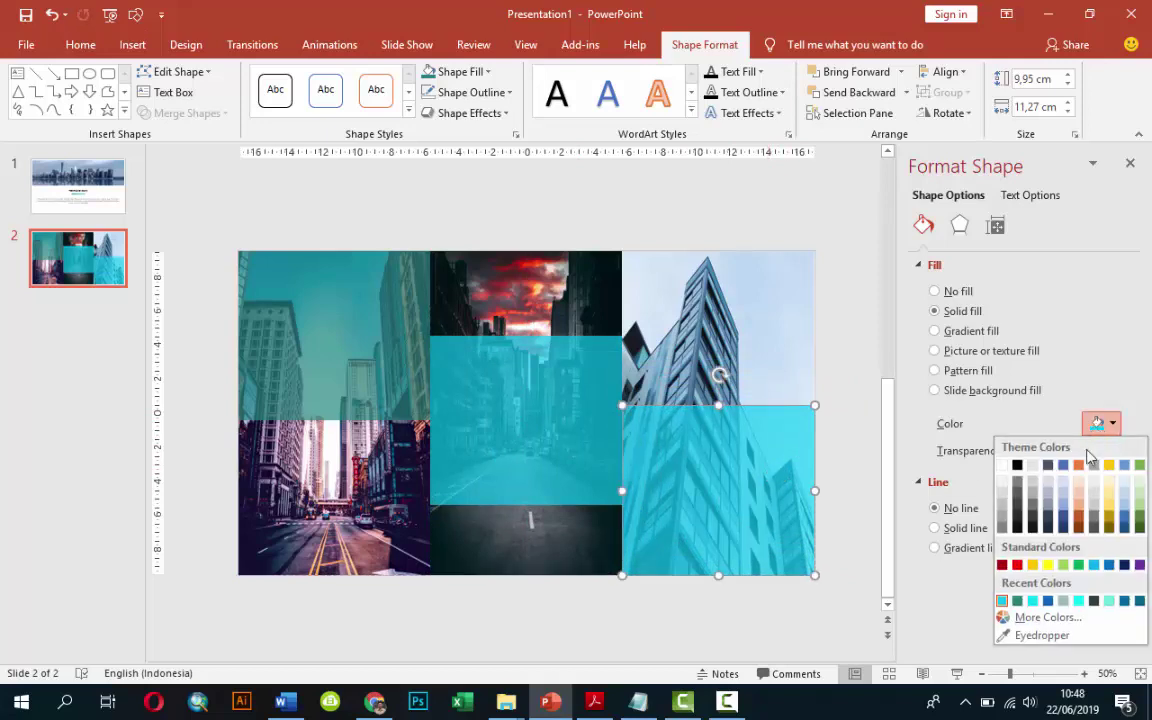
{"action": "left_click", "coordinate": [1138, 601]}
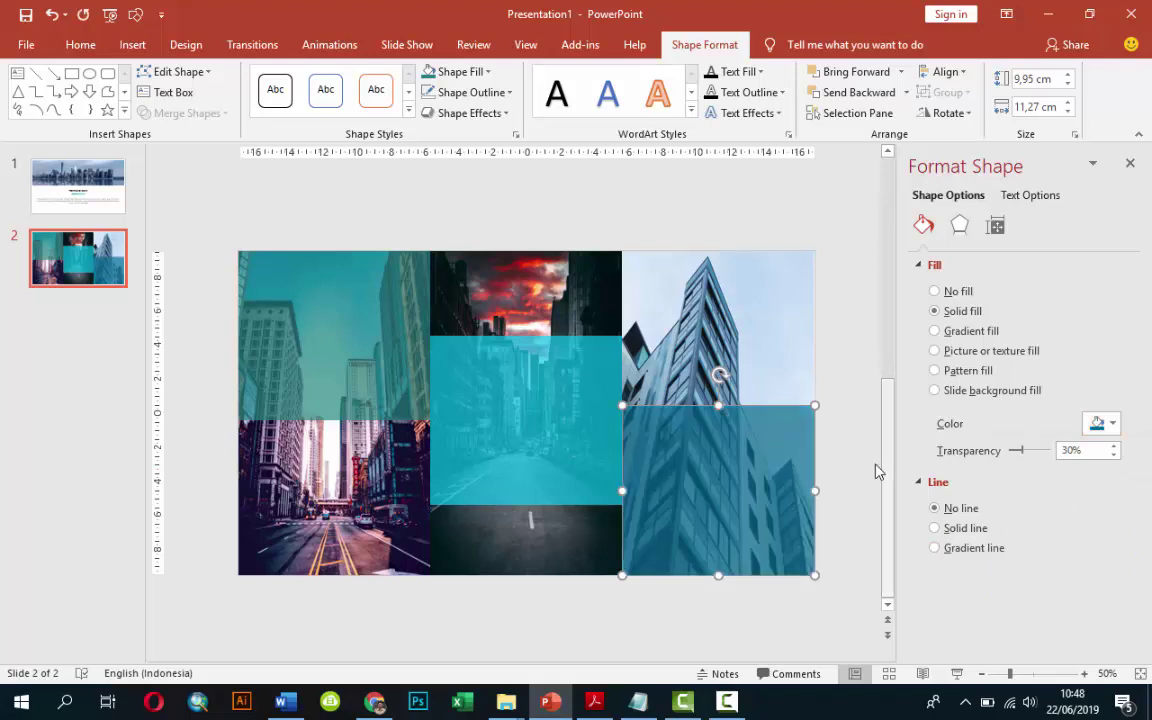
{"action": "left_click", "coordinate": [860, 360]}
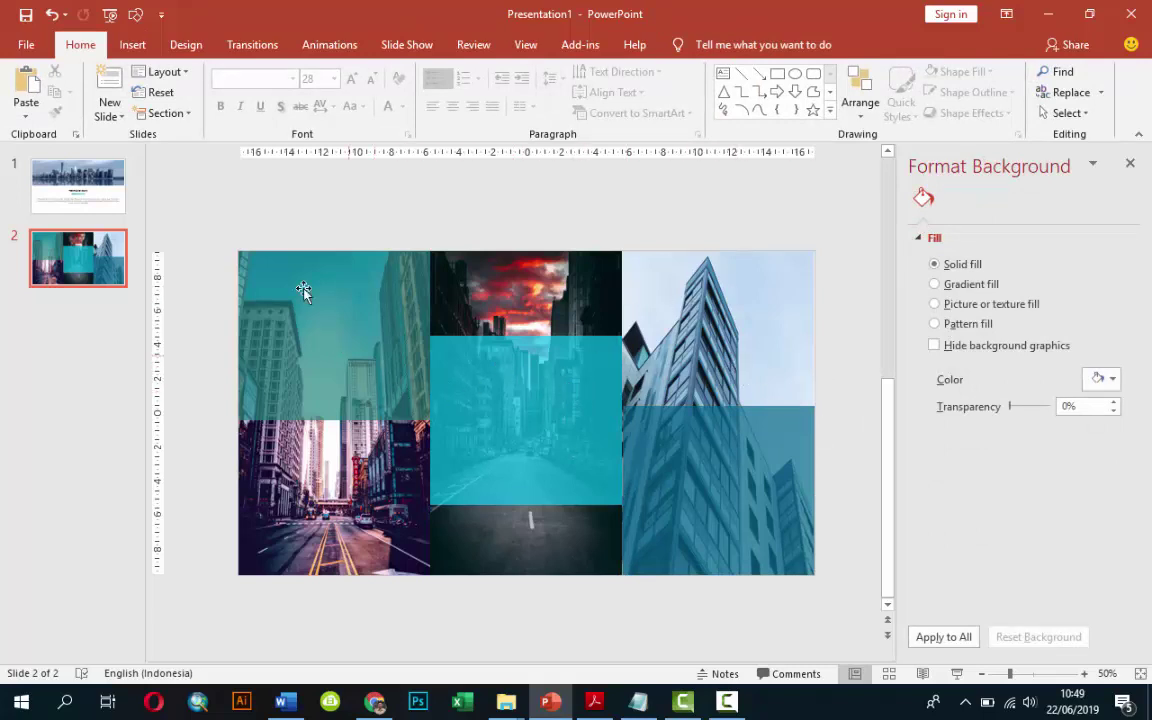
Add a 'MISI KAMI' heading in white Gotham Bold 24 on the top-left tile.
{"action": "left_click", "coordinate": [133, 44]}
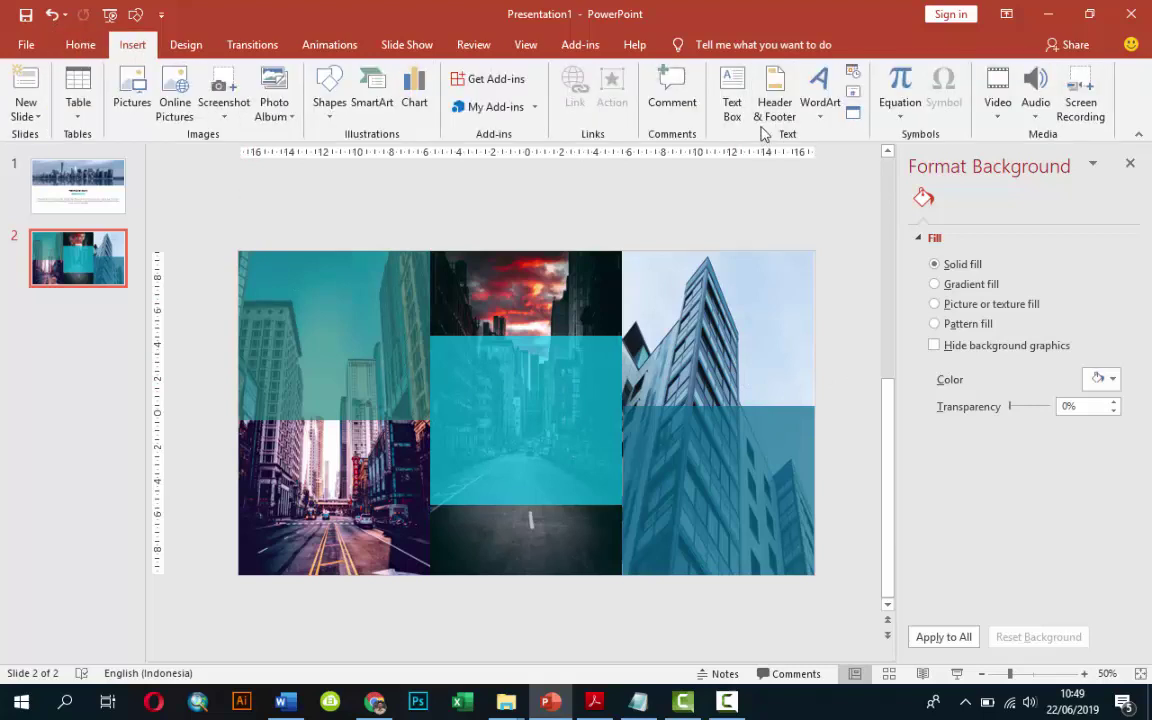
{"action": "left_click", "coordinate": [285, 198]}
{"action": "type", "text": "M"}
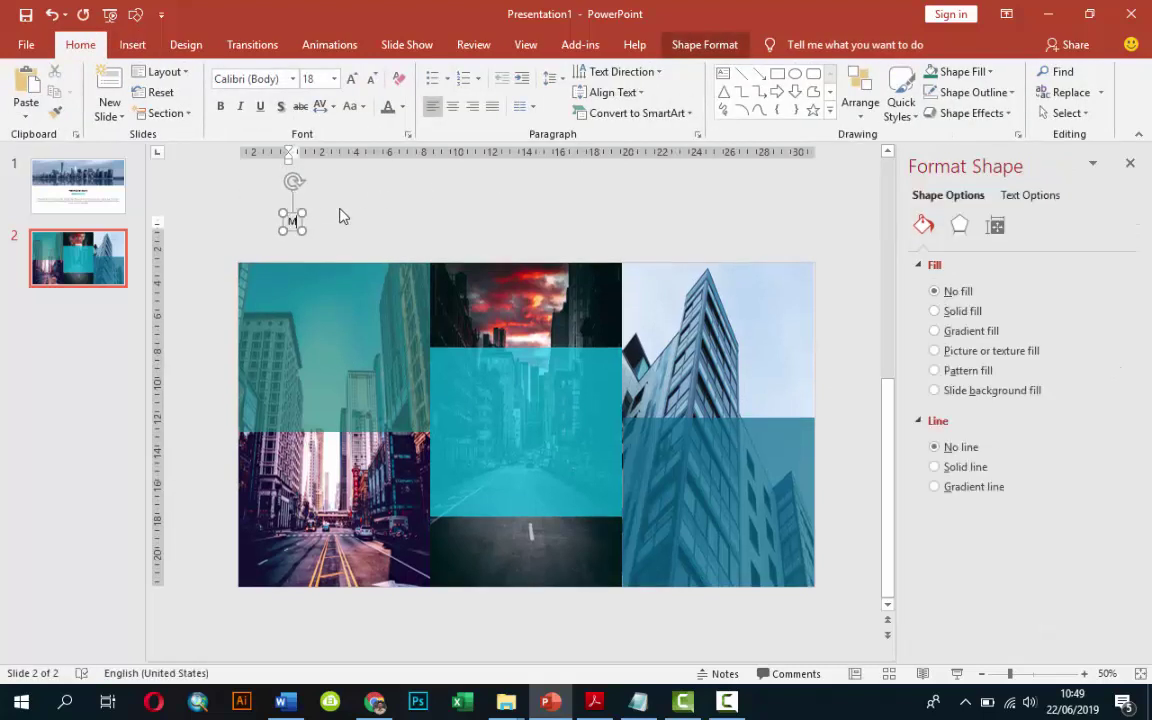
{"action": "type", "text": "ISI KAMI"}
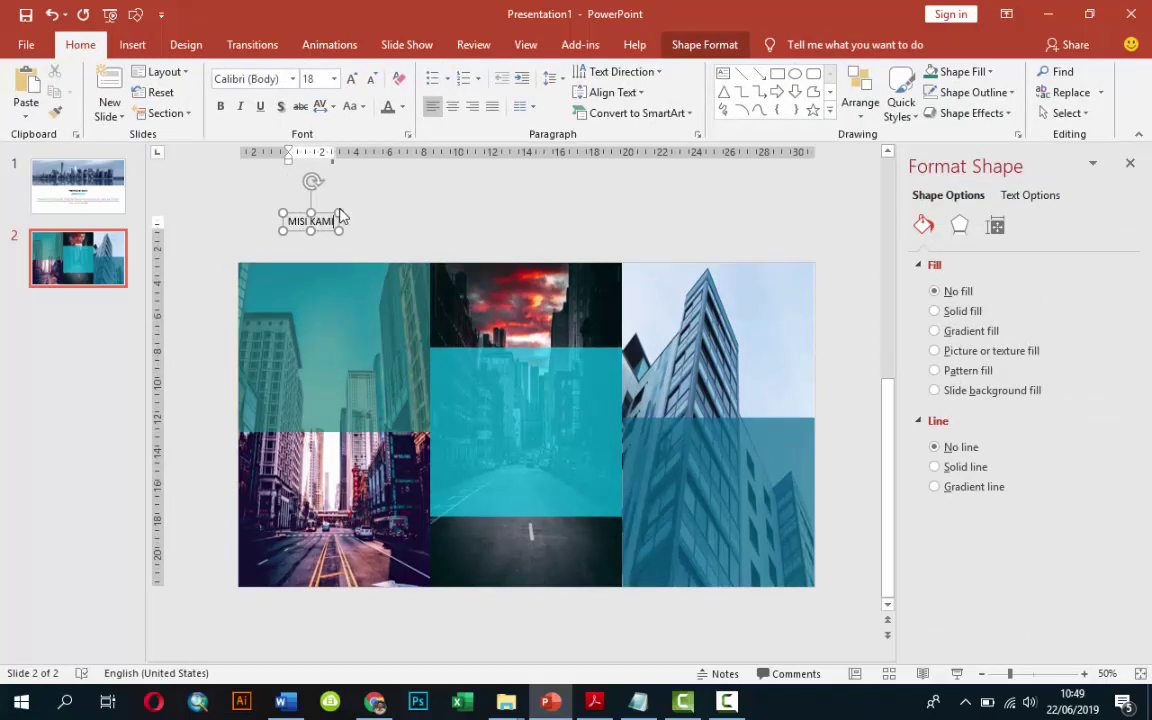
{"action": "left_click_drag", "start_coordinate": [340, 220], "coordinate": [308, 276]}
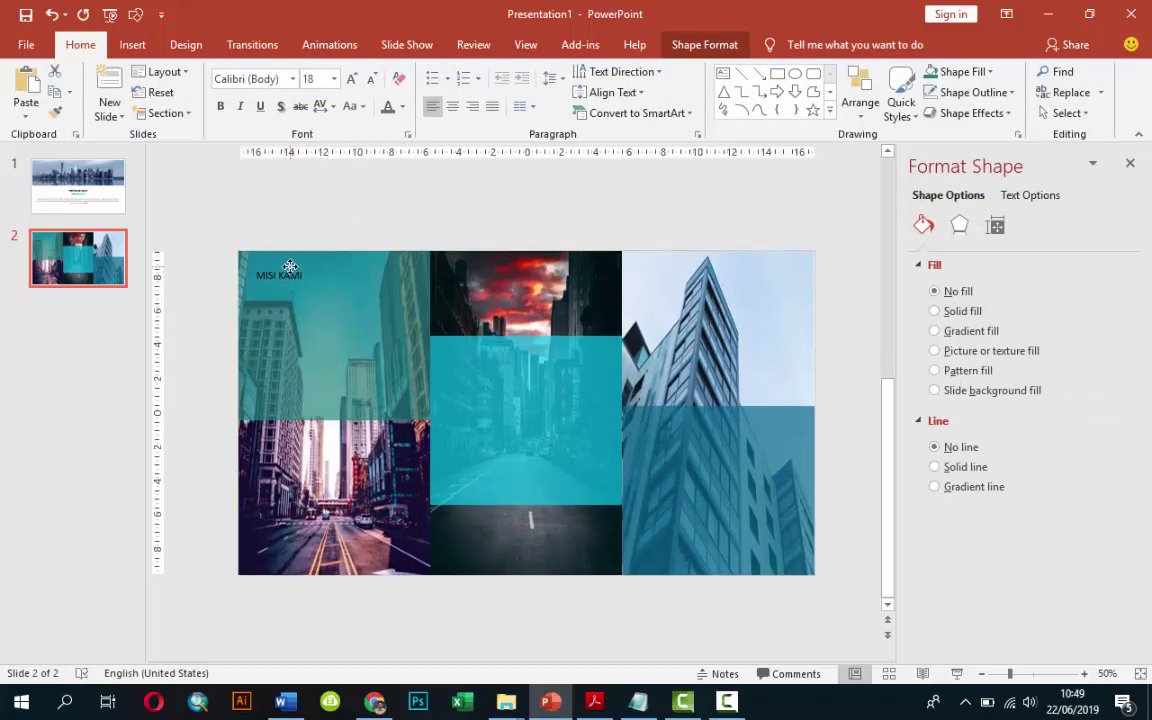
{"action": "left_click", "coordinate": [293, 79]}
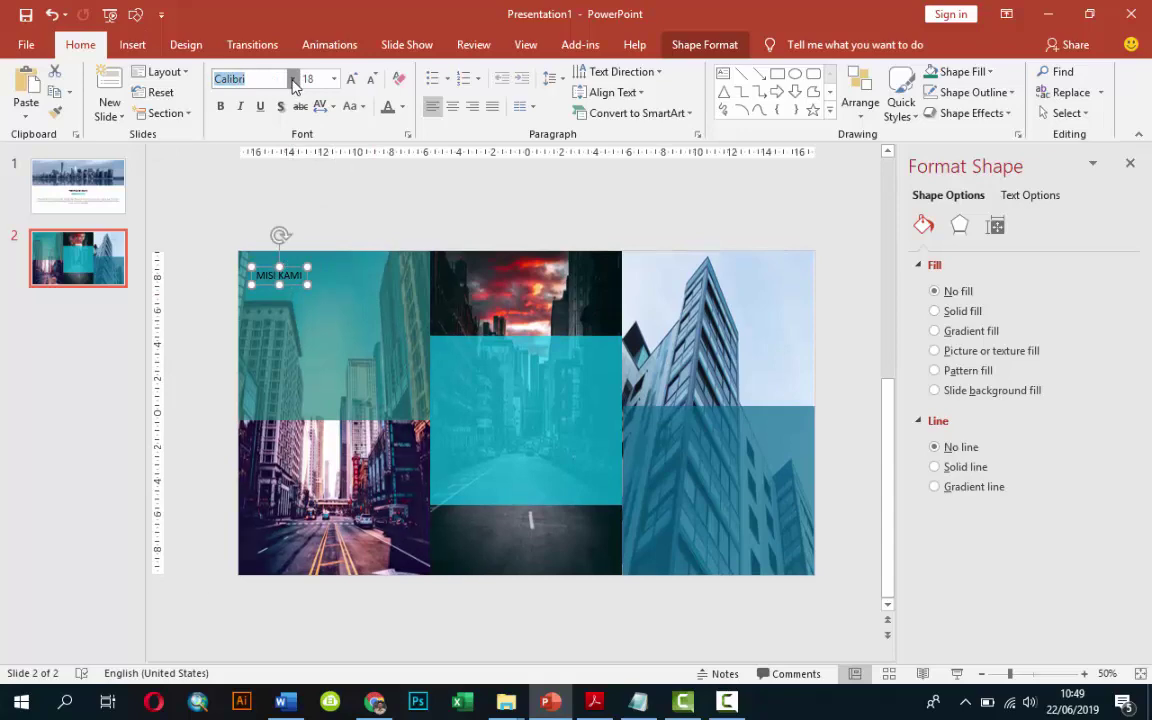
{"action": "left_click", "coordinate": [275, 206]}
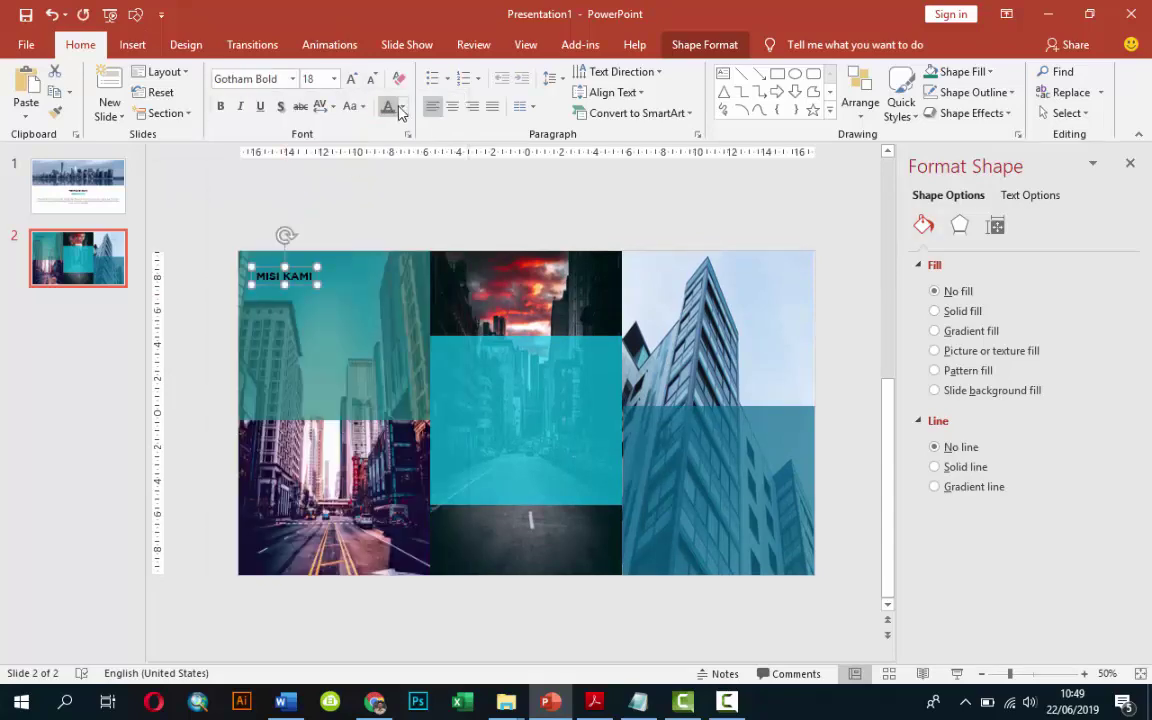
{"action": "left_click", "coordinate": [403, 106]}
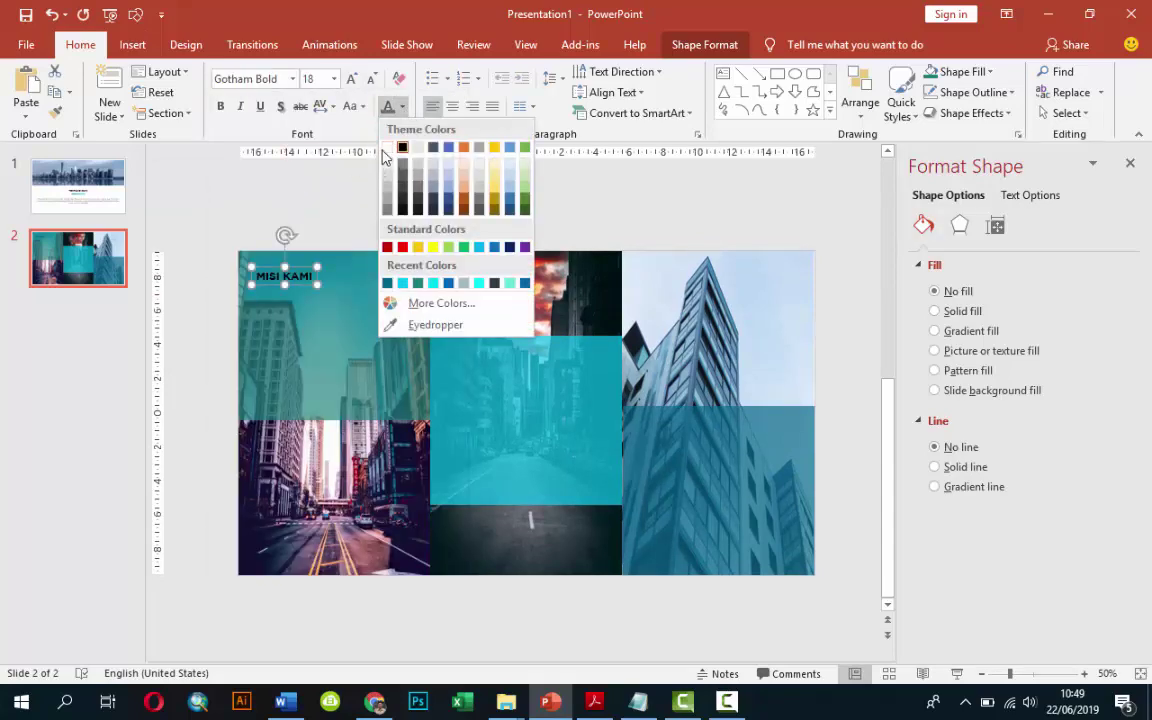
{"action": "left_click", "coordinate": [346, 145]}
{"action": "left_click", "coordinate": [334, 78]}
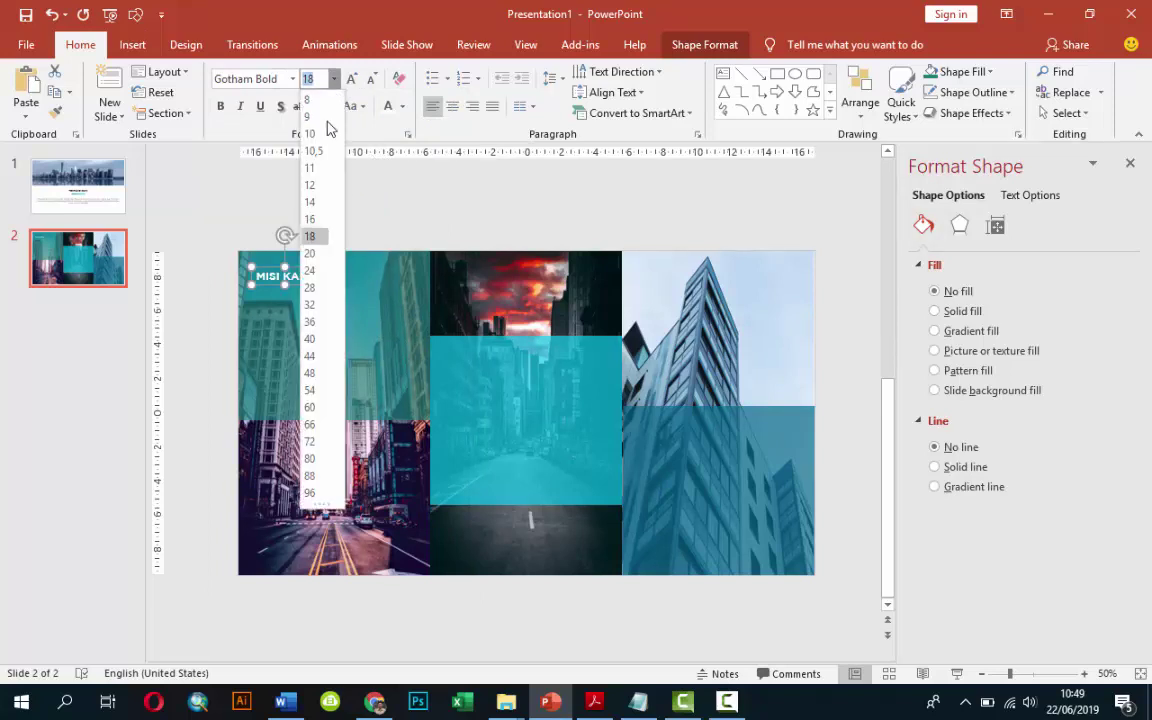
{"action": "left_click", "coordinate": [316, 281]}
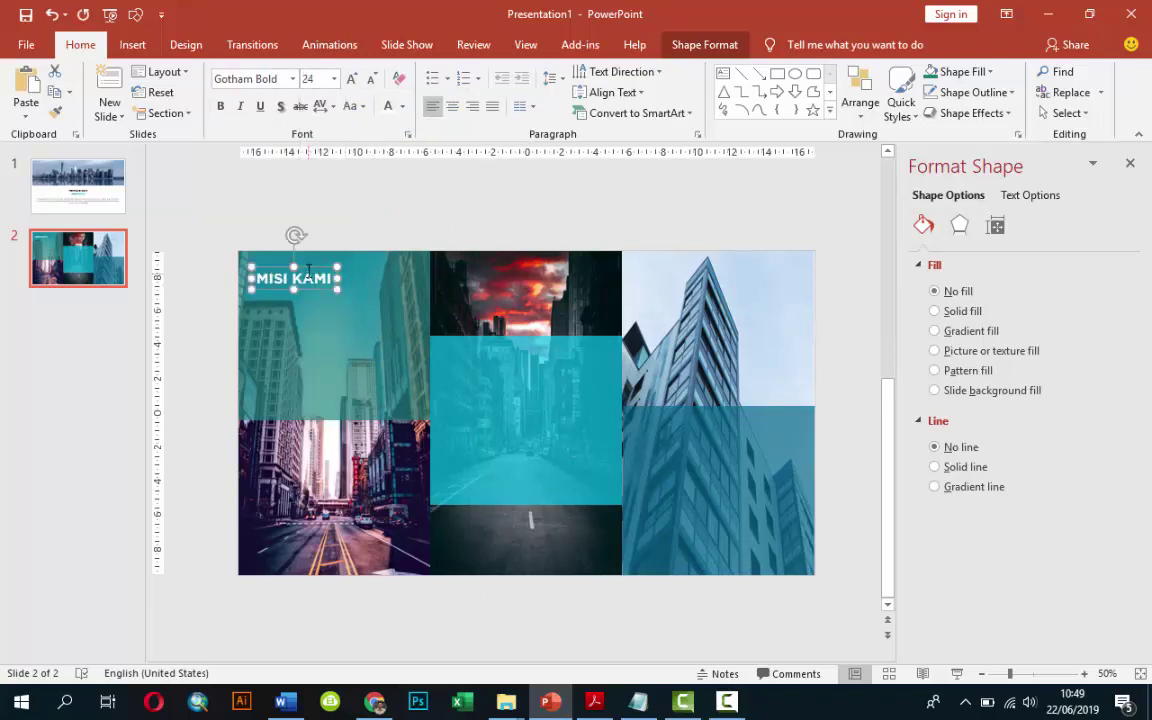
{"action": "left_click_drag", "start_coordinate": [308, 265], "coordinate": [306, 260]}
{"action": "left_click", "coordinate": [404, 198]}
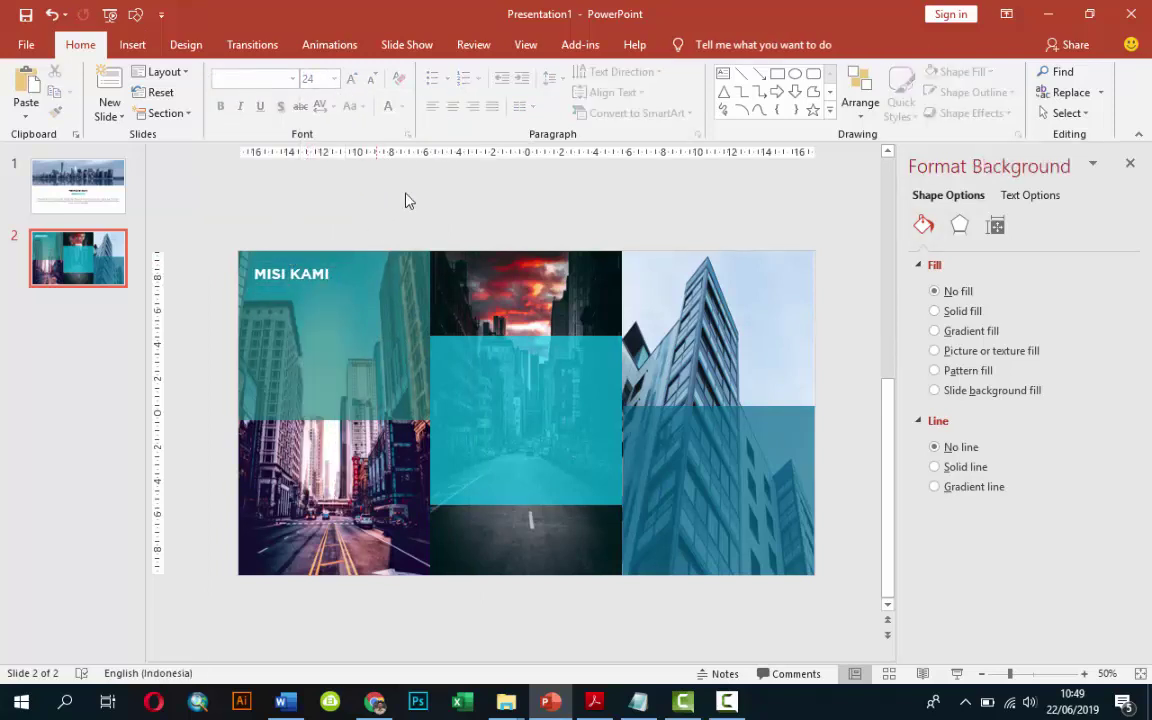
Paste slide 1's sample paragraph beneath the MISI KAMI heading, sized to the tile.
{"action": "left_click", "coordinate": [77, 190]}
{"action": "left_click", "coordinate": [489, 490]}
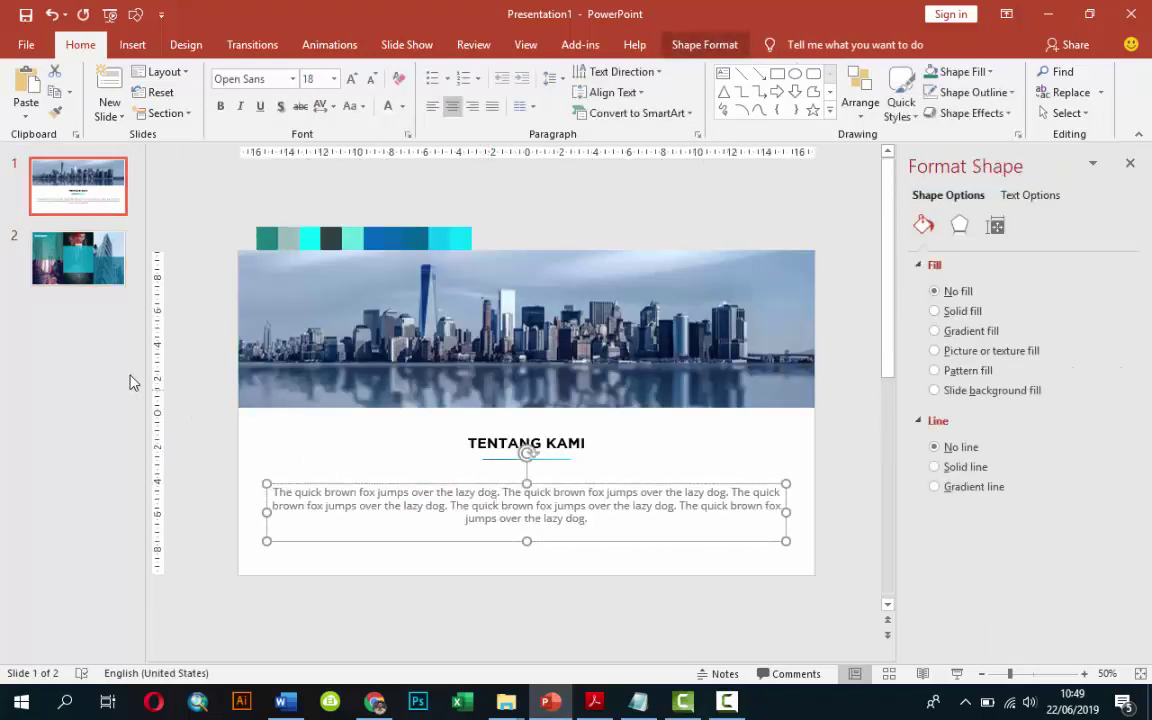
{"action": "left_click", "coordinate": [97, 376]}
{"action": "key", "text": "ctrl+v"}
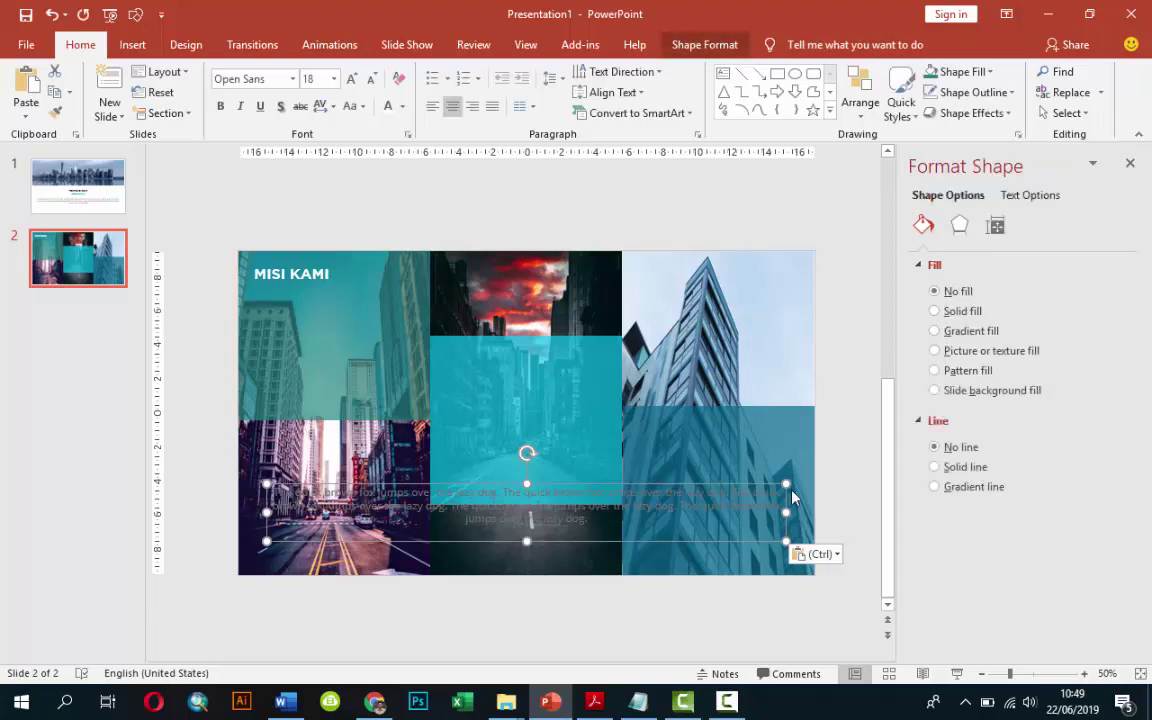
{"action": "left_click_drag", "start_coordinate": [784, 512], "coordinate": [459, 512]}
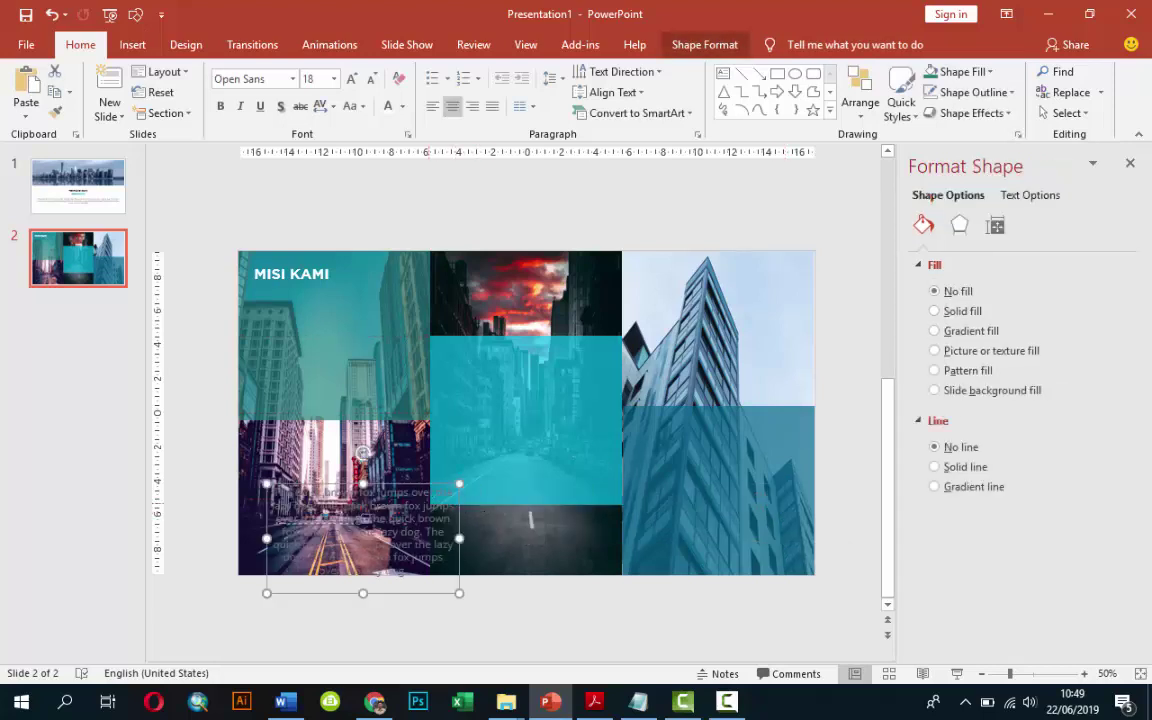
{"action": "mouse_move", "coordinate": [399, 483]}
{"action": "left_mouse_down"}
{"action": "mouse_move", "coordinate": [357, 293]}
{"action": "mouse_move", "coordinate": [381, 291]}
{"action": "left_mouse_up"}
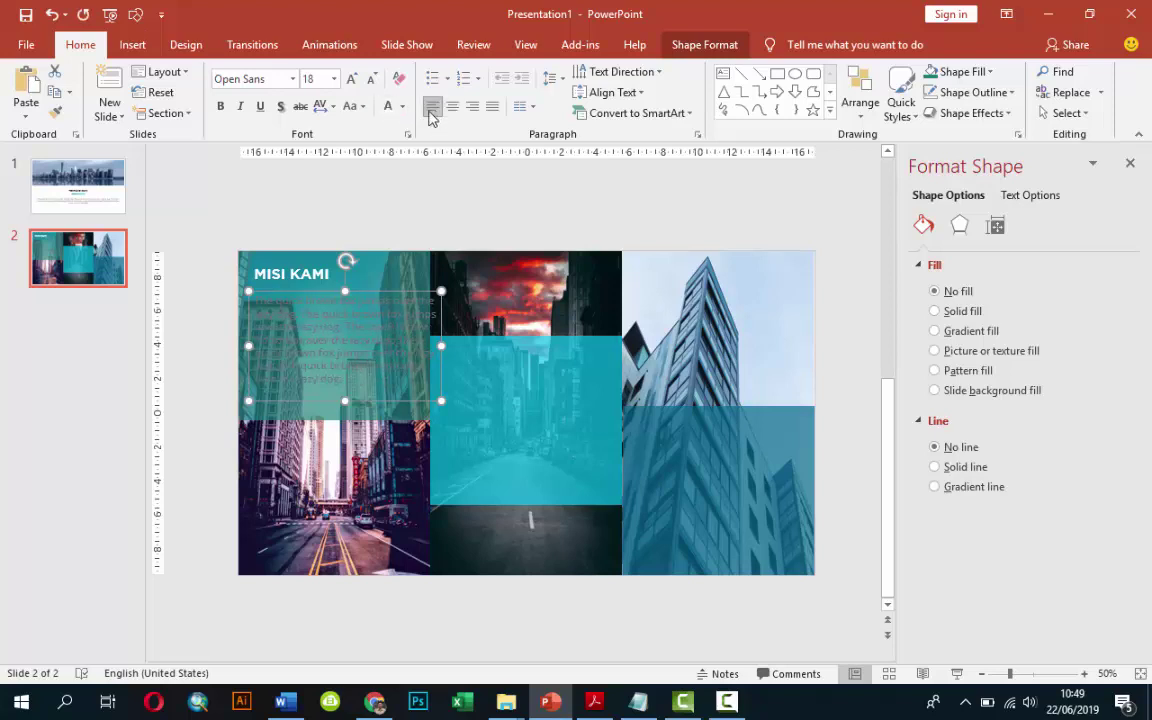
Format the paragraph as 14 pt white text and rewrap it under the heading.
{"action": "left_click", "coordinate": [335, 80]}
{"action": "left_click", "coordinate": [309, 198]}
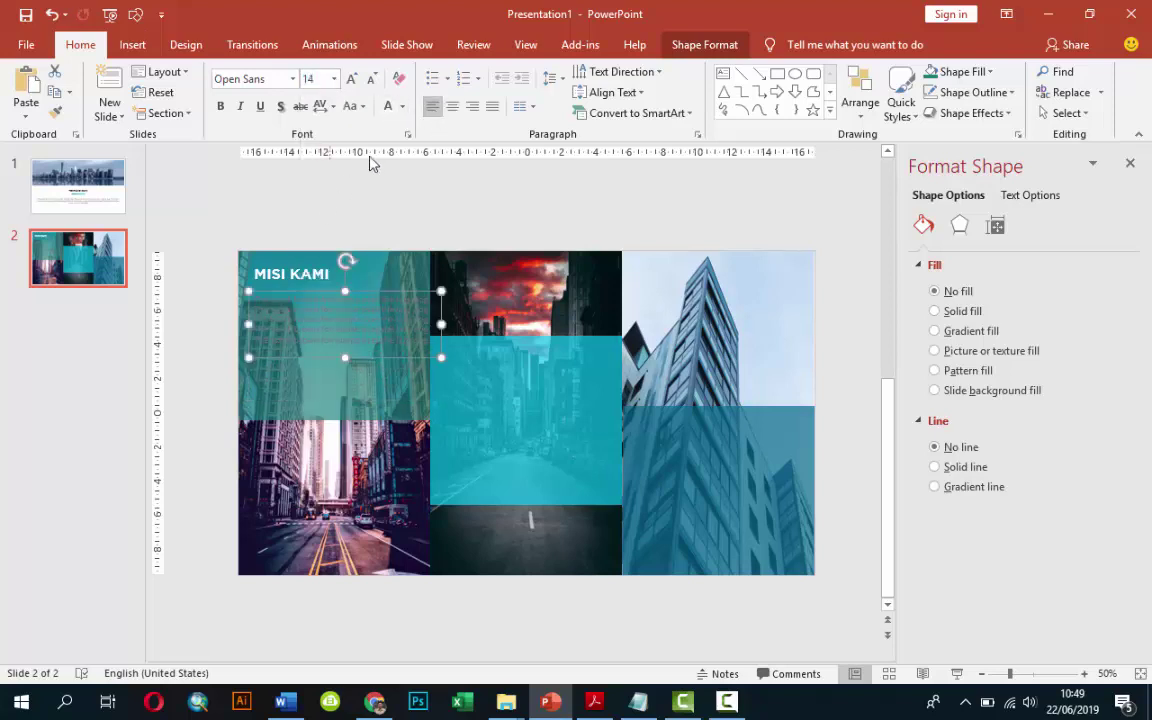
{"action": "left_click", "coordinate": [390, 106]}
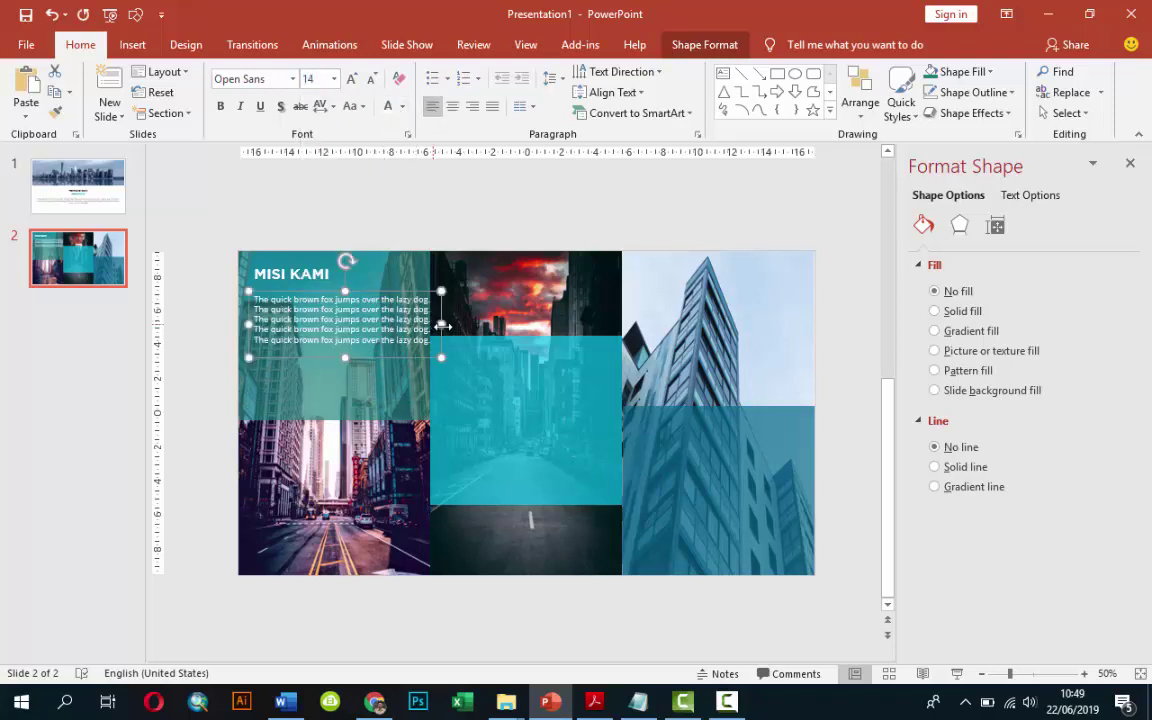
{"action": "left_click_drag", "start_coordinate": [441, 324], "coordinate": [415, 332]}
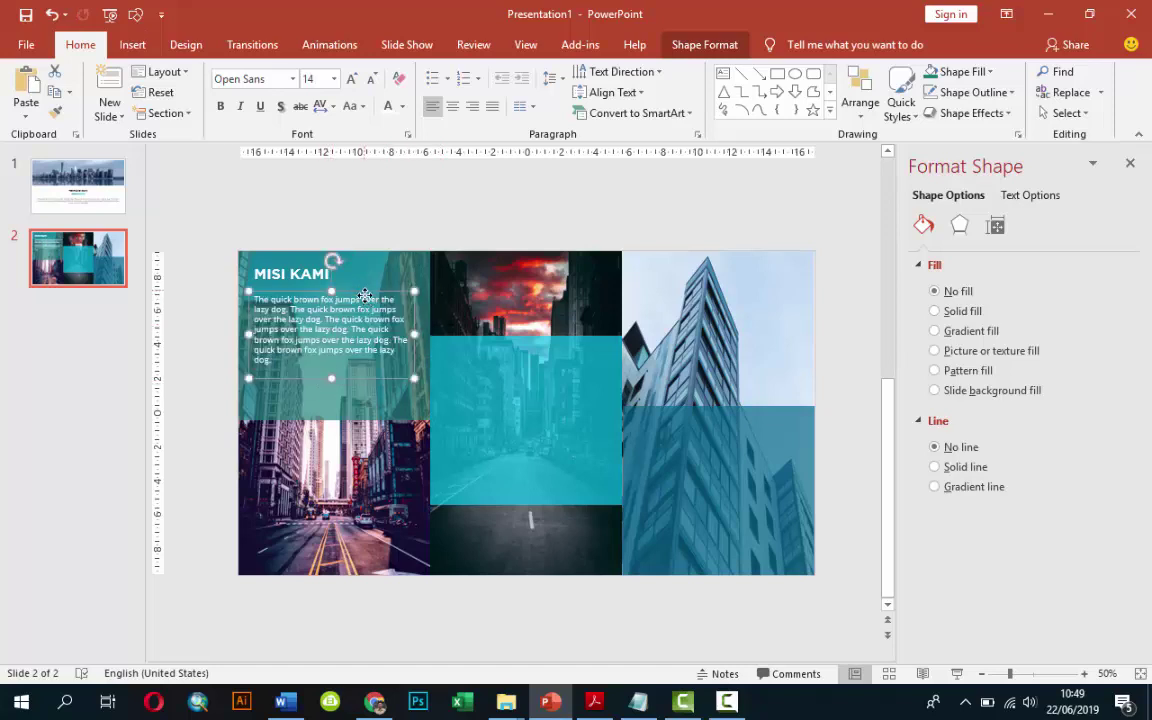
{"action": "left_click_drag", "start_coordinate": [365, 296], "coordinate": [303, 298]}
Duplicate the heading and paragraph together as one pair.
{"action": "left_click", "coordinate": [305, 276]}
{"action": "left_click", "coordinate": [303, 298], "text": "shift"}
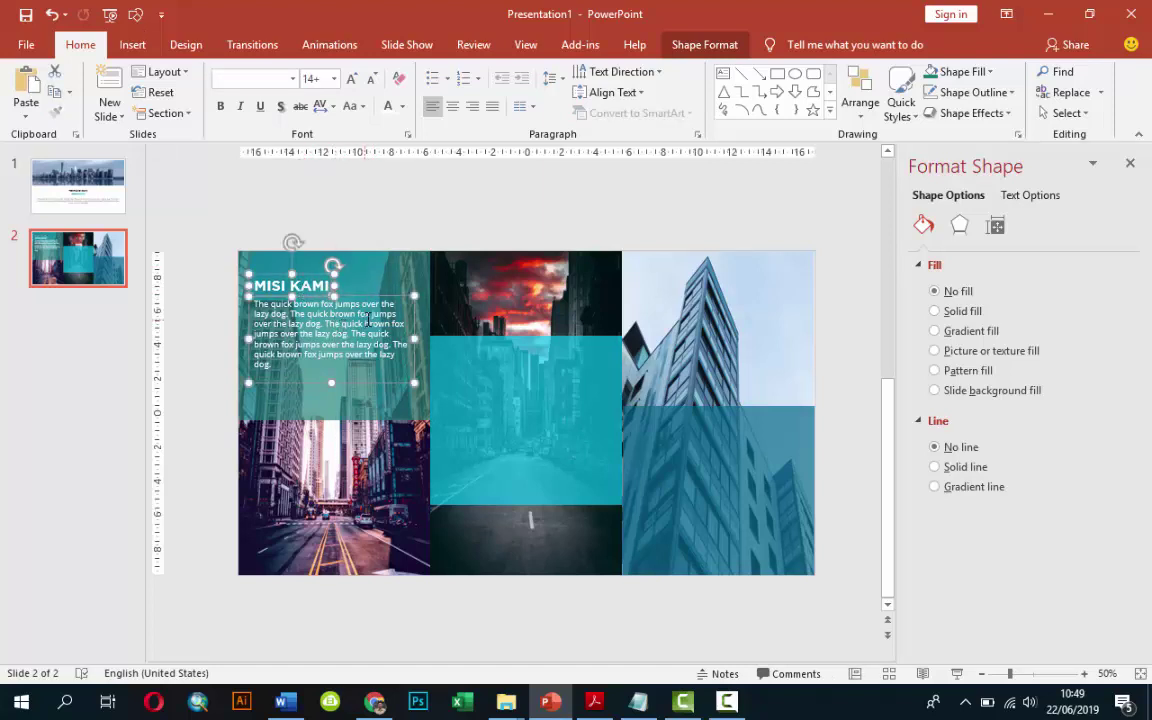
{"action": "mouse_move", "coordinate": [414, 306]}
{"action": "left_mouse_down"}
{"action": "mouse_move", "coordinate": [551, 391]}
{"action": "mouse_move", "coordinate": [575, 381]}
{"action": "mouse_move", "coordinate": [746, 474]}
{"action": "left_mouse_up"}
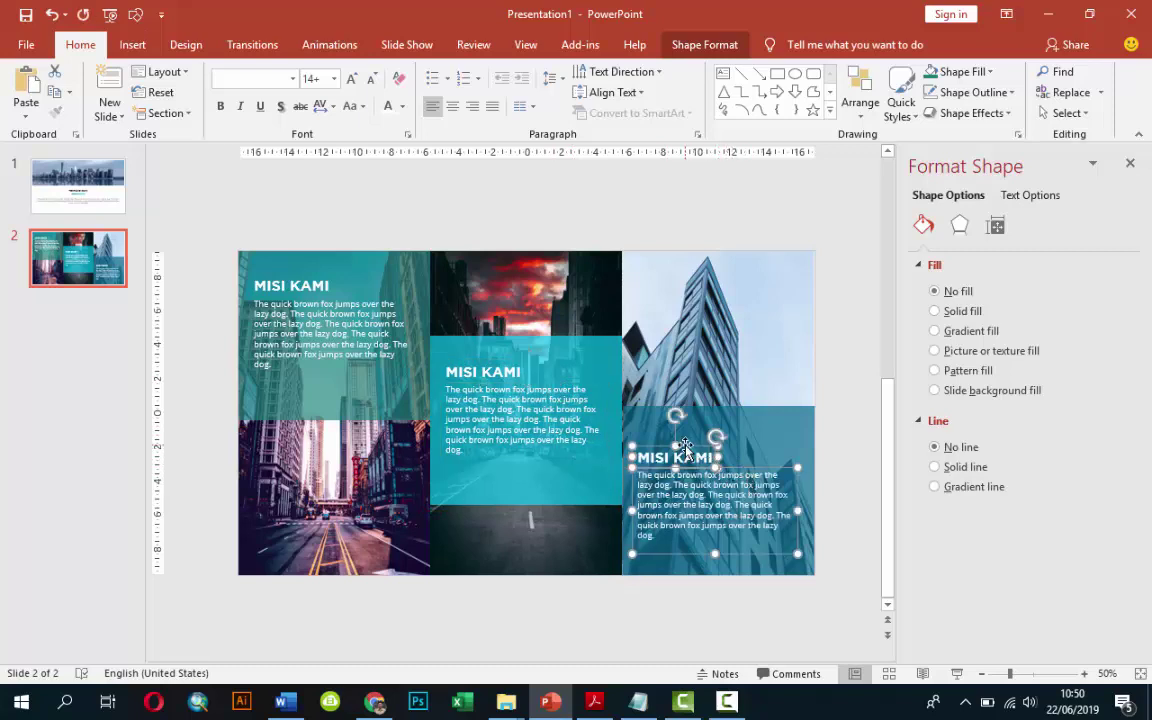
Position the copied MISI KAMI block on the lower-right dark teal square.
{"action": "left_click_drag", "start_coordinate": [685, 450], "coordinate": [686, 437]}
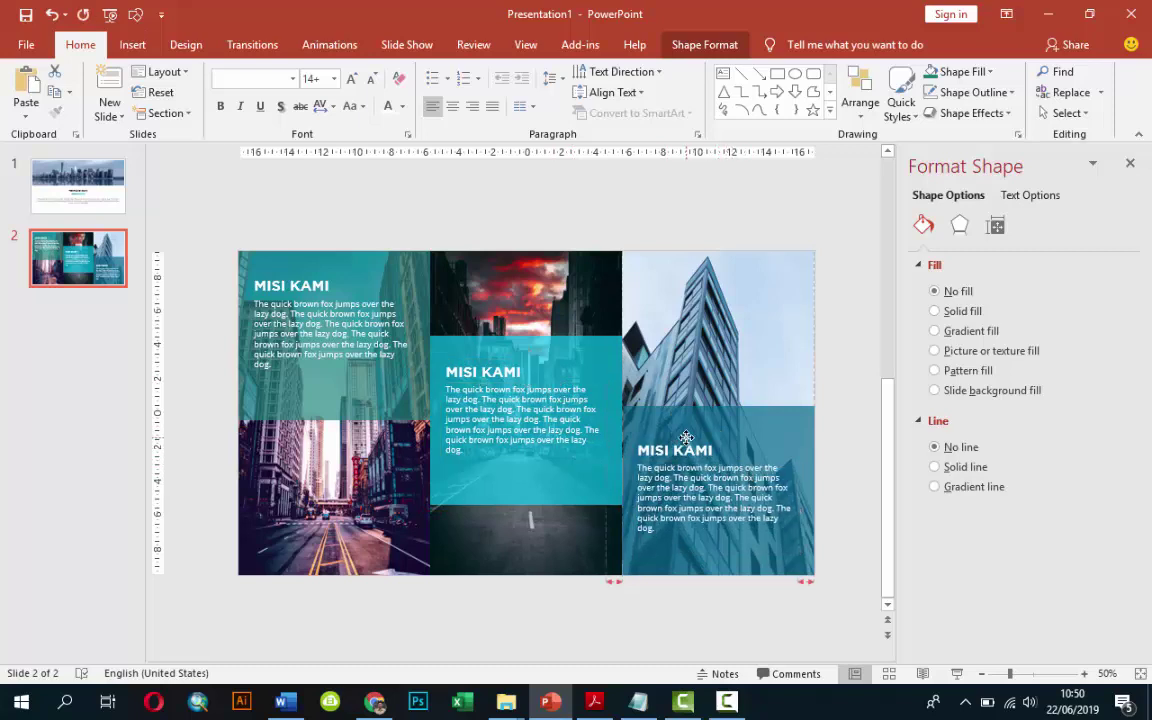
{"action": "left_click", "coordinate": [830, 437]}
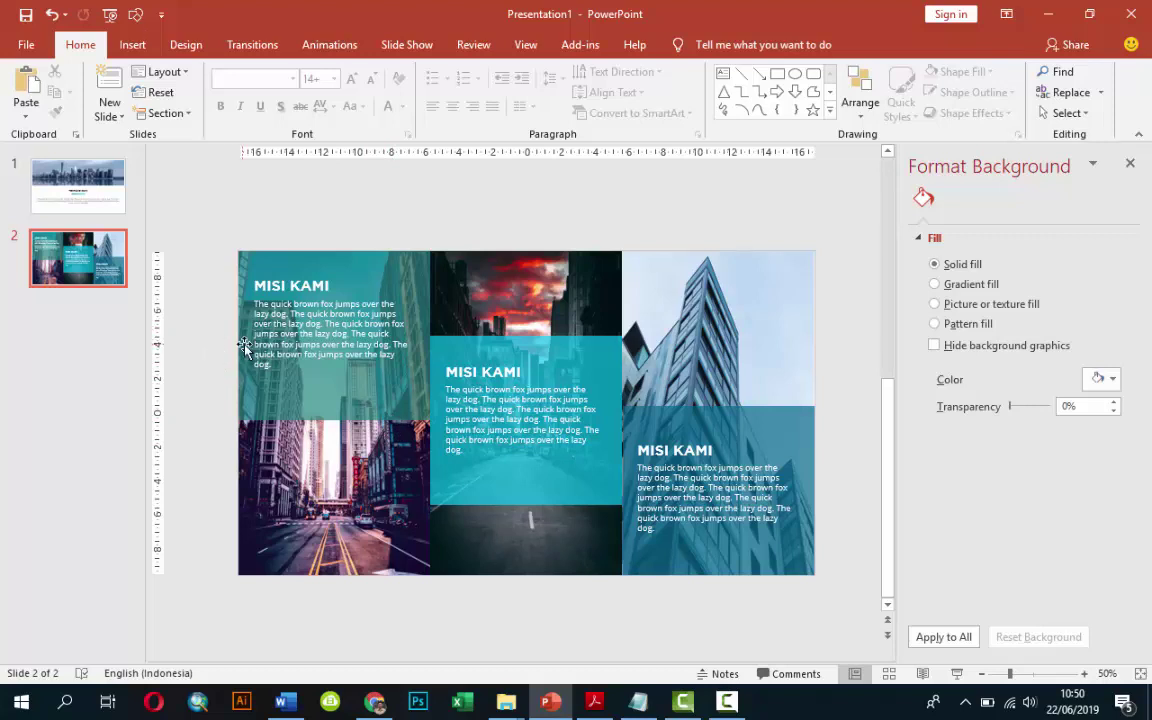
Add a new slide 3 after slide 2.
{"action": "left_click", "coordinate": [86, 324]}
{"action": "right_click", "coordinate": [86, 322]}
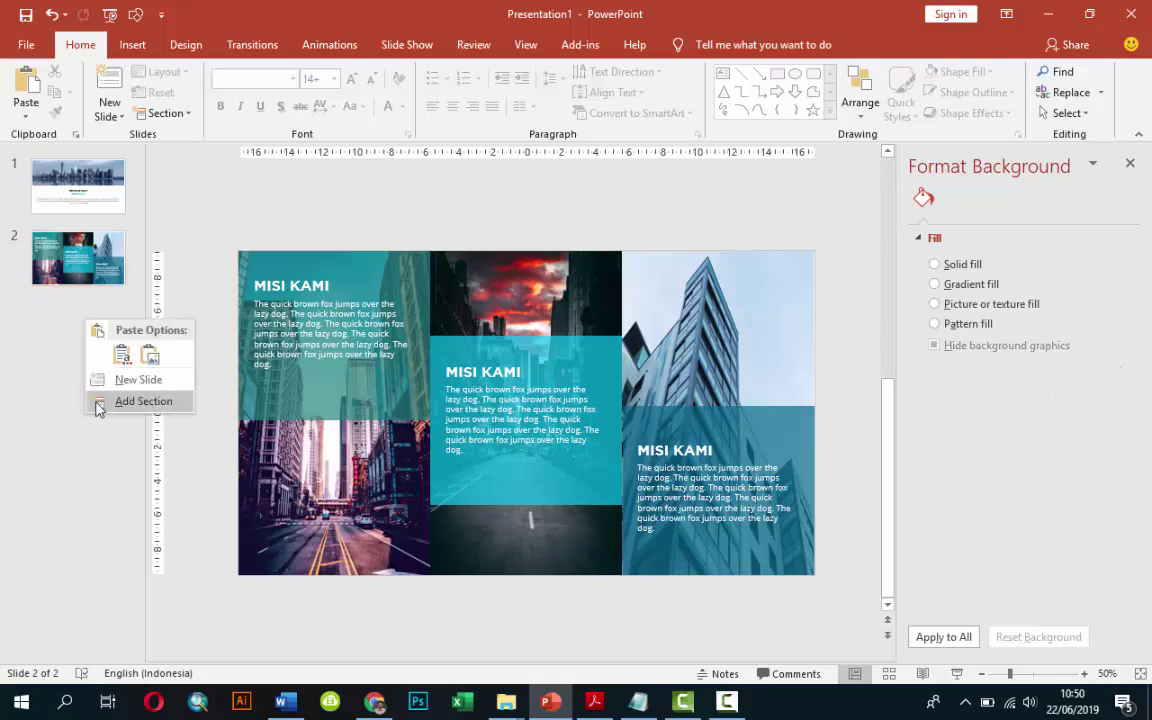
{"action": "left_click", "coordinate": [137, 380]}
Delete the title and content placeholders from slide 3.
{"action": "left_click", "coordinate": [326, 268]}
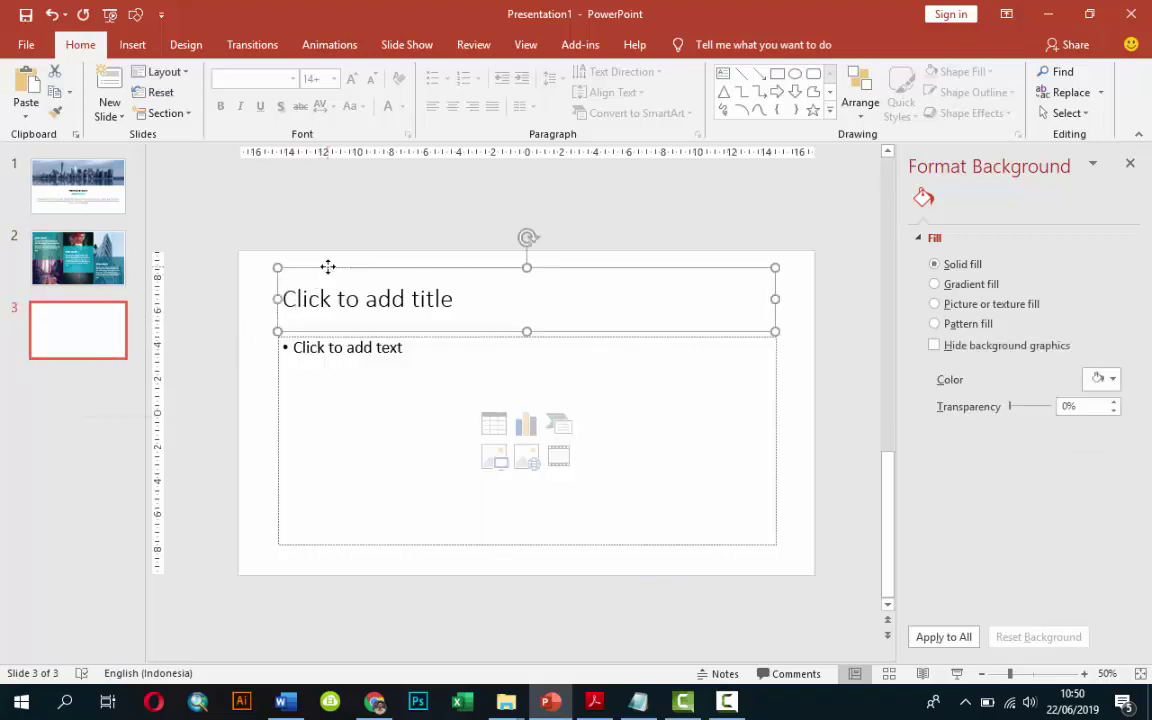
{"action": "key", "text": "Delete"}
{"action": "left_click", "coordinate": [387, 336]}
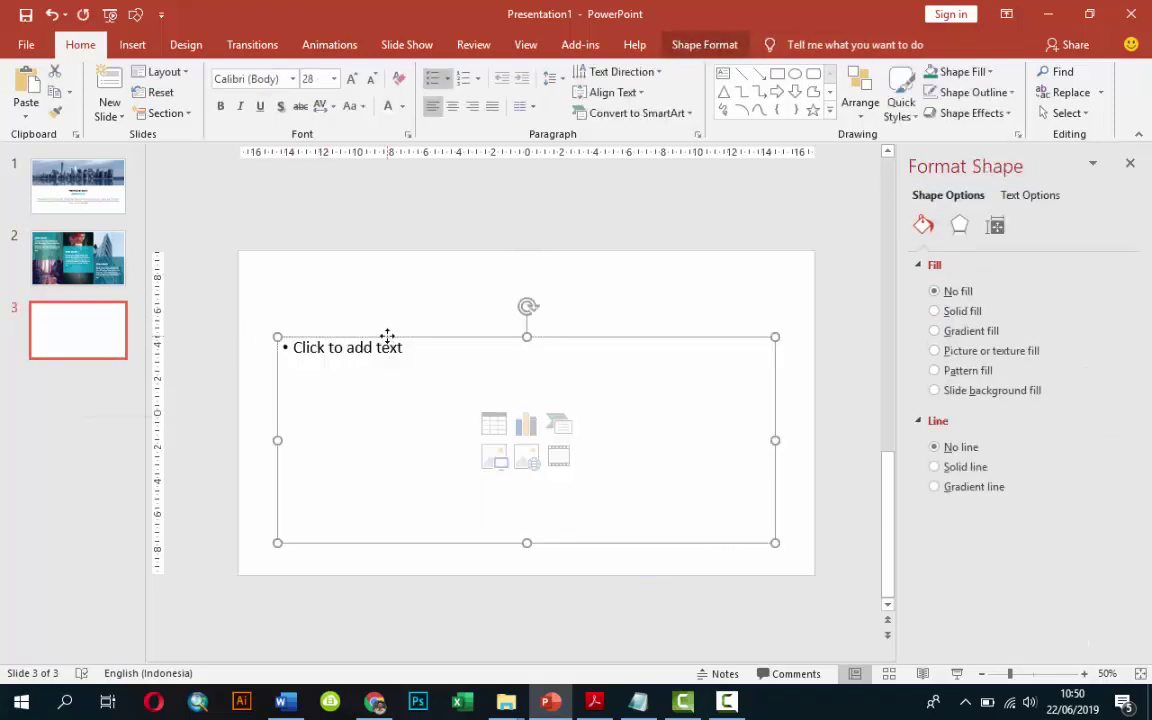
{"action": "key", "text": "Delete"}
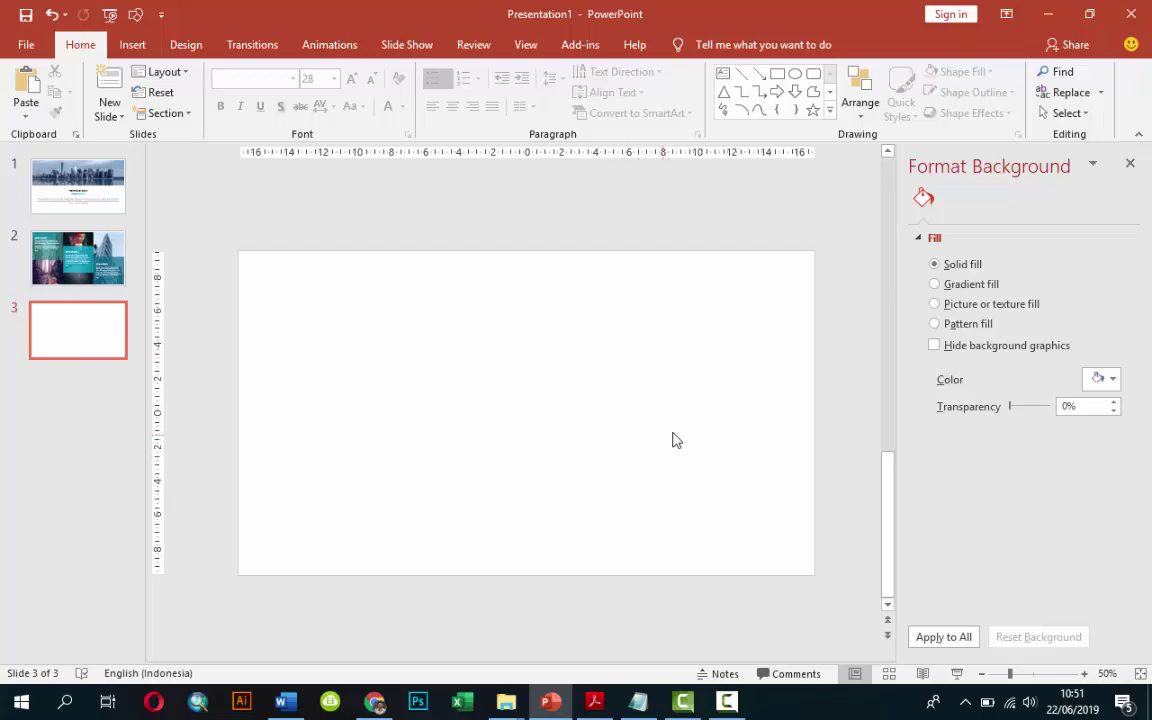
Set the night city photo pexels-photo-218983 as slide 3's picture background.
{"action": "left_click", "coordinate": [984, 305]}
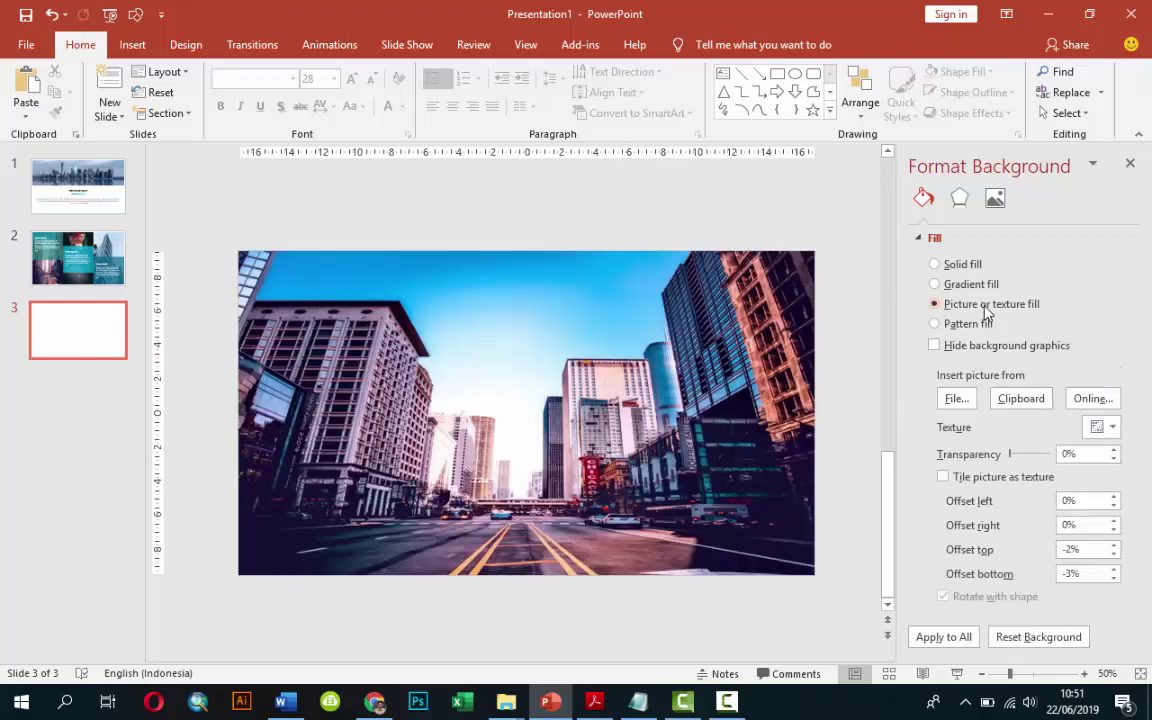
{"action": "left_click", "coordinate": [957, 399]}
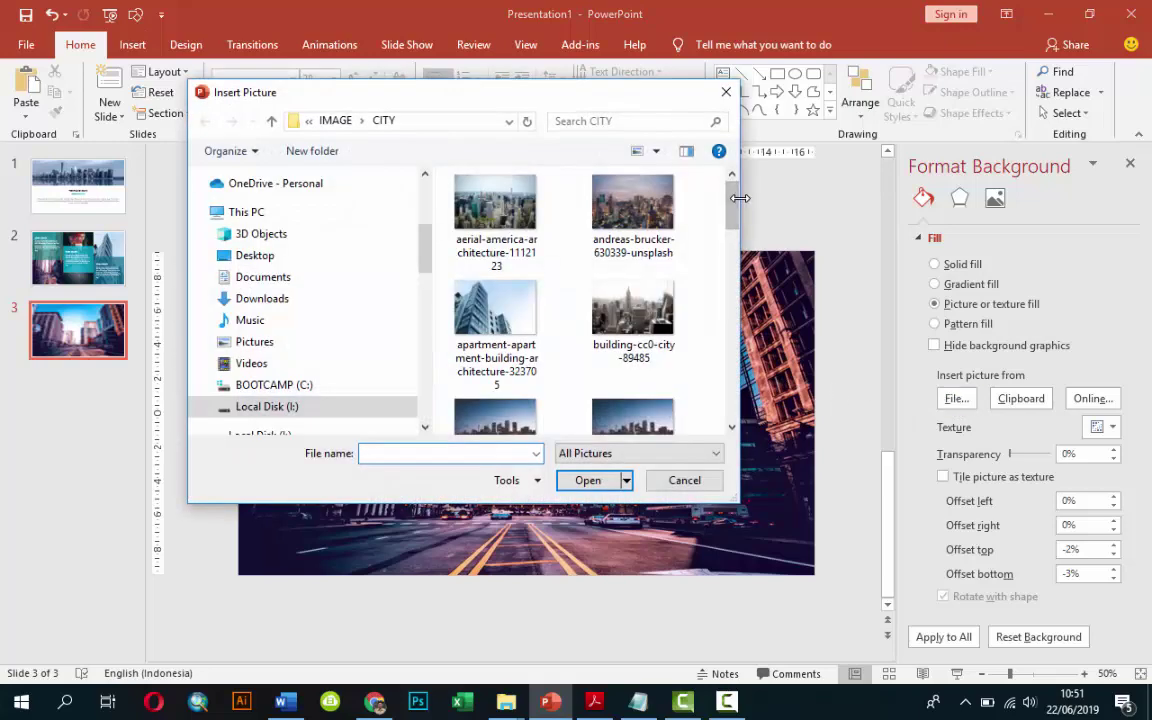
{"action": "left_click_drag", "start_coordinate": [739, 220], "coordinate": [735, 220]}
{"action": "scroll", "coordinate": [657, 180], "scroll_direction": "down", "scroll_amount": 3}
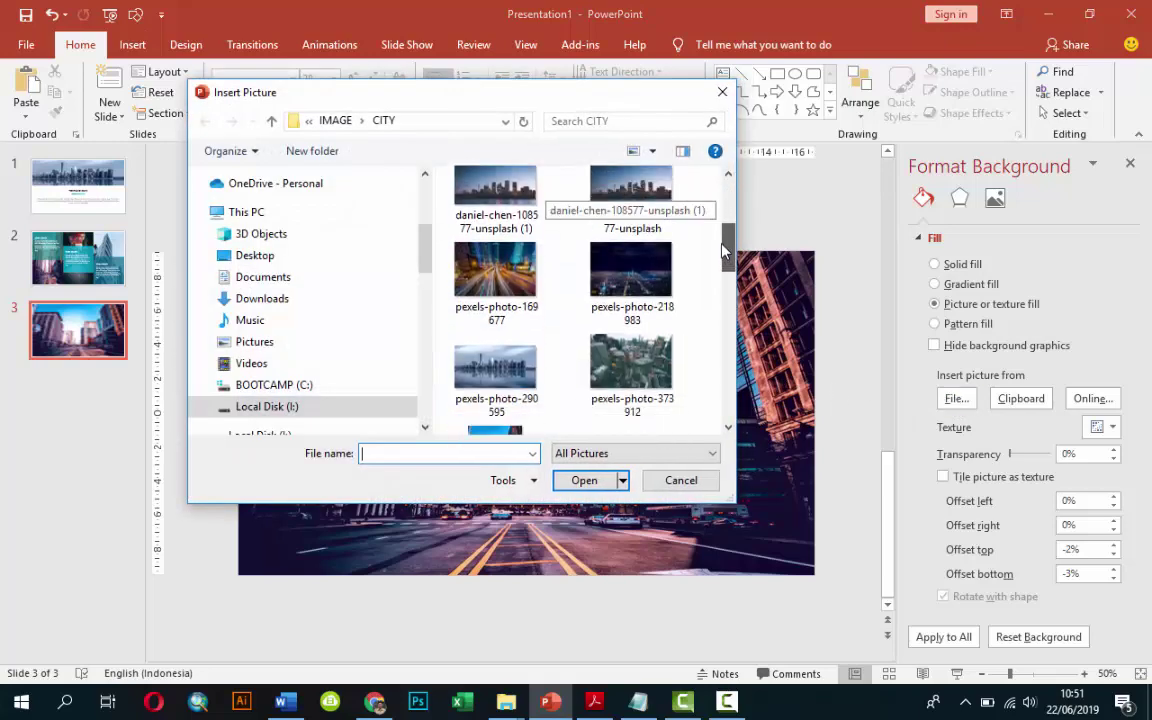
{"action": "left_click", "coordinate": [495, 280]}
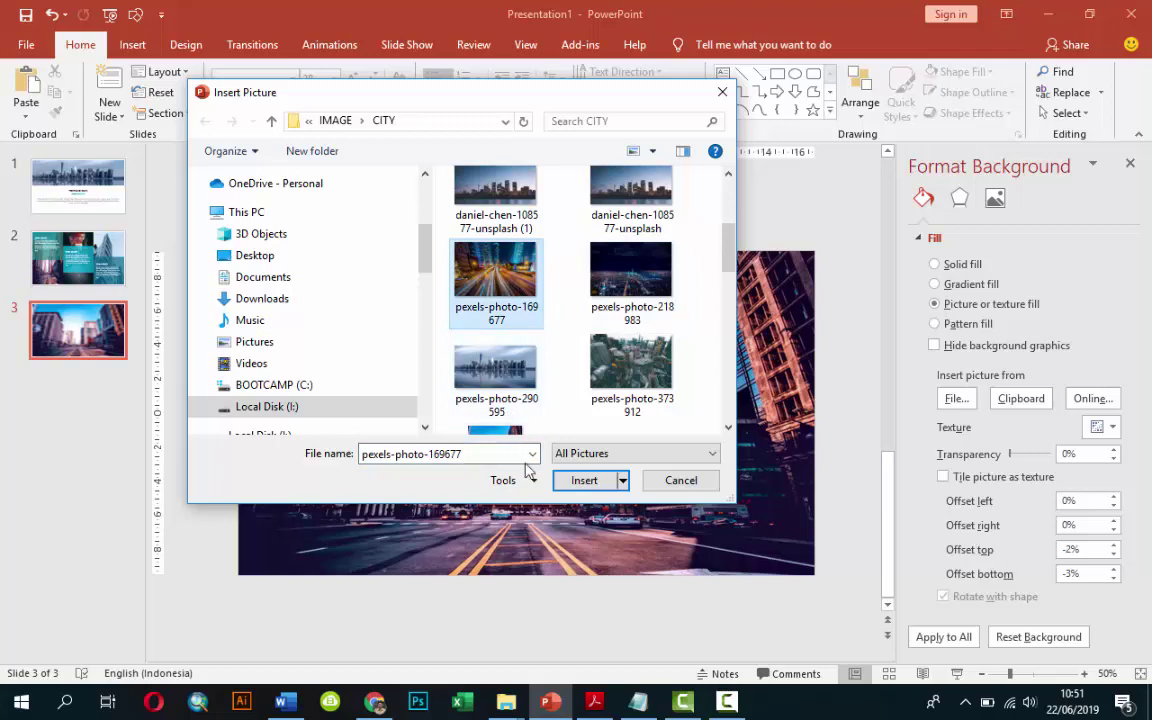
{"action": "left_click", "coordinate": [631, 275]}
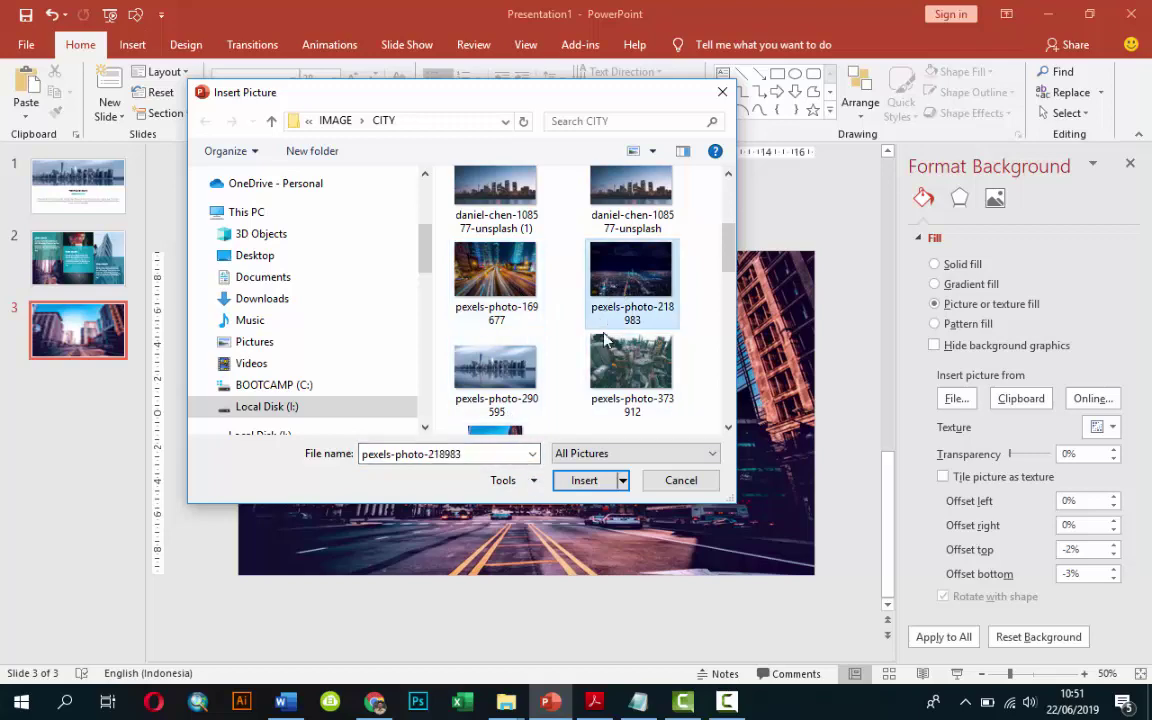
{"action": "left_click", "coordinate": [594, 484]}
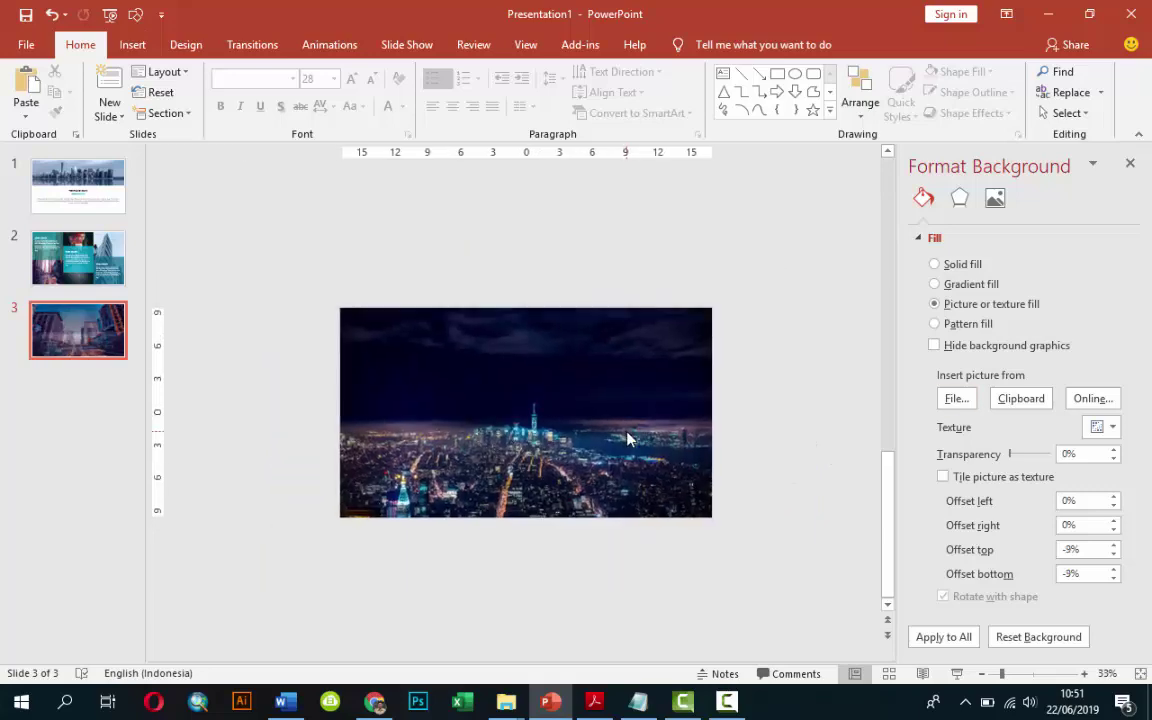
{"action": "scroll", "coordinate": [615, 460], "scroll_direction": "up", "scroll_amount": 1, "text": "ctrl"}
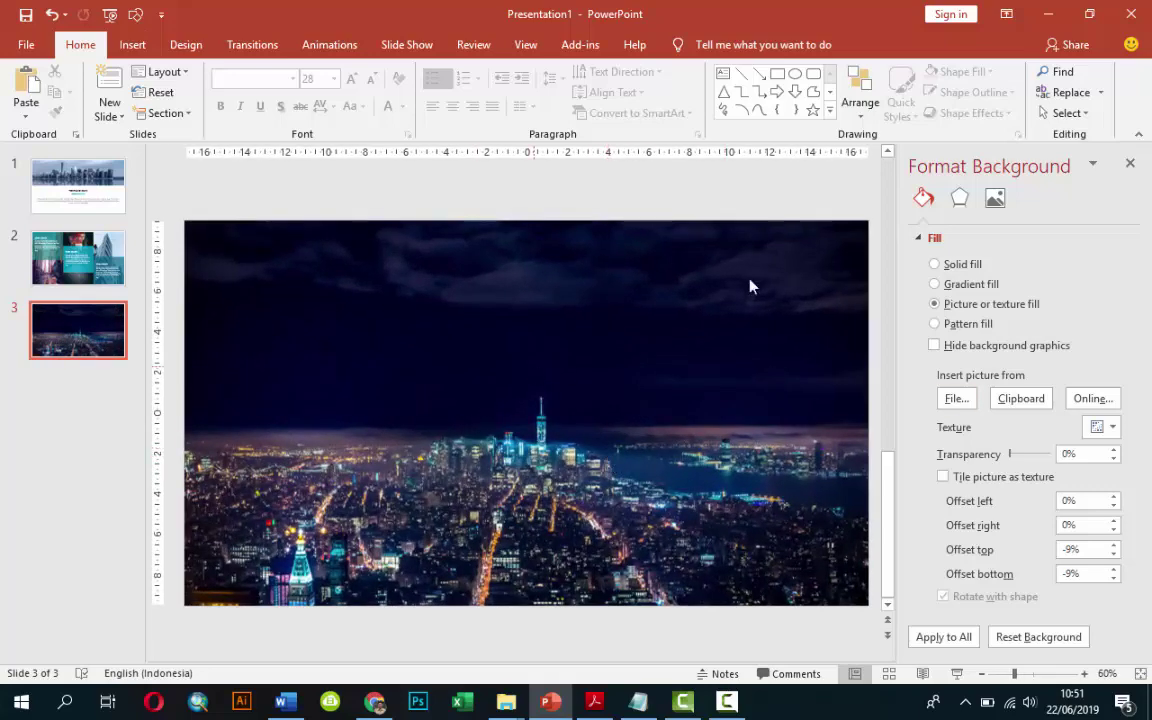
{"action": "scroll", "coordinate": [646, 408], "scroll_direction": "down", "scroll_amount": 1, "text": "ctrl"}
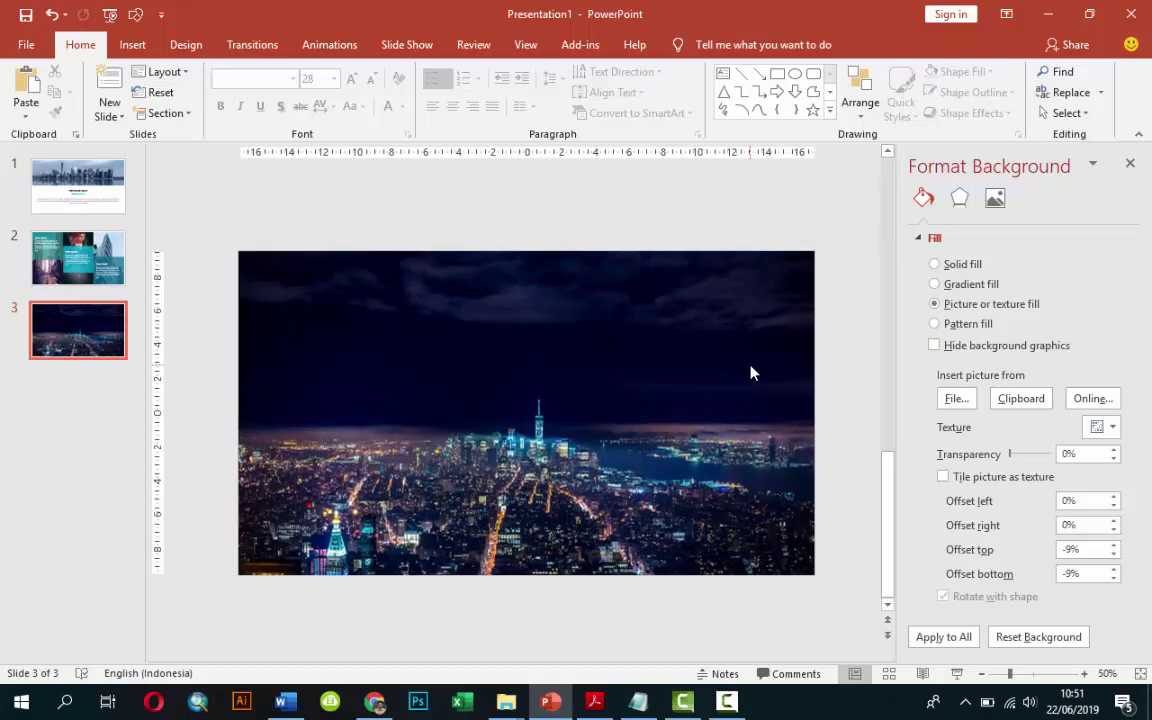
Draw a 19.05 × 33.87 cm rectangle spanning slide 3 corner to corner.
{"action": "left_click", "coordinate": [132, 44]}
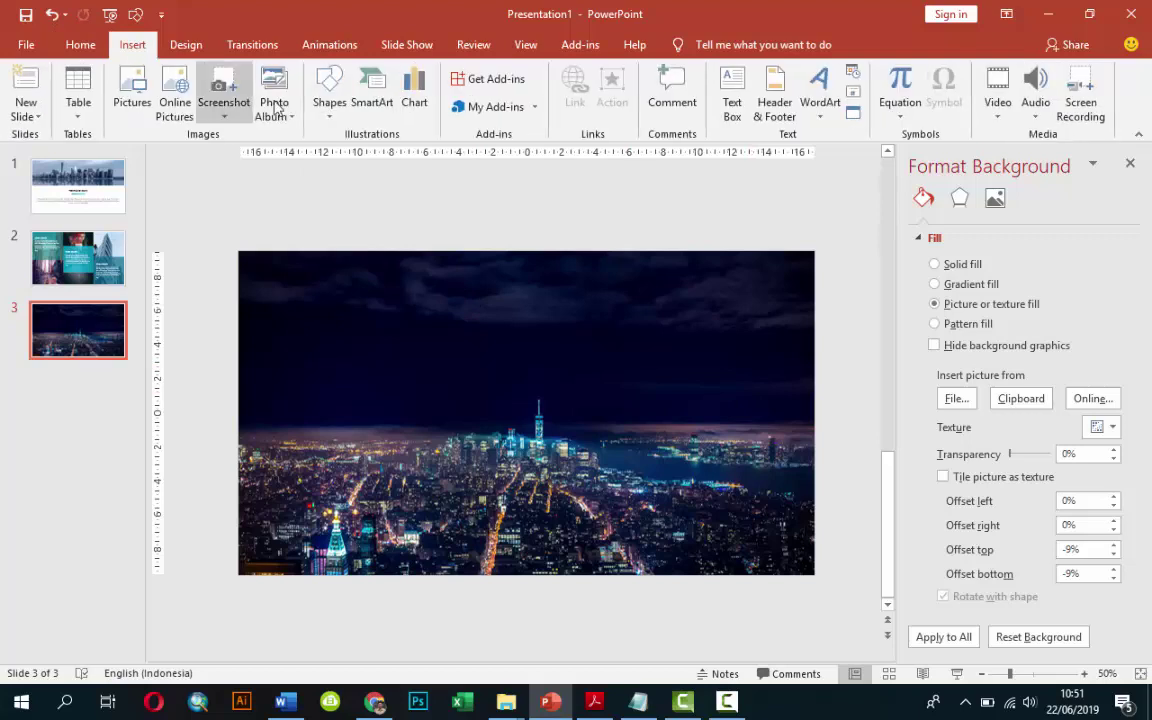
{"action": "left_click", "coordinate": [329, 95]}
{"action": "left_click", "coordinate": [375, 153]}
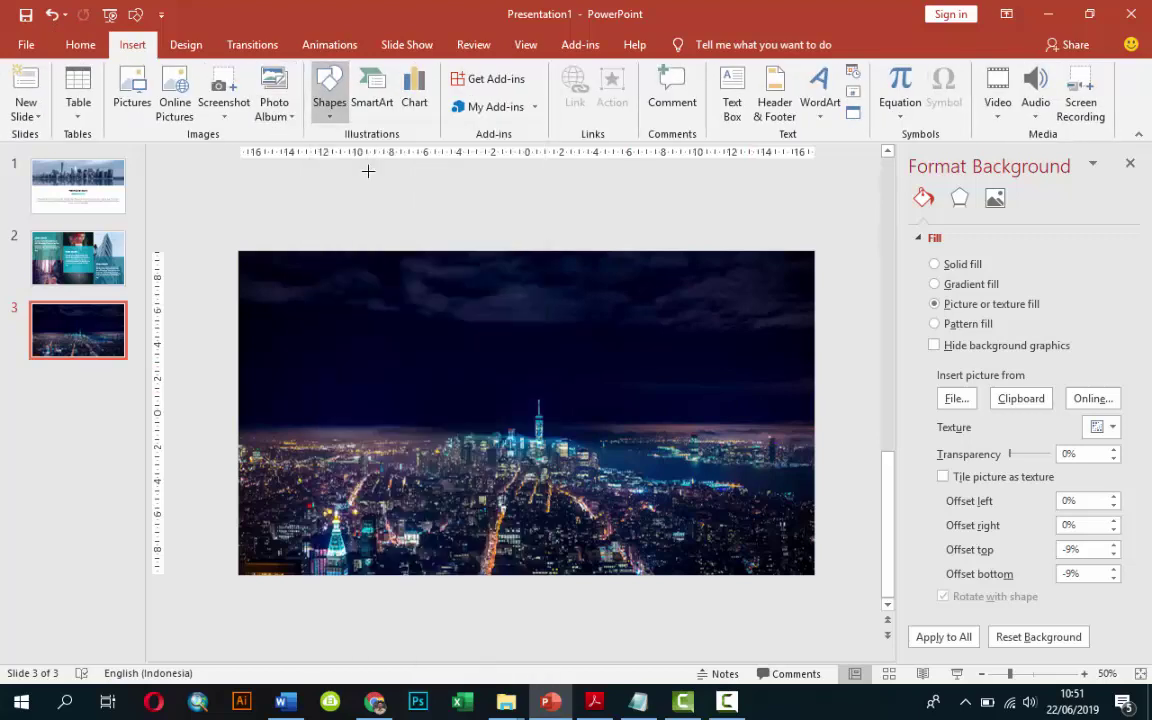
{"action": "left_click_drag", "start_coordinate": [237, 250], "coordinate": [815, 575]}
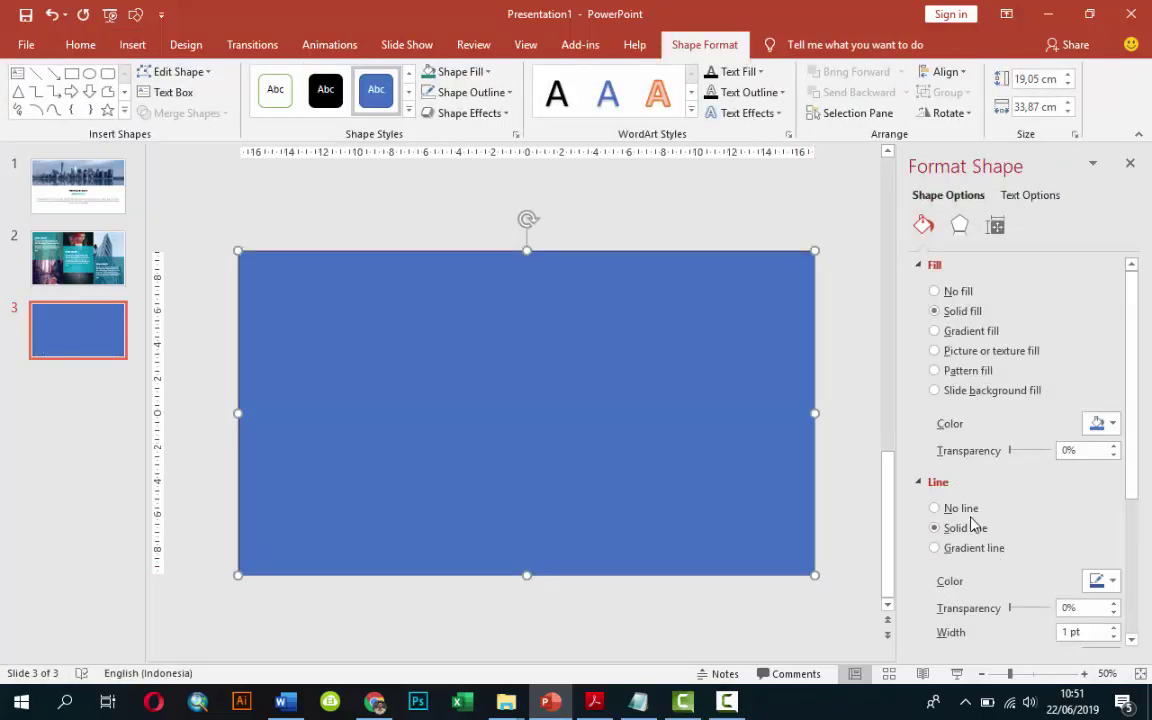
{"action": "left_click", "coordinate": [918, 482]}
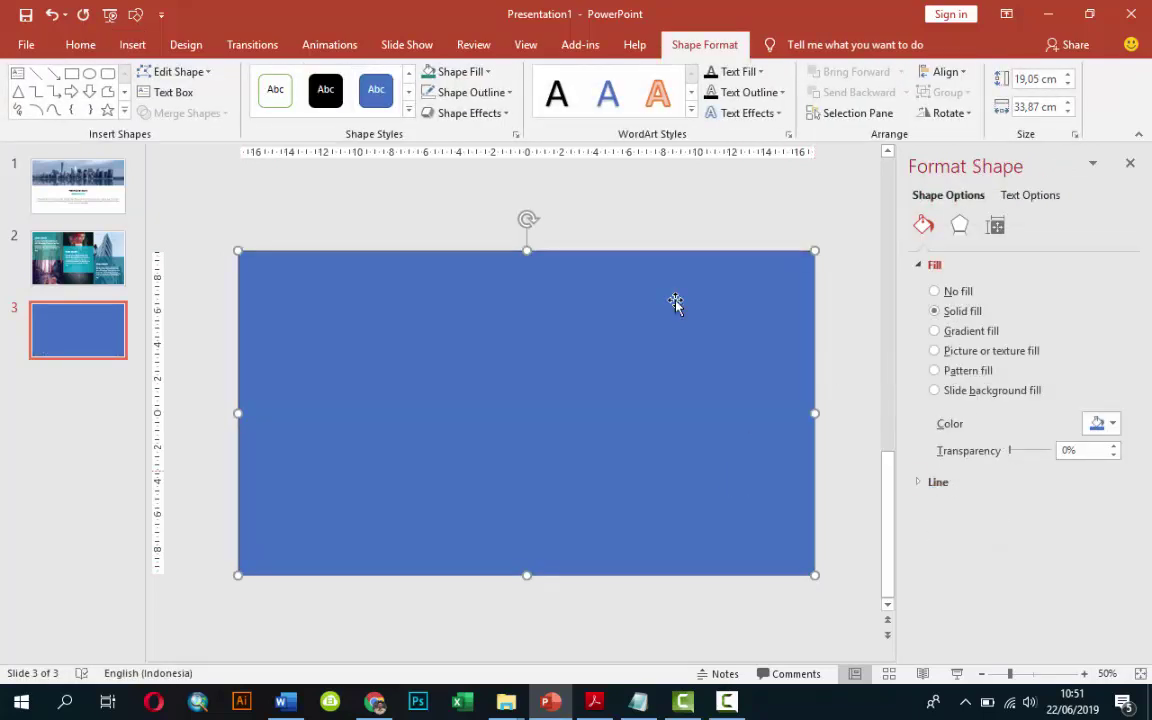
Switch the rectangle to a gradient fill with a semi-transparent dark navy right stop.
{"action": "left_click", "coordinate": [955, 333]}
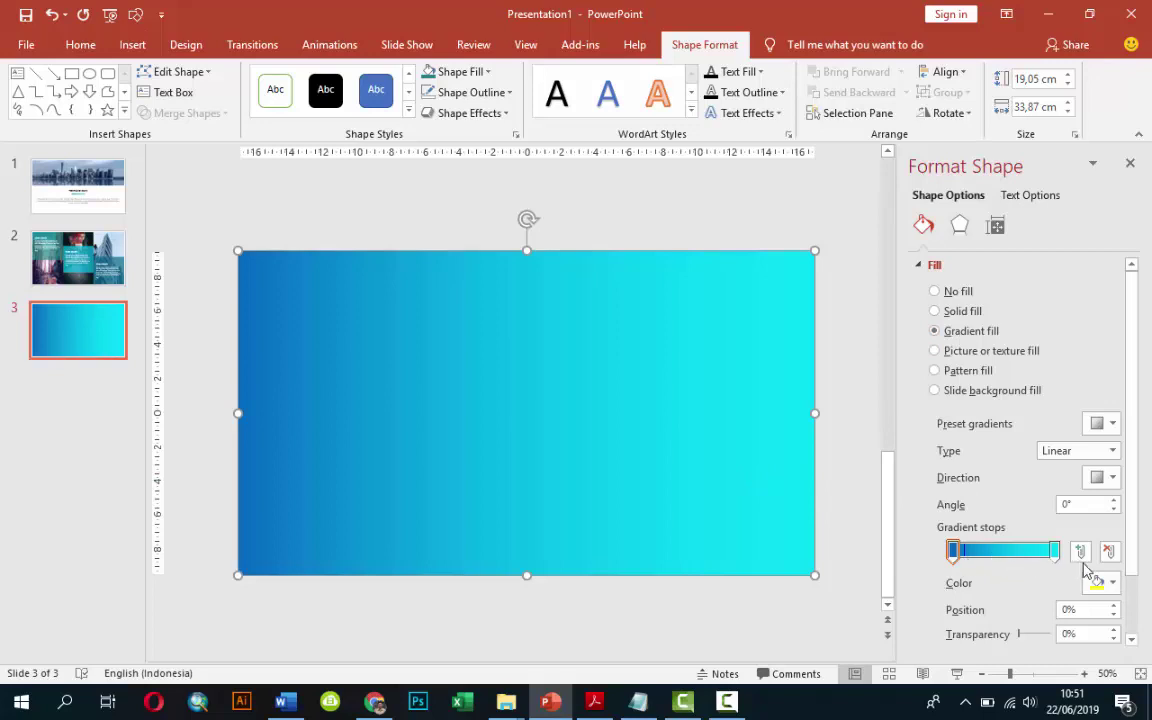
{"action": "left_click", "coordinate": [1054, 551]}
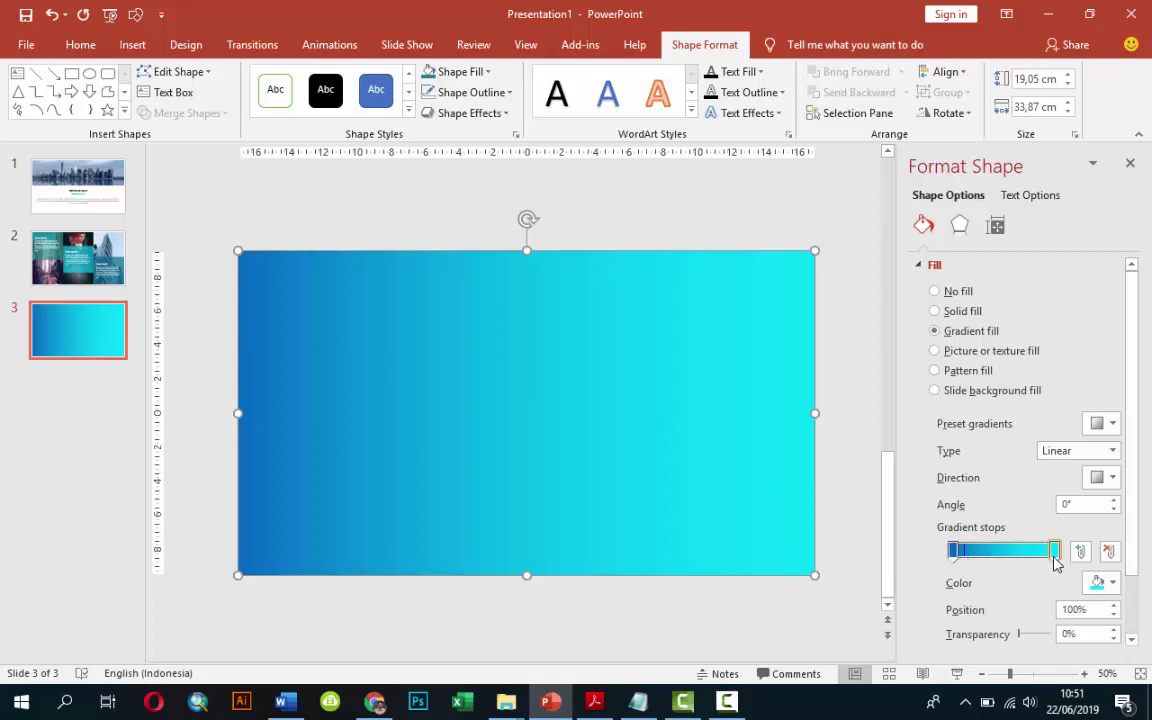
{"action": "left_click", "coordinate": [1097, 584]}
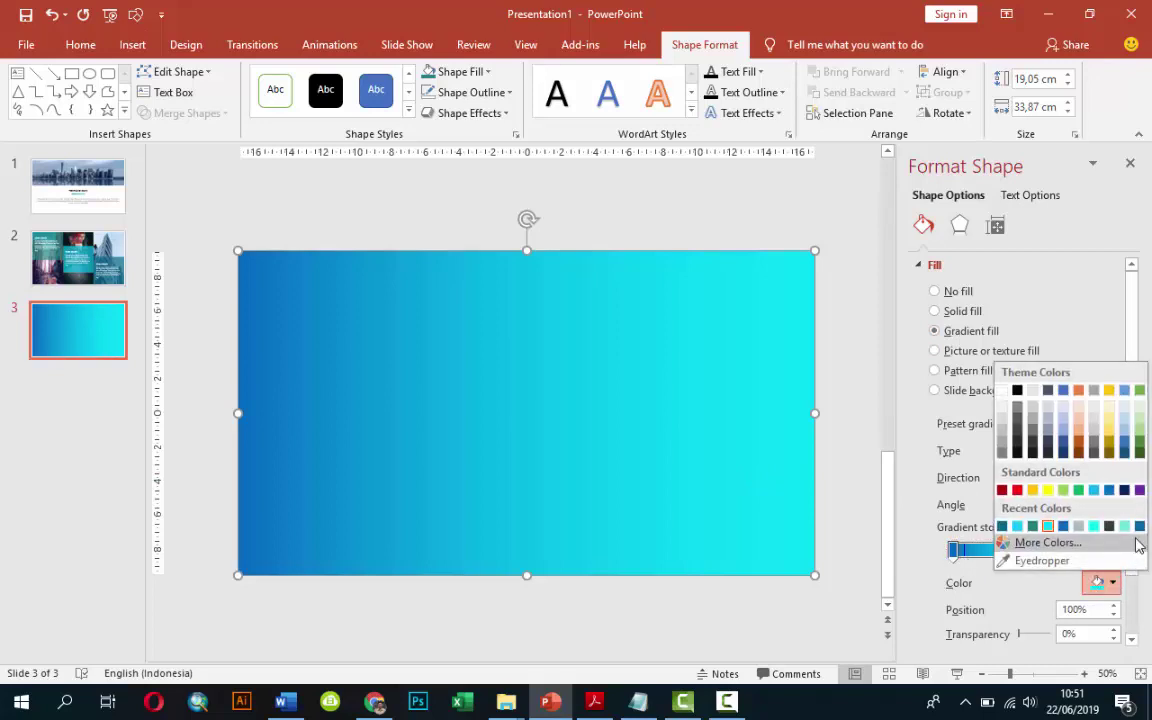
{"action": "left_click", "coordinate": [1124, 489]}
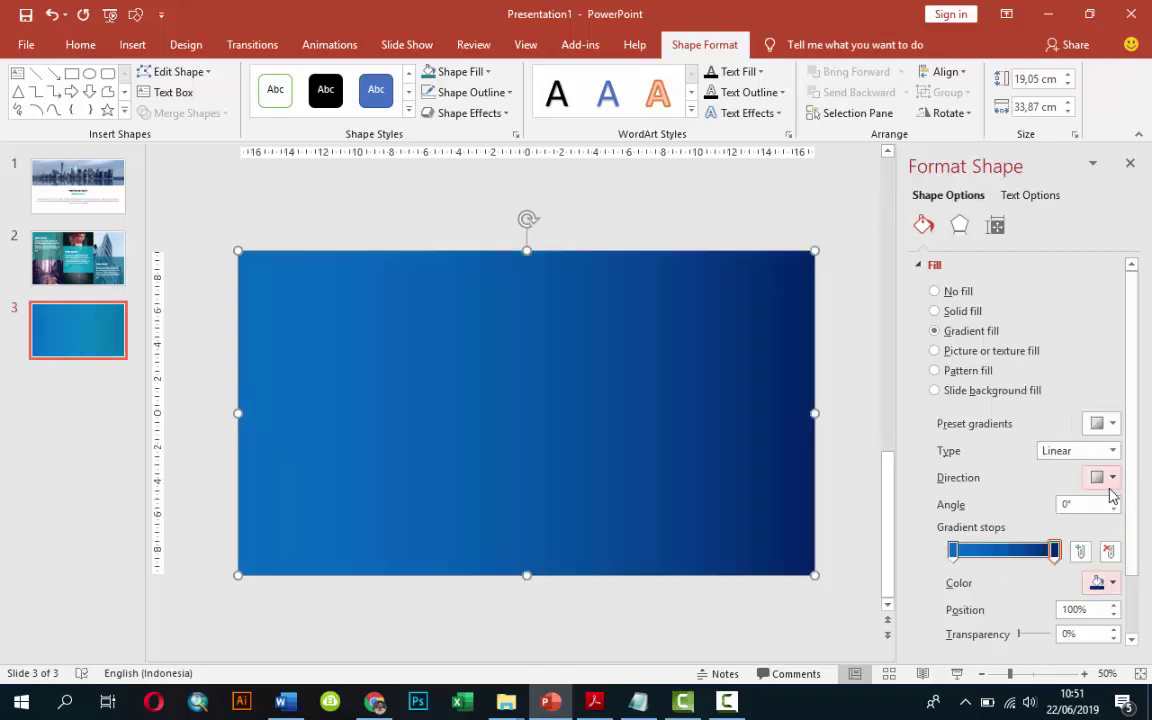
{"action": "left_click", "coordinate": [1020, 636]}
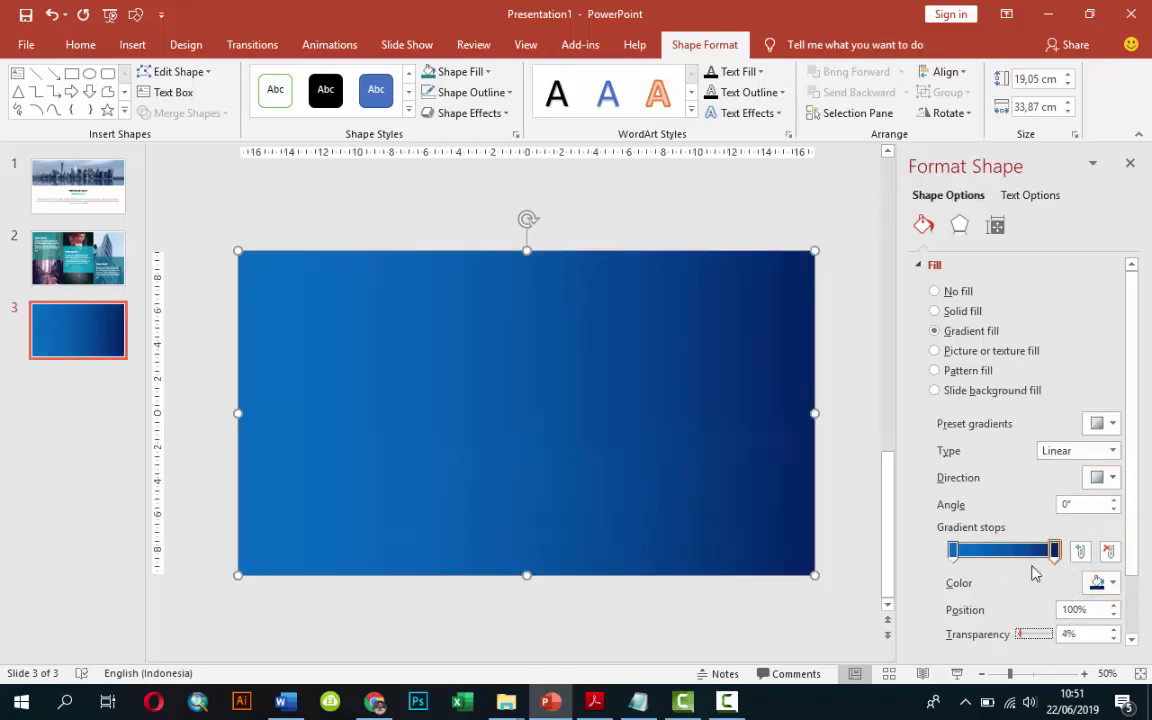
{"action": "left_click_drag", "start_coordinate": [1026, 640], "coordinate": [1030, 641]}
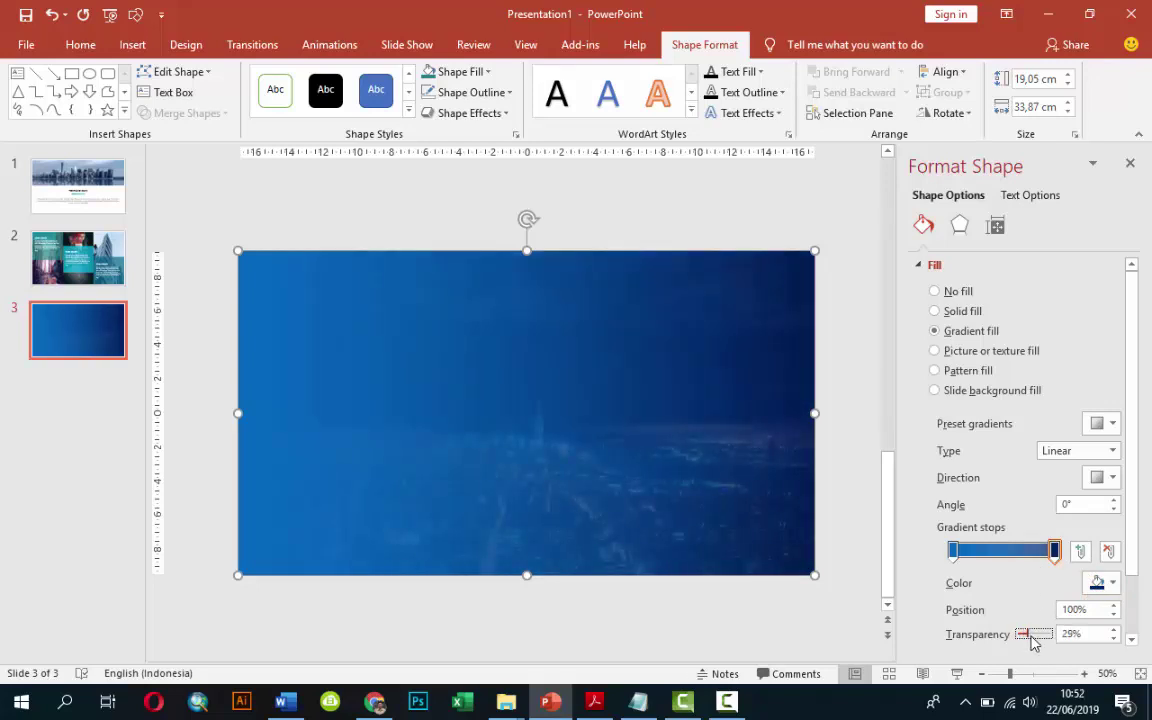
{"action": "left_click", "coordinate": [1114, 631]}
{"action": "left_click", "coordinate": [1114, 631]}
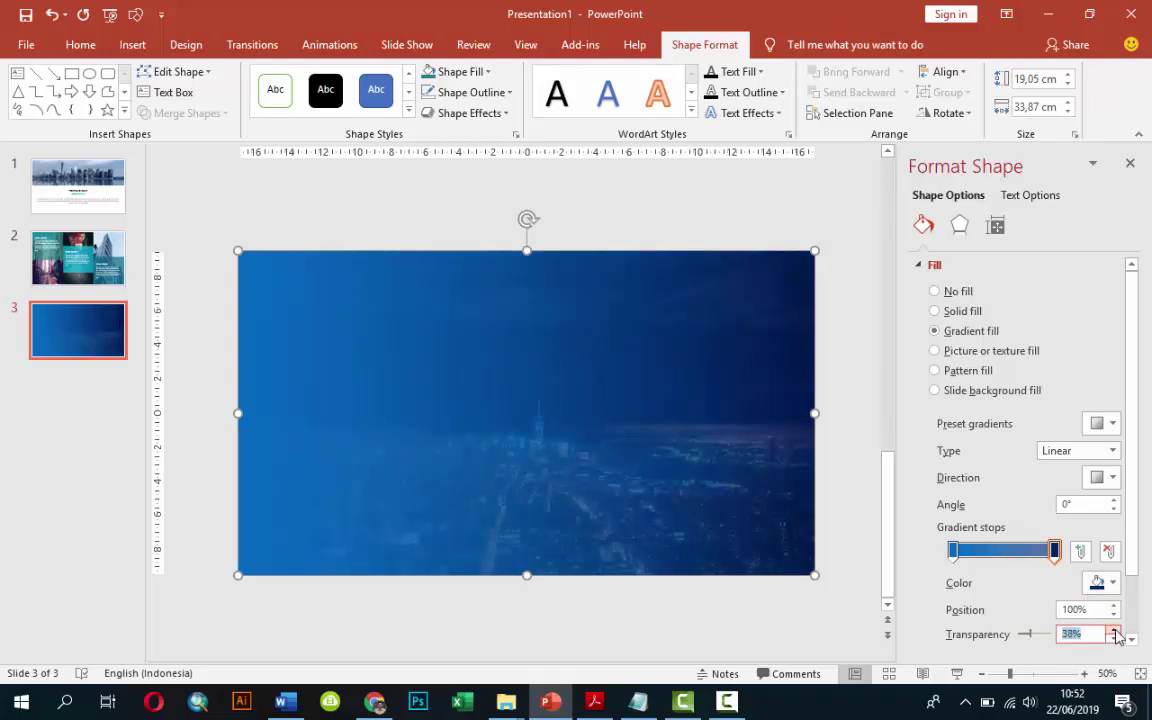
Make the left gradient stop bright cyan at roughly 40% transparency.
{"action": "left_click", "coordinate": [952, 551]}
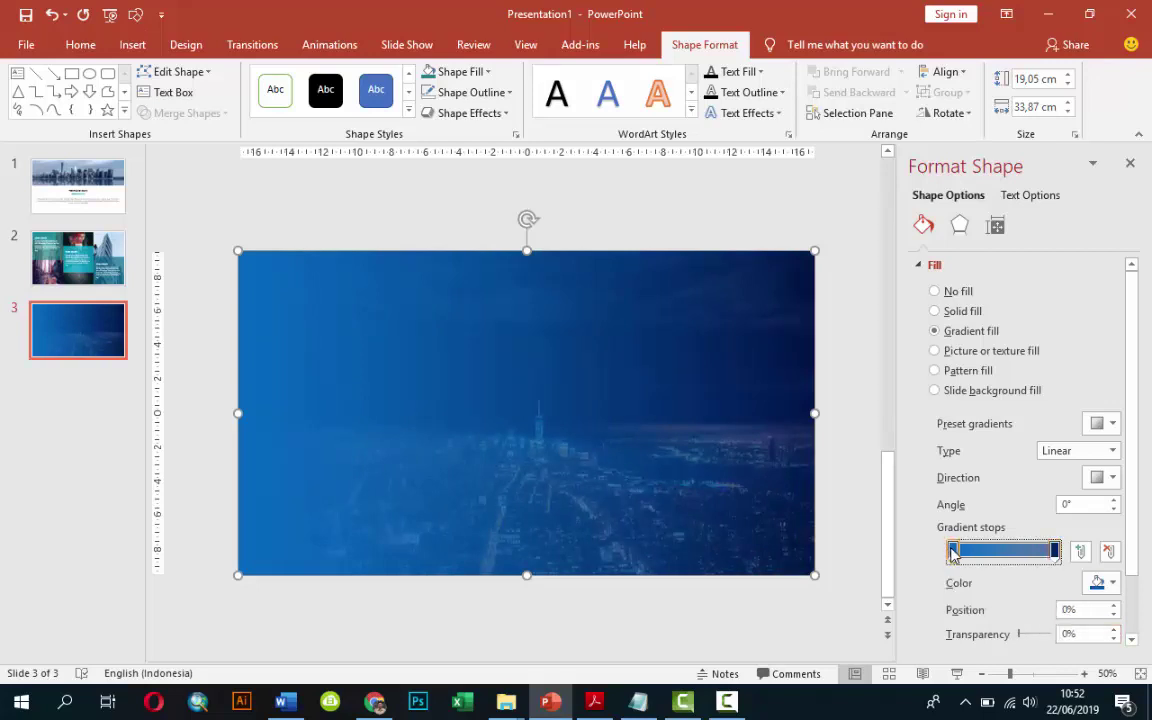
{"action": "left_click", "coordinate": [1097, 584]}
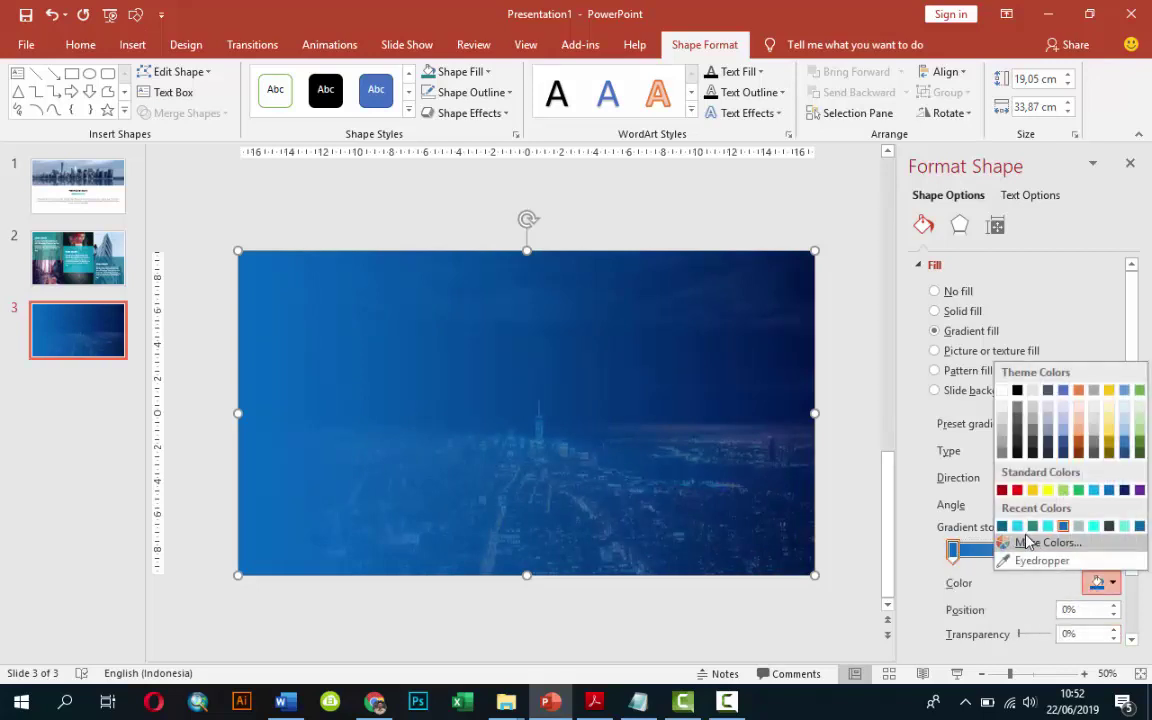
{"action": "left_click", "coordinate": [1017, 526]}
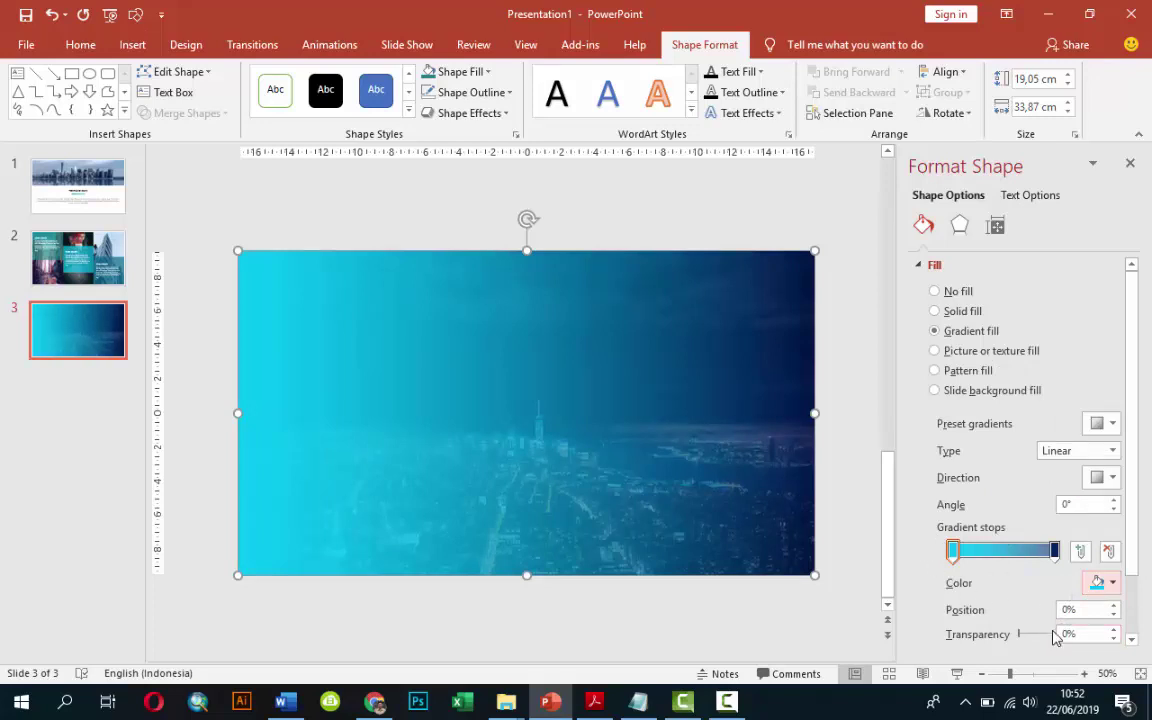
{"action": "left_click_drag", "start_coordinate": [1021, 639], "coordinate": [1033, 640]}
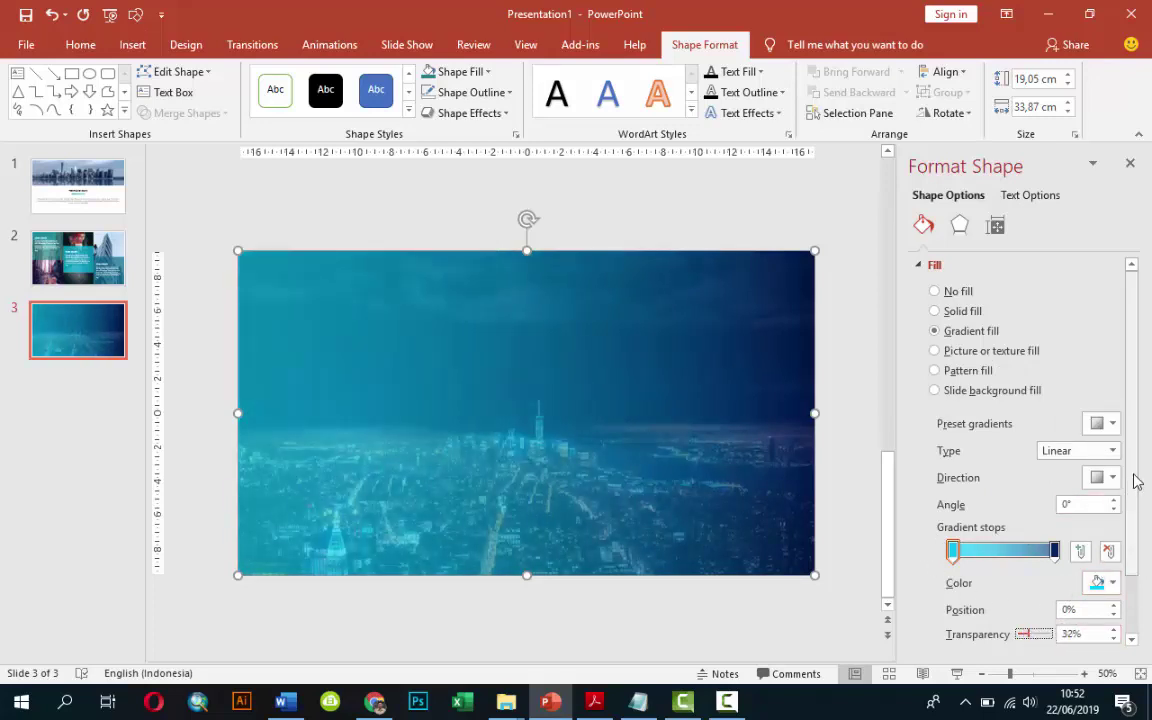
{"action": "scroll", "coordinate": [1134, 478], "scroll_direction": "down", "scroll_amount": 2}
{"action": "left_click", "coordinate": [1112, 556]}
{"action": "type", "text": "40"}
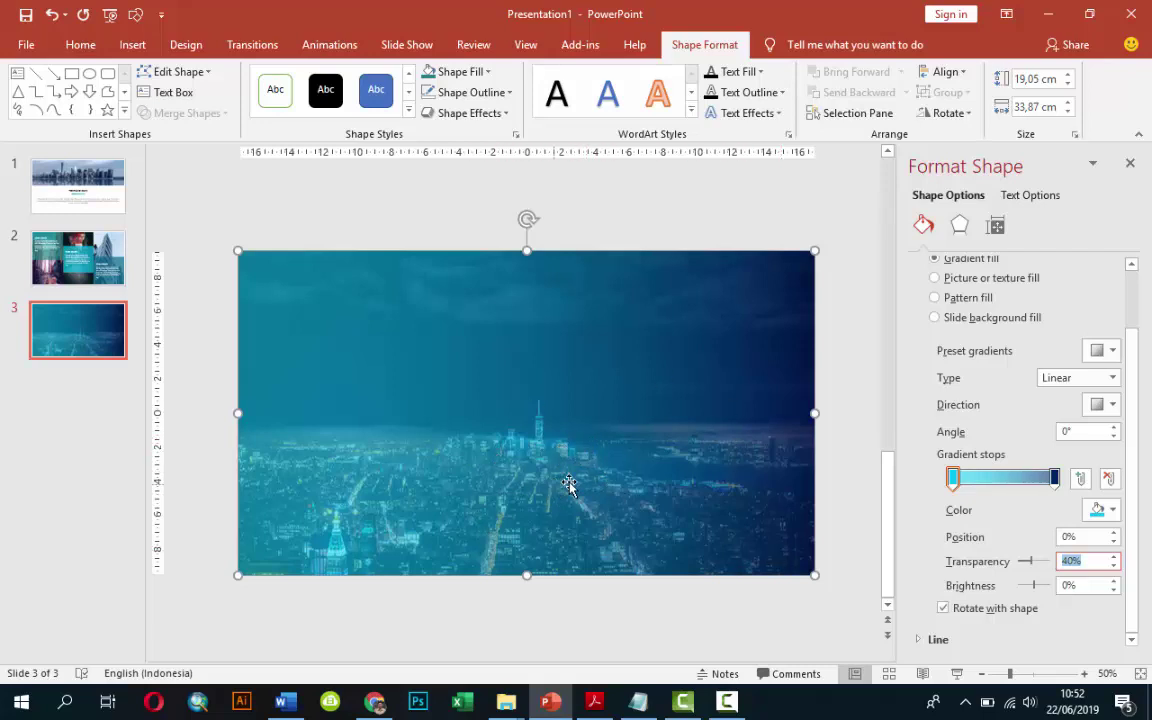
Try a 315° diagonal gradient direction, then set it back to horizontal 0°.
{"action": "left_click", "coordinate": [1104, 406]}
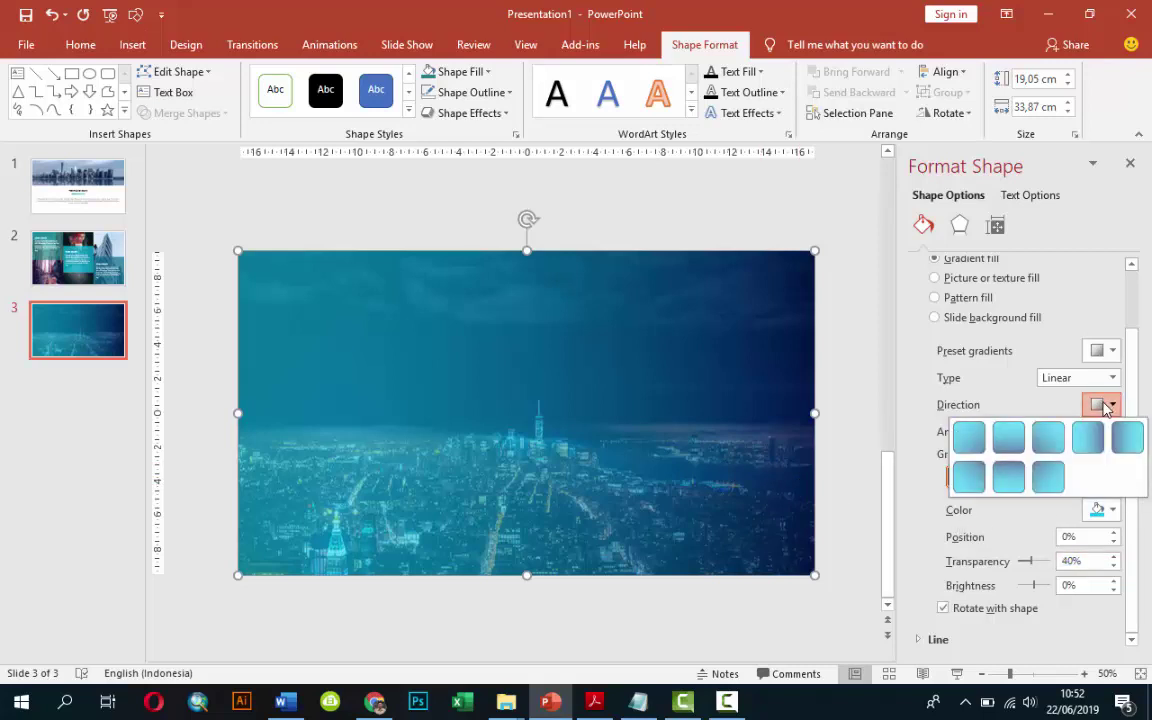
{"action": "left_click", "coordinate": [966, 474]}
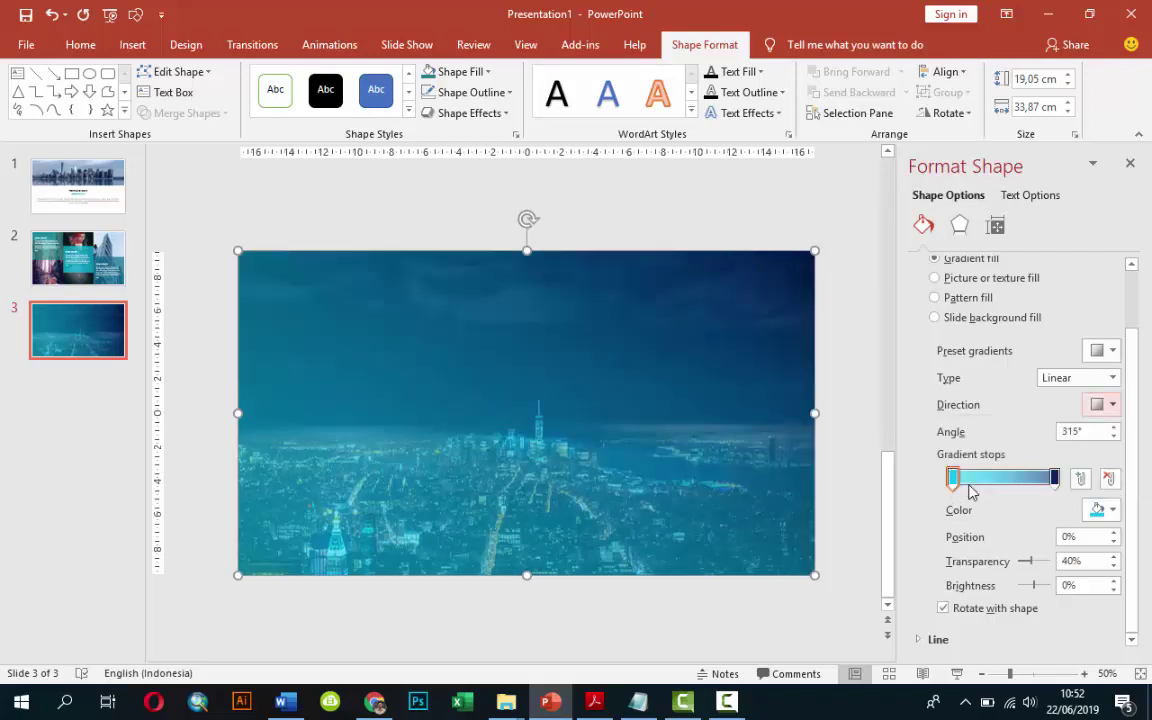
{"action": "left_click", "coordinate": [1110, 406]}
{"action": "left_click", "coordinate": [1090, 437]}
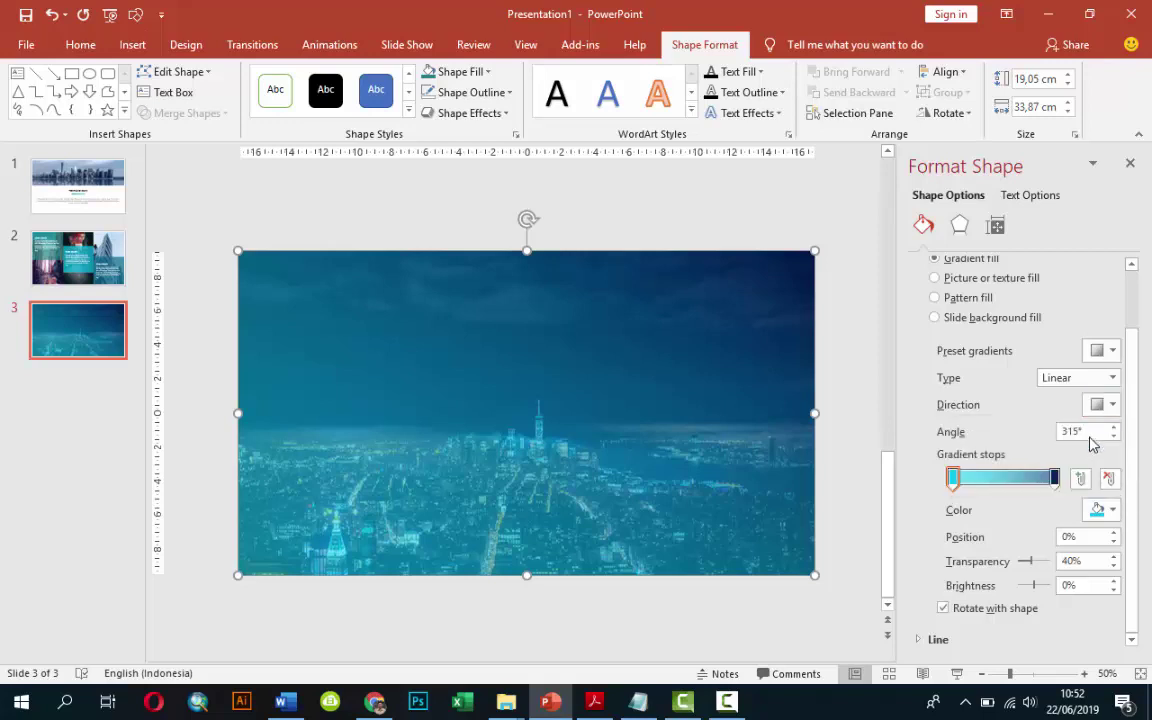
{"action": "left_click", "coordinate": [208, 252]}
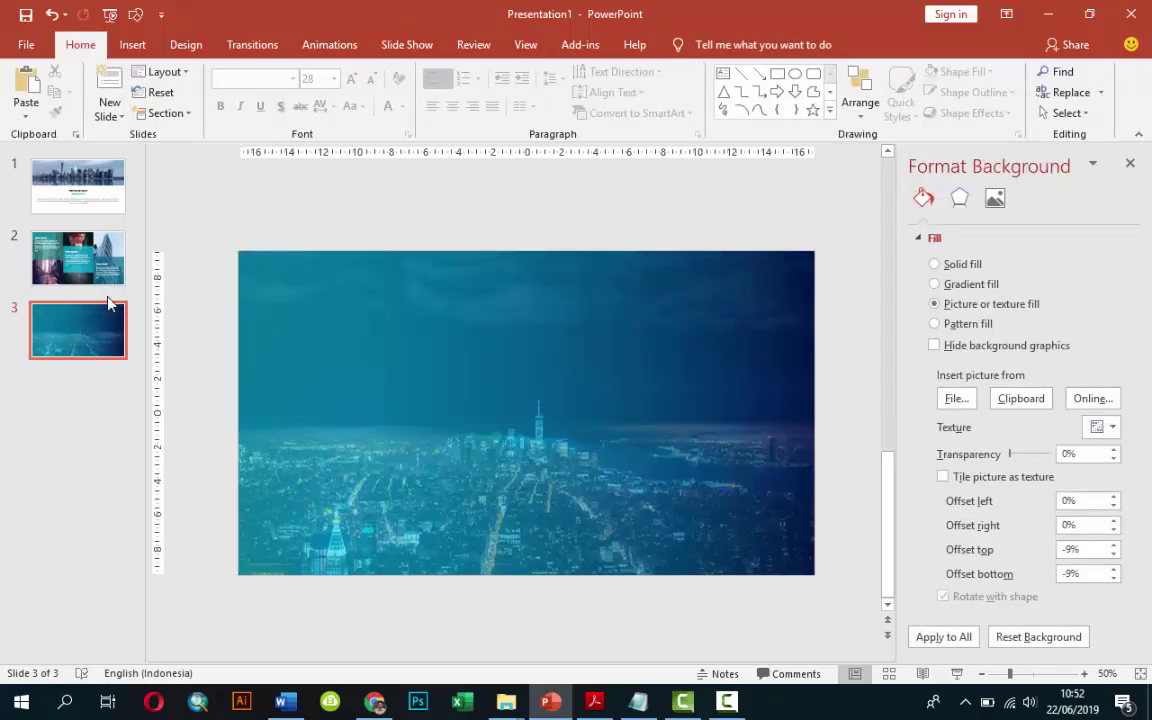
Copy the TENTANG KAMI heading from slide 1 to slide 3, make it white and move it to the top.
{"action": "left_click", "coordinate": [91, 206]}
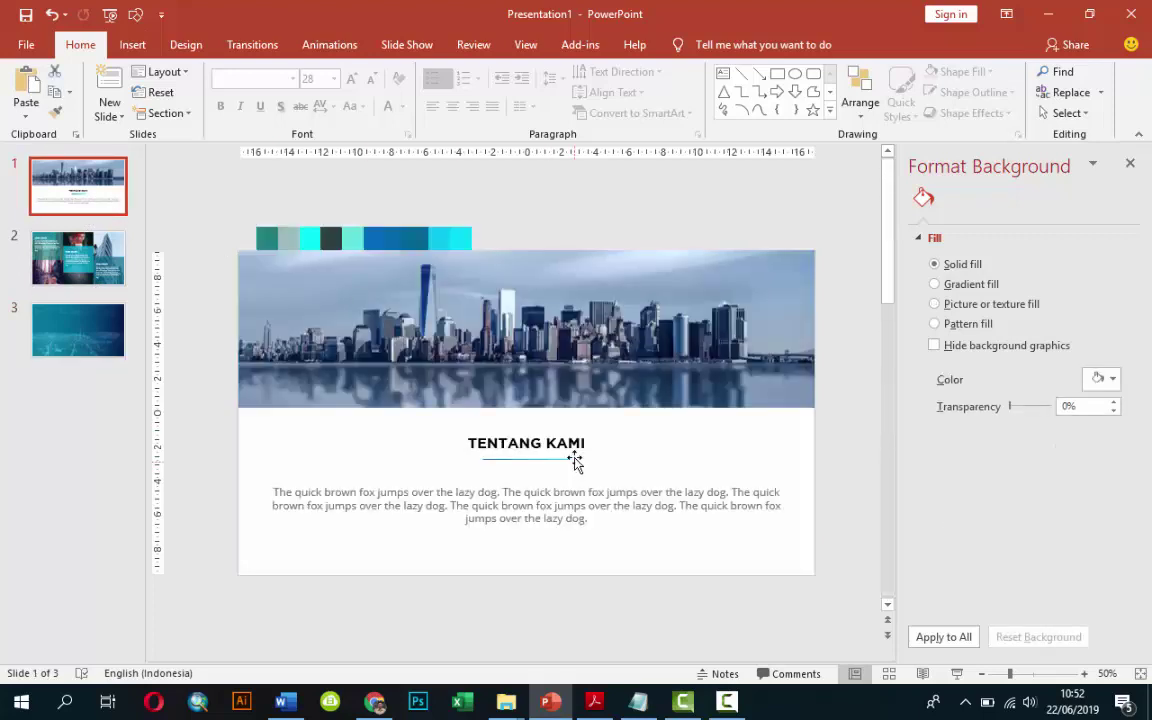
{"action": "left_click", "coordinate": [555, 440]}
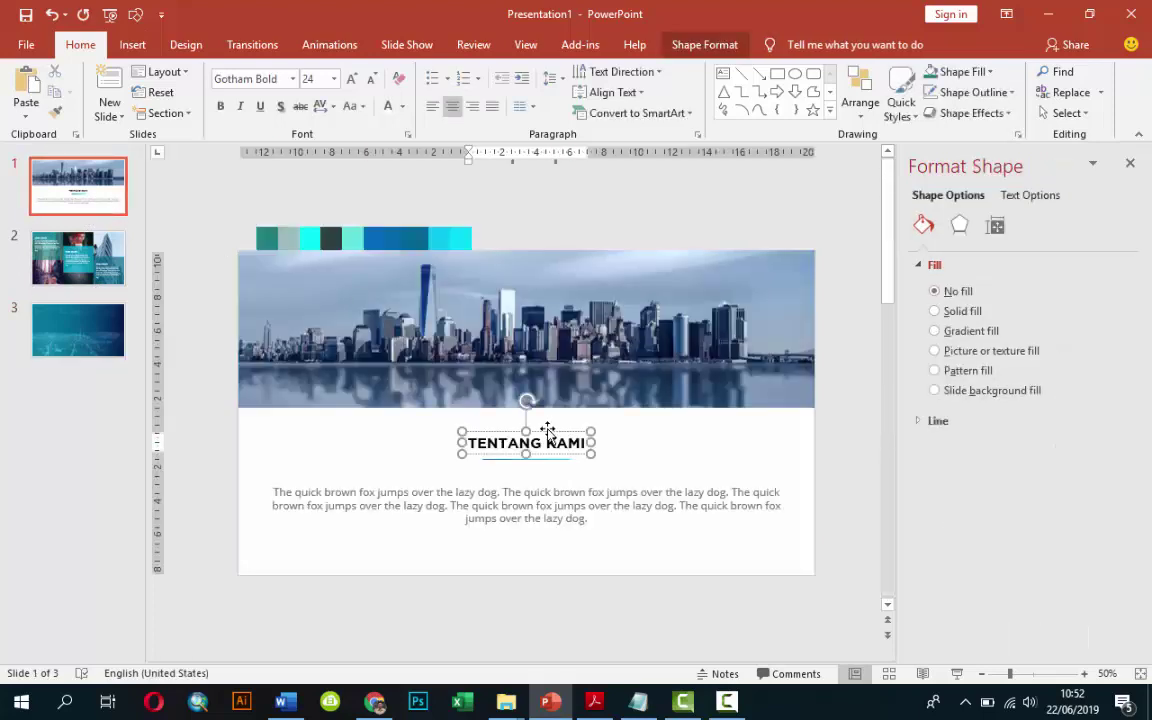
{"action": "left_click", "coordinate": [548, 430]}
{"action": "left_click", "coordinate": [92, 327]}
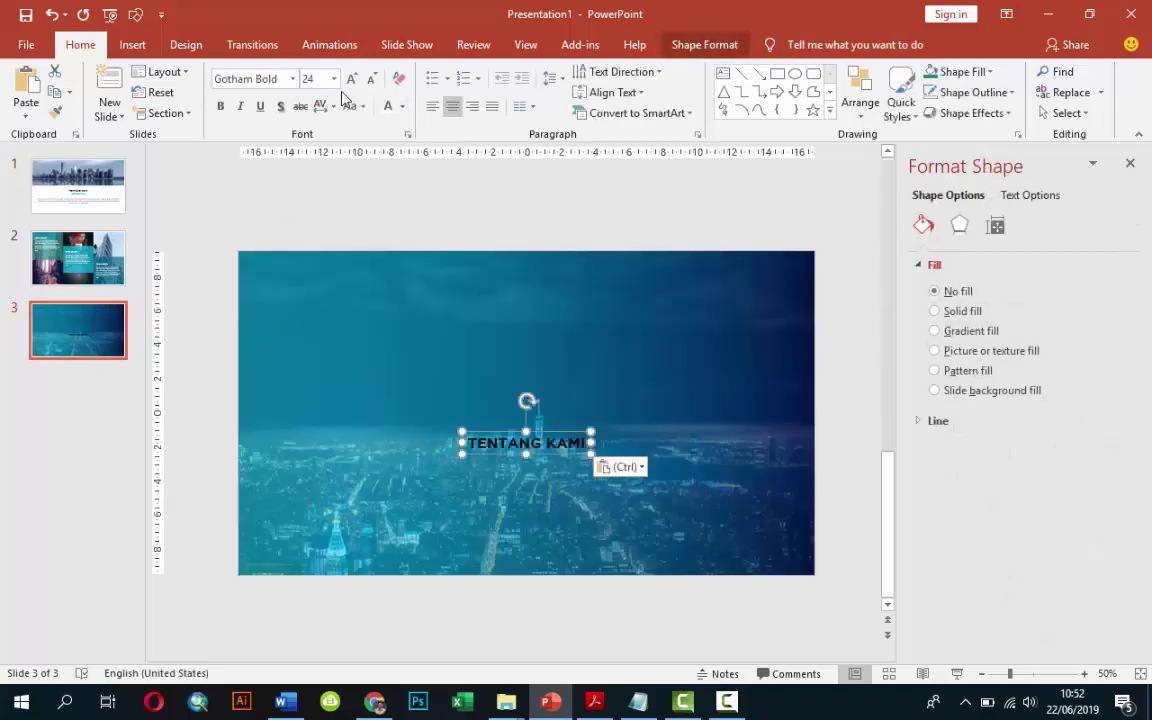
{"action": "left_click", "coordinate": [389, 110]}
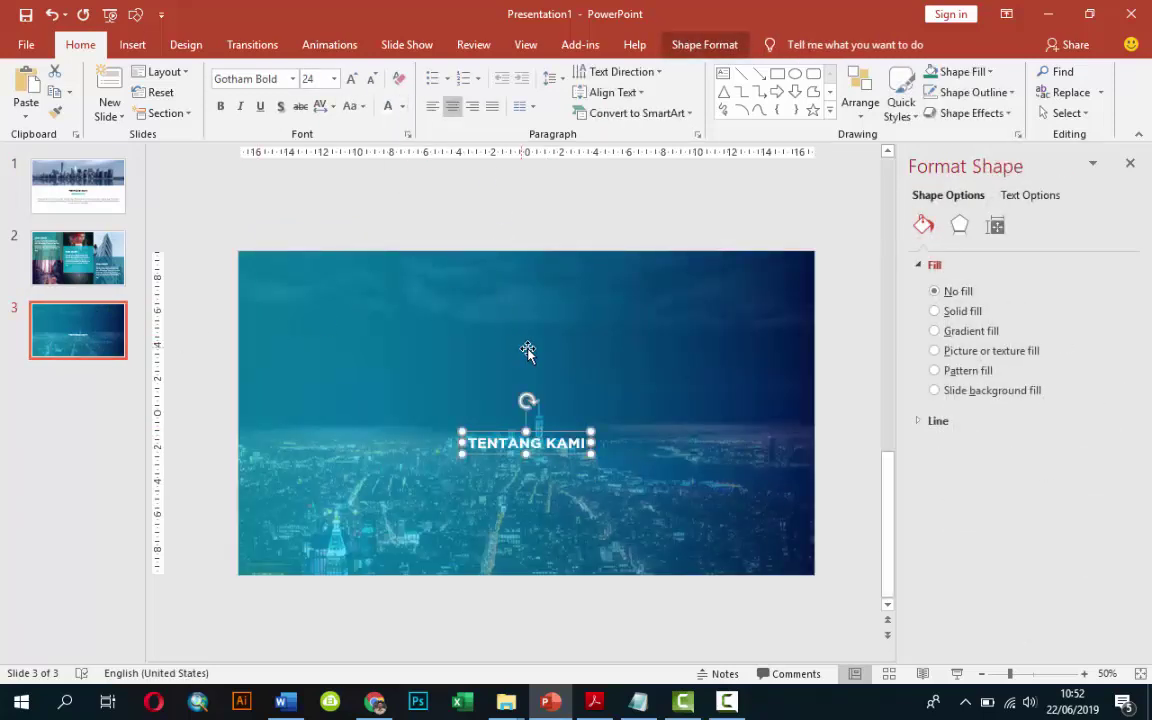
{"action": "left_click_drag", "start_coordinate": [554, 432], "coordinate": [554, 299]}
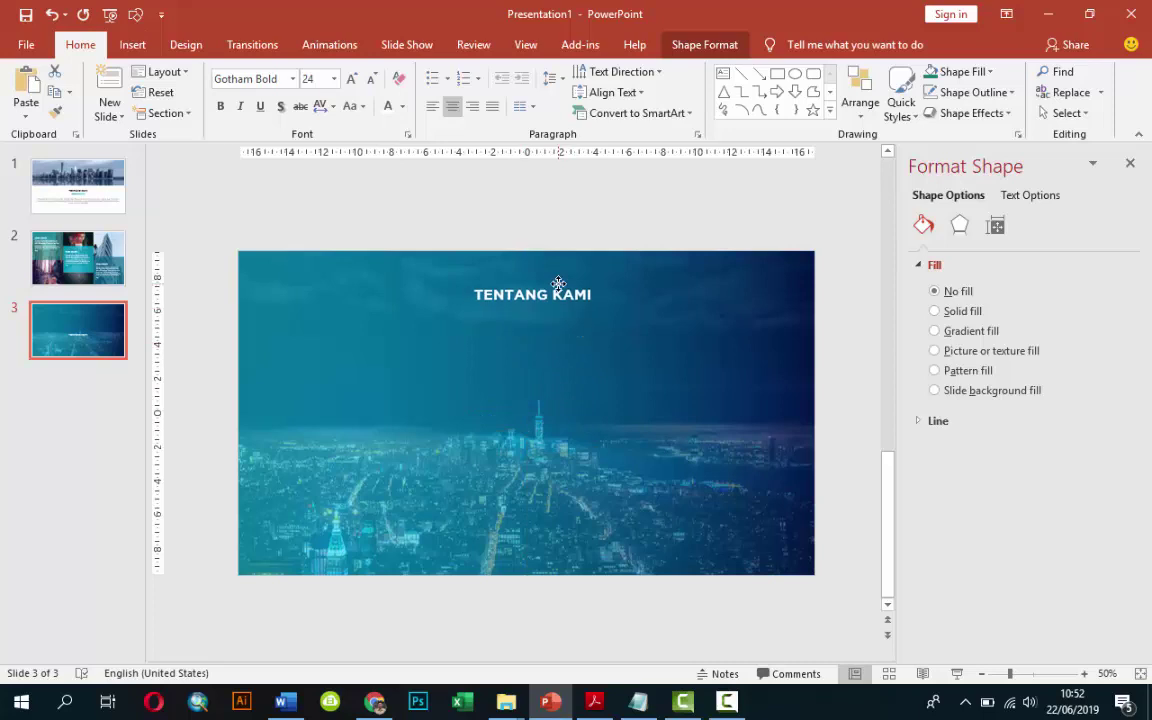
Replace the word TENTANG with KENAPA so the heading reads KENAPA KAMI.
{"action": "left_click", "coordinate": [503, 311]}
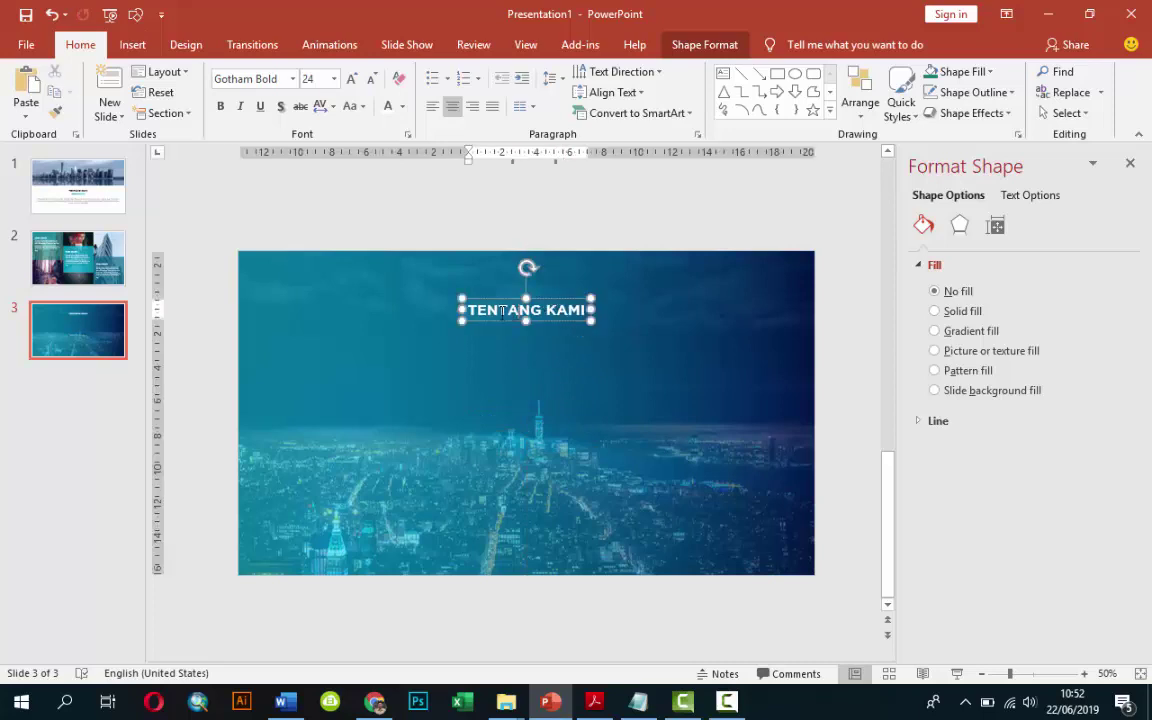
{"action": "left_click_drag", "start_coordinate": [468, 310], "coordinate": [542, 310]}
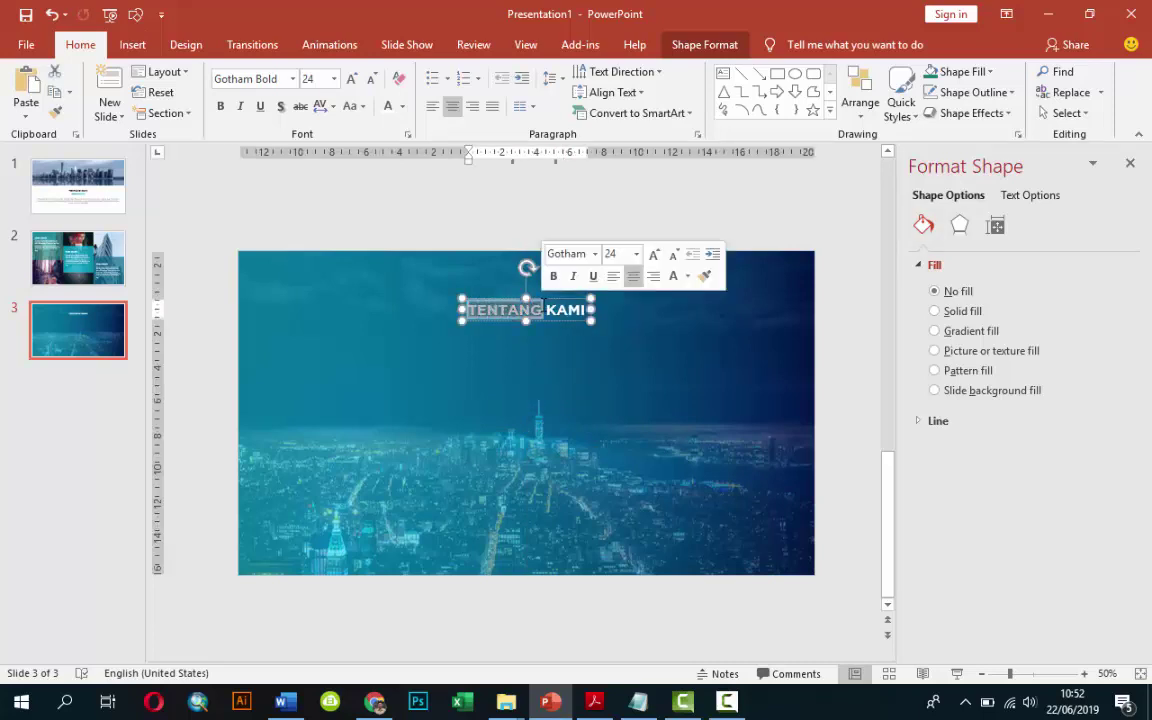
{"action": "type", "text": "KW"}
{"action": "key", "text": "BackSpace"}
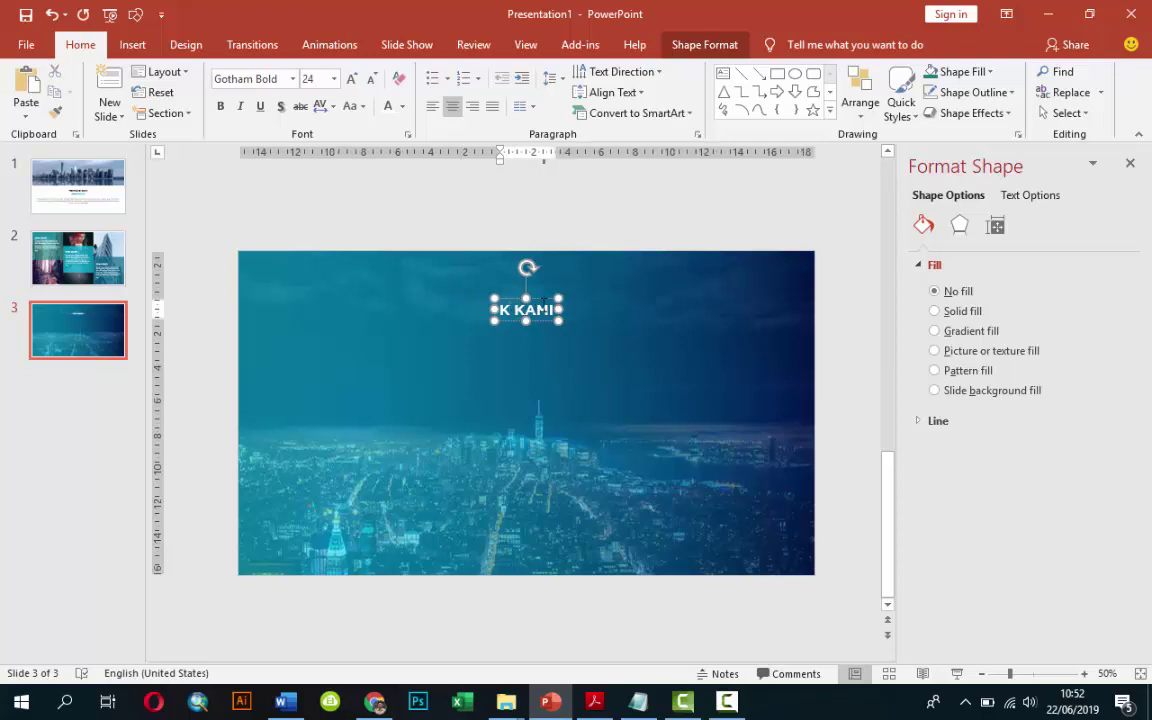
{"action": "type", "text": "ENAPA"}
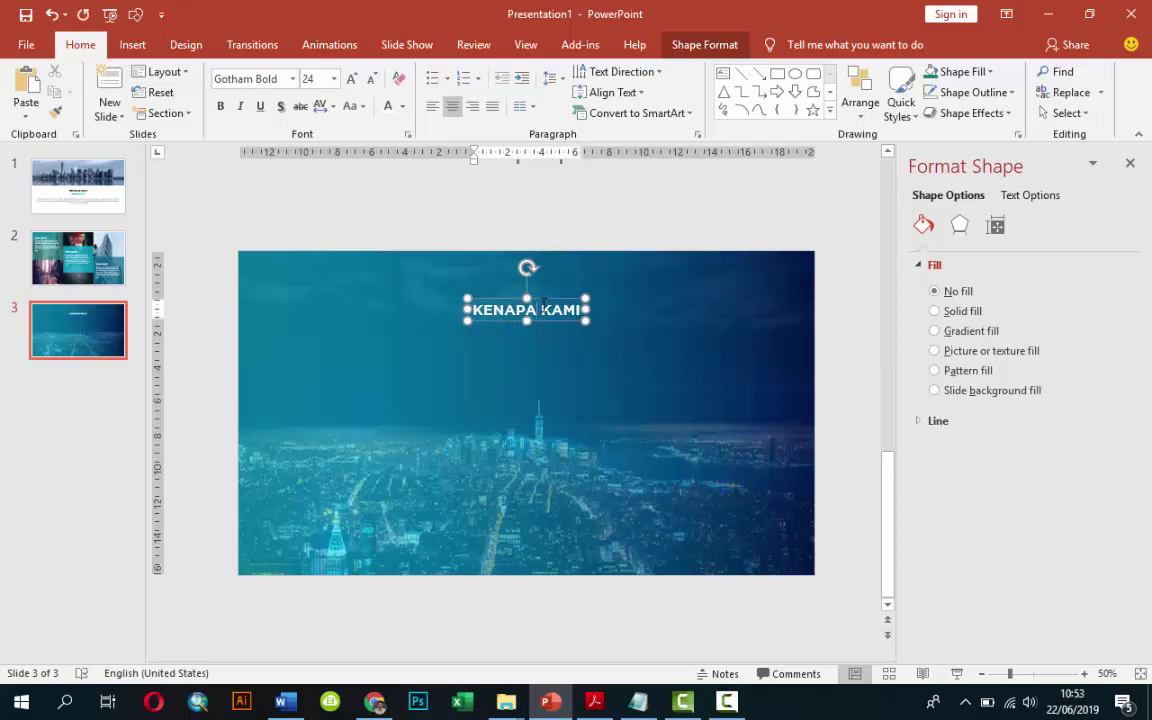
Set the gradient underline under TENTANG KAMI on slide 1 to a 4 pt line width.
{"action": "left_click", "coordinate": [78, 186]}
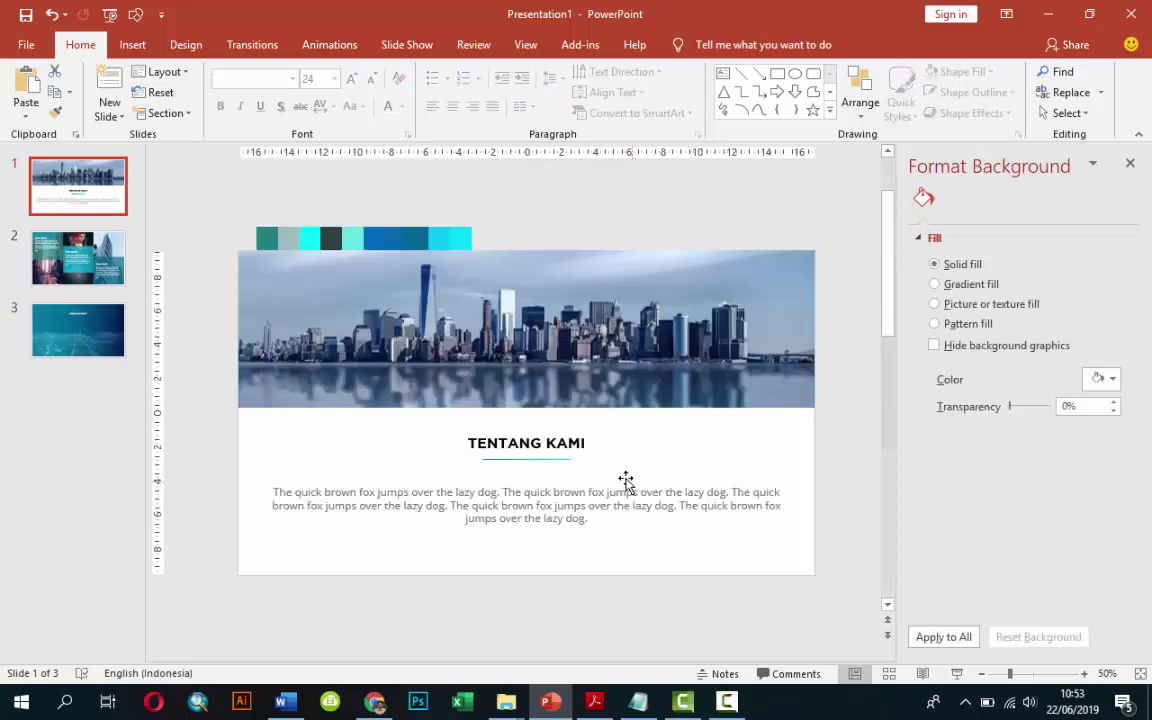
{"action": "left_click", "coordinate": [549, 462]}
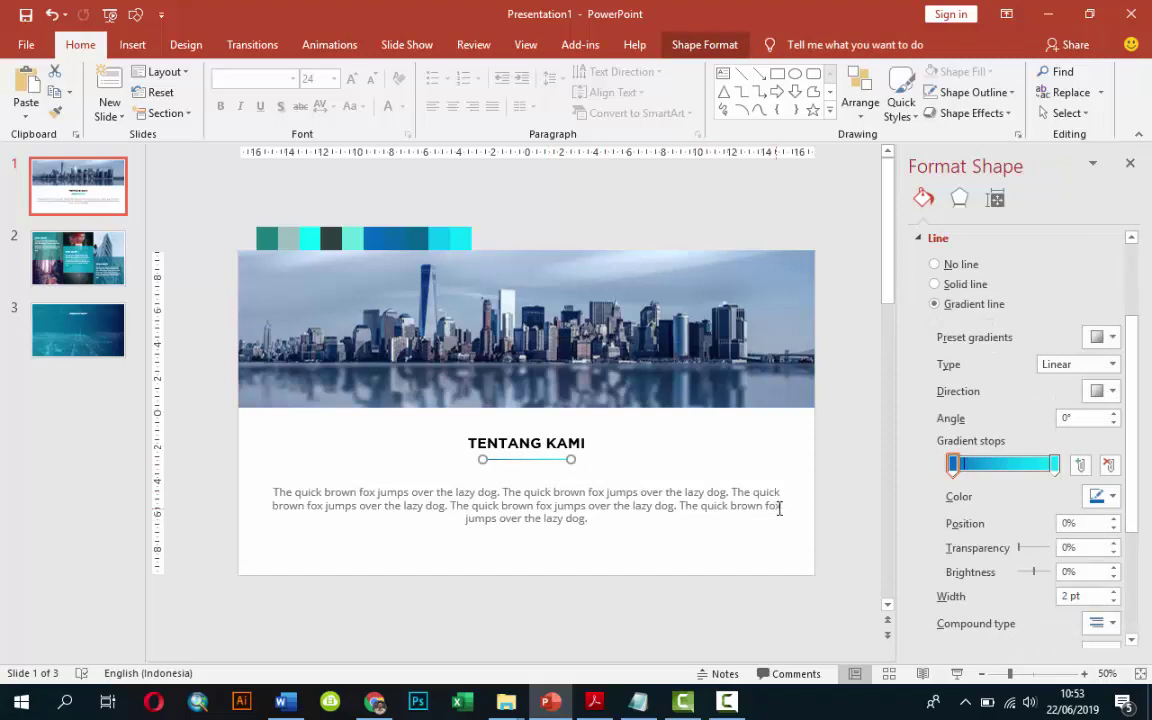
{"action": "triple_click", "coordinate": [1075, 596]}
{"action": "type", "text": "4"}
{"action": "key", "text": "Return"}
Paste the underline onto slide 3 just below the KENAPA KAMI heading.
{"action": "left_click", "coordinate": [100, 330]}
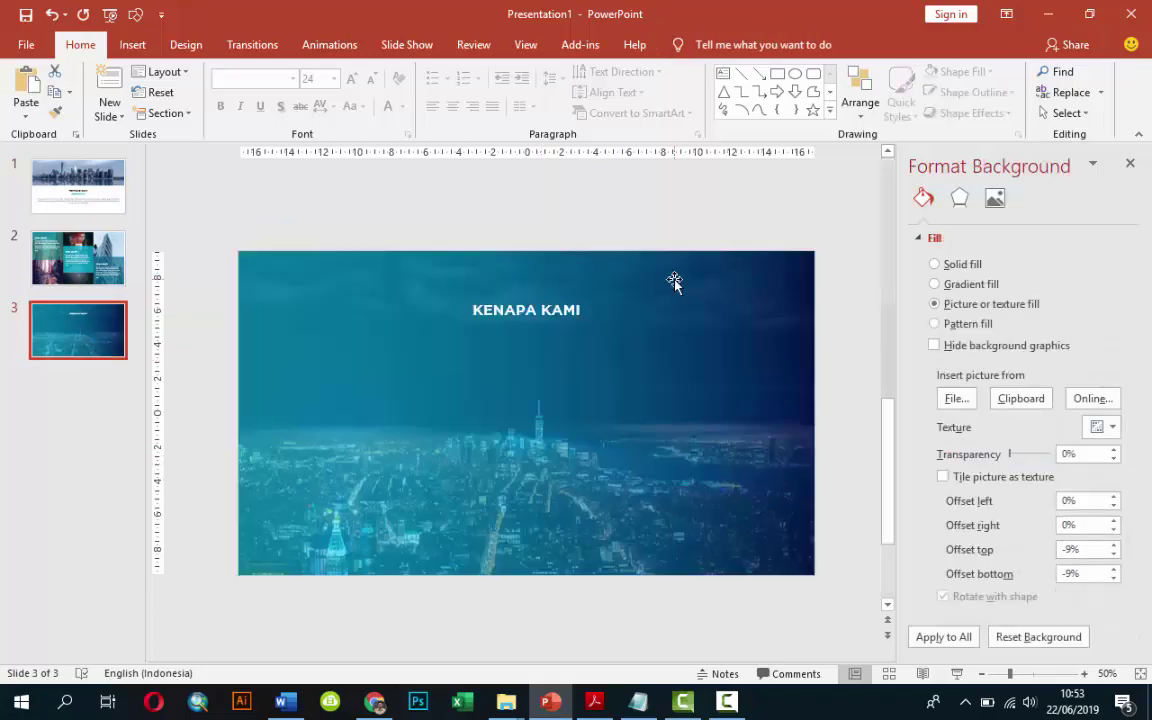
{"action": "key", "text": "ctrl+v"}
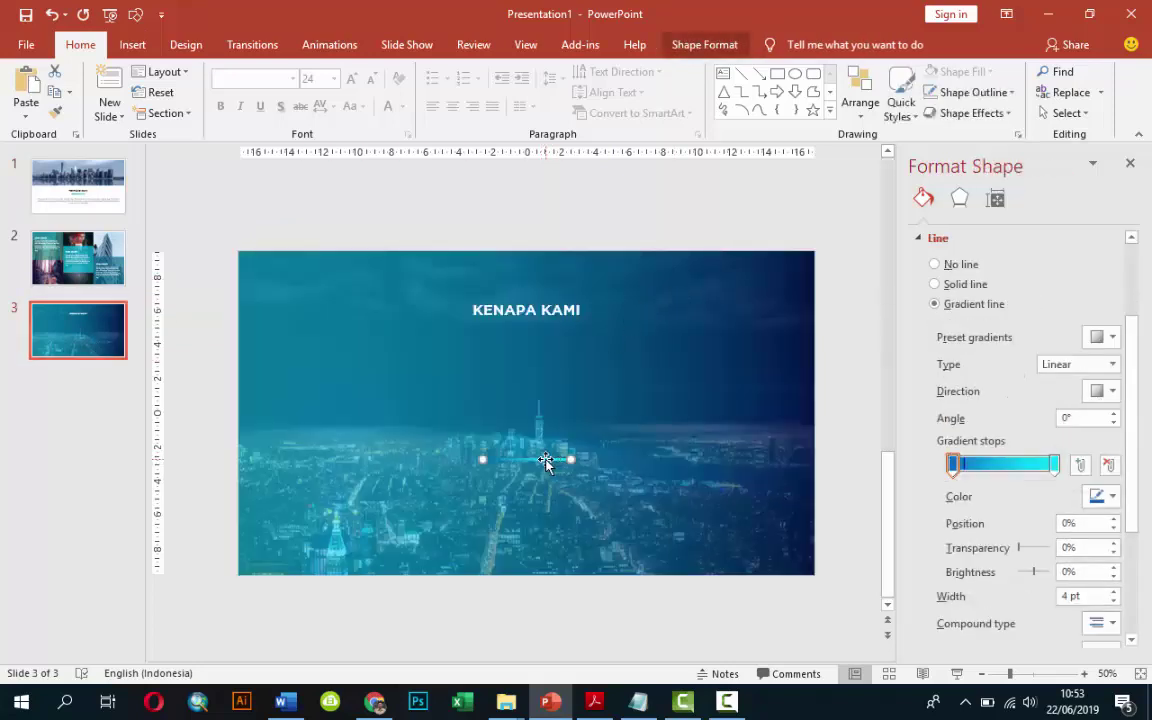
{"action": "mouse_move", "coordinate": [548, 463]}
{"action": "left_mouse_down"}
{"action": "mouse_move", "coordinate": [571, 360]}
{"action": "mouse_move", "coordinate": [541, 325]}
{"action": "left_mouse_up"}
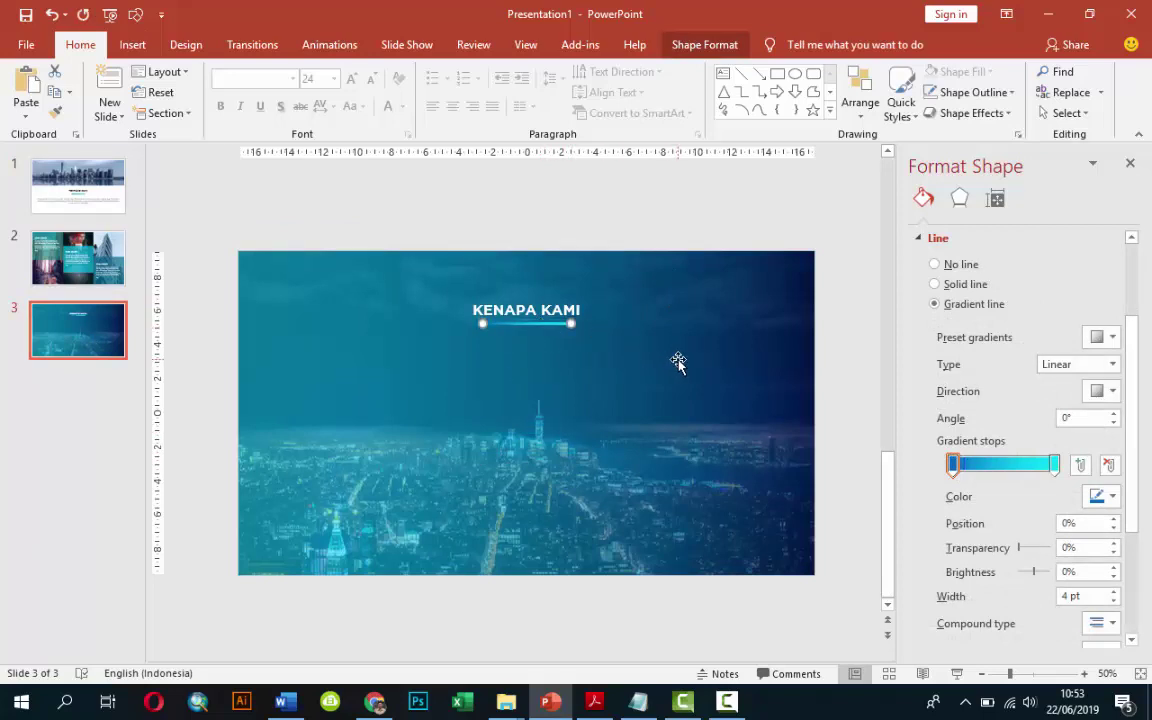
{"action": "left_click", "coordinate": [607, 213]}
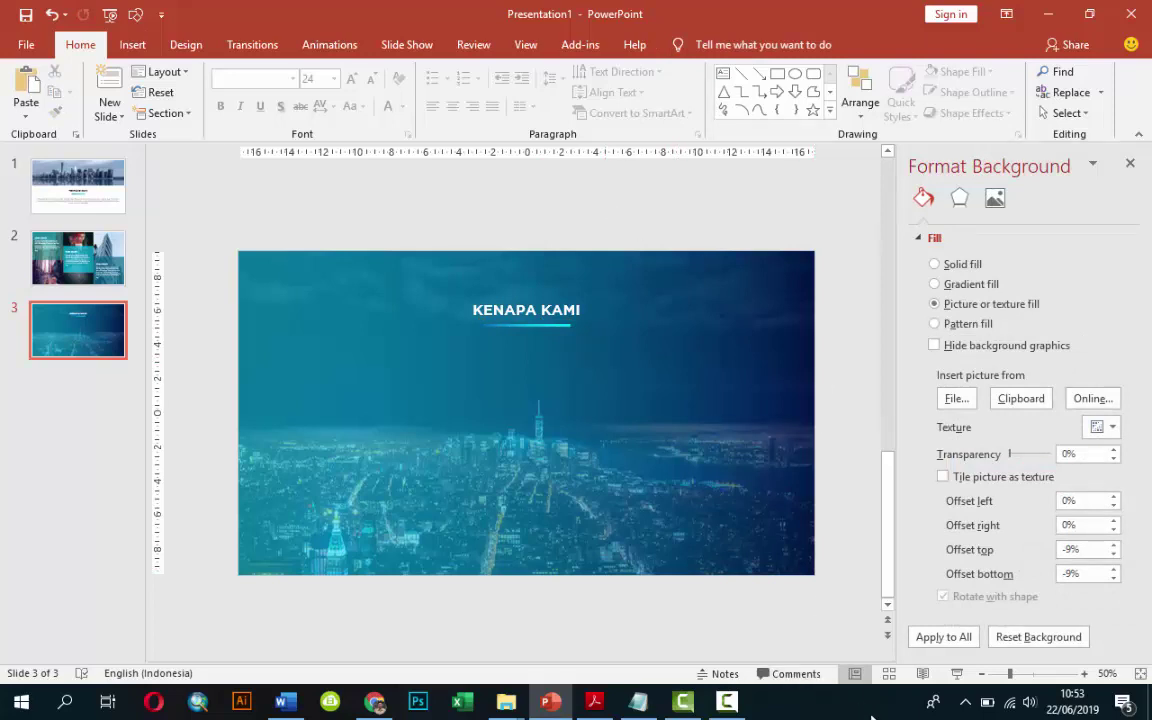
{"action": "left_click", "coordinate": [727, 701]}
{"action": "left_click", "coordinate": [1064, 625]}
Draw a small square rectangle on the left side of slide 3.
{"action": "left_click", "coordinate": [132, 44]}
{"action": "left_click", "coordinate": [329, 90]}
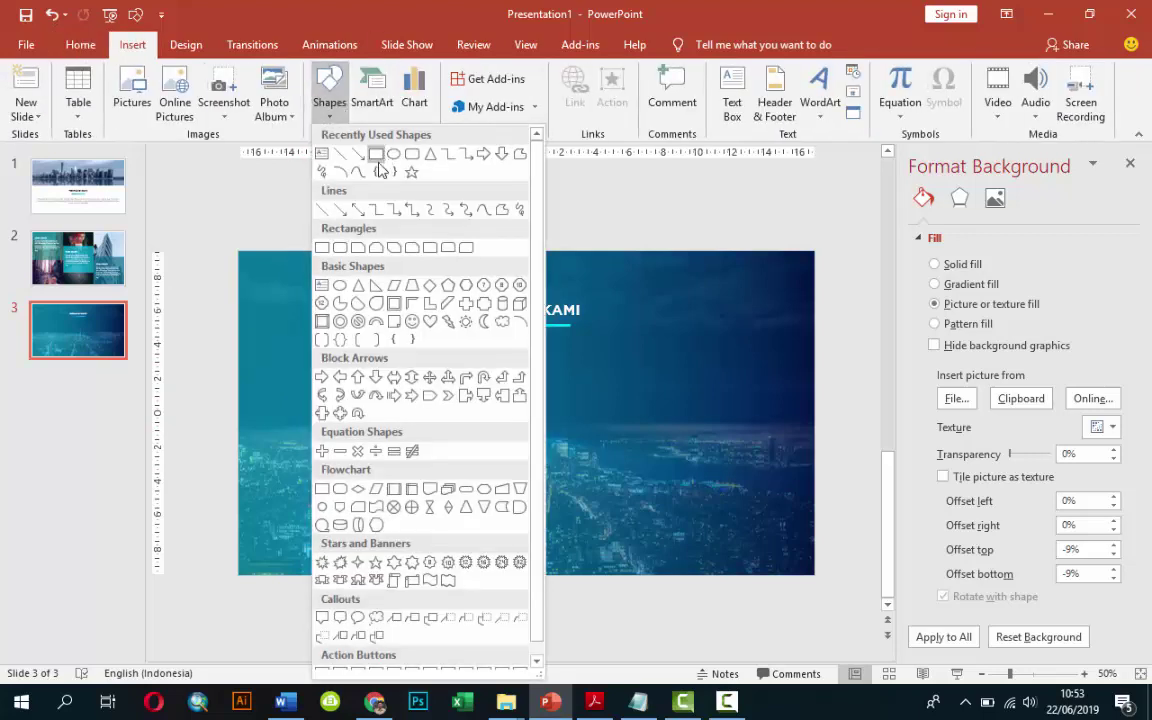
{"action": "left_click", "coordinate": [377, 157]}
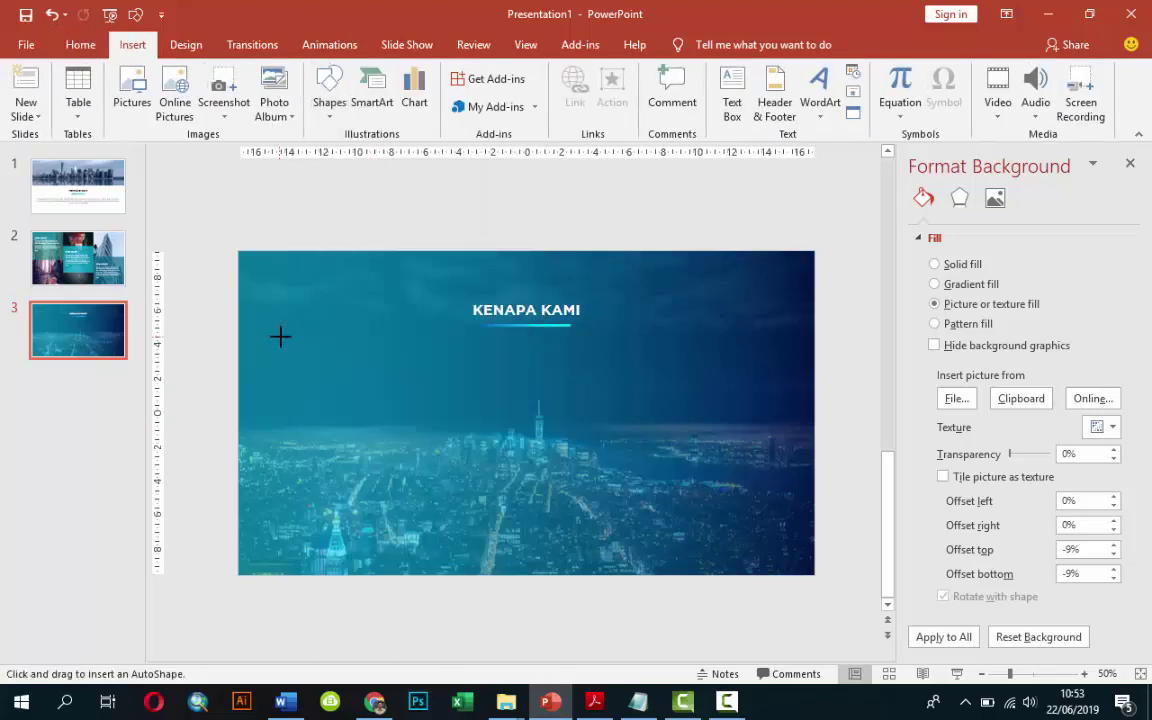
{"action": "left_click_drag", "start_coordinate": [280, 336], "coordinate": [316, 365]}
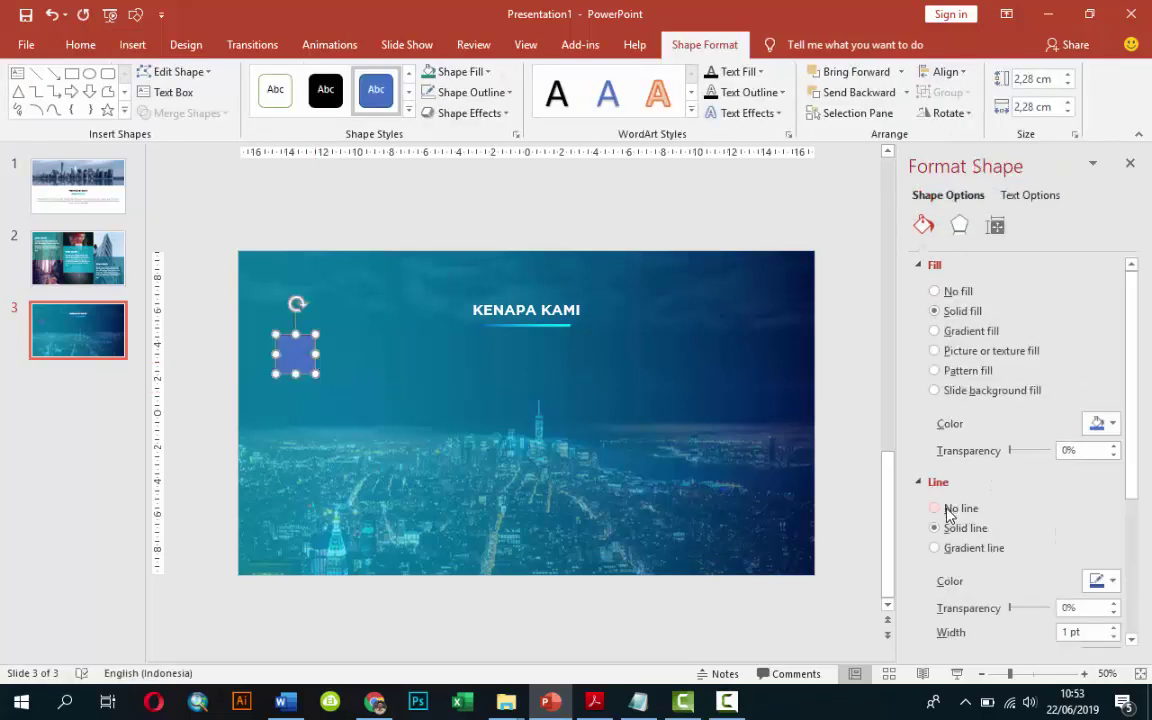
Give the square no fill and a 2 pt white outline.
{"action": "left_click", "coordinate": [950, 292]}
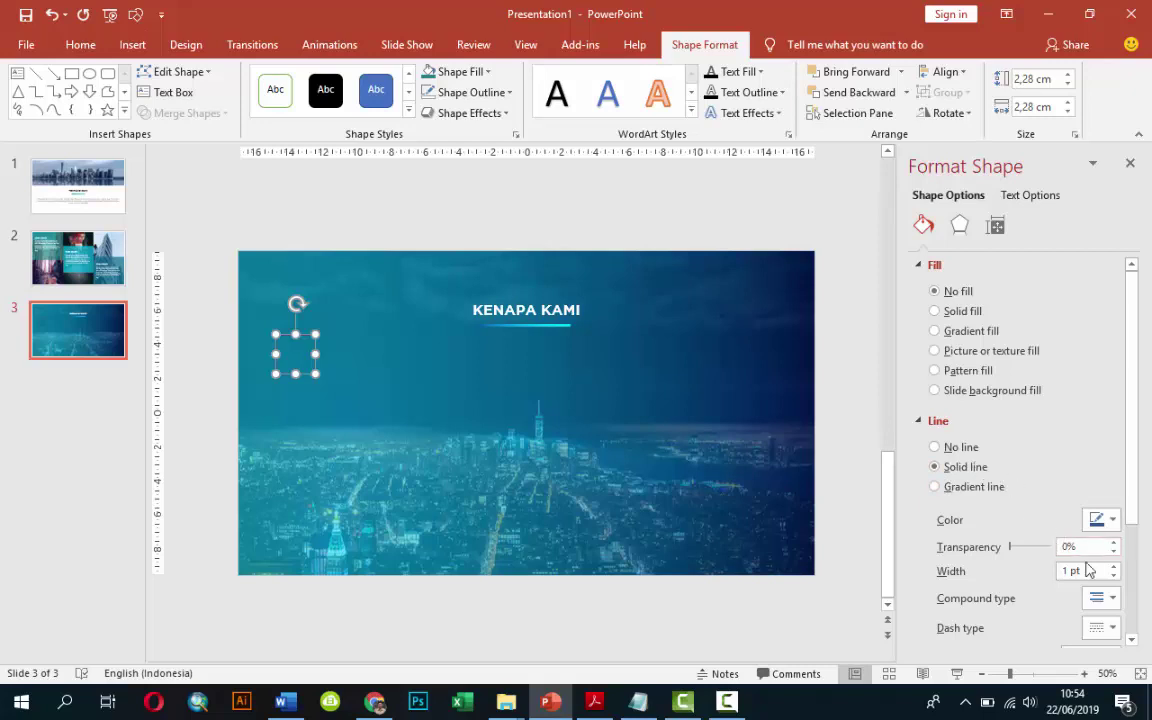
{"action": "left_click_drag", "start_coordinate": [1097, 571], "coordinate": [1026, 575]}
{"action": "type", "text": "2"}
{"action": "left_click", "coordinate": [1100, 519]}
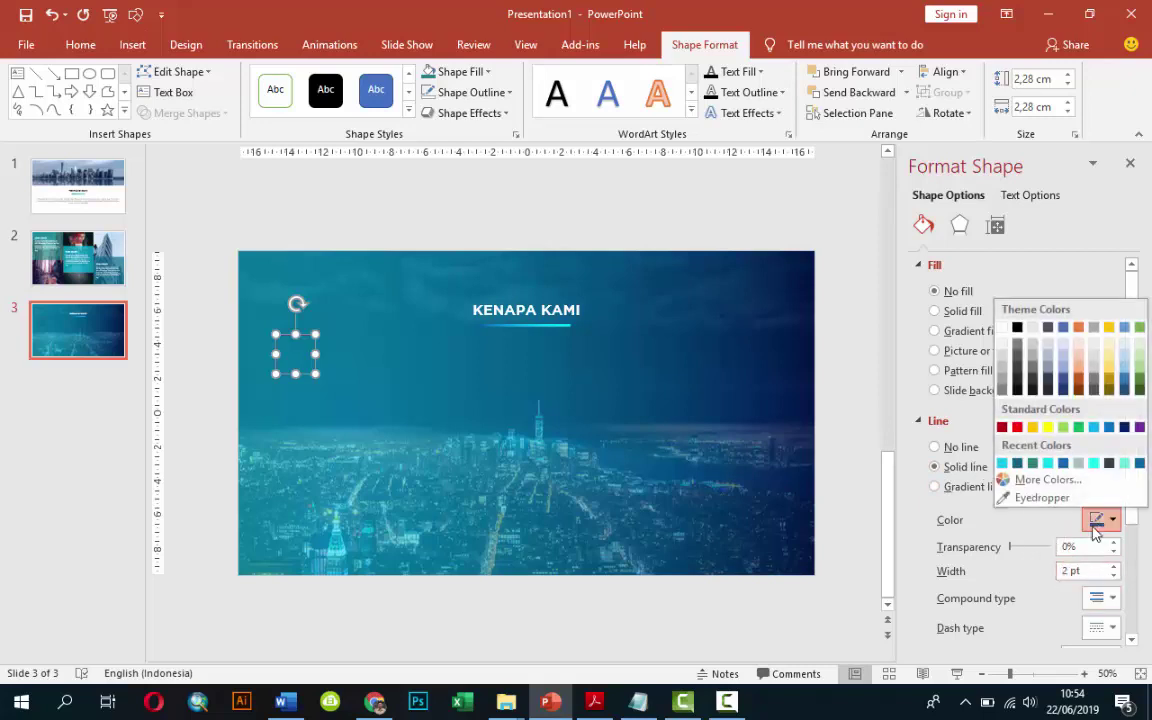
{"action": "left_click", "coordinate": [1004, 329]}
{"action": "left_click", "coordinate": [620, 275]}
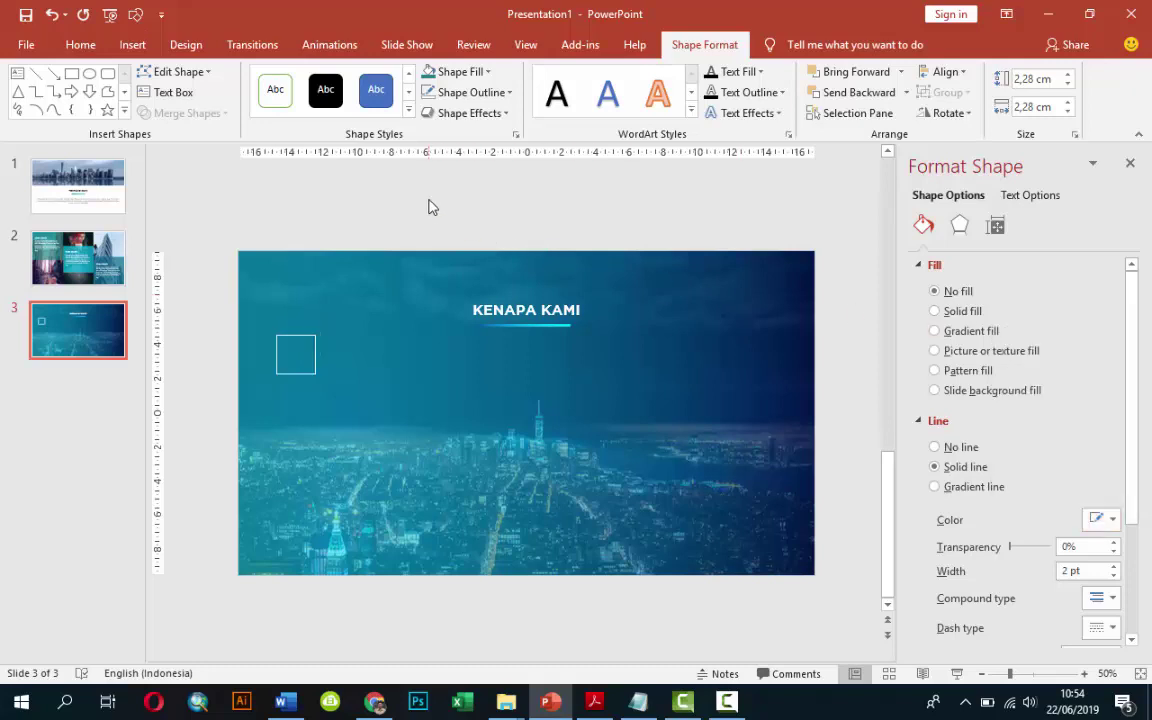
Duplicate the square into a vertical column of four and select all four.
{"action": "left_click", "coordinate": [305, 338]}
{"action": "left_click", "coordinate": [315, 350]}
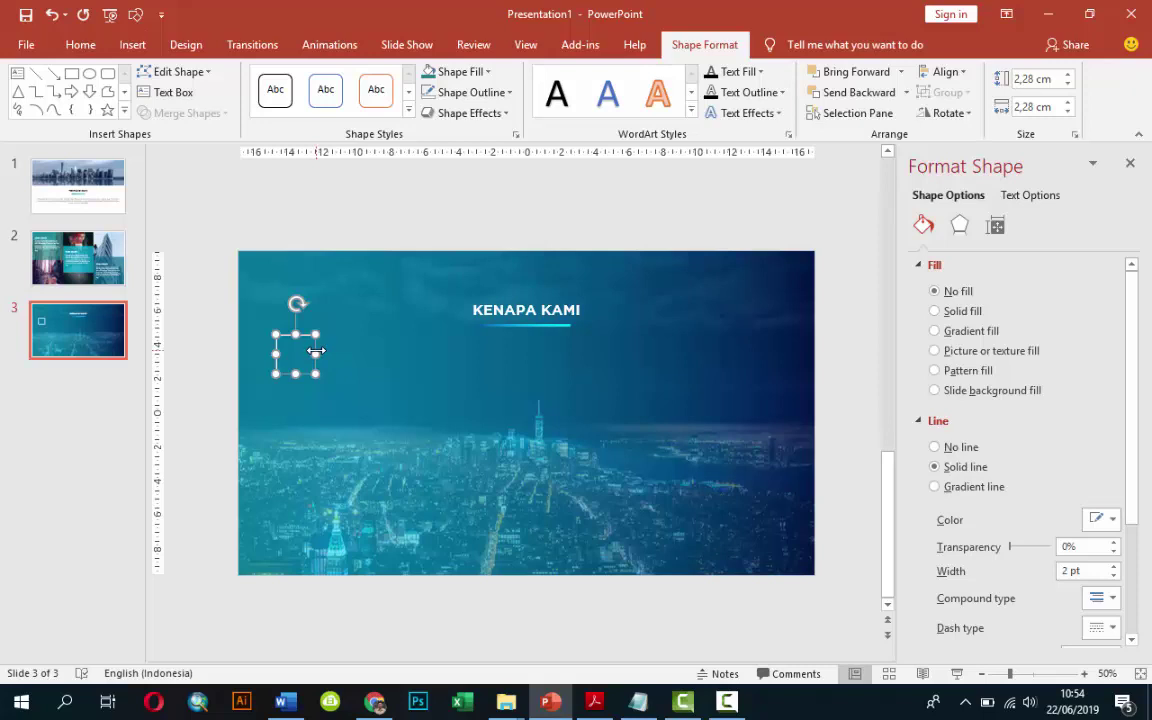
{"action": "key", "text": "ctrl+d"}
{"action": "left_click_drag", "start_coordinate": [329, 364], "coordinate": [314, 398]}
{"action": "key", "text": "ctrl+d"}
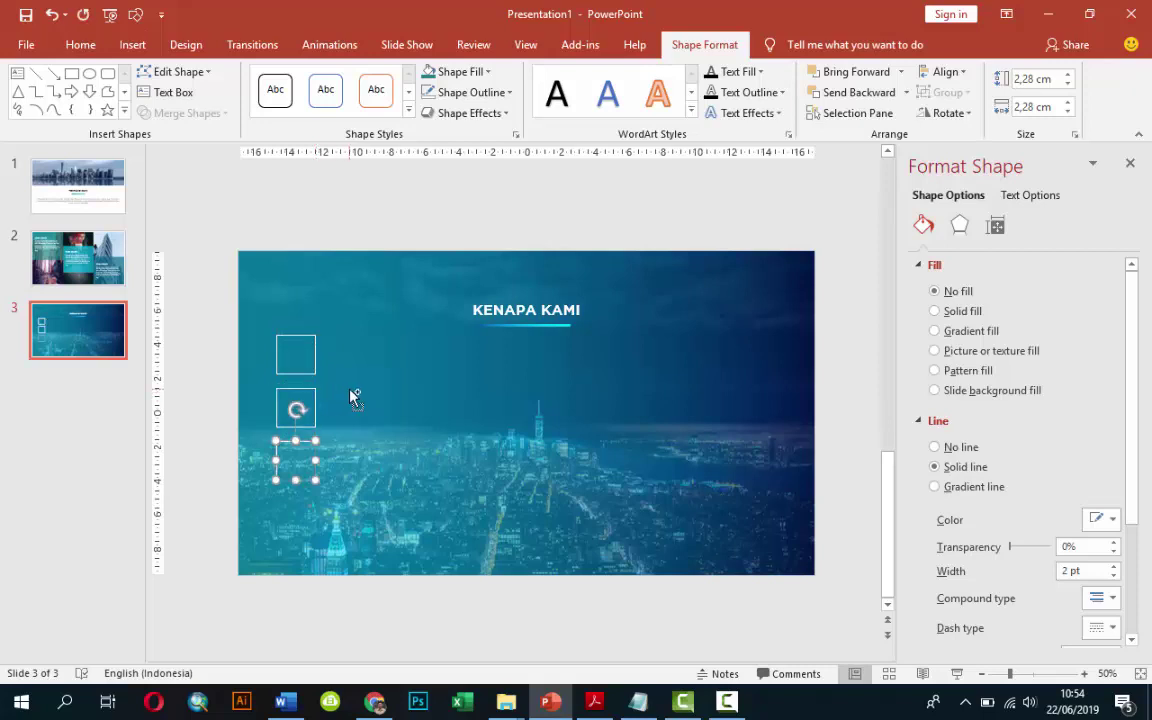
{"action": "key", "text": "ctrl+d"}
{"action": "left_click", "coordinate": [386, 232]}
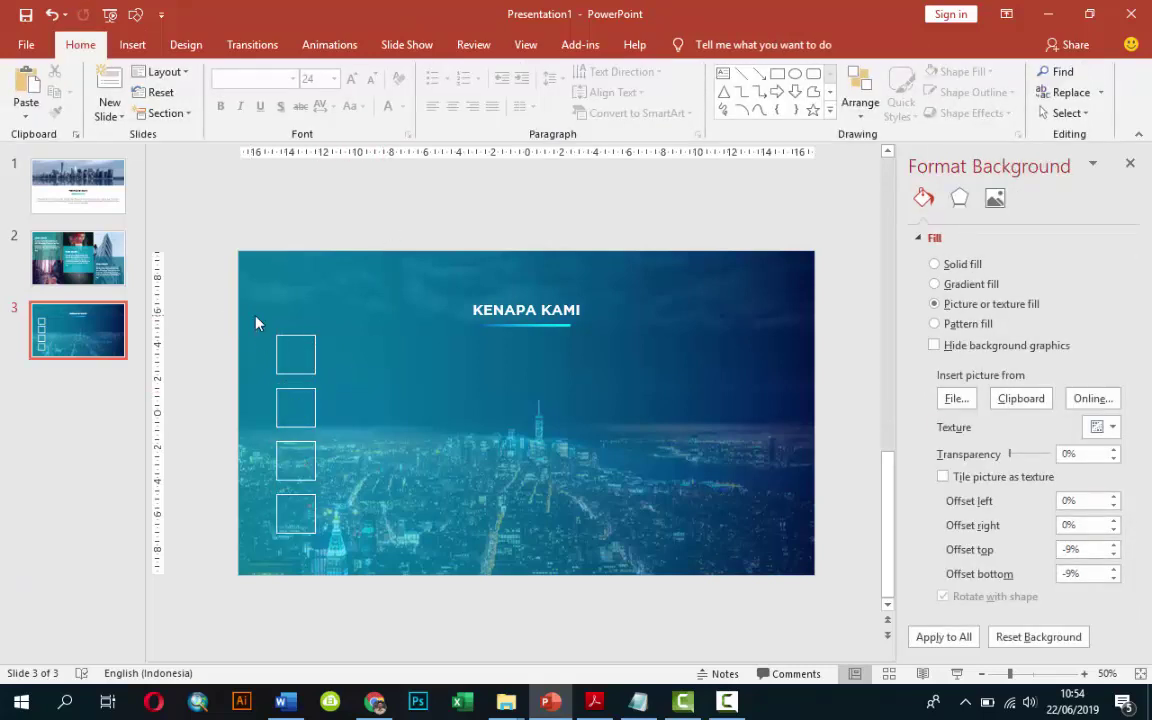
{"action": "left_click_drag", "start_coordinate": [221, 315], "coordinate": [342, 551]}
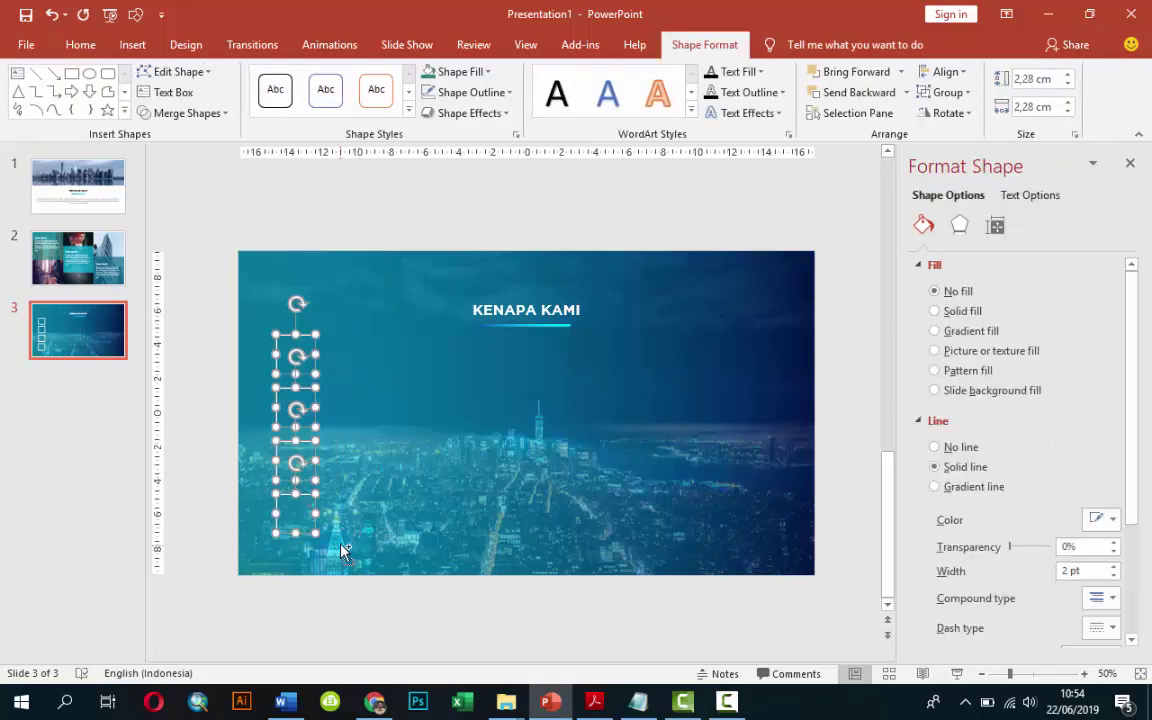
Copy the column of four squares into a second column to the right.
{"action": "mouse_move", "coordinate": [324, 362]}
{"action": "left_mouse_down"}
{"action": "mouse_move", "coordinate": [331, 369]}
{"action": "mouse_move", "coordinate": [318, 371]}
{"action": "left_mouse_up"}
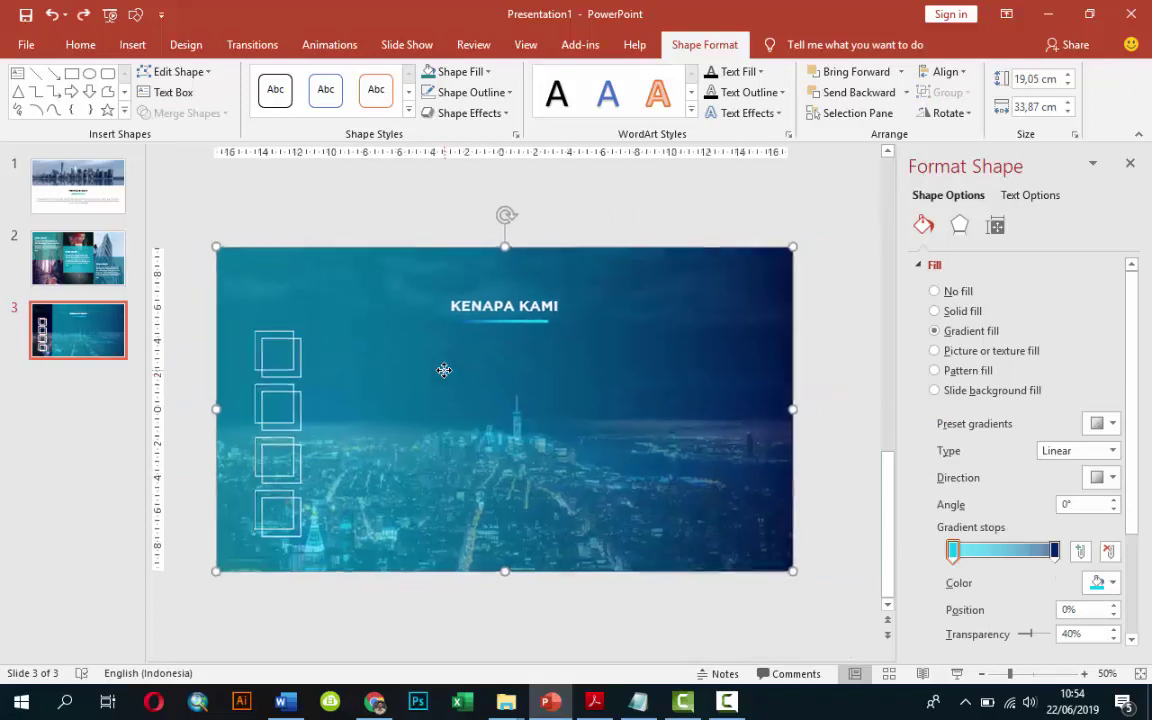
{"action": "key", "text": "ctrl+z"}
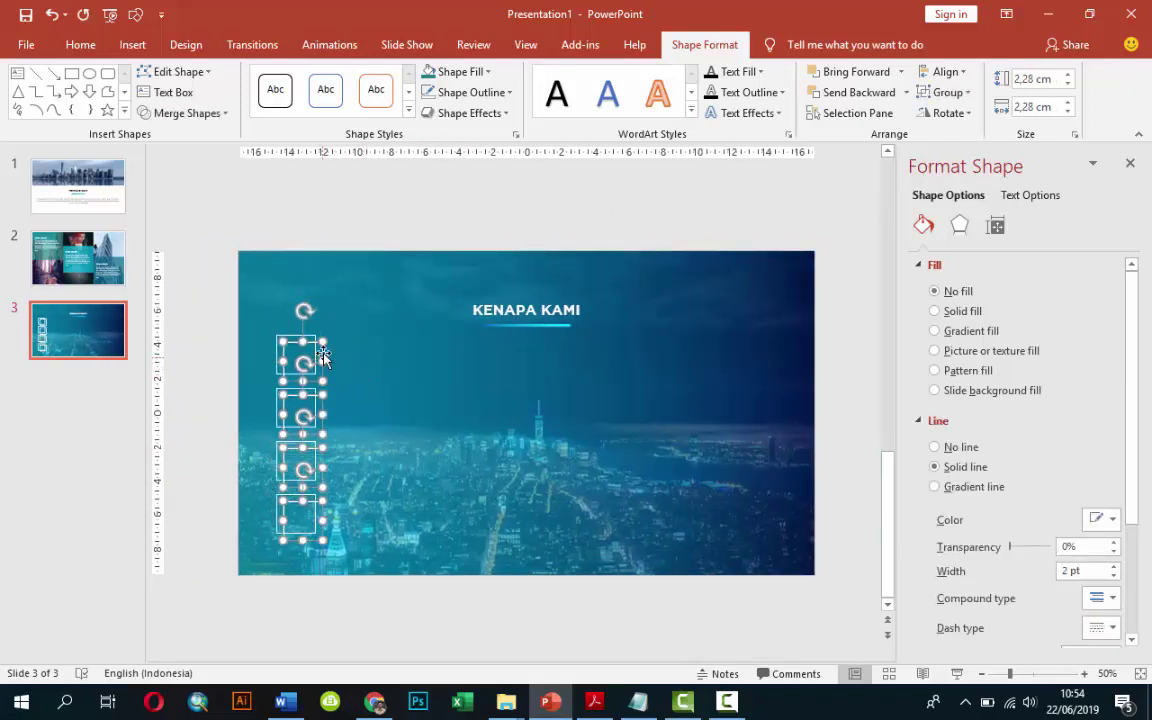
{"action": "left_click_drag", "start_coordinate": [323, 355], "coordinate": [605, 343]}
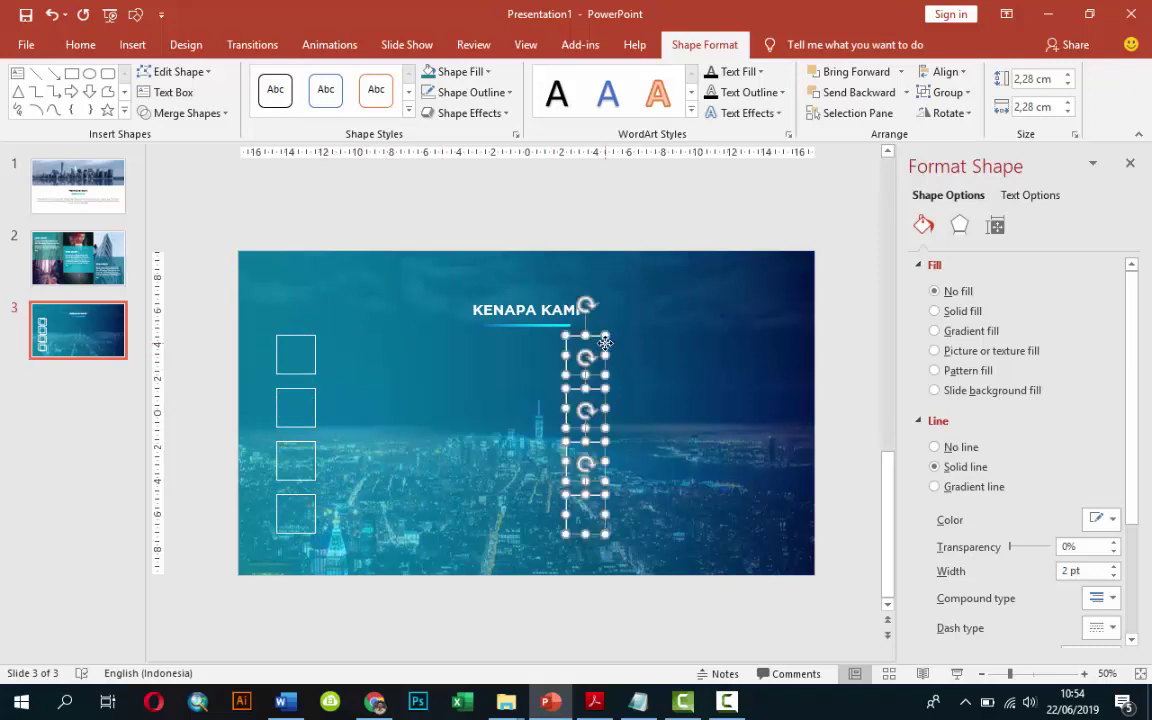
{"action": "left_click", "coordinate": [880, 346]}
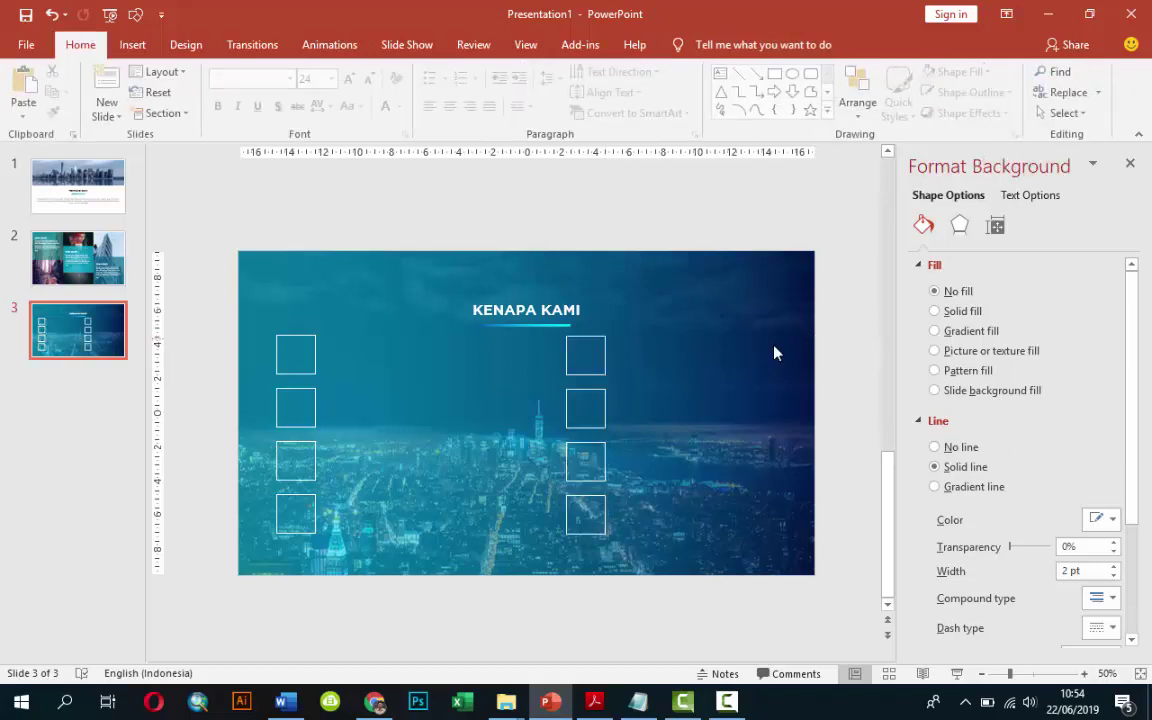
Move the KENAPA KAMI heading and its underline together slightly higher.
{"action": "left_click", "coordinate": [508, 305]}
{"action": "left_click", "coordinate": [524, 326], "text": "shift"}
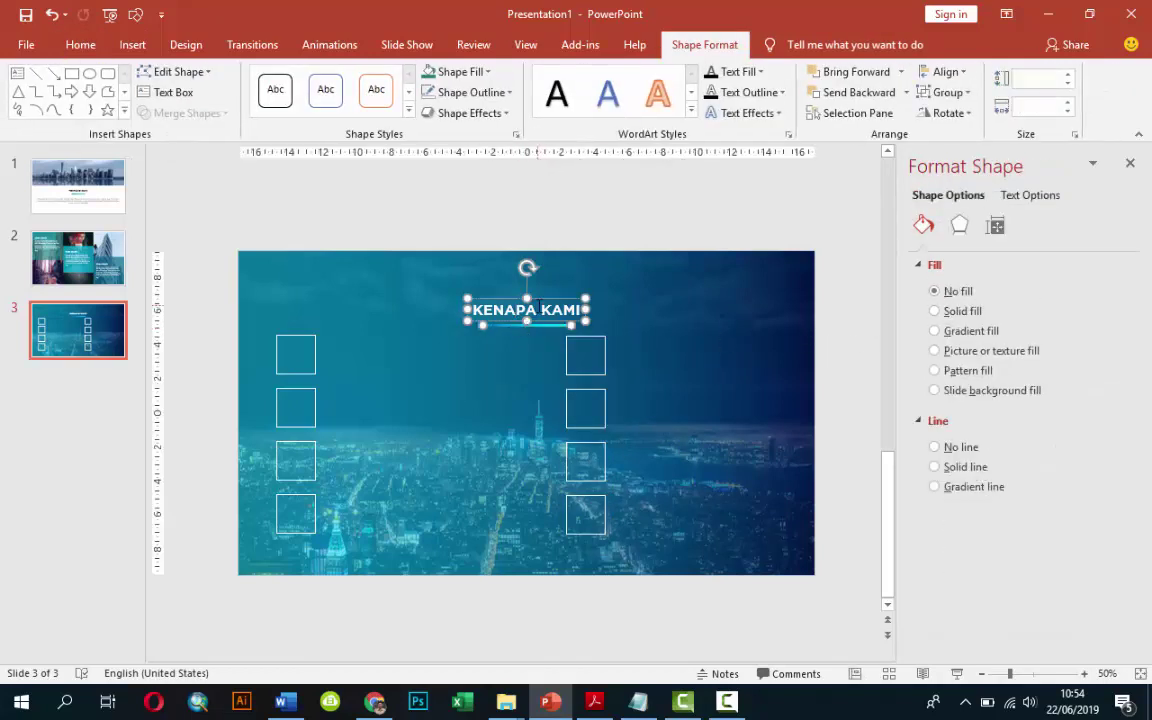
{"action": "left_click_drag", "start_coordinate": [540, 304], "coordinate": [542, 283]}
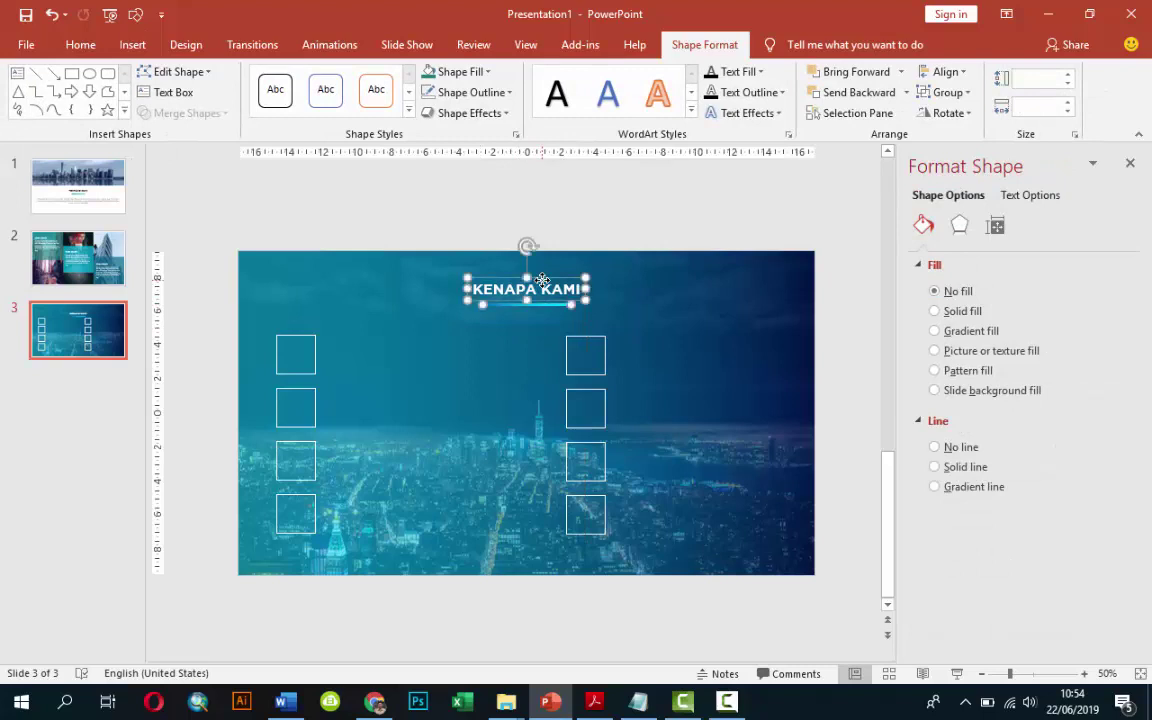
{"action": "left_click", "coordinate": [851, 319]}
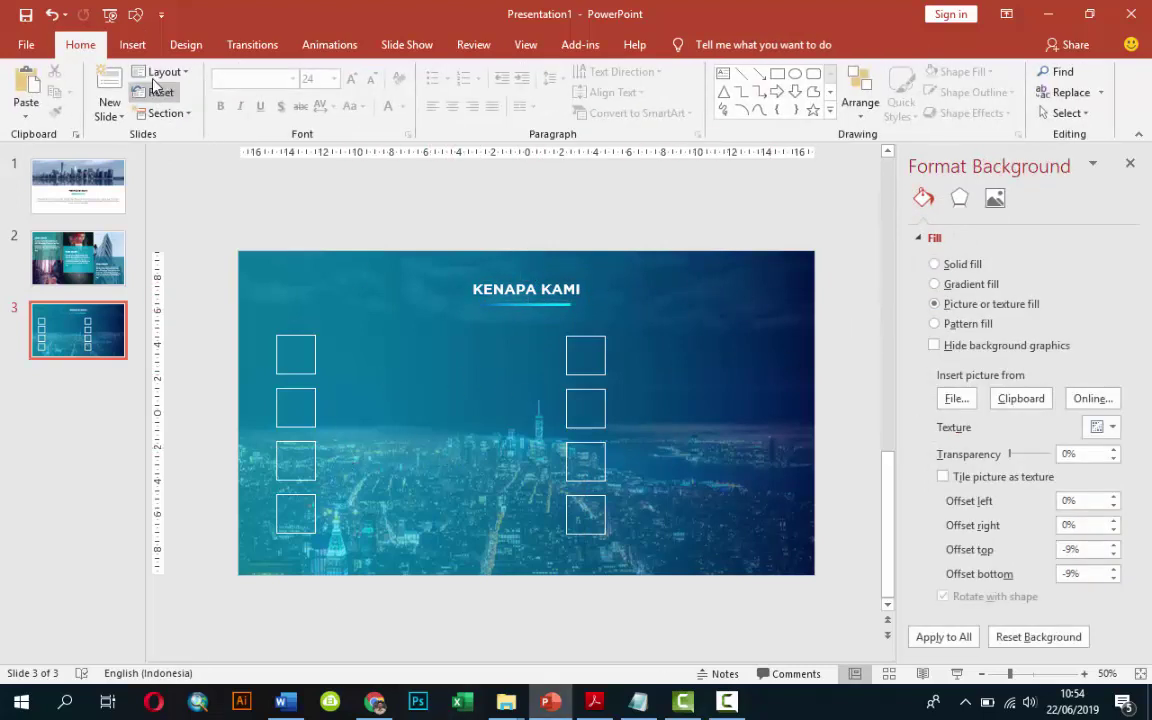
{"action": "left_click", "coordinate": [132, 44]}
Insert the iconfinder_39_171479 globe icon from the ICON\SVG folder.
{"action": "left_click", "coordinate": [133, 85]}
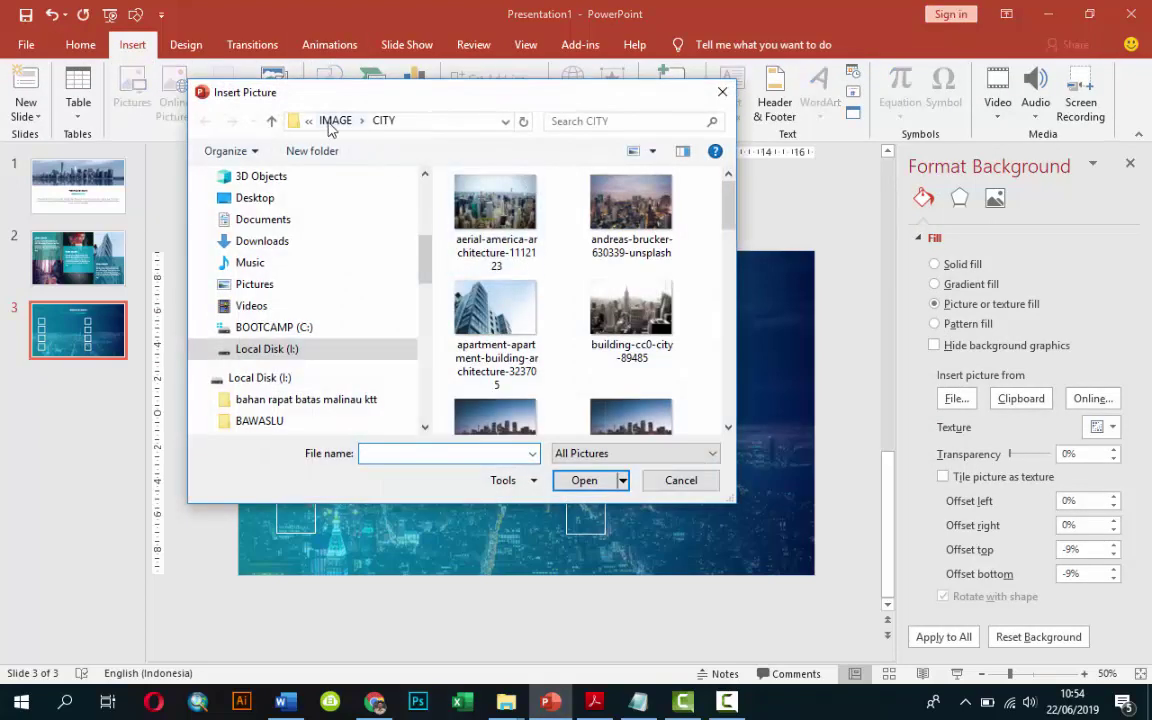
{"action": "left_click", "coordinate": [332, 121]}
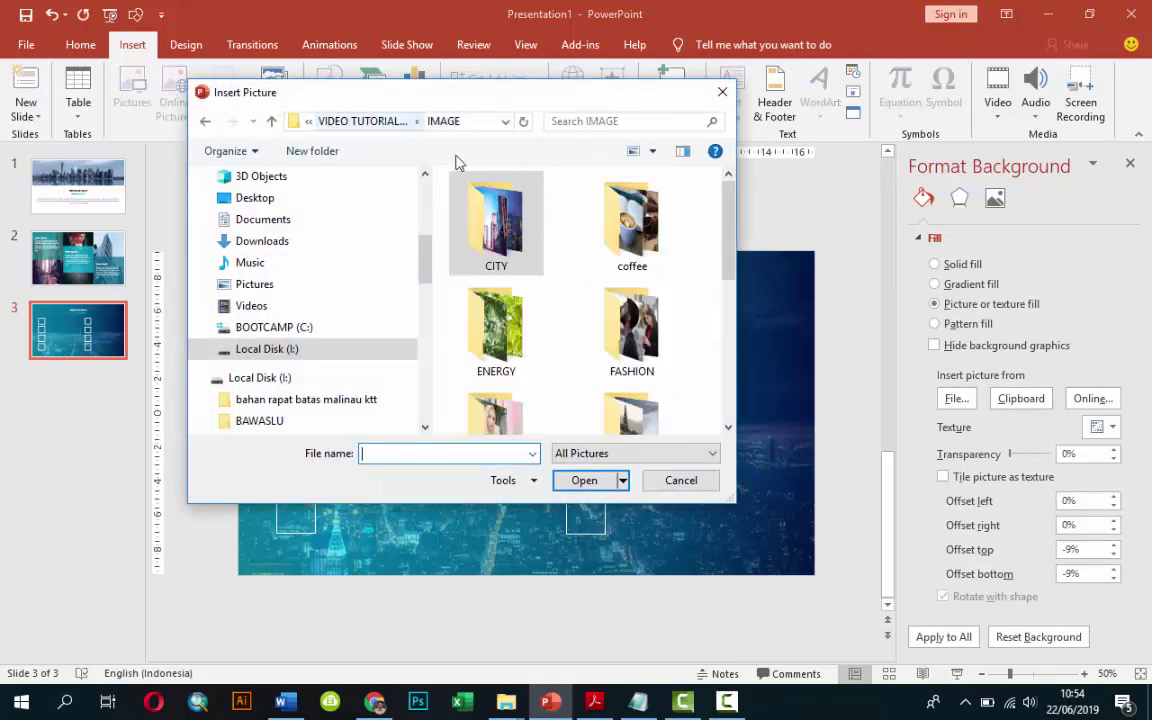
{"action": "left_click", "coordinate": [356, 121]}
{"action": "double_click", "coordinate": [500, 316]}
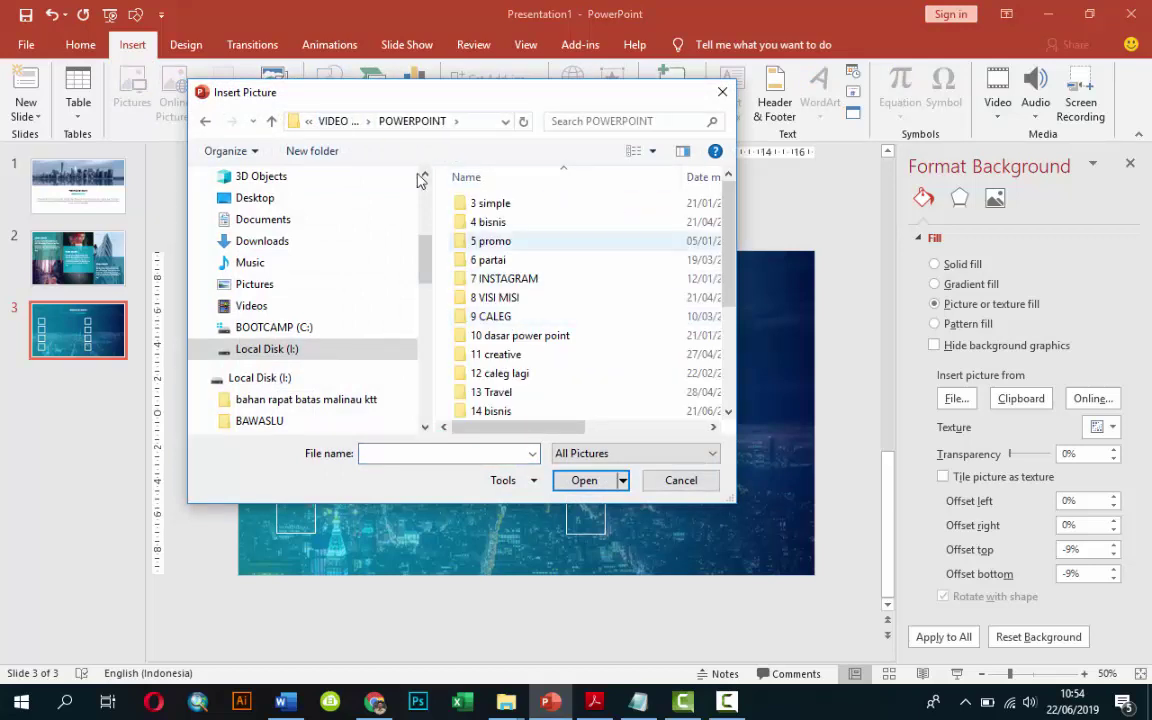
{"action": "left_click", "coordinate": [336, 121]}
{"action": "double_click", "coordinate": [486, 261]}
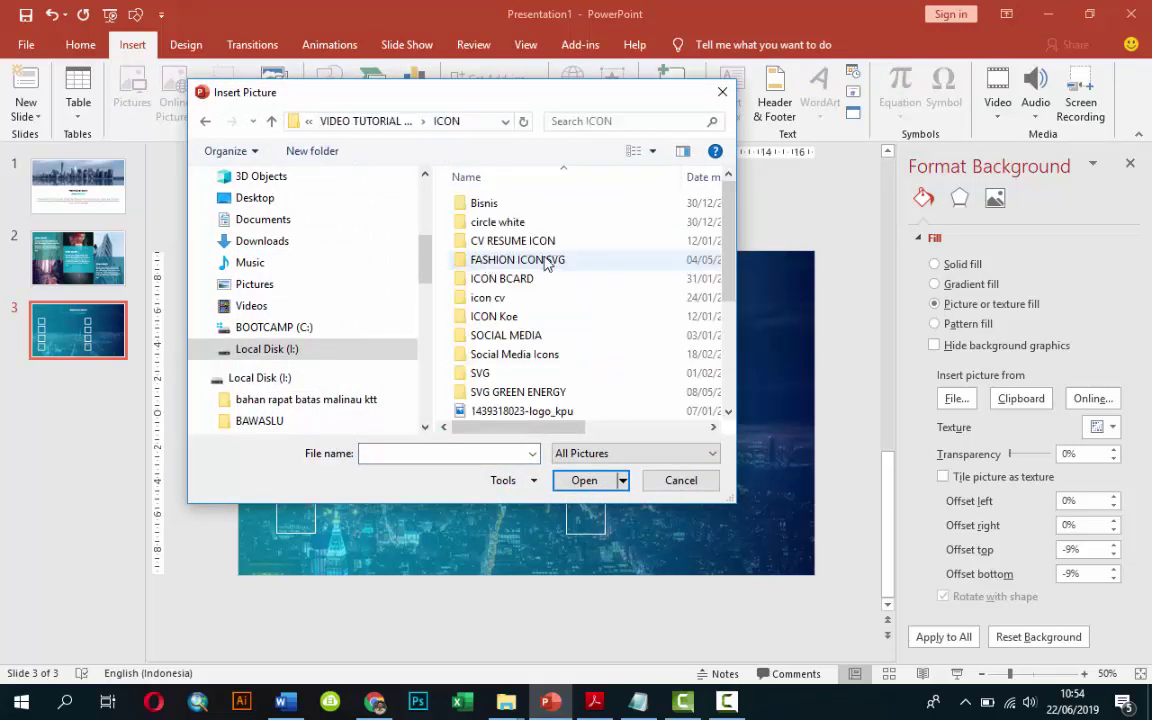
{"action": "double_click", "coordinate": [505, 374]}
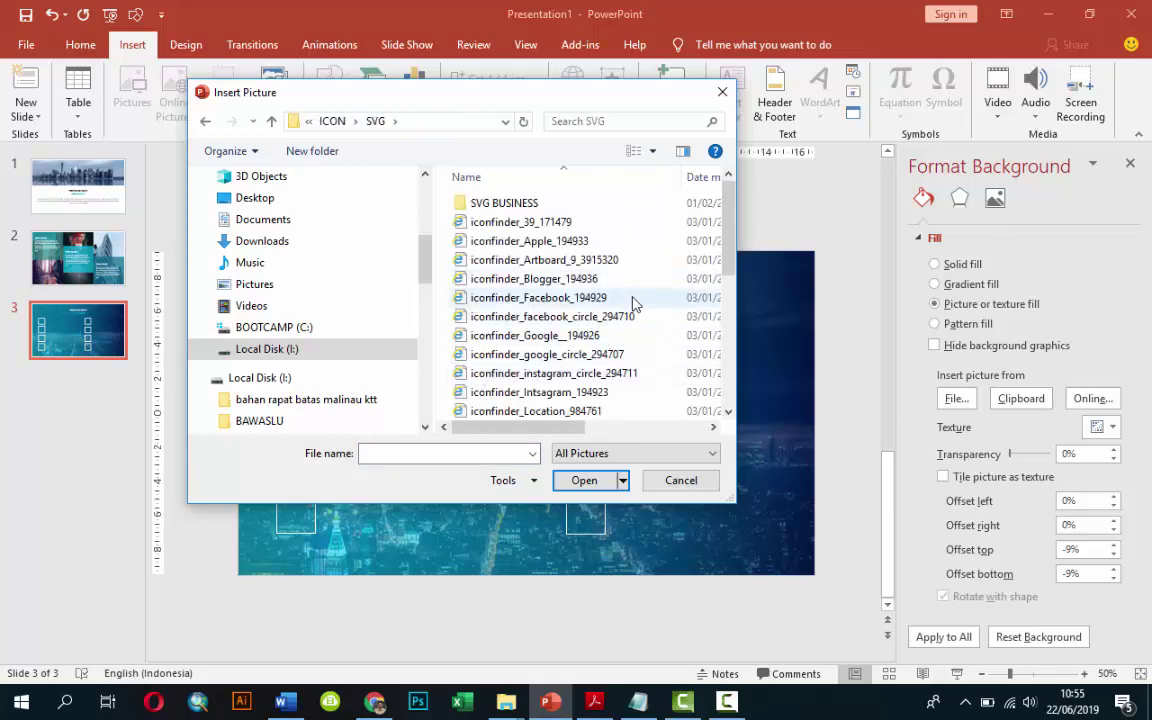
{"action": "left_click", "coordinate": [545, 224]}
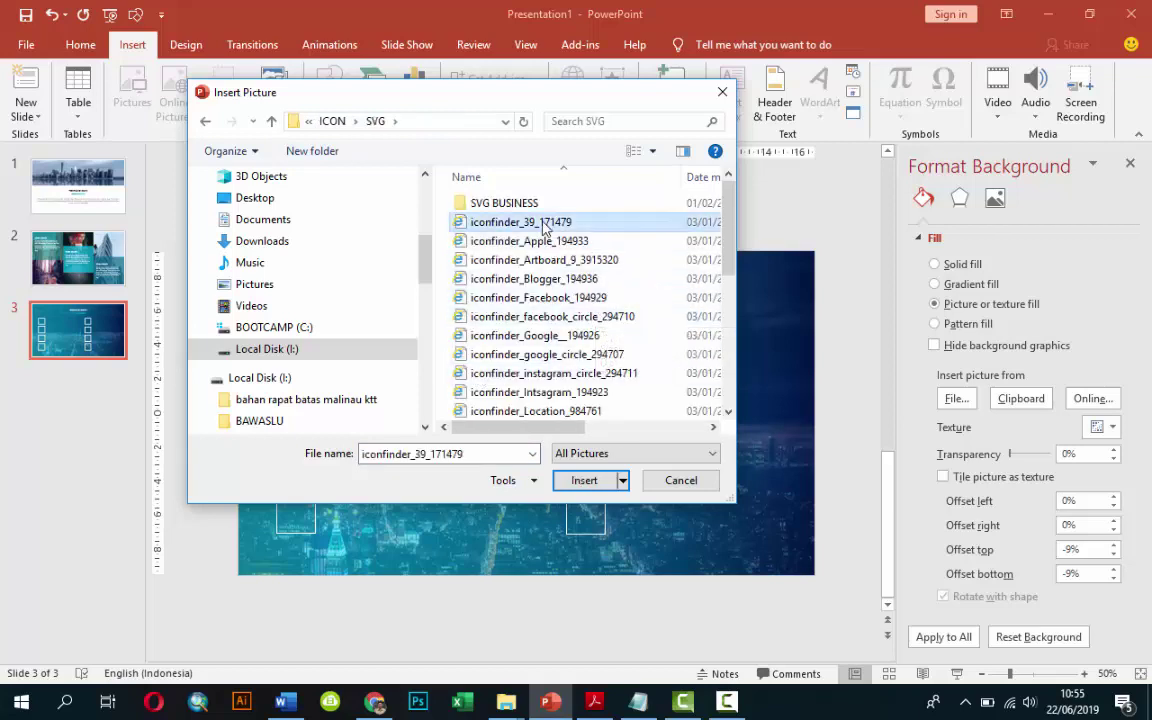
{"action": "left_click", "coordinate": [596, 480]}
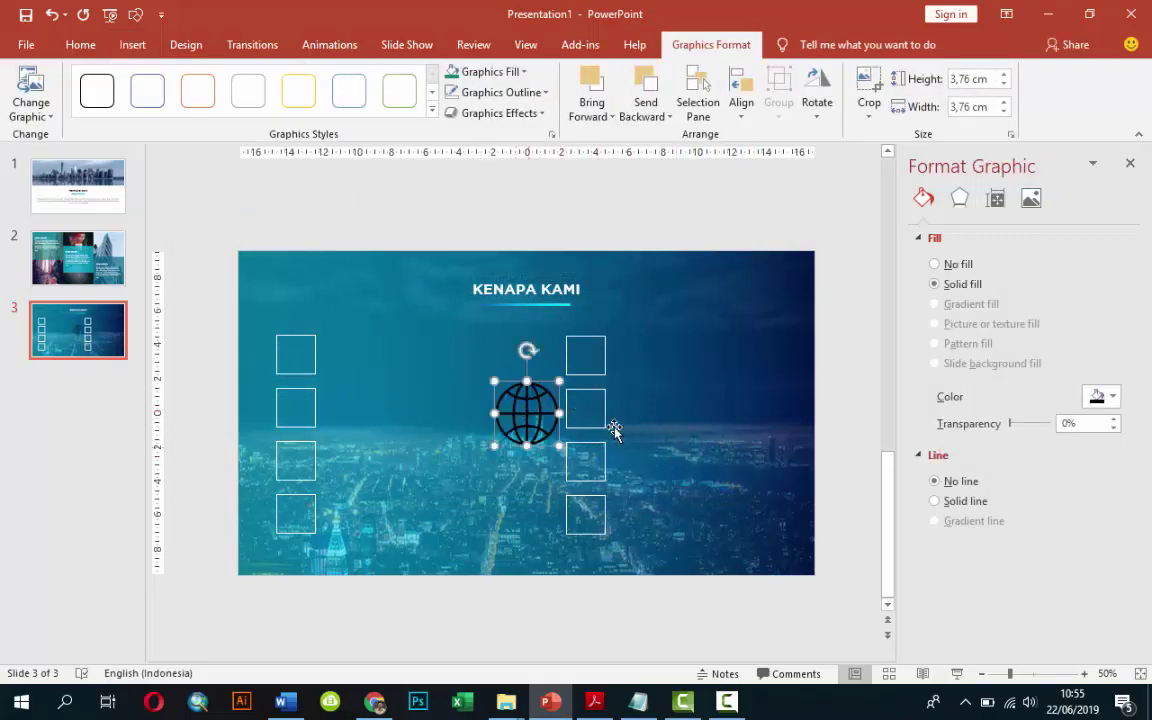
Make the globe icon white and shrink it to fit centred in the top-left square.
{"action": "left_click", "coordinate": [1103, 400]}
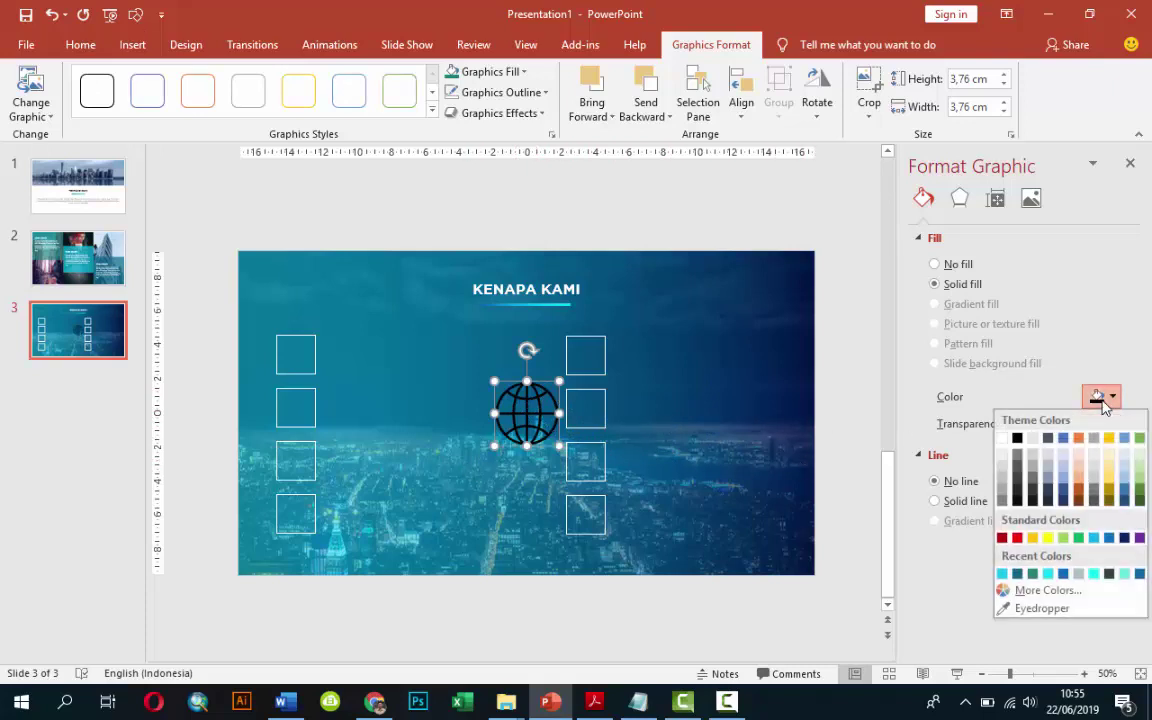
{"action": "left_click", "coordinate": [1001, 440]}
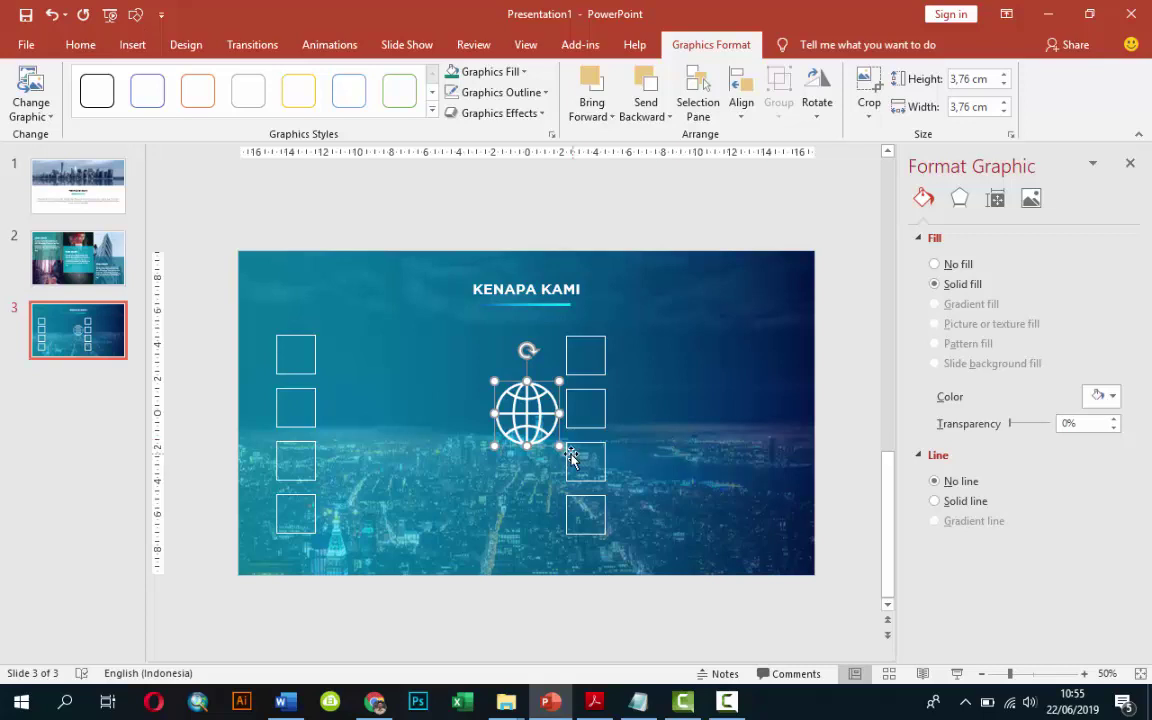
{"action": "mouse_move", "coordinate": [555, 447]}
{"action": "left_mouse_down"}
{"action": "mouse_move", "coordinate": [528, 413]}
{"action": "mouse_move", "coordinate": [347, 357]}
{"action": "mouse_move", "coordinate": [292, 357]}
{"action": "mouse_move", "coordinate": [318, 376]}
{"action": "left_mouse_up"}
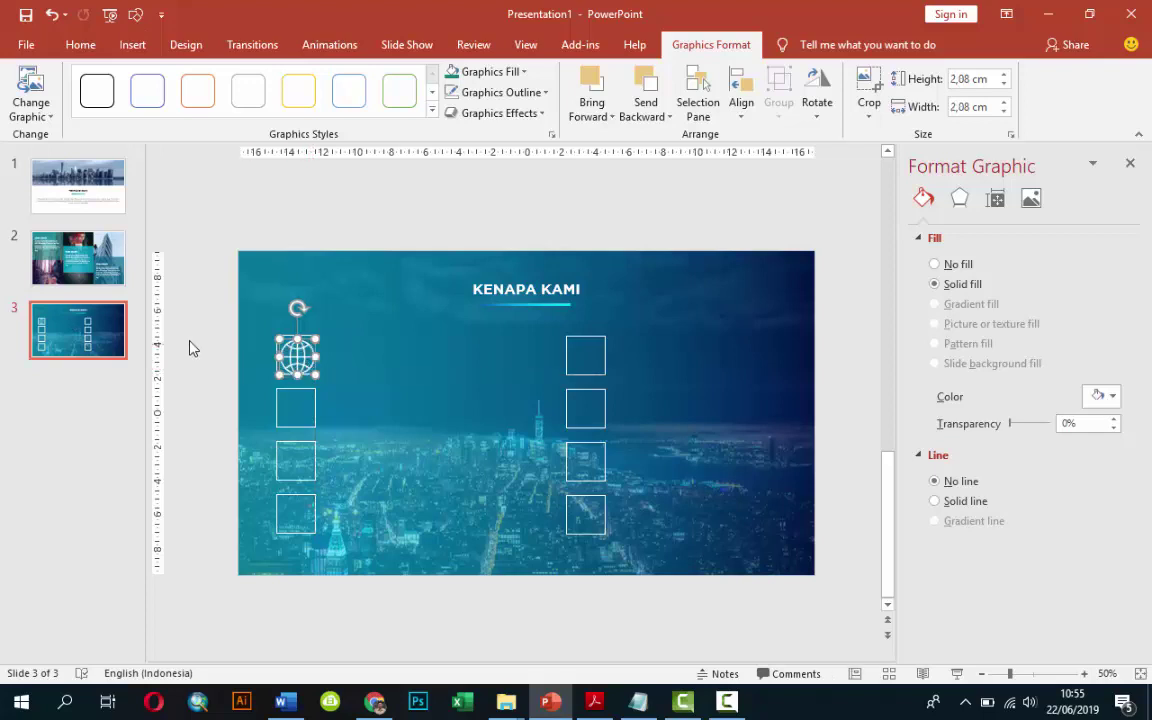
{"action": "scroll", "coordinate": [299, 374], "scroll_direction": "up", "scroll_amount": 2}
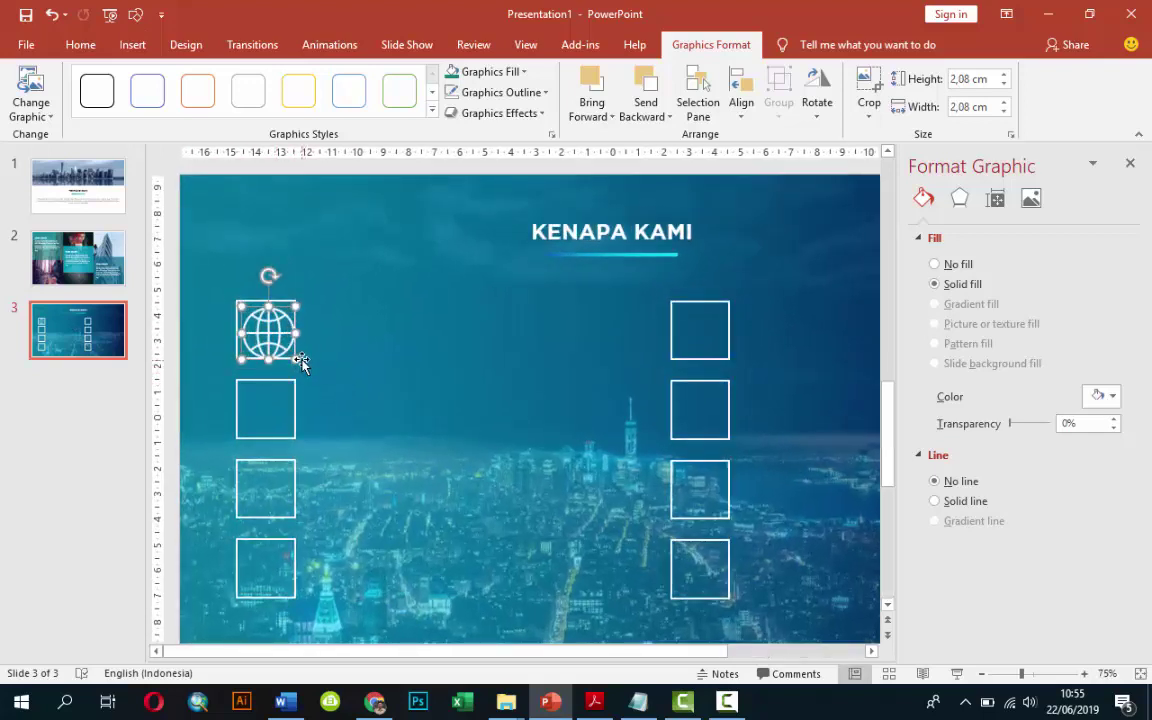
{"action": "left_click_drag", "start_coordinate": [288, 355], "coordinate": [273, 334]}
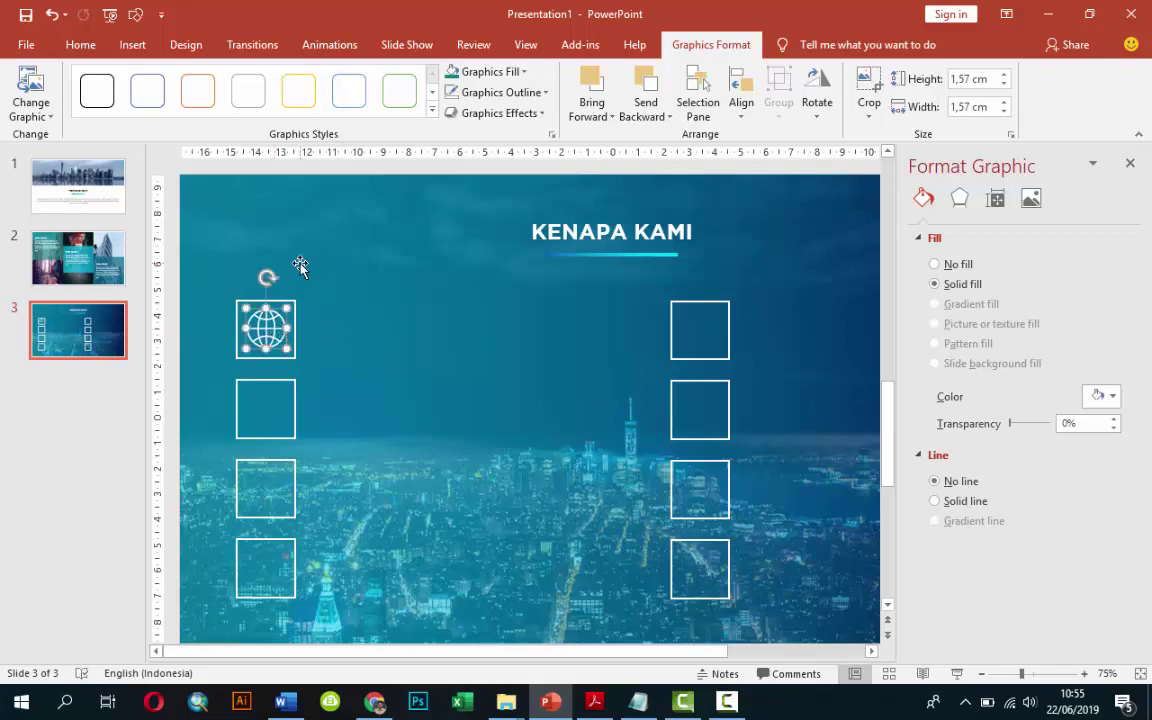
Insert the Apple icon, make it white and place it in the second left square.
{"action": "left_click", "coordinate": [132, 44]}
{"action": "left_click", "coordinate": [131, 95]}
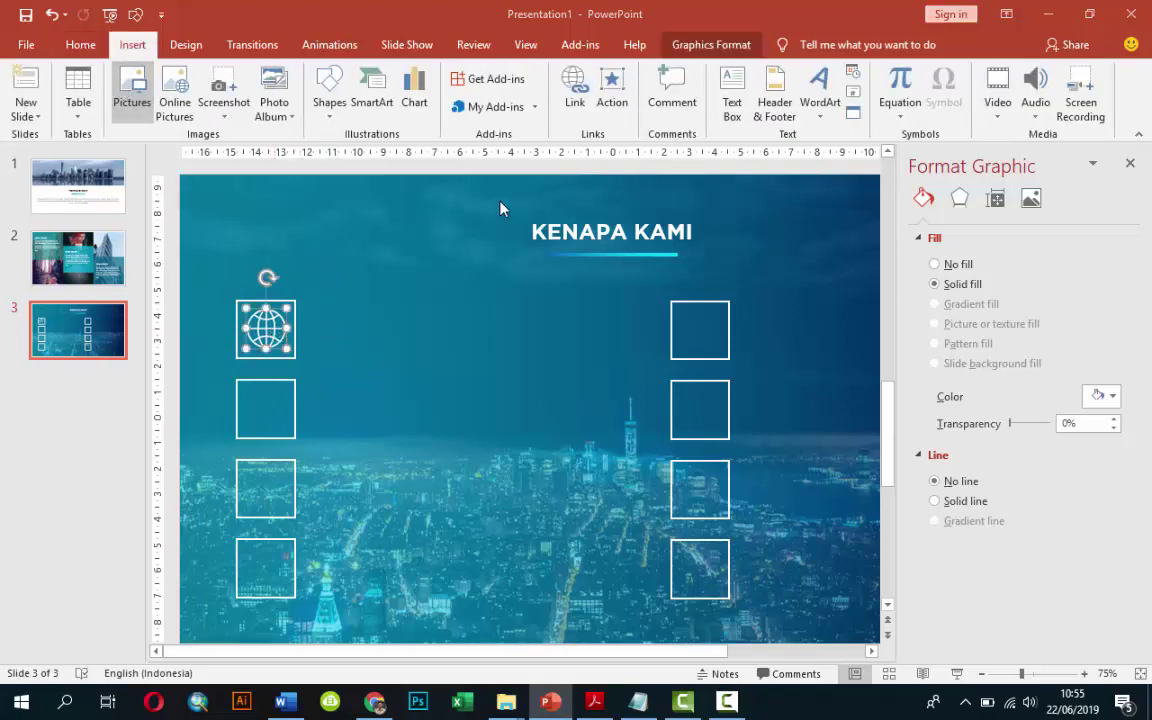
{"action": "mouse_move", "coordinate": [544, 270]}
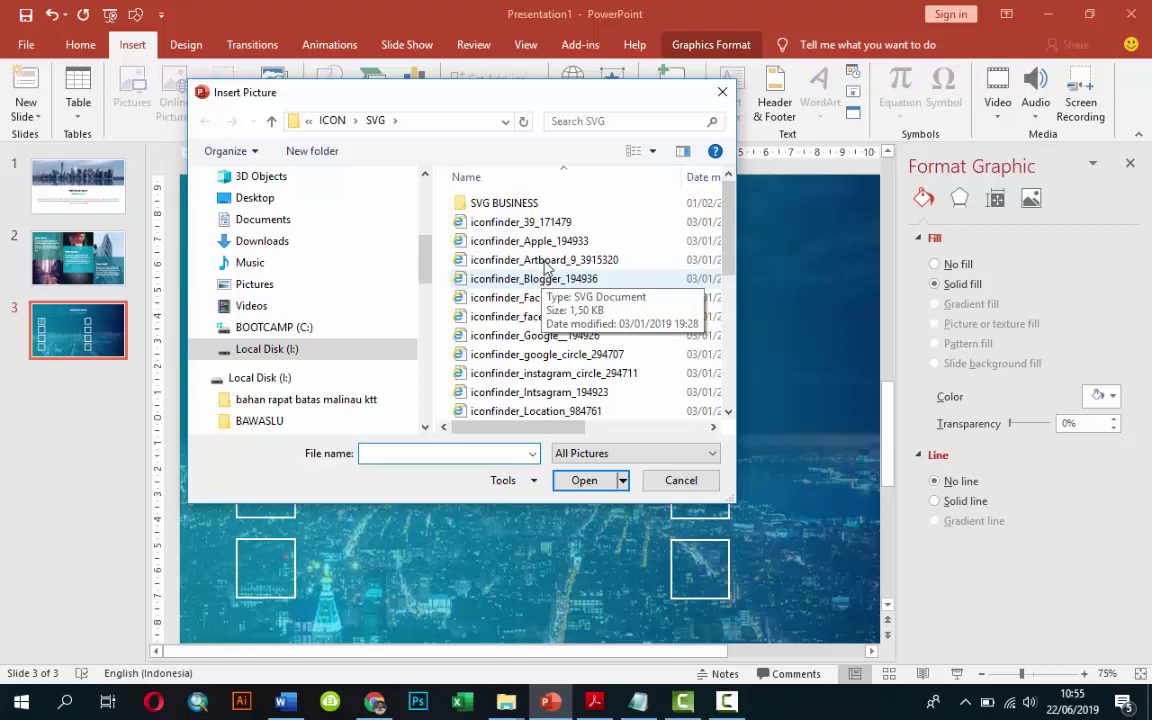
{"action": "double_click", "coordinate": [490, 240]}
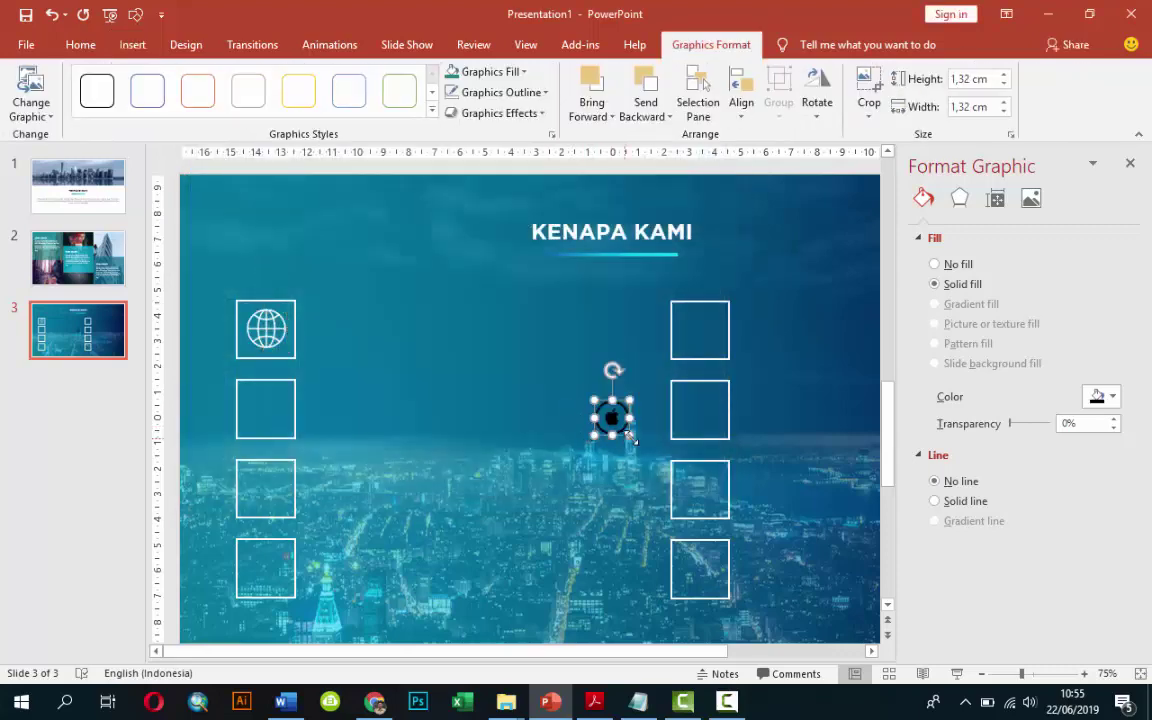
{"action": "left_click", "coordinate": [1100, 396]}
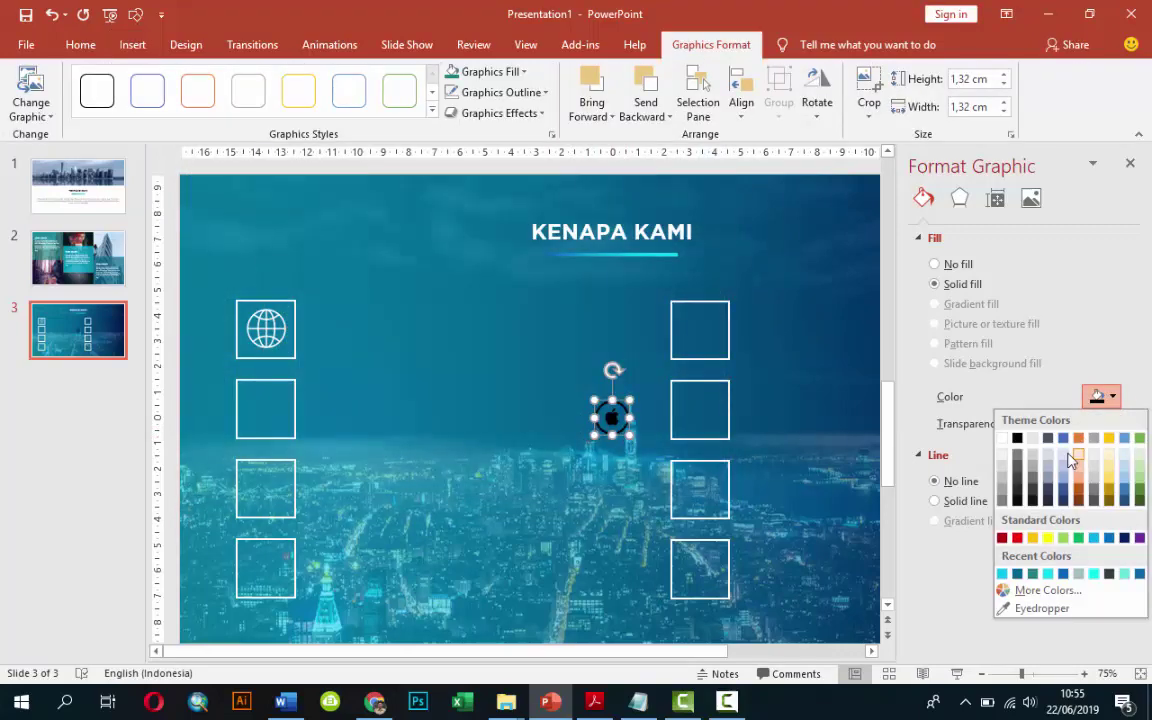
{"action": "left_click", "coordinate": [1003, 441]}
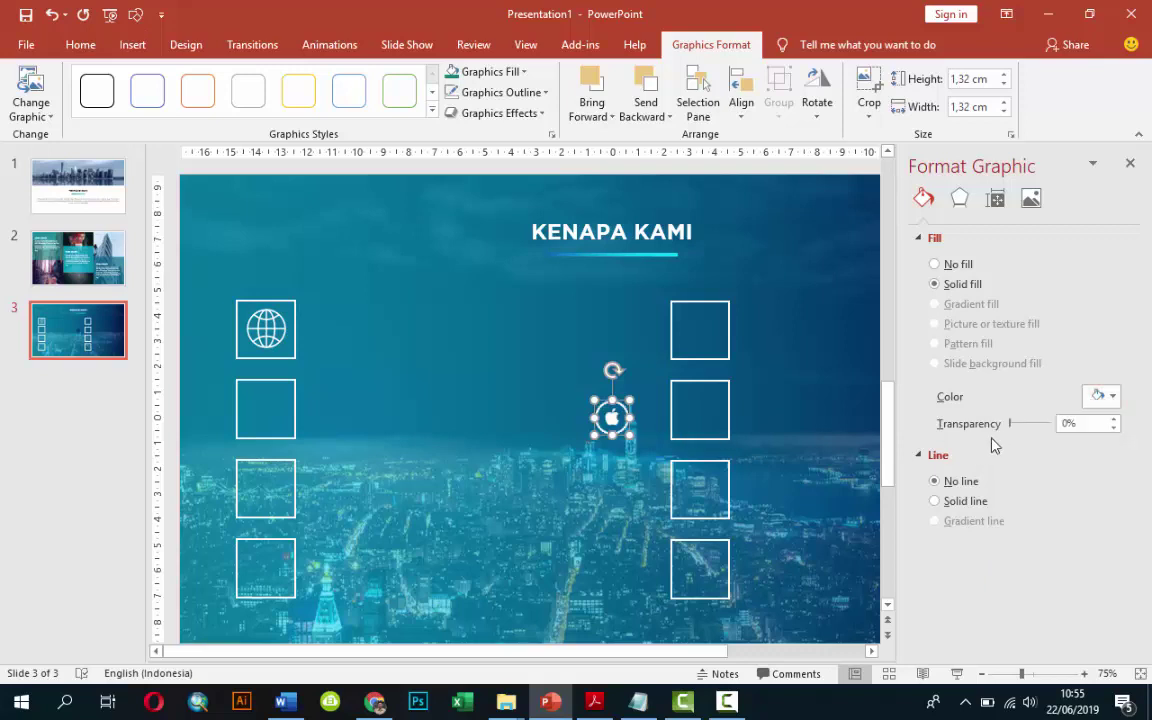
{"action": "left_click_drag", "start_coordinate": [615, 425], "coordinate": [266, 409]}
Insert the Blogger icon, make it white and place it in the third left square.
{"action": "left_click", "coordinate": [132, 44]}
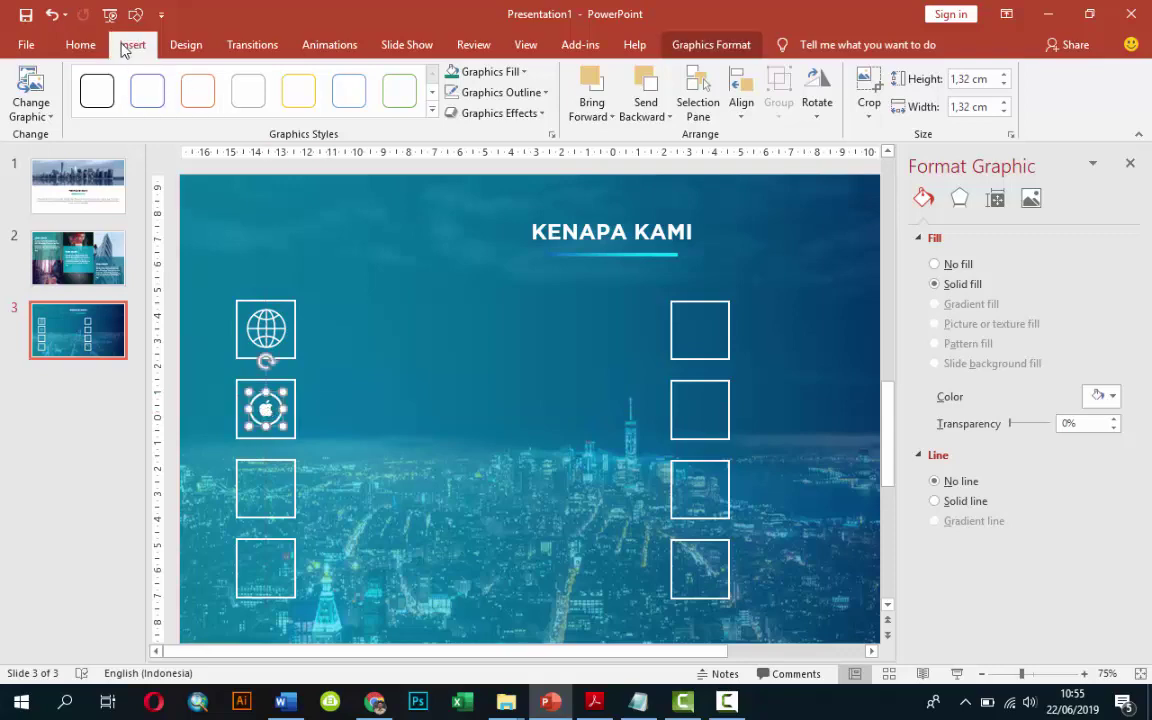
{"action": "left_click", "coordinate": [132, 95]}
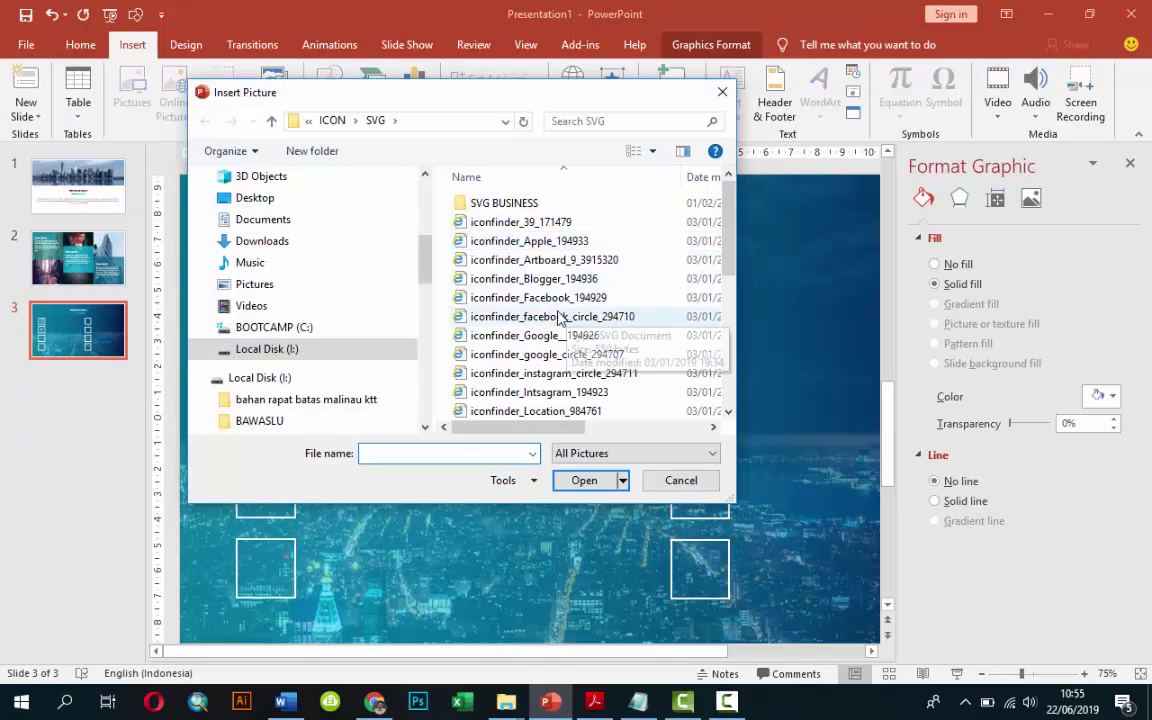
{"action": "double_click", "coordinate": [539, 280]}
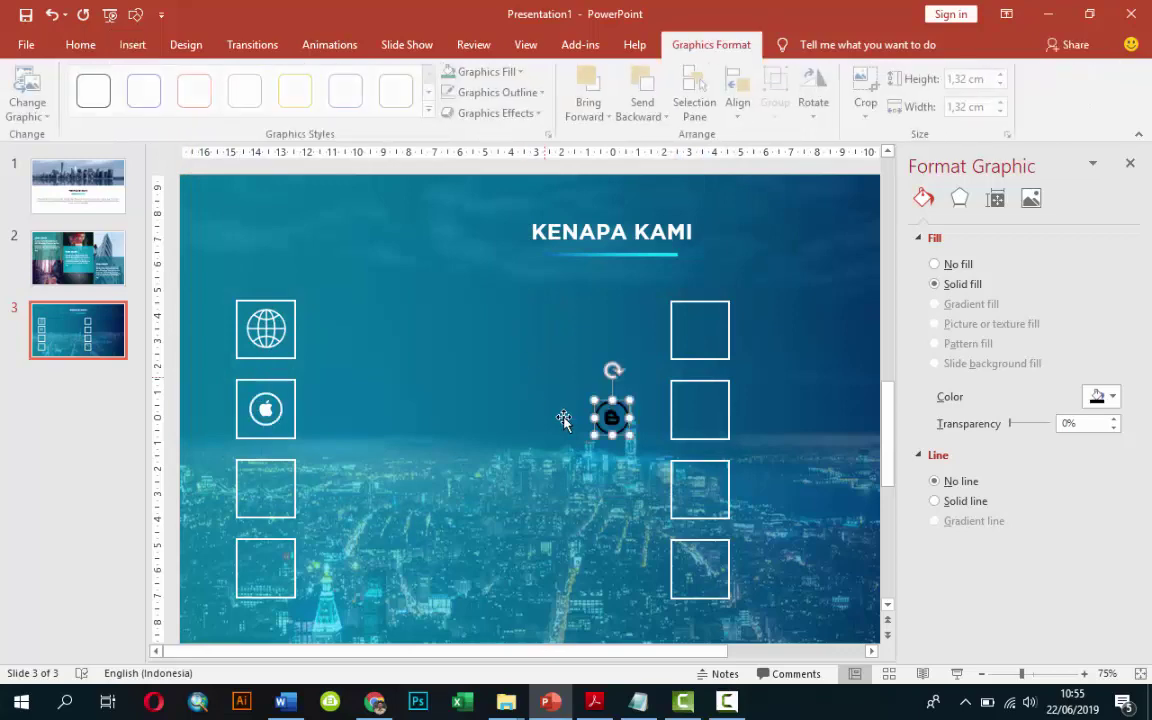
{"action": "left_click", "coordinate": [1101, 395]}
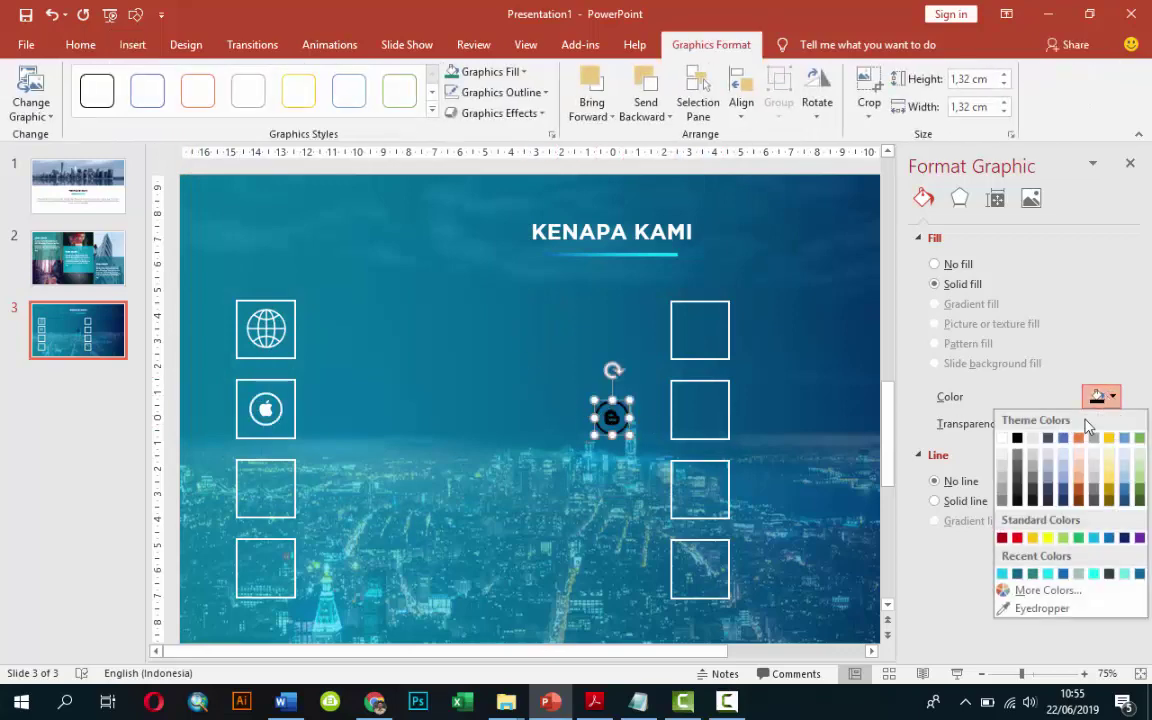
{"action": "left_click", "coordinate": [1002, 438]}
{"action": "left_click_drag", "start_coordinate": [628, 428], "coordinate": [262, 491]}
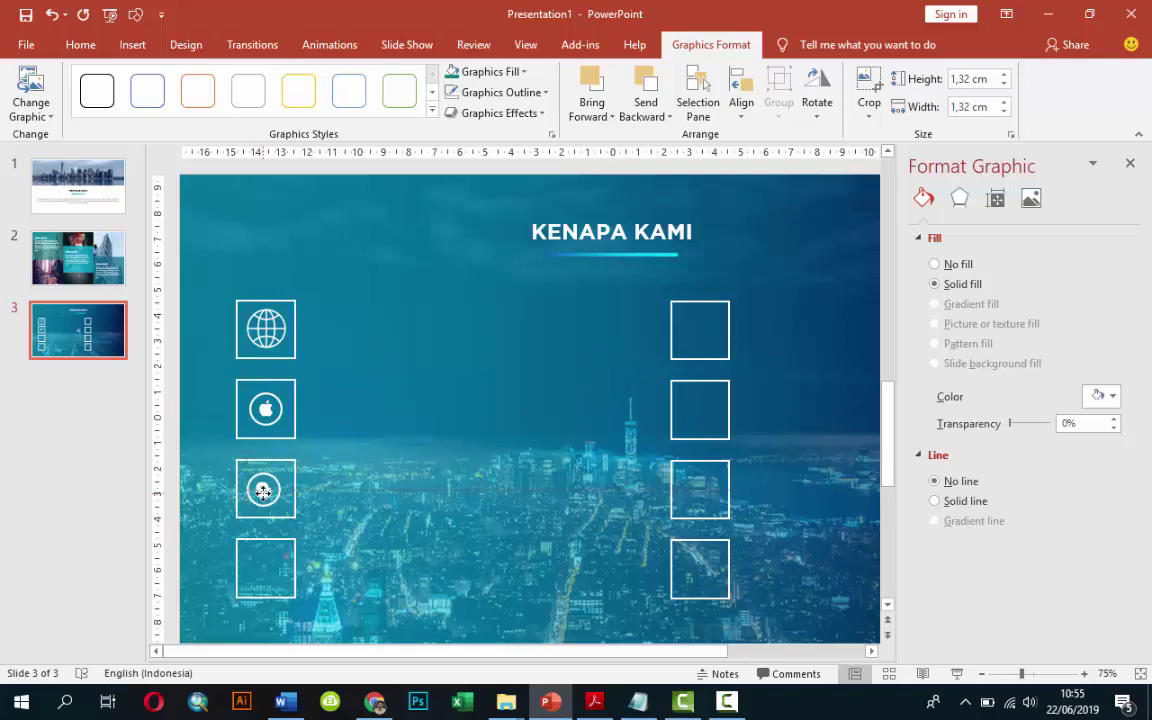
Center the Blogger icon, then place a white Facebook icon in the bottom-left box.
{"action": "left_click_drag", "start_coordinate": [262, 491], "coordinate": [265, 491]}
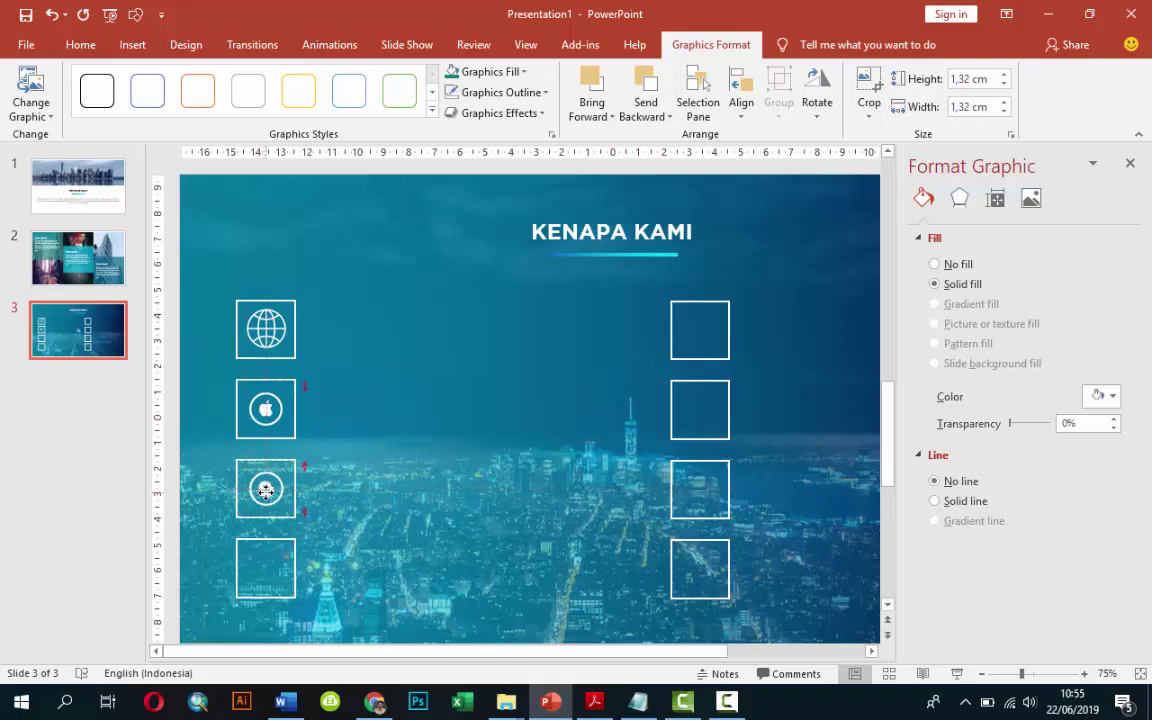
{"action": "left_click", "coordinate": [131, 44]}
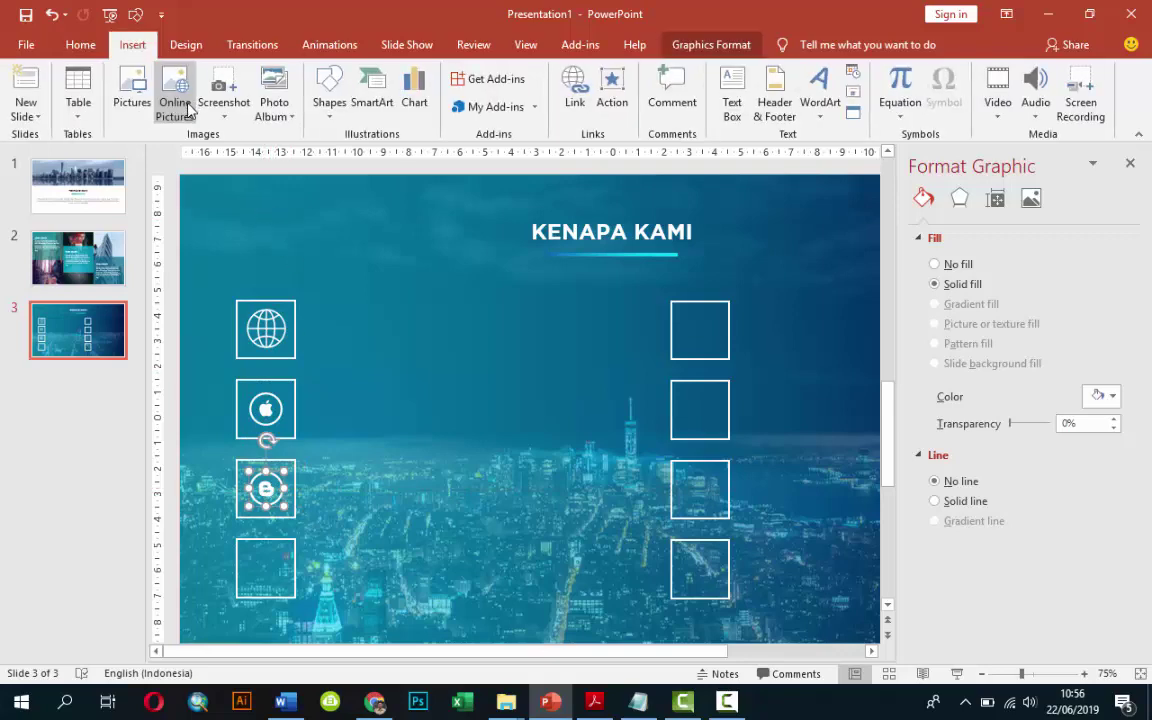
{"action": "left_click", "coordinate": [131, 84]}
{"action": "left_click", "coordinate": [558, 298]}
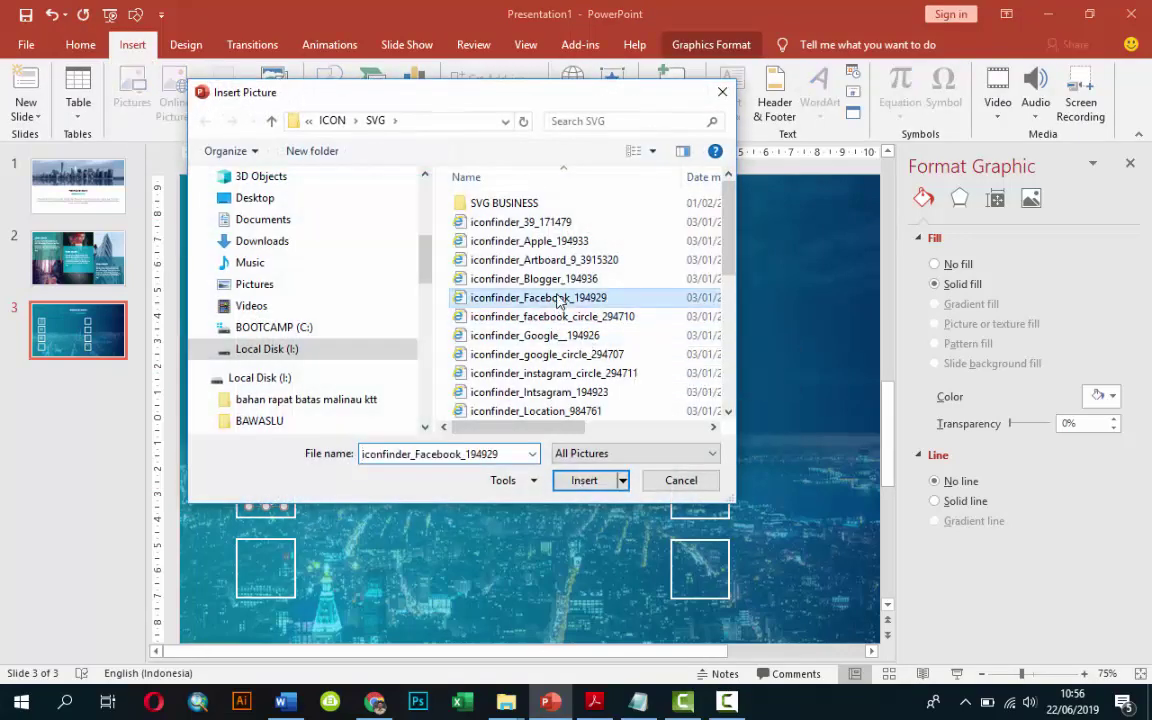
{"action": "double_click", "coordinate": [558, 298]}
{"action": "left_click", "coordinate": [1110, 396]}
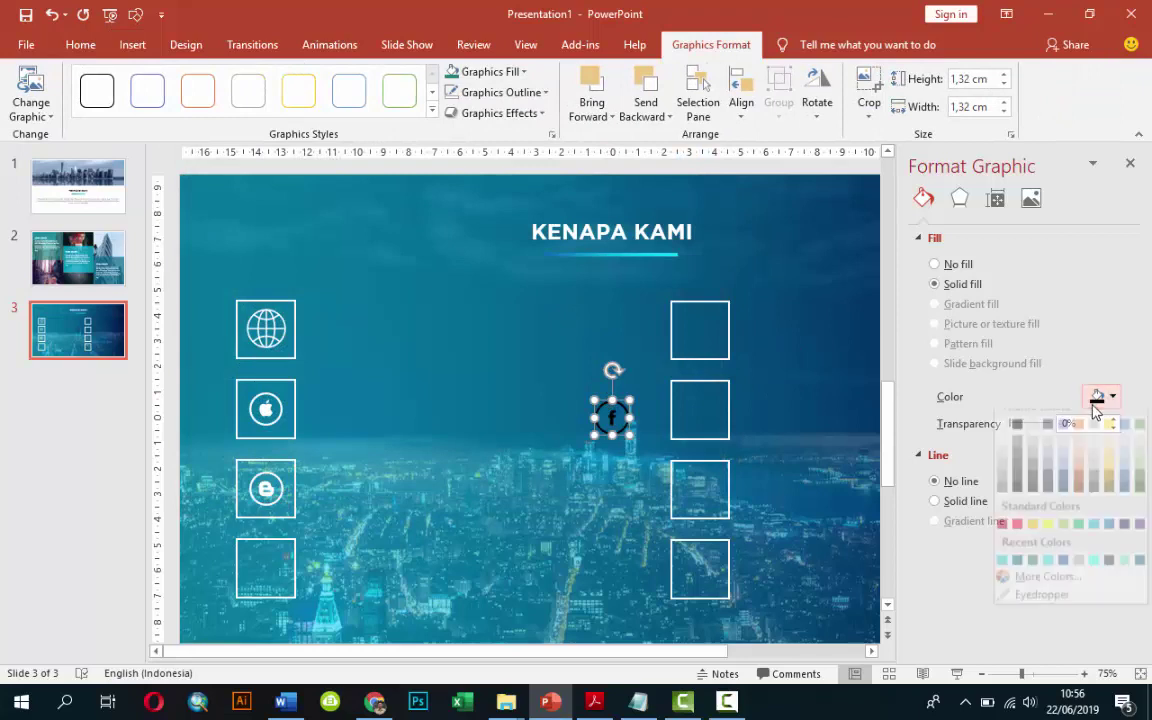
{"action": "left_click", "coordinate": [1011, 430]}
{"action": "left_click_drag", "start_coordinate": [617, 424], "coordinate": [264, 567]}
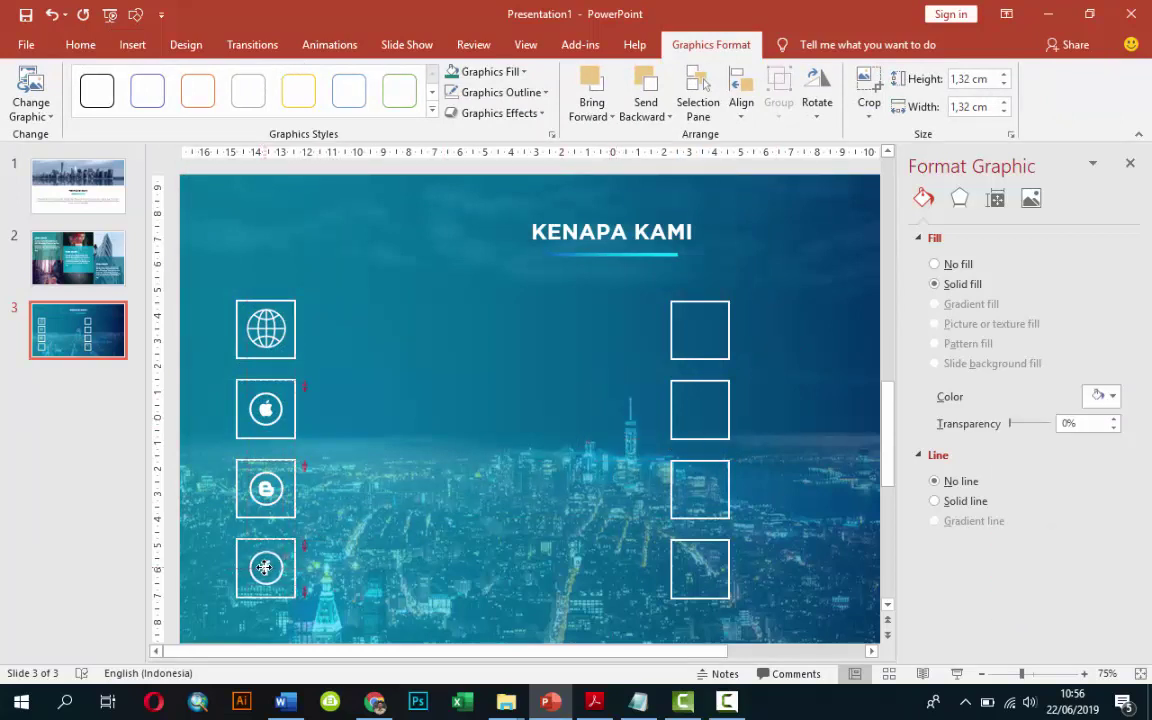
Insert the Google+ icon, color it white, and place it in the top-right box.
{"action": "left_click", "coordinate": [133, 44]}
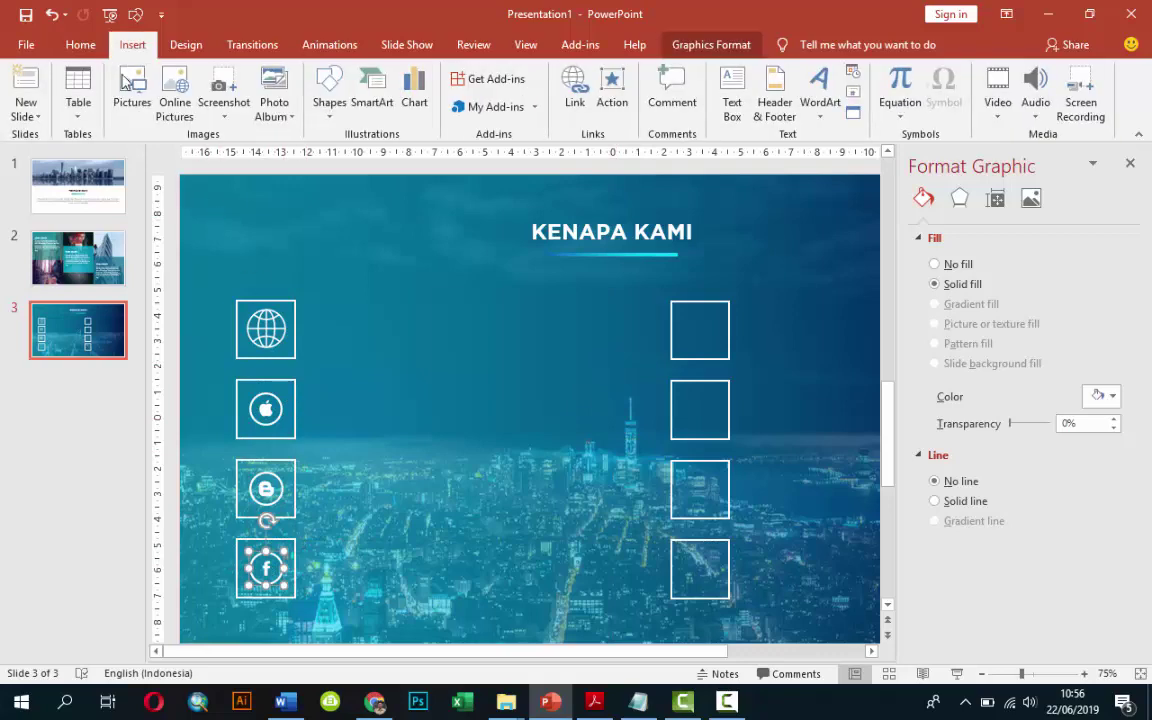
{"action": "left_click", "coordinate": [133, 90]}
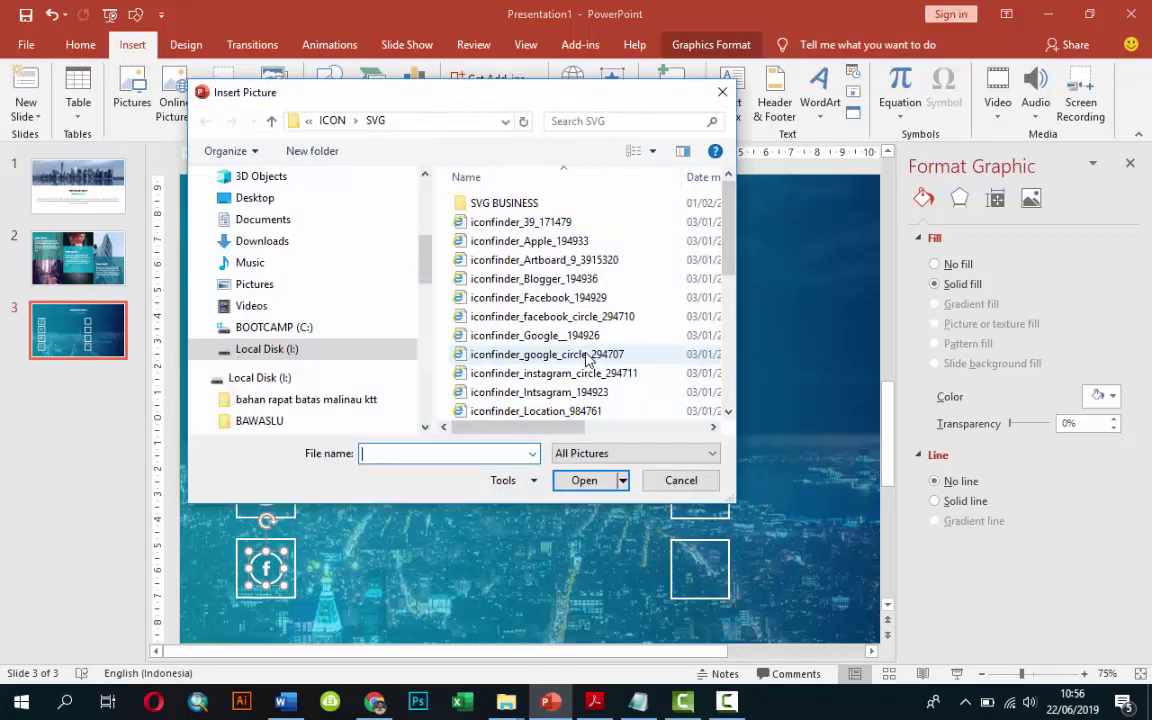
{"action": "double_click", "coordinate": [535, 338]}
{"action": "left_click", "coordinate": [1100, 396]}
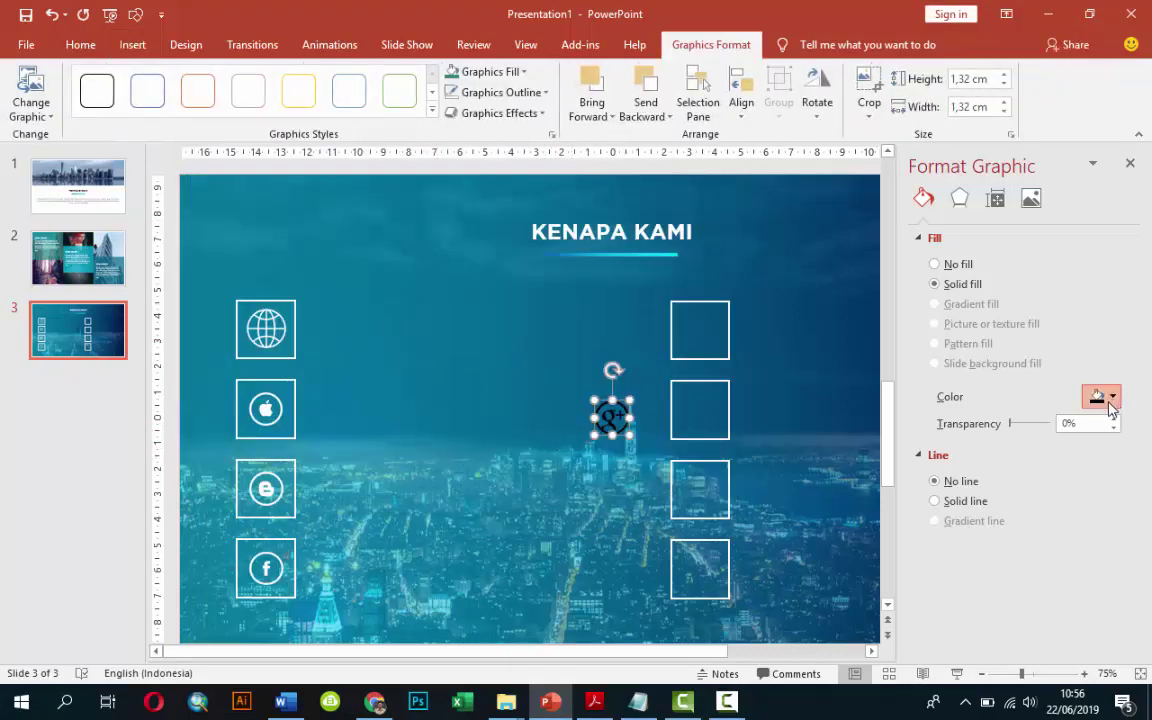
{"action": "left_click", "coordinate": [1003, 439]}
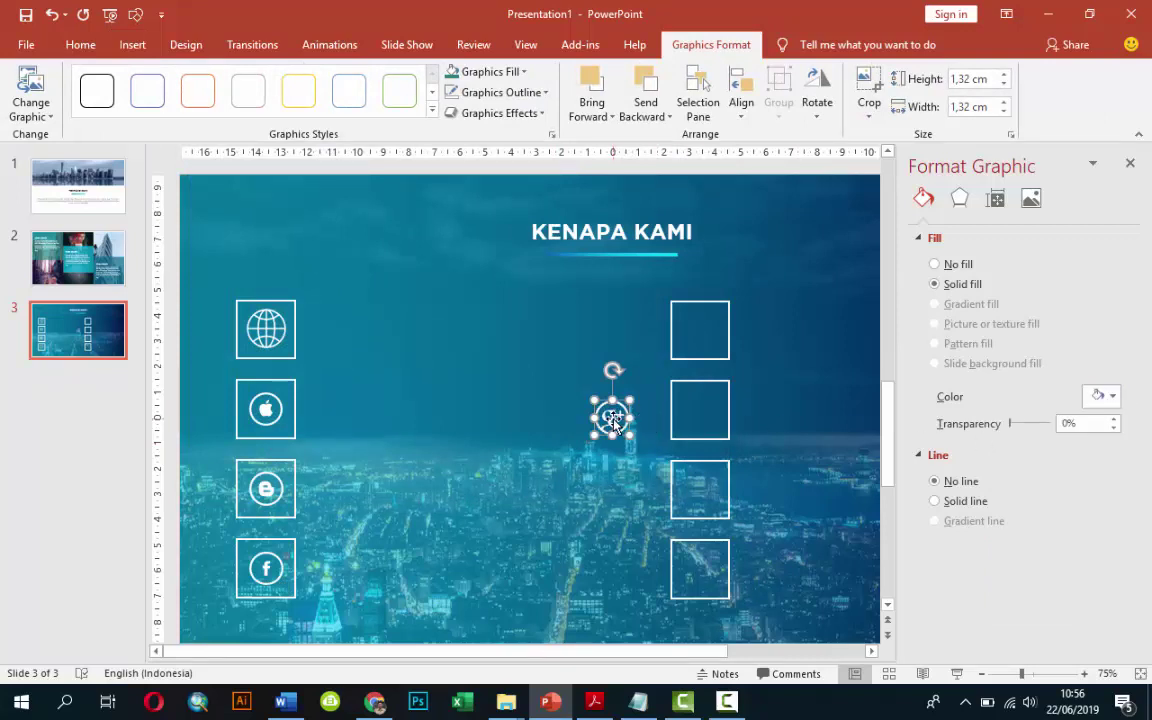
{"action": "left_click_drag", "start_coordinate": [612, 413], "coordinate": [704, 329]}
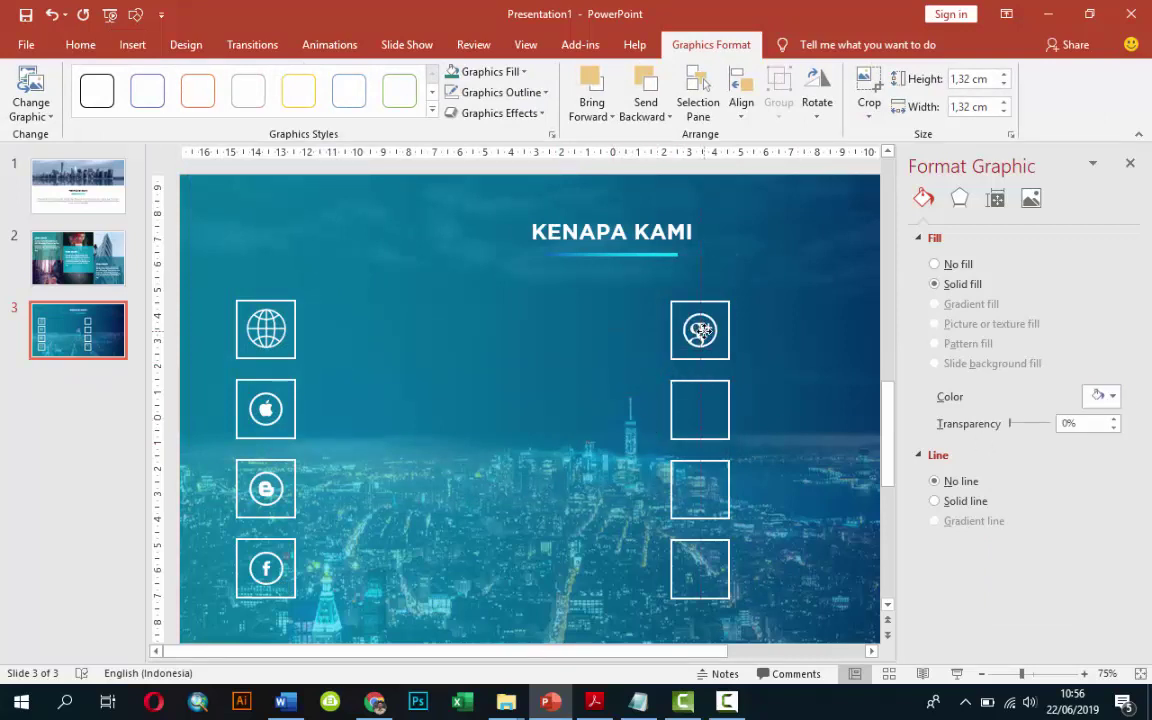
Insert the circled Instagram icon, then delete it.
{"action": "left_click", "coordinate": [132, 44]}
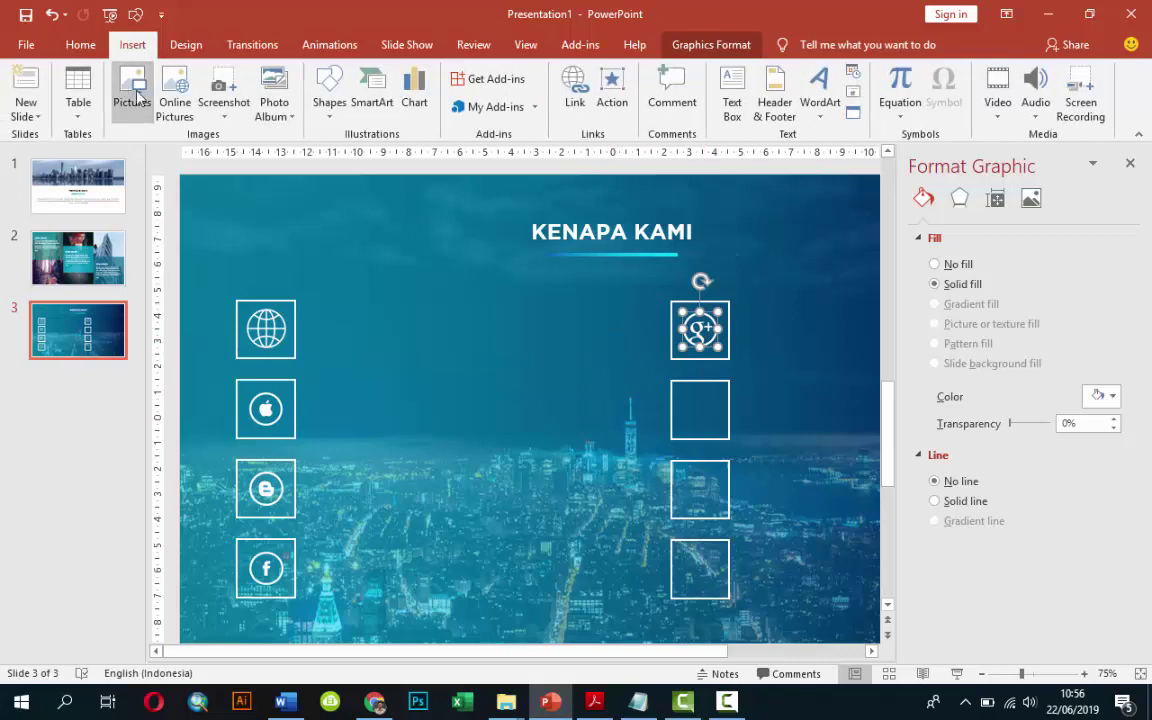
{"action": "left_click", "coordinate": [132, 95]}
{"action": "scroll", "coordinate": [572, 390], "scroll_direction": "down", "scroll_amount": 2}
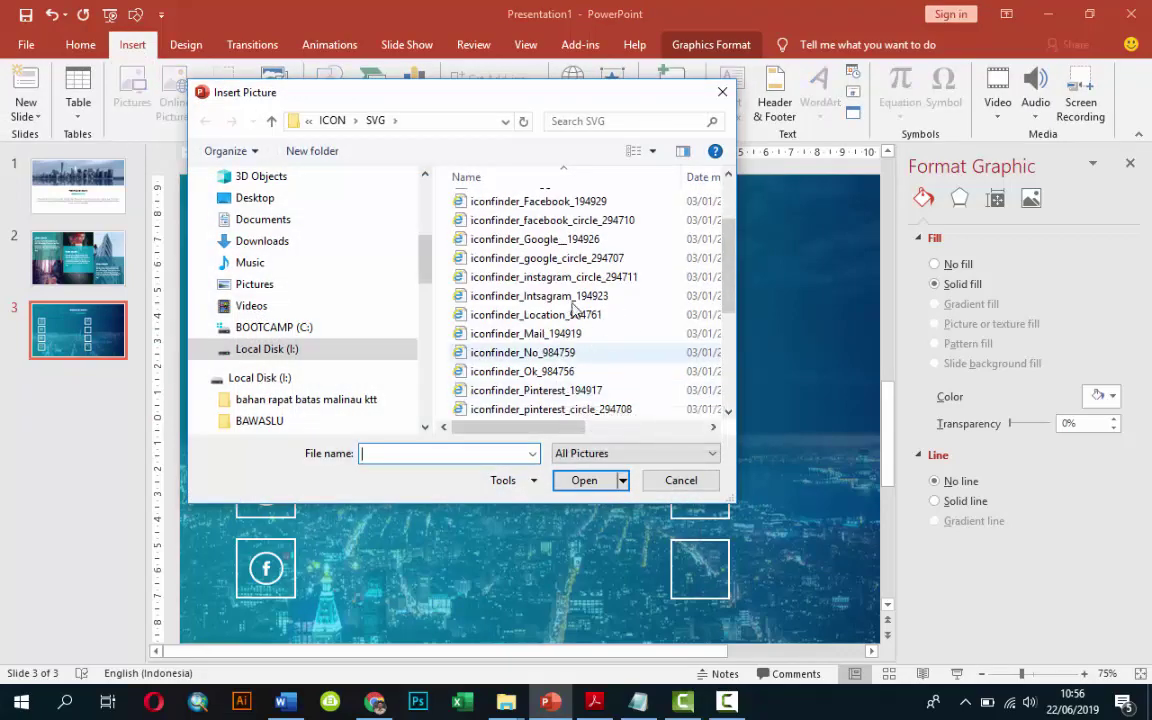
{"action": "left_click", "coordinate": [557, 281]}
{"action": "left_click", "coordinate": [586, 481]}
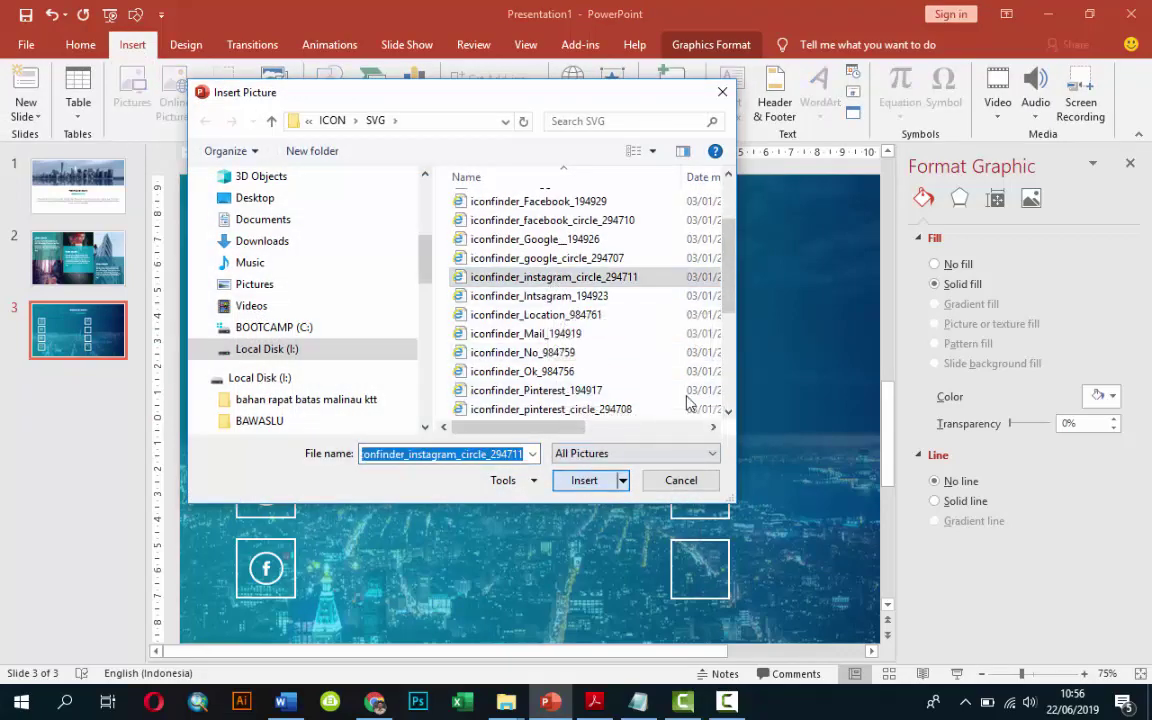
{"action": "left_click", "coordinate": [1098, 397]}
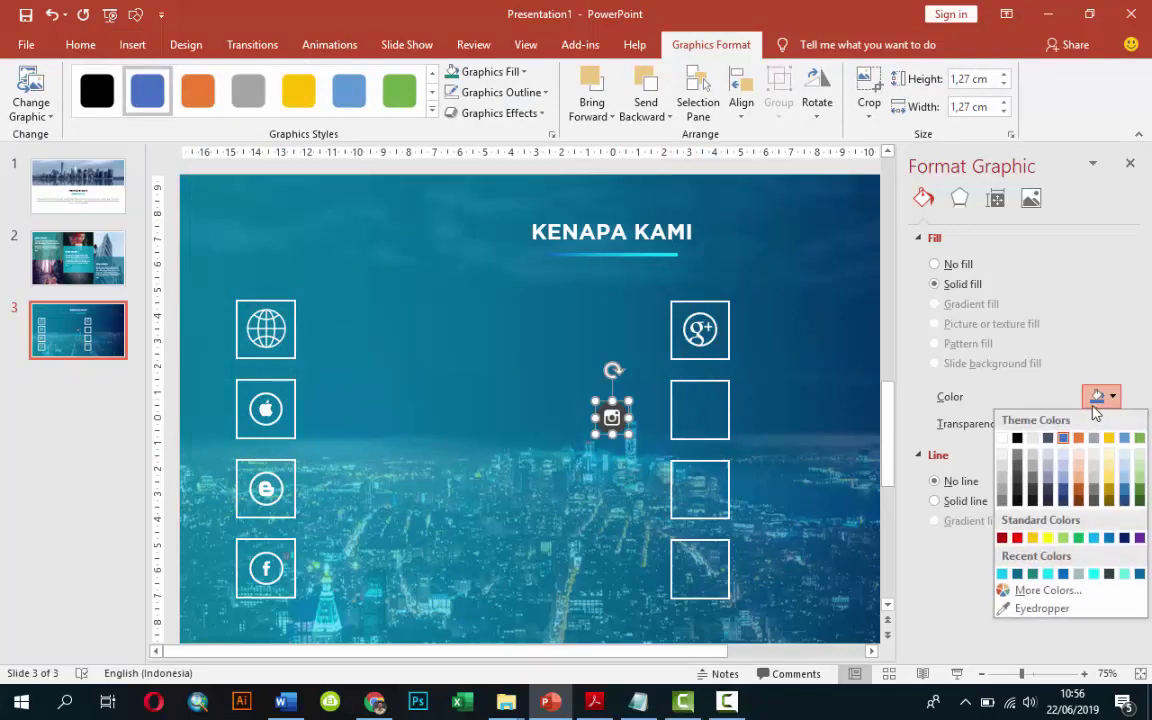
{"action": "left_click", "coordinate": [613, 418]}
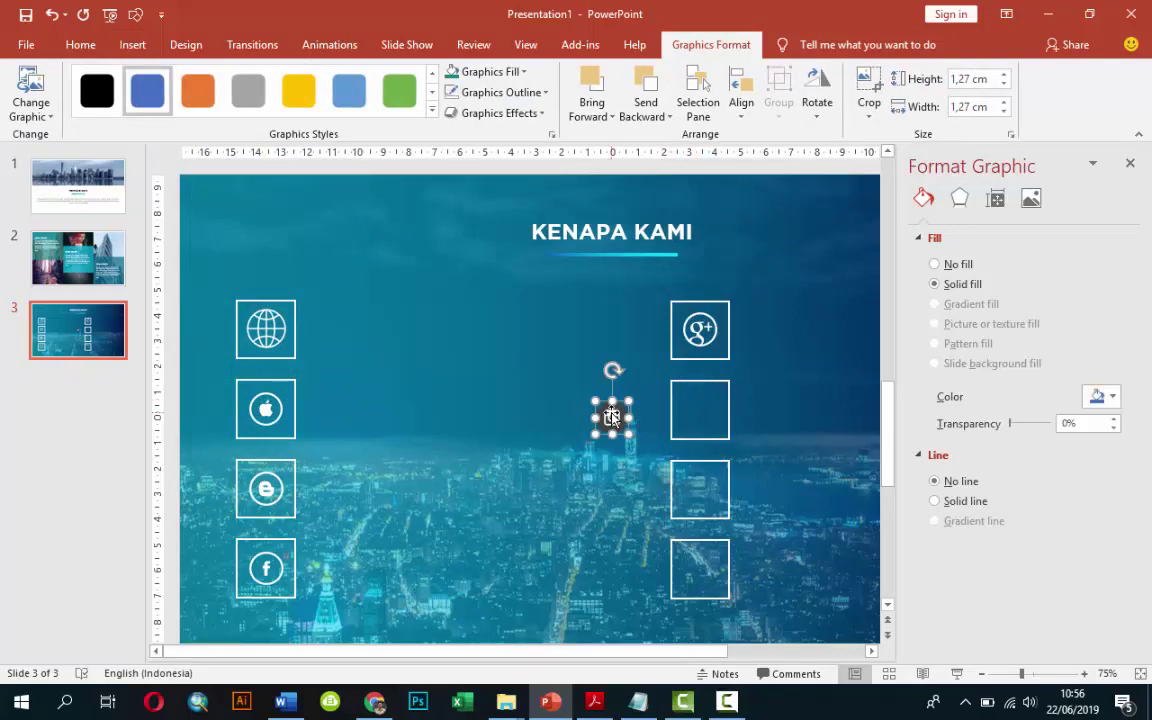
{"action": "key", "text": "Delete"}
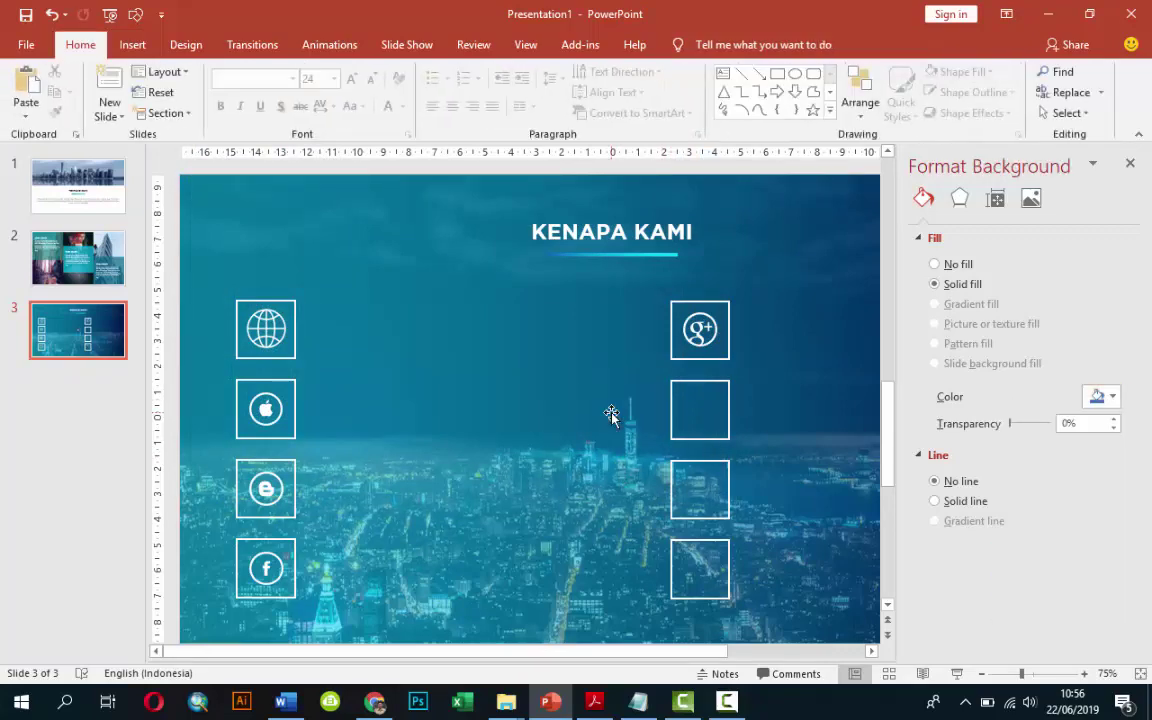
Insert the plain Instagram icon, color it white, and place it under Google+.
{"action": "left_click", "coordinate": [133, 44]}
{"action": "left_click", "coordinate": [132, 95]}
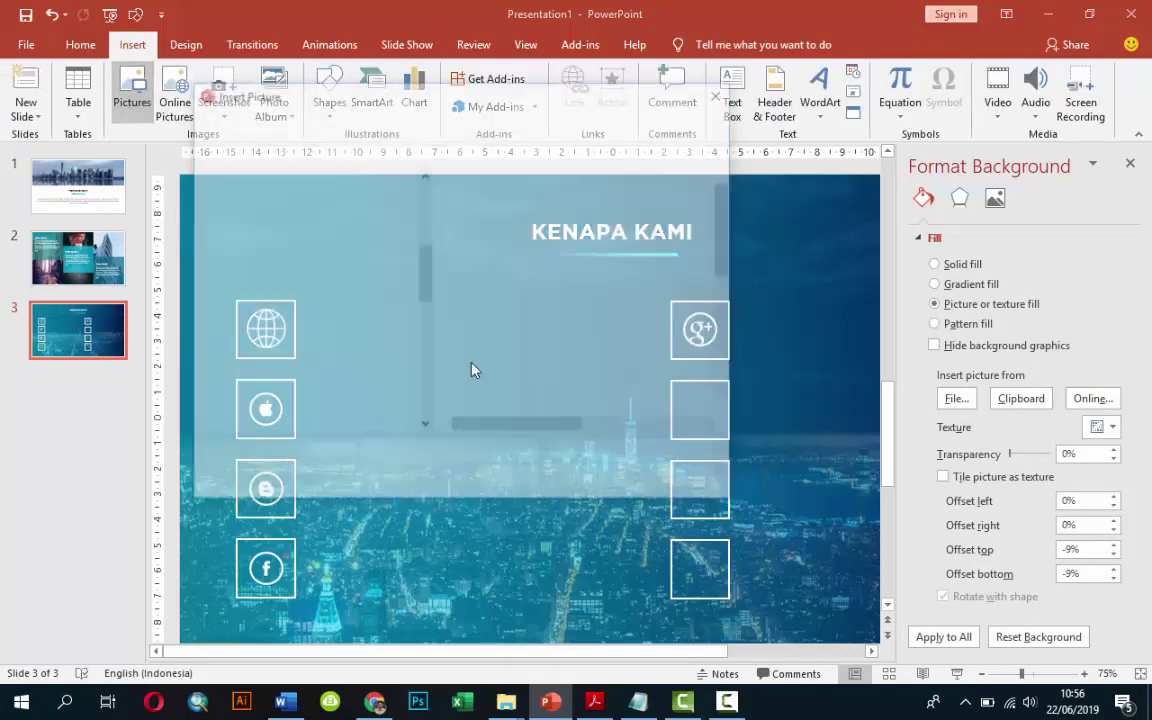
{"action": "left_click", "coordinate": [540, 392]}
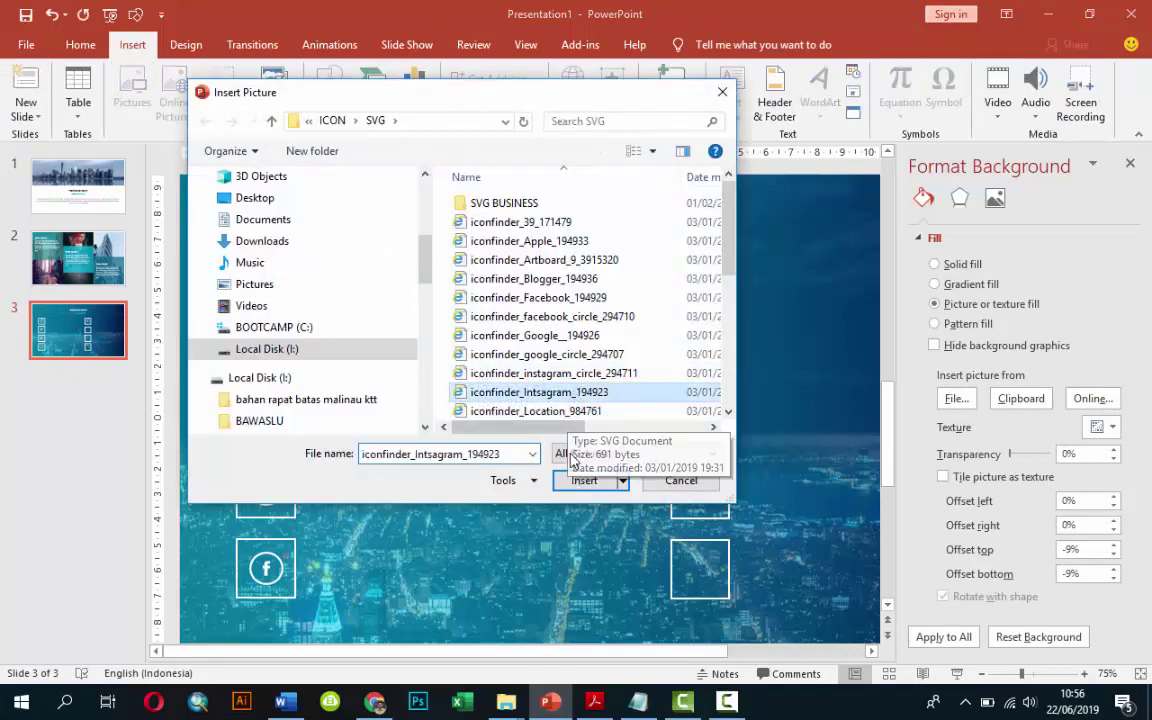
{"action": "left_click", "coordinate": [580, 480]}
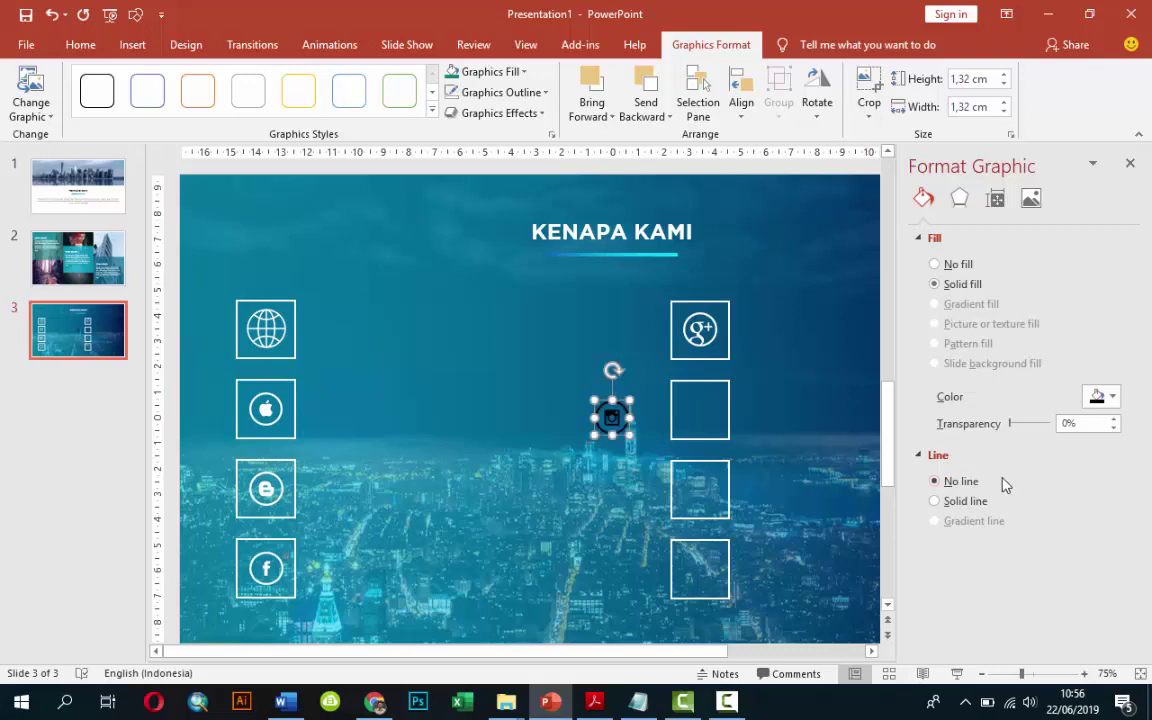
{"action": "left_click", "coordinate": [1101, 397]}
{"action": "left_click", "coordinate": [1002, 439]}
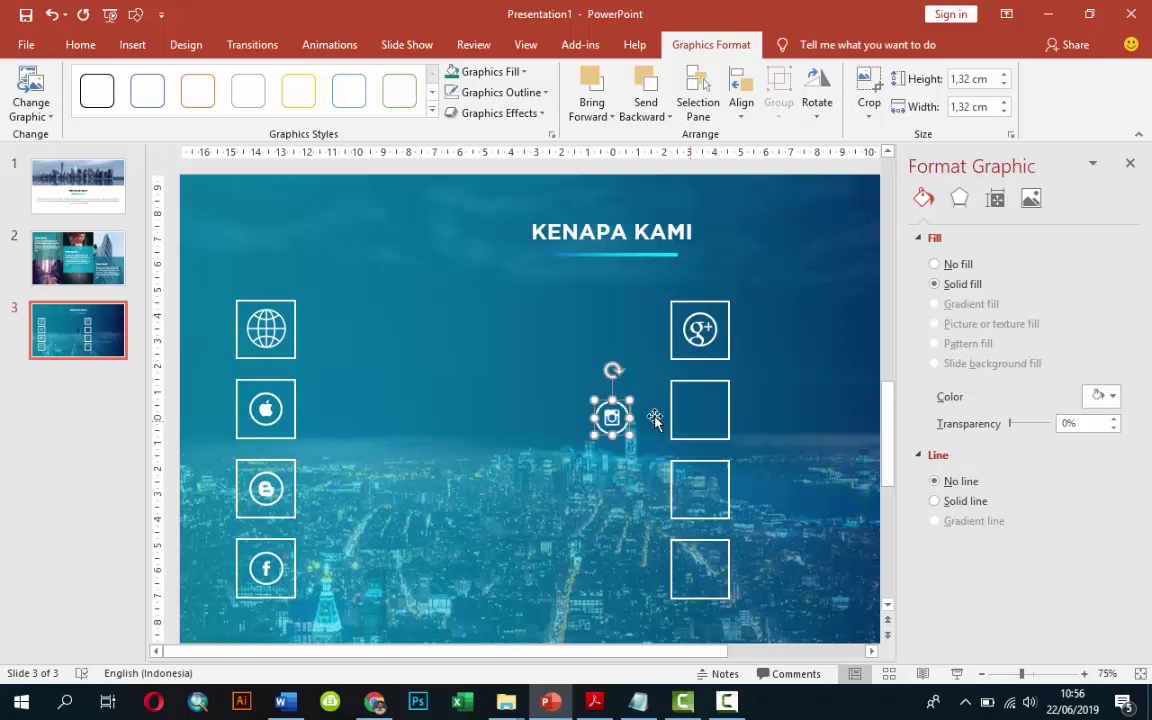
{"action": "left_click_drag", "start_coordinate": [615, 420], "coordinate": [703, 415]}
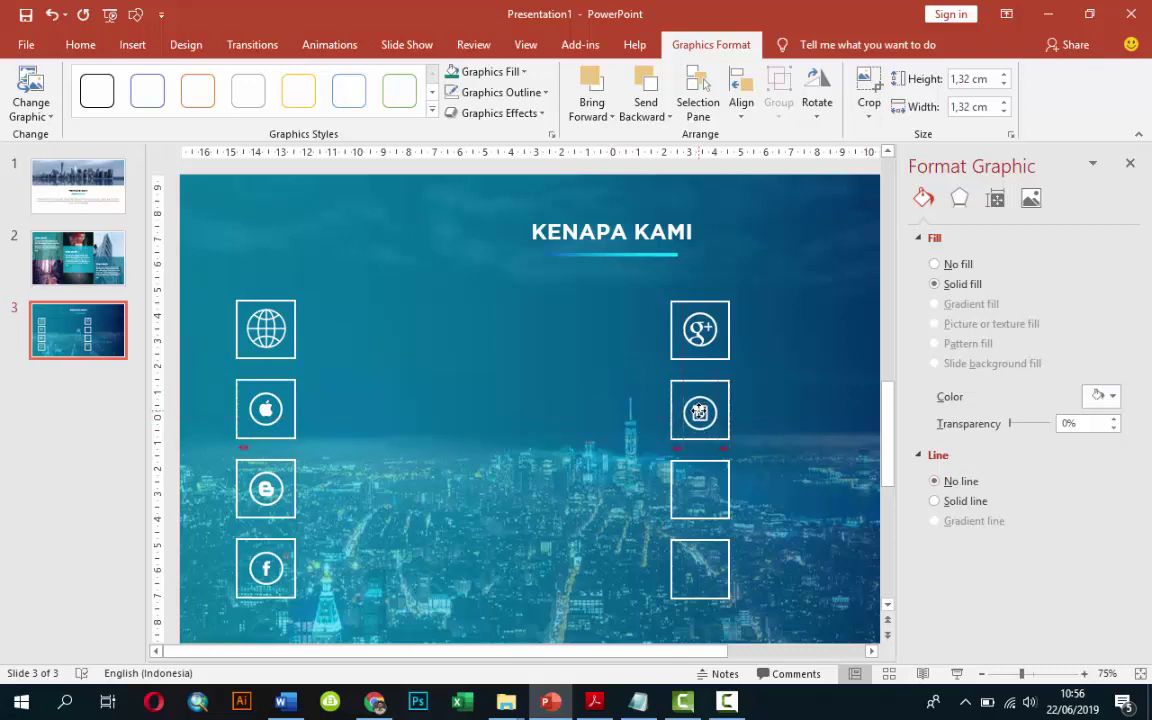
{"action": "left_click", "coordinate": [132, 44]}
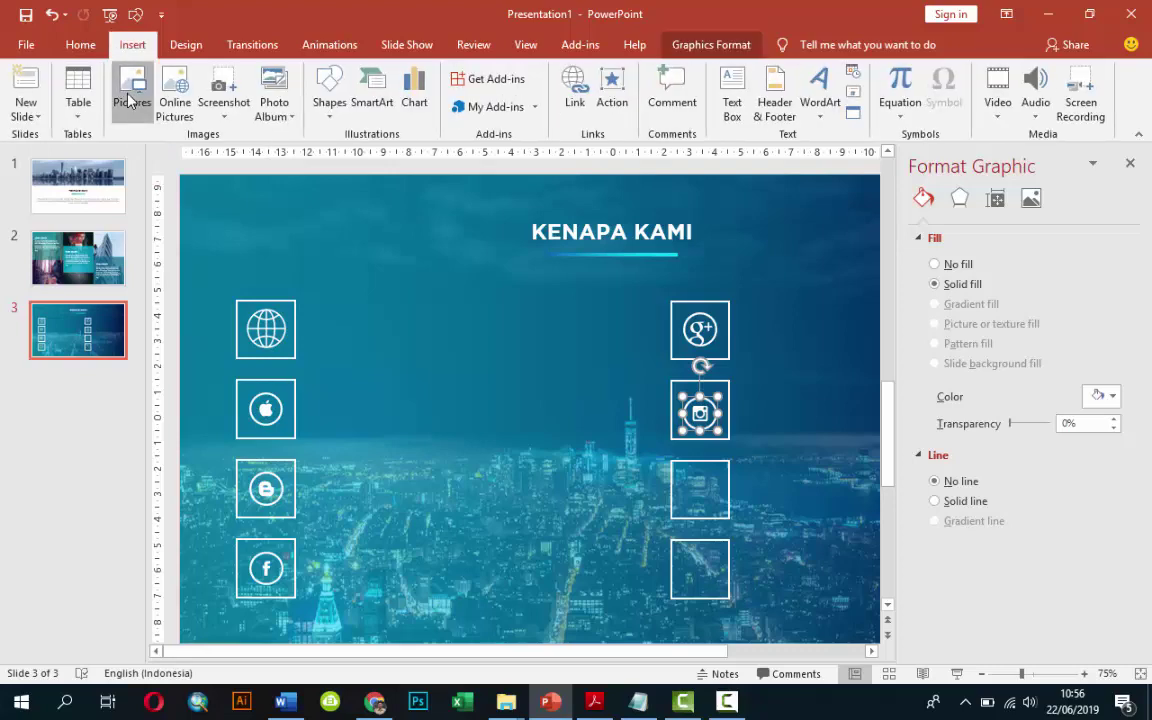
Insert a white location-pin icon, sized to fit the third right-column box.
{"action": "left_click", "coordinate": [132, 92]}
{"action": "scroll", "coordinate": [592, 390], "scroll_direction": "down", "scroll_amount": 1}
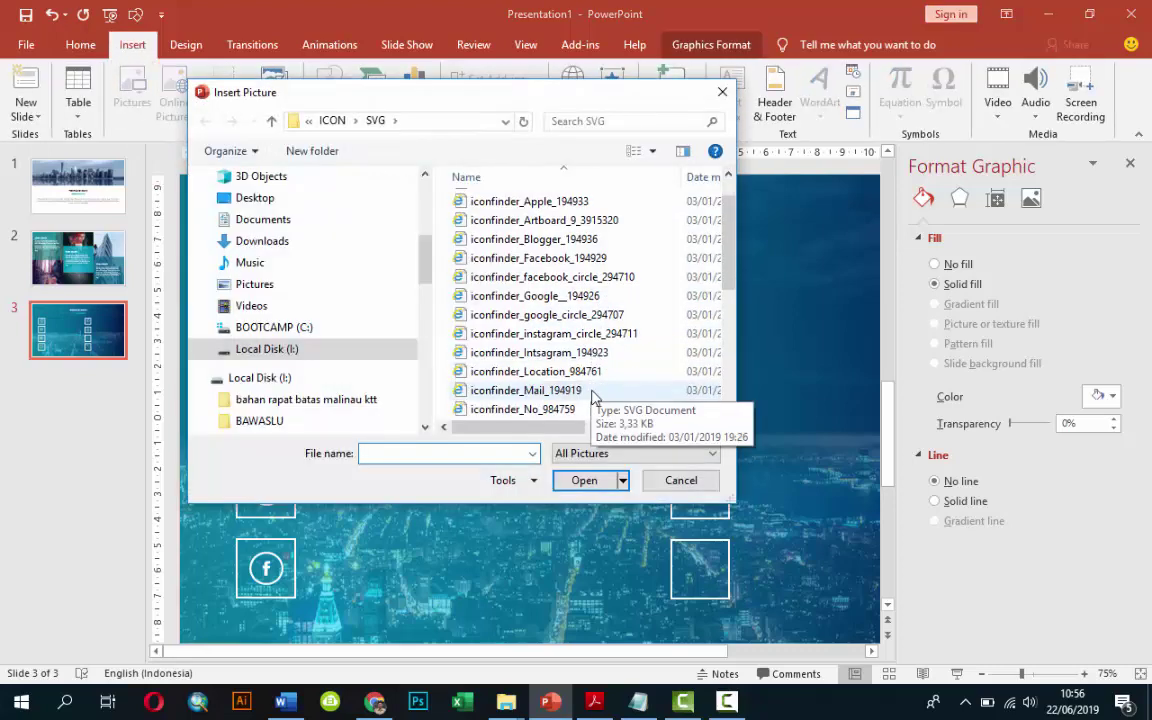
{"action": "left_click", "coordinate": [587, 376]}
{"action": "left_click", "coordinate": [584, 480]}
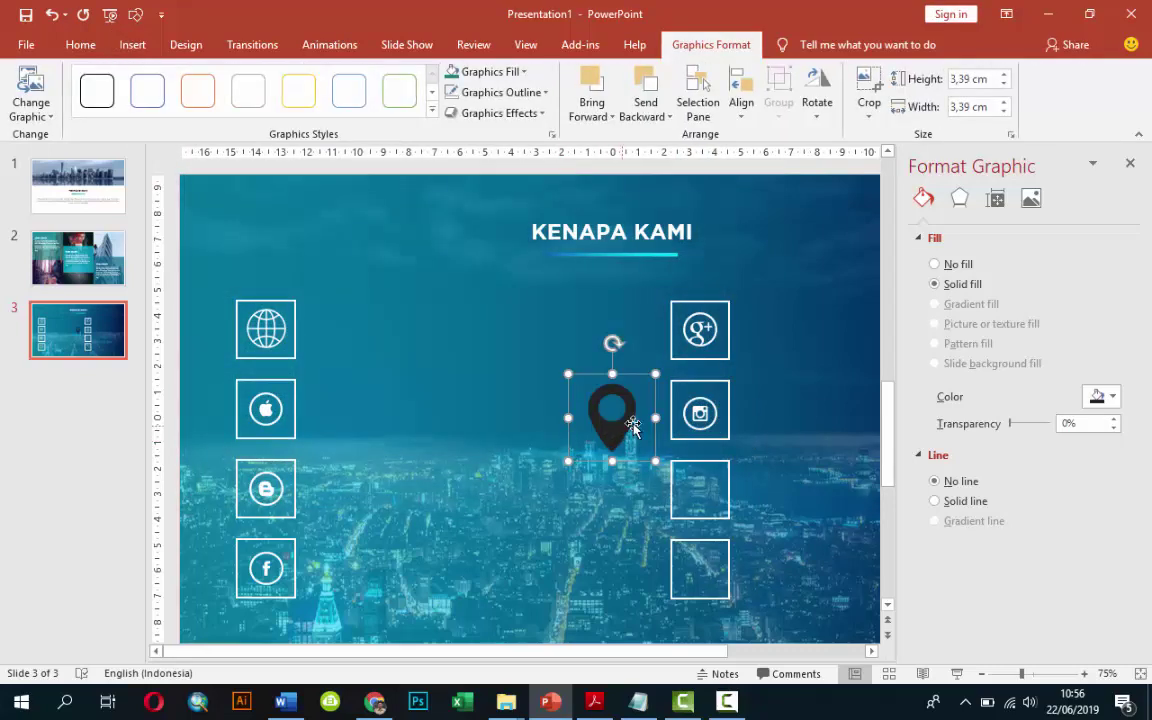
{"action": "left_click", "coordinate": [1112, 396]}
{"action": "left_click", "coordinate": [1016, 438]}
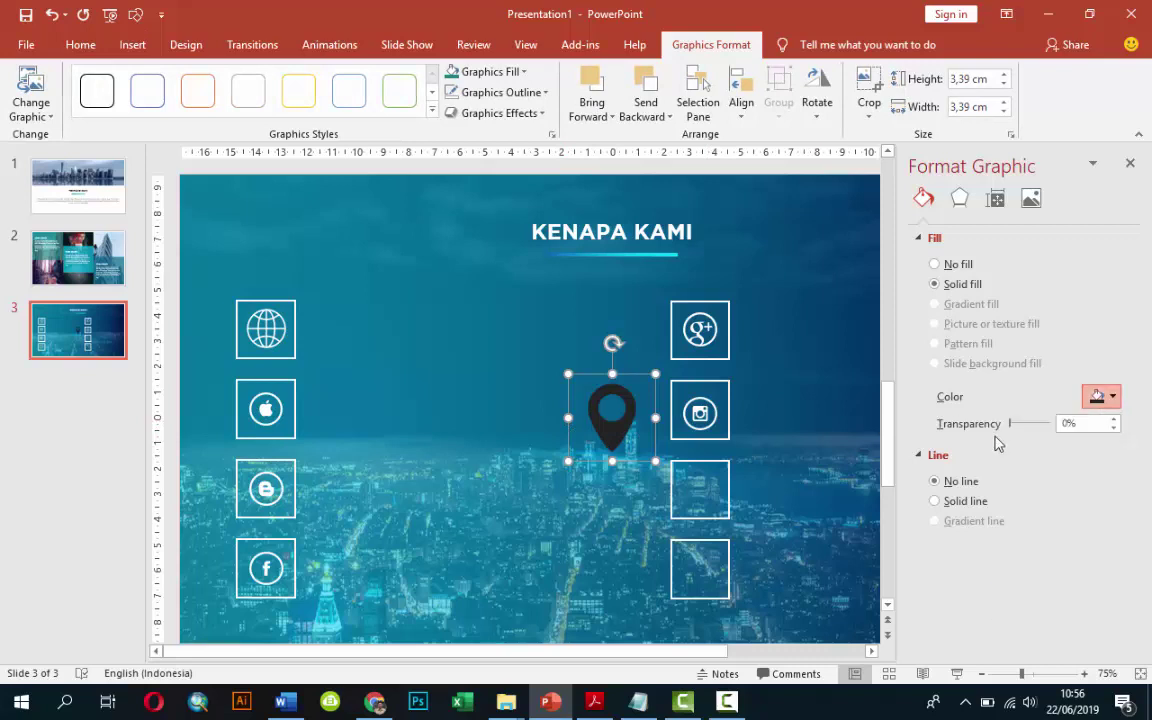
{"action": "mouse_move", "coordinate": [656, 374]}
{"action": "left_mouse_down"}
{"action": "mouse_move", "coordinate": [627, 402]}
{"action": "mouse_move", "coordinate": [699, 486]}
{"action": "left_mouse_up"}
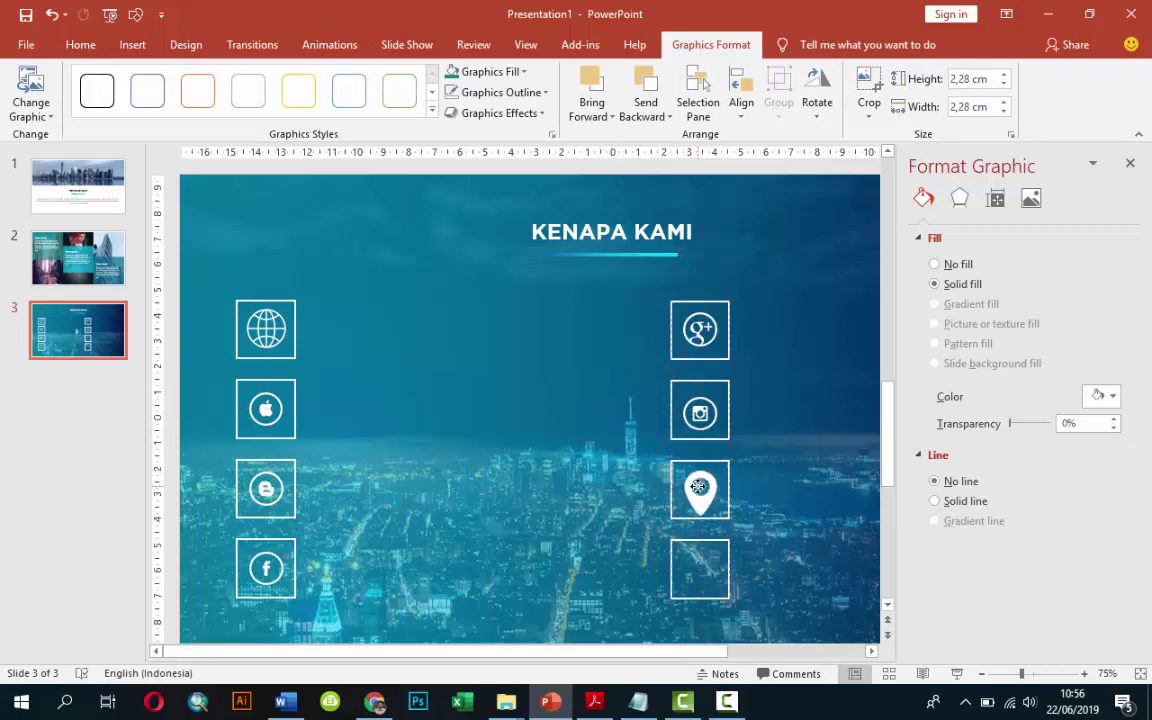
Insert the mail icon, color it white, and move it into the bottom-right box.
{"action": "left_click", "coordinate": [132, 44]}
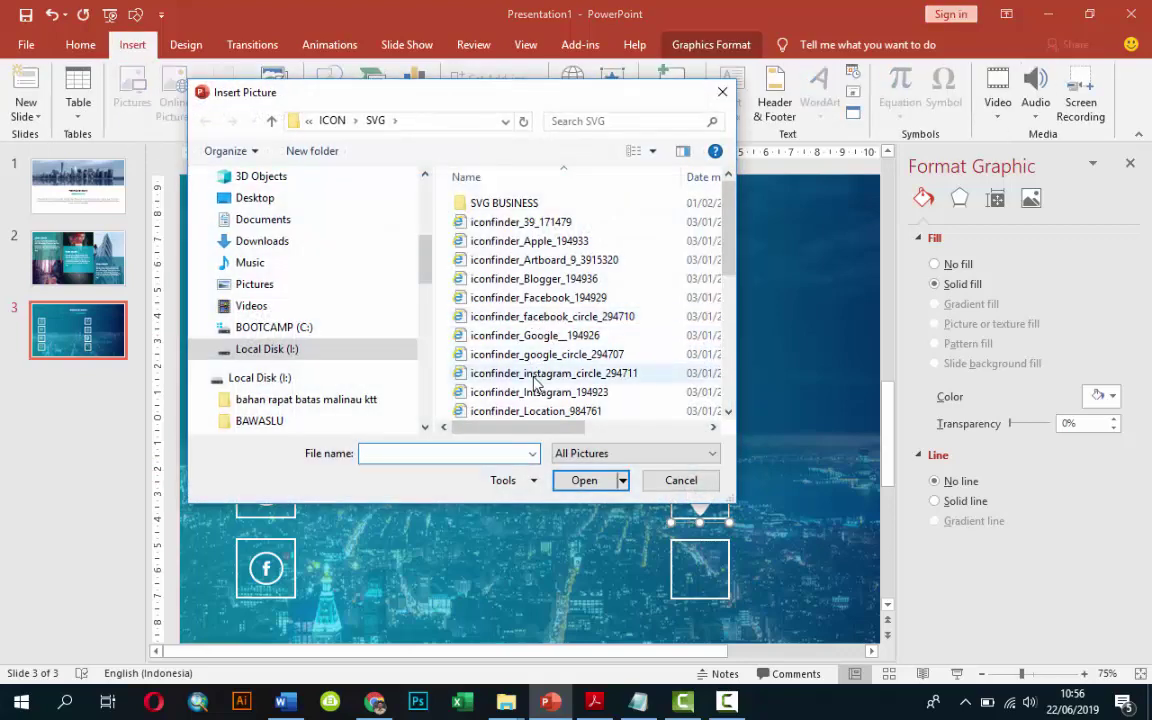
{"action": "scroll", "coordinate": [593, 400], "scroll_direction": "down", "scroll_amount": 3}
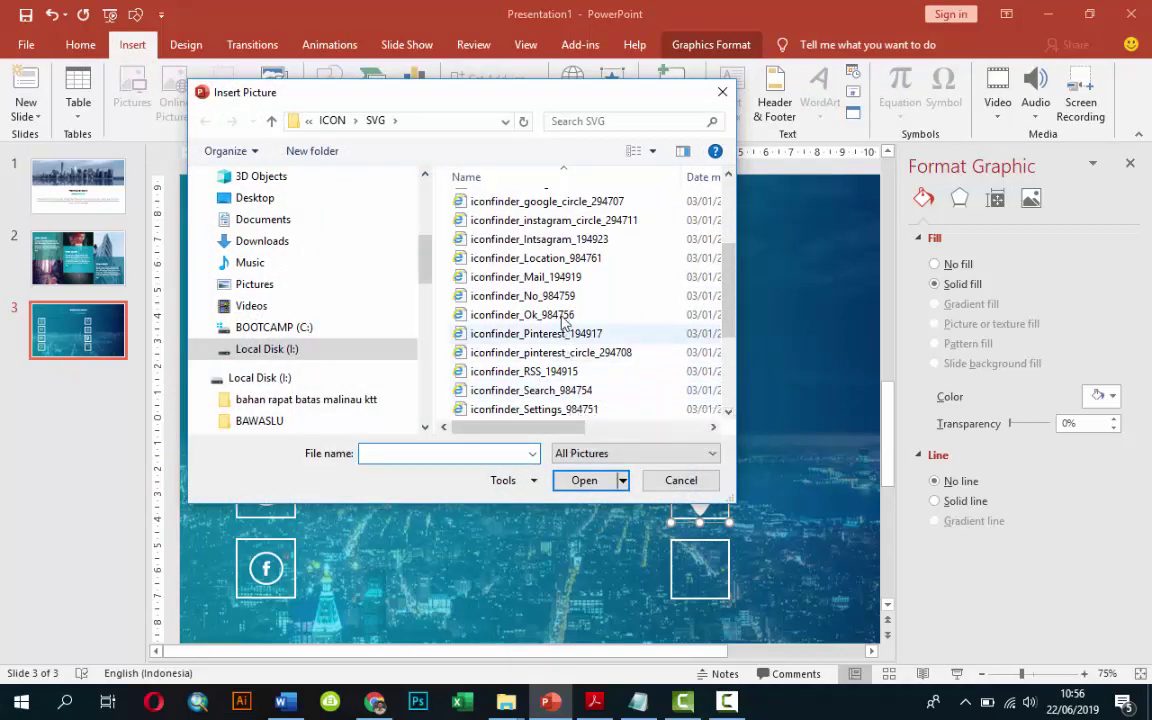
{"action": "double_click", "coordinate": [576, 277]}
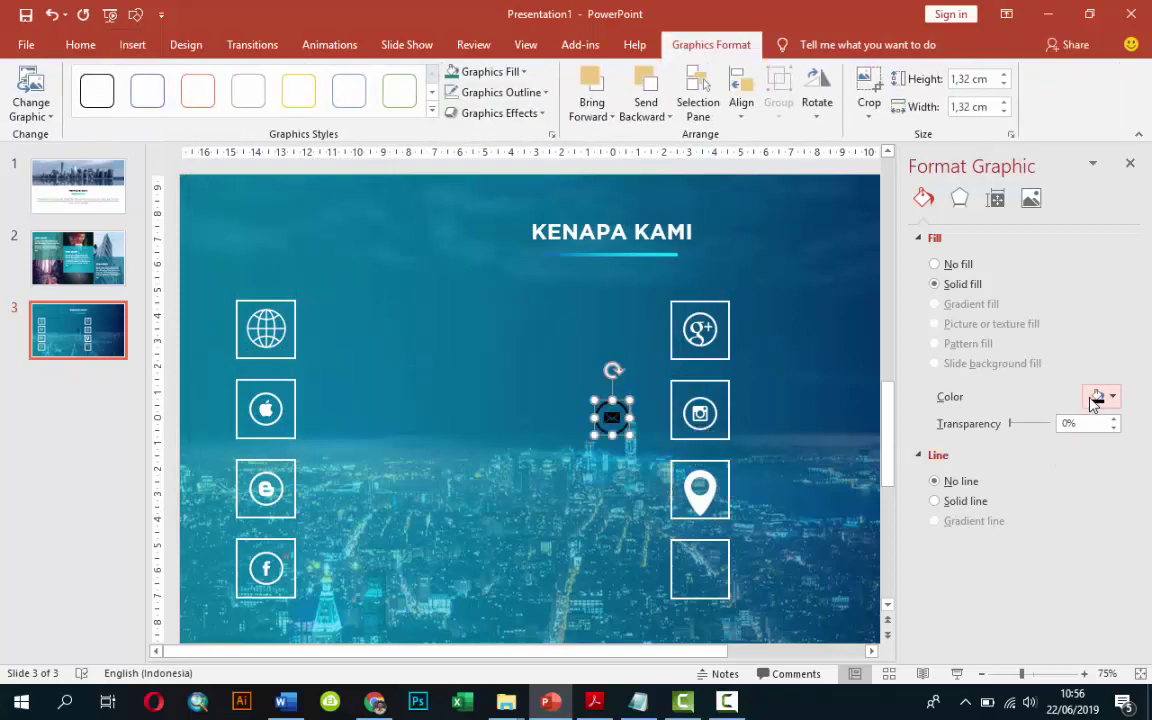
{"action": "left_click", "coordinate": [1104, 396]}
{"action": "left_click", "coordinate": [1003, 439]}
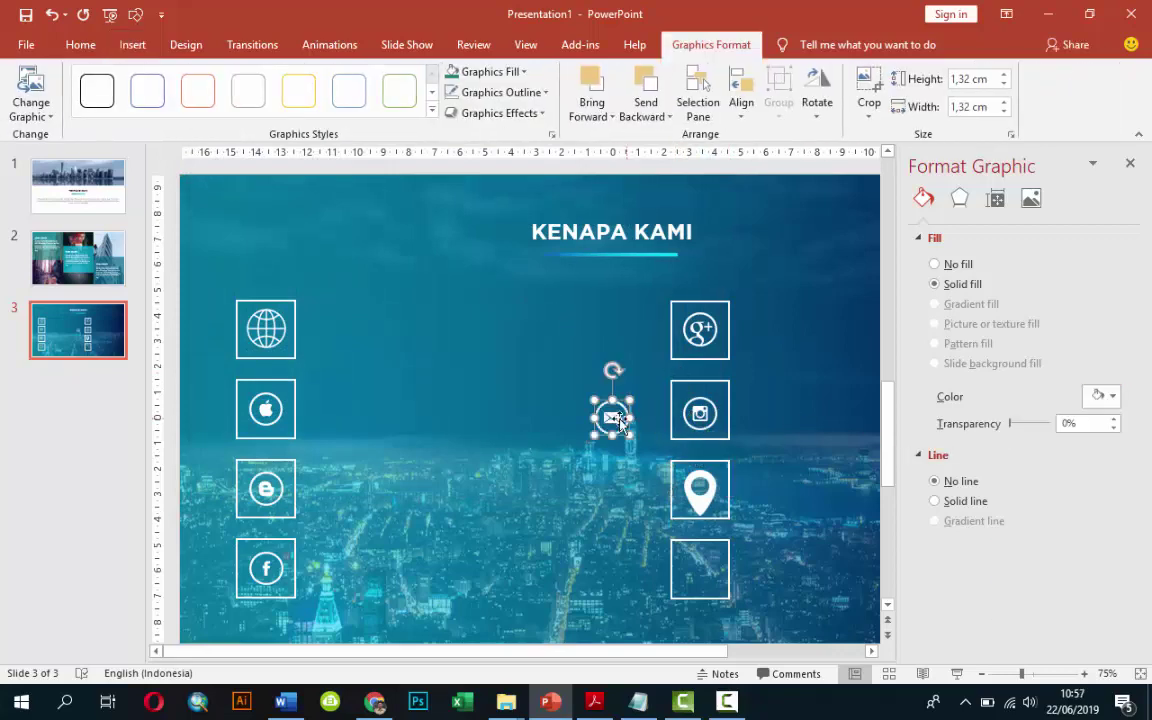
{"action": "left_click_drag", "start_coordinate": [634, 450], "coordinate": [699, 569]}
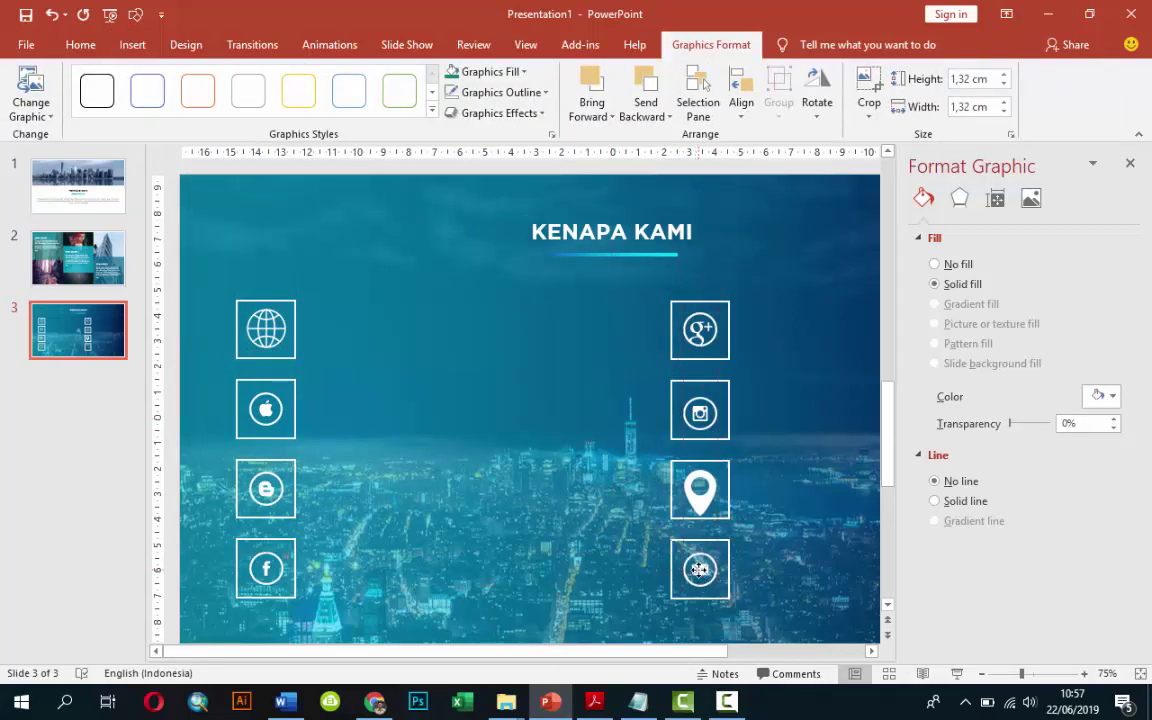
{"action": "scroll", "coordinate": [784, 548], "scroll_direction": "down", "scroll_amount": 3}
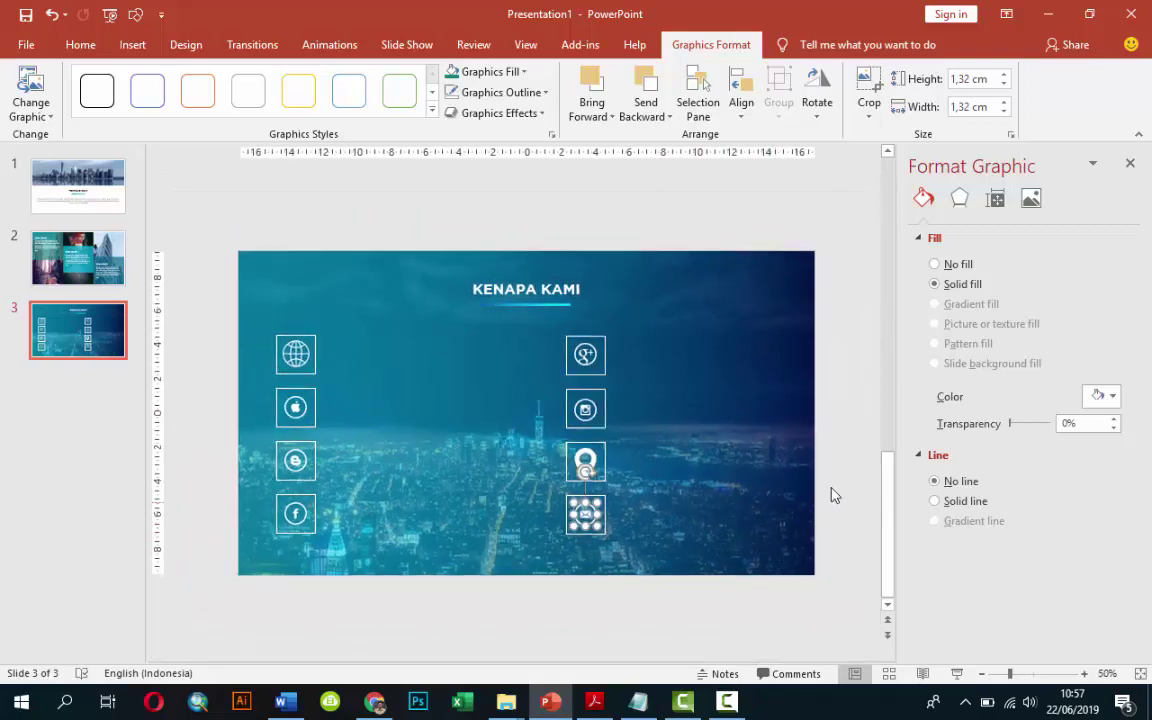
Copy the MISI KAMI text box from slide 2 and paste it onto slide 3.
{"action": "left_click", "coordinate": [840, 490]}
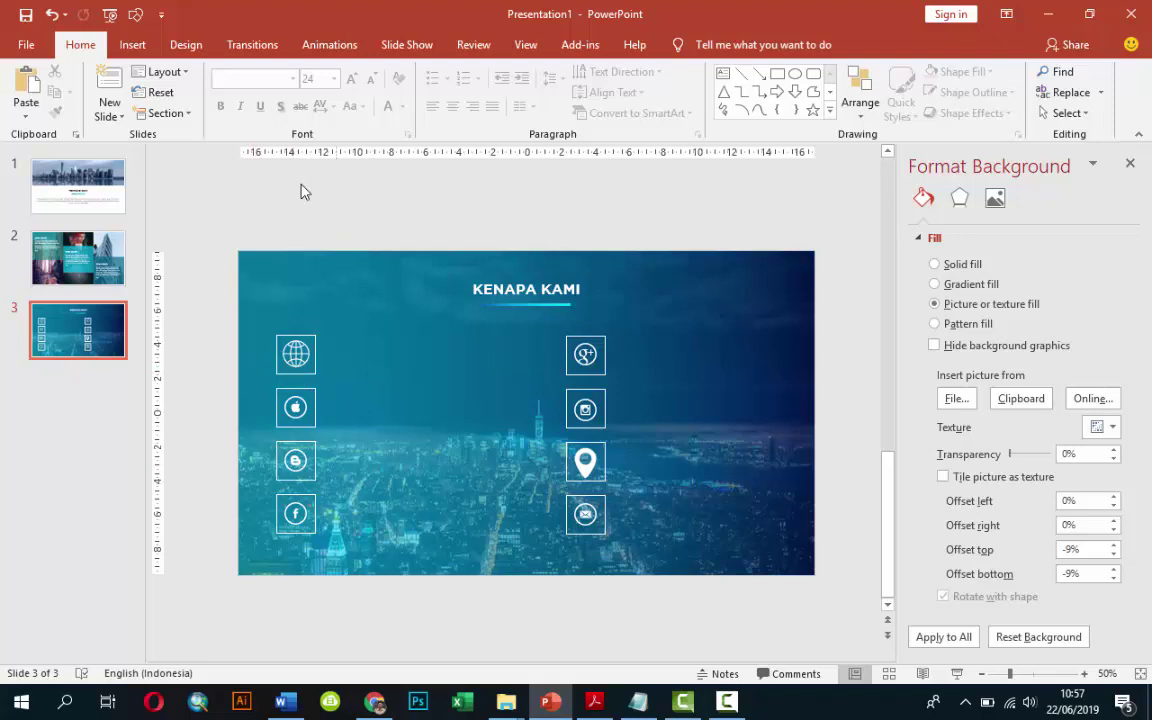
{"action": "left_click", "coordinate": [97, 270]}
{"action": "left_click", "coordinate": [291, 283]}
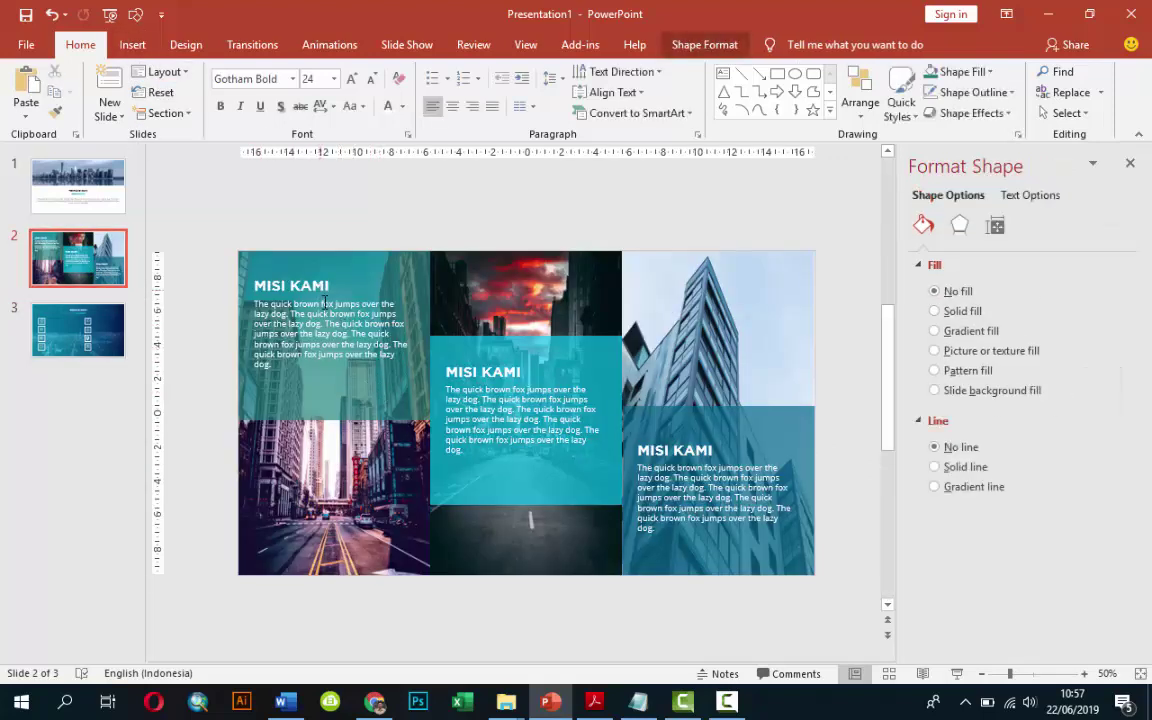
{"action": "key", "text": "Escape"}
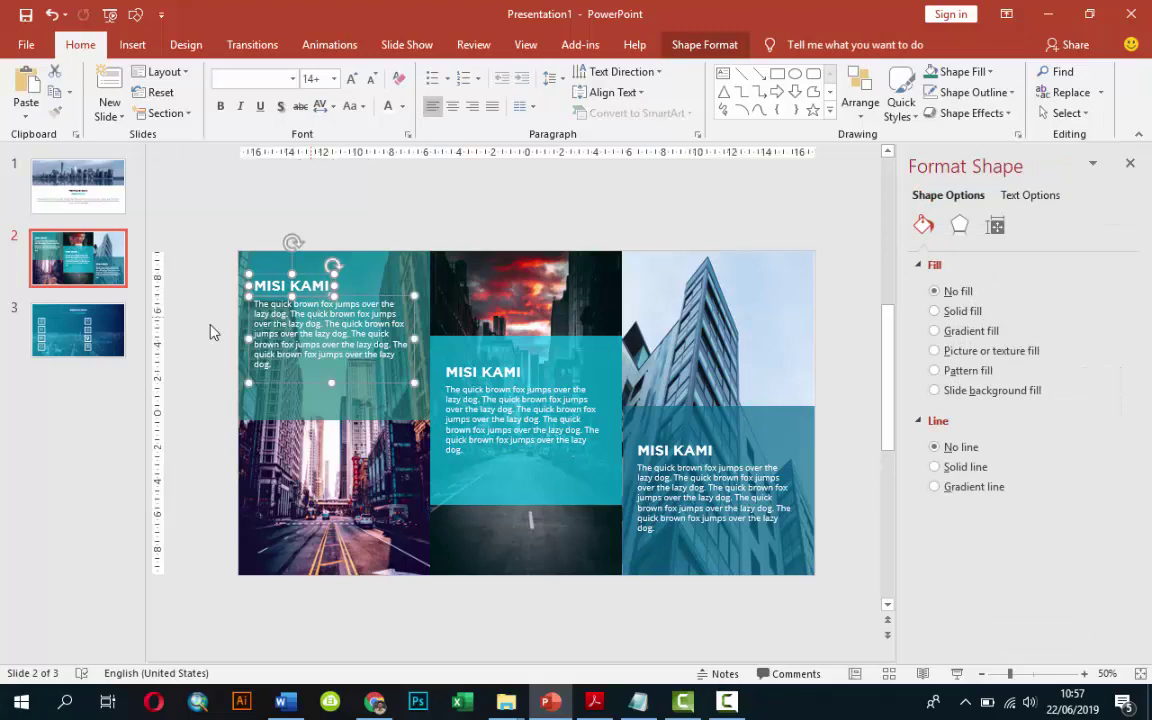
{"action": "key", "text": "ctrl+c"}
{"action": "left_click", "coordinate": [78, 328]}
{"action": "key", "text": "ctrl+v"}
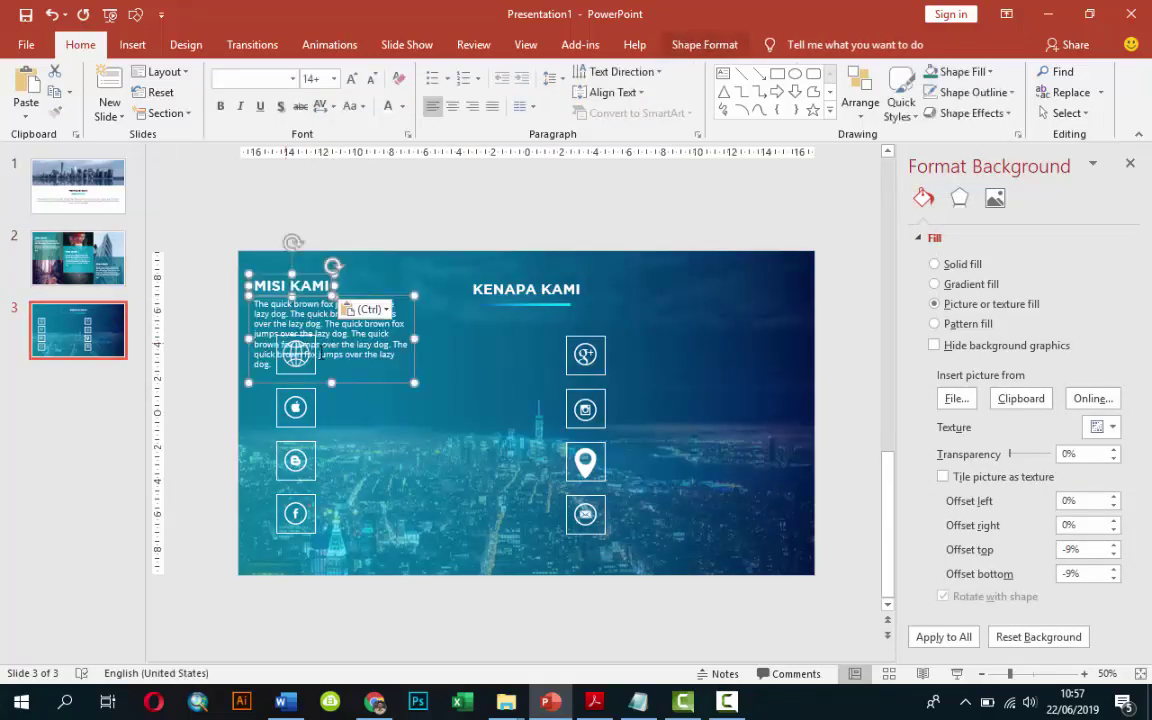
Move the pasted text beside the globe, shrink the heading, and set the body to 12 pt.
{"action": "left_click_drag", "start_coordinate": [312, 276], "coordinate": [385, 331]}
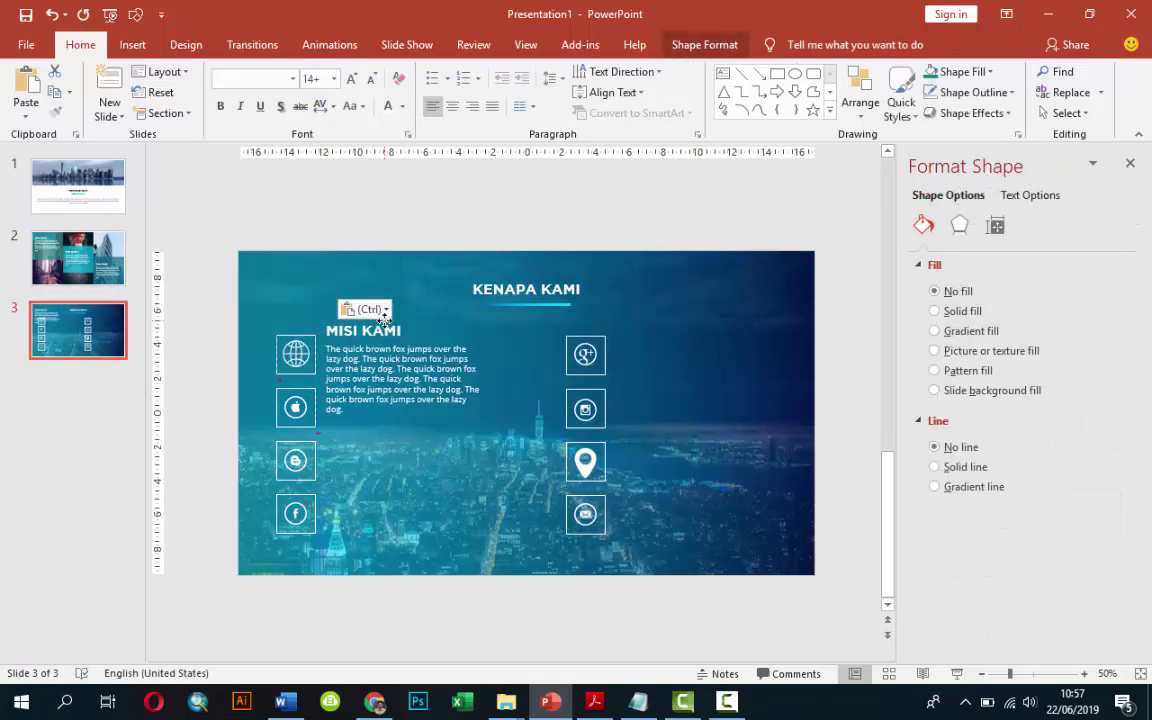
{"action": "left_click", "coordinate": [375, 221]}
{"action": "left_click", "coordinate": [390, 336]}
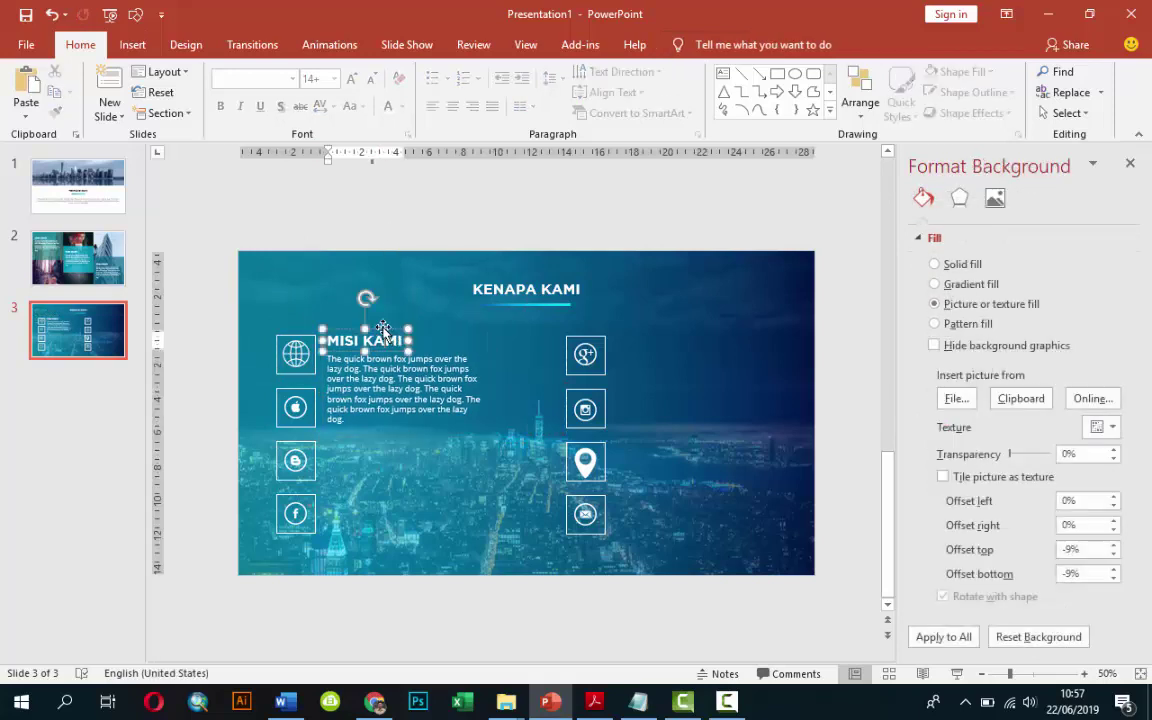
{"action": "left_click", "coordinate": [334, 78]}
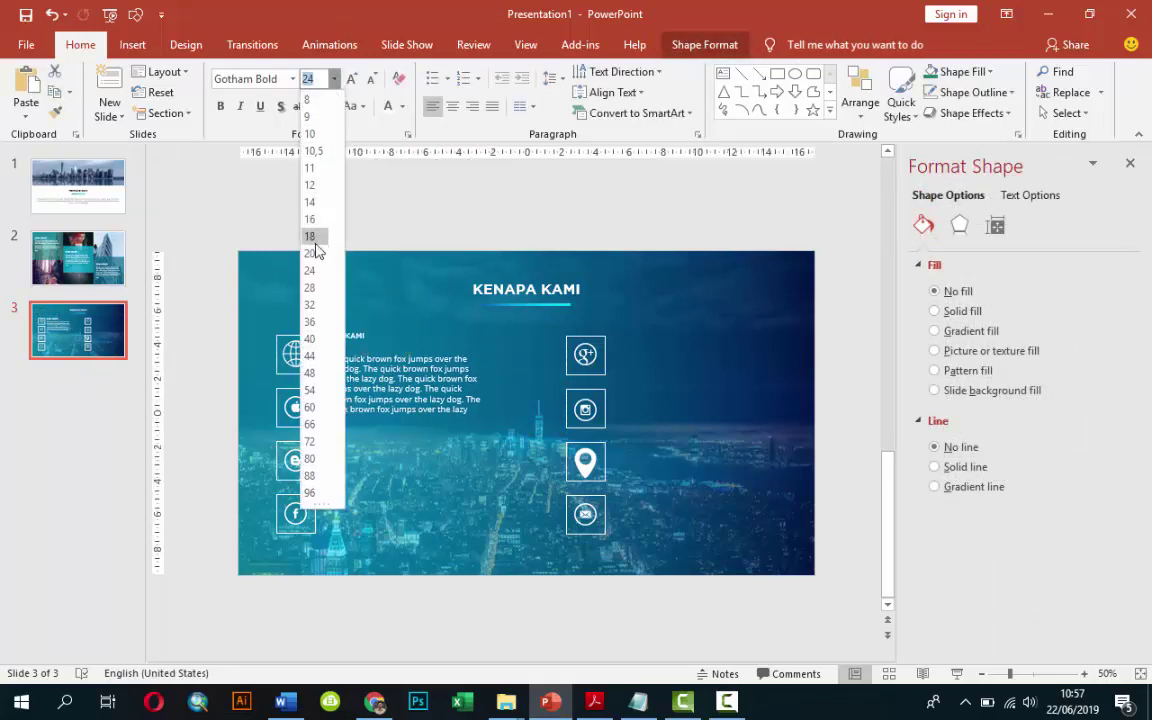
{"action": "left_click", "coordinate": [310, 253]}
{"action": "left_click", "coordinate": [368, 358]}
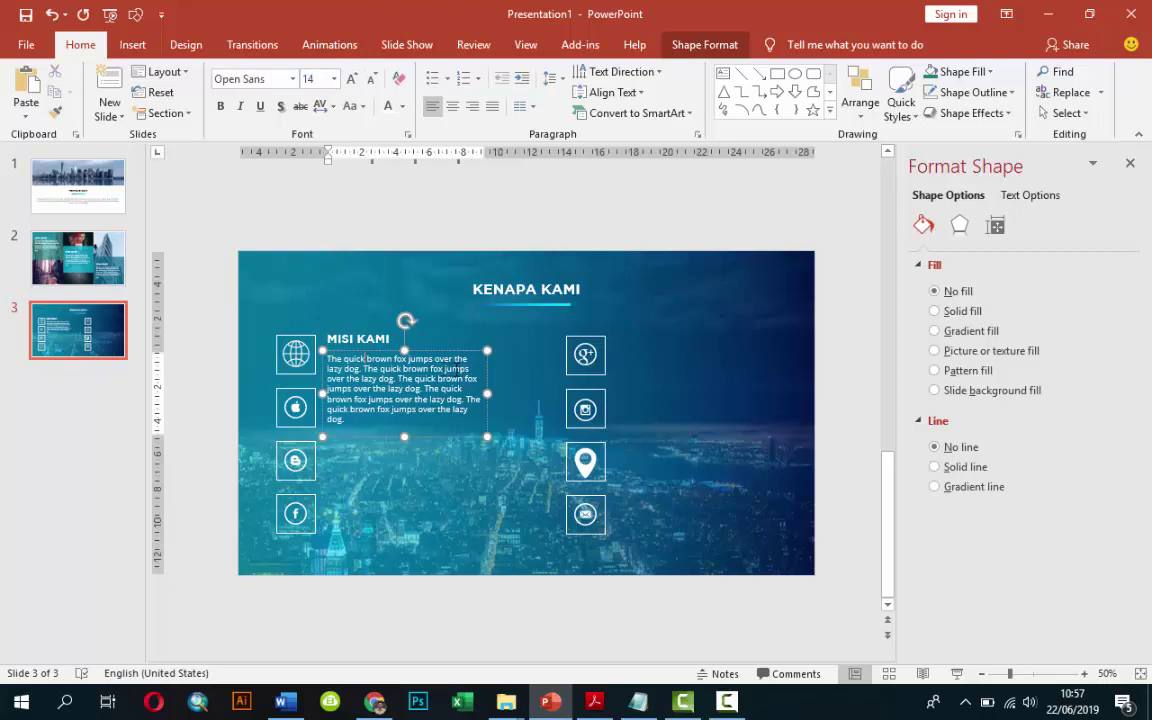
{"action": "key", "text": "Escape"}
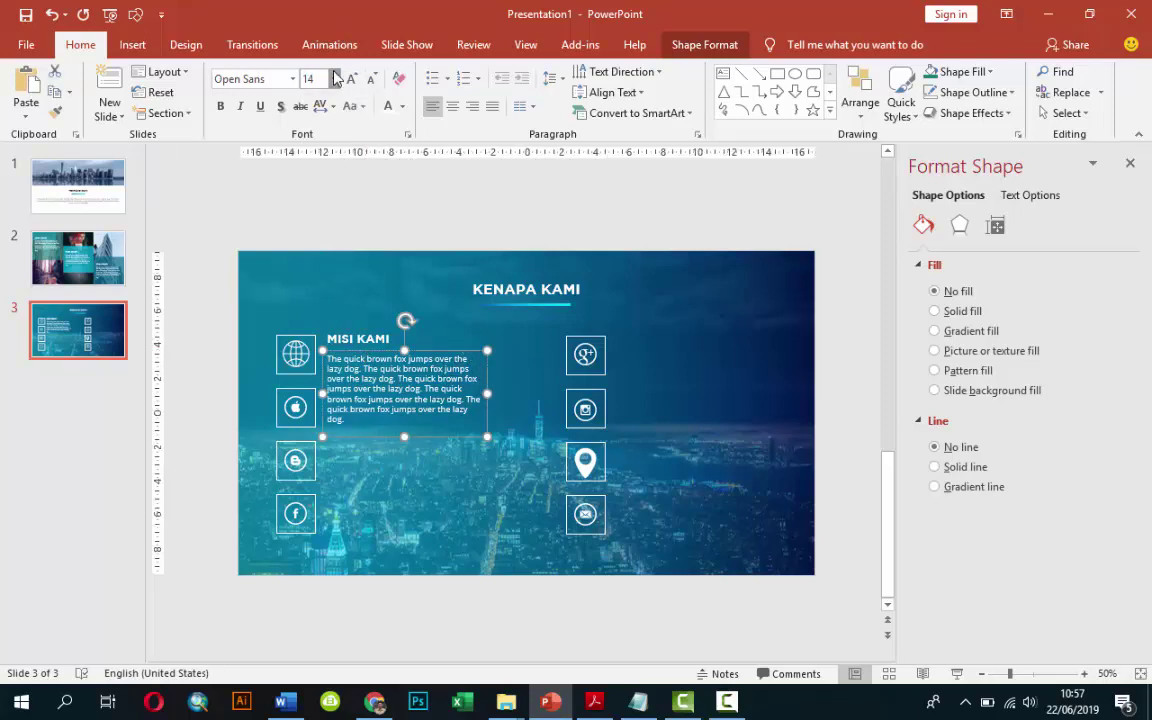
{"action": "left_click", "coordinate": [334, 78]}
{"action": "left_click", "coordinate": [312, 185]}
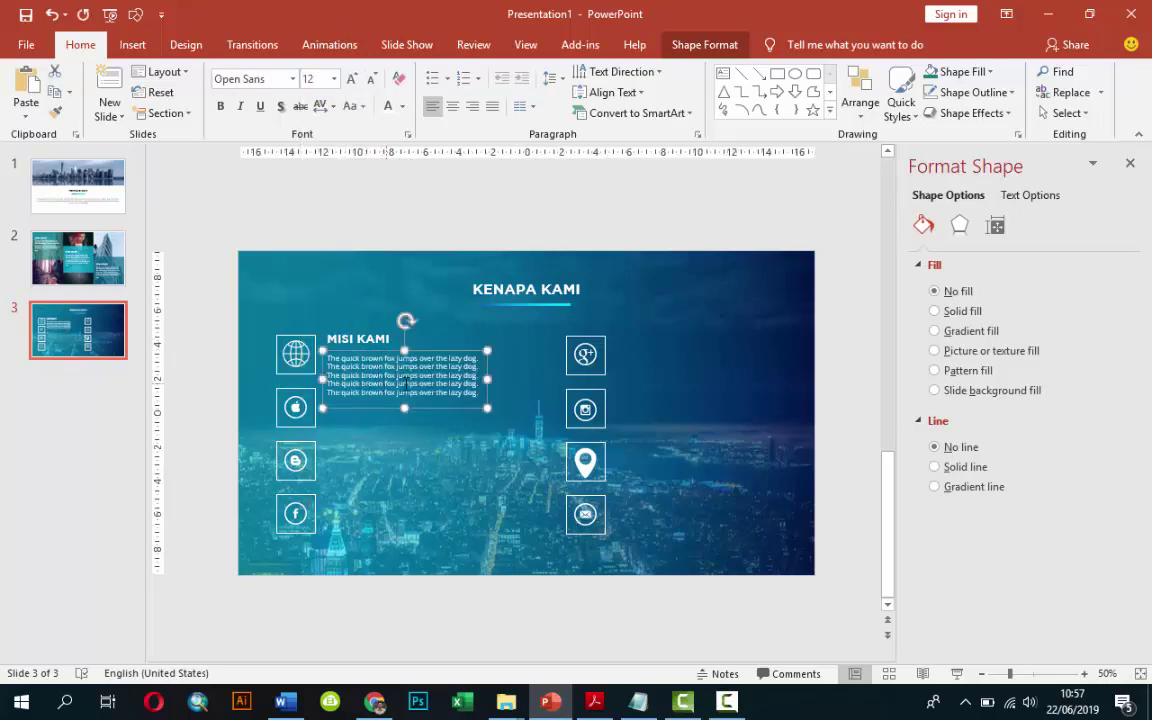
Delete the extra body lines and move the paragraph up under MISI KAMI.
{"action": "mouse_move", "coordinate": [420, 375]}
{"action": "left_mouse_down"}
{"action": "mouse_move", "coordinate": [480, 395]}
{"action": "mouse_move", "coordinate": [513, 370]}
{"action": "left_mouse_up"}
{"action": "key", "text": "Delete"}
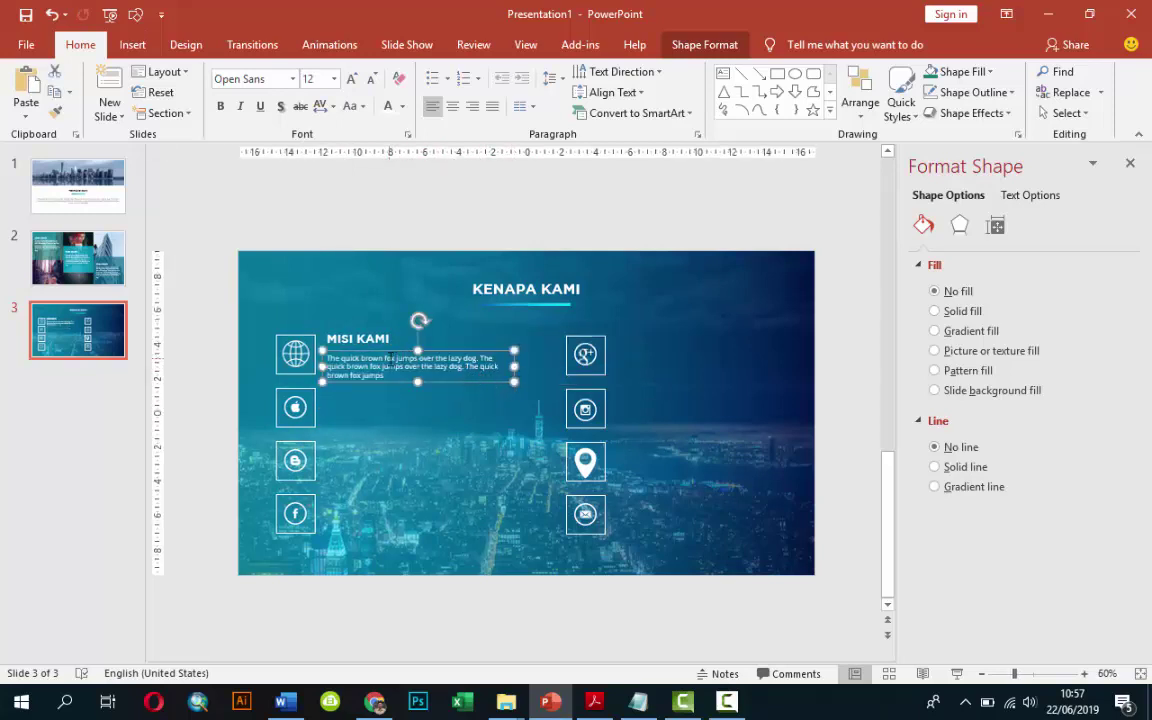
{"action": "scroll", "coordinate": [406, 353], "scroll_direction": "up", "scroll_amount": 3}
{"action": "left_click_drag", "start_coordinate": [377, 322], "coordinate": [384, 316]}
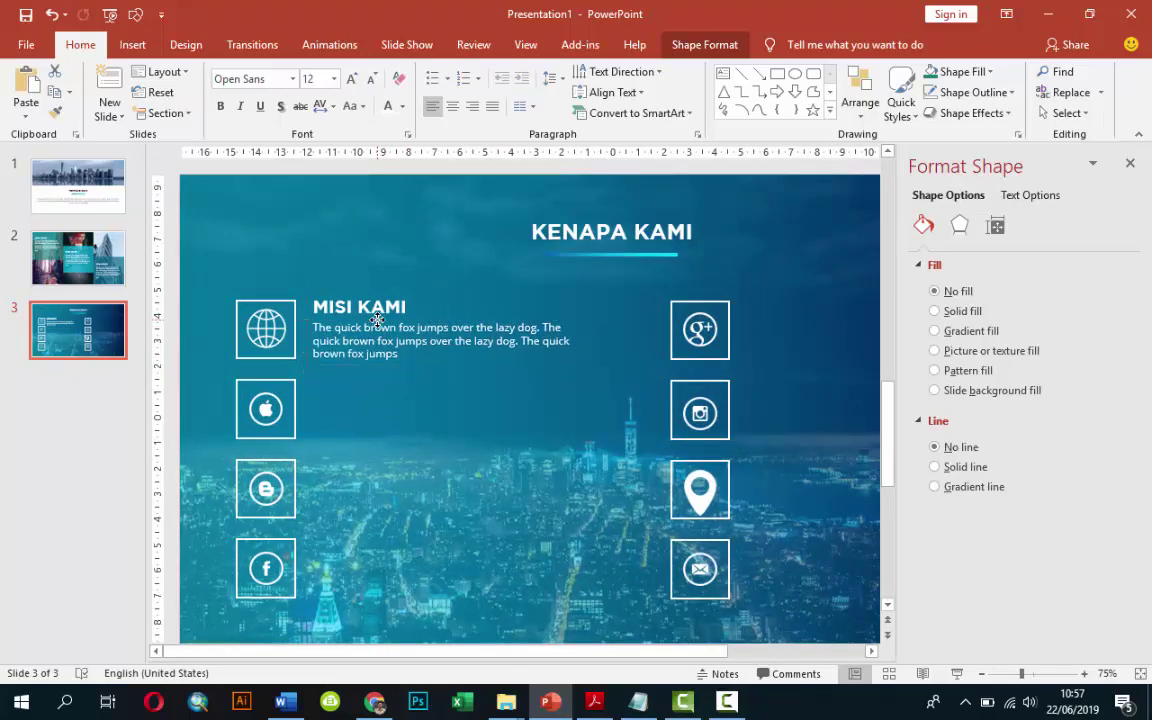
Copy the heading and paragraph together beside the apple icon.
{"action": "left_click", "coordinate": [360, 306], "text": "shift"}
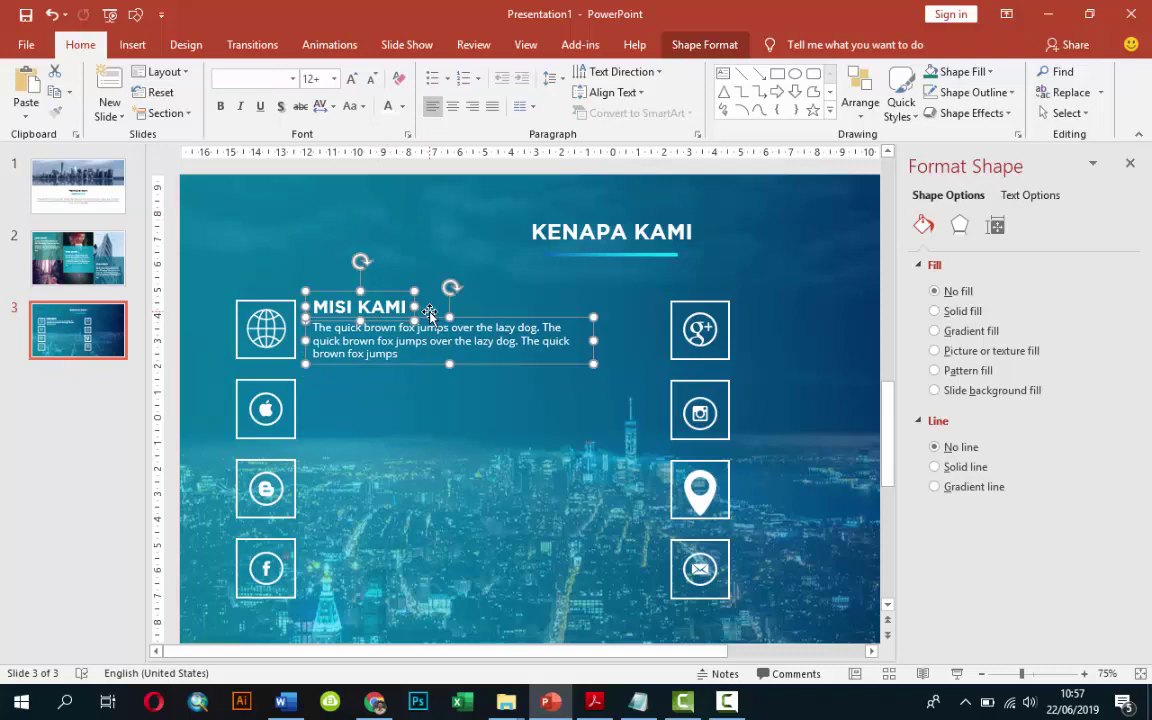
{"action": "left_click_drag", "start_coordinate": [430, 313], "coordinate": [392, 369]}
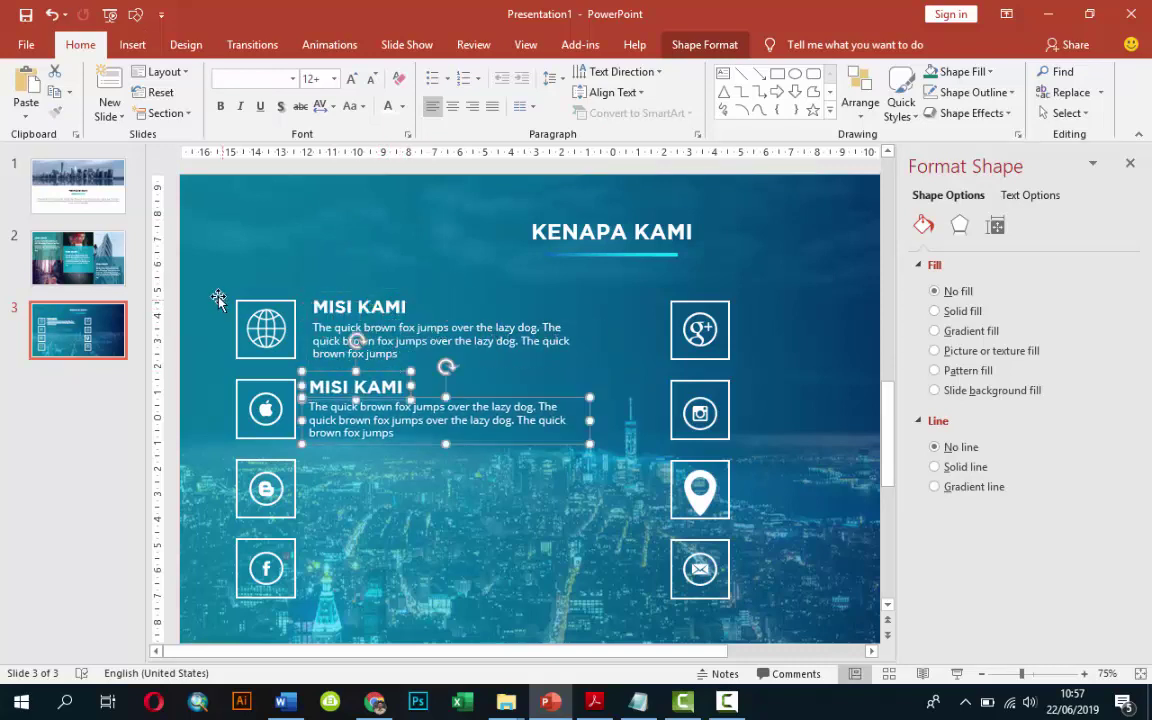
{"action": "left_click", "coordinate": [330, 308]}
Change both MISI KAMI headings to 'TEKS ANDA DISINI'.
{"action": "left_click_drag", "start_coordinate": [331, 307], "coordinate": [399, 313]}
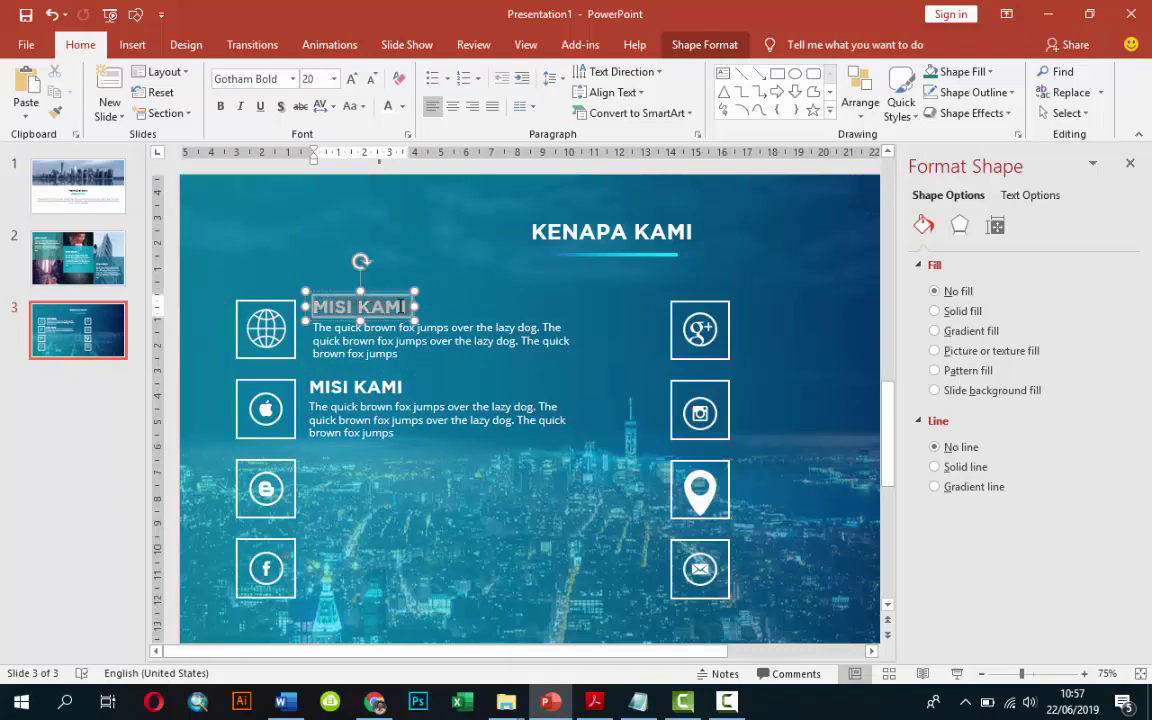
{"action": "type", "text": "TEKS"}
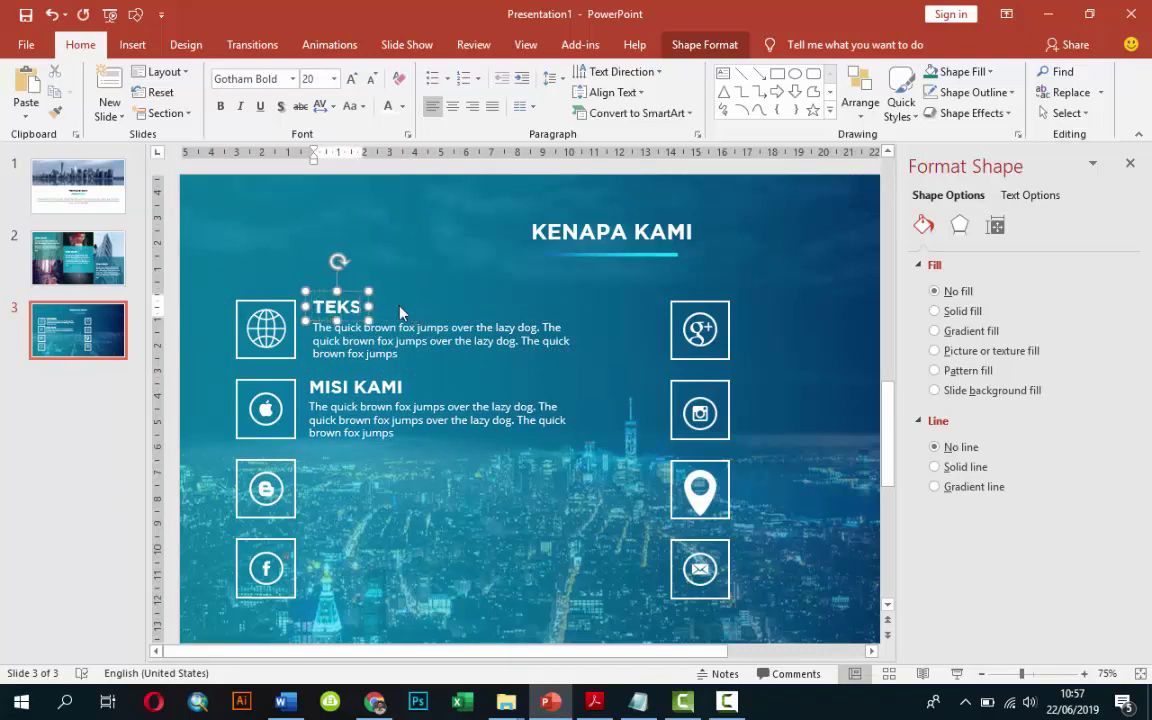
{"action": "type", "text": " ANDA DISI"}
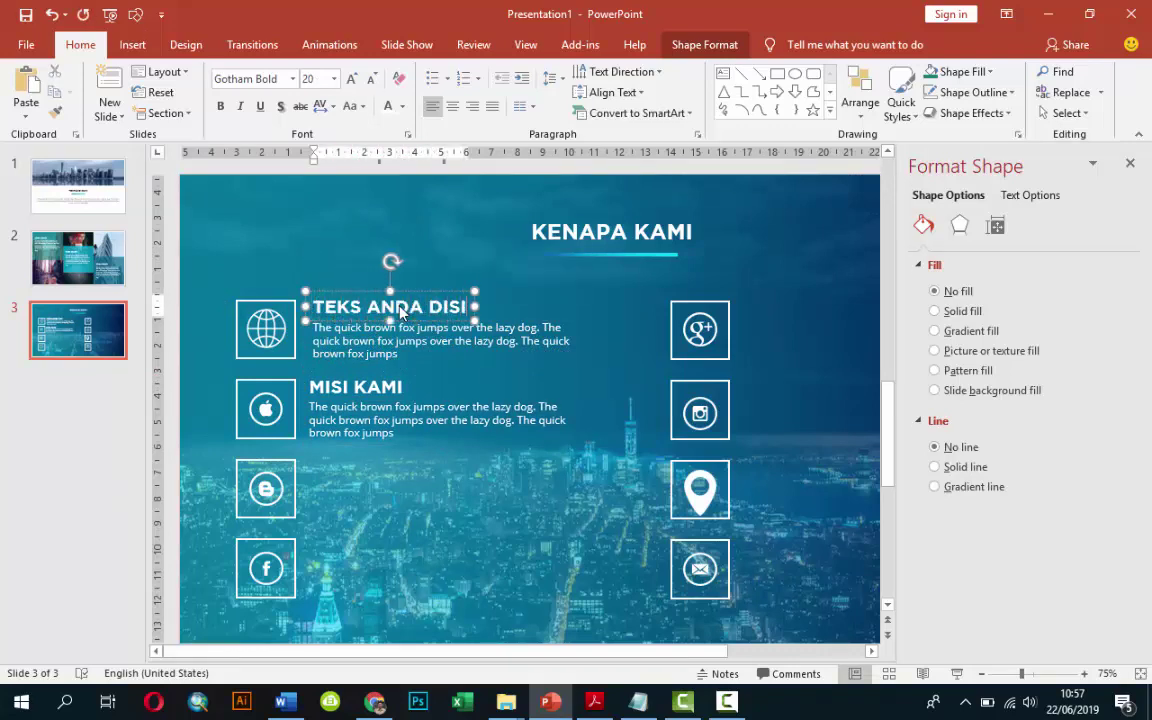
{"action": "type", "text": "NI"}
{"action": "left_click", "coordinate": [357, 390]}
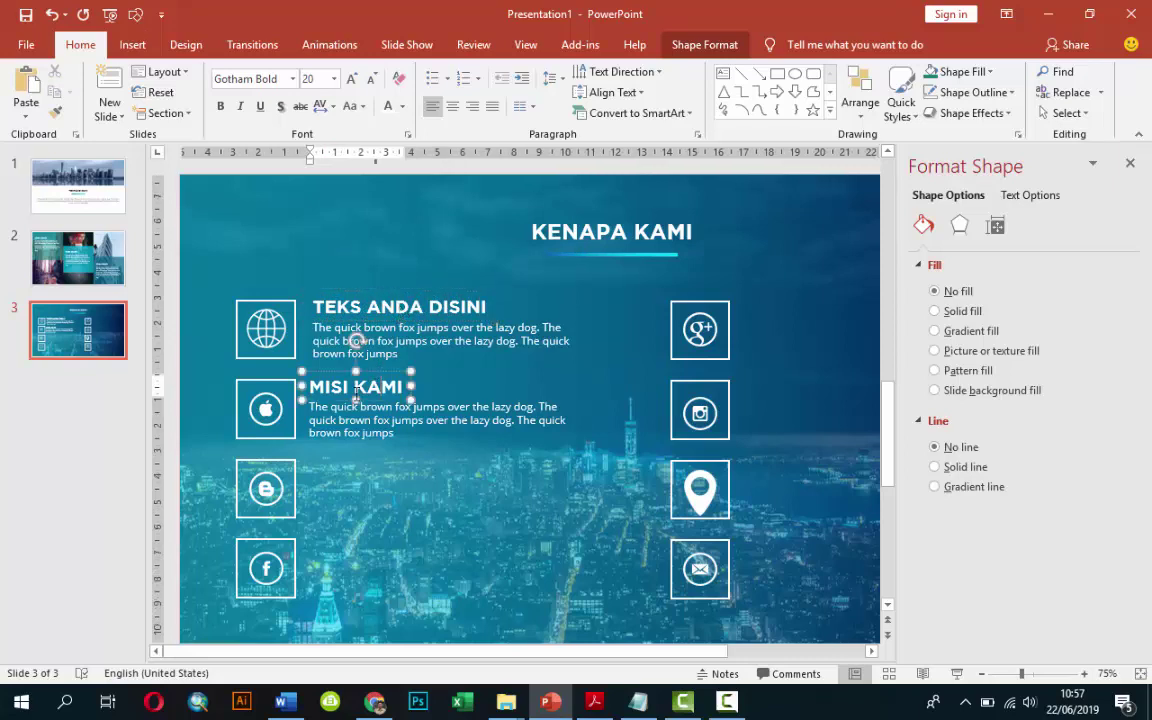
{"action": "triple_click", "coordinate": [357, 388]}
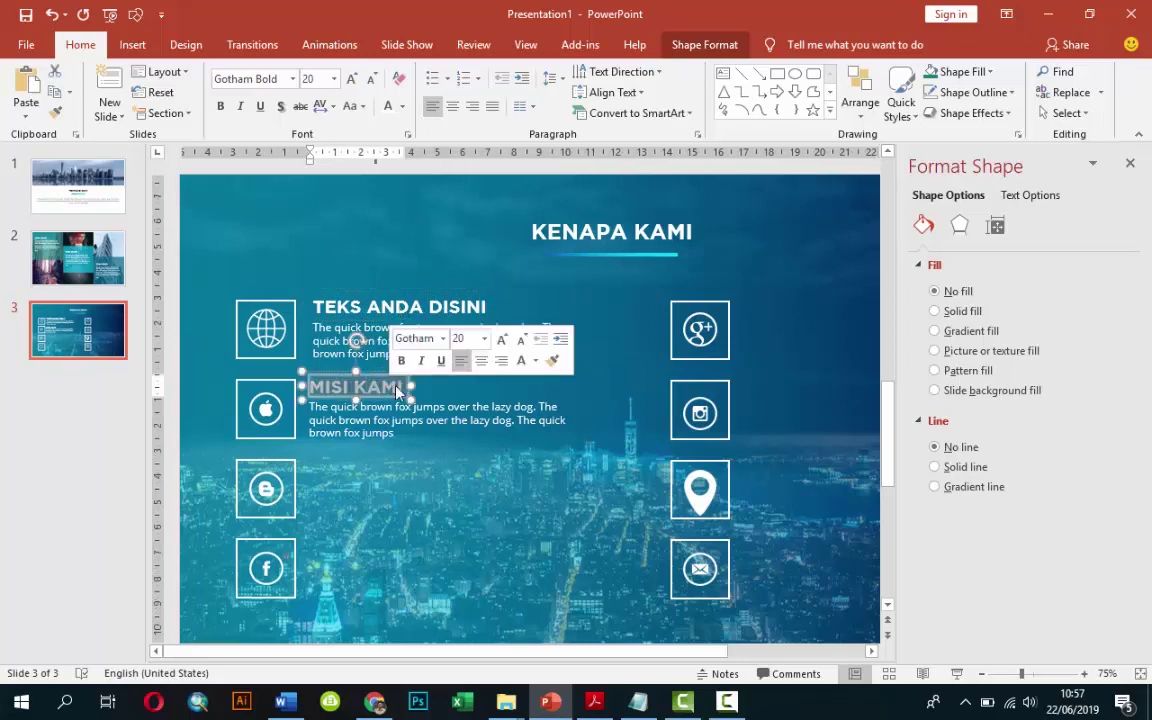
{"action": "type", "text": "TEKS ANDA"}
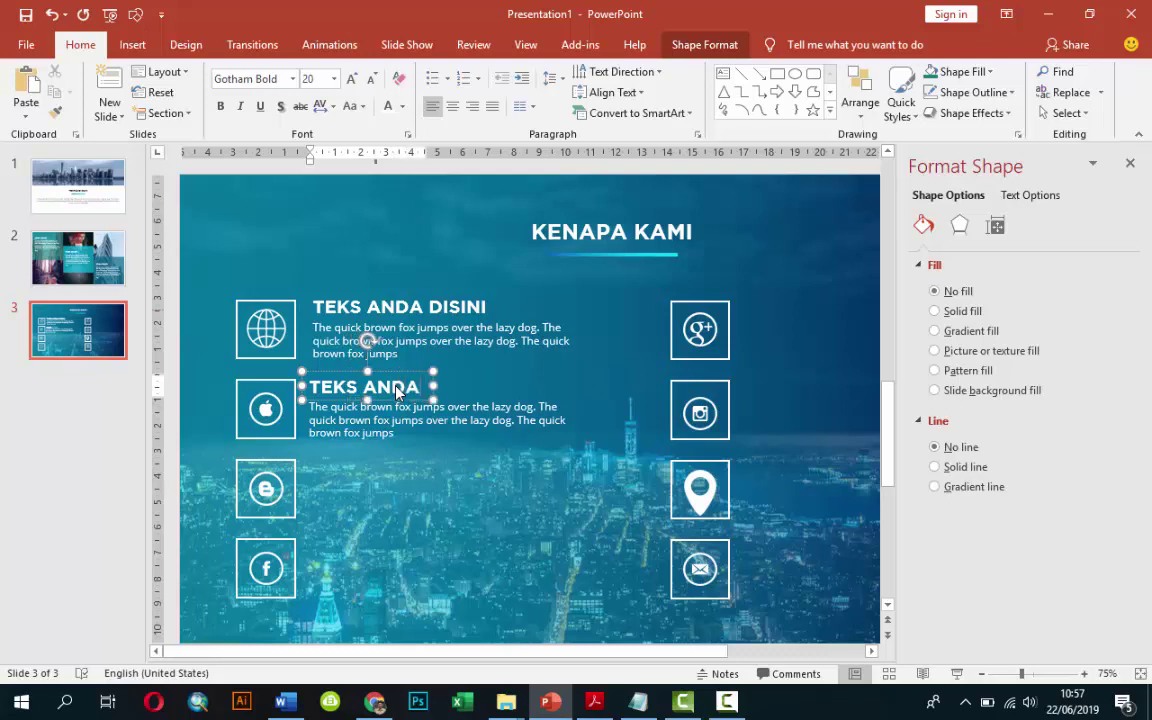
{"action": "type", "text": " DISINI"}
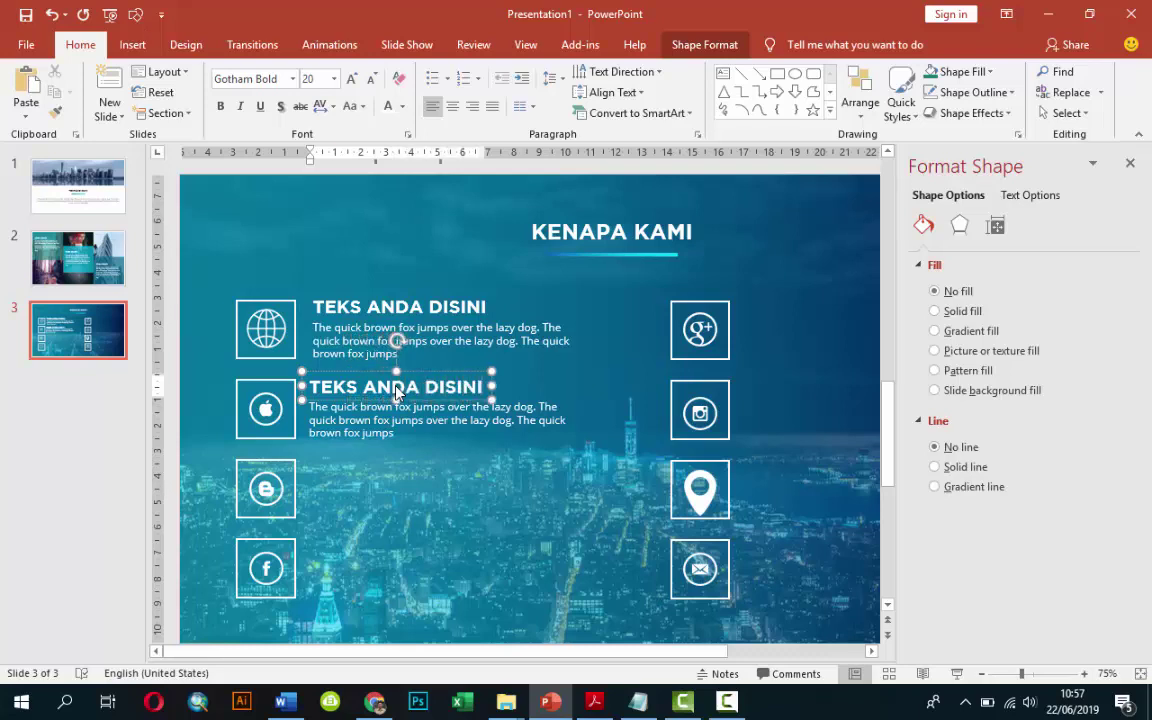
Duplicate the second heading-and-paragraph pair beside the blog and Facebook icons.
{"action": "left_click", "coordinate": [419, 406]}
{"action": "left_click", "coordinate": [420, 386], "text": "shift"}
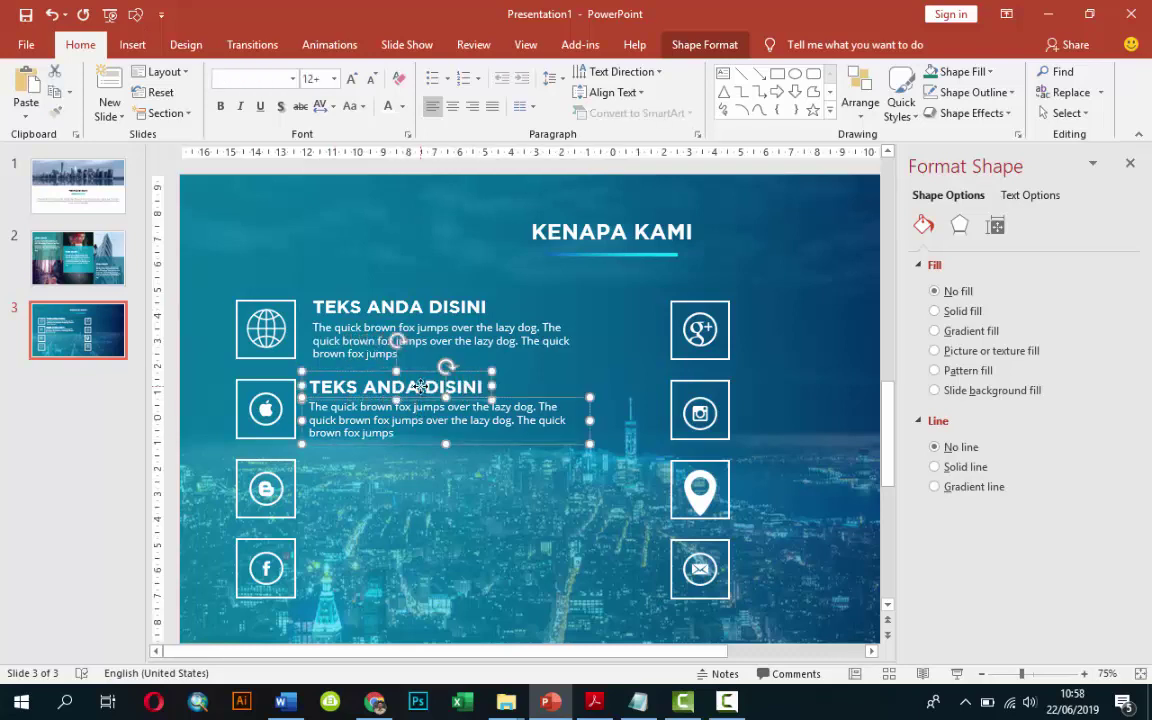
{"action": "key", "text": "ctrl+d"}
{"action": "left_click_drag", "start_coordinate": [449, 388], "coordinate": [433, 455]}
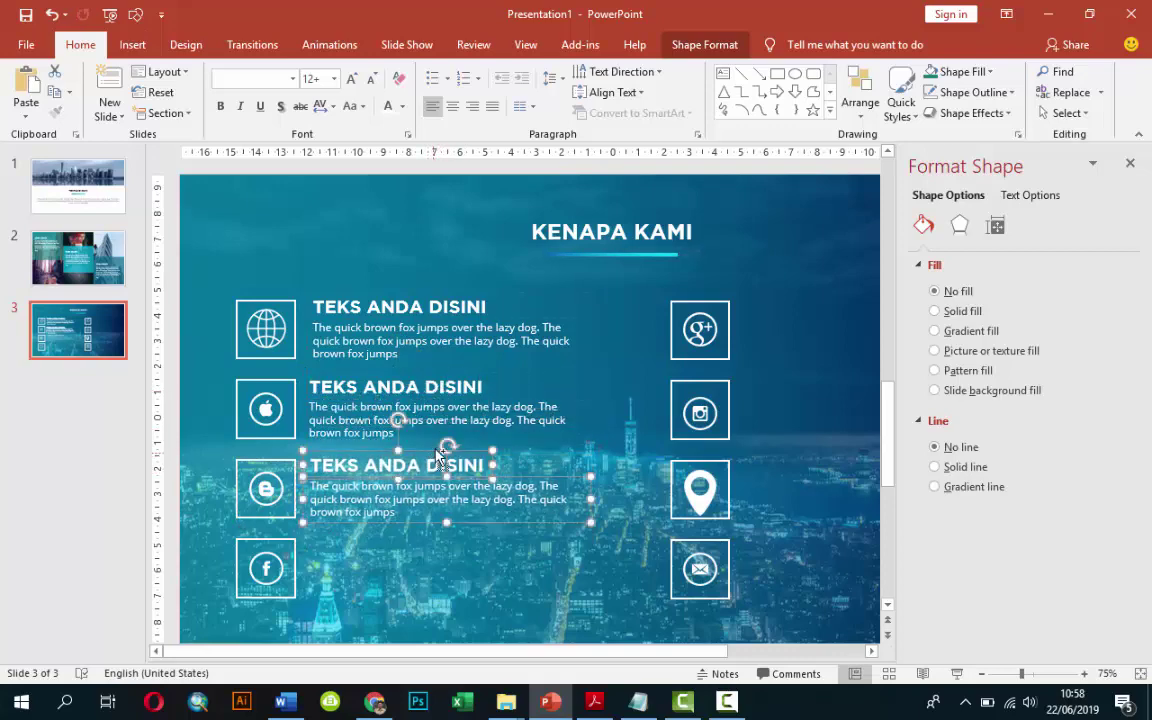
{"action": "key", "text": "ctrl+d"}
{"action": "left_click", "coordinate": [476, 530]}
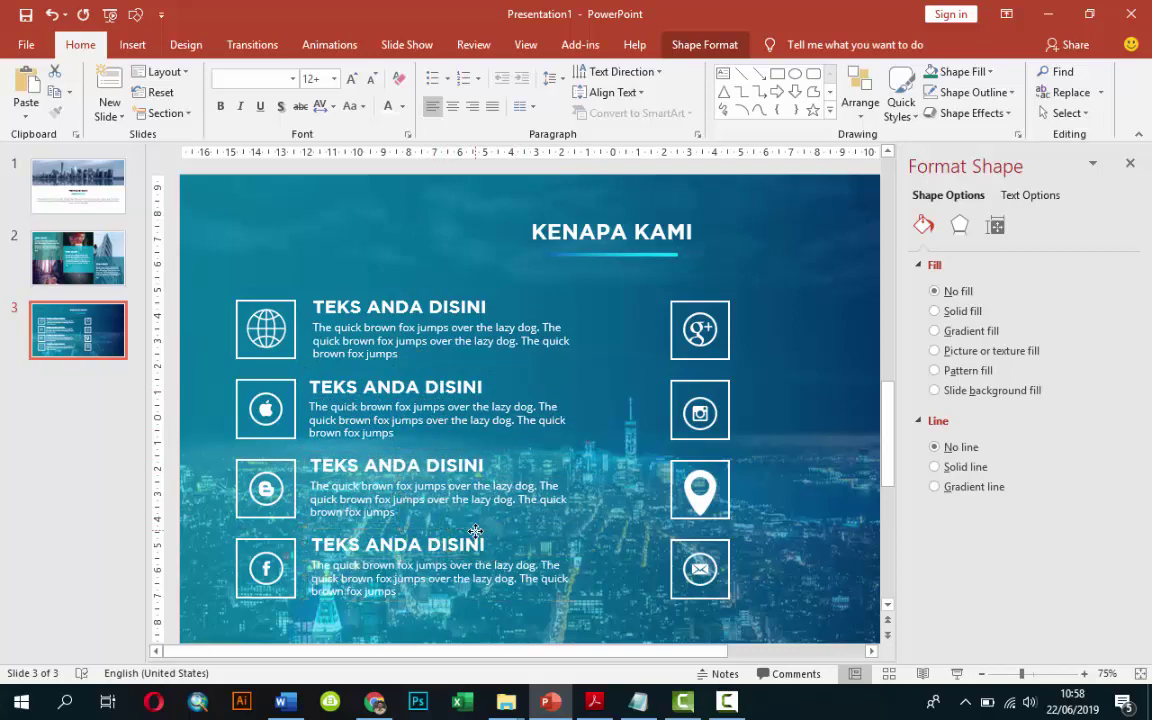
{"action": "left_click", "coordinate": [476, 532]}
Place copies of the TEKS ANDA DISINI heading and paragraph beside the four right-column icons.
{"action": "scroll", "coordinate": [500, 490], "scroll_direction": "down", "scroll_amount": 1}
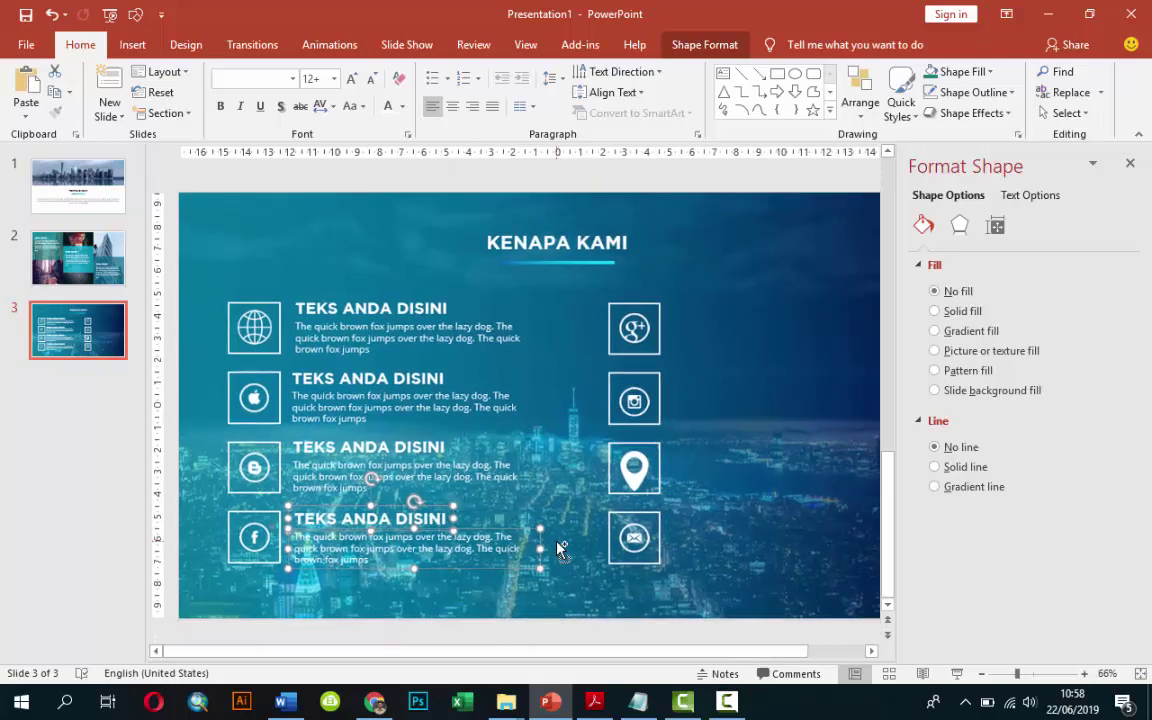
{"action": "key", "text": "ctrl+d"}
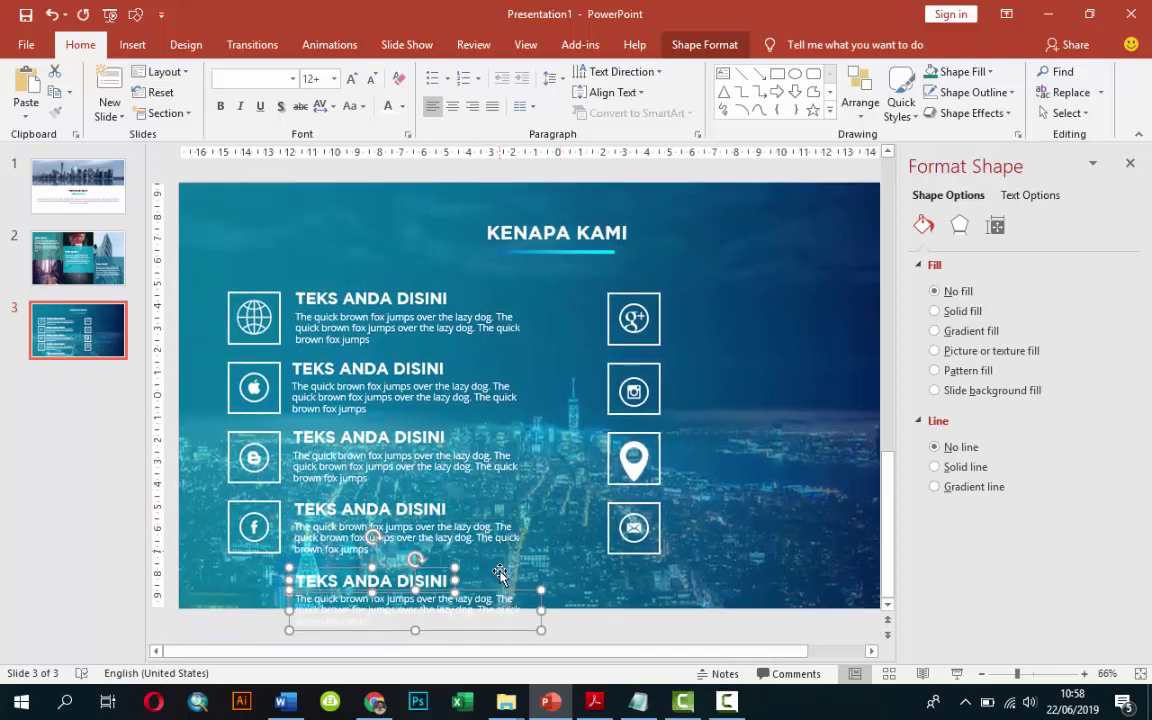
{"action": "mouse_move", "coordinate": [508, 552]}
{"action": "left_mouse_down"}
{"action": "mouse_move", "coordinate": [785, 372]}
{"action": "mouse_move", "coordinate": [850, 295]}
{"action": "left_mouse_up"}
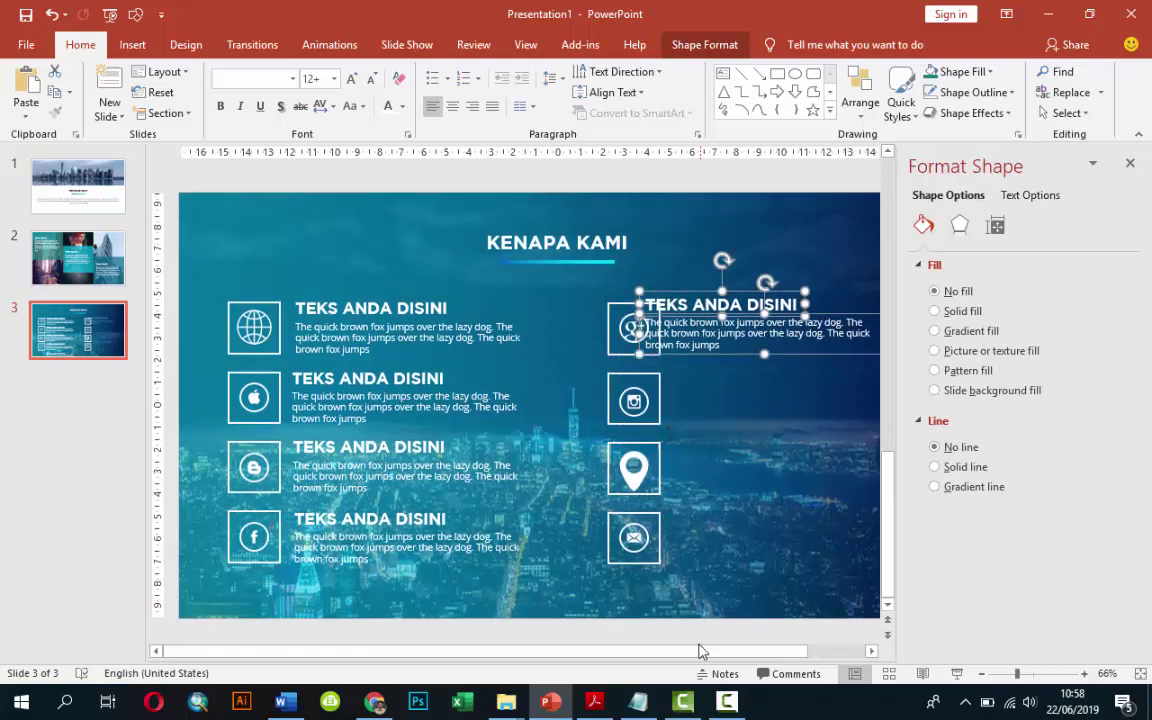
{"action": "left_click_drag", "start_coordinate": [725, 651], "coordinate": [873, 655]}
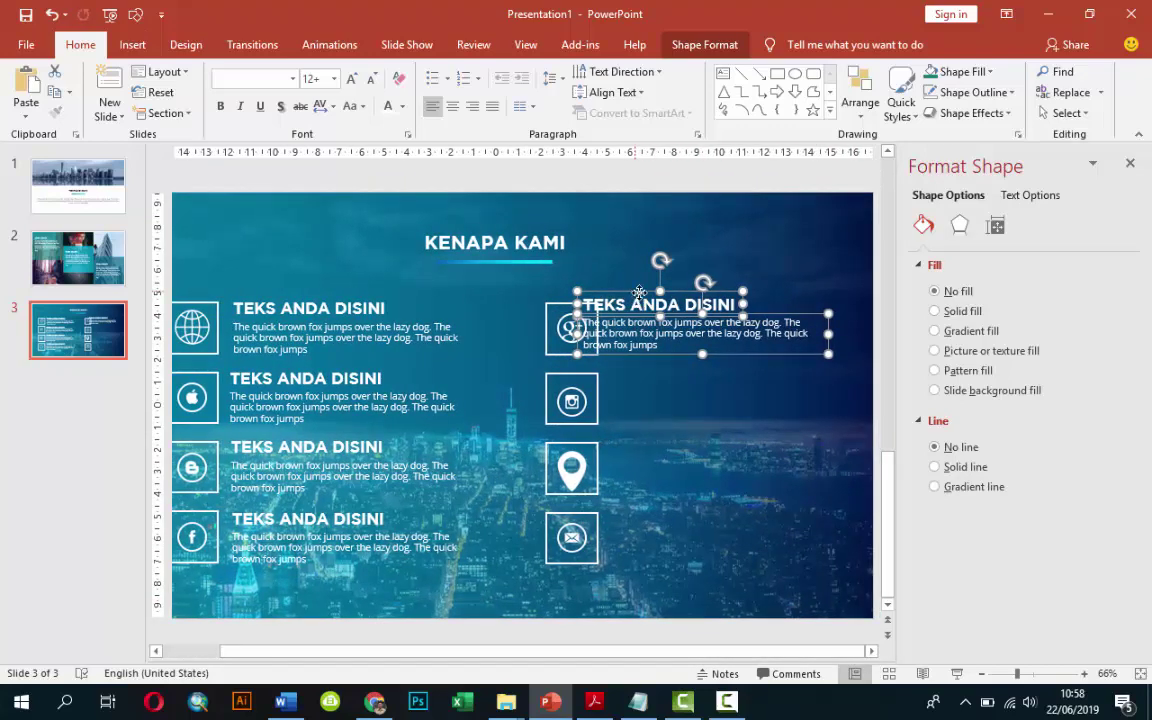
{"action": "mouse_move", "coordinate": [639, 292]}
{"action": "left_mouse_down"}
{"action": "mouse_move", "coordinate": [660, 295]}
{"action": "mouse_move", "coordinate": [671, 222]}
{"action": "left_mouse_up"}
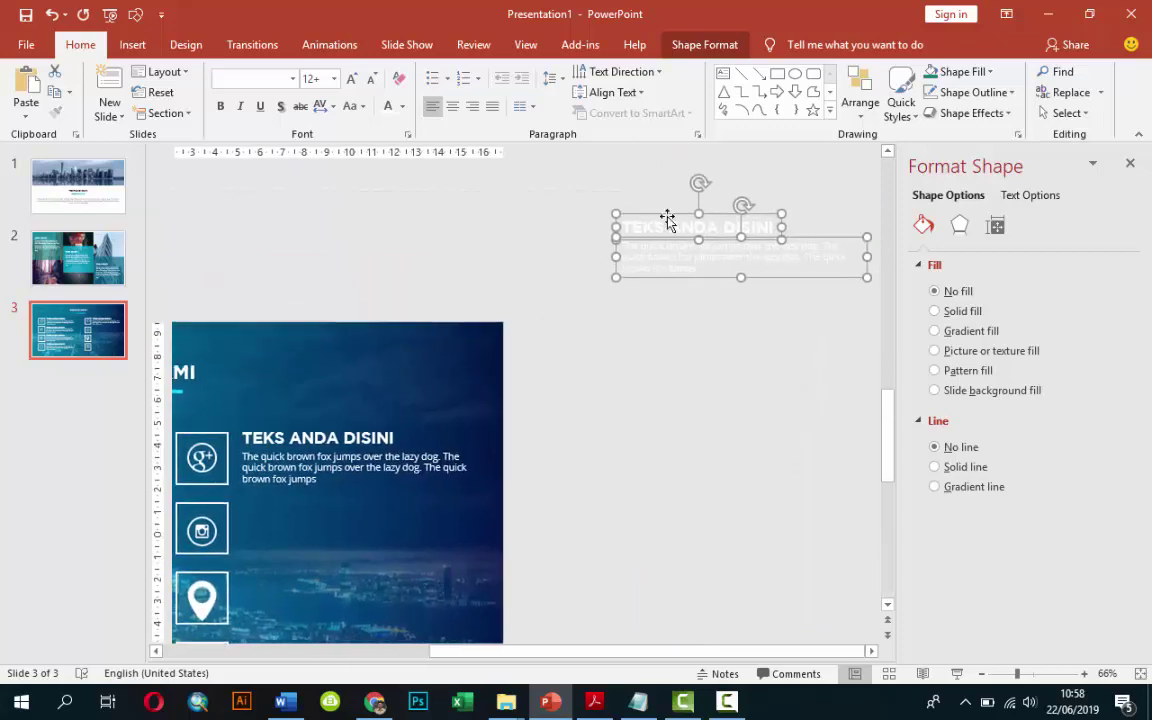
{"action": "mouse_move", "coordinate": [622, 289]}
{"action": "left_mouse_down"}
{"action": "mouse_move", "coordinate": [300, 459]}
{"action": "mouse_move", "coordinate": [300, 532]}
{"action": "left_mouse_up"}
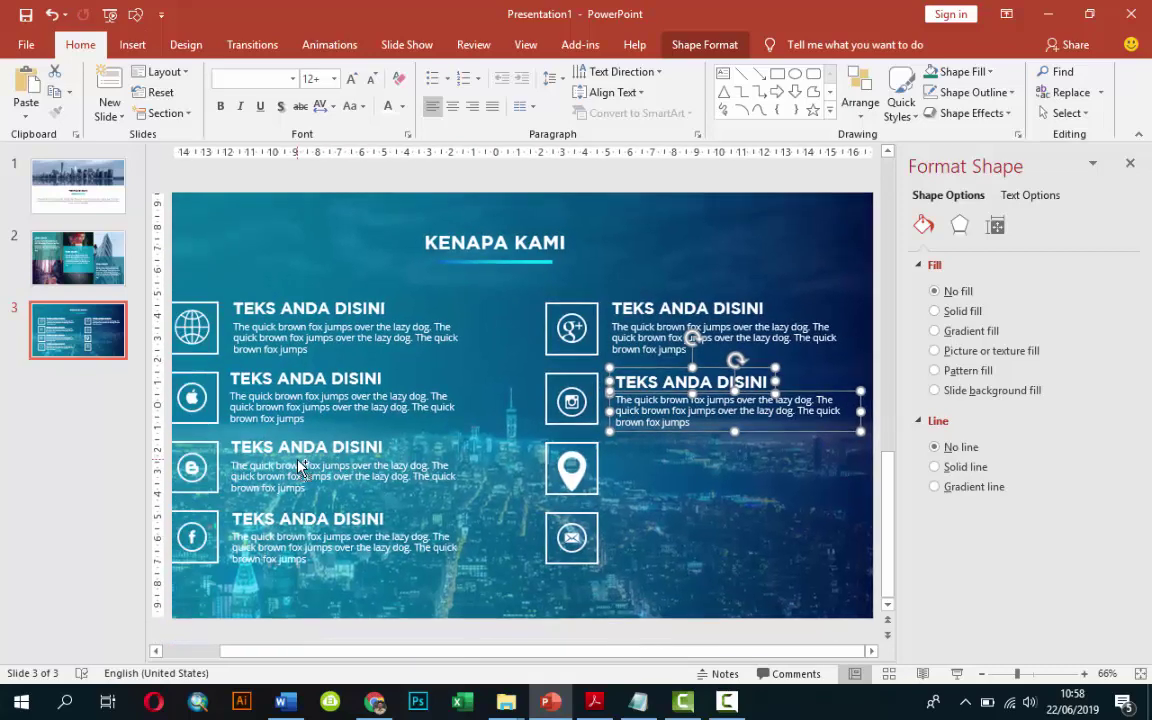
{"action": "left_click_drag", "start_coordinate": [617, 505], "coordinate": [618, 575]}
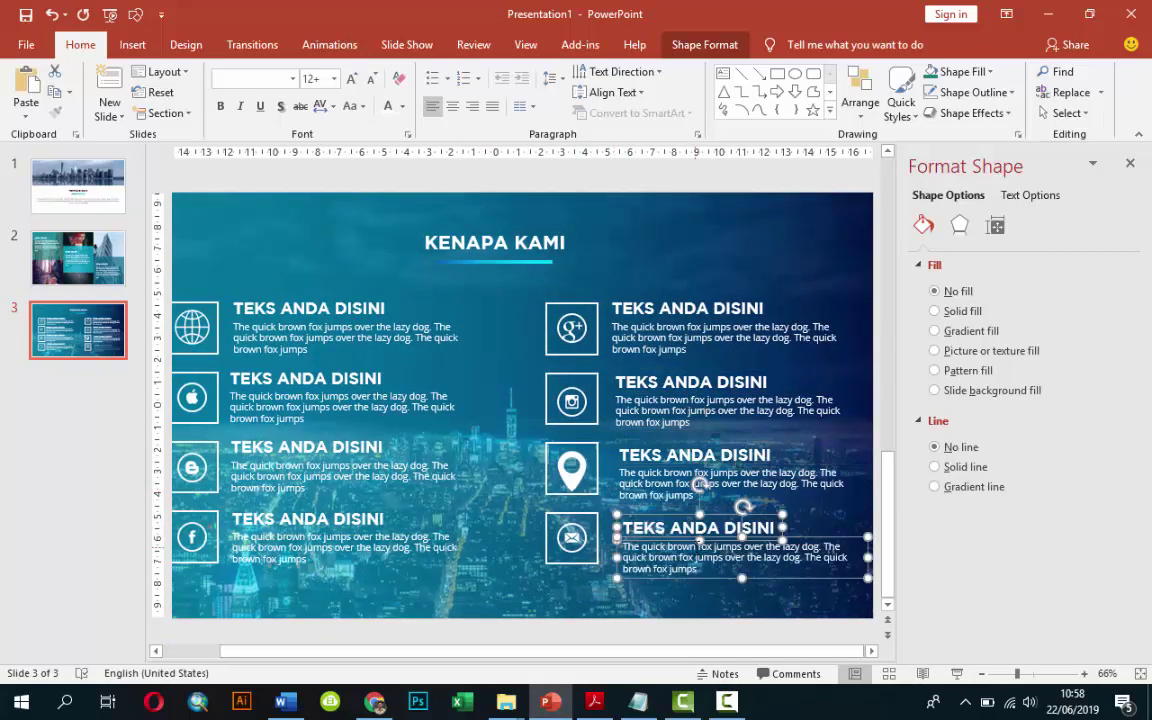
{"action": "left_click", "coordinate": [856, 412]}
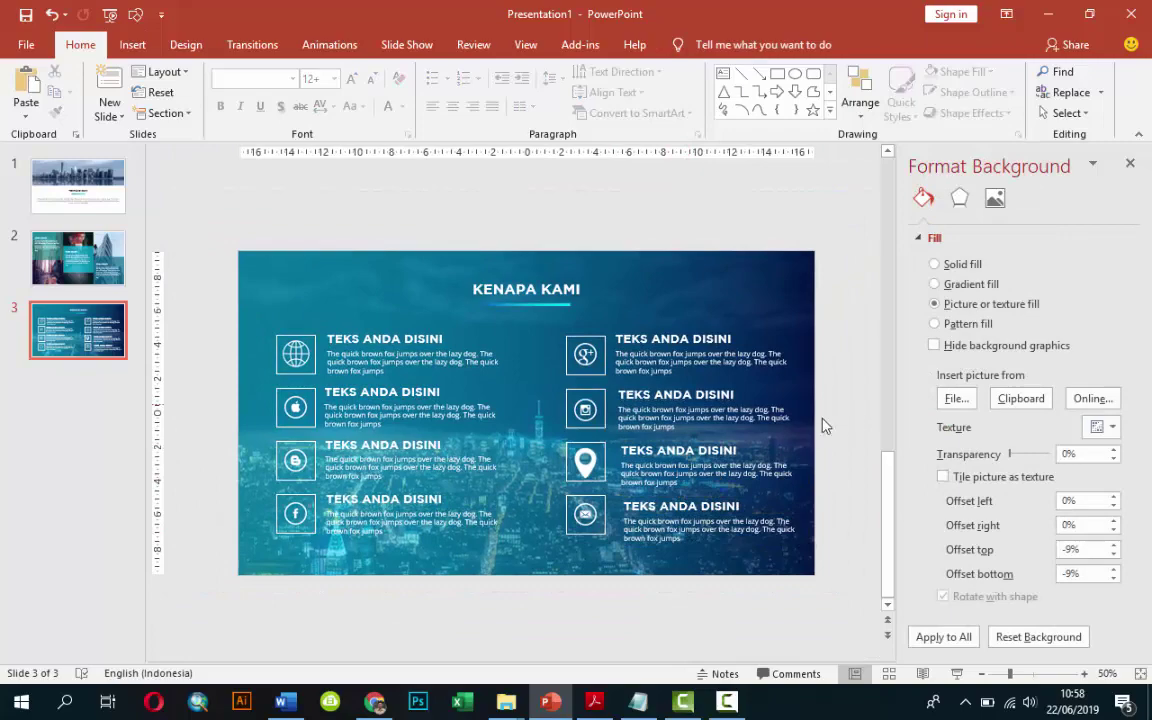
{"action": "left_click", "coordinate": [957, 674]}
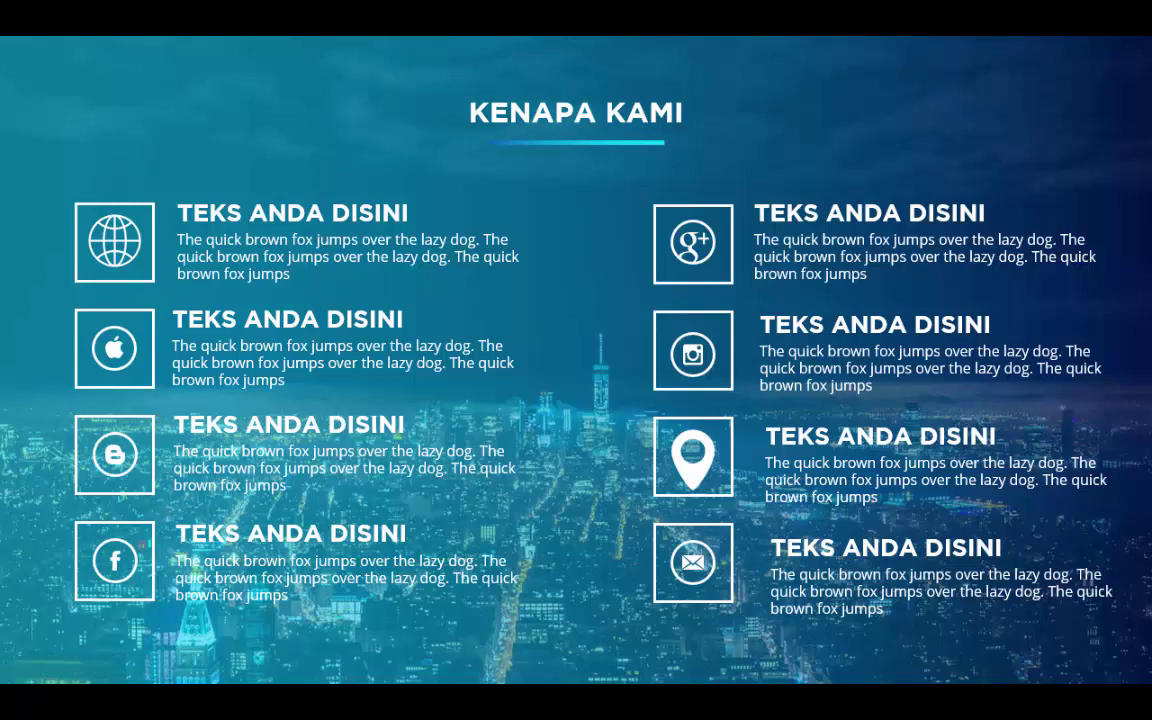
{"action": "key", "text": "Escape"}
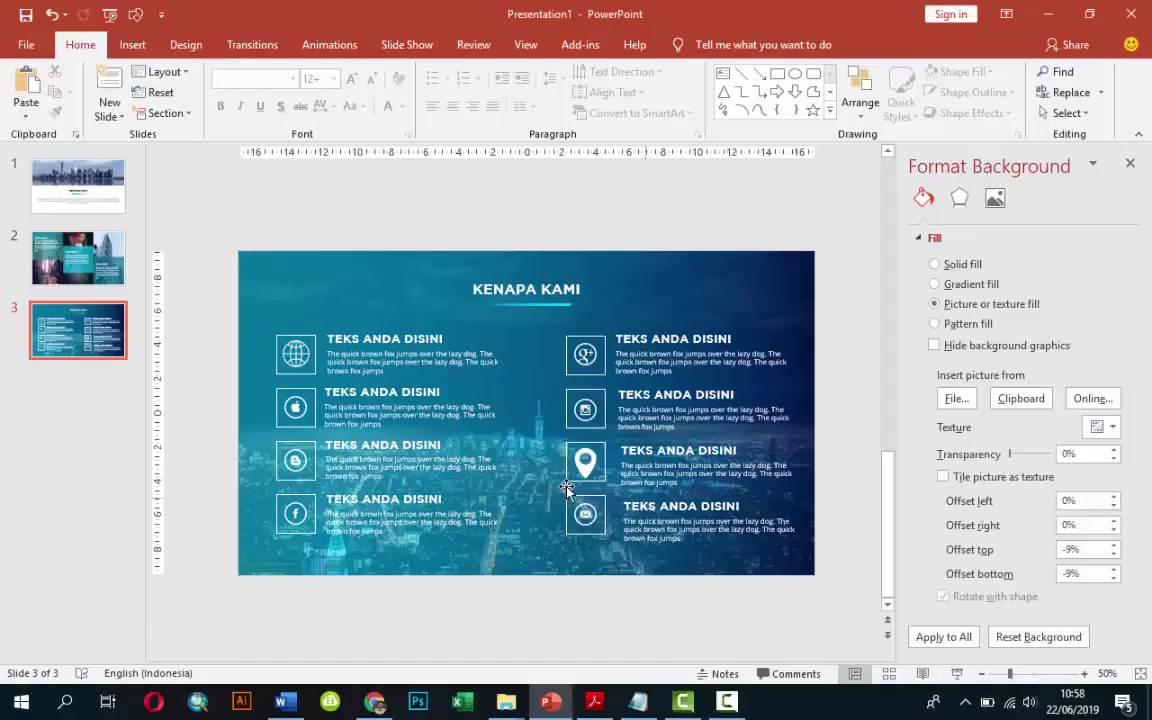
Insert a new slide after slide 3.
{"action": "left_click", "coordinate": [87, 402]}
{"action": "right_click", "coordinate": [88, 391]}
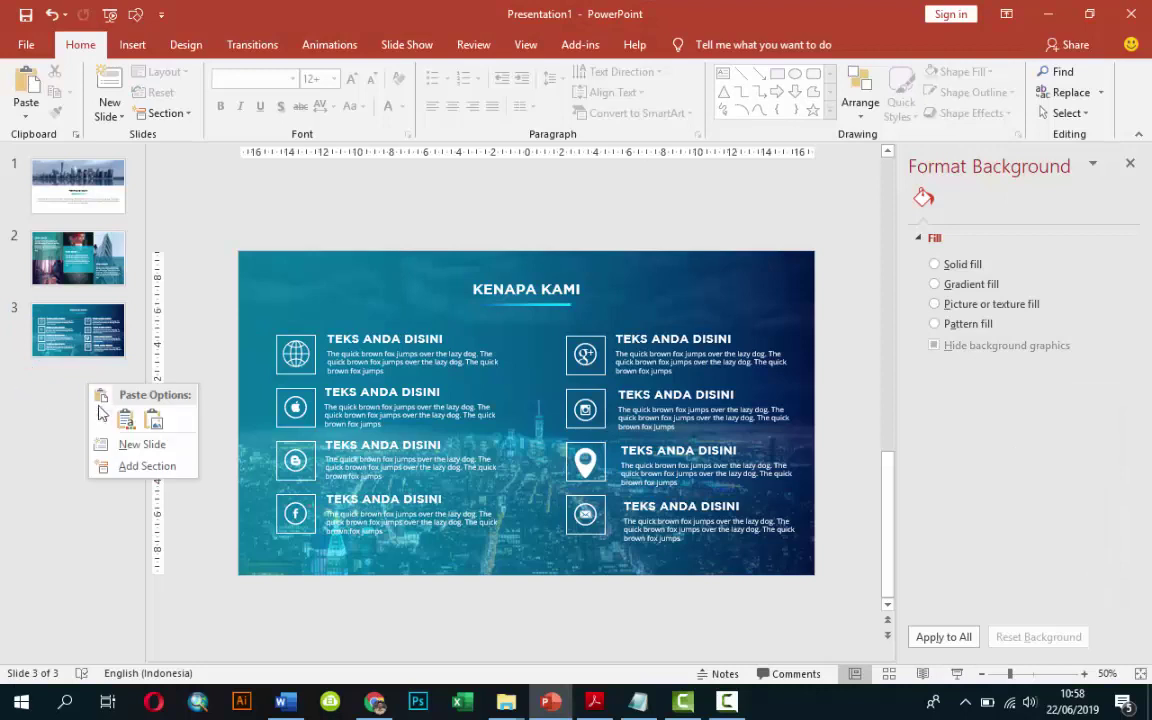
{"action": "left_click", "coordinate": [118, 446]}
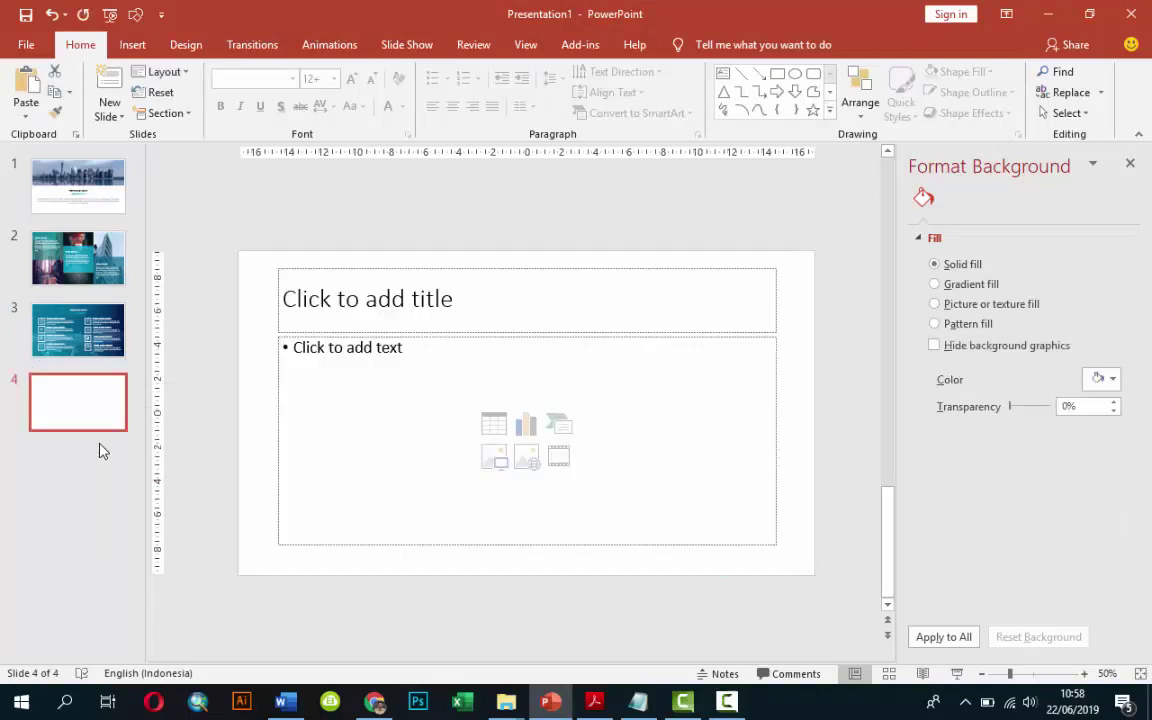
Delete the new slide's title and body placeholders to leave it blank.
{"action": "left_click", "coordinate": [349, 268]}
{"action": "key", "text": "Delete"}
{"action": "left_click", "coordinate": [411, 337]}
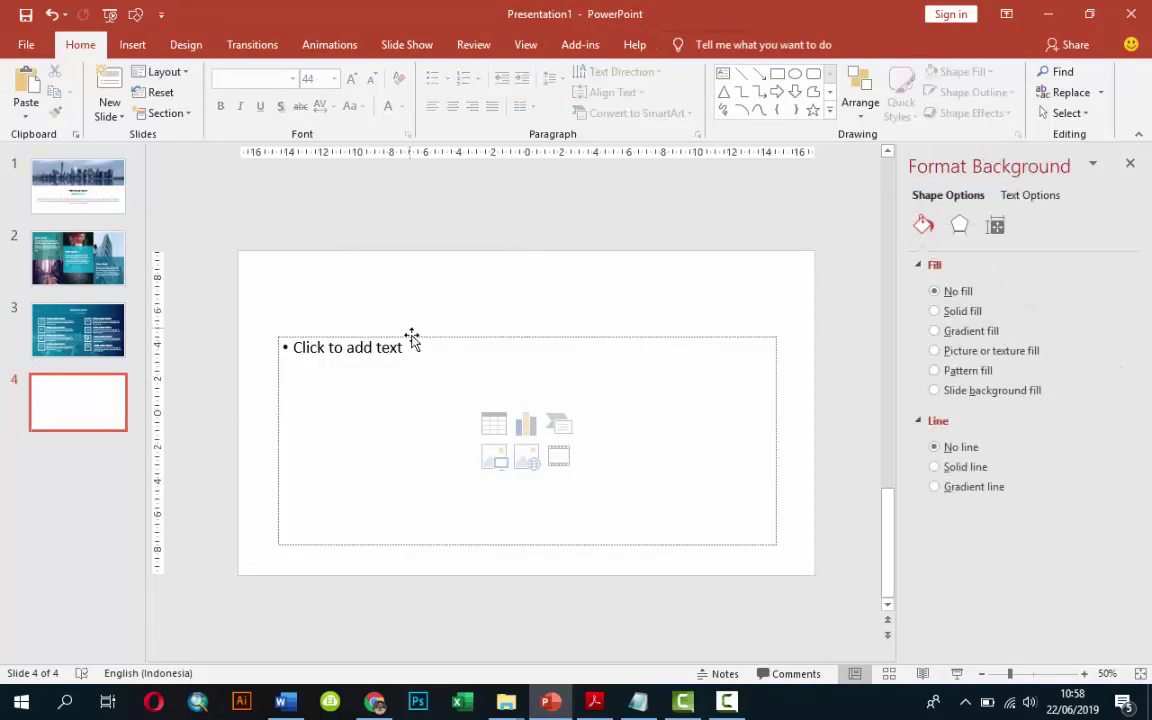
{"action": "key", "text": "Delete"}
{"action": "left_click", "coordinate": [103, 404]}
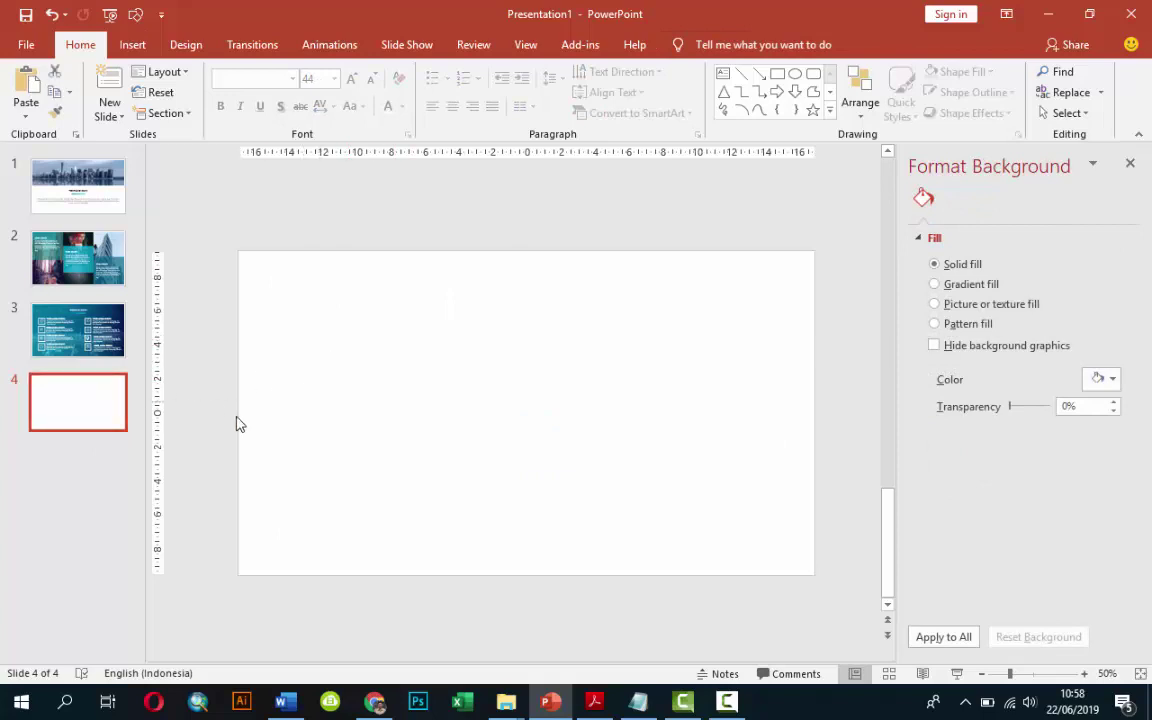
{"action": "left_click", "coordinate": [122, 380]}
{"action": "left_click", "coordinate": [340, 415]}
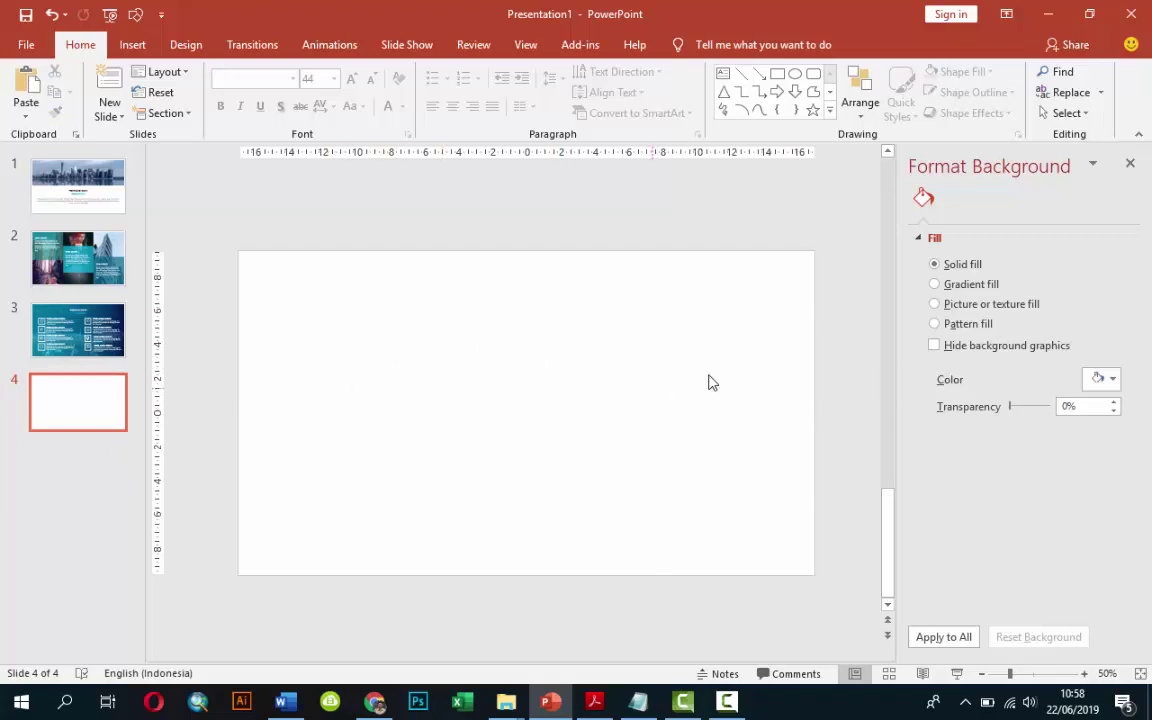
Fill slide 4's background with pexels-photo-887845 from the IMAGE > CITY folder.
{"action": "left_click", "coordinate": [956, 398]}
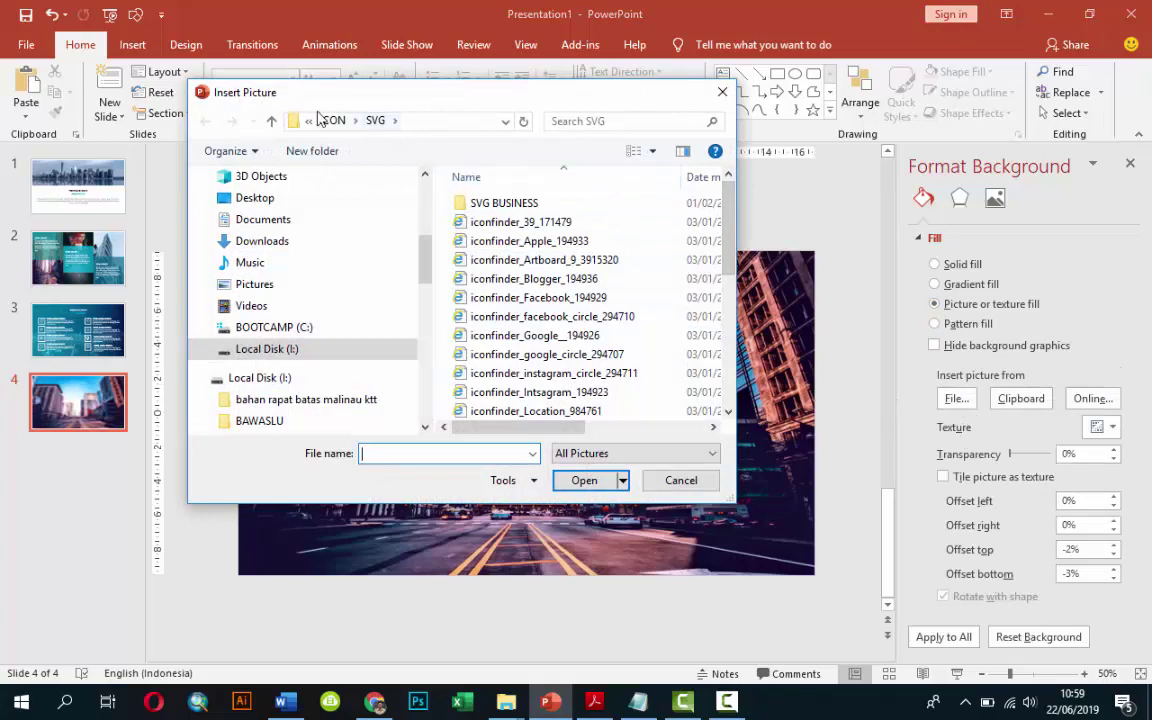
{"action": "left_click", "coordinate": [331, 120]}
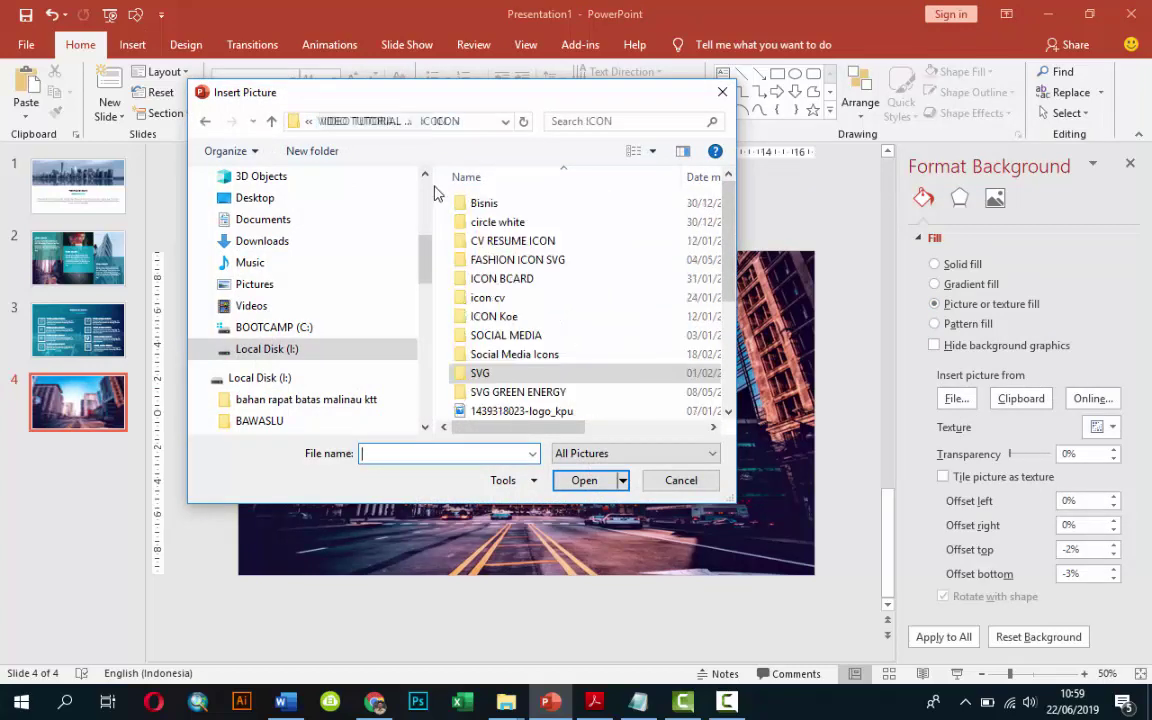
{"action": "left_click", "coordinate": [358, 121]}
{"action": "double_click", "coordinate": [487, 278]}
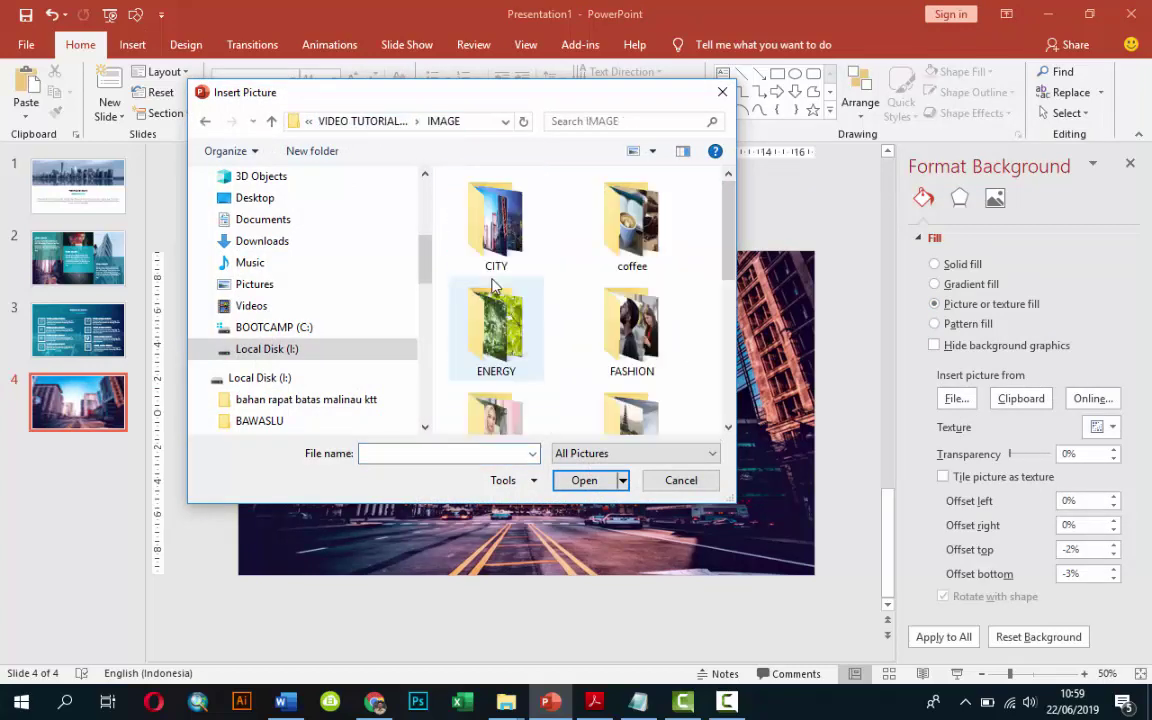
{"action": "double_click", "coordinate": [506, 236]}
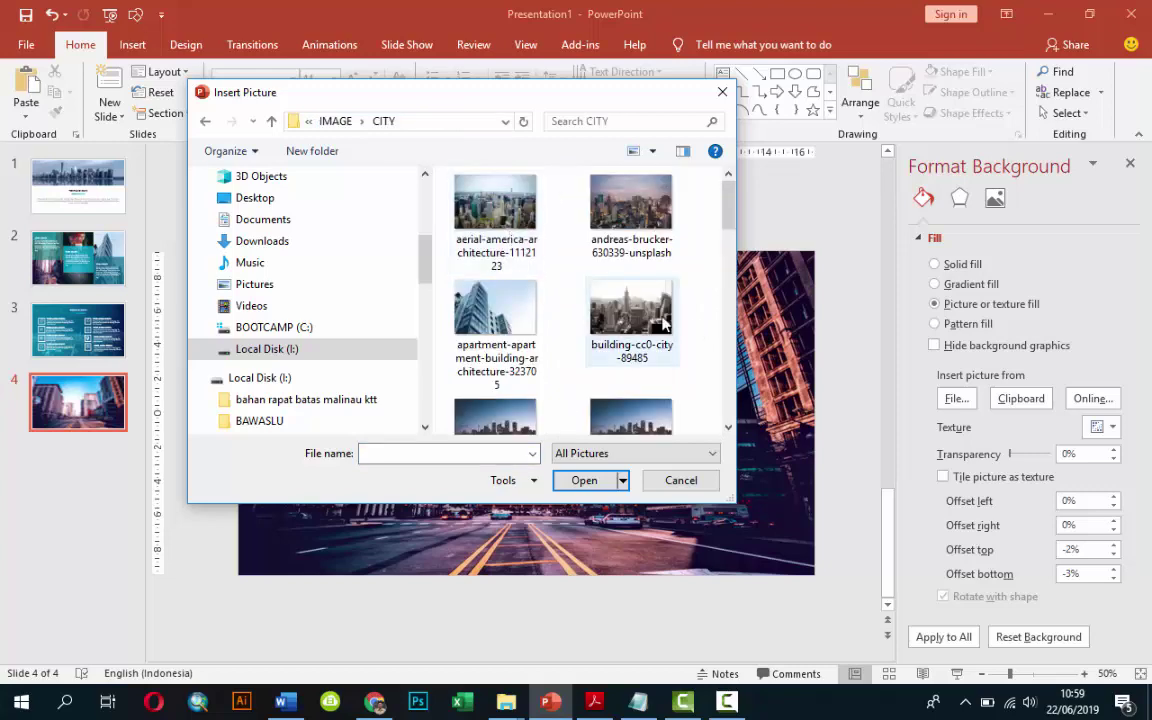
{"action": "scroll", "coordinate": [659, 319], "scroll_direction": "down", "scroll_amount": 5}
{"action": "left_click", "coordinate": [598, 280]}
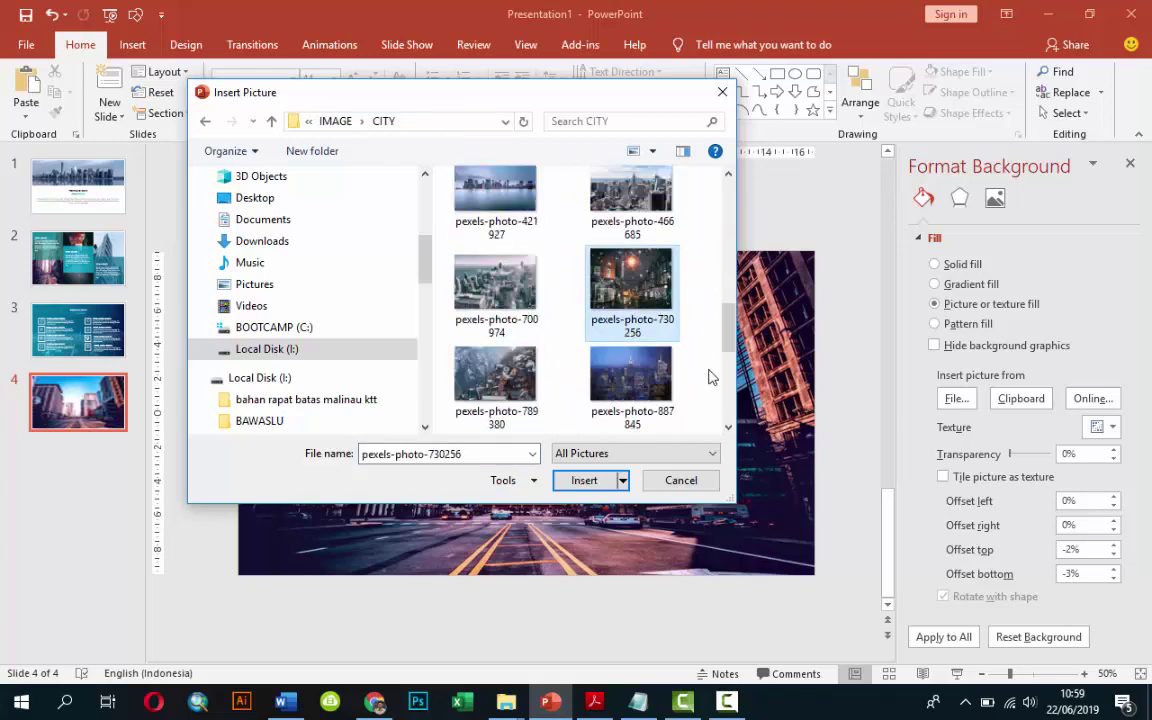
{"action": "left_click", "coordinate": [610, 395]}
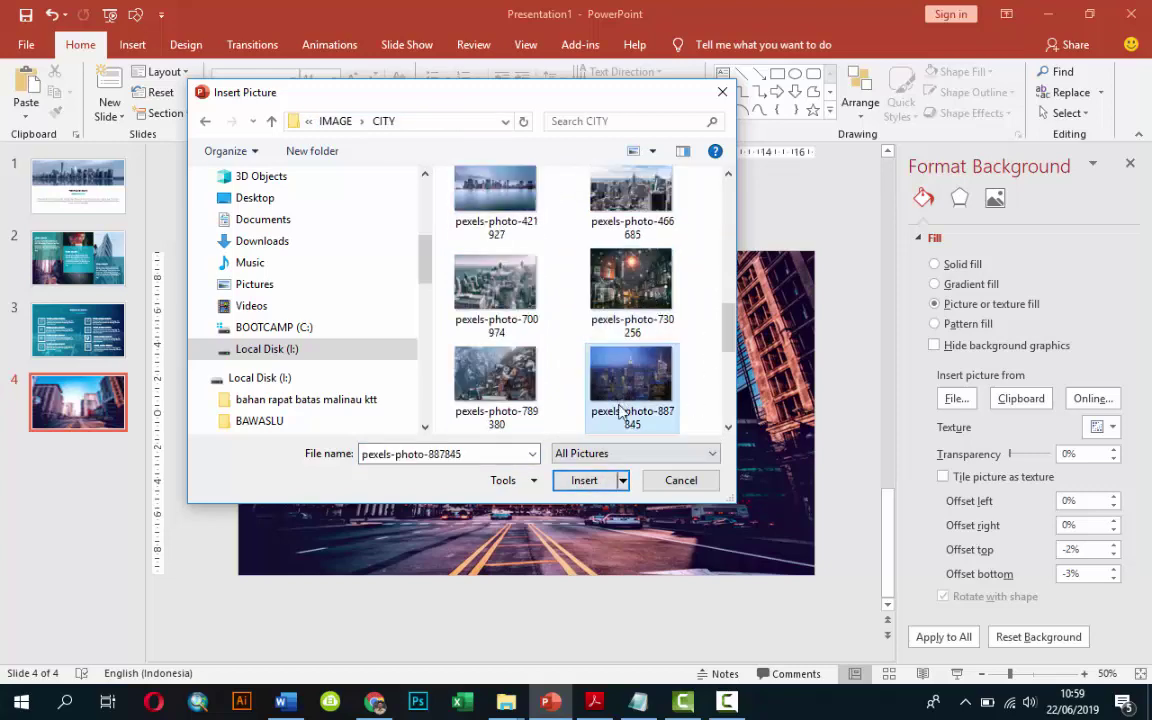
{"action": "left_click", "coordinate": [590, 479]}
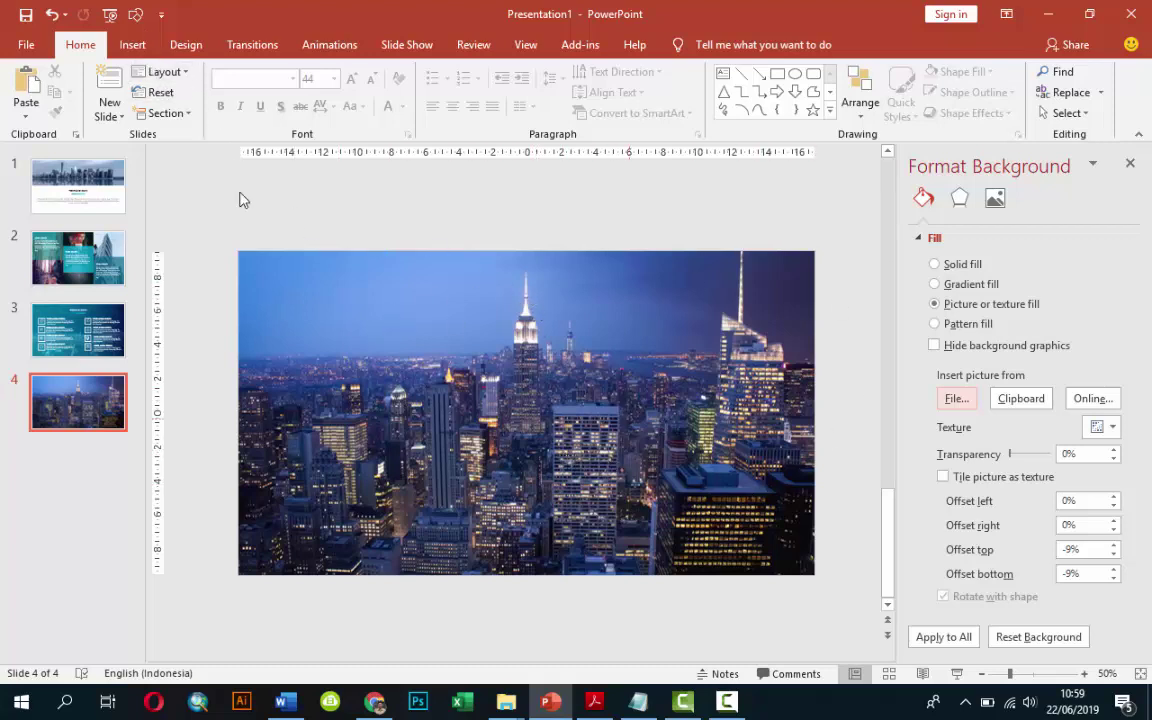
Draw a rectangle covering the whole slide and remove its outline.
{"action": "left_click", "coordinate": [132, 44]}
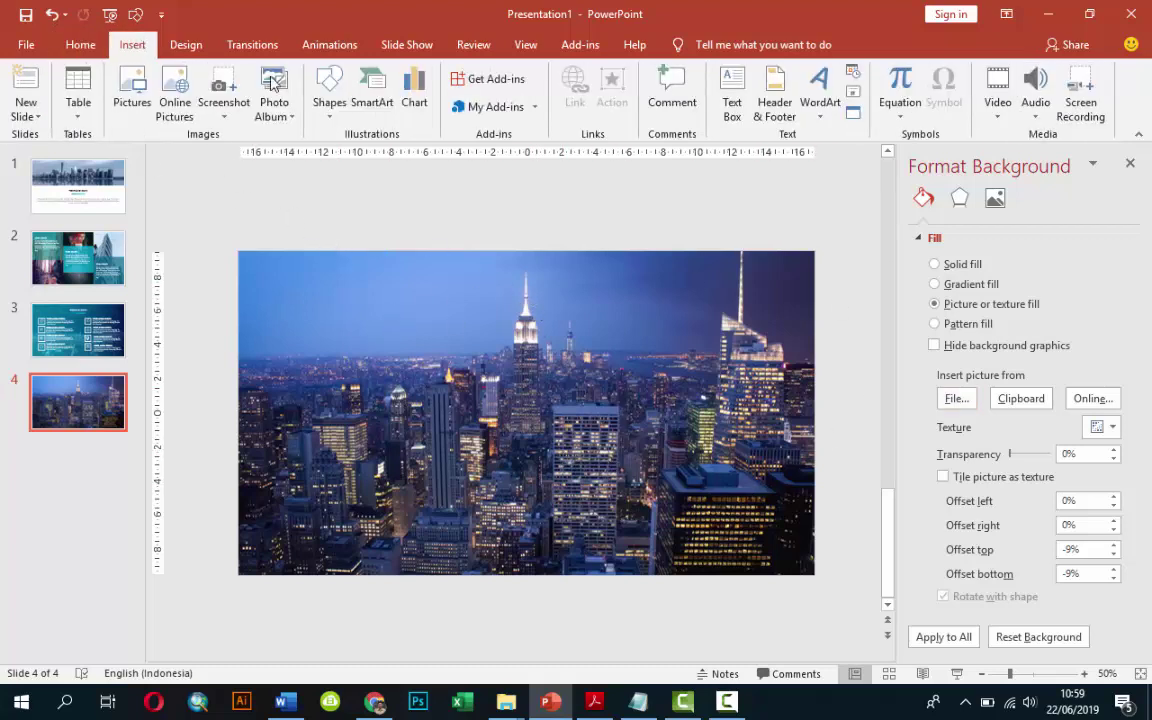
{"action": "left_click", "coordinate": [329, 92]}
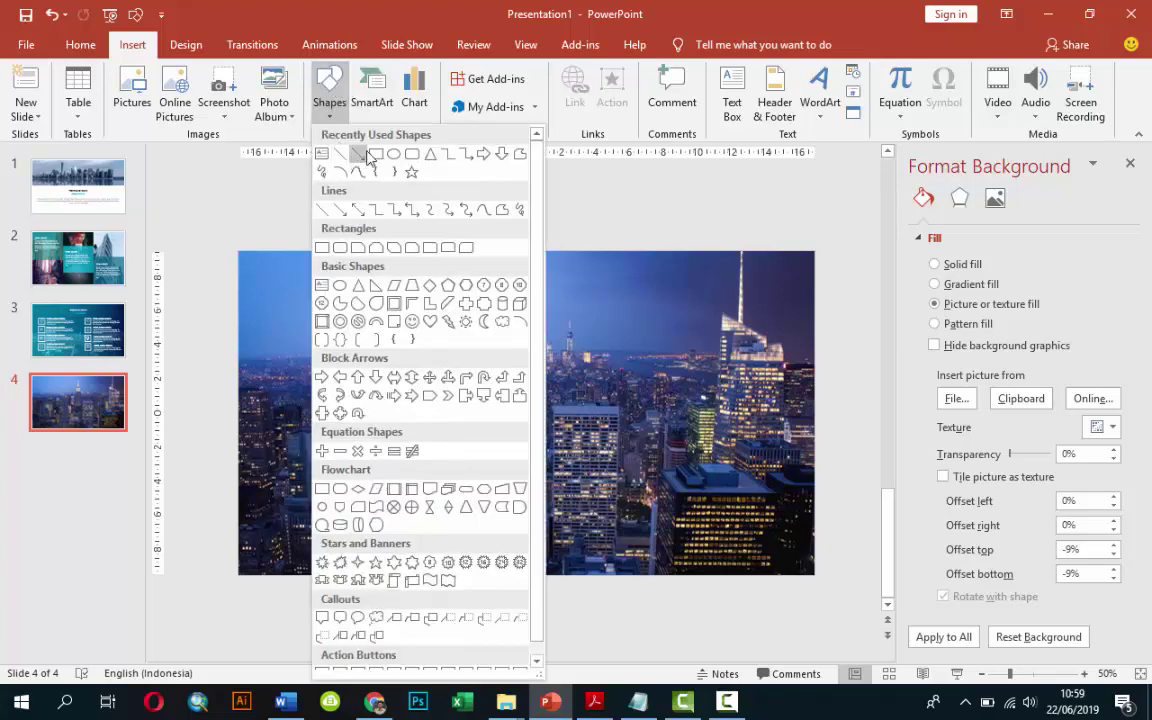
{"action": "left_click", "coordinate": [368, 155]}
{"action": "left_click_drag", "start_coordinate": [239, 250], "coordinate": [815, 575]}
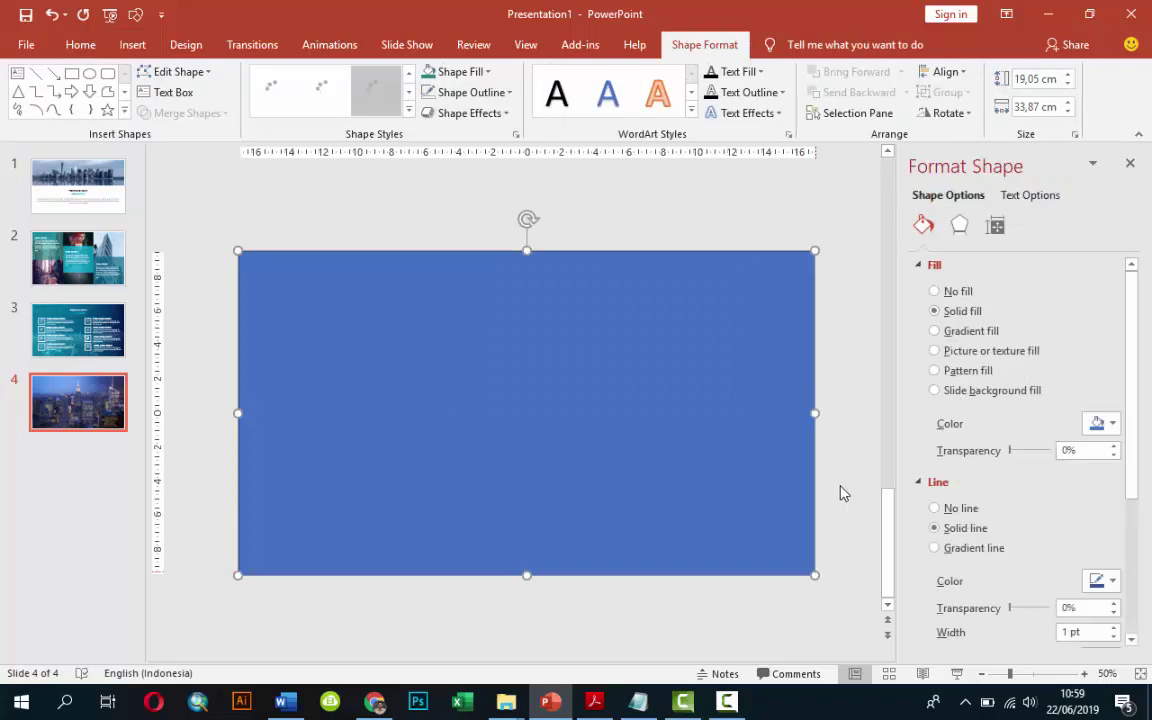
{"action": "left_click", "coordinate": [958, 509]}
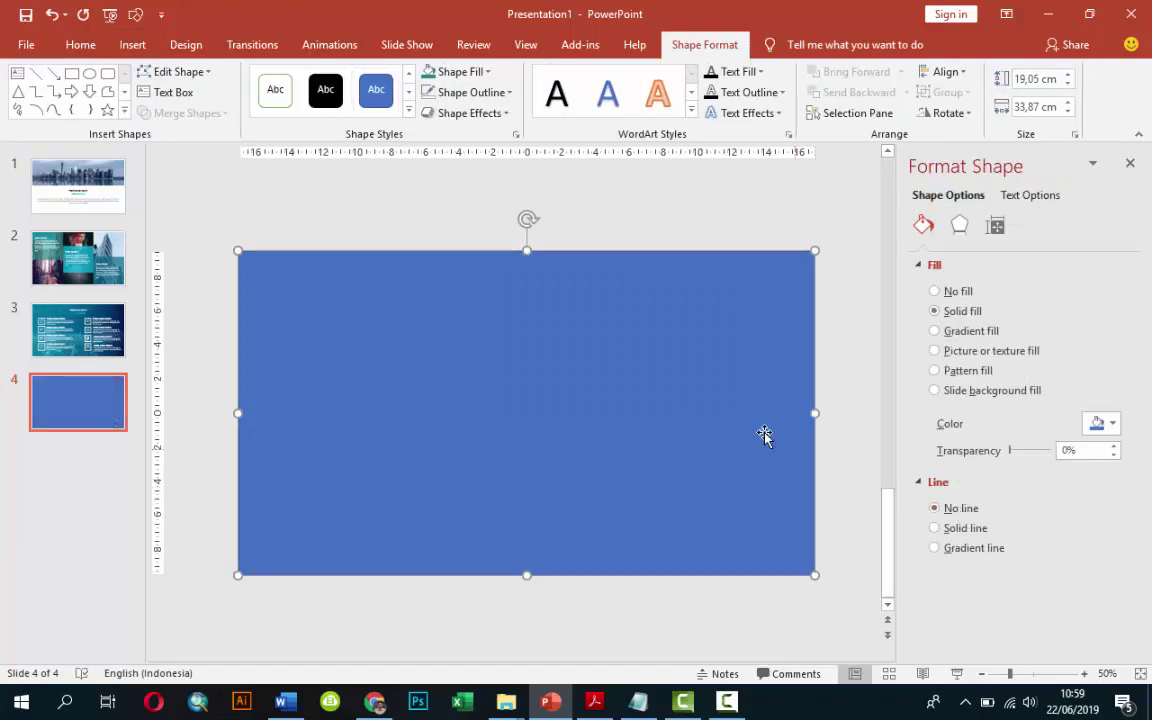
Delete the rectangle's top-right point to turn it into a diagonal triangle.
{"action": "right_click", "coordinate": [801, 257]}
{"action": "left_click", "coordinate": [857, 382]}
{"action": "left_click", "coordinate": [813, 252]}
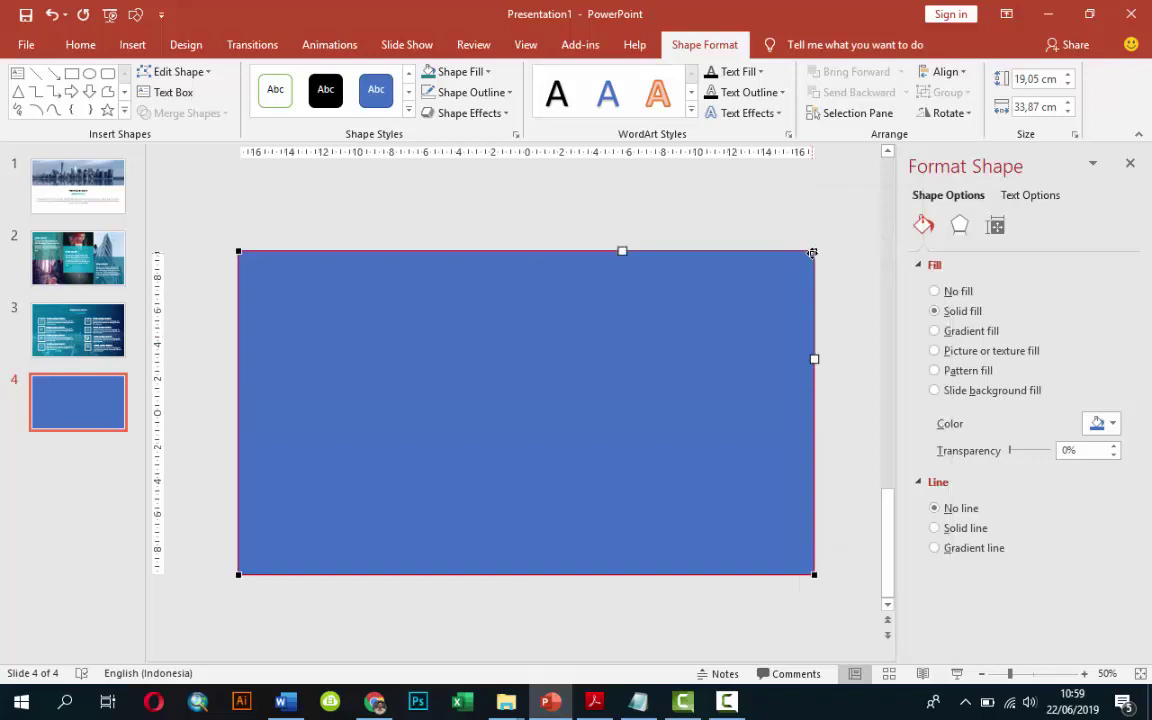
{"action": "right_click", "coordinate": [812, 253]}
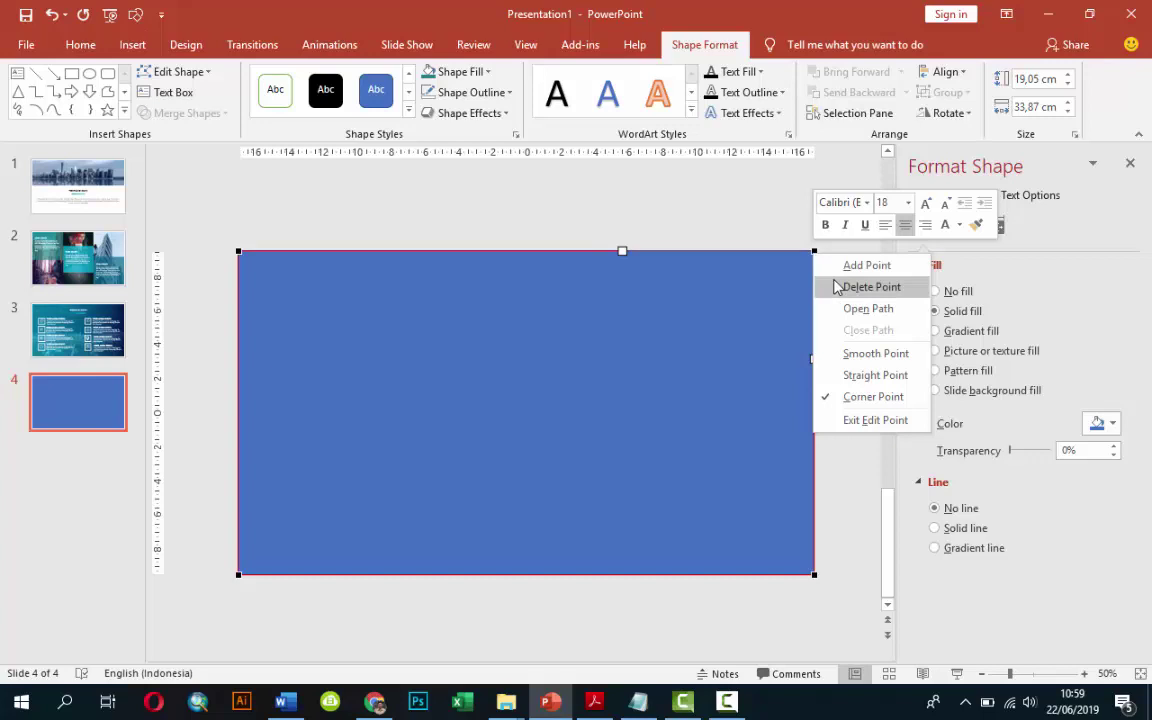
{"action": "left_click", "coordinate": [837, 287]}
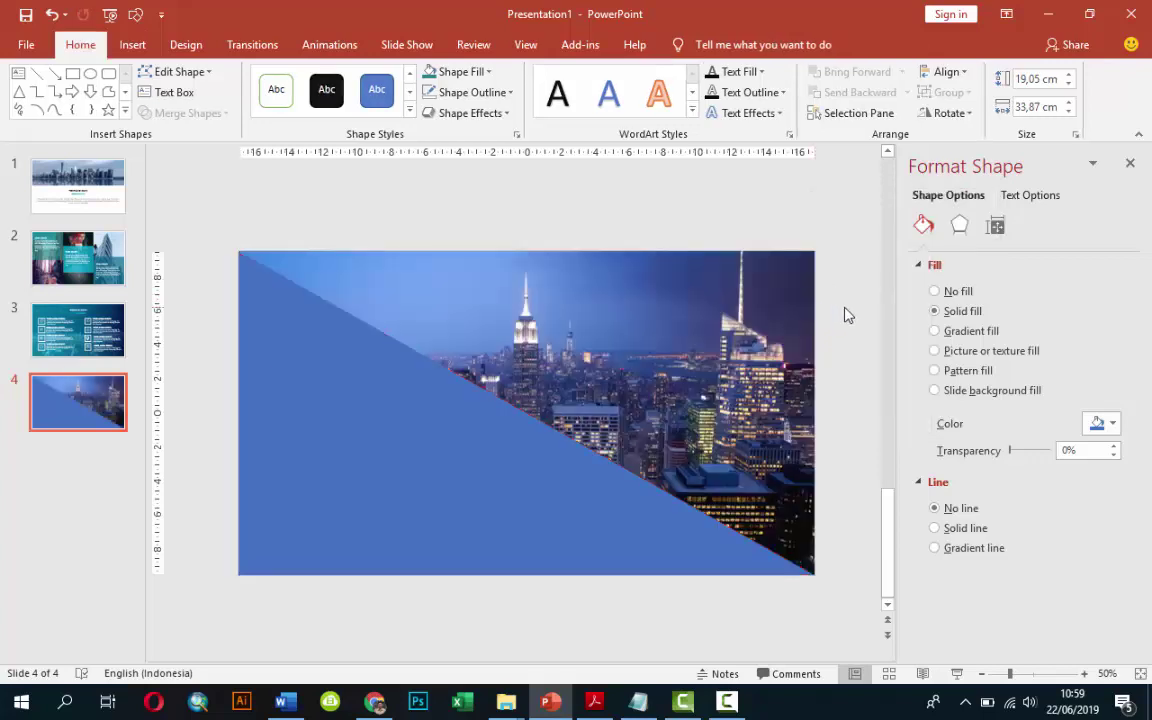
{"action": "left_click", "coordinate": [845, 315]}
Give the blue triangle a gradient fill and make its left stop fully opaque.
{"action": "left_click", "coordinate": [483, 414]}
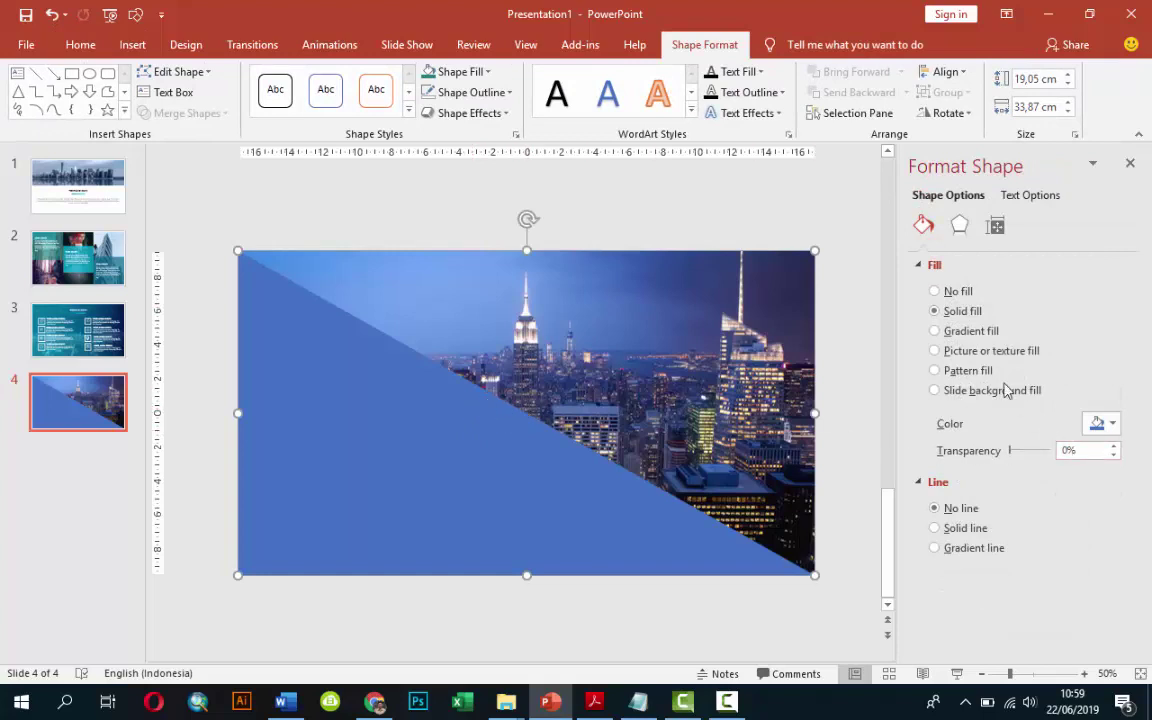
{"action": "left_click", "coordinate": [972, 331]}
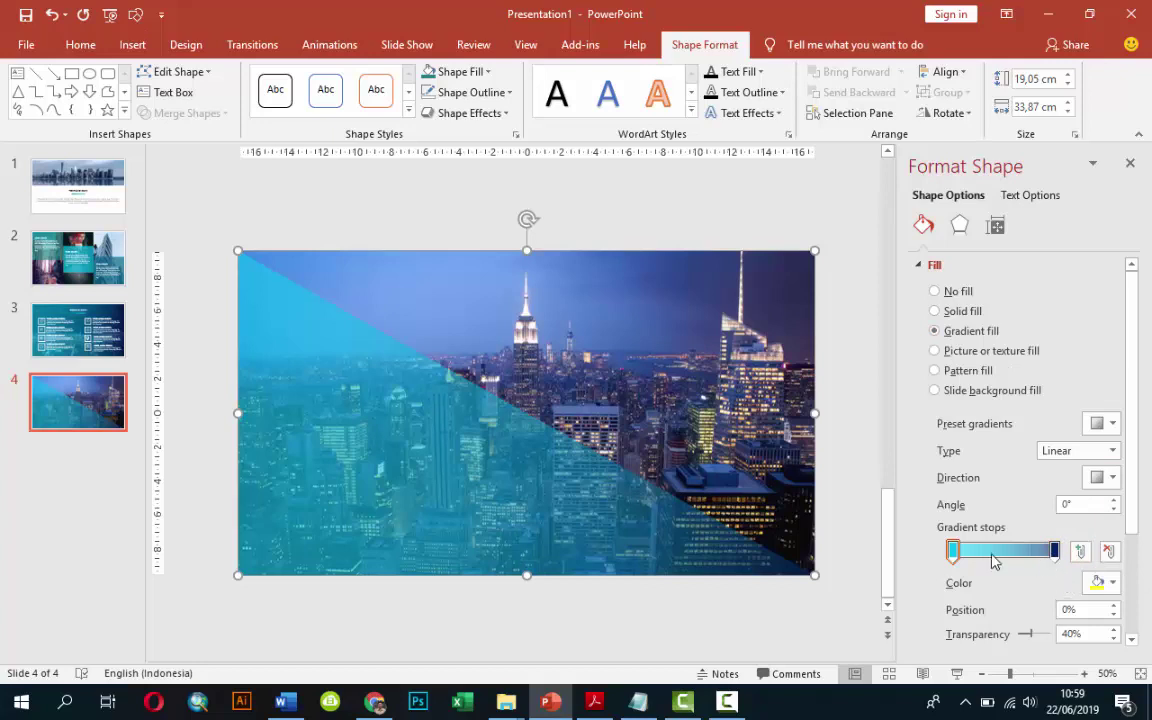
{"action": "left_click", "coordinate": [953, 553]}
{"action": "left_click_drag", "start_coordinate": [1133, 476], "coordinate": [1123, 571]}
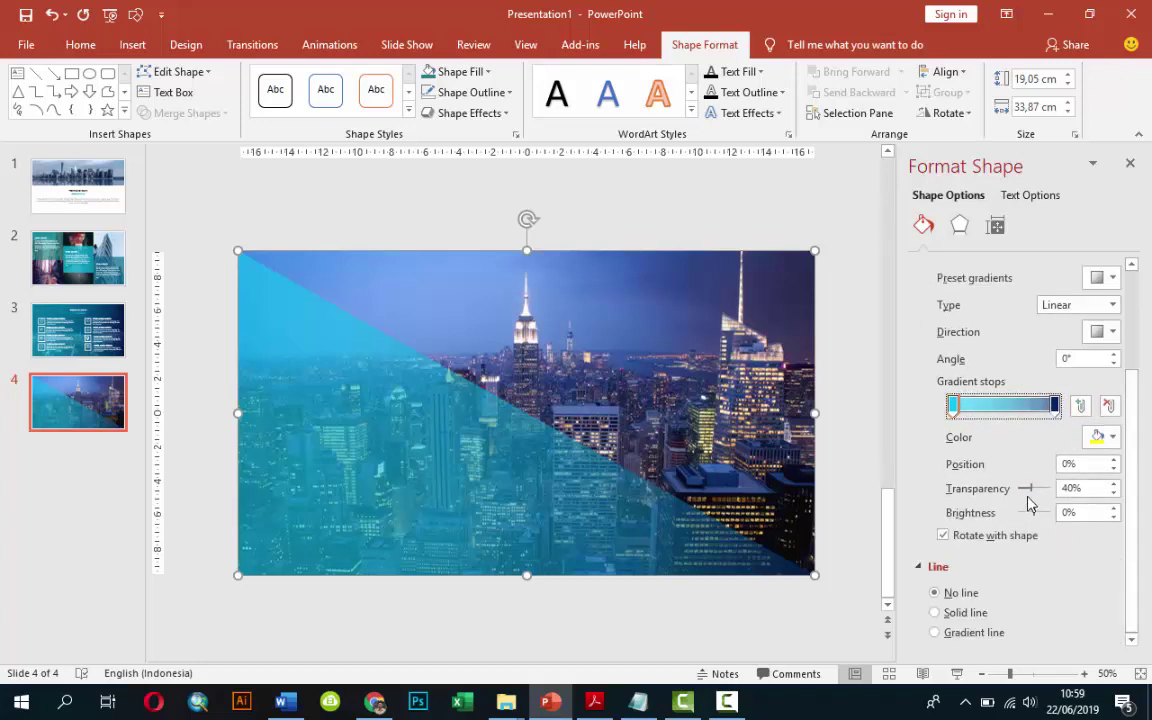
{"action": "mouse_move", "coordinate": [1030, 489]}
{"action": "left_mouse_down"}
{"action": "mouse_move", "coordinate": [985, 489]}
{"action": "mouse_move", "coordinate": [1016, 490]}
{"action": "left_mouse_up"}
Move the dark blue right gradient stop left to 61%.
{"action": "left_click", "coordinate": [1054, 404]}
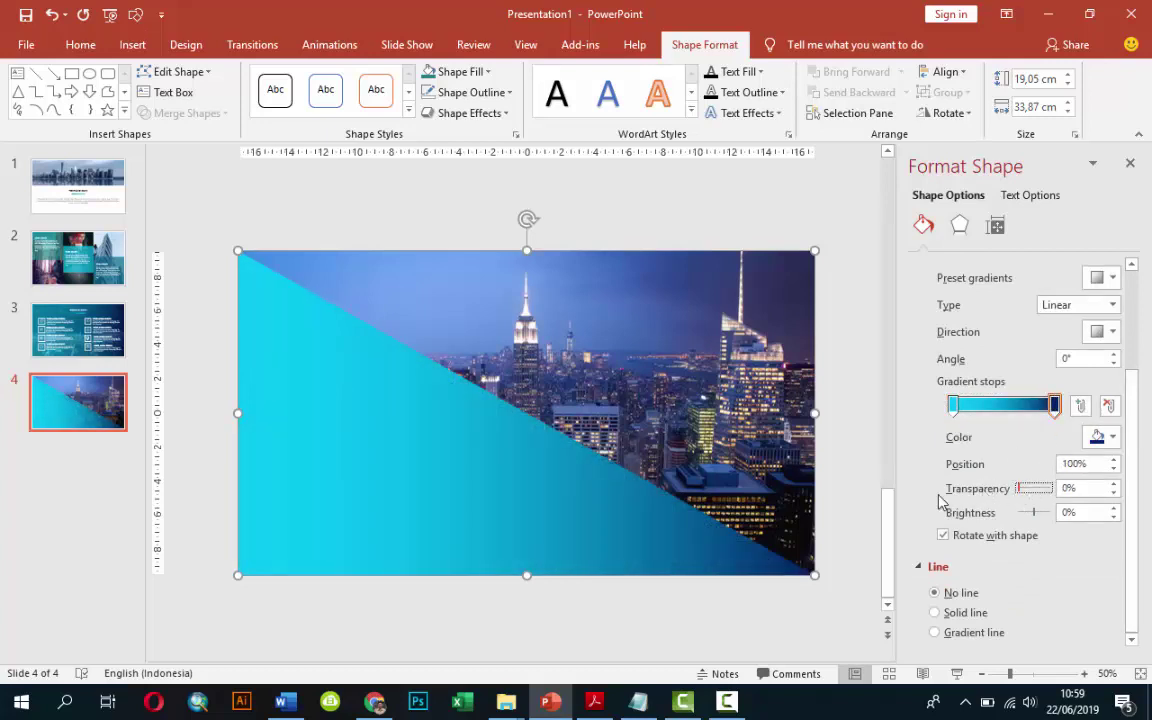
{"action": "left_click_drag", "start_coordinate": [1053, 405], "coordinate": [1041, 407]}
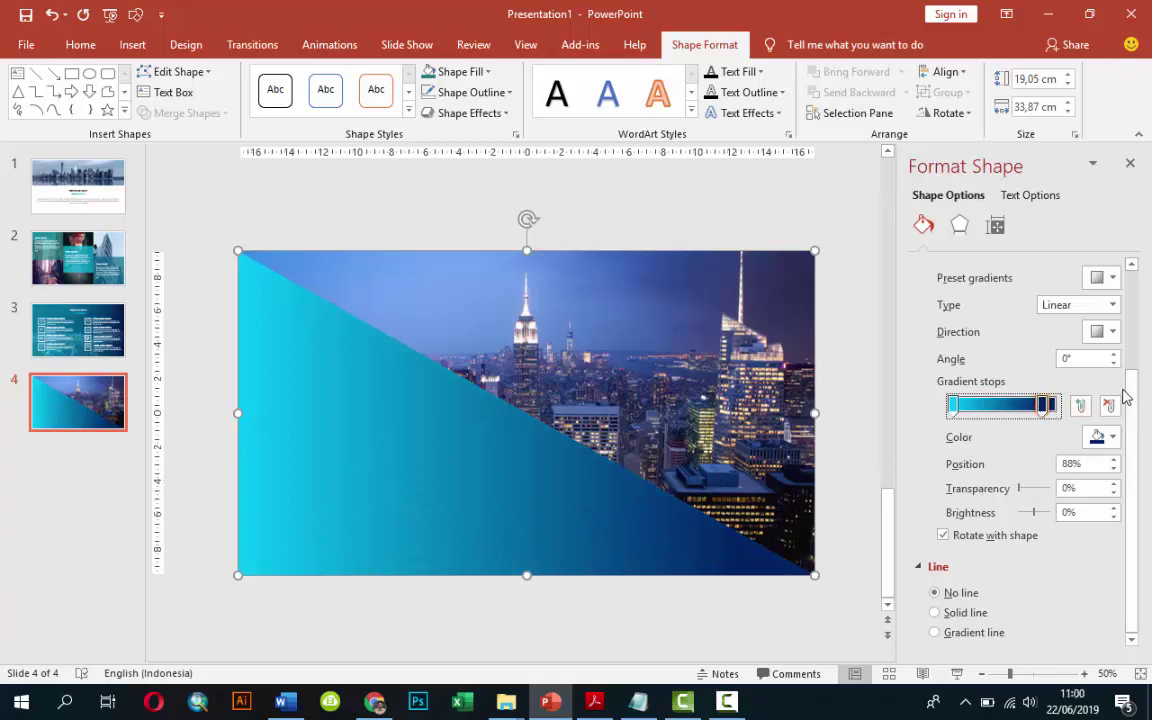
{"action": "left_click", "coordinate": [1100, 334]}
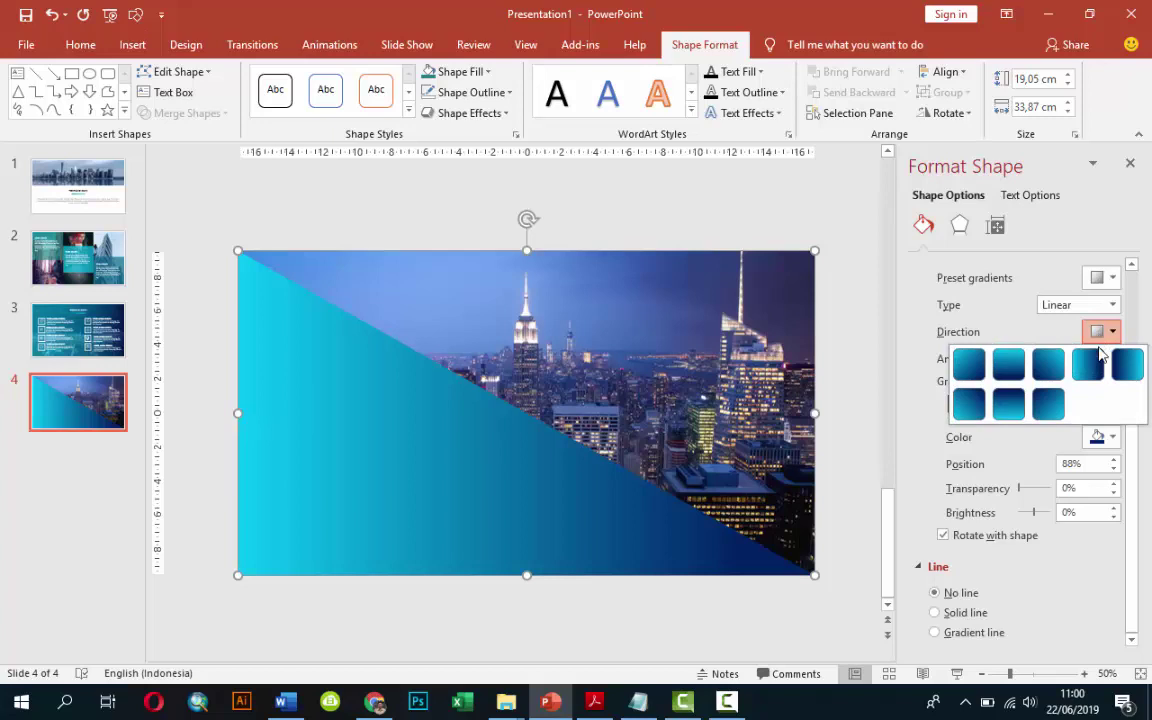
{"action": "left_click", "coordinate": [863, 262]}
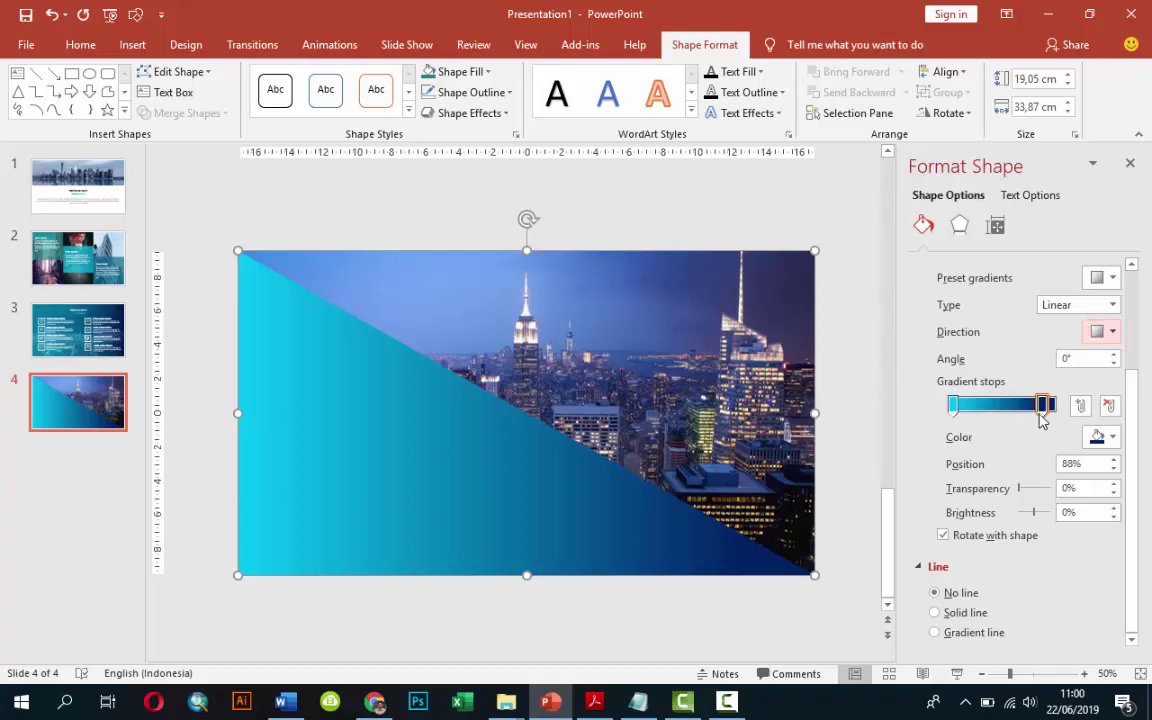
{"action": "left_click_drag", "start_coordinate": [1040, 418], "coordinate": [1013, 415]}
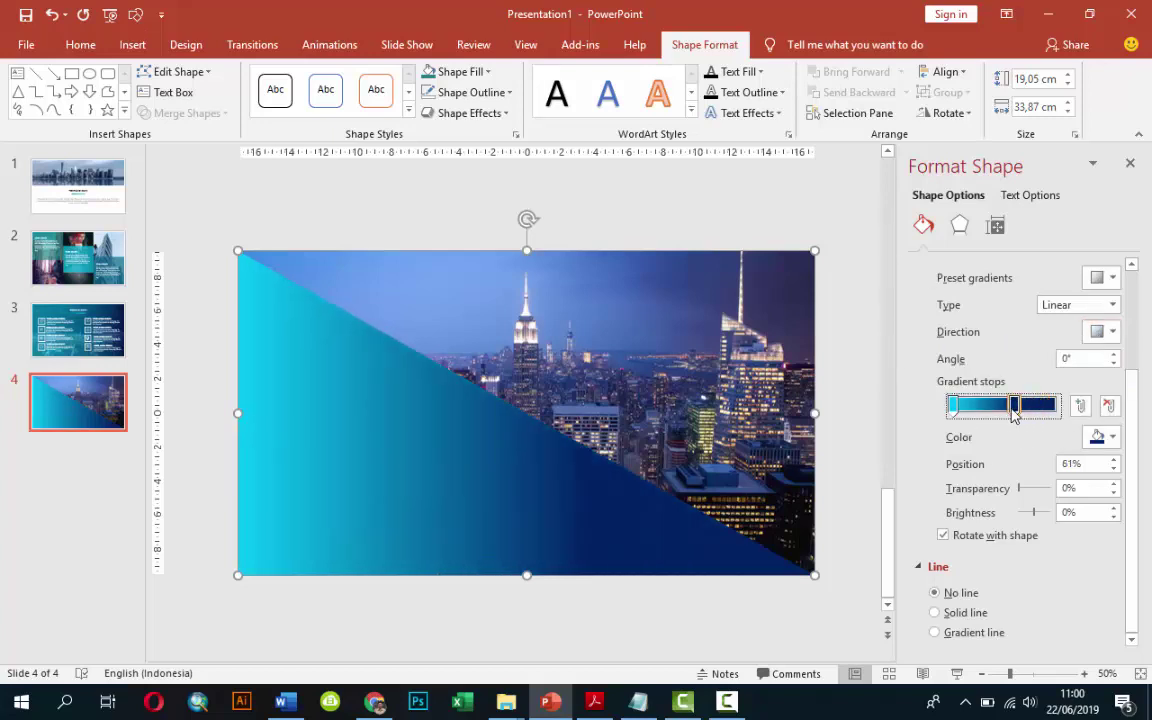
Paste slide 3's globe icon onto slide 4, enlarged in the triangle's left part, then return to slide 3.
{"action": "left_click", "coordinate": [712, 232]}
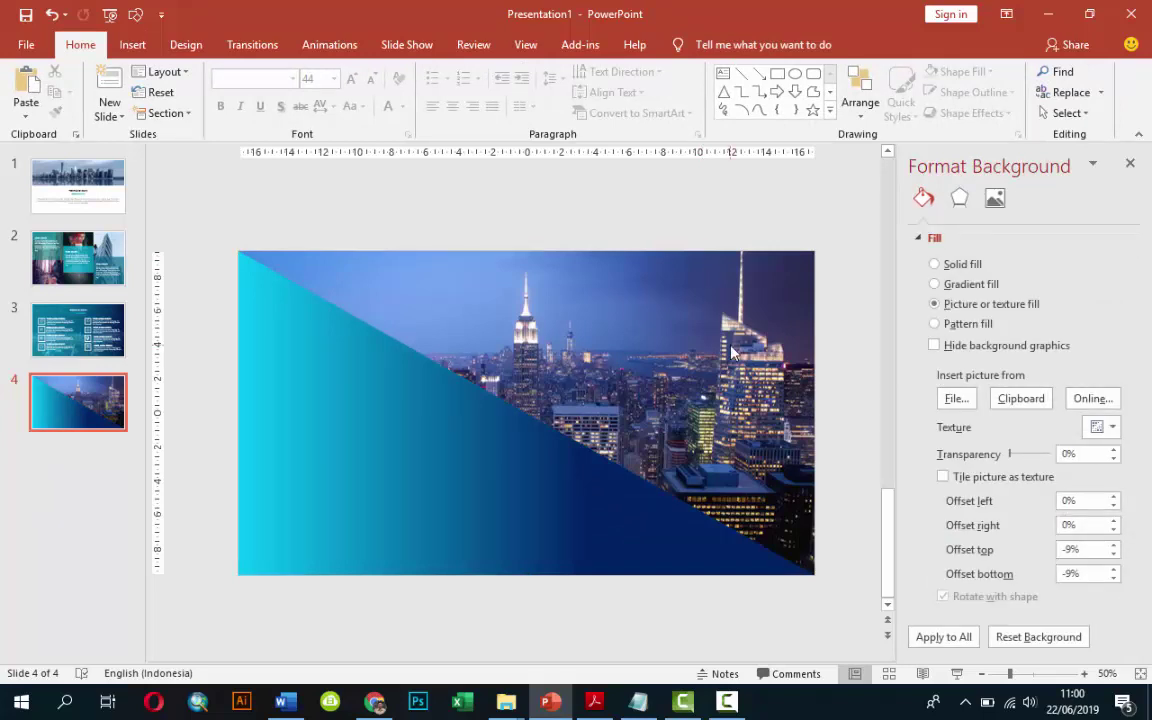
{"action": "left_click", "coordinate": [104, 350]}
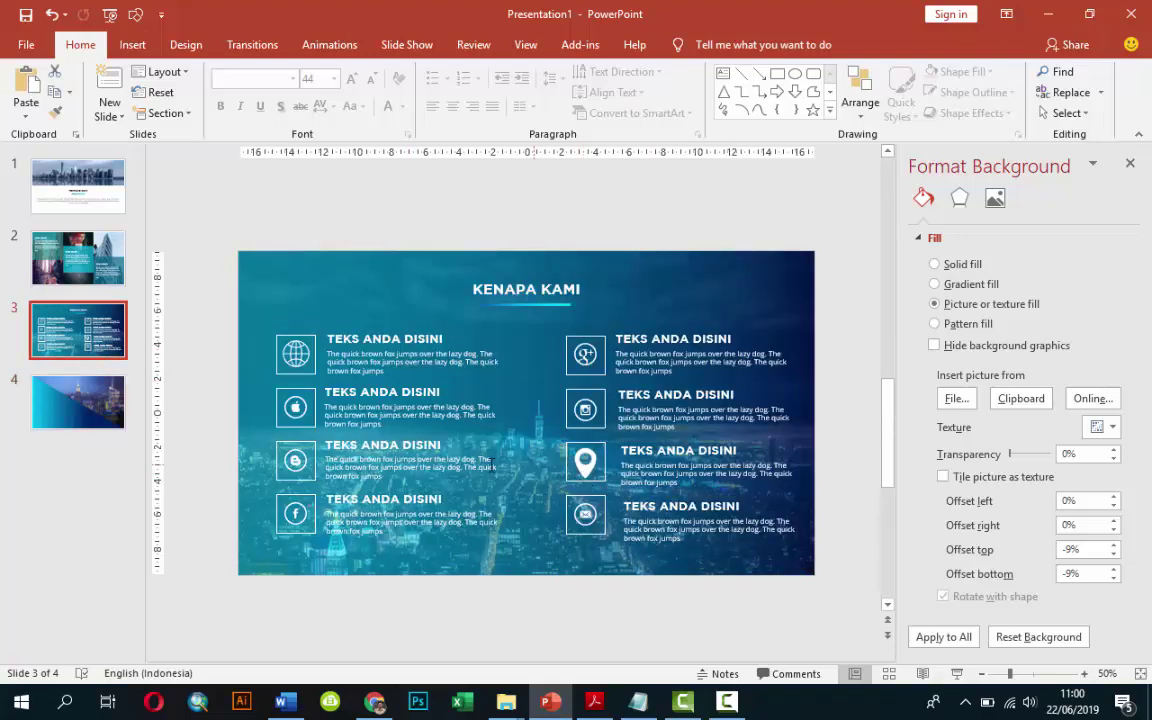
{"action": "left_click", "coordinate": [284, 348]}
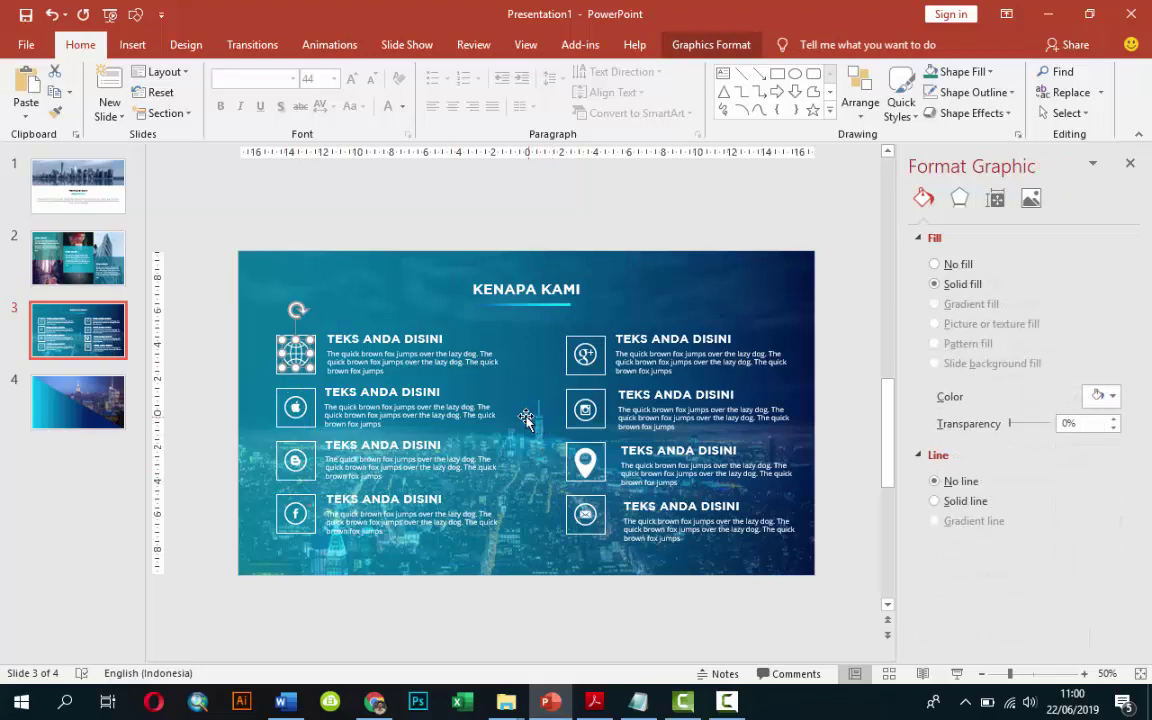
{"action": "left_click", "coordinate": [95, 400]}
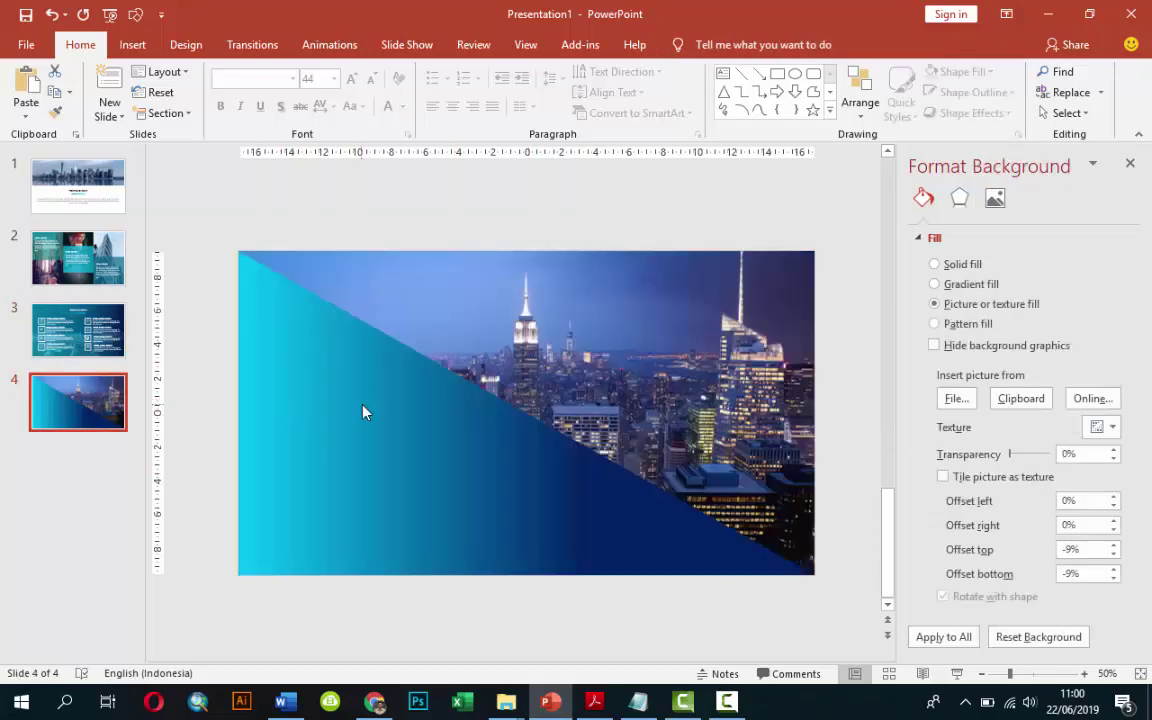
{"action": "key", "text": "ctrl+v"}
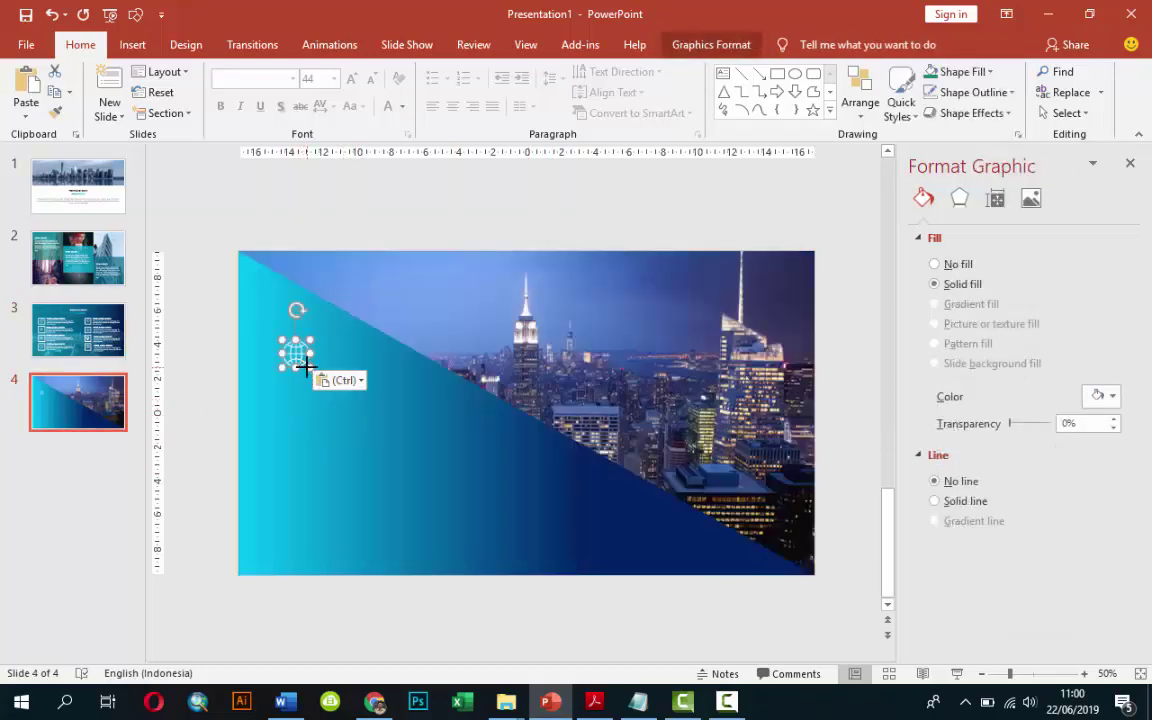
{"action": "mouse_move", "coordinate": [313, 368]}
{"action": "left_mouse_down"}
{"action": "mouse_move", "coordinate": [337, 391]}
{"action": "mouse_move", "coordinate": [302, 440]}
{"action": "mouse_move", "coordinate": [357, 450]}
{"action": "left_mouse_up"}
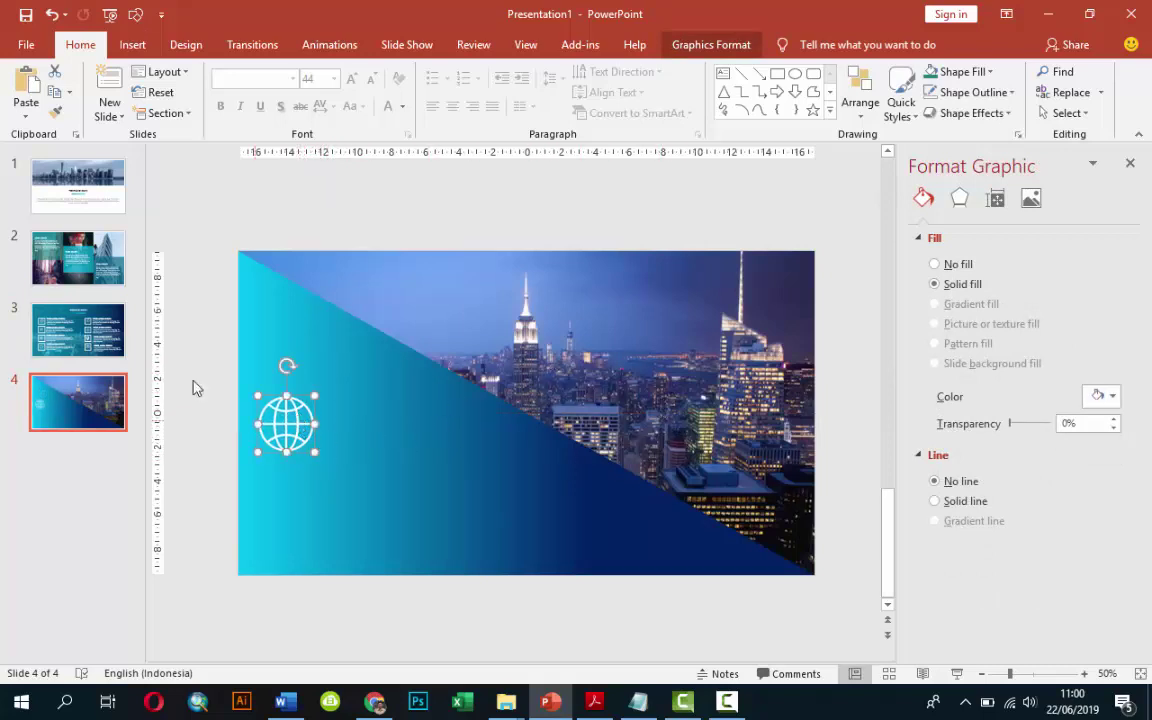
{"action": "left_click", "coordinate": [92, 345]}
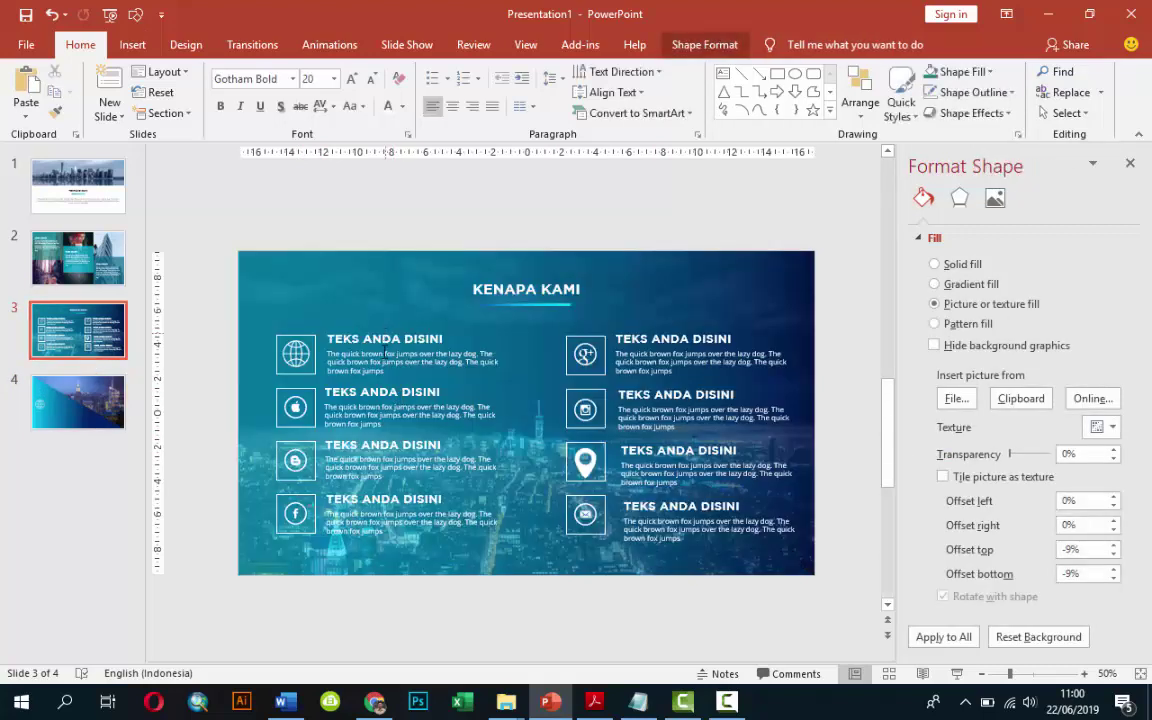
Copy slide 3's heading and body text box onto slide 4 below the globe.
{"action": "left_click", "coordinate": [387, 362]}
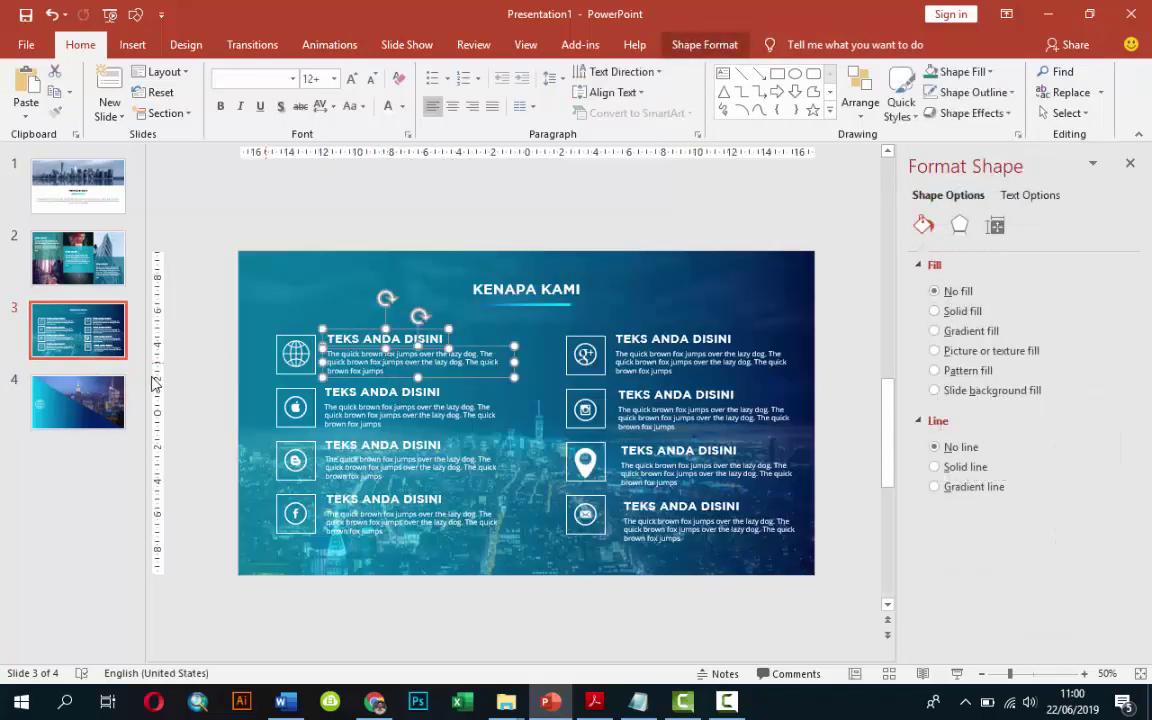
{"action": "left_click", "coordinate": [78, 401]}
{"action": "key", "text": "ctrl+v"}
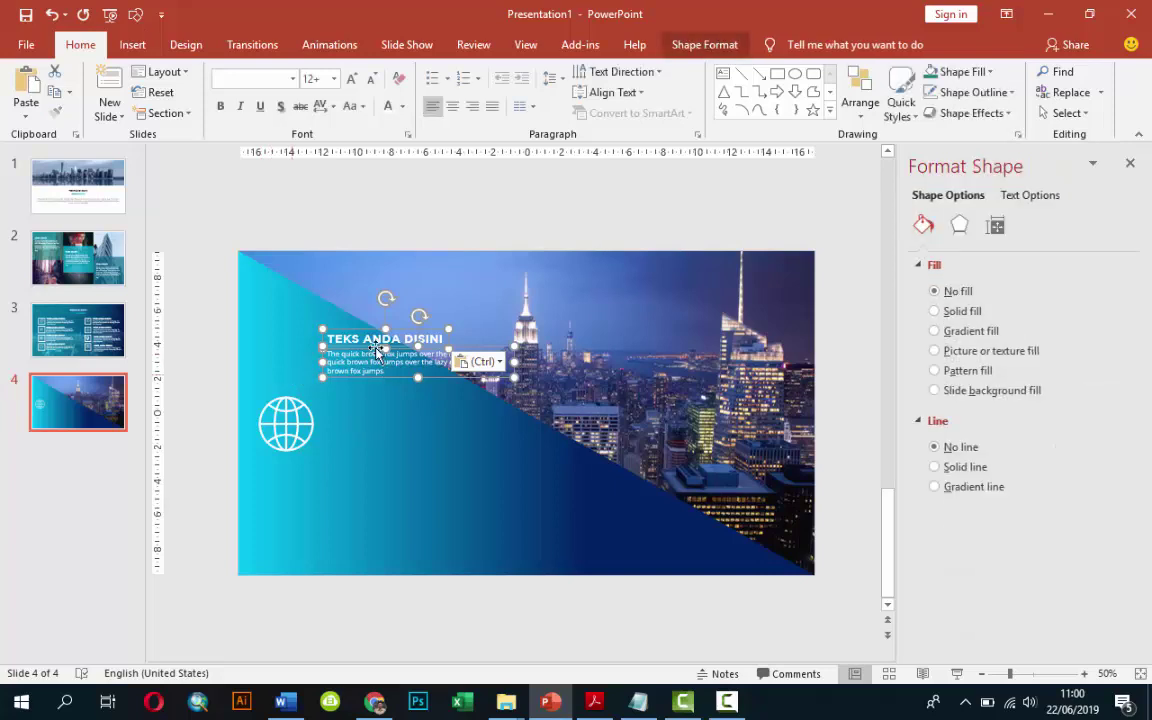
{"action": "mouse_move", "coordinate": [362, 330]}
{"action": "left_mouse_down"}
{"action": "mouse_move", "coordinate": [297, 467]}
{"action": "mouse_move", "coordinate": [314, 470]}
{"action": "left_mouse_up"}
{"action": "left_click", "coordinate": [226, 501]}
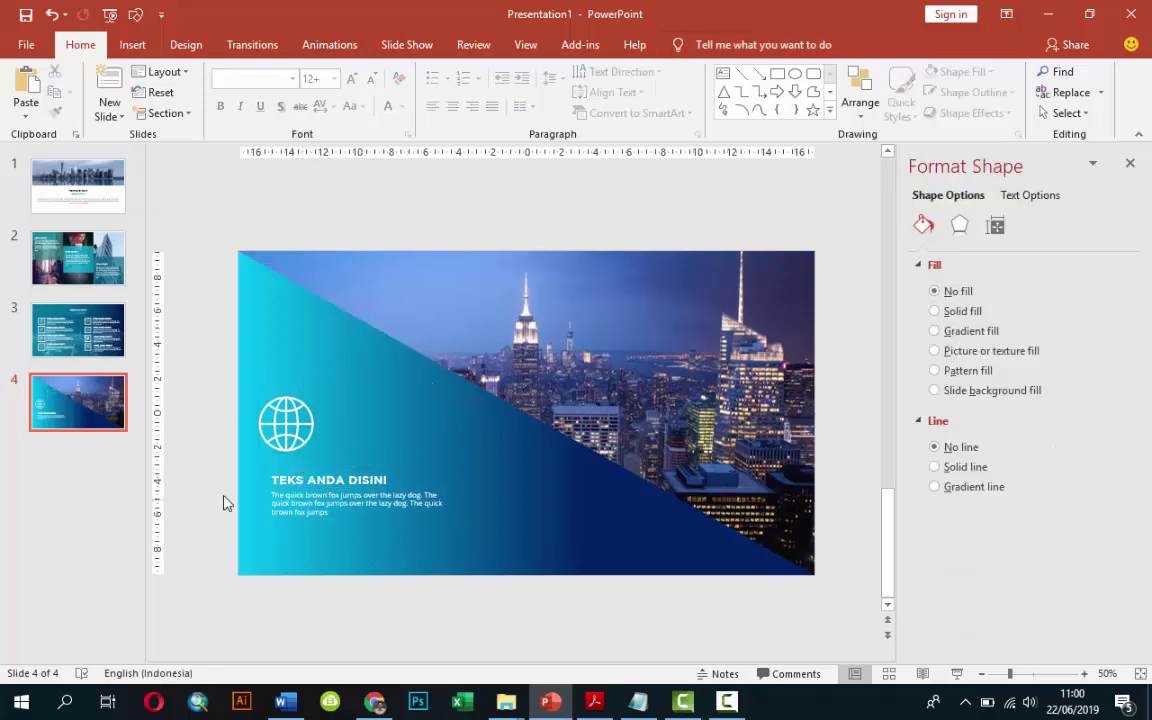
Set the TEKS ANDA DISINI heading to 24 pt and the body to 14 pt, widening the box.
{"action": "left_click", "coordinate": [321, 473]}
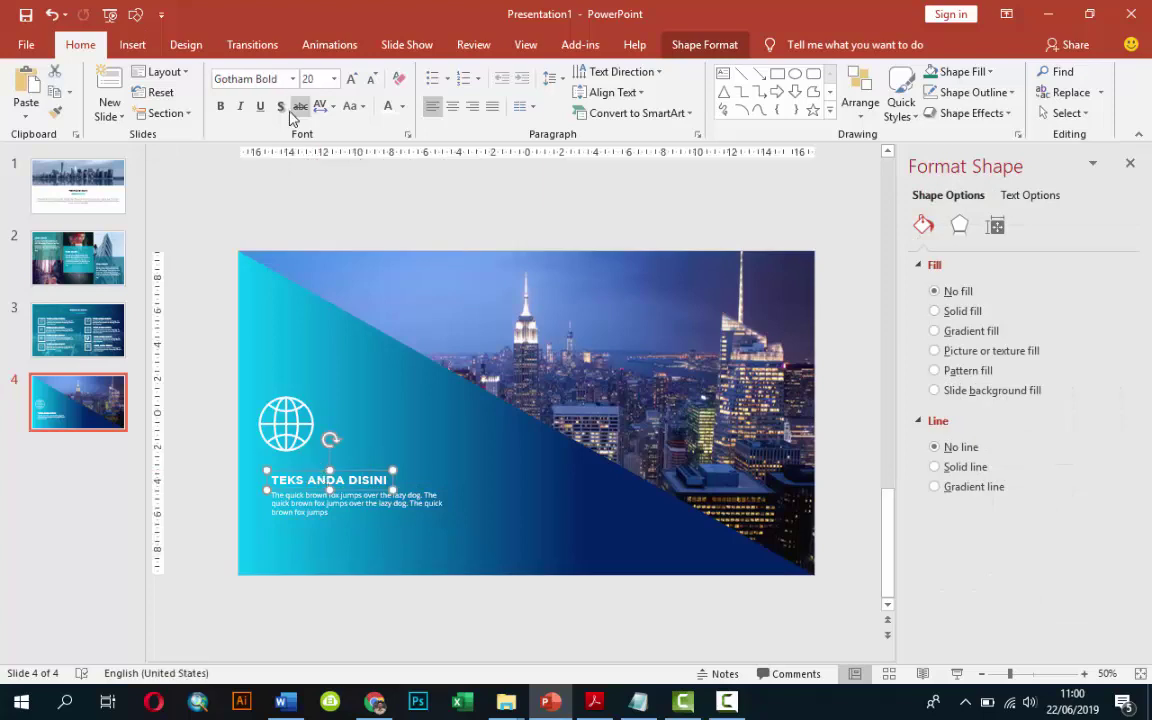
{"action": "left_click", "coordinate": [334, 78]}
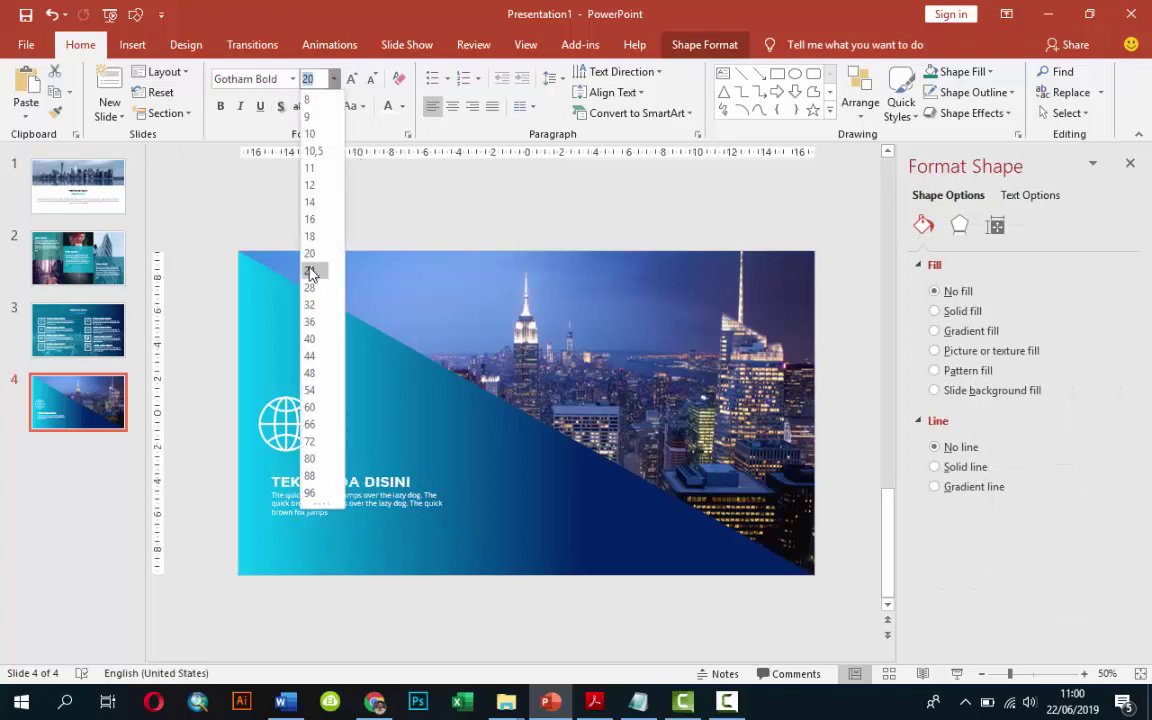
{"action": "left_click", "coordinate": [311, 271]}
{"action": "left_click", "coordinate": [435, 512]}
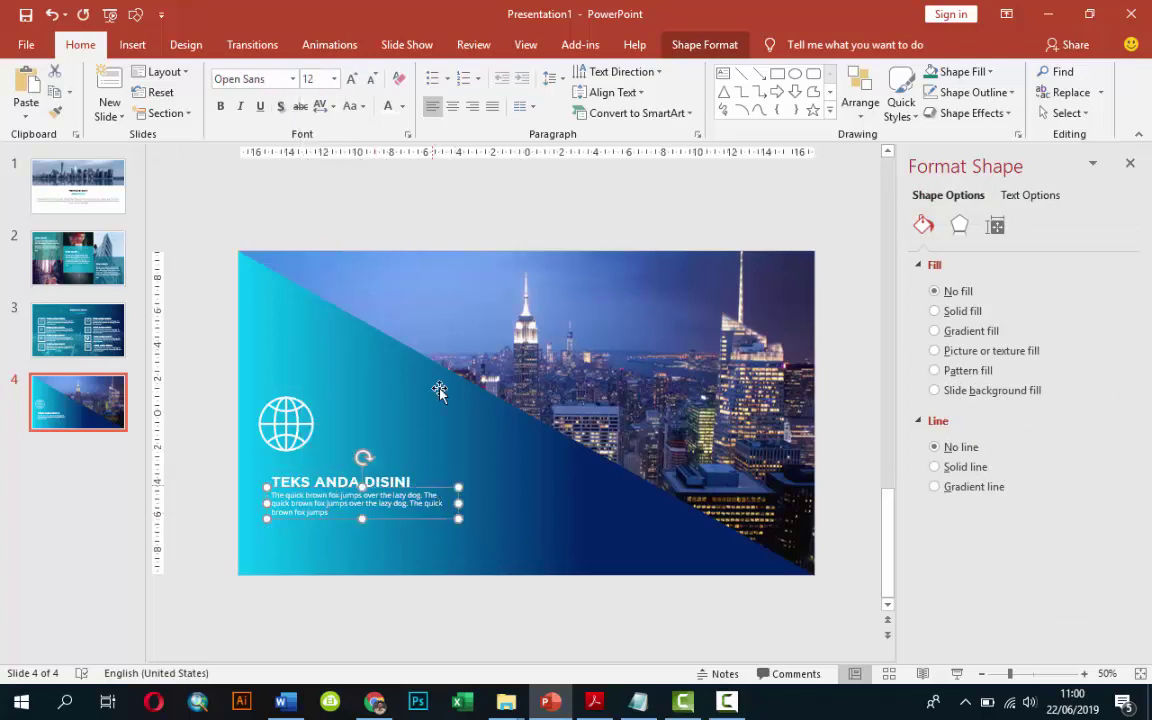
{"action": "left_click", "coordinate": [334, 78]}
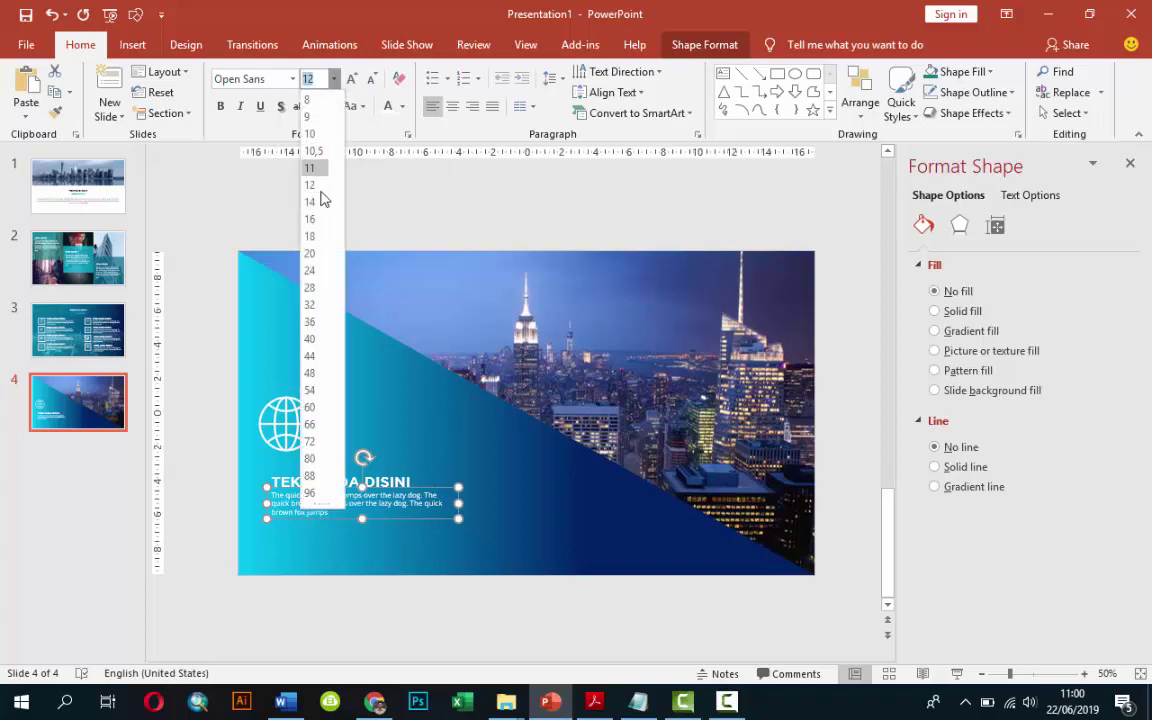
{"action": "left_click", "coordinate": [321, 193]}
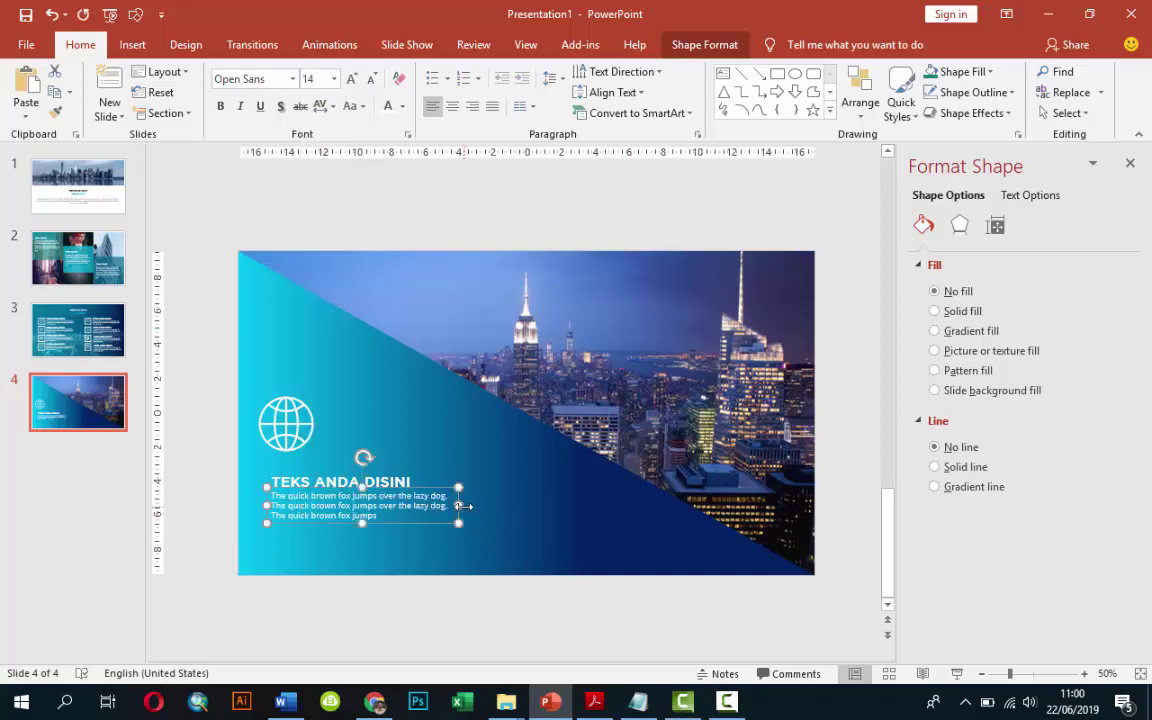
{"action": "left_click_drag", "start_coordinate": [458, 505], "coordinate": [602, 505]}
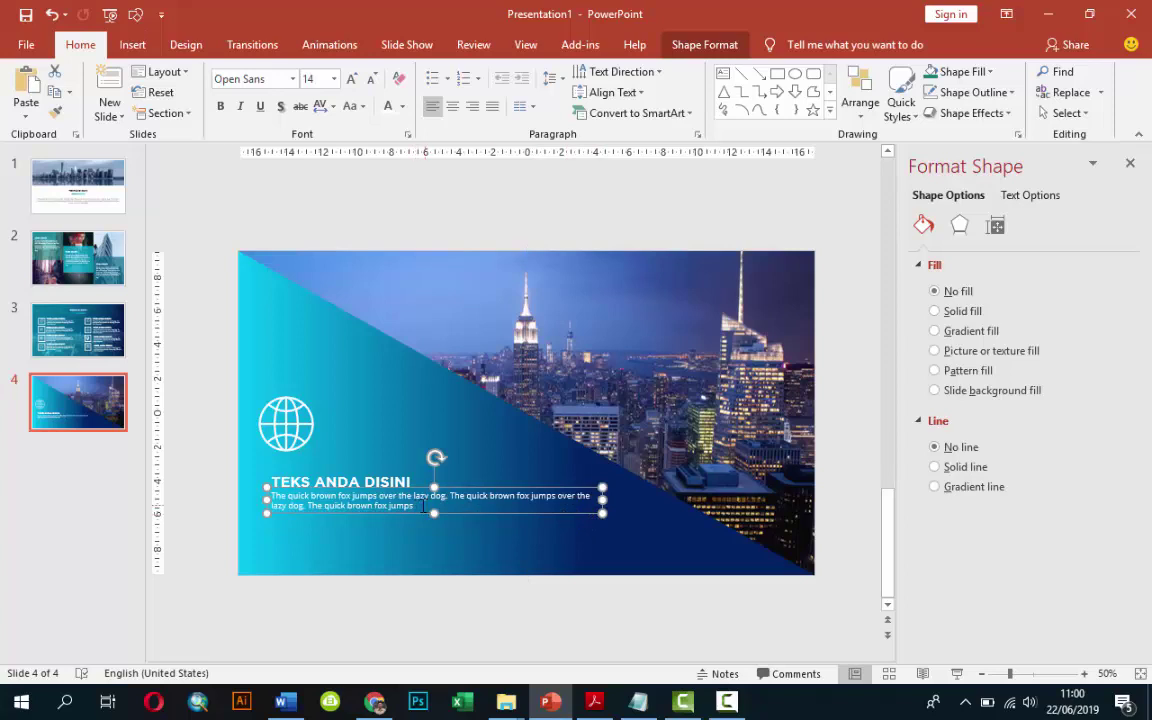
Duplicate the body text into two paragraphs separated by an empty line.
{"action": "left_click_drag", "start_coordinate": [423, 507], "coordinate": [256, 487]}
{"action": "key", "text": "ctrl+c"}
{"action": "key", "text": "ctrl+z"}
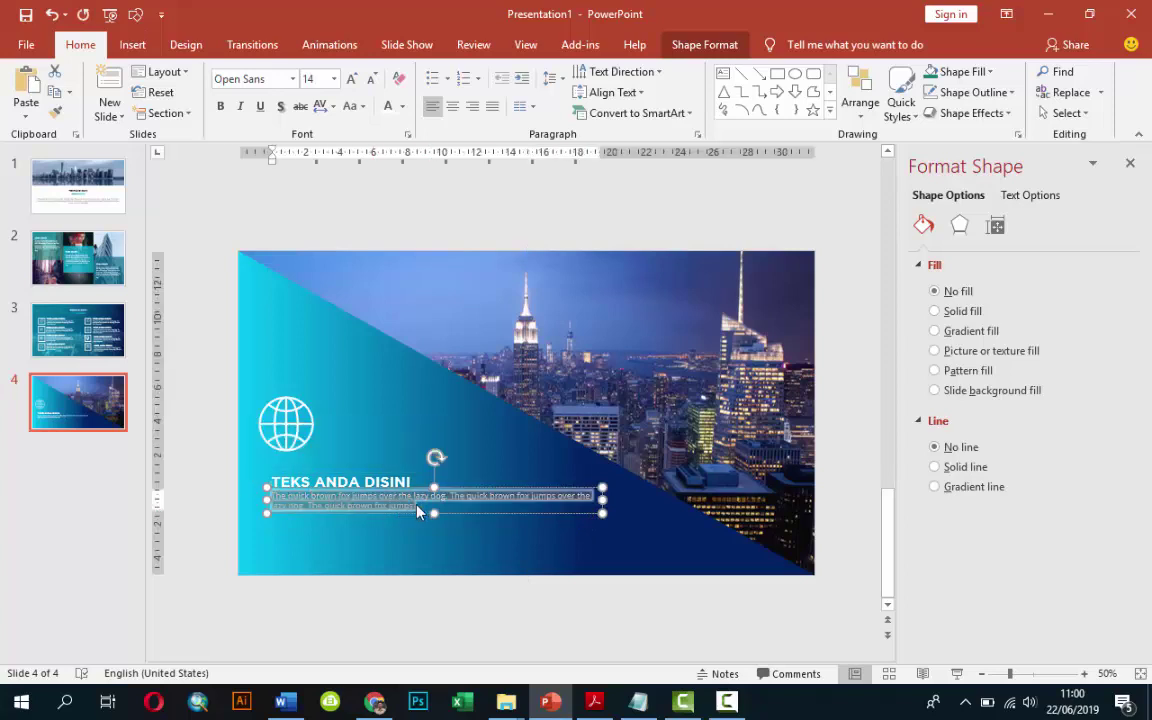
{"action": "left_click", "coordinate": [423, 508]}
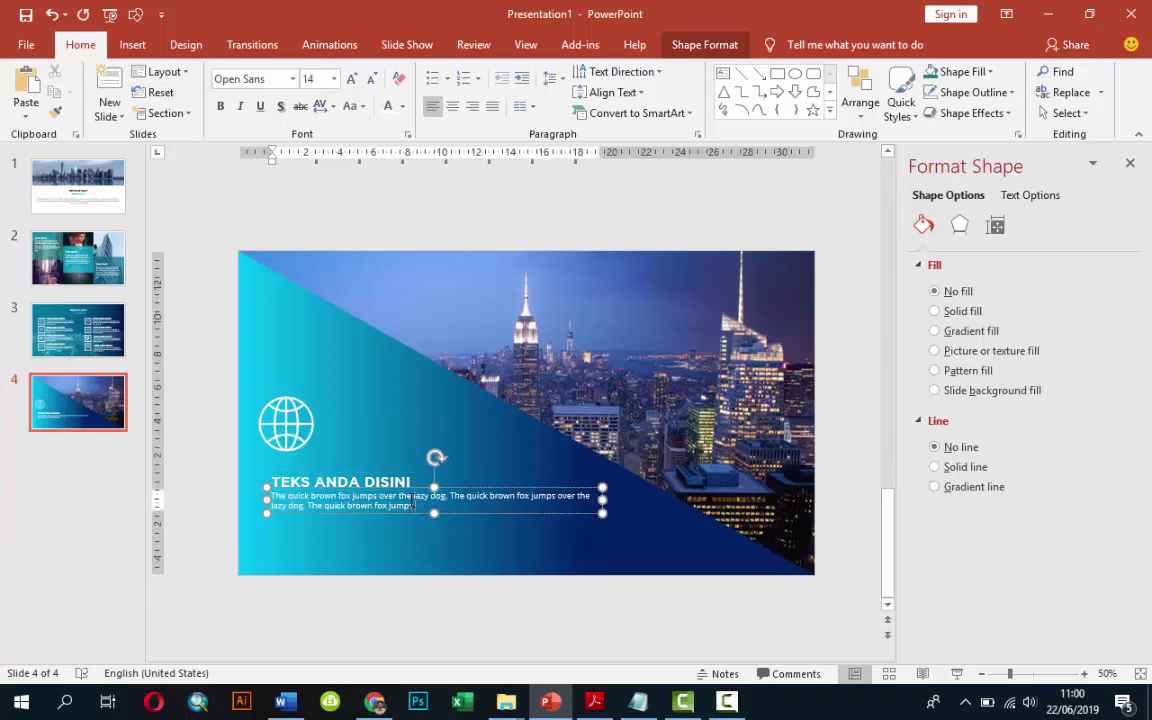
{"action": "key", "text": "ctrl+v"}
{"action": "key", "text": "Return"}
{"action": "key", "text": "ctrl+v"}
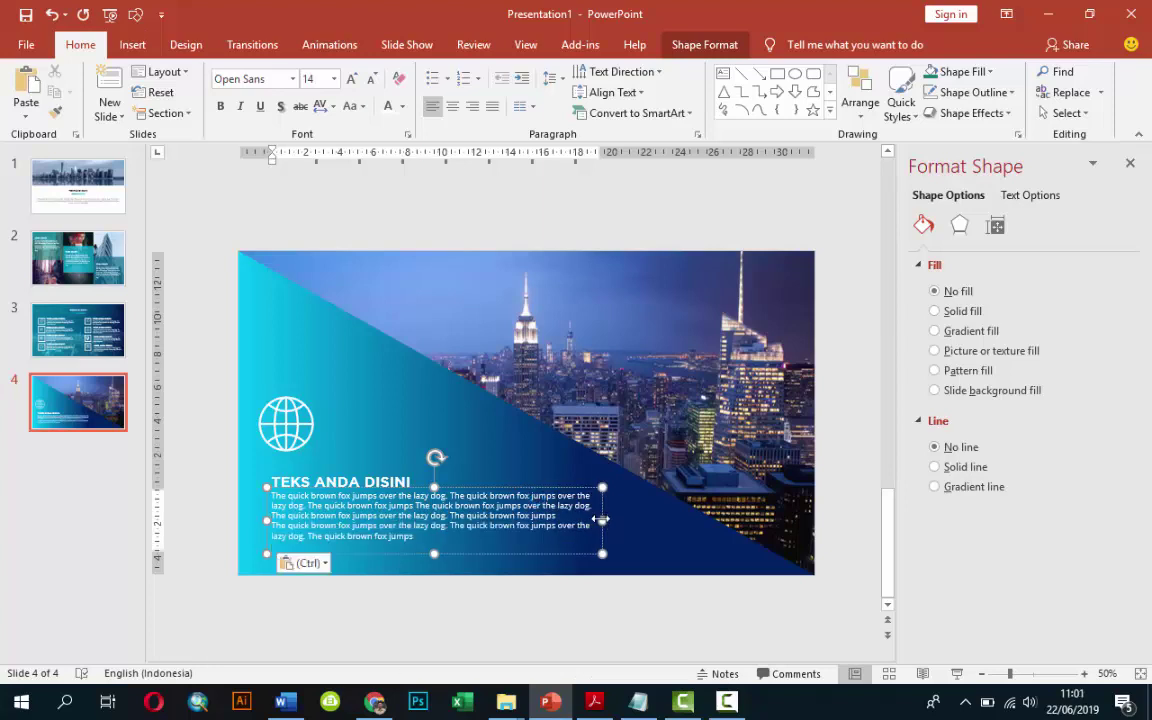
{"action": "left_click", "coordinate": [556, 516]}
{"action": "key", "text": "Return"}
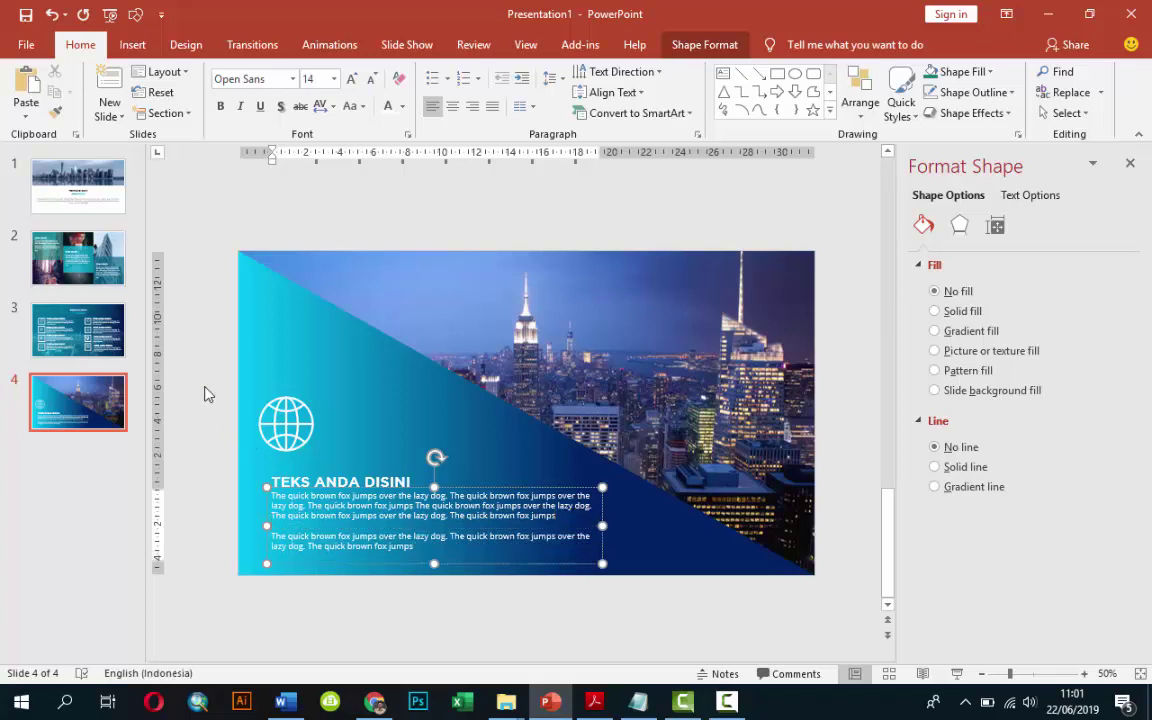
{"action": "left_click", "coordinate": [206, 393]}
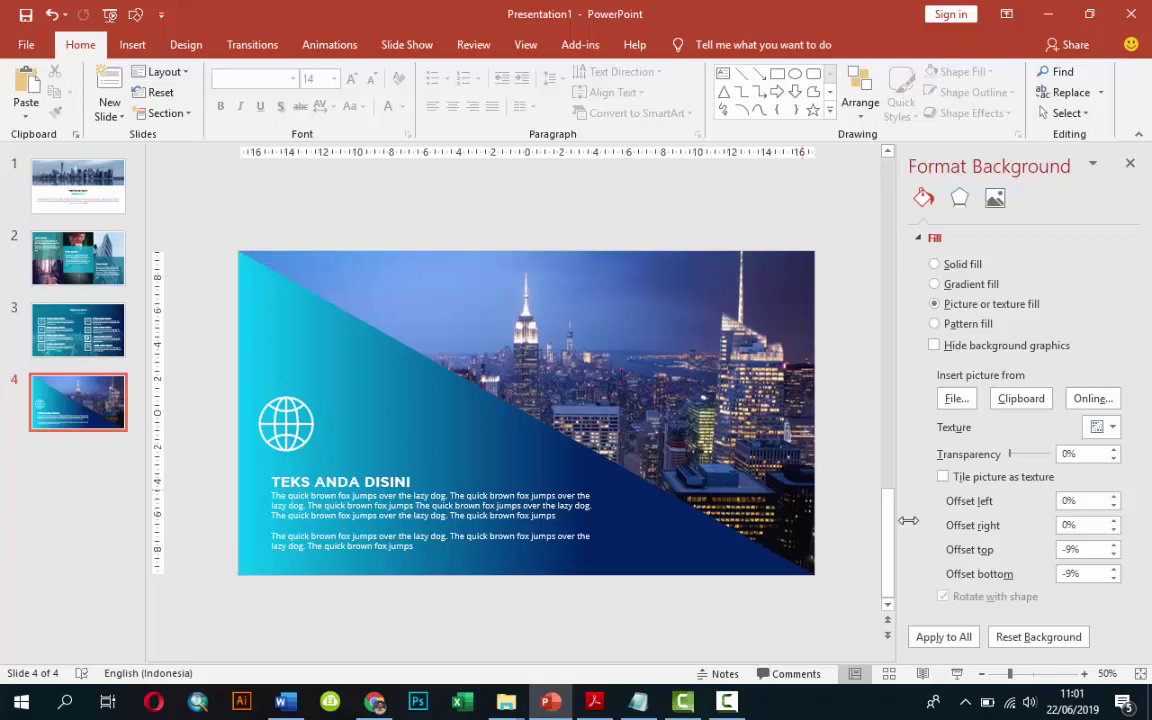
Preview slide 4 as a slideshow, then nudge the globe to align with the heading's left edge.
{"action": "left_click", "coordinate": [957, 674]}
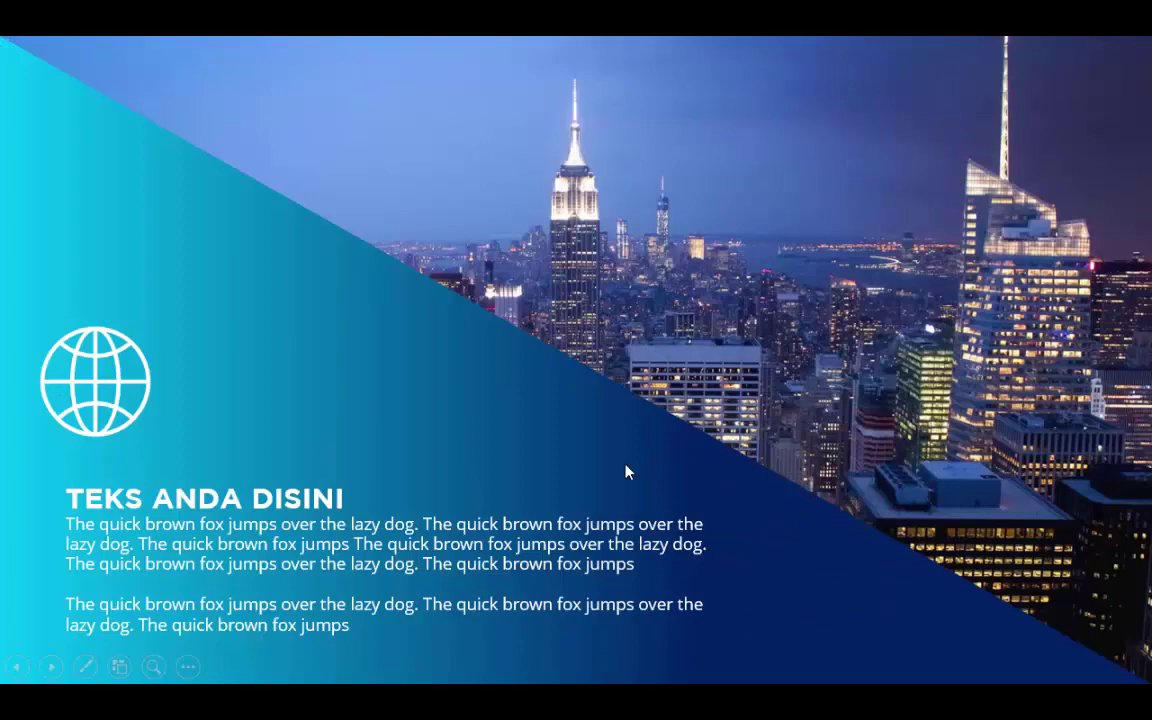
{"action": "key", "text": "Escape"}
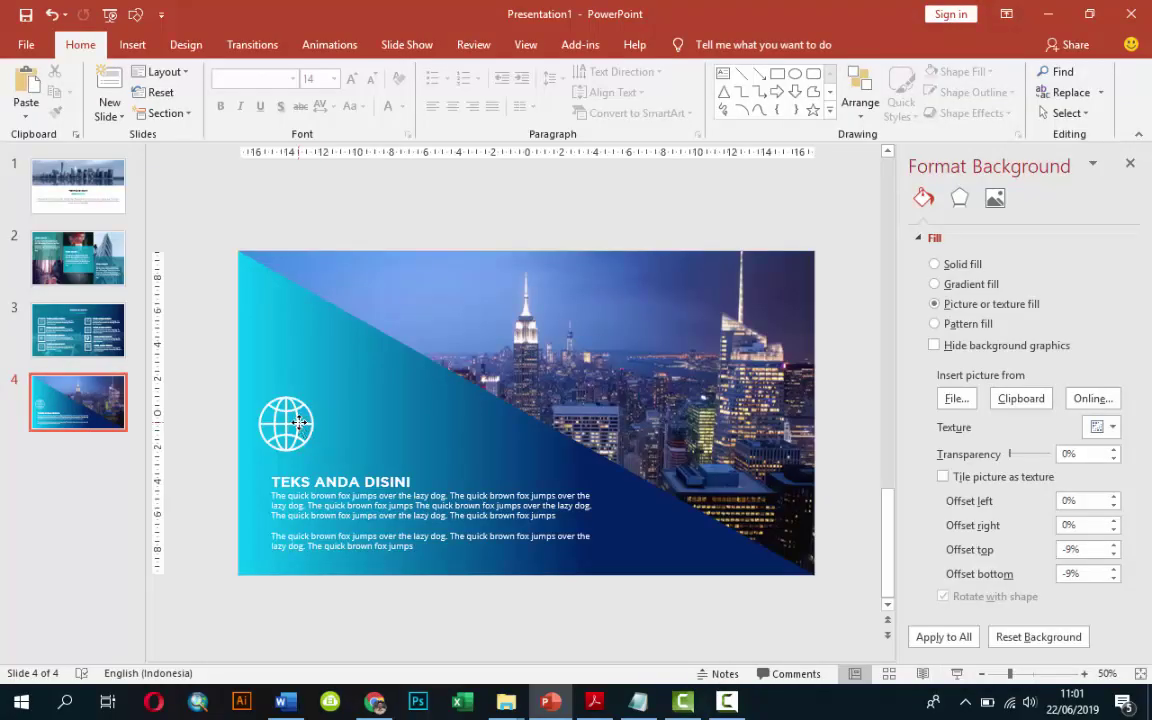
{"action": "left_click", "coordinate": [317, 425]}
{"action": "left_click_drag", "start_coordinate": [317, 425], "coordinate": [312, 426]}
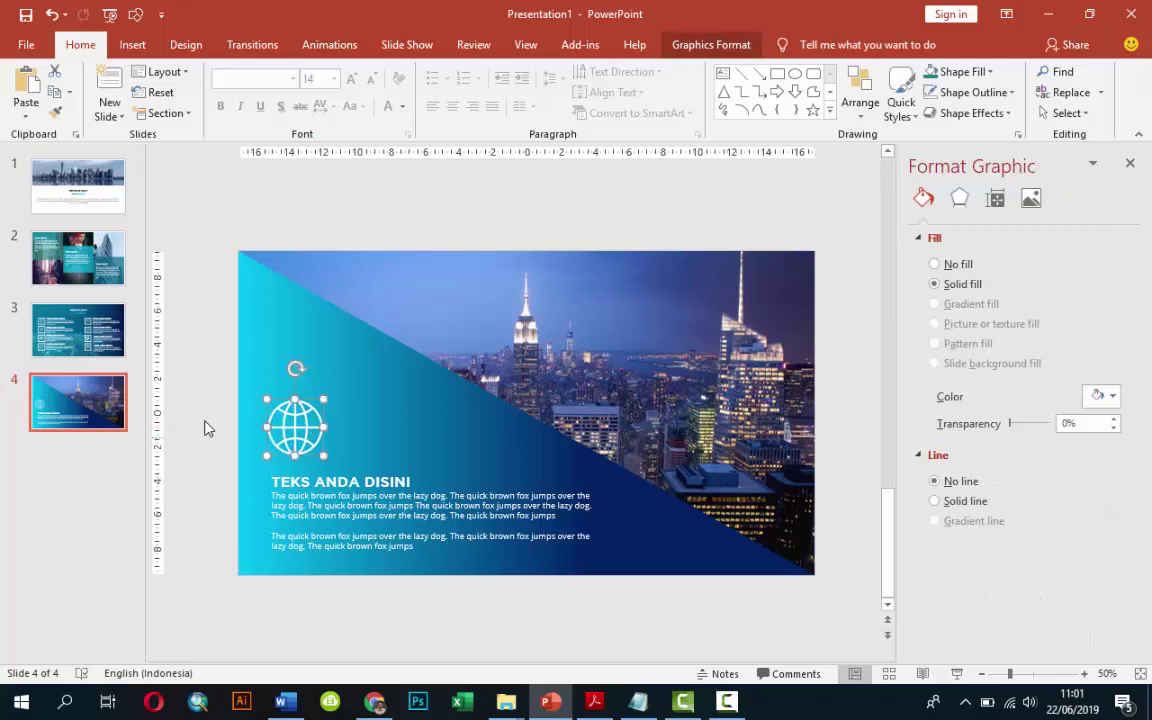
{"action": "left_click", "coordinate": [496, 417]}
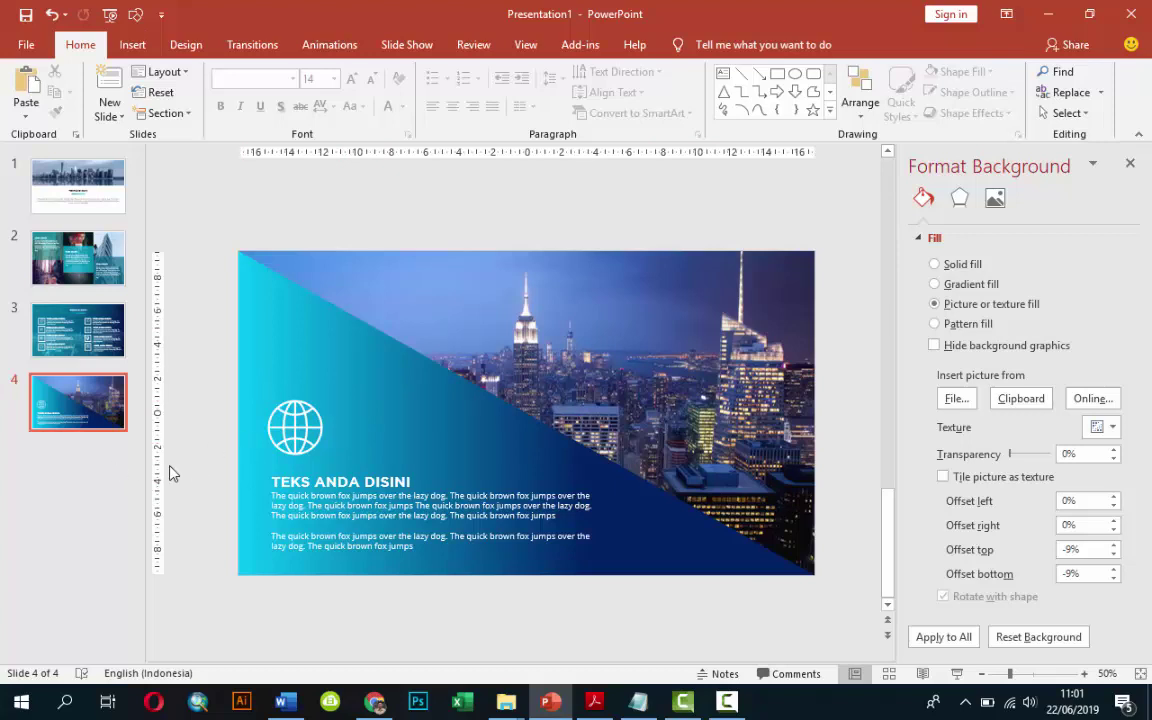
Add a new slide 5 after slide 4 and delete its title and content placeholders.
{"action": "right_click", "coordinate": [104, 470]}
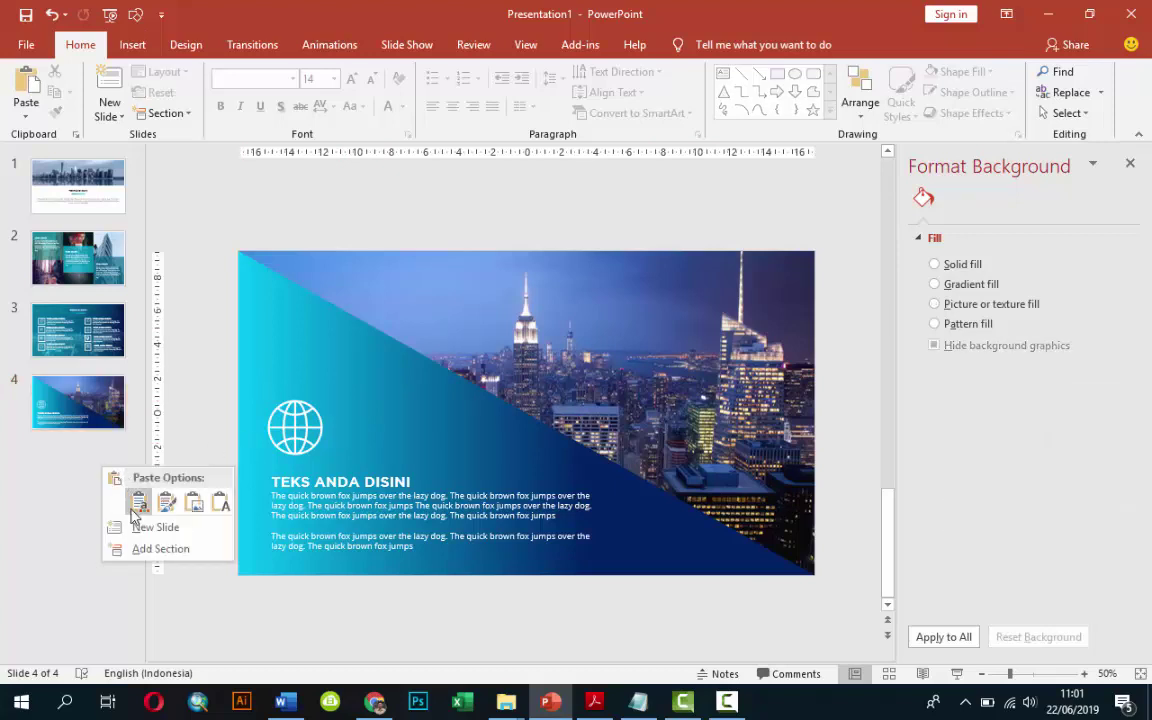
{"action": "left_click", "coordinate": [132, 526]}
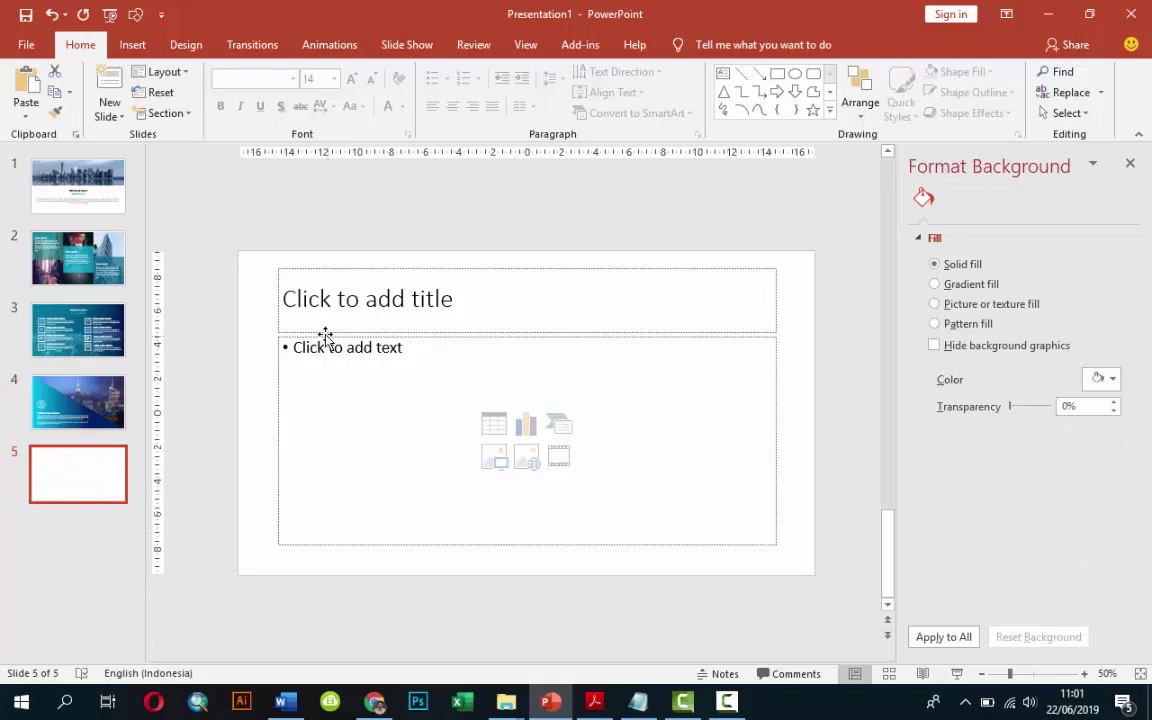
{"action": "left_click", "coordinate": [324, 334]}
{"action": "key", "text": "Delete"}
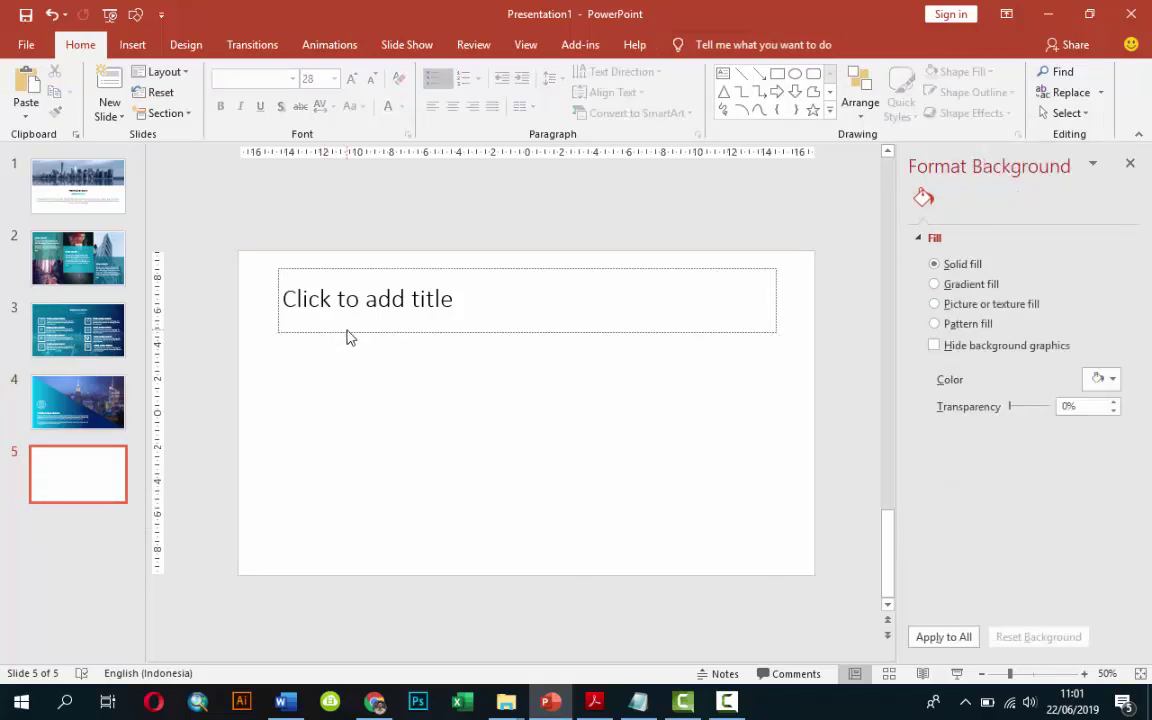
{"action": "left_click", "coordinate": [346, 334]}
{"action": "key", "text": "Delete"}
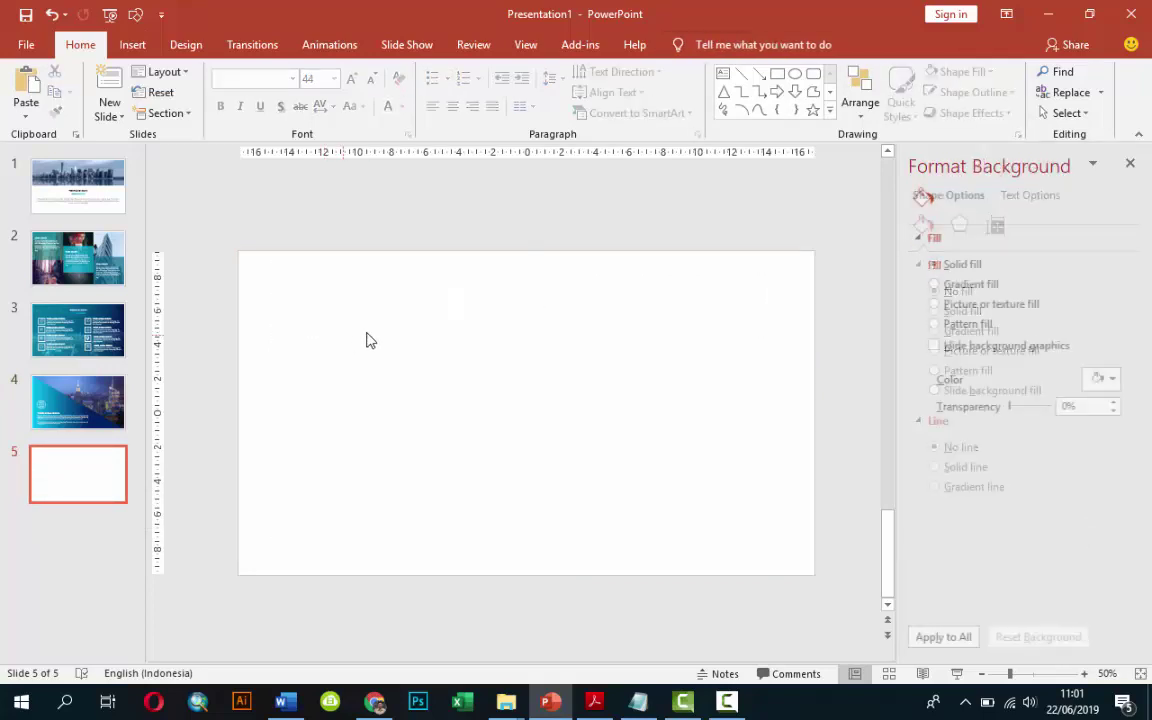
{"action": "left_click", "coordinate": [82, 398]}
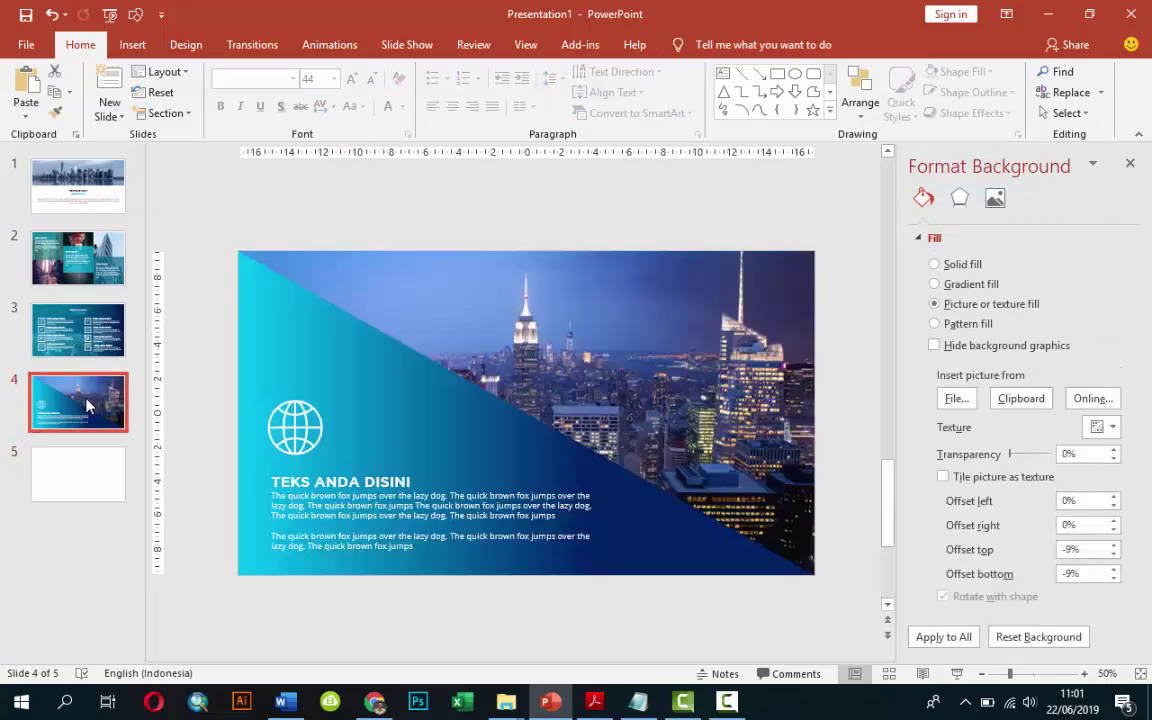
{"action": "left_click", "coordinate": [87, 466]}
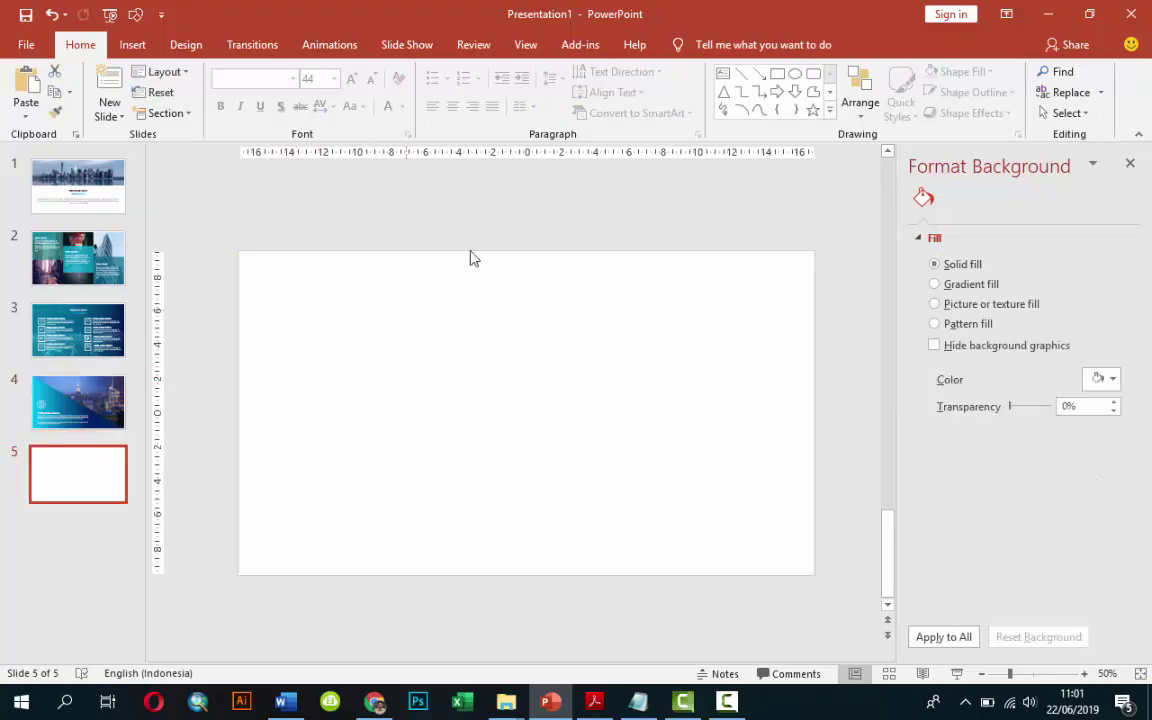
Draw a rectangle covering the whole slide and remove its outline.
{"action": "left_click", "coordinate": [132, 44]}
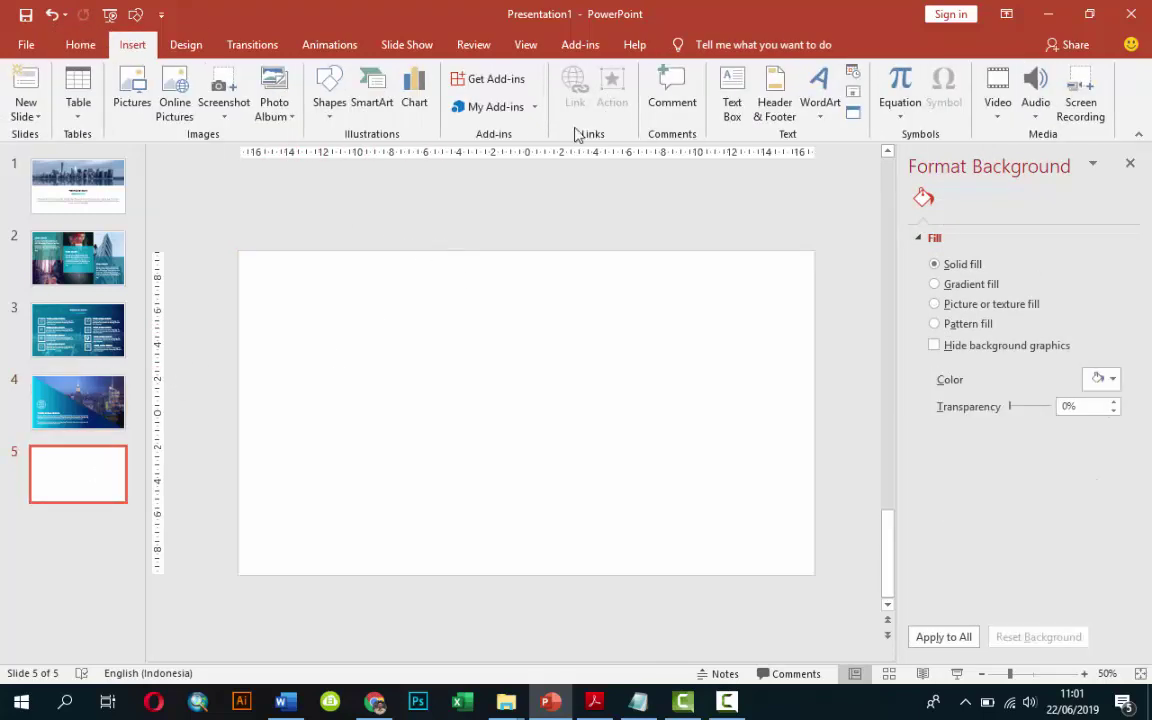
{"action": "left_click", "coordinate": [329, 95]}
{"action": "left_click", "coordinate": [370, 154]}
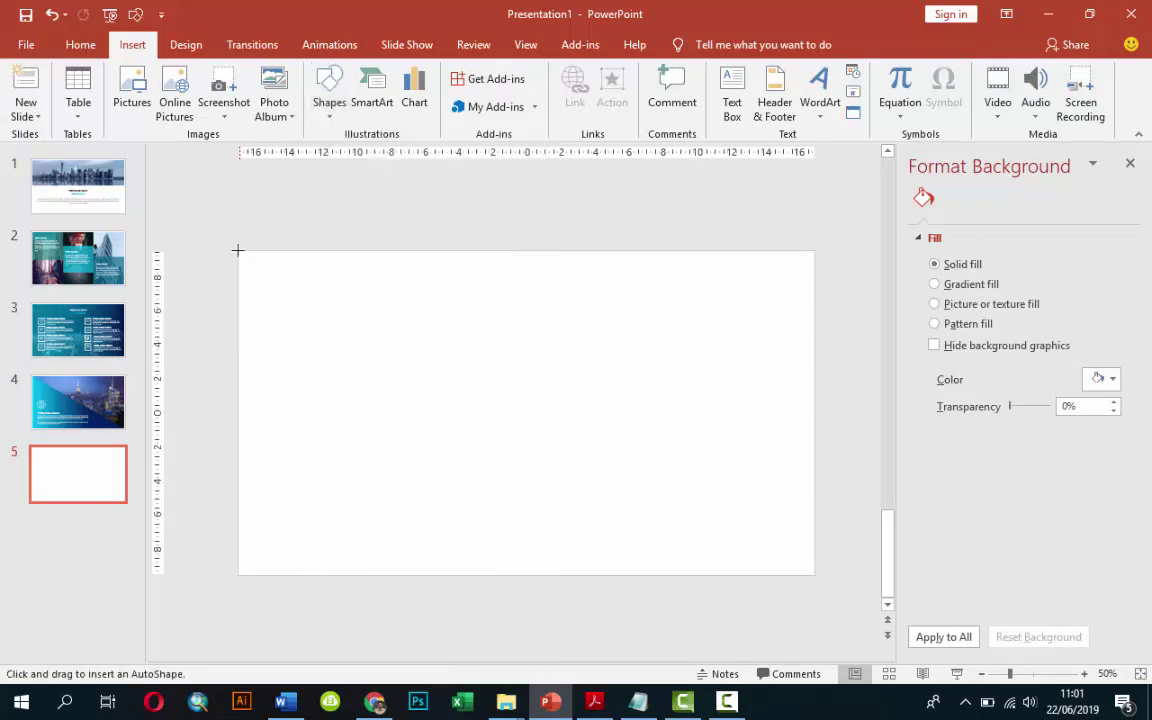
{"action": "mouse_move", "coordinate": [238, 250]}
{"action": "left_mouse_down"}
{"action": "mouse_move", "coordinate": [811, 549]}
{"action": "mouse_move", "coordinate": [811, 575]}
{"action": "left_mouse_up"}
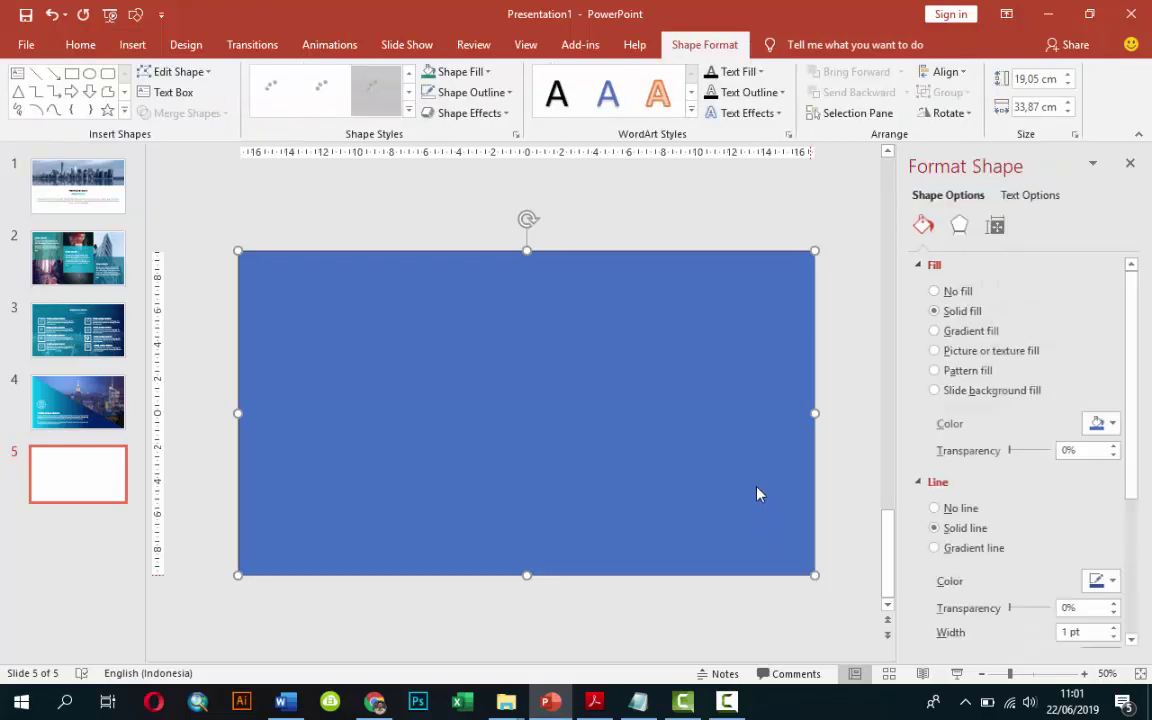
{"action": "right_click", "coordinate": [756, 489]}
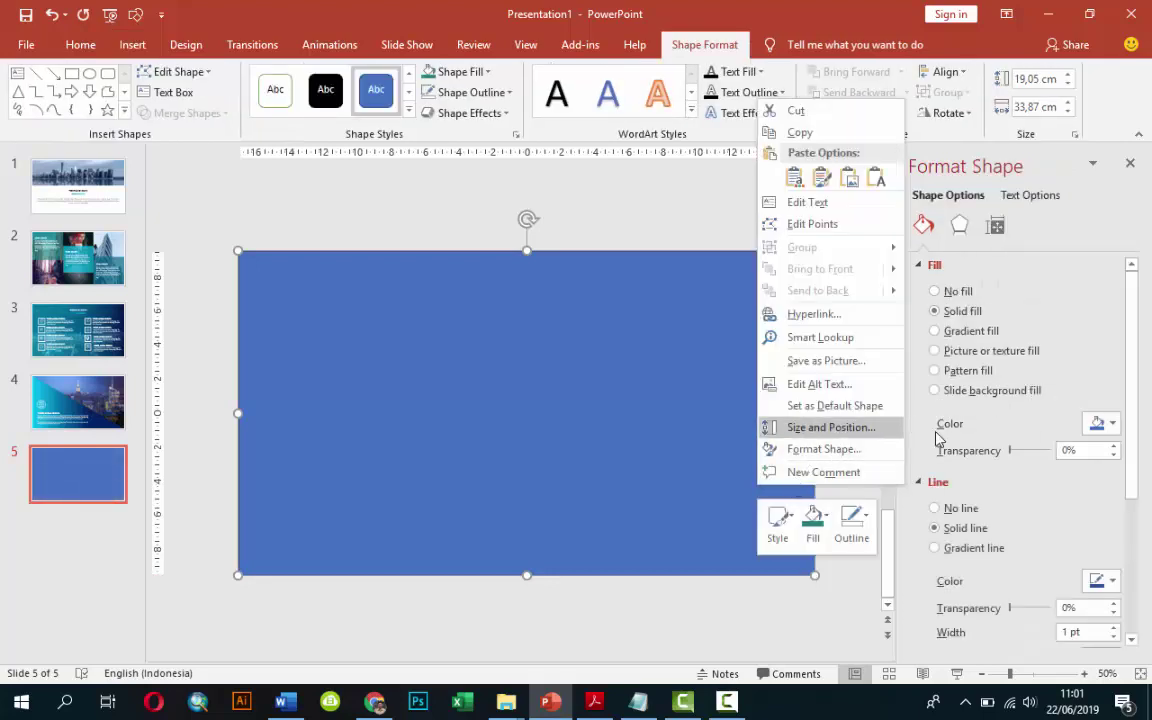
{"action": "left_click", "coordinate": [948, 508]}
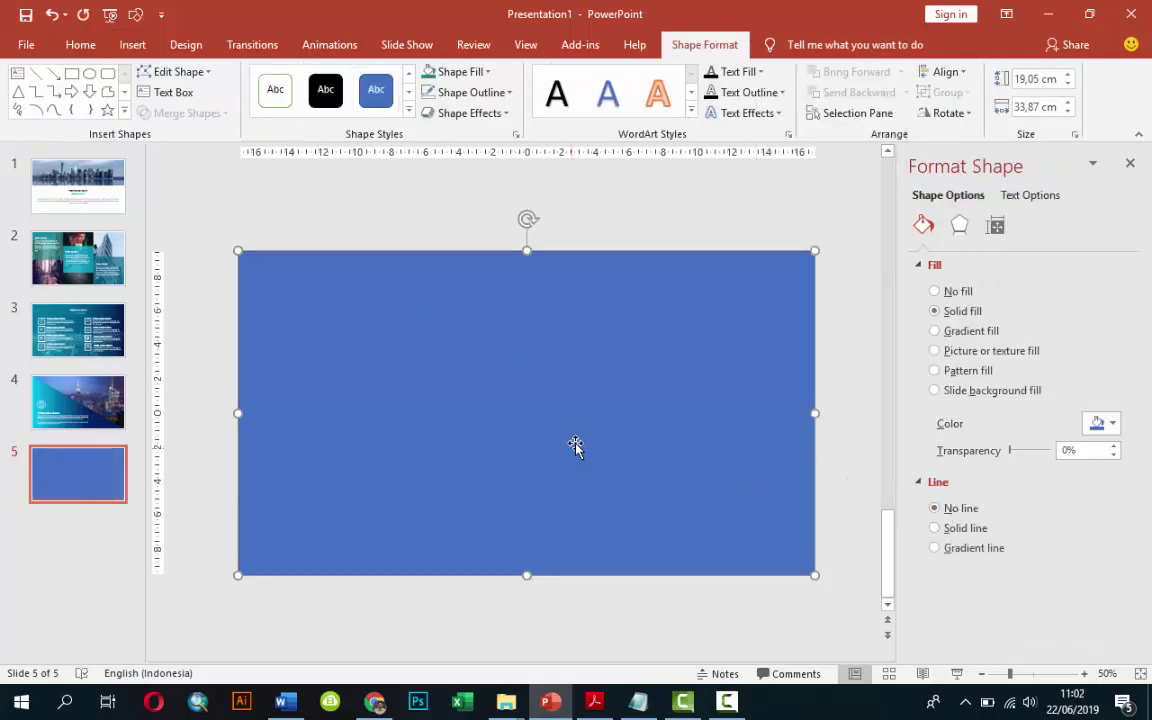
Delete the rectangle's bottom-left point with Edit Points to form an upper-right triangle.
{"action": "right_click", "coordinate": [291, 532]}
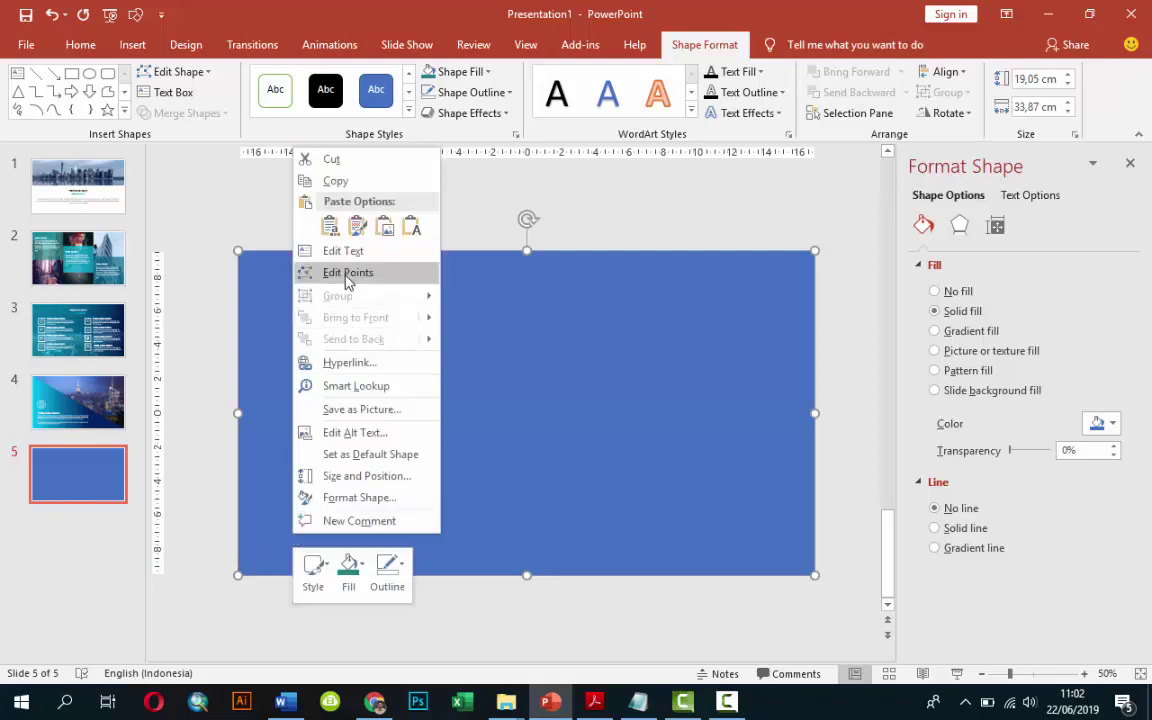
{"action": "left_click", "coordinate": [348, 272]}
{"action": "left_click", "coordinate": [238, 573]}
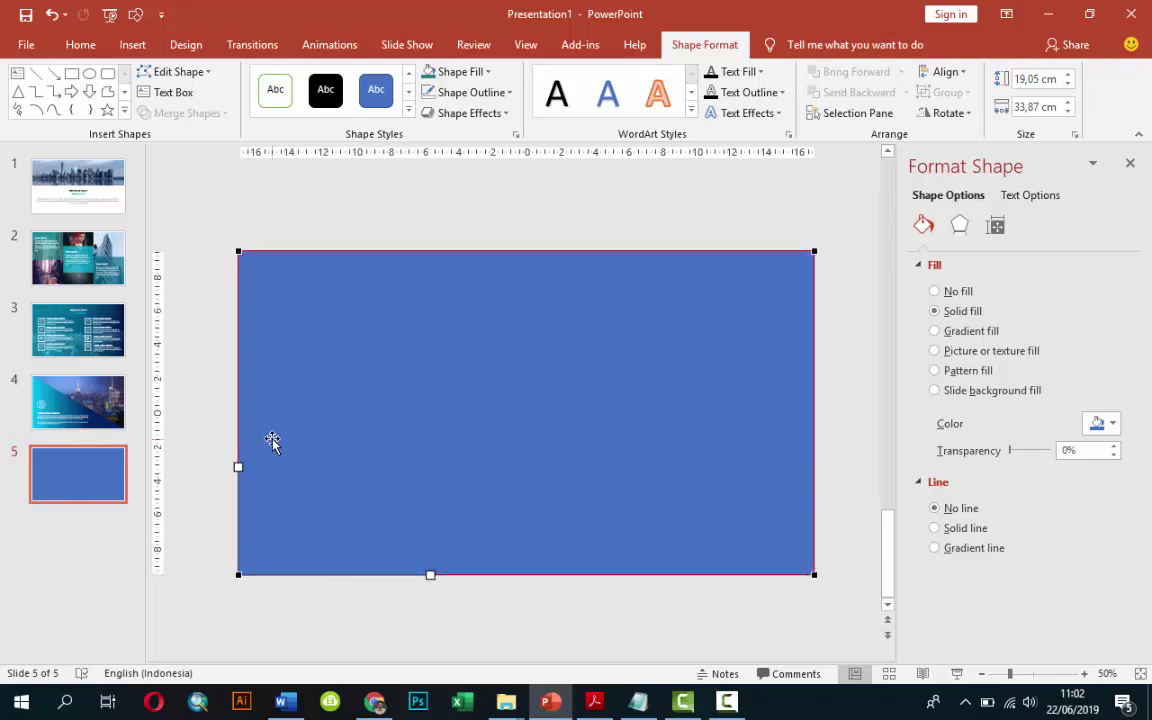
{"action": "right_click", "coordinate": [240, 574]}
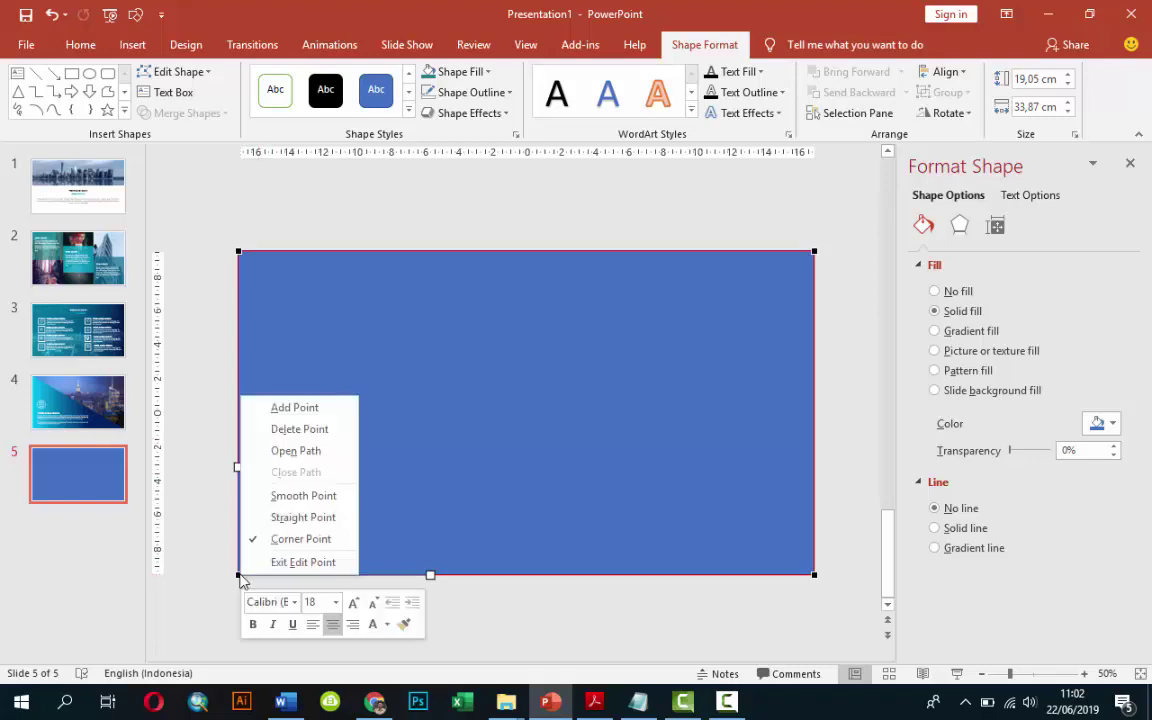
{"action": "left_click", "coordinate": [295, 427]}
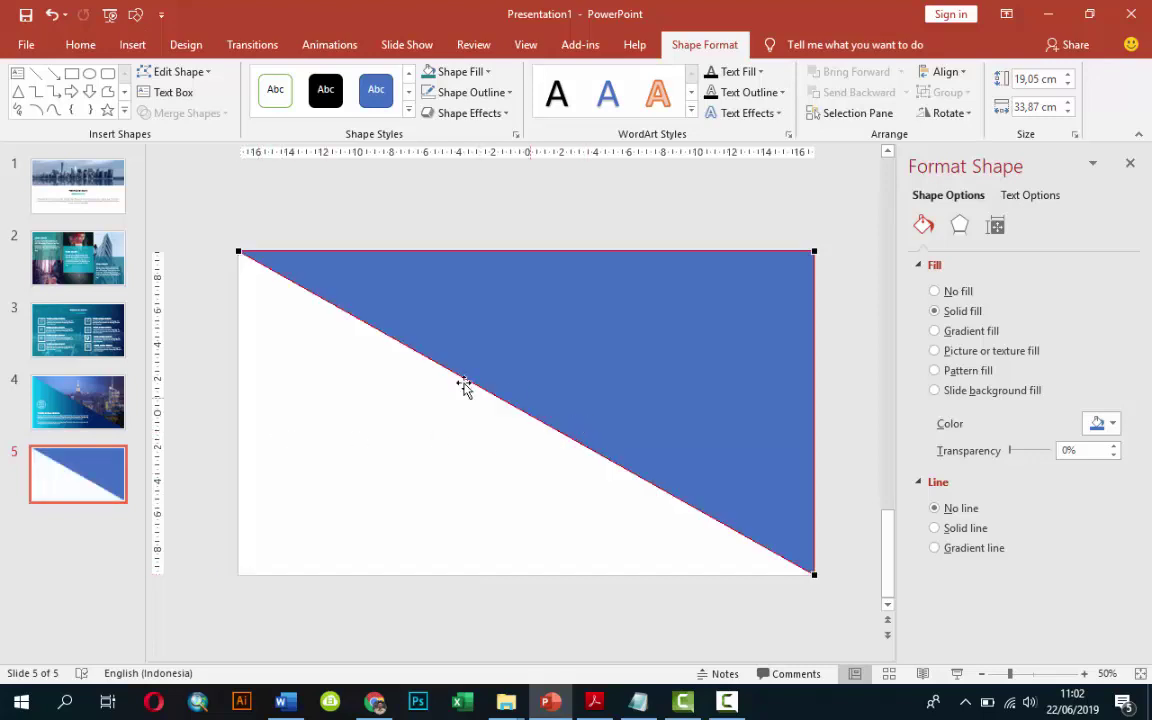
{"action": "left_click", "coordinate": [845, 376]}
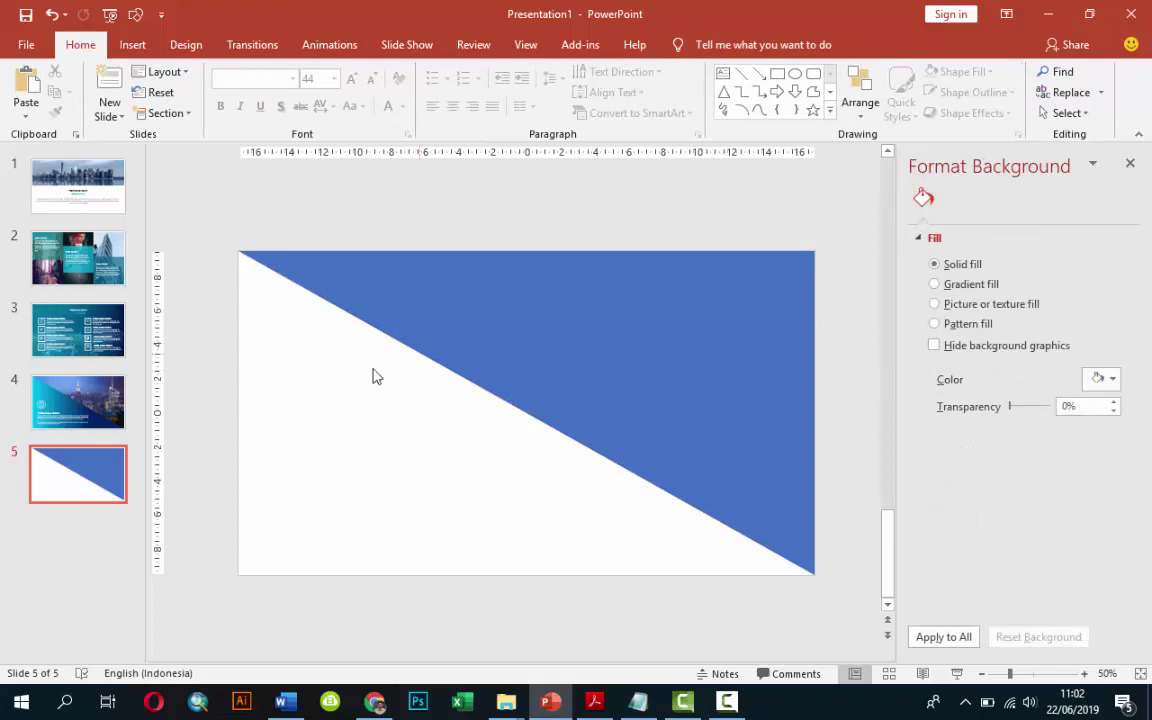
Duplicate the blue triangle, placing the copy offset down and left.
{"action": "left_click", "coordinate": [533, 345]}
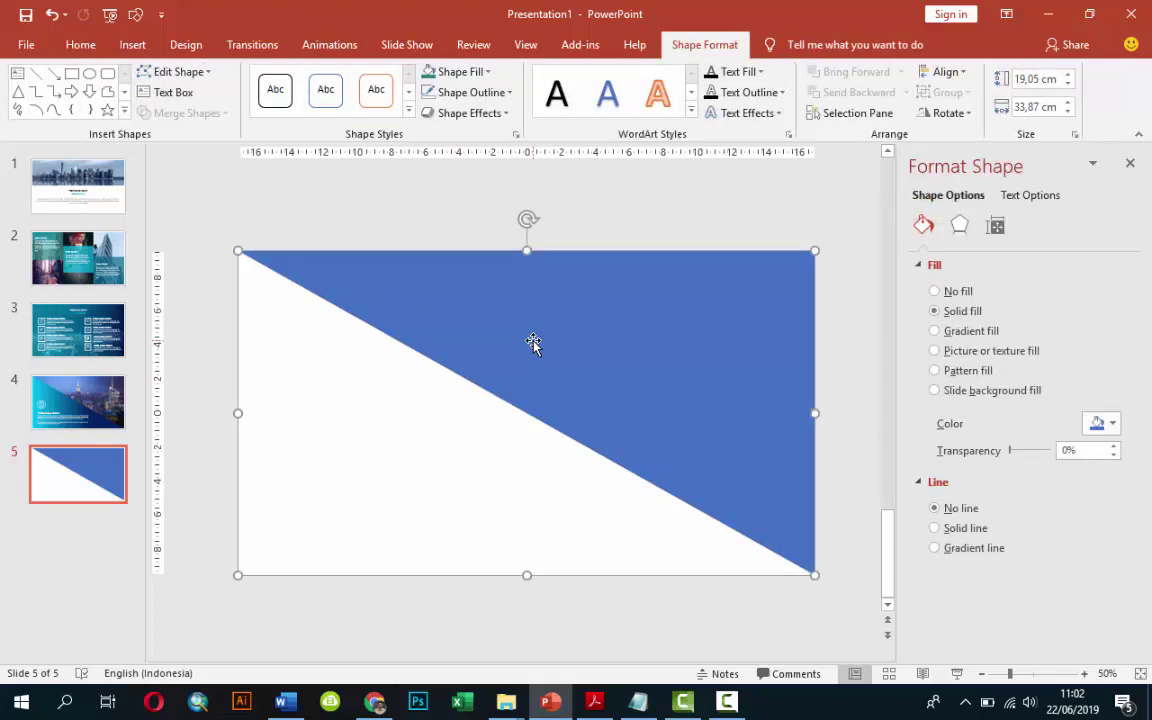
{"action": "left_click_drag", "start_coordinate": [533, 343], "coordinate": [452, 470]}
{"action": "left_click", "coordinate": [617, 250]}
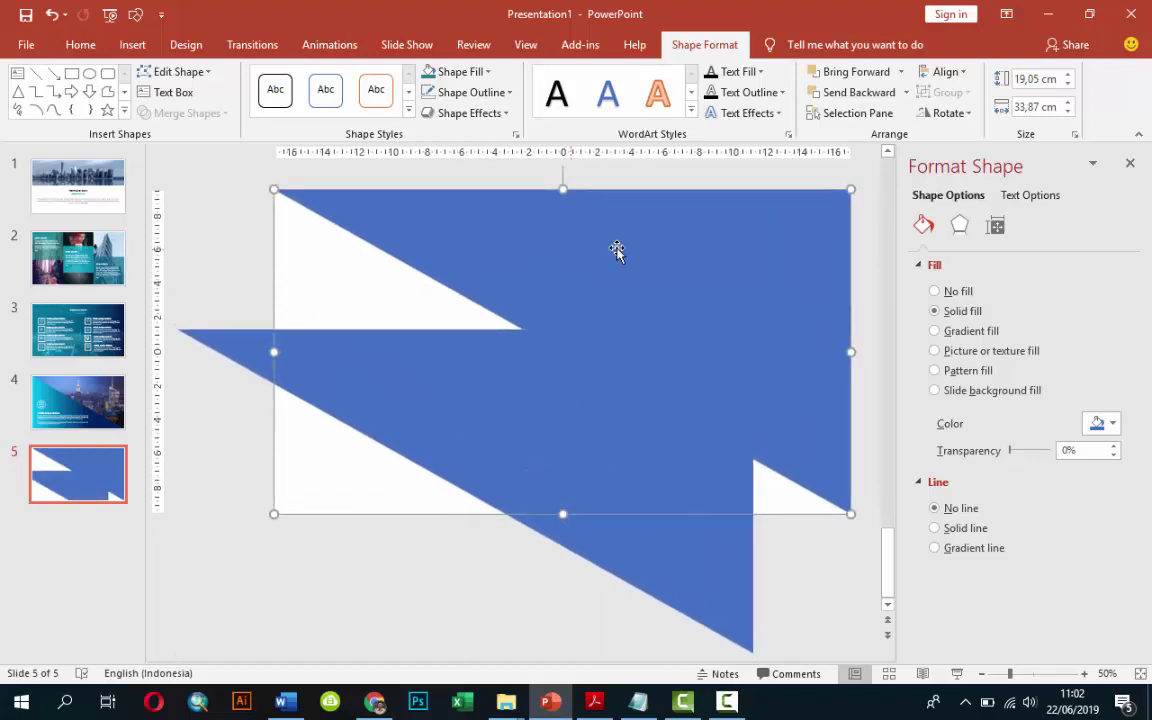
{"action": "left_click", "coordinate": [993, 356]}
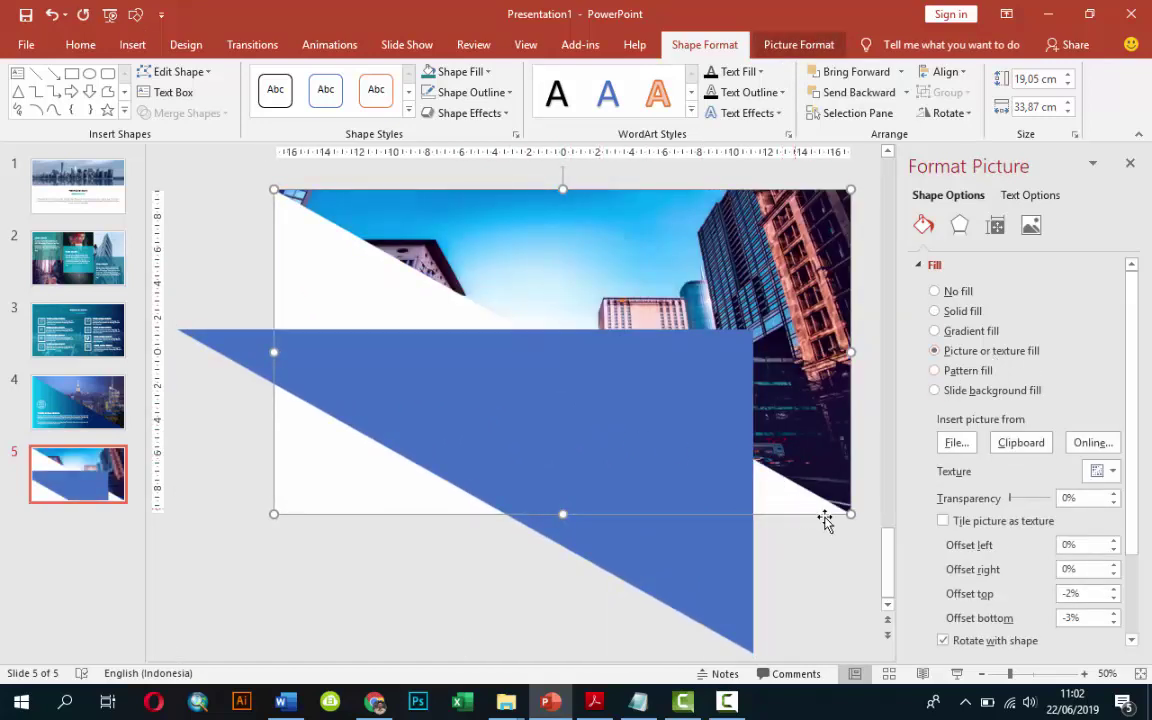
{"action": "left_click_drag", "start_coordinate": [707, 566], "coordinate": [544, 597]}
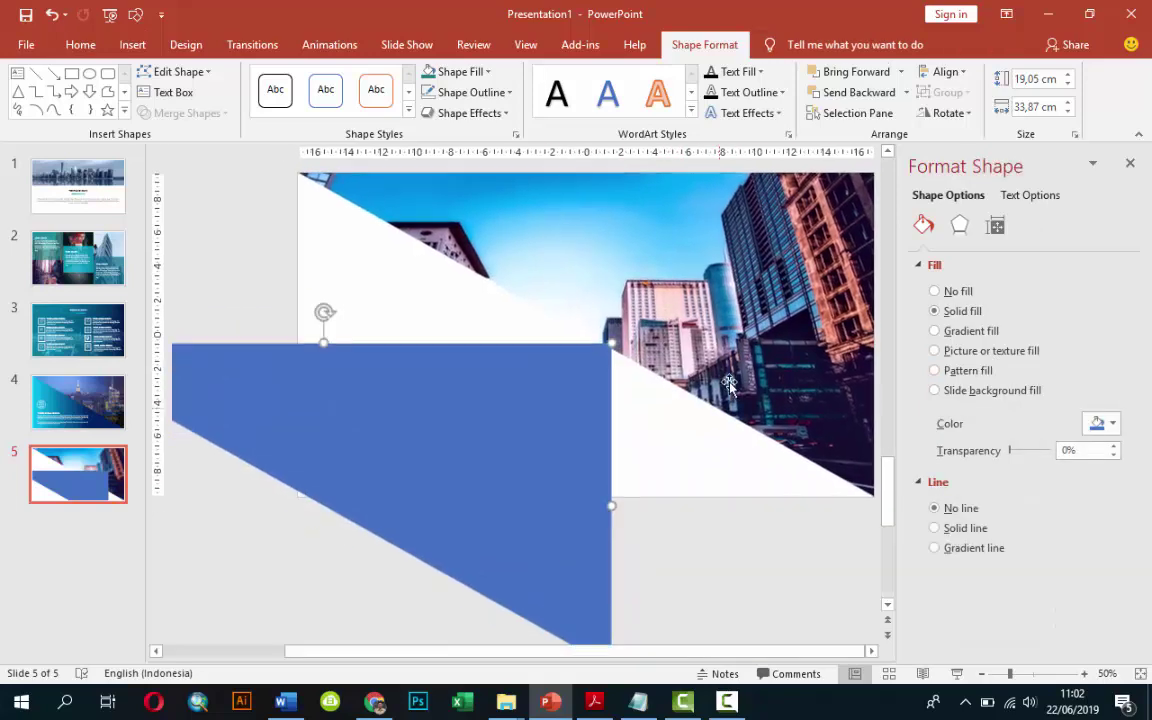
Fill the original triangle with the andreas-brucker-630339-unsplash night city photo.
{"action": "left_click", "coordinate": [665, 250]}
{"action": "left_click", "coordinate": [953, 442]}
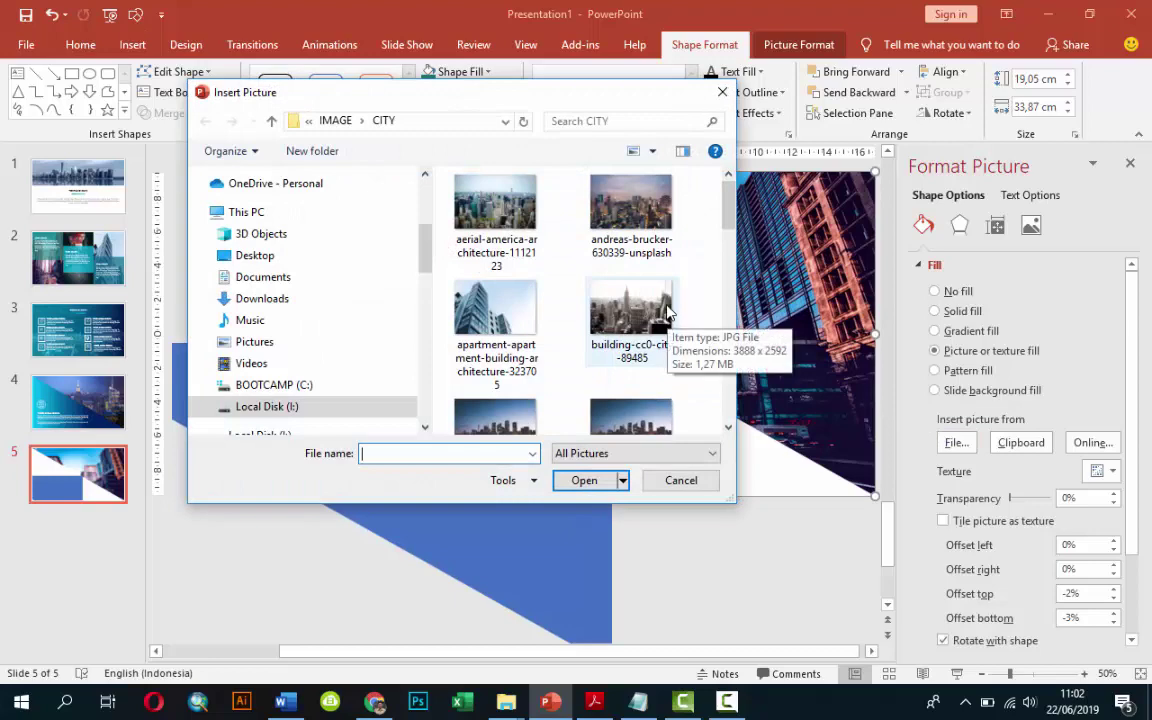
{"action": "left_click", "coordinate": [631, 205]}
{"action": "left_click", "coordinate": [621, 481]}
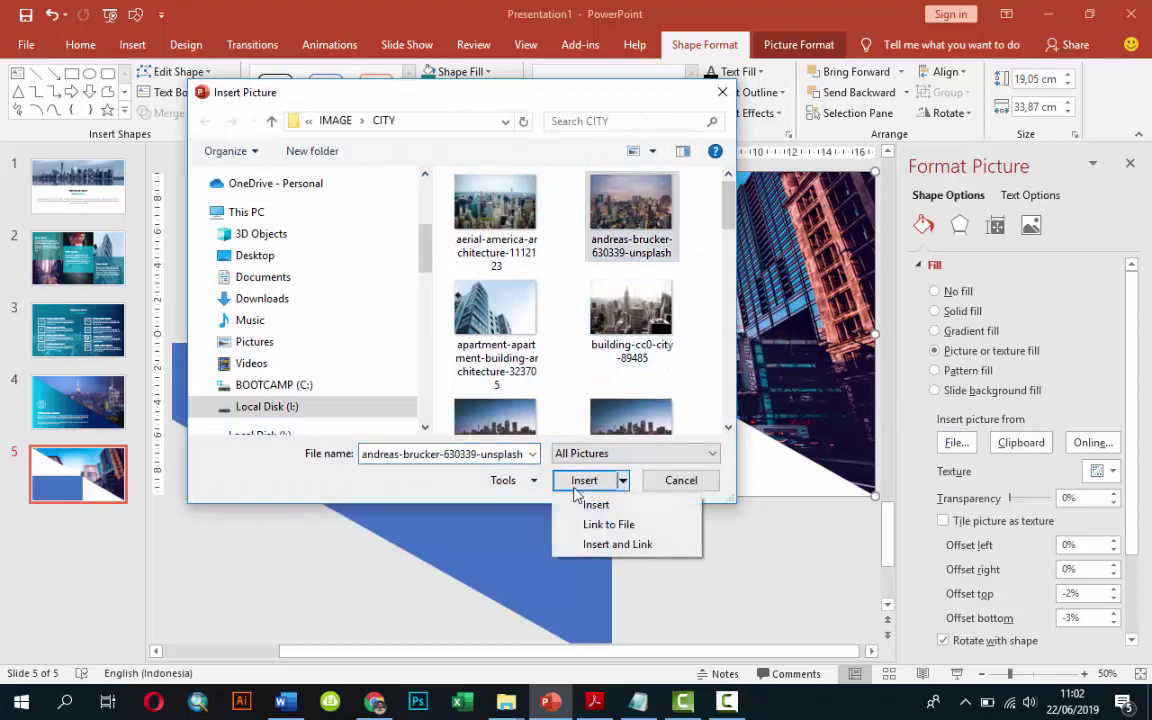
{"action": "left_click", "coordinate": [578, 484]}
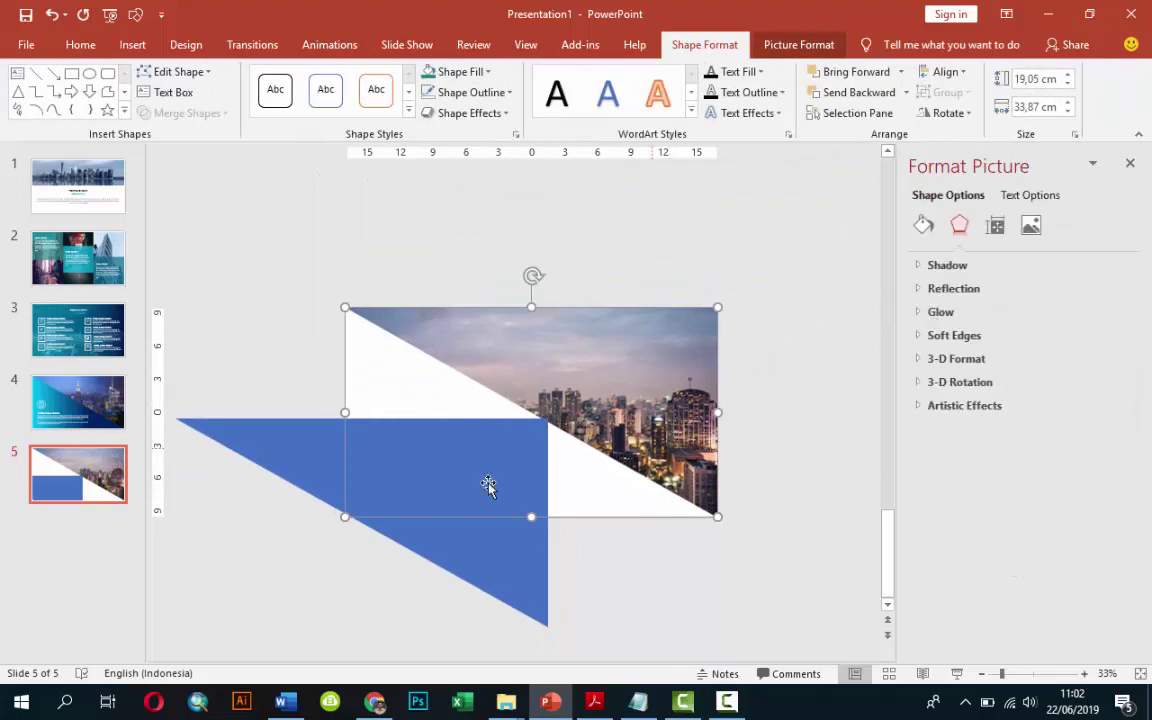
{"action": "left_click", "coordinate": [465, 470]}
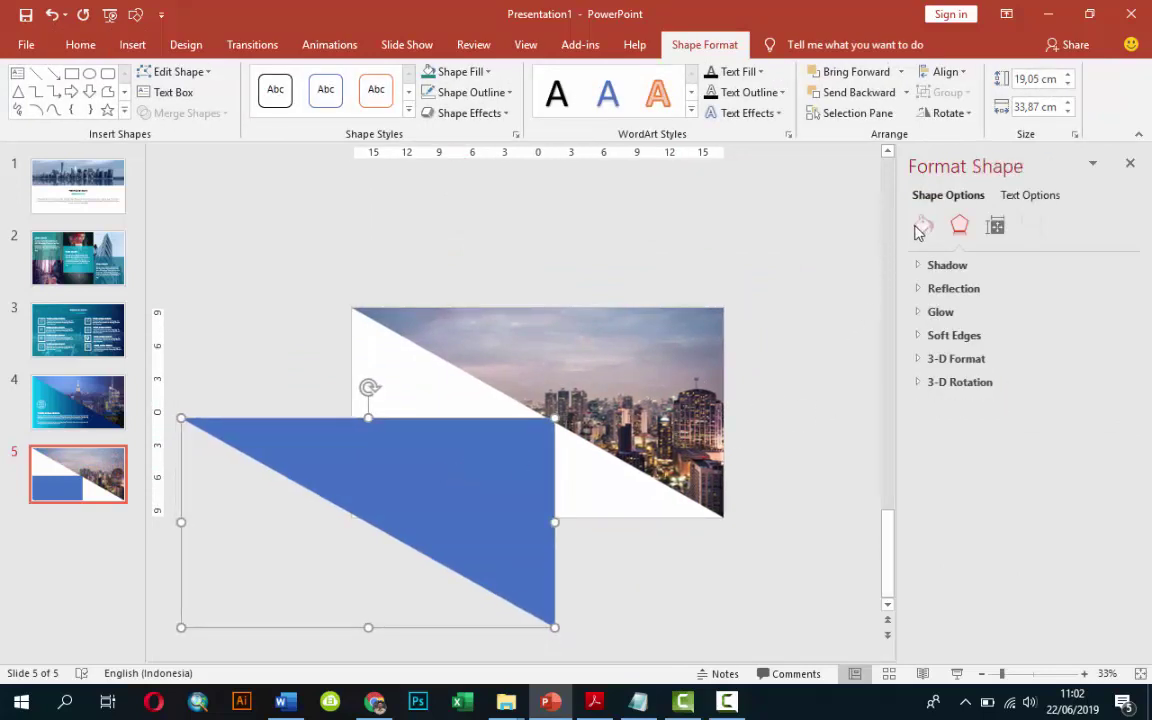
Give the copied triangle a cyan-to-navy gradient with the navy stop at 87%.
{"action": "left_click", "coordinate": [923, 226]}
{"action": "left_click", "coordinate": [940, 333]}
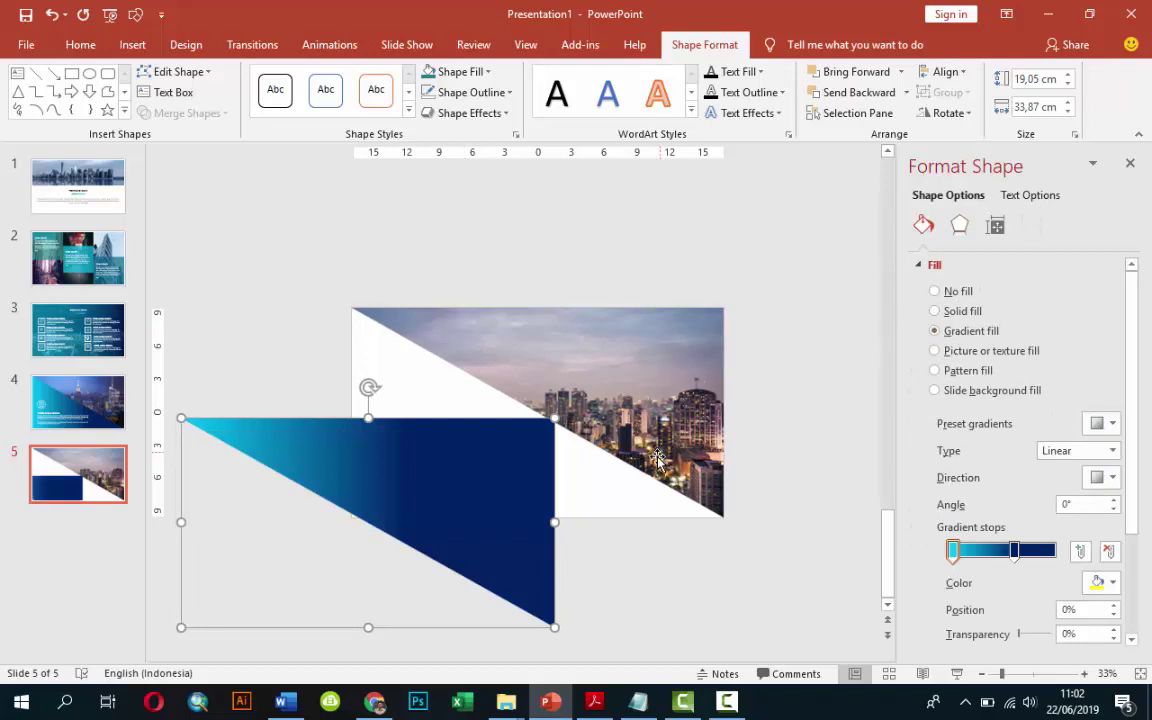
{"action": "left_click_drag", "start_coordinate": [1015, 550], "coordinate": [1037, 551]}
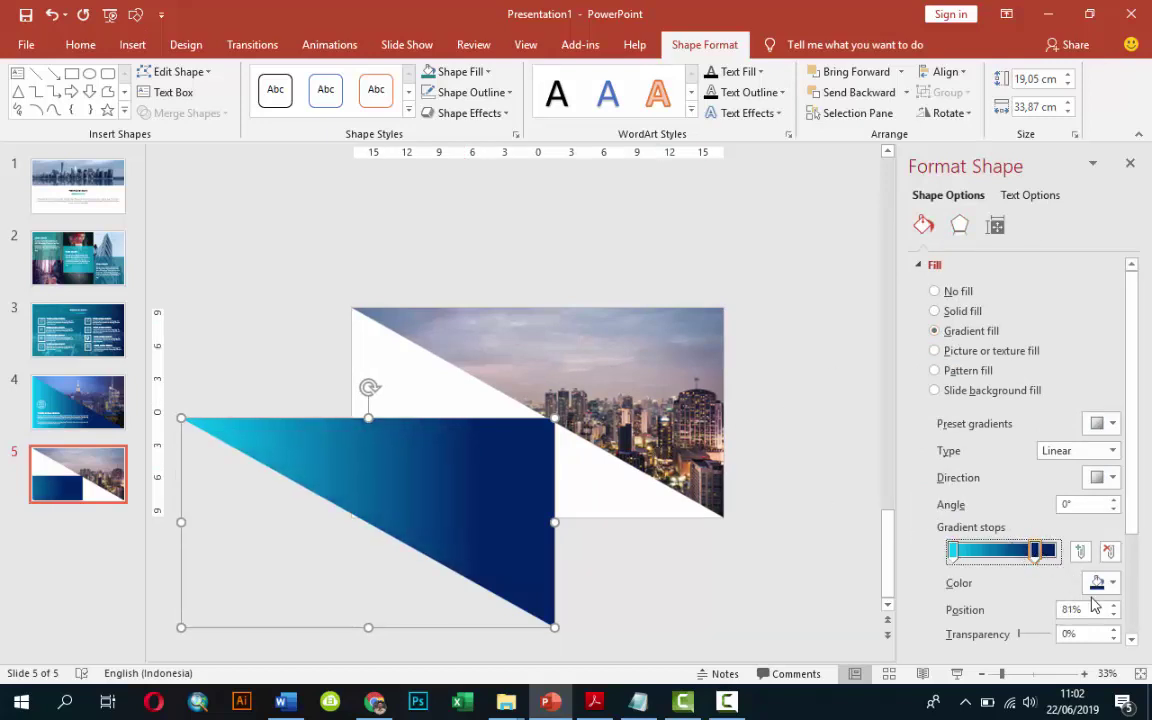
{"action": "scroll", "coordinate": [1100, 540], "scroll_direction": "down", "scroll_amount": 3}
{"action": "scroll", "coordinate": [1100, 540], "scroll_direction": "down", "scroll_amount": 1}
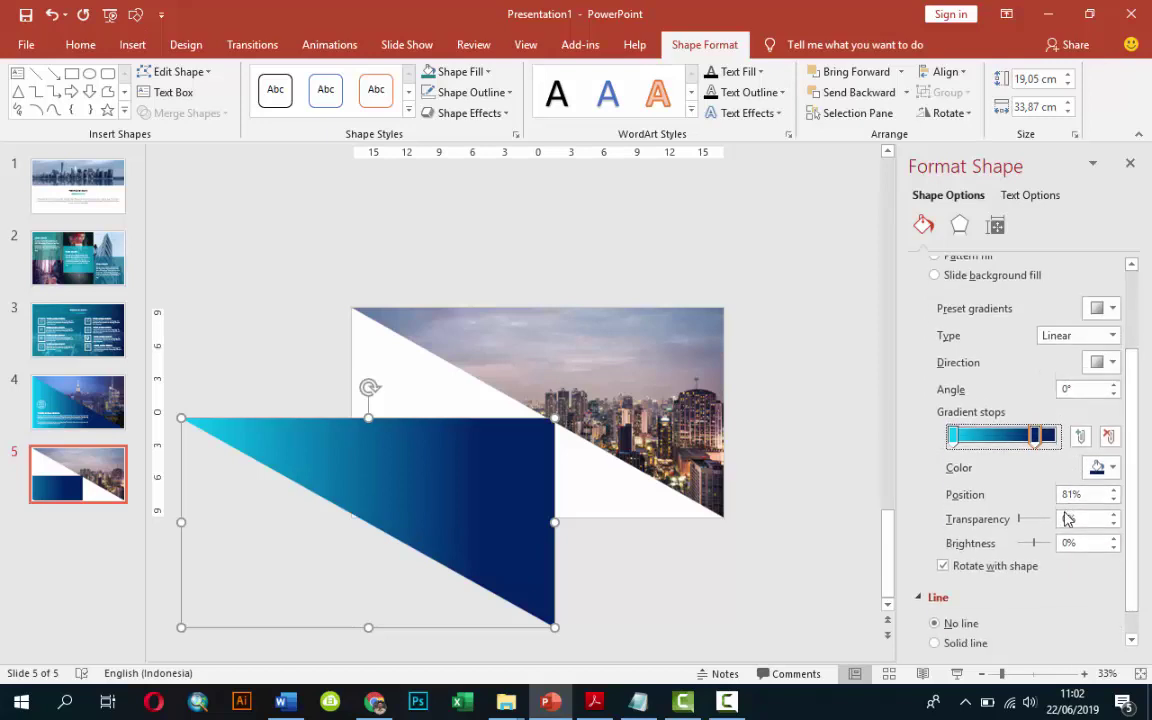
{"action": "left_click_drag", "start_coordinate": [1041, 445], "coordinate": [1047, 445]}
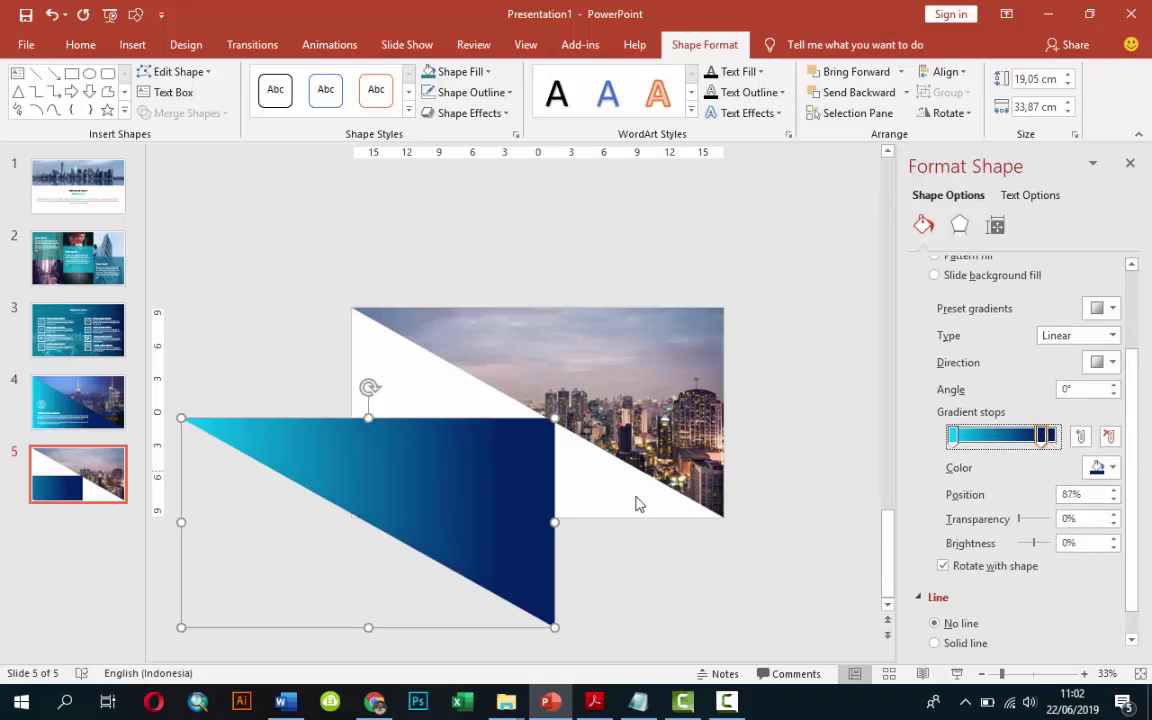
Make both gradient stops 40% transparent and move the triangle over the city photo.
{"action": "left_click_drag", "start_coordinate": [1019, 519], "coordinate": [1031, 522]}
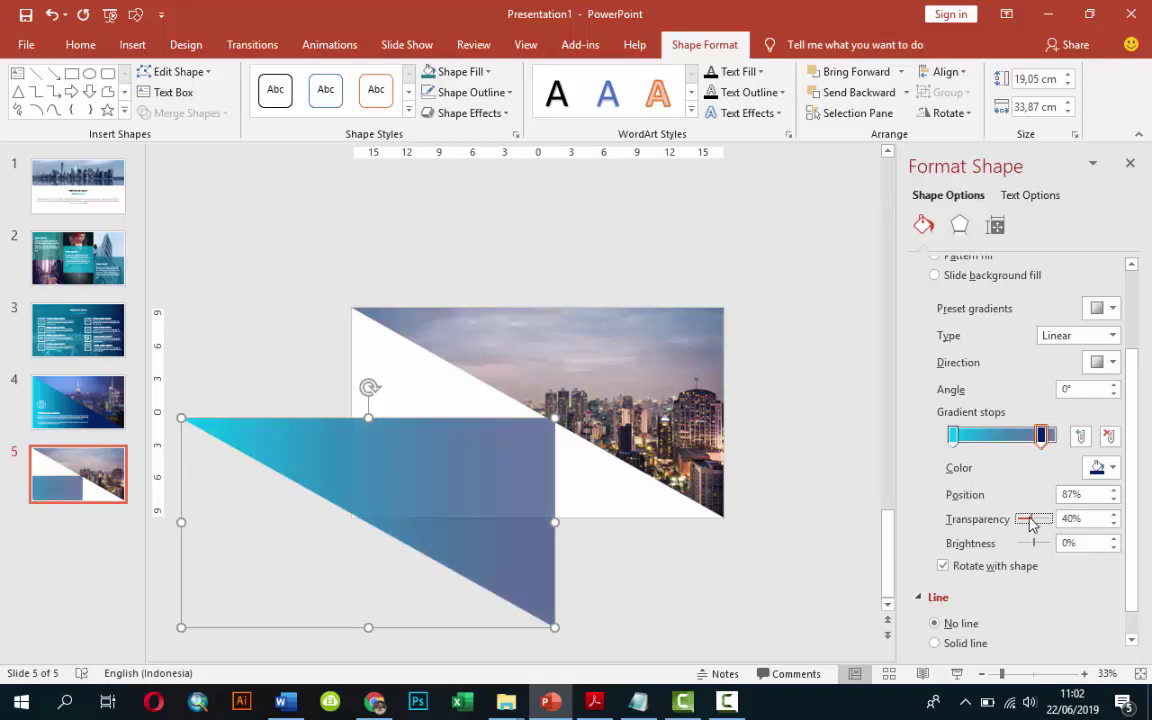
{"action": "left_click", "coordinate": [954, 436]}
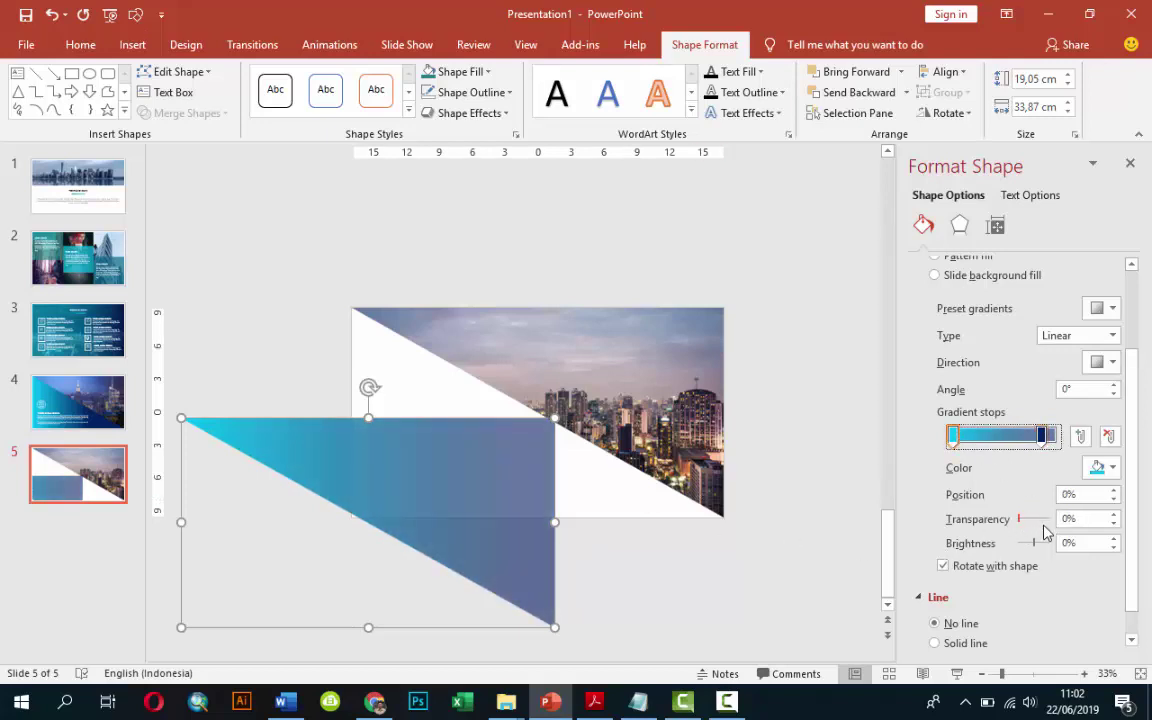
{"action": "left_click_drag", "start_coordinate": [1019, 520], "coordinate": [1033, 522]}
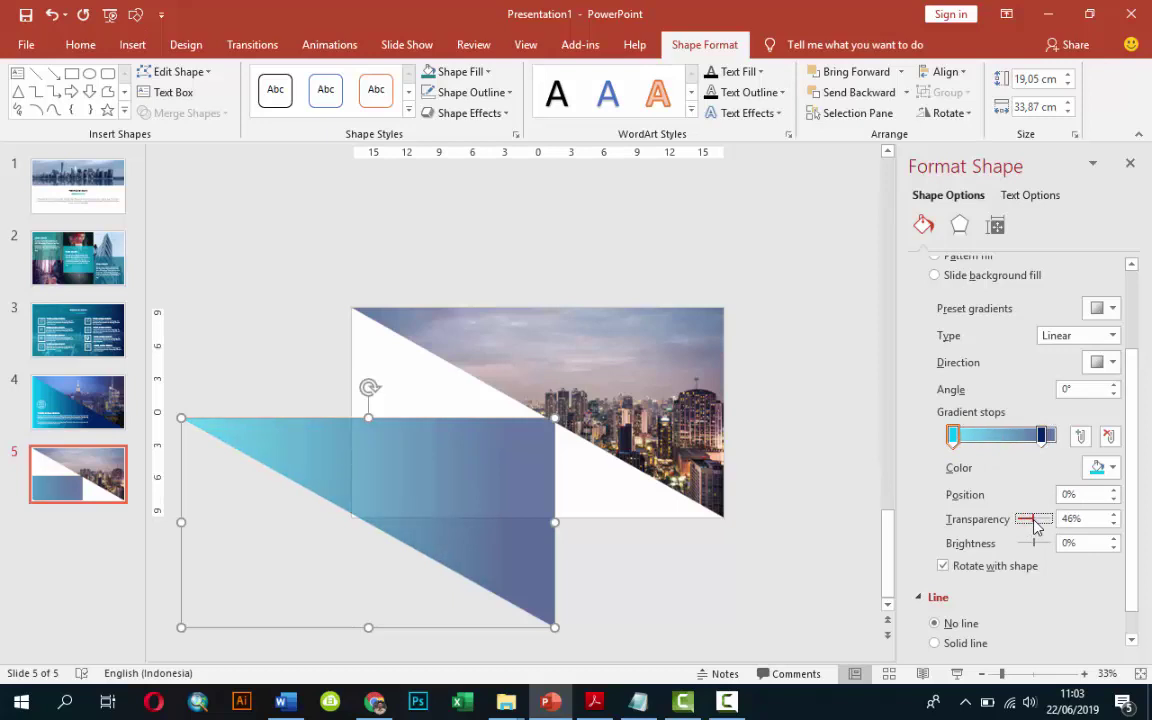
{"action": "left_click", "coordinate": [1113, 517]}
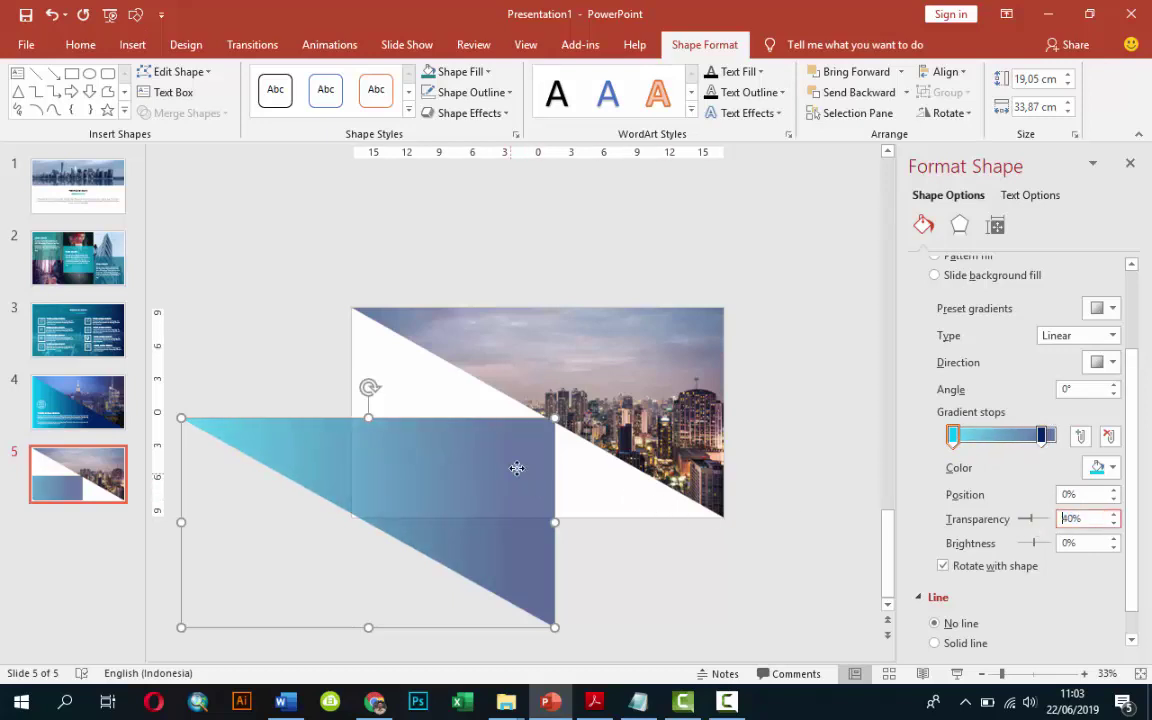
{"action": "left_click_drag", "start_coordinate": [514, 465], "coordinate": [672, 366]}
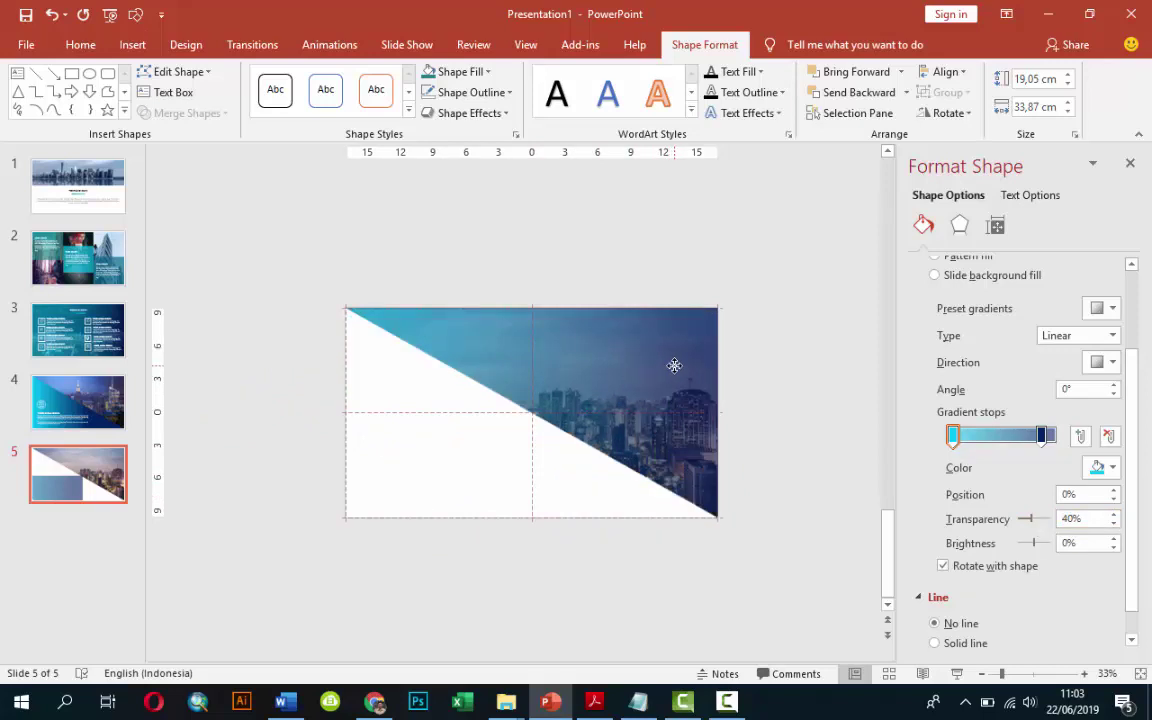
{"action": "left_click", "coordinate": [782, 378]}
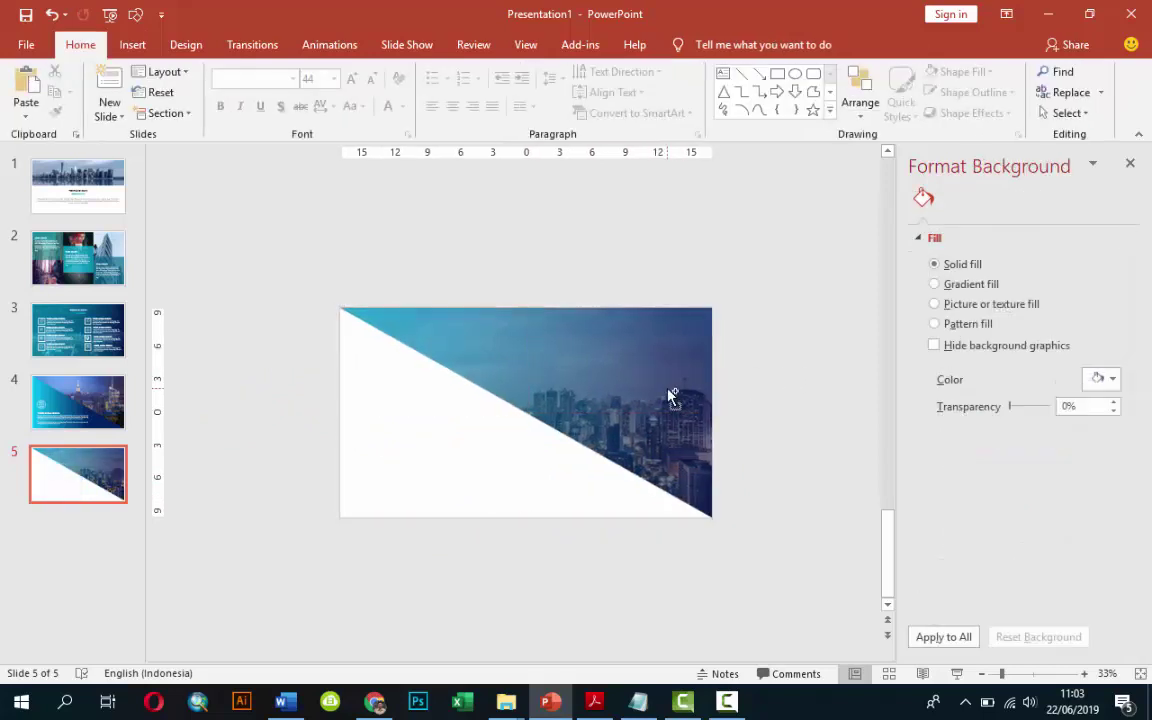
Zoom in and nudge the gradient triangle to align exactly with the city photo.
{"action": "scroll", "coordinate": [670, 396], "scroll_direction": "up", "scroll_amount": 2}
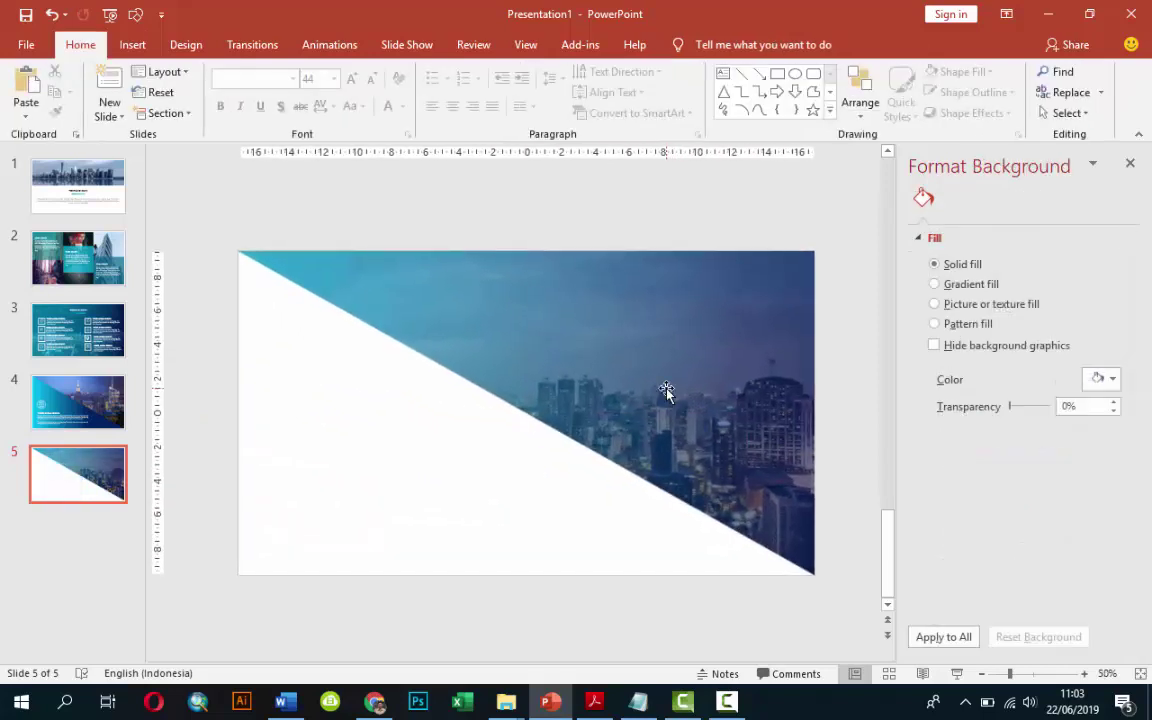
{"action": "mouse_move", "coordinate": [667, 392]}
{"action": "left_mouse_down"}
{"action": "mouse_move", "coordinate": [546, 504]}
{"action": "mouse_move", "coordinate": [604, 429]}
{"action": "mouse_move", "coordinate": [691, 367]}
{"action": "mouse_move", "coordinate": [674, 386]}
{"action": "left_mouse_up"}
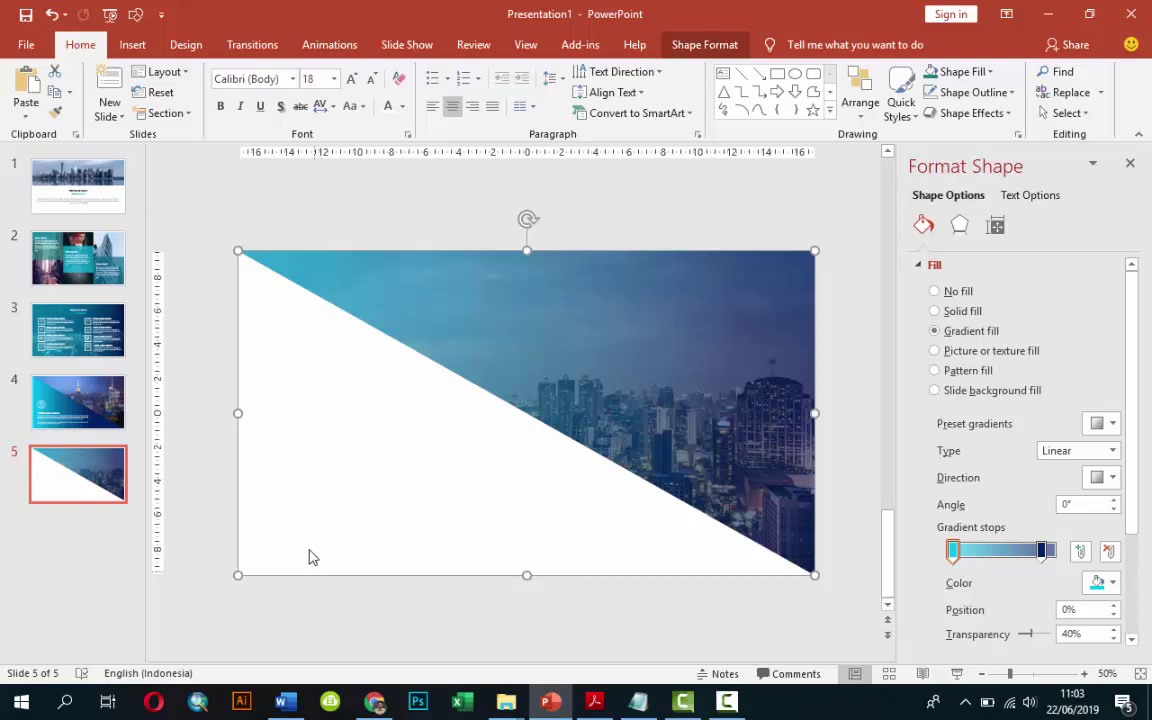
Select slide 3's globe icon together with its square frame, then return to slide 5.
{"action": "left_click", "coordinate": [70, 315]}
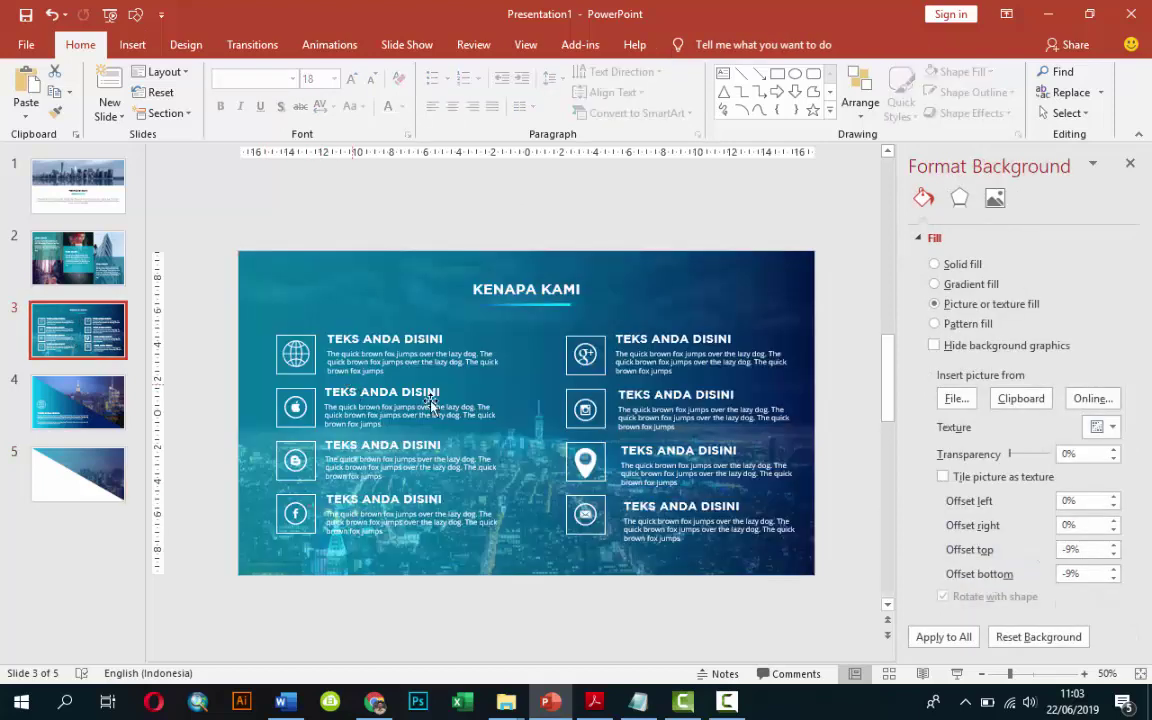
{"action": "left_click", "coordinate": [312, 358]}
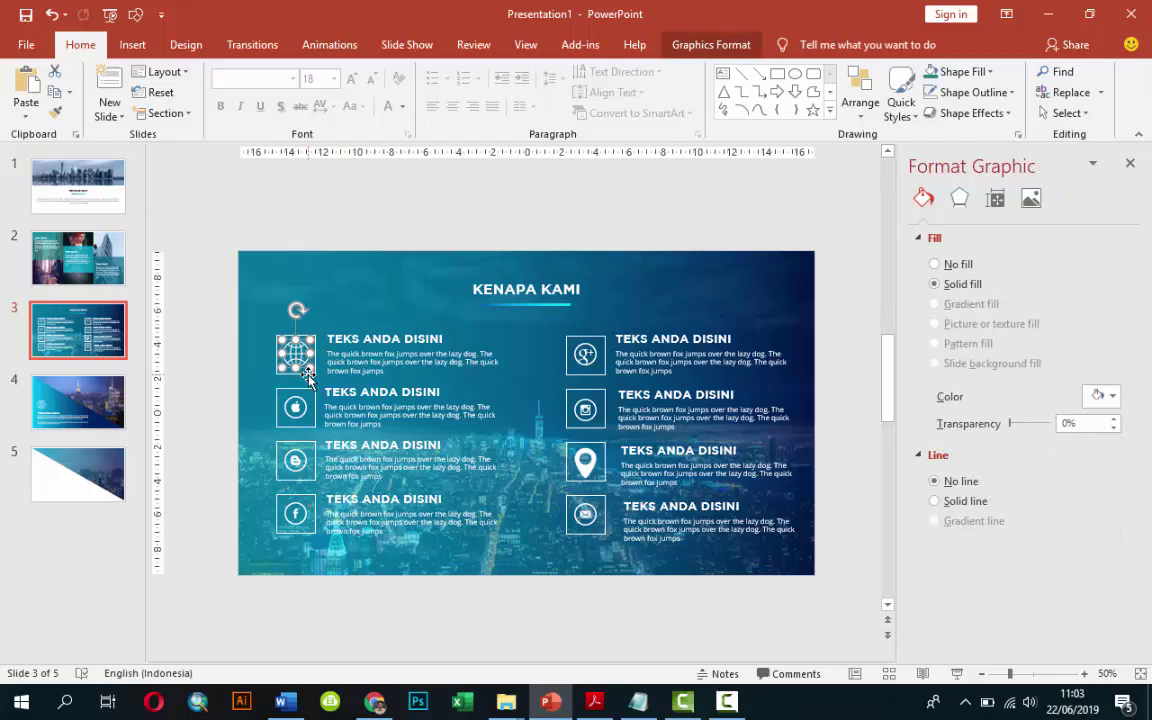
{"action": "left_click", "coordinate": [213, 357]}
{"action": "scroll", "coordinate": [260, 340], "scroll_direction": "up", "scroll_amount": 3}
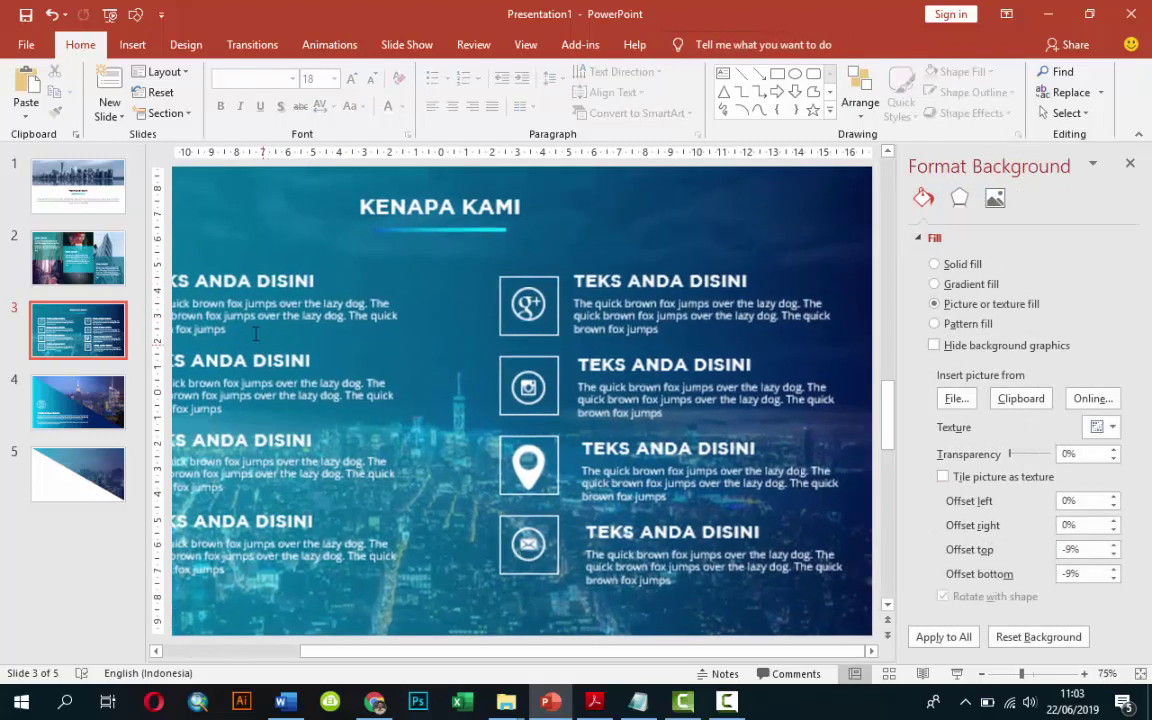
{"action": "left_click", "coordinate": [264, 651]}
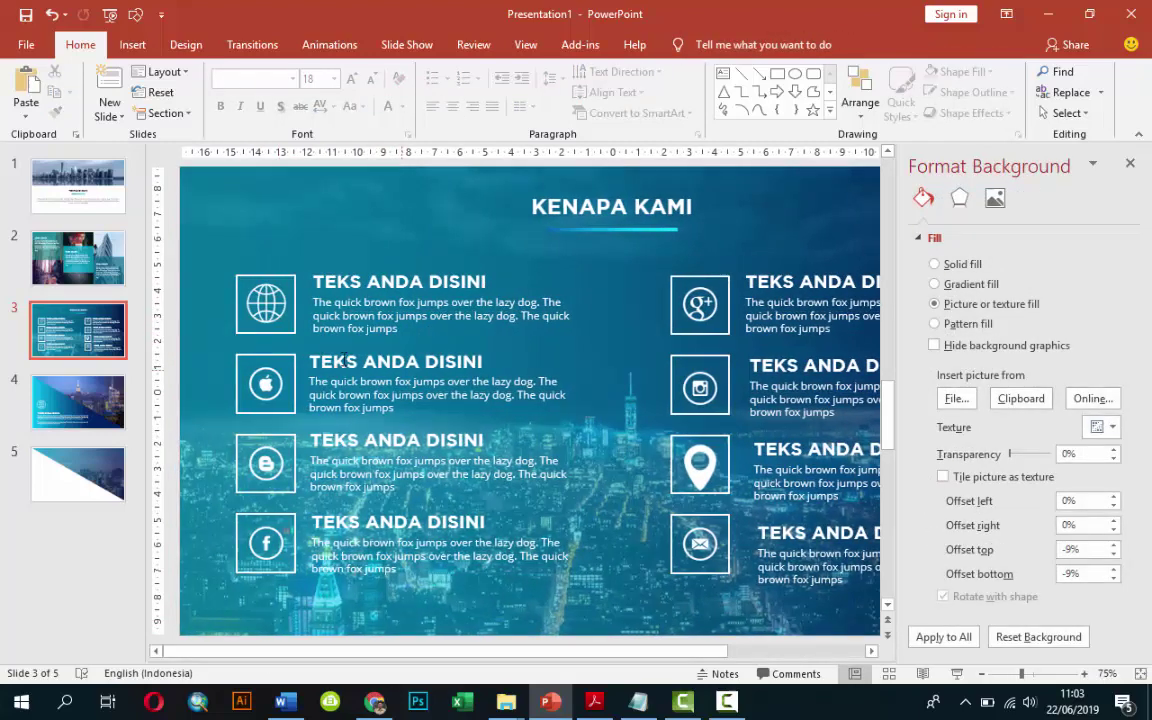
{"action": "left_click", "coordinate": [277, 315]}
{"action": "left_click", "coordinate": [287, 273], "text": "shift"}
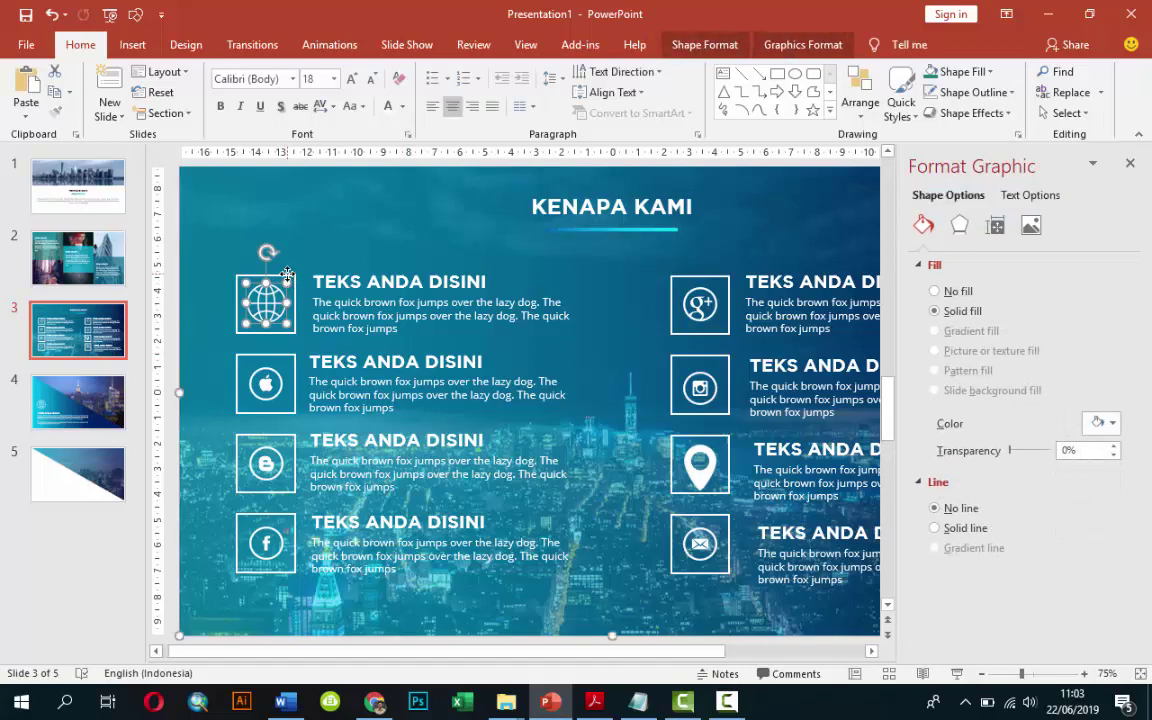
{"action": "left_click", "coordinate": [258, 246]}
{"action": "left_click", "coordinate": [254, 277]}
{"action": "left_click", "coordinate": [273, 298], "text": "shift"}
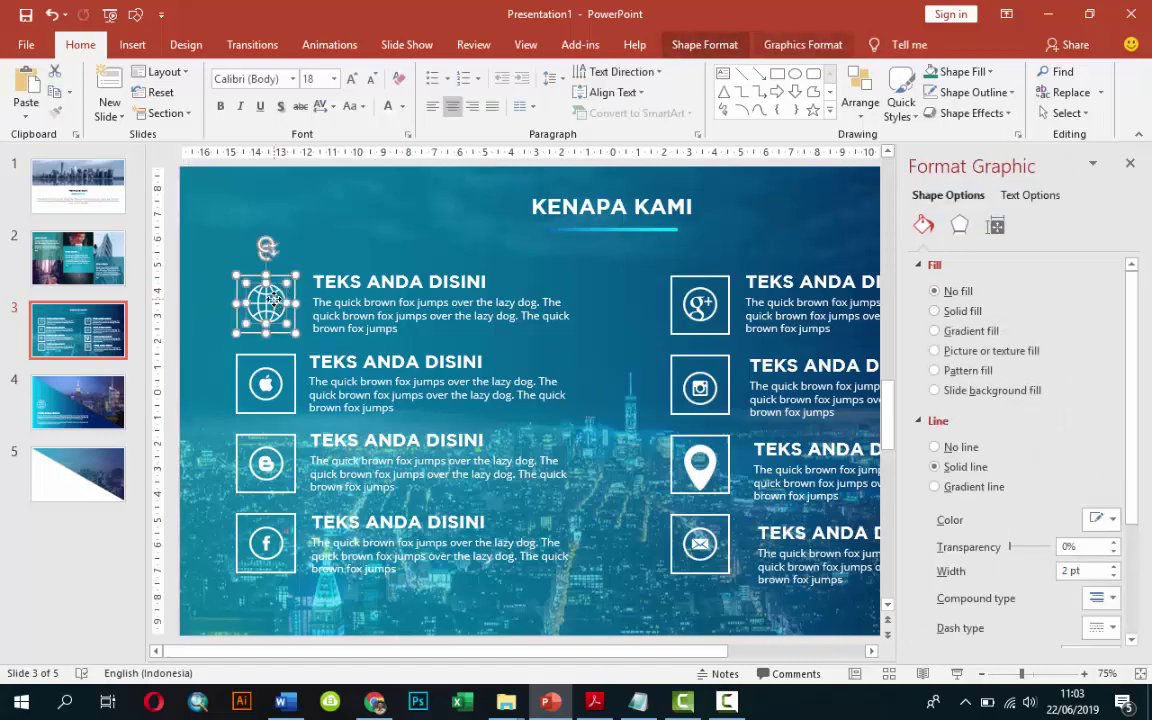
{"action": "left_click", "coordinate": [100, 487]}
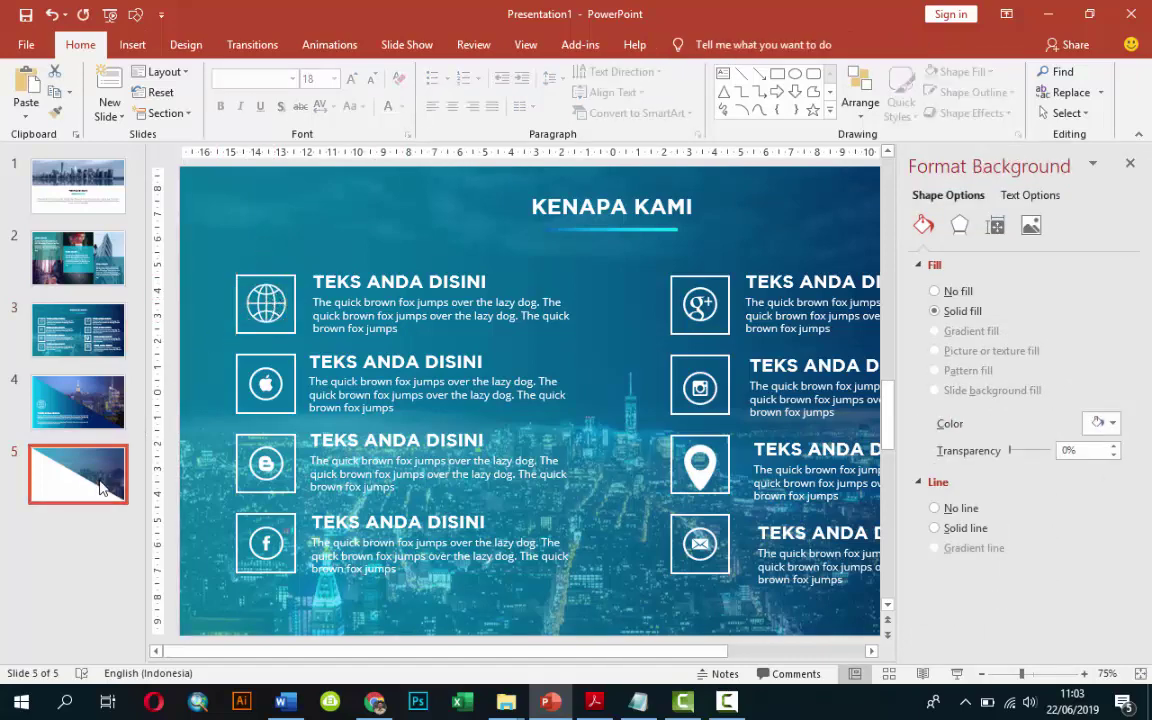
Paste the framed globe onto slide 5 and give it a solid blue outline.
{"action": "key", "text": "ctrl+v"}
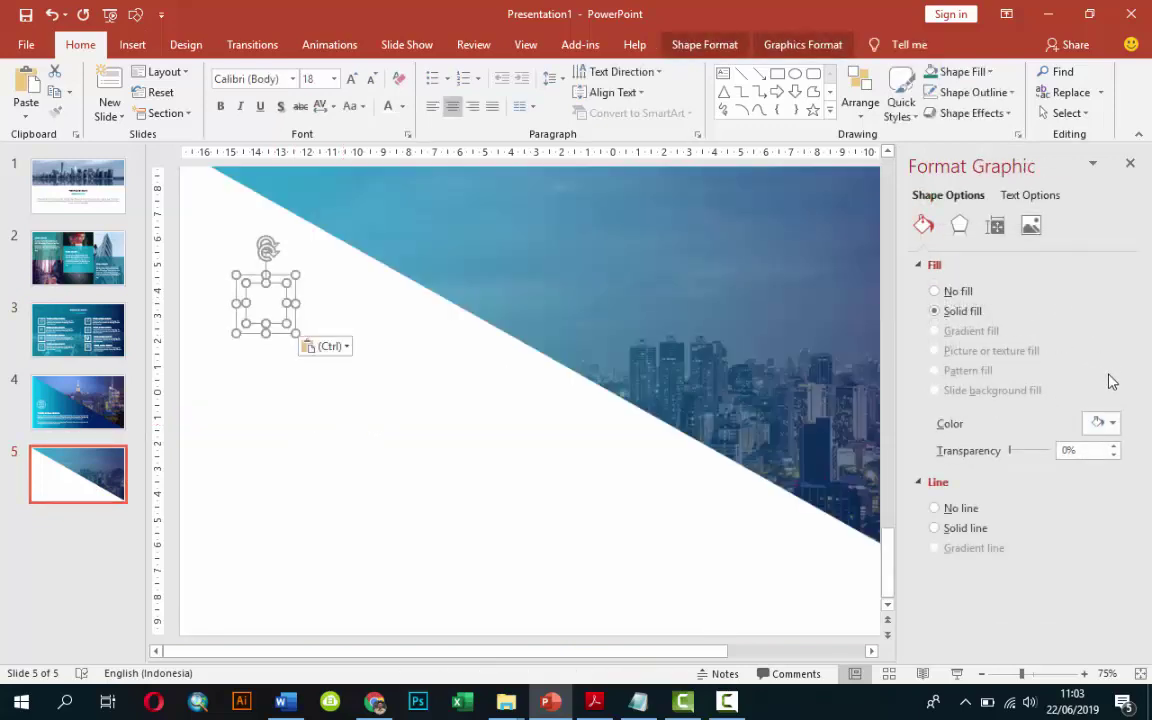
{"action": "left_click", "coordinate": [943, 532]}
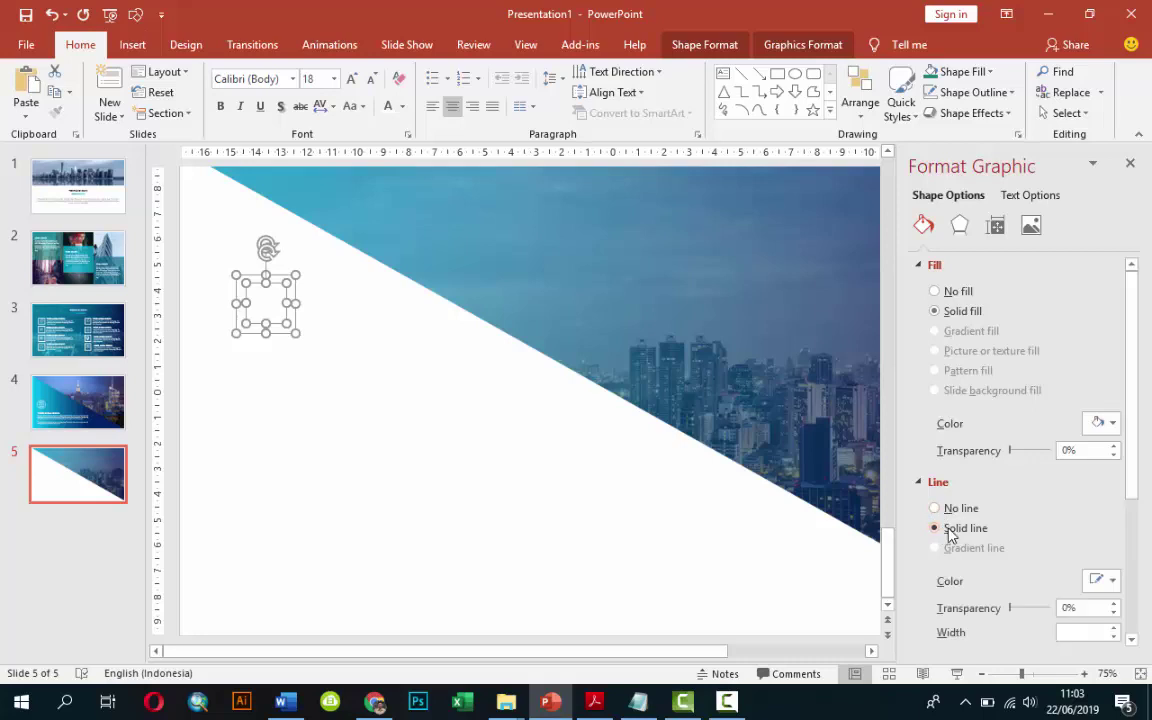
{"action": "left_click", "coordinate": [1105, 581]}
{"action": "left_click", "coordinate": [1000, 486]}
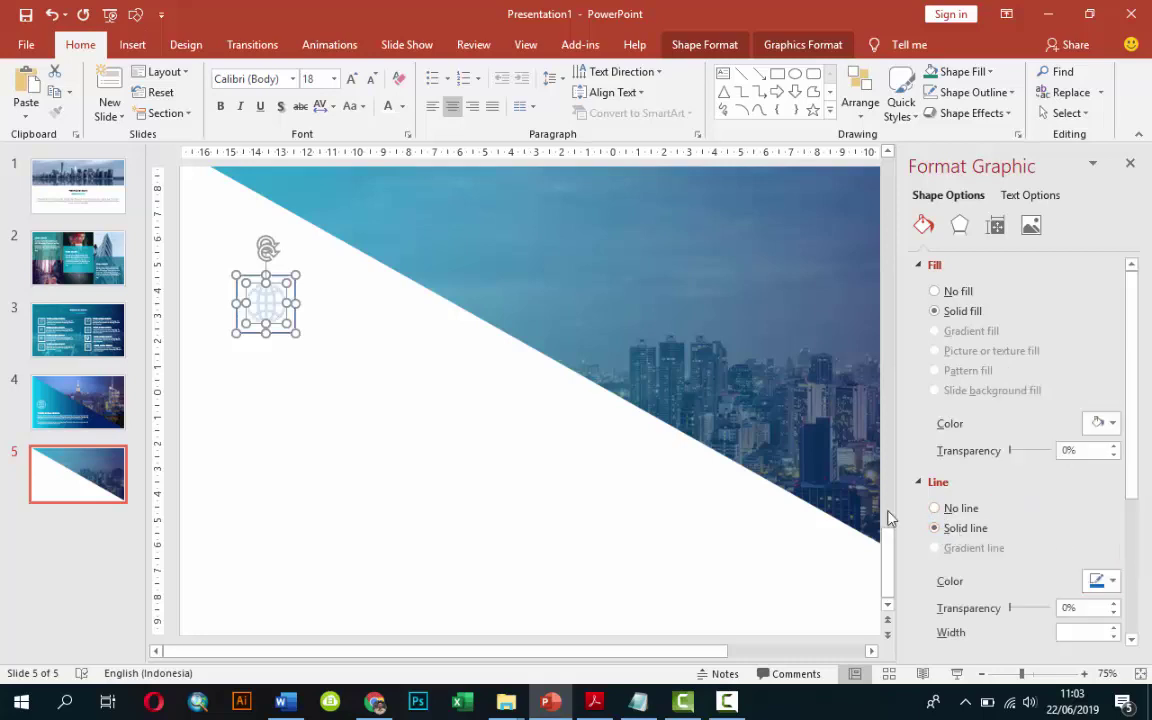
{"action": "left_click", "coordinate": [508, 488]}
Fill the globe graphic with darker blue and give it a blue outline.
{"action": "left_click", "coordinate": [283, 320]}
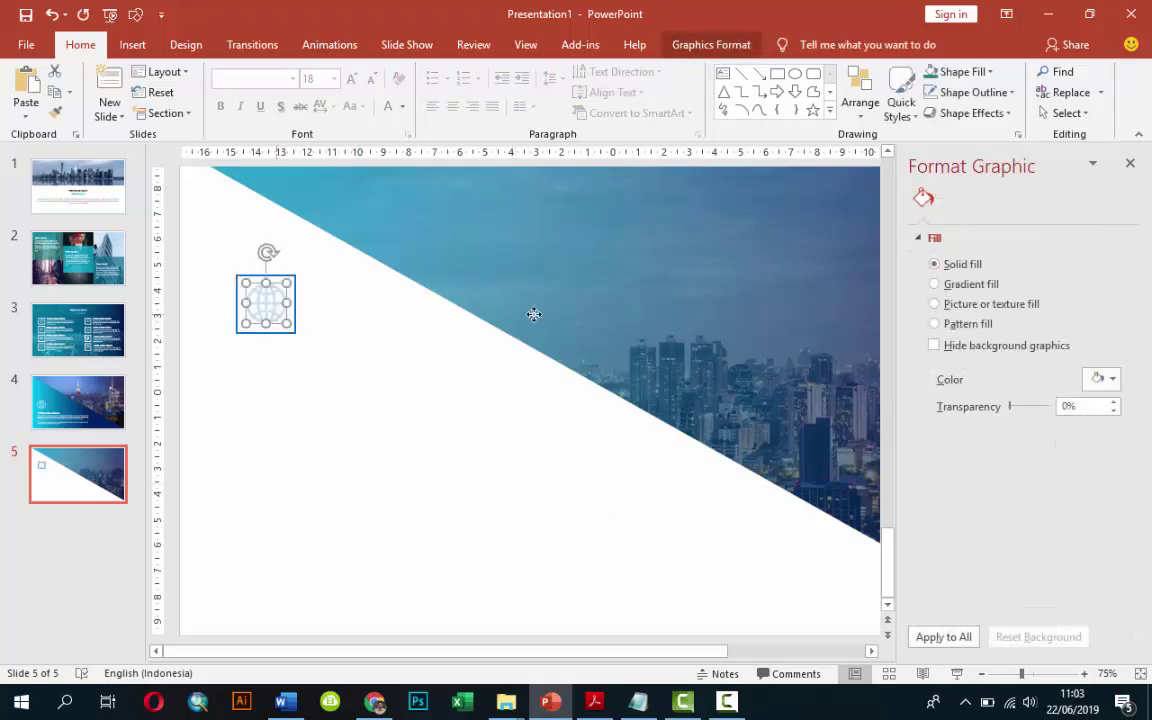
{"action": "left_click", "coordinate": [1105, 398]}
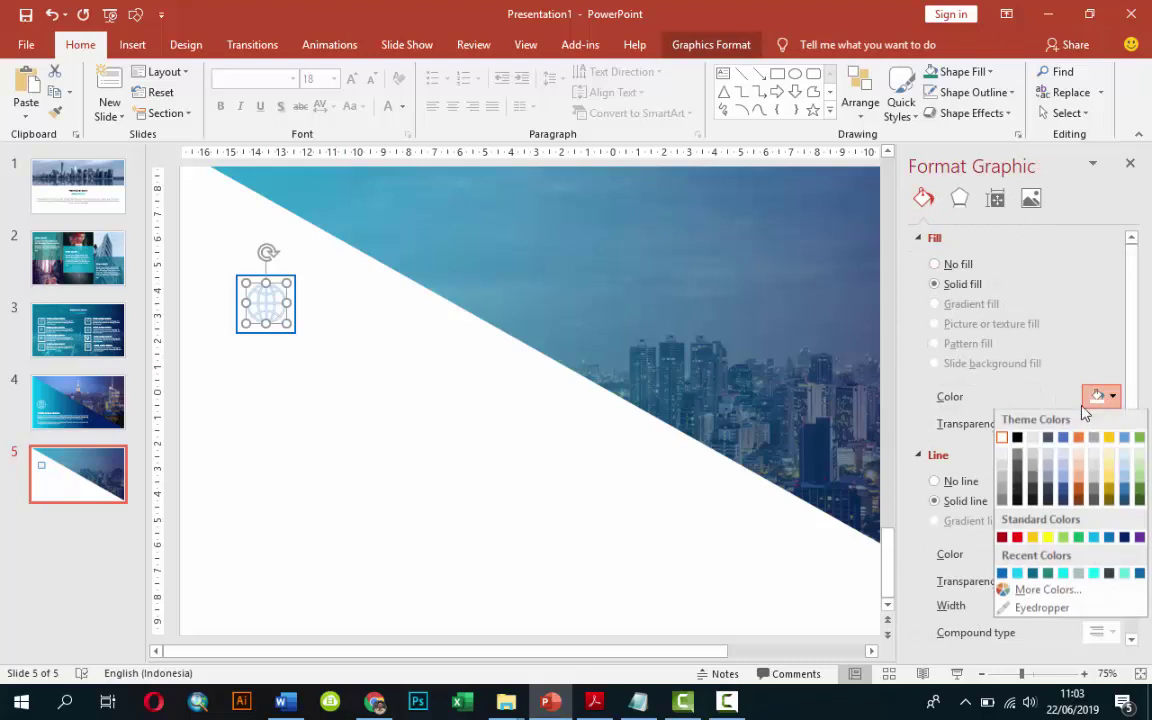
{"action": "left_click", "coordinate": [1017, 574]}
{"action": "left_click", "coordinate": [486, 404]}
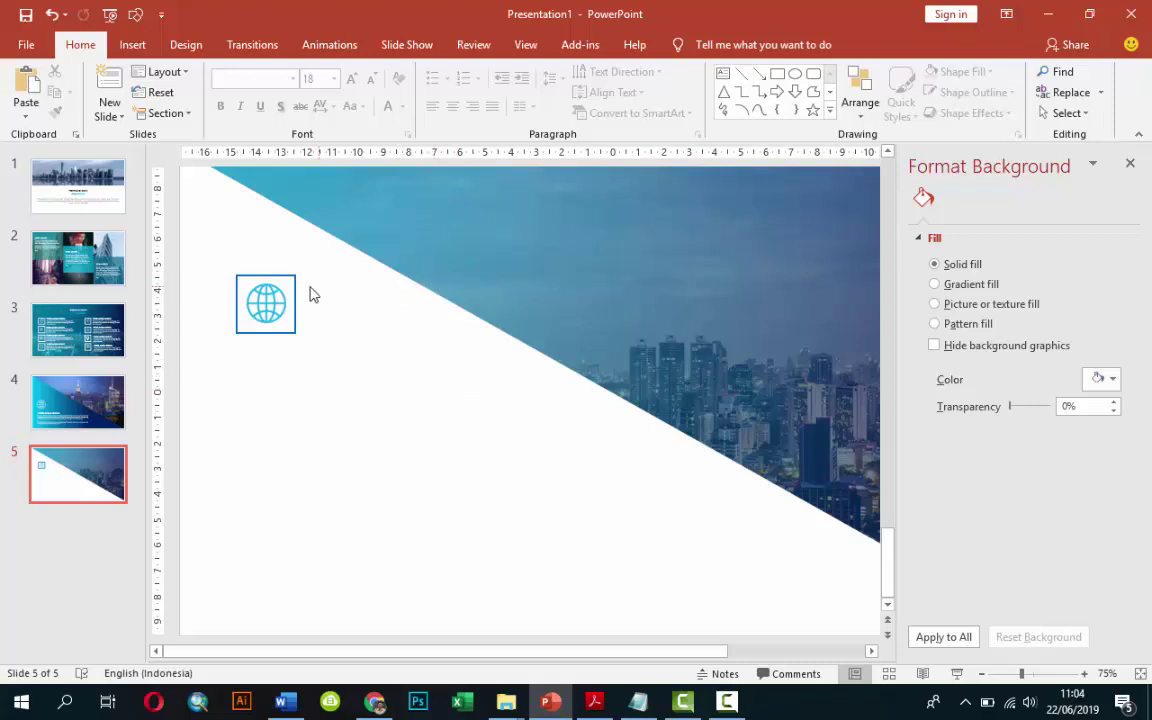
{"action": "left_click", "coordinate": [280, 292]}
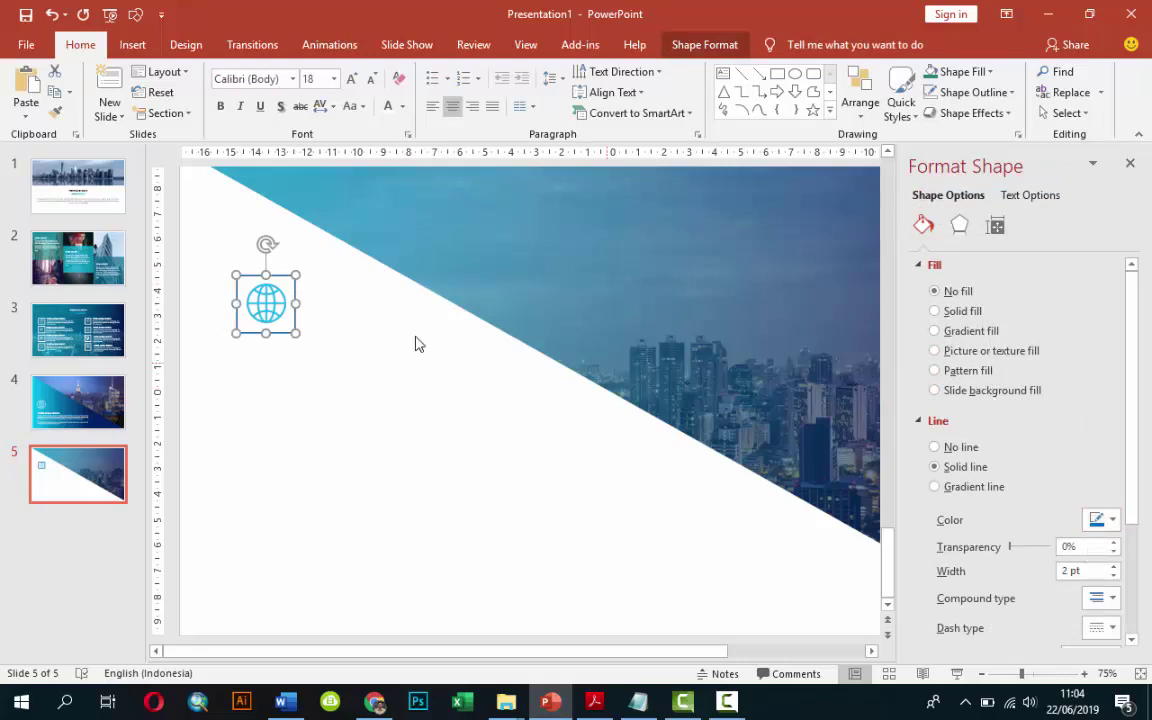
{"action": "left_click", "coordinate": [255, 295]}
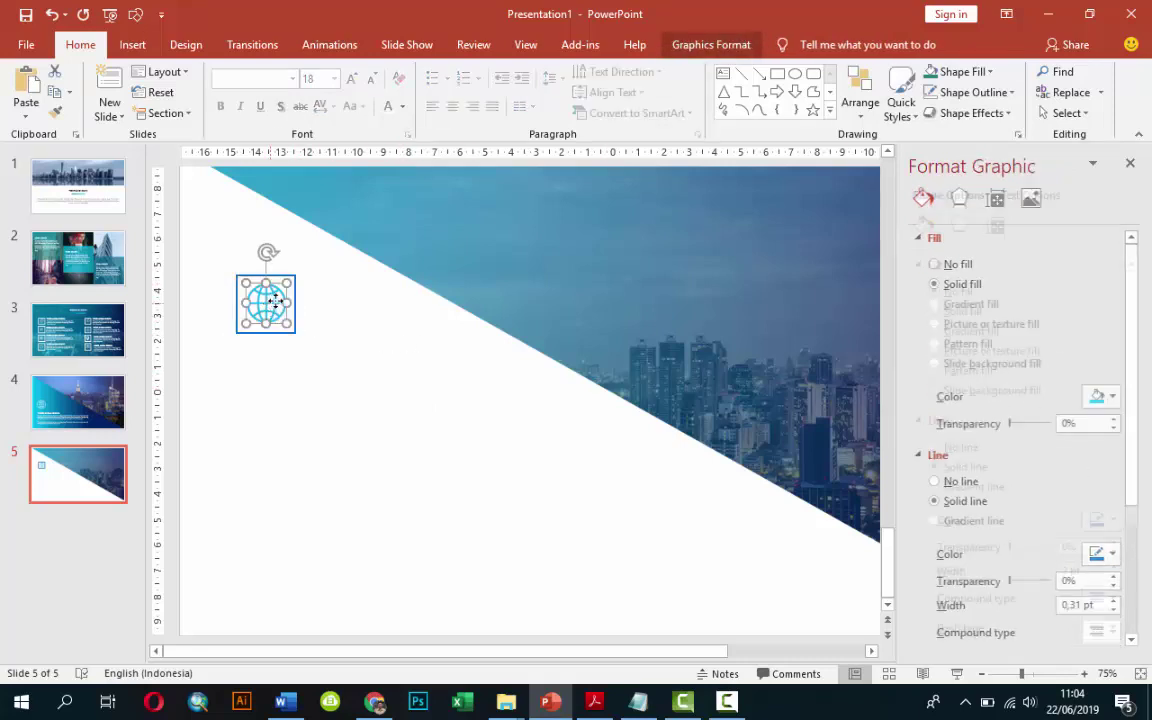
{"action": "left_click", "coordinate": [1106, 400]}
{"action": "left_click", "coordinate": [914, 513]}
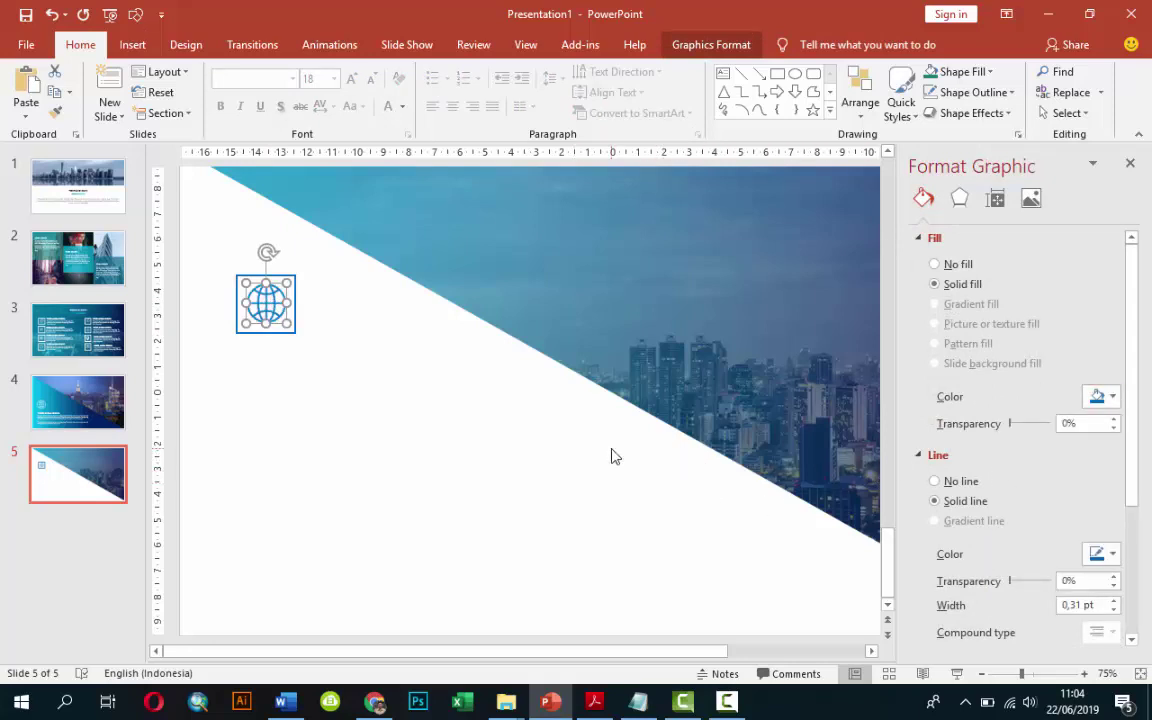
{"action": "left_click", "coordinate": [1100, 554]}
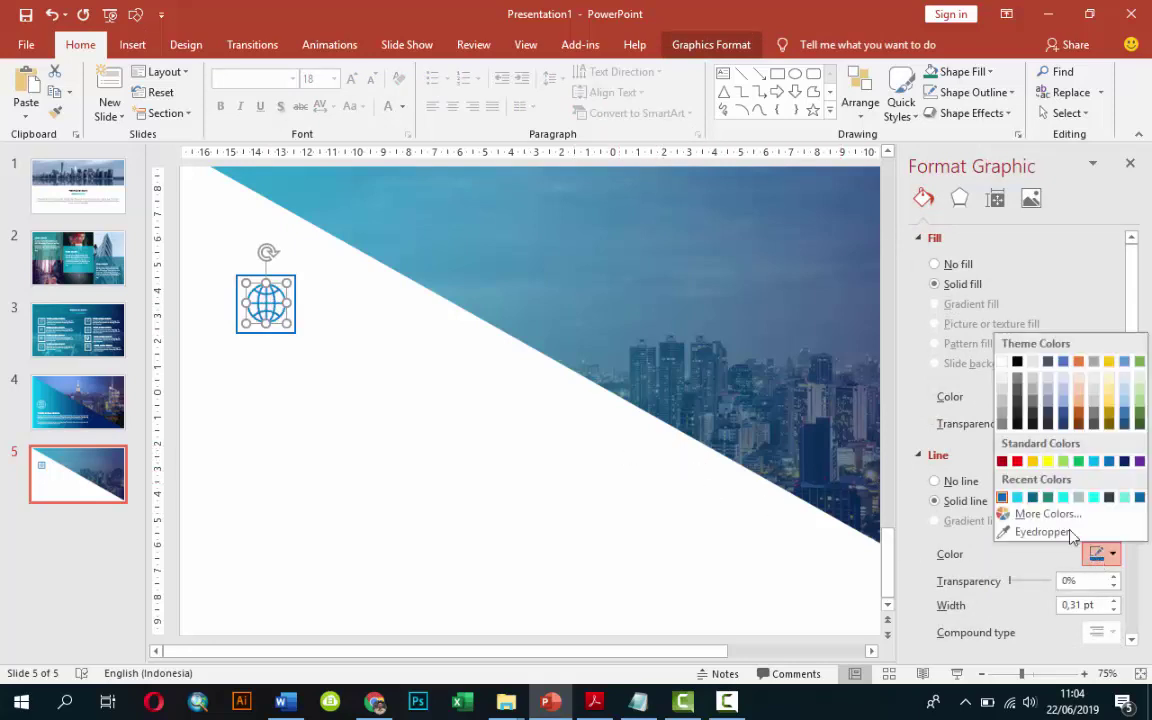
{"action": "left_click", "coordinate": [1003, 498]}
{"action": "left_click", "coordinate": [537, 450]}
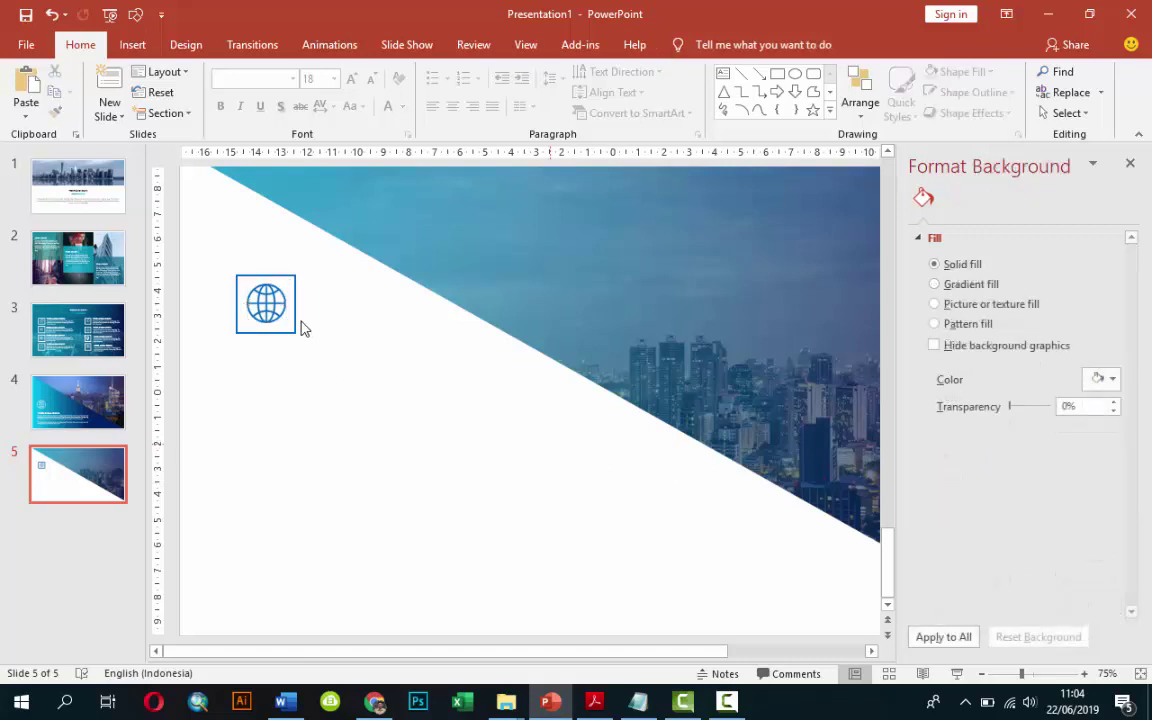
Set the square frame's outline to the same blue.
{"action": "left_click", "coordinate": [294, 314]}
{"action": "left_click", "coordinate": [1100, 519]}
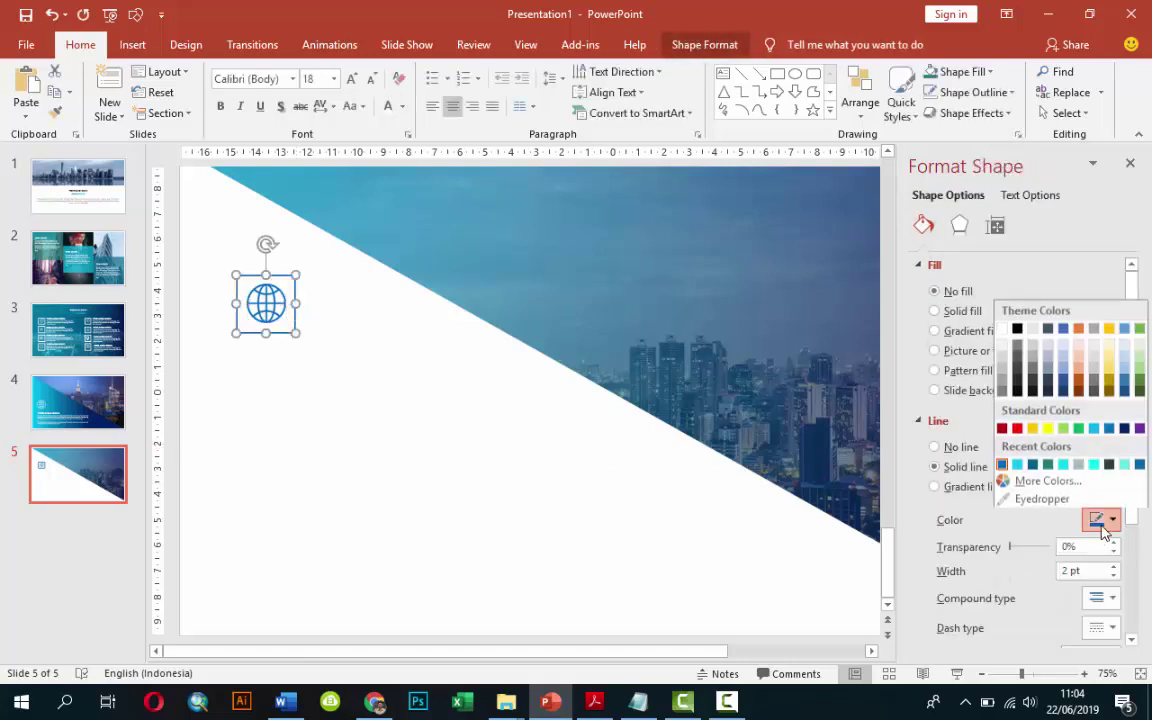
{"action": "left_click", "coordinate": [1001, 463]}
{"action": "left_click", "coordinate": [455, 415]}
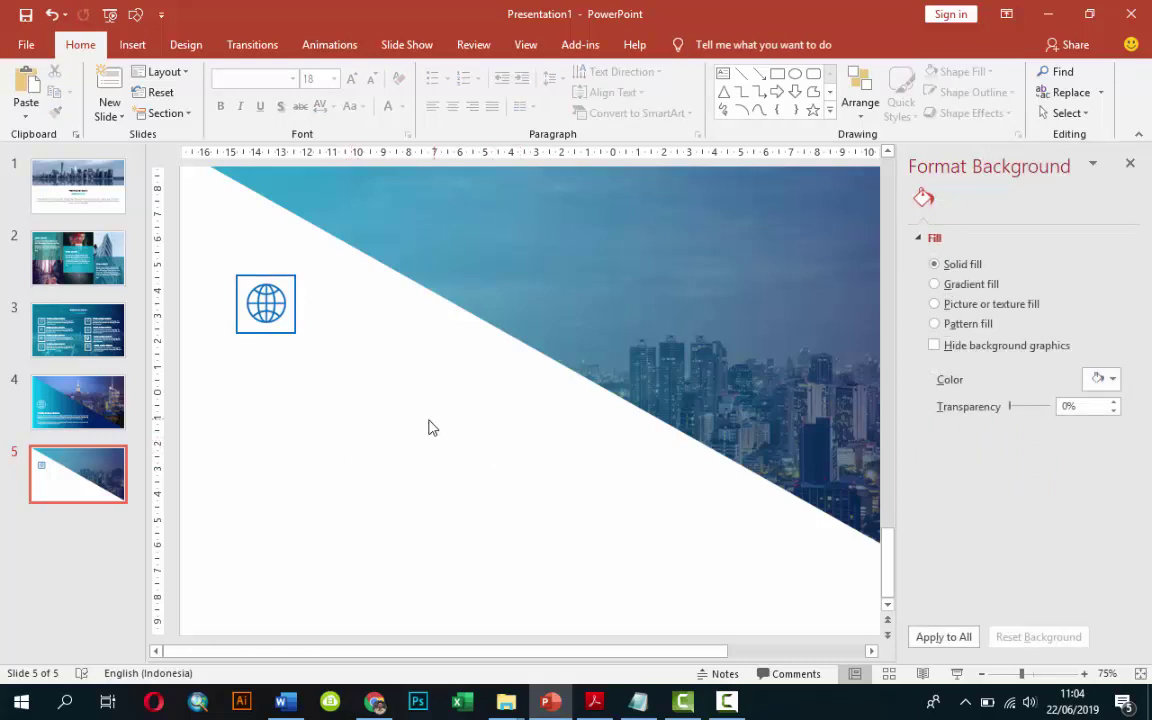
Copy the framed apple icon from slide 3 and paste it below the globe on slide 5.
{"action": "left_click", "coordinate": [78, 330]}
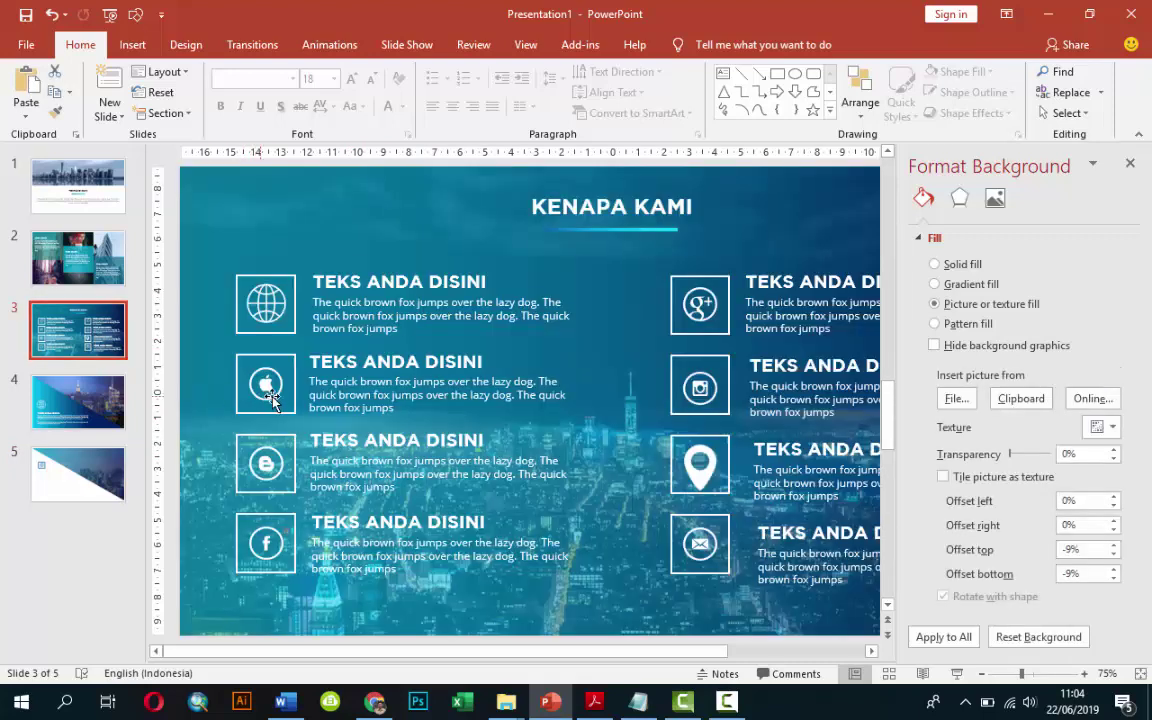
{"action": "left_click", "coordinate": [266, 384]}
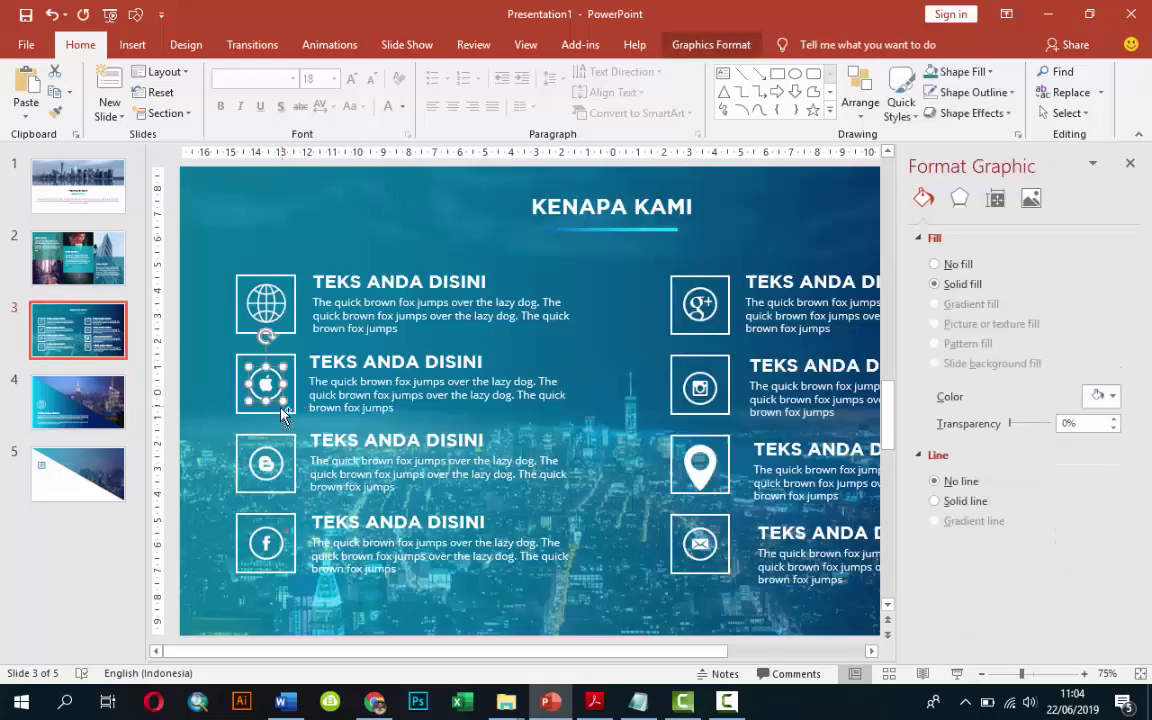
{"action": "left_click", "coordinate": [277, 412]}
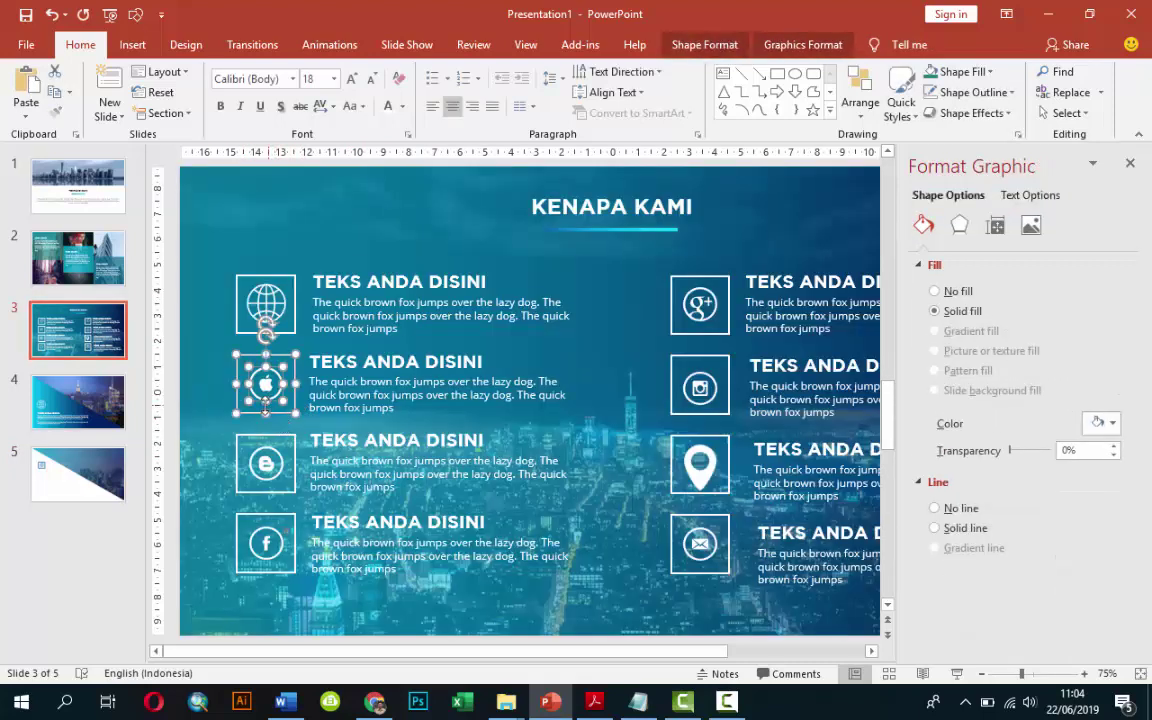
{"action": "left_click", "coordinate": [78, 472]}
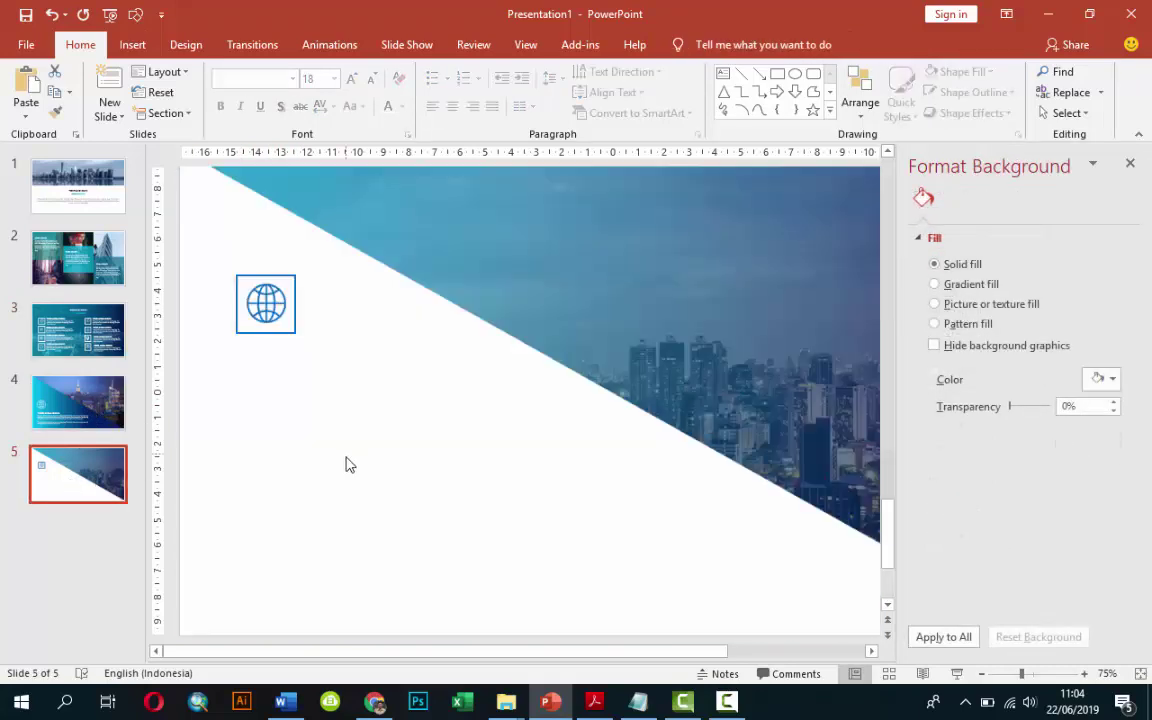
{"action": "key", "text": "ctrl+v"}
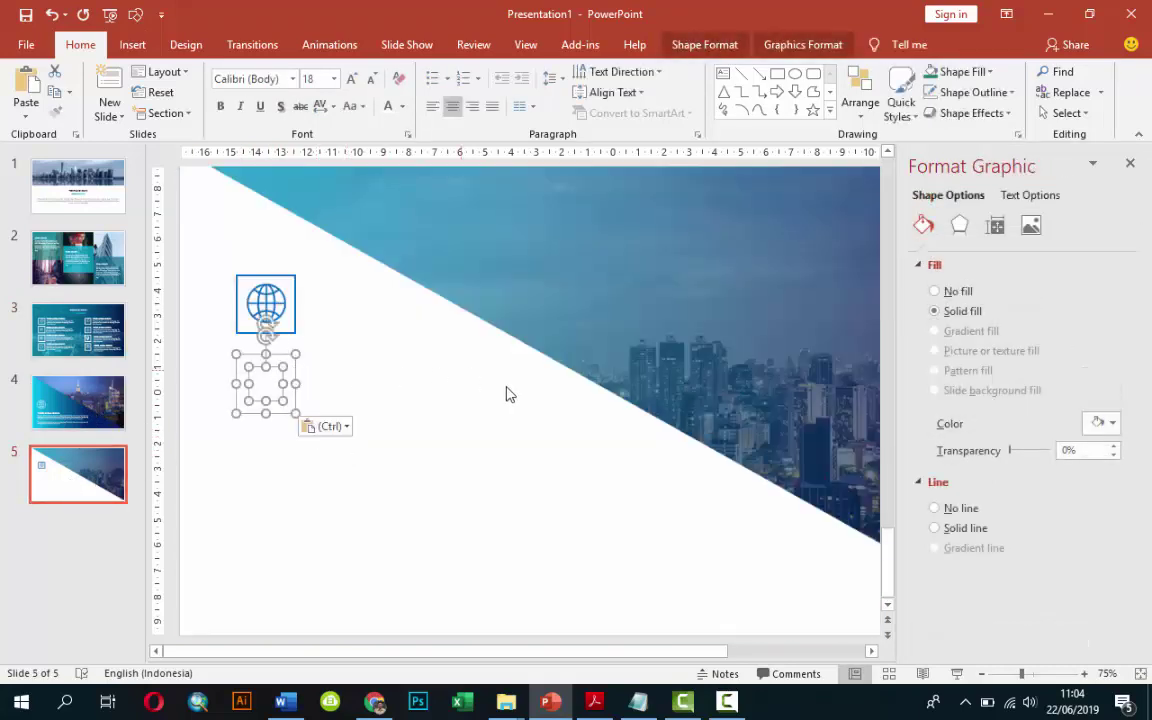
Fill the pasted apple icon with the recent cyan colour.
{"action": "left_click", "coordinate": [1099, 428]}
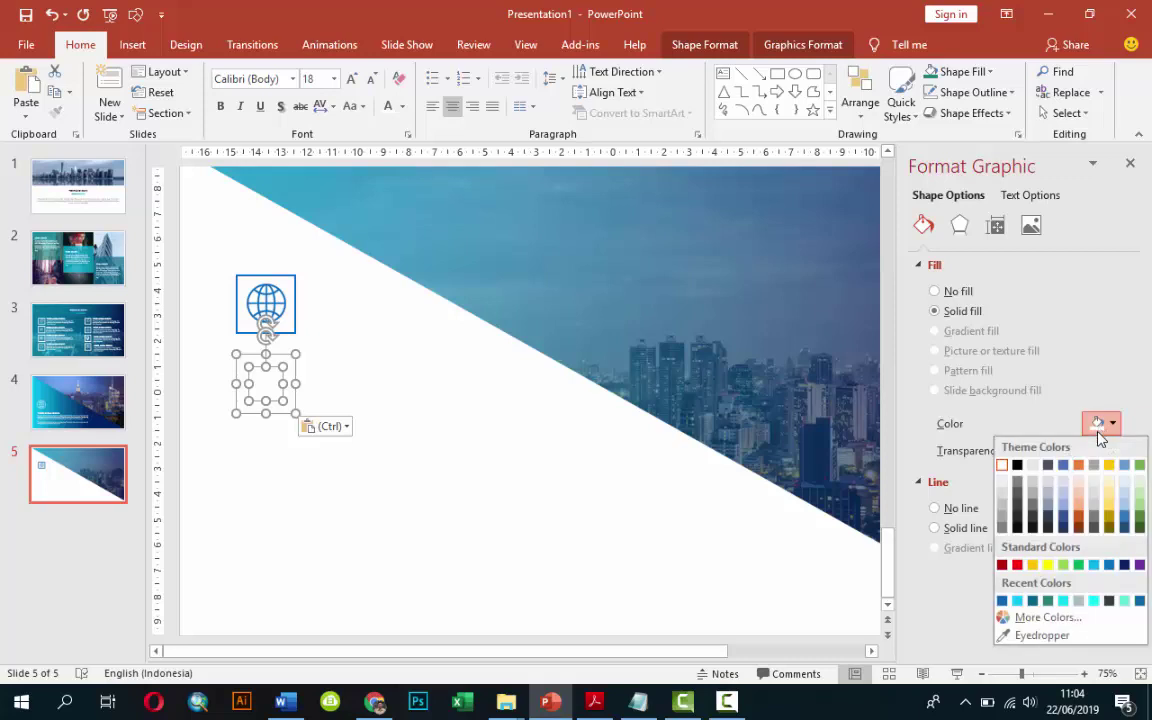
{"action": "left_click", "coordinate": [1018, 601]}
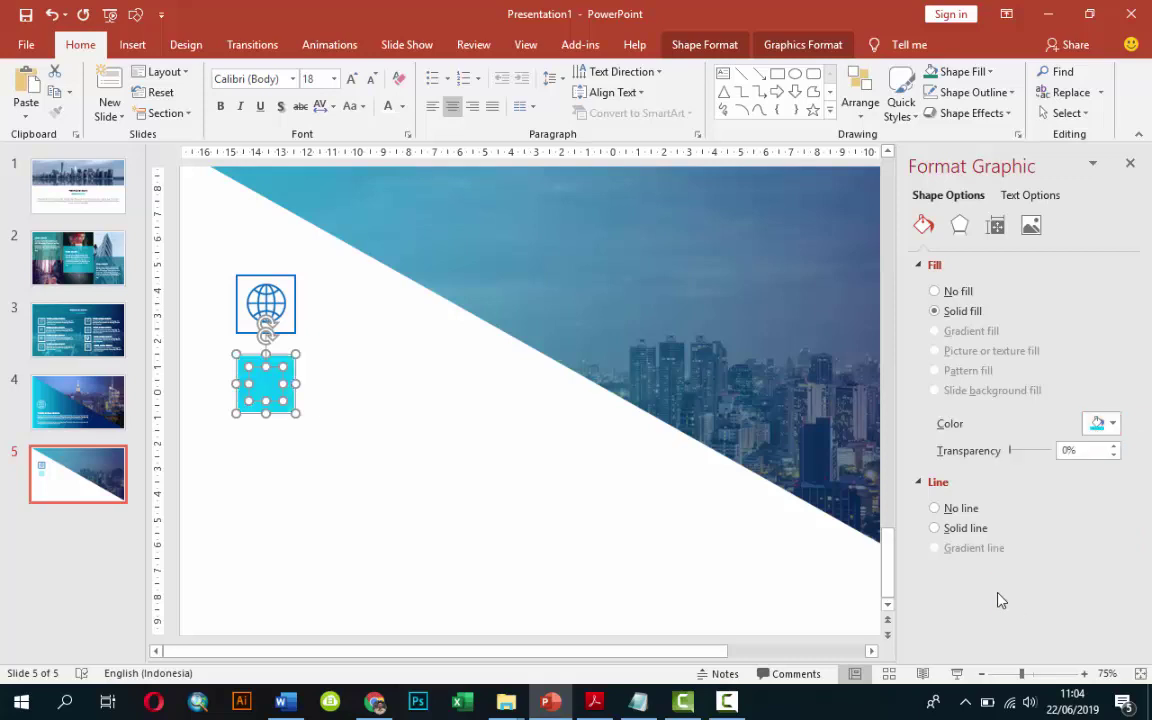
{"action": "key", "text": "ctrl+z"}
{"action": "left_click", "coordinate": [419, 476]}
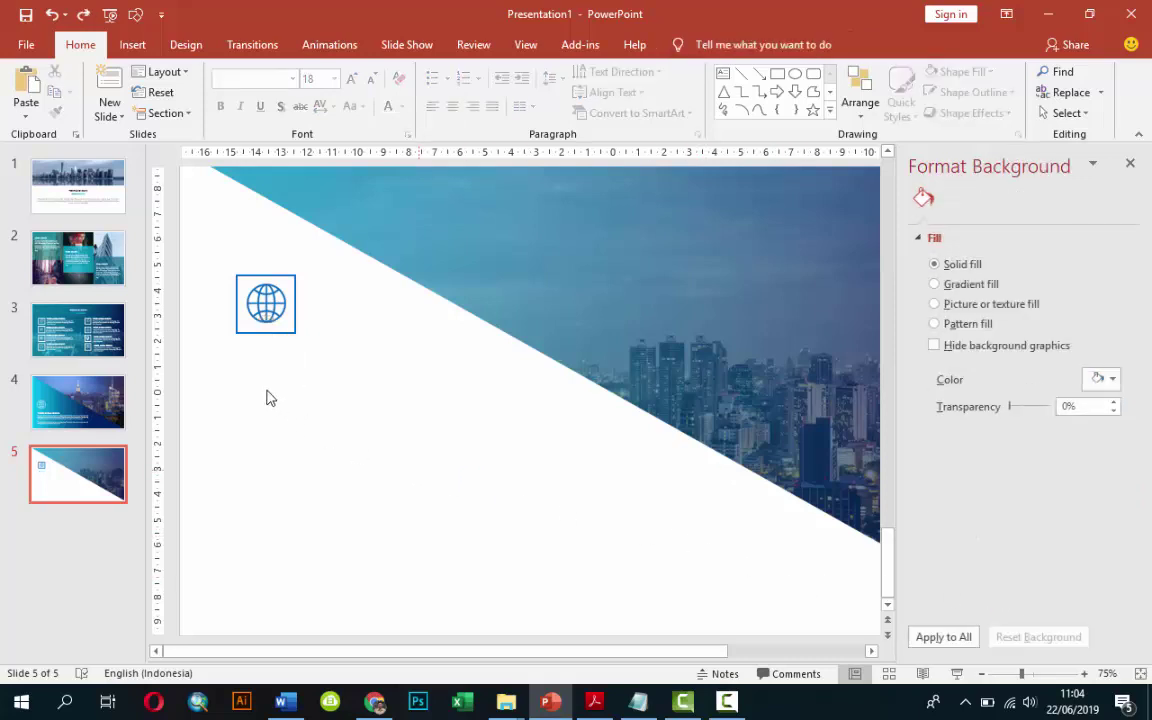
{"action": "left_click", "coordinate": [267, 390]}
{"action": "left_click", "coordinate": [1103, 396]}
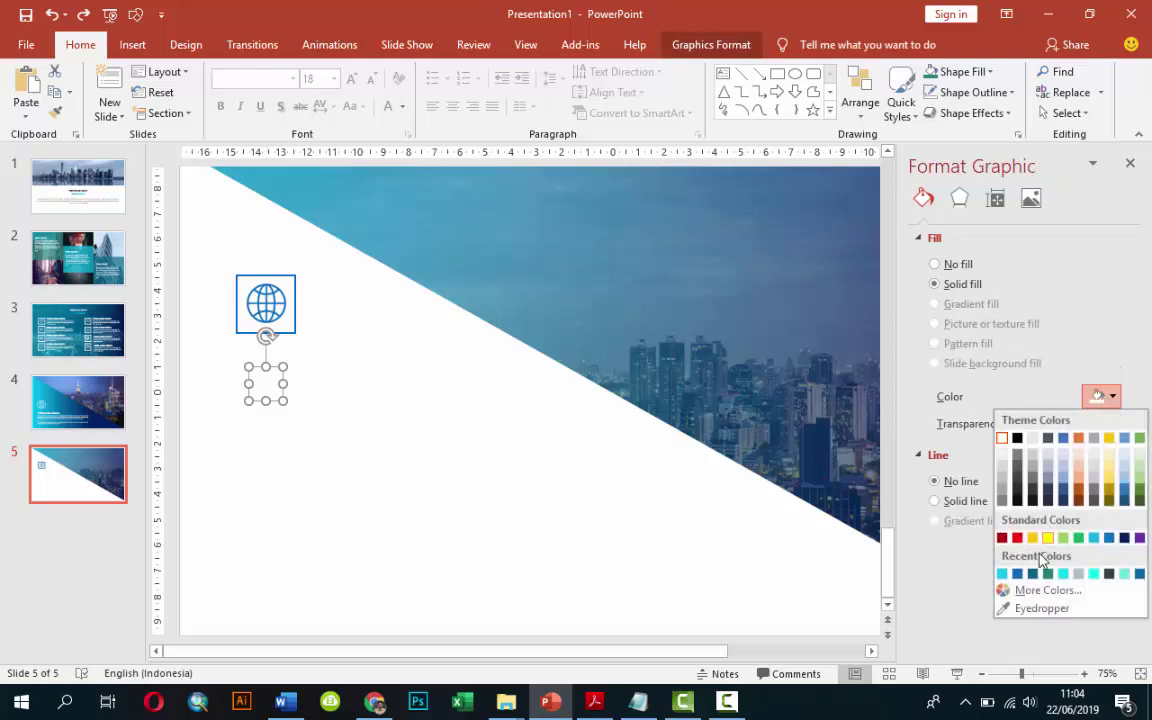
{"action": "left_click", "coordinate": [1001, 572]}
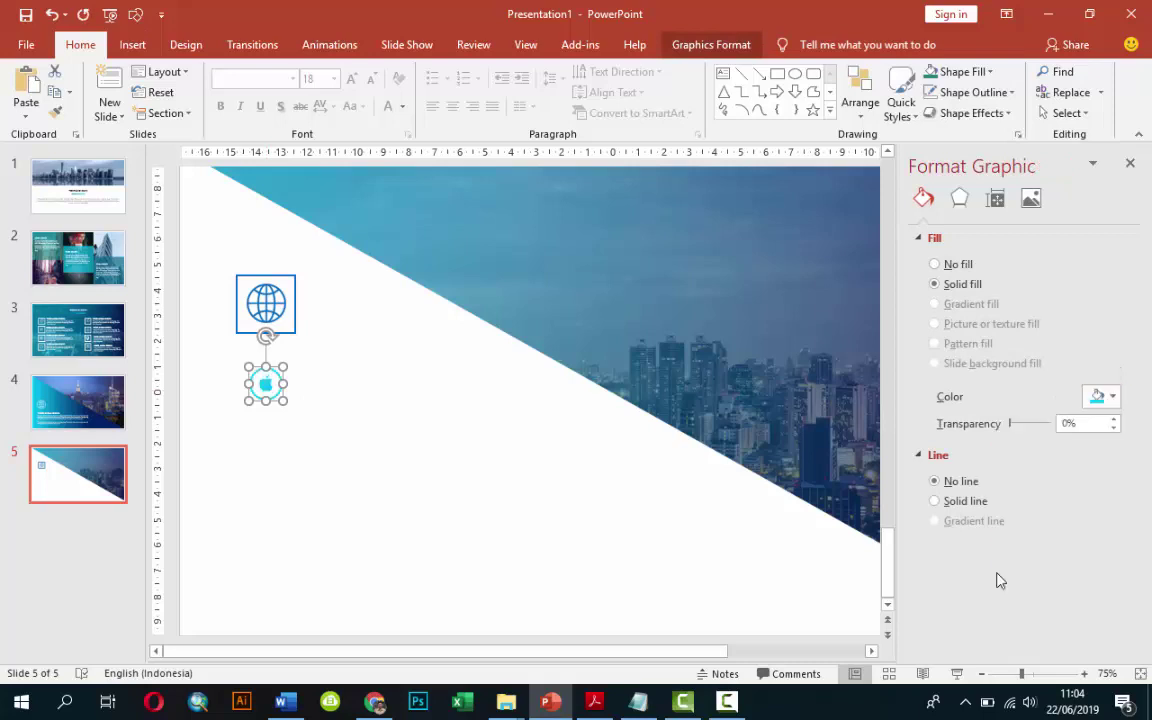
Give the apple icon's square frame a matching cyan outline.
{"action": "left_click", "coordinate": [322, 384]}
{"action": "left_click", "coordinate": [295, 383]}
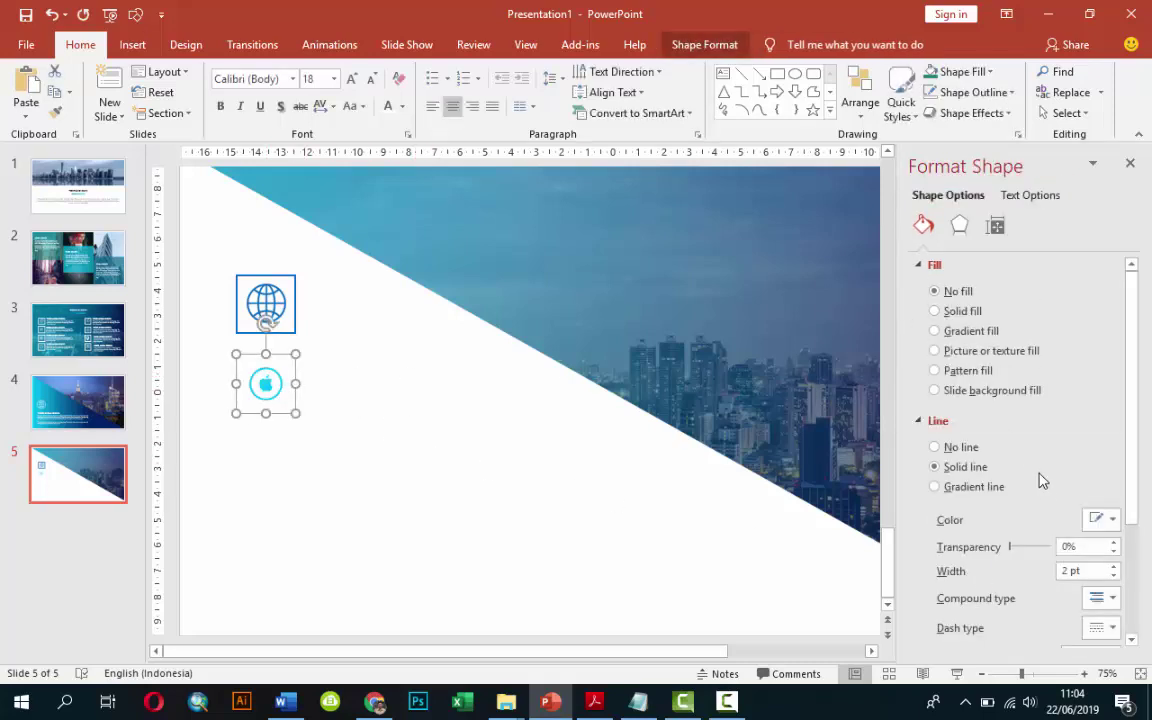
{"action": "left_click", "coordinate": [1103, 519]}
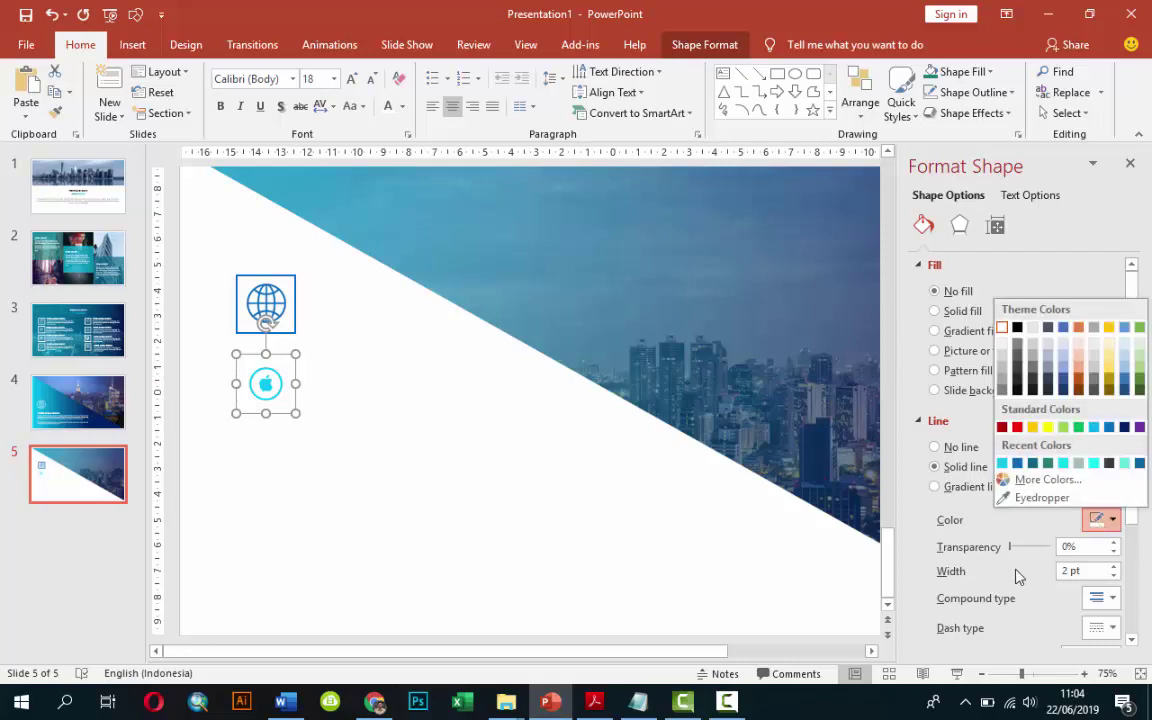
{"action": "left_click", "coordinate": [1003, 466]}
{"action": "left_click", "coordinate": [440, 435]}
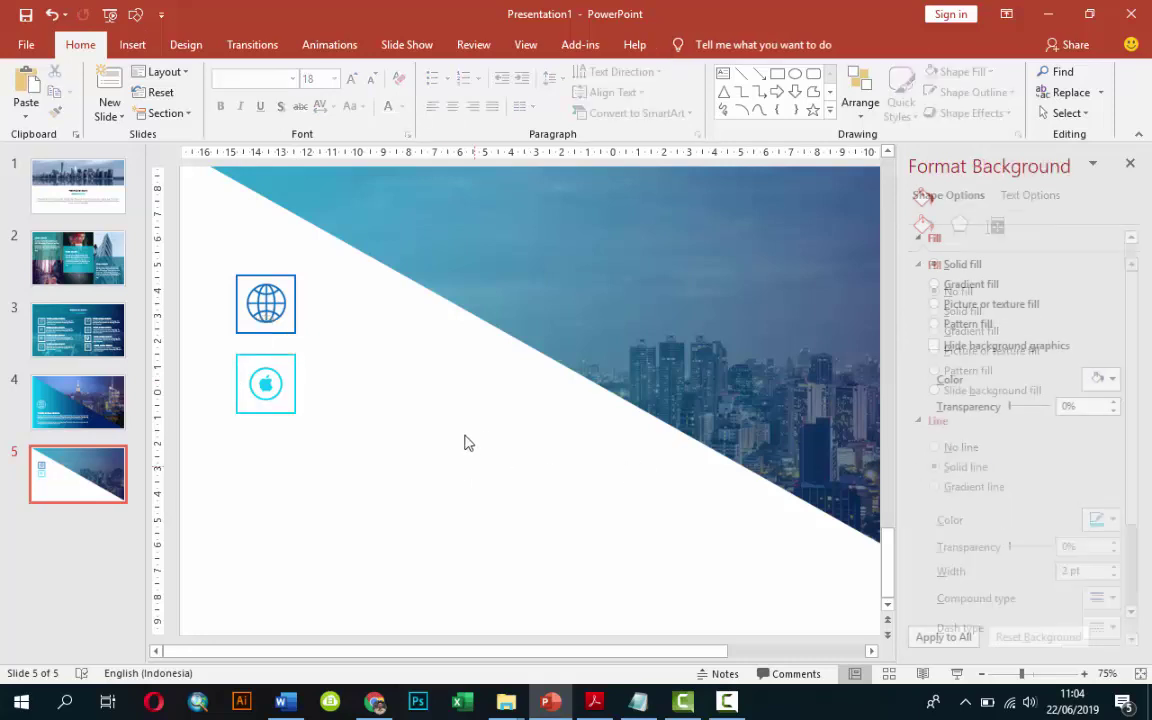
Copy the framed Facebook icon from slide 3 and paste it onto slide 5.
{"action": "left_click", "coordinate": [62, 356]}
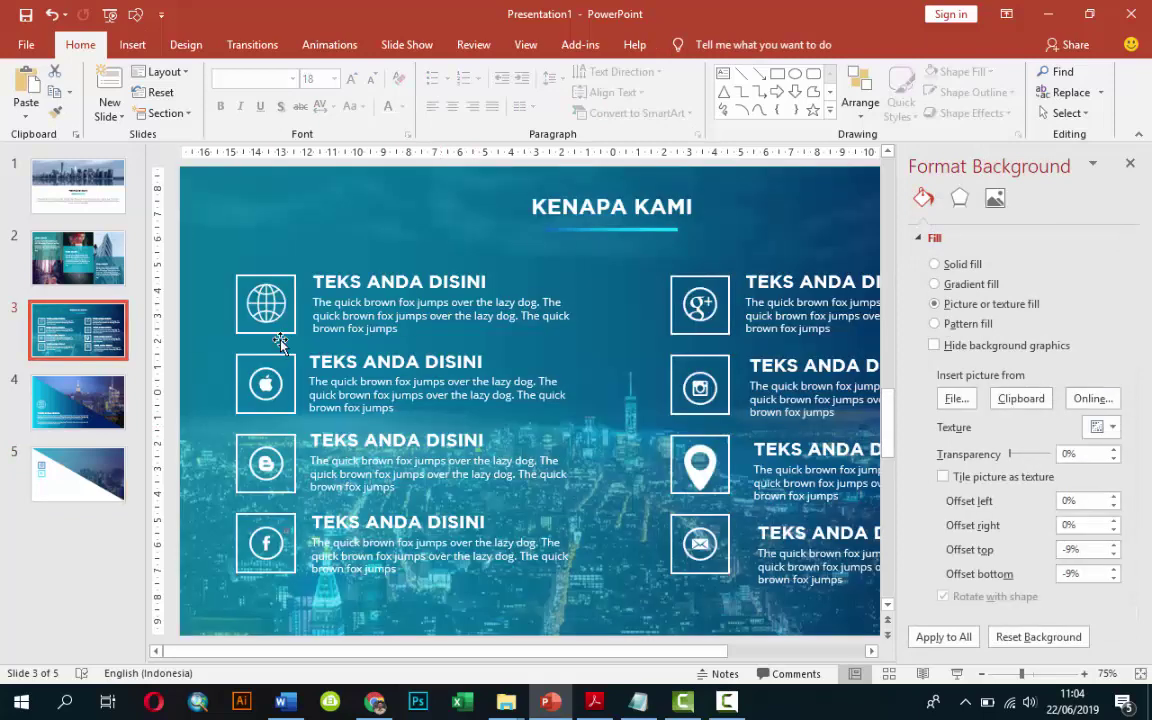
{"action": "left_click", "coordinate": [274, 540]}
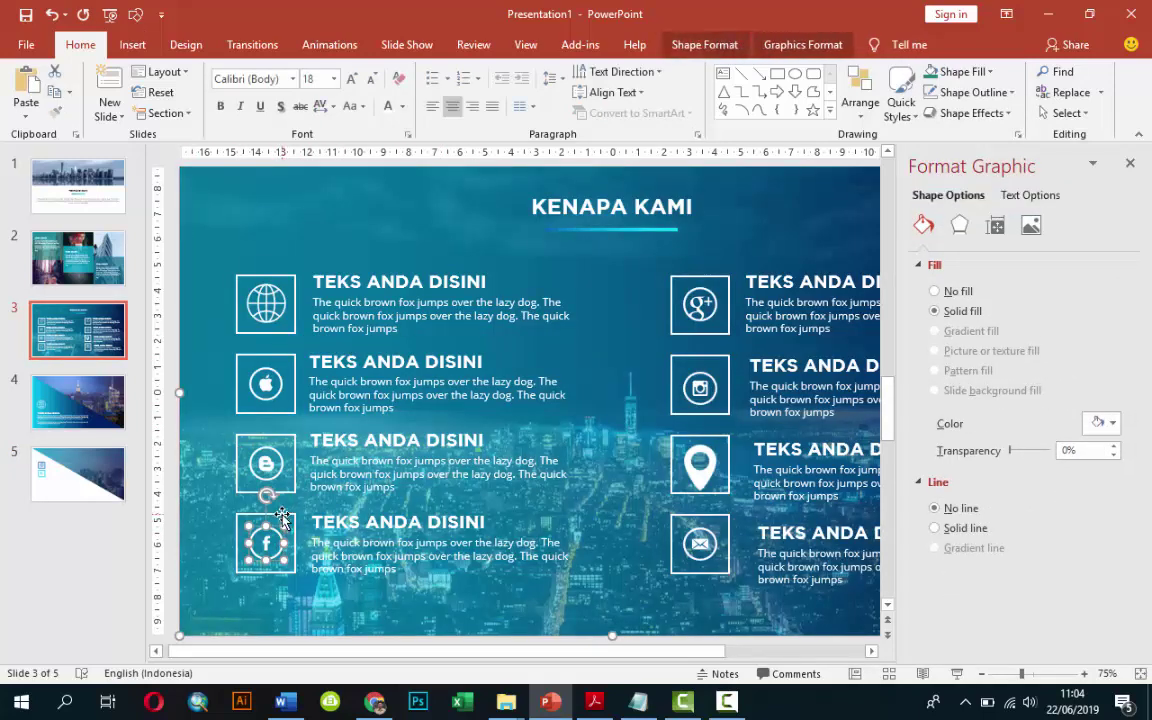
{"action": "left_click", "coordinate": [271, 520]}
{"action": "left_click", "coordinate": [272, 540]}
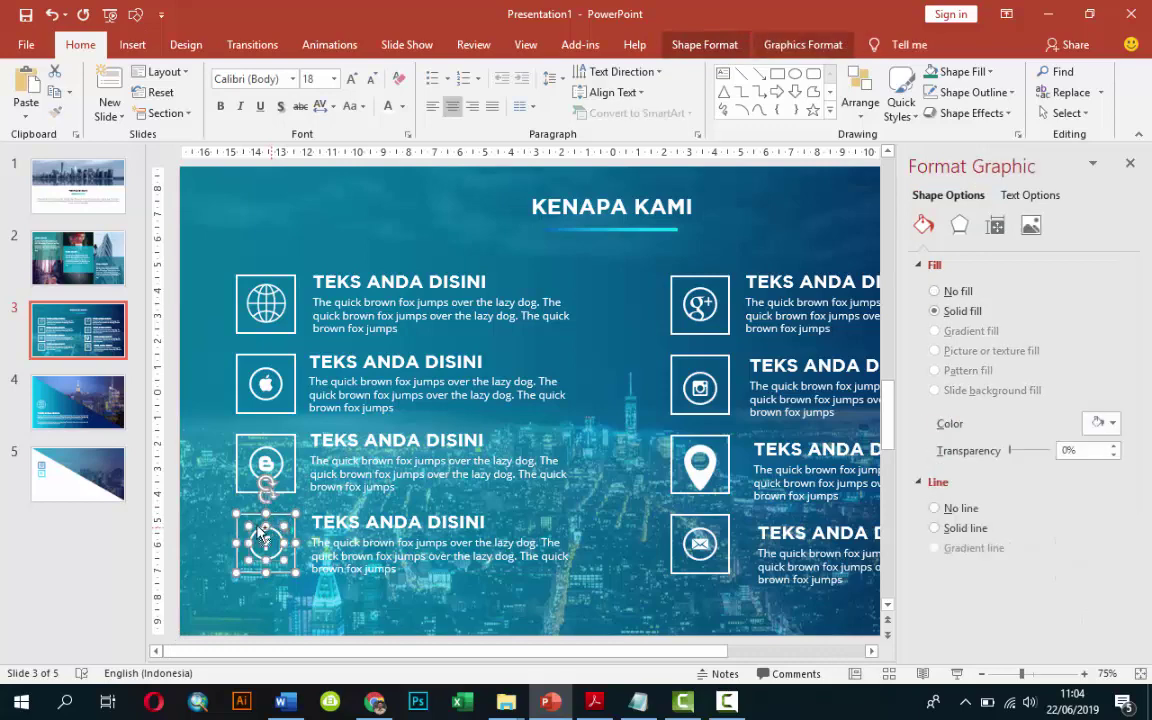
{"action": "key", "text": "ctrl+v"}
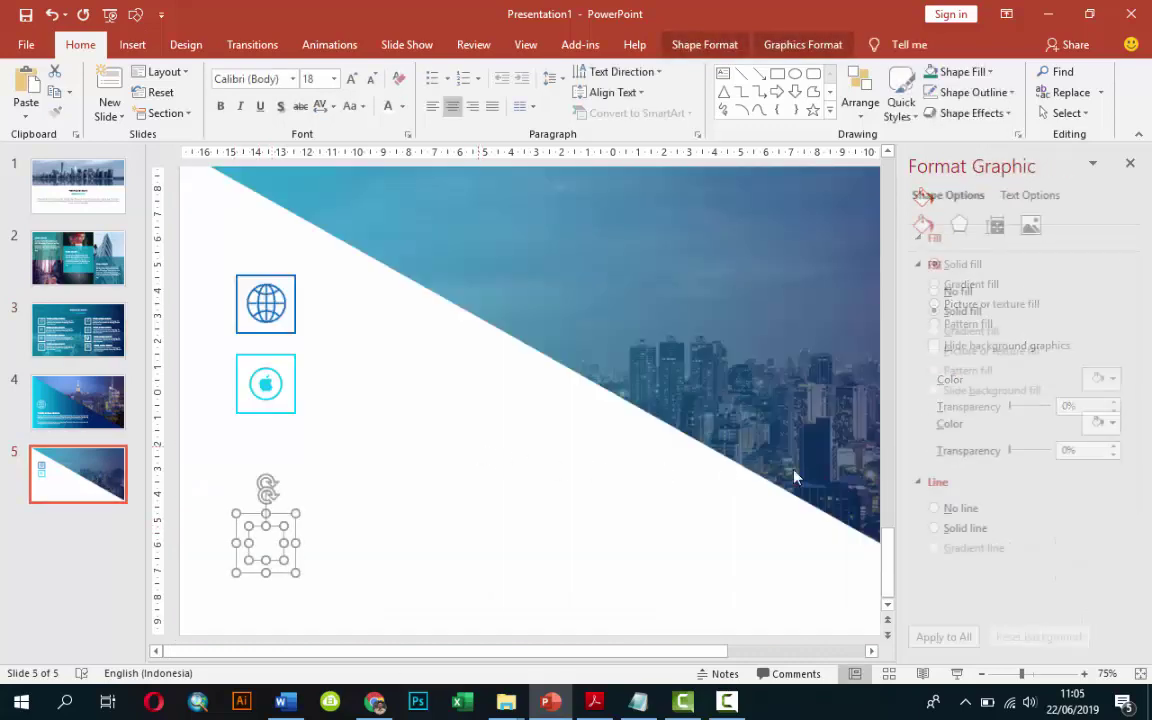
{"action": "key", "text": "Escape"}
{"action": "left_click", "coordinate": [256, 543]}
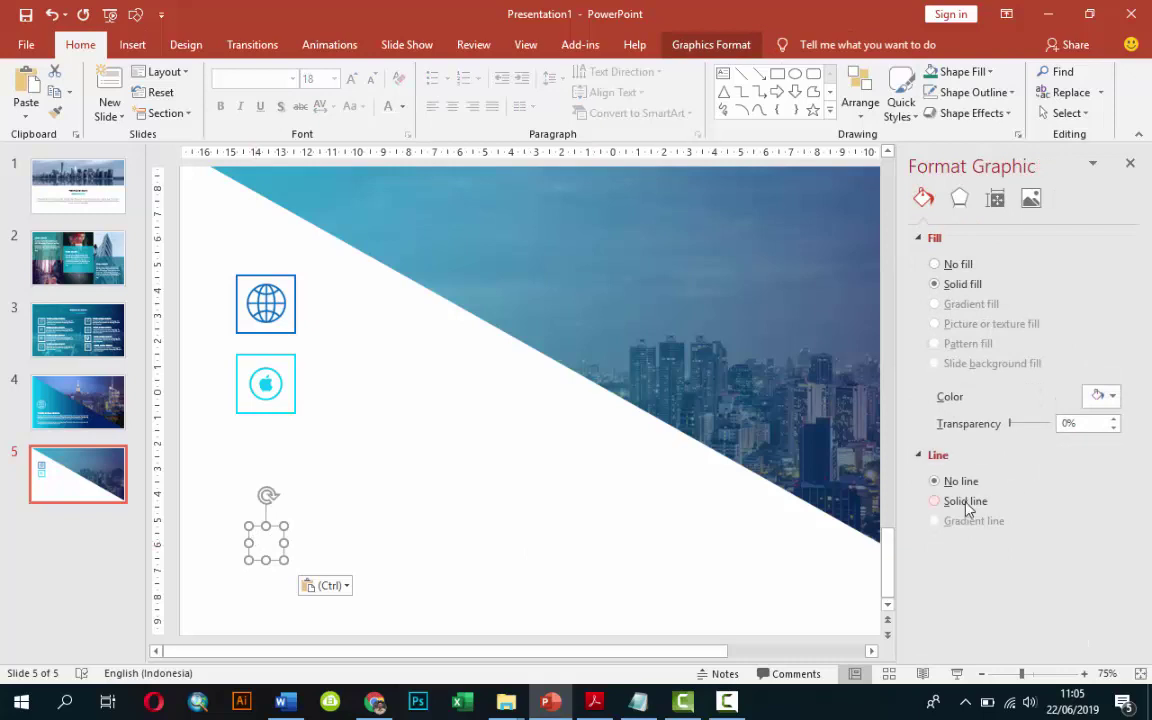
Give the Facebook icon a solid teal outline and a teal fill.
{"action": "left_click", "coordinate": [966, 503]}
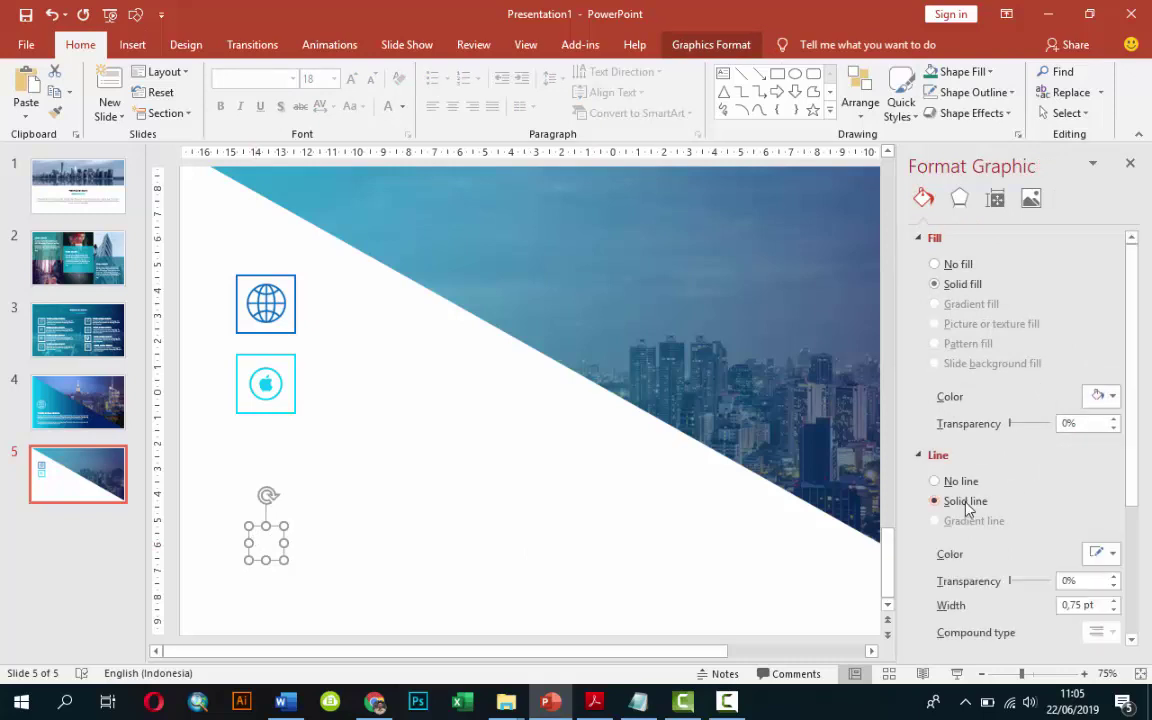
{"action": "left_click", "coordinate": [1105, 553]}
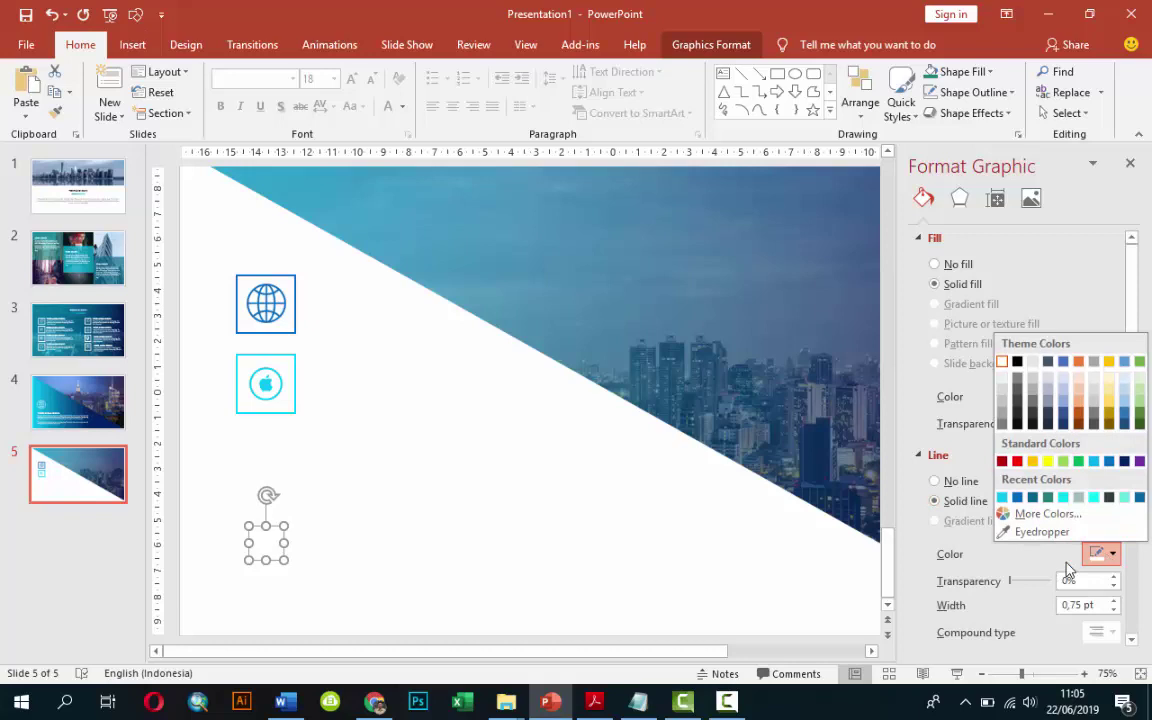
{"action": "left_click", "coordinate": [1047, 497]}
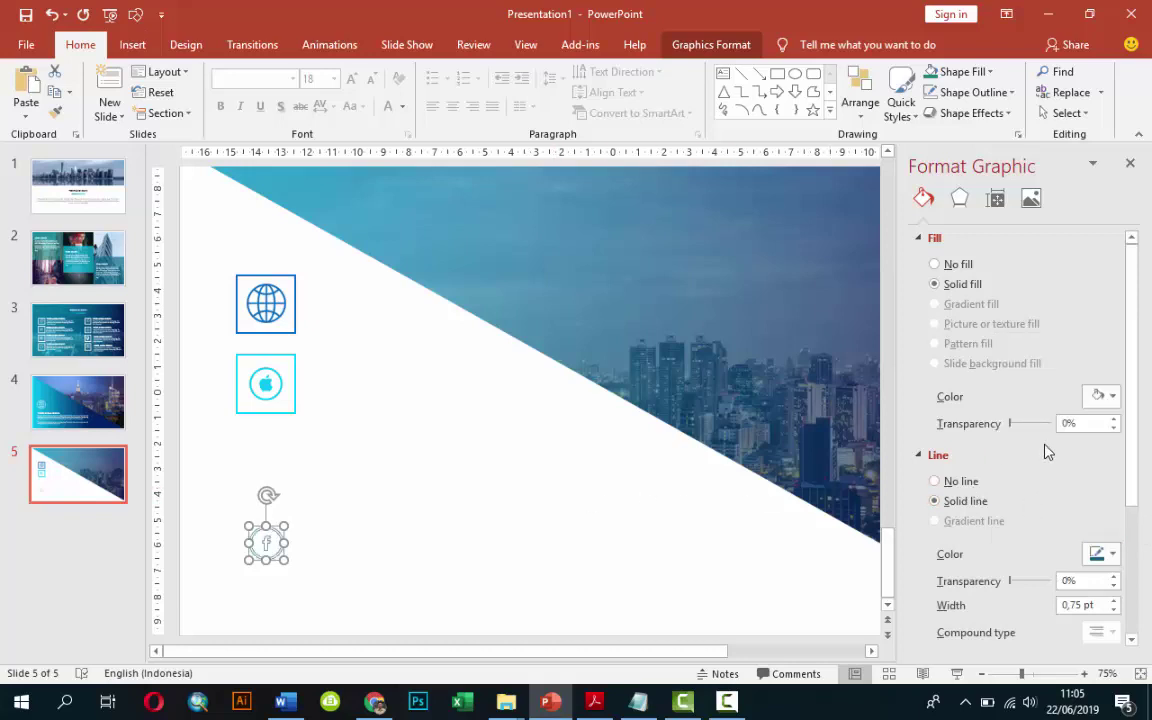
{"action": "left_click", "coordinate": [1104, 396]}
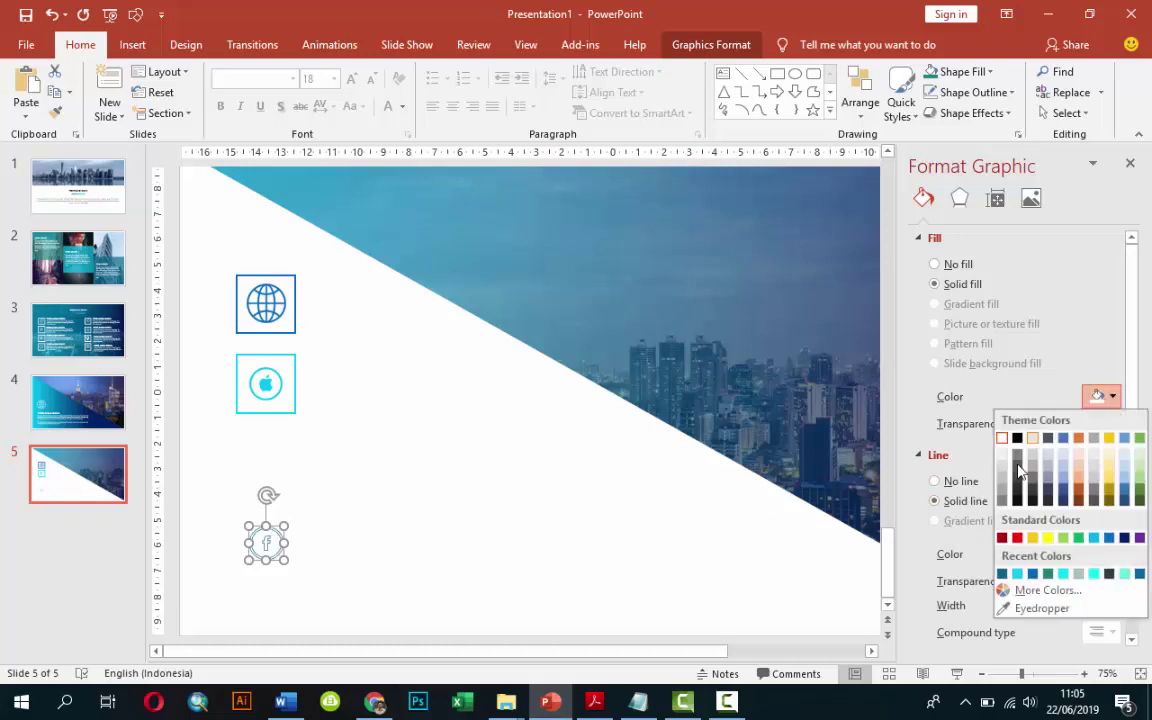
{"action": "left_click", "coordinate": [1001, 574]}
{"action": "left_click", "coordinate": [242, 505]}
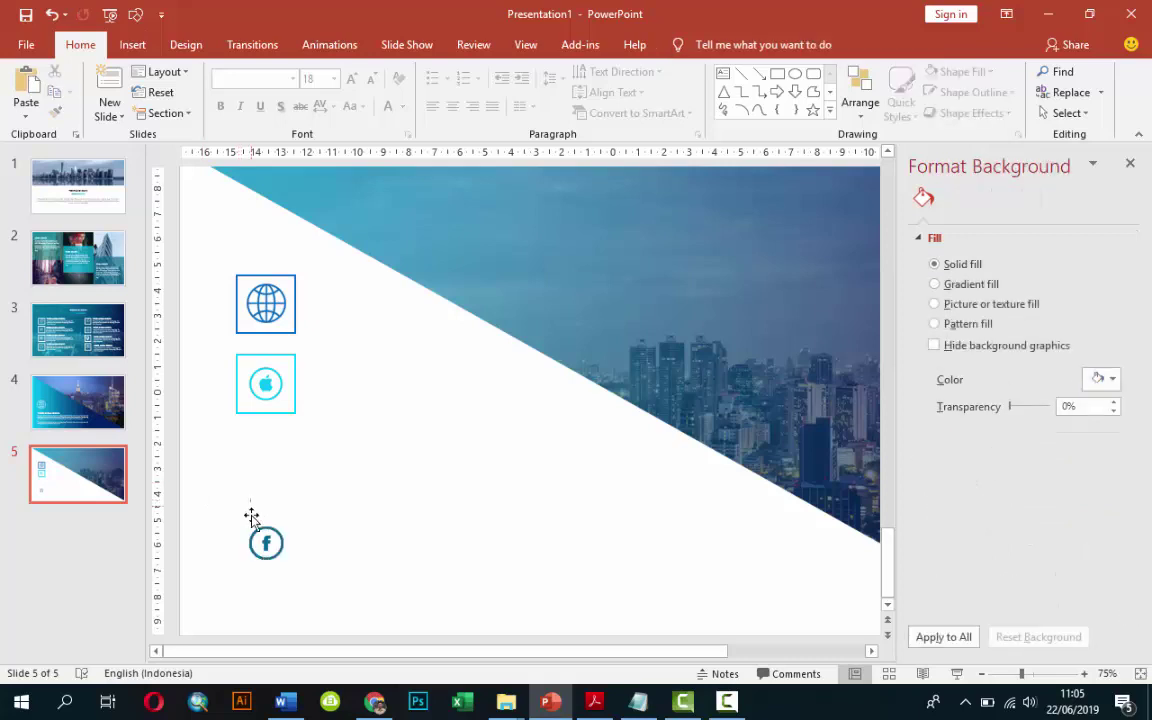
Set the Facebook icon's square frame outline to dark teal.
{"action": "left_click", "coordinate": [251, 517]}
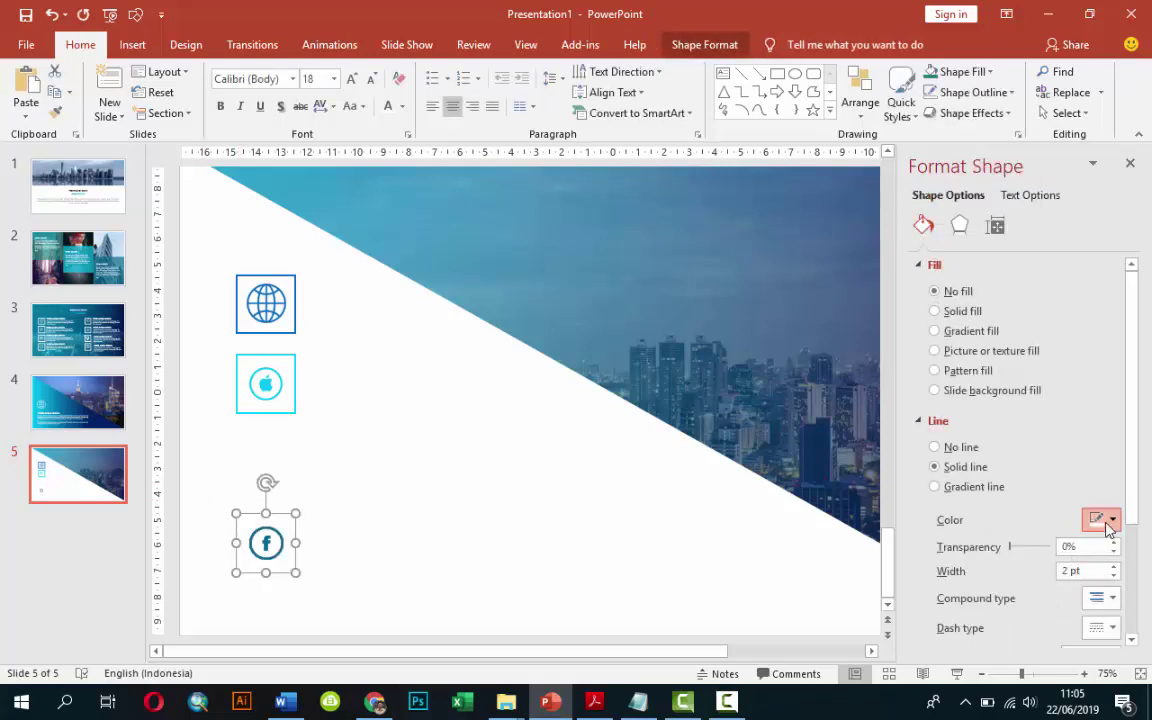
{"action": "left_click", "coordinate": [1100, 519]}
{"action": "left_click", "coordinate": [909, 432]}
{"action": "left_click", "coordinate": [463, 477]}
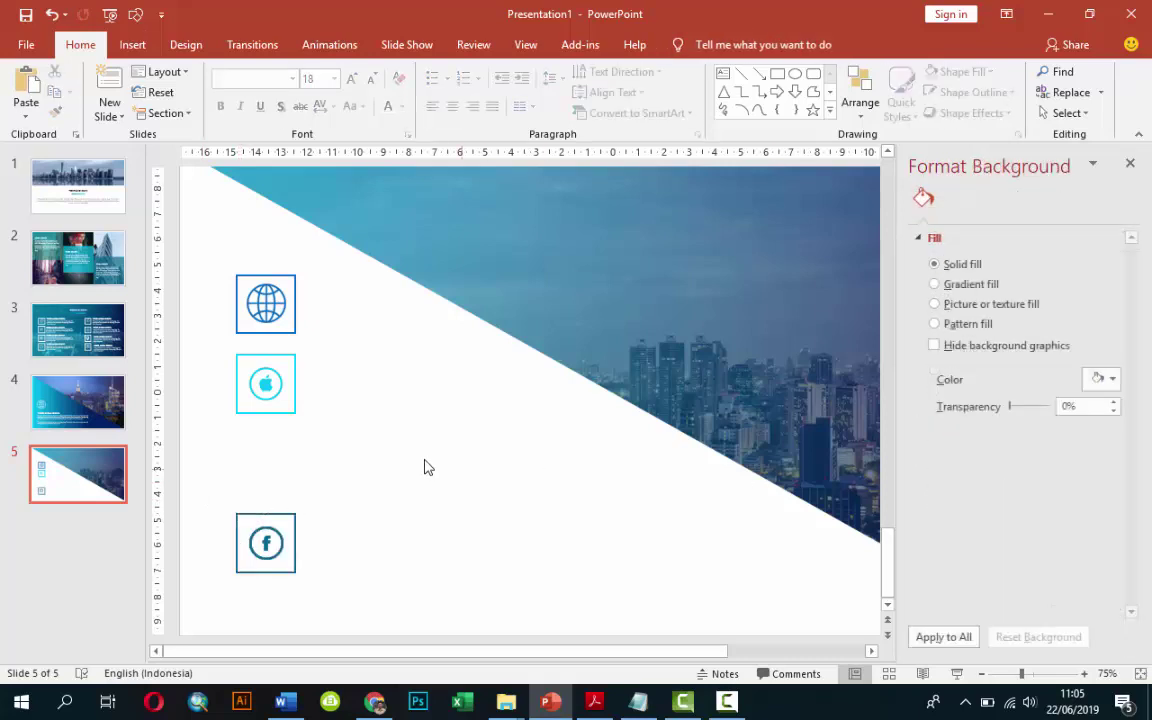
{"action": "scroll", "coordinate": [416, 452], "scroll_direction": "down", "scroll_amount": 2, "text": "ctrl"}
Move the apple and globe icons down into line with the Facebook icon.
{"action": "mouse_move", "coordinate": [200, 444]}
{"action": "left_mouse_down"}
{"action": "mouse_move", "coordinate": [298, 375]}
{"action": "mouse_move", "coordinate": [265, 445]}
{"action": "left_mouse_up"}
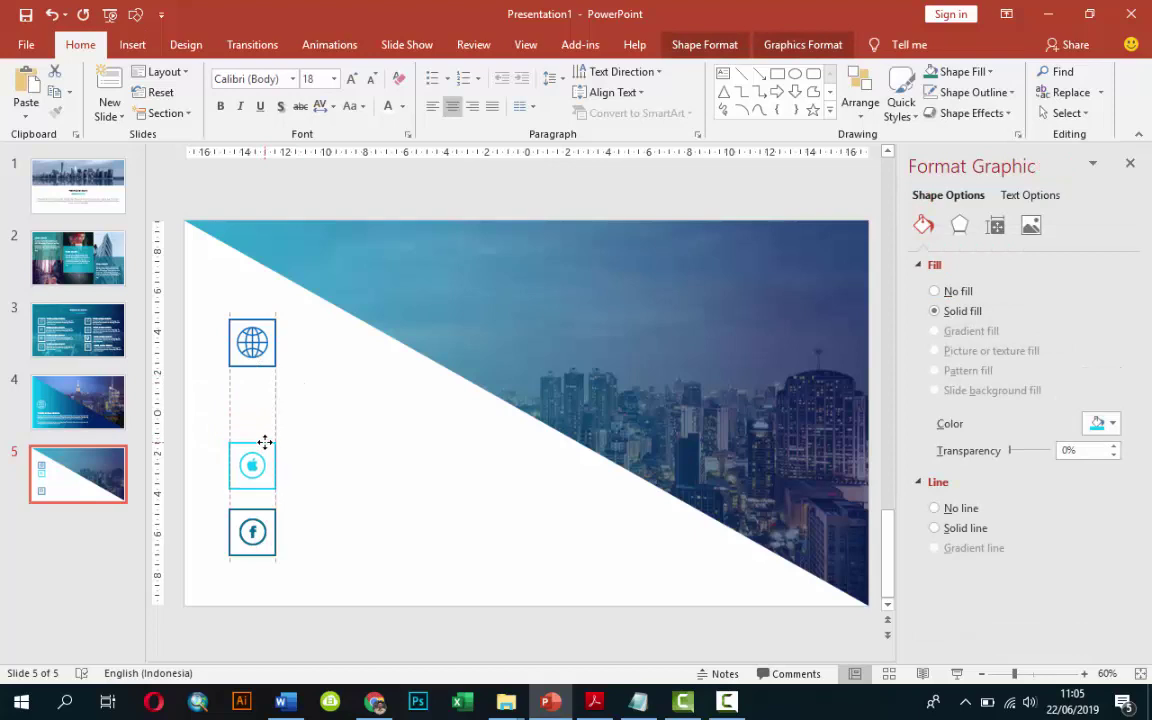
{"action": "left_click", "coordinate": [224, 309]}
{"action": "left_click_drag", "start_coordinate": [205, 301], "coordinate": [307, 387]}
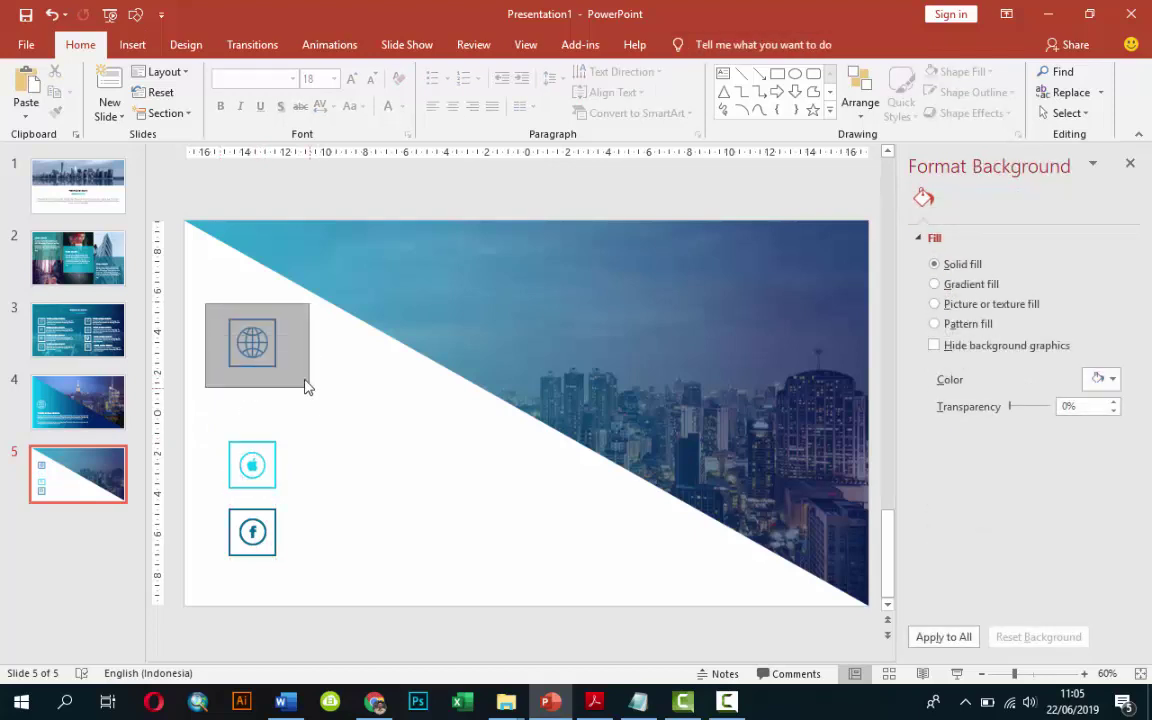
{"action": "mouse_move", "coordinate": [261, 320]}
{"action": "left_mouse_down"}
{"action": "mouse_move", "coordinate": [275, 366]}
{"action": "mouse_move", "coordinate": [262, 370]}
{"action": "left_mouse_up"}
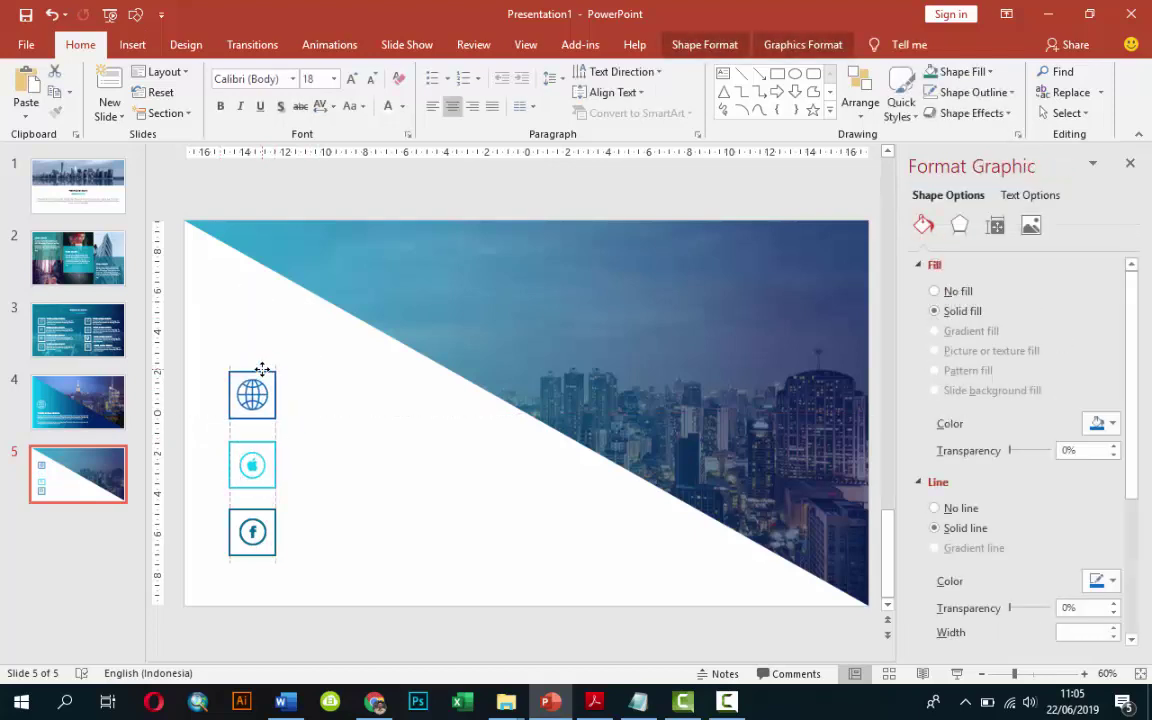
{"action": "left_click", "coordinate": [328, 391]}
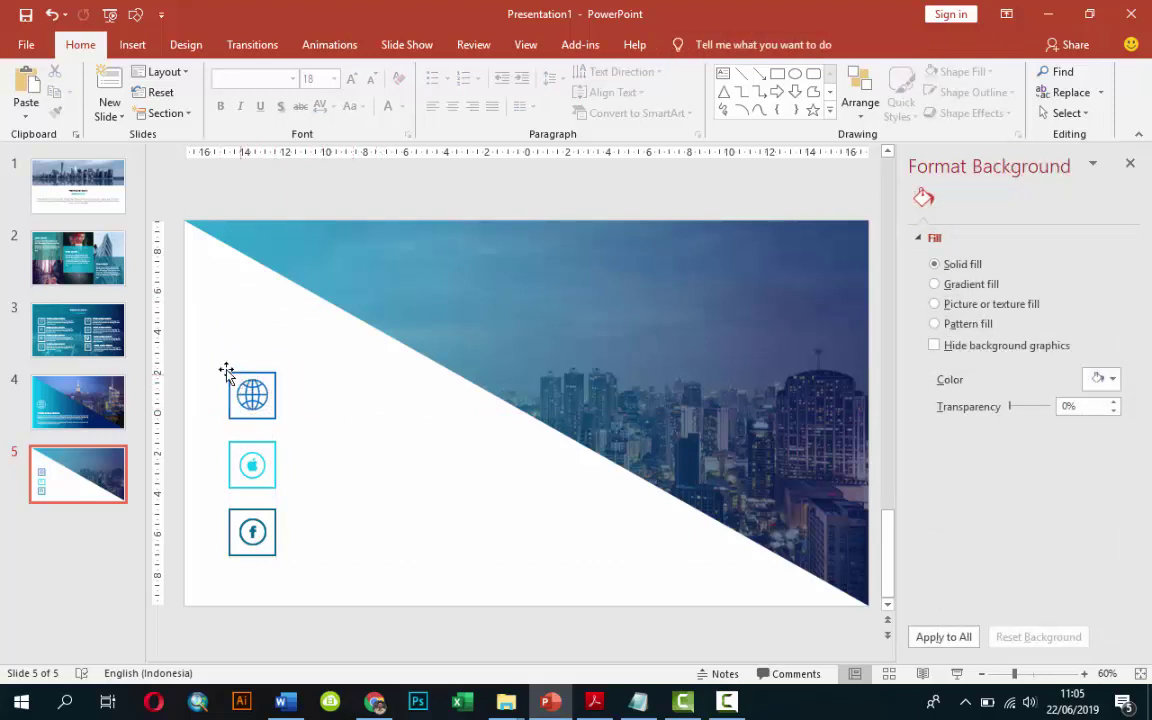
Shift all three framed icons together slightly left and down.
{"action": "left_click_drag", "start_coordinate": [201, 333], "coordinate": [319, 590]}
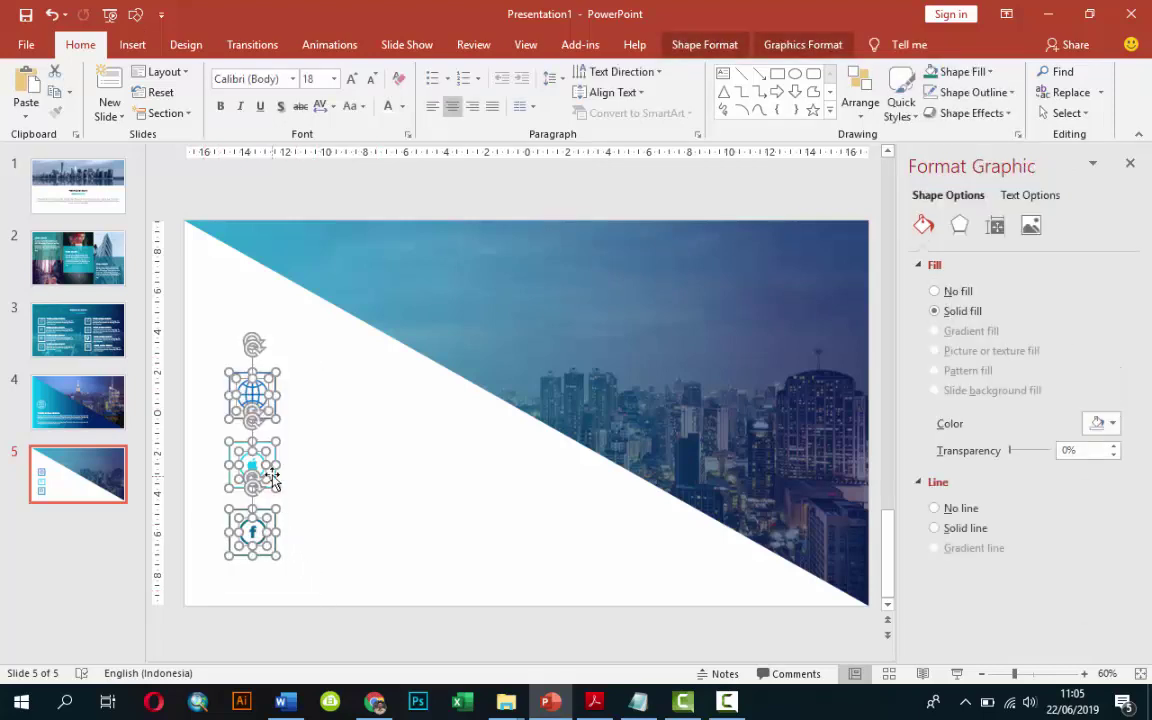
{"action": "left_click_drag", "start_coordinate": [272, 481], "coordinate": [258, 500]}
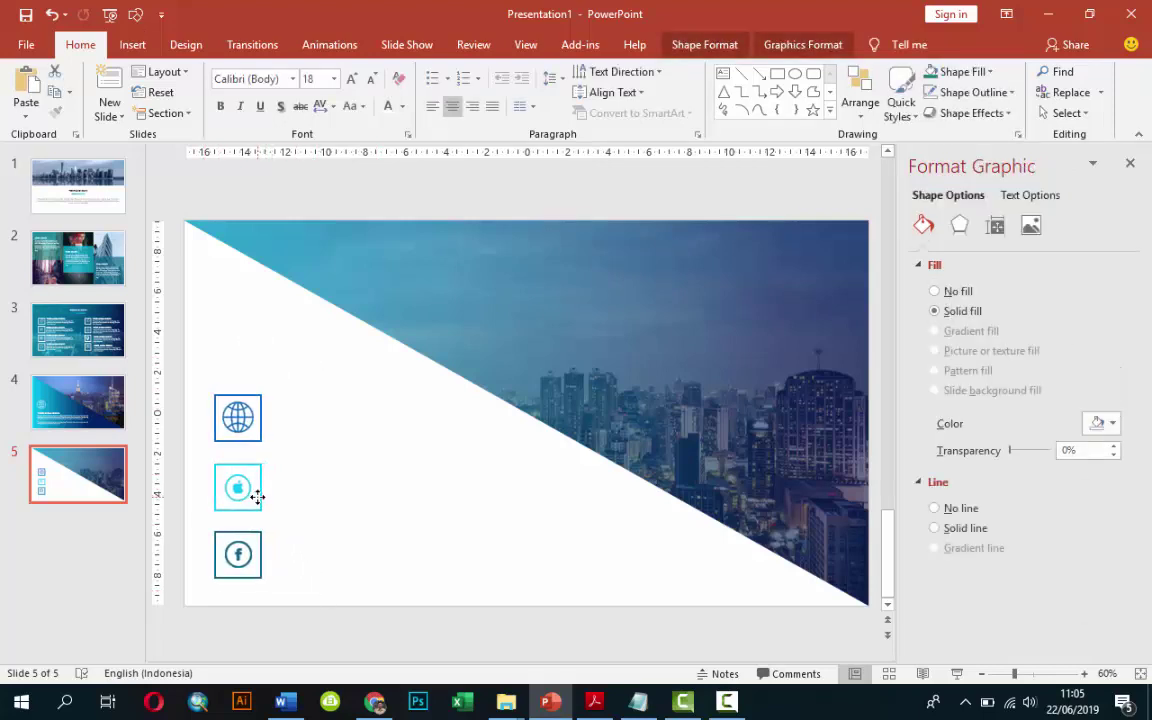
{"action": "left_click", "coordinate": [395, 508]}
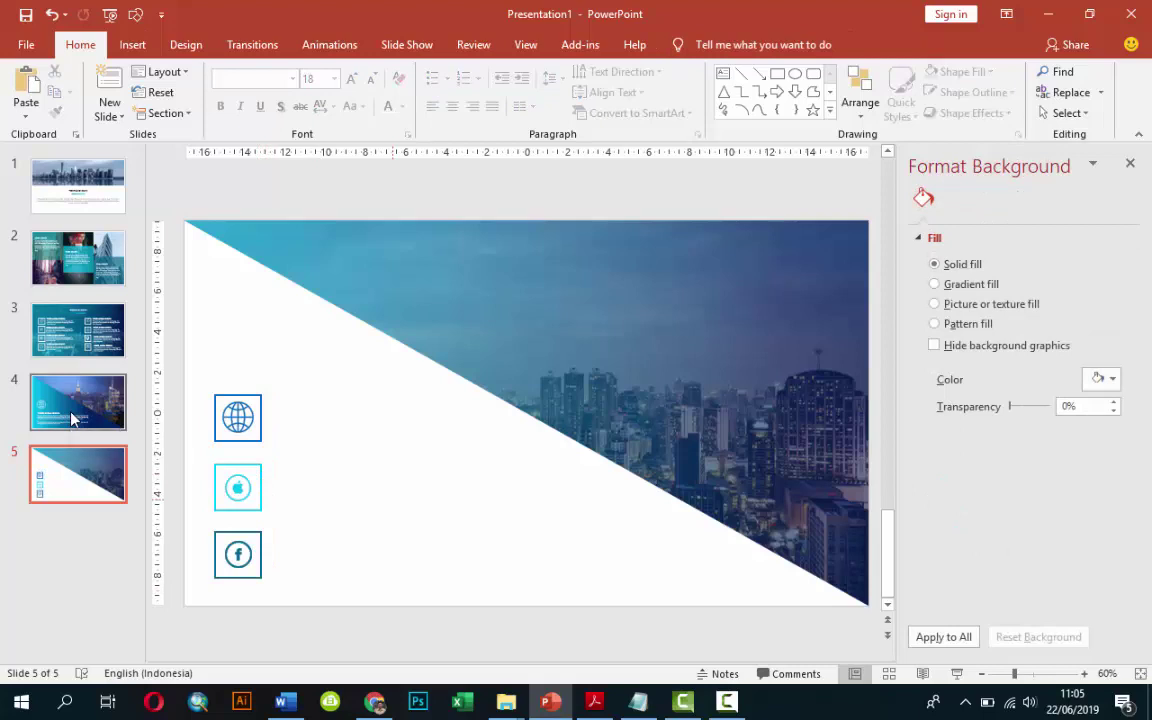
{"action": "left_click", "coordinate": [70, 385]}
Copy the 'TEKS ANDA DISINI' heading and body text from slide 4 onto slide 5.
{"action": "left_click", "coordinate": [318, 496]}
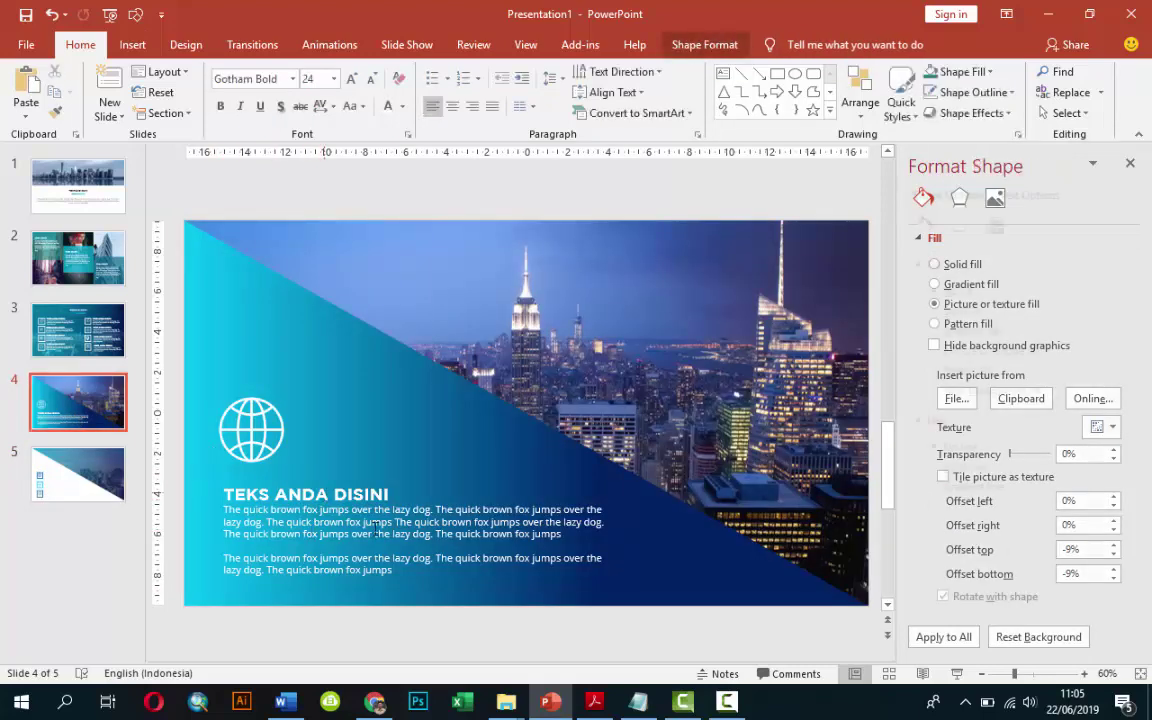
{"action": "left_click", "coordinate": [424, 513], "text": "shift"}
{"action": "left_click", "coordinate": [85, 476]}
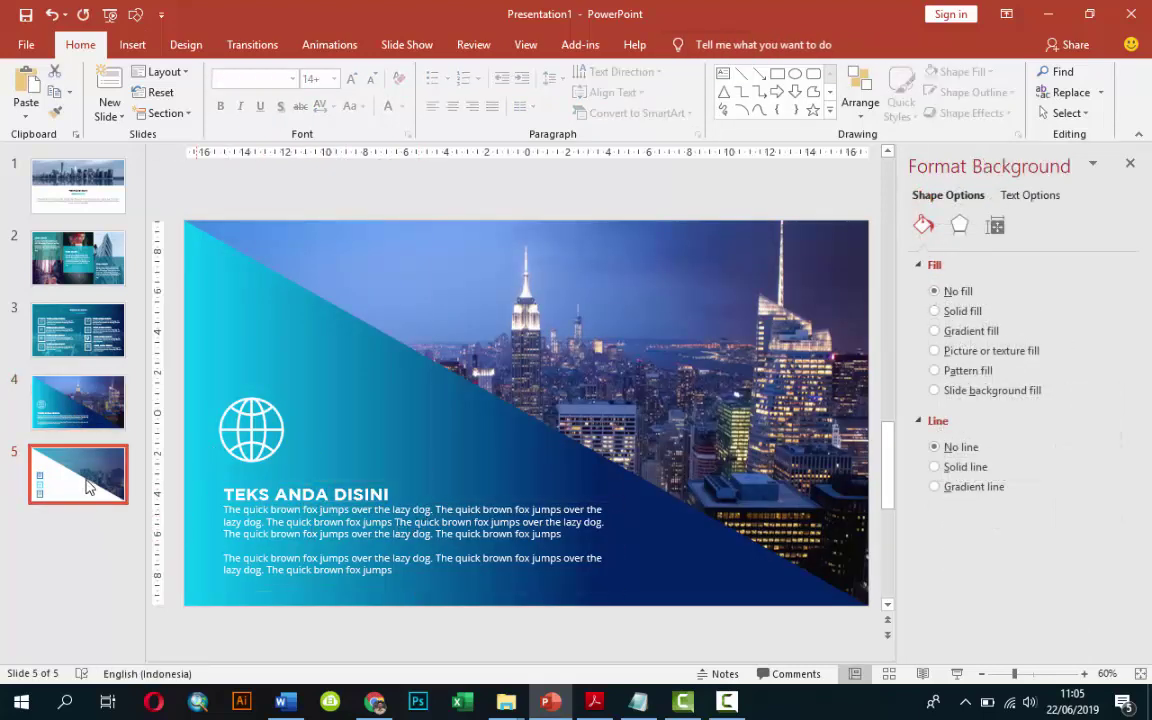
{"action": "key", "text": "ctrl+v"}
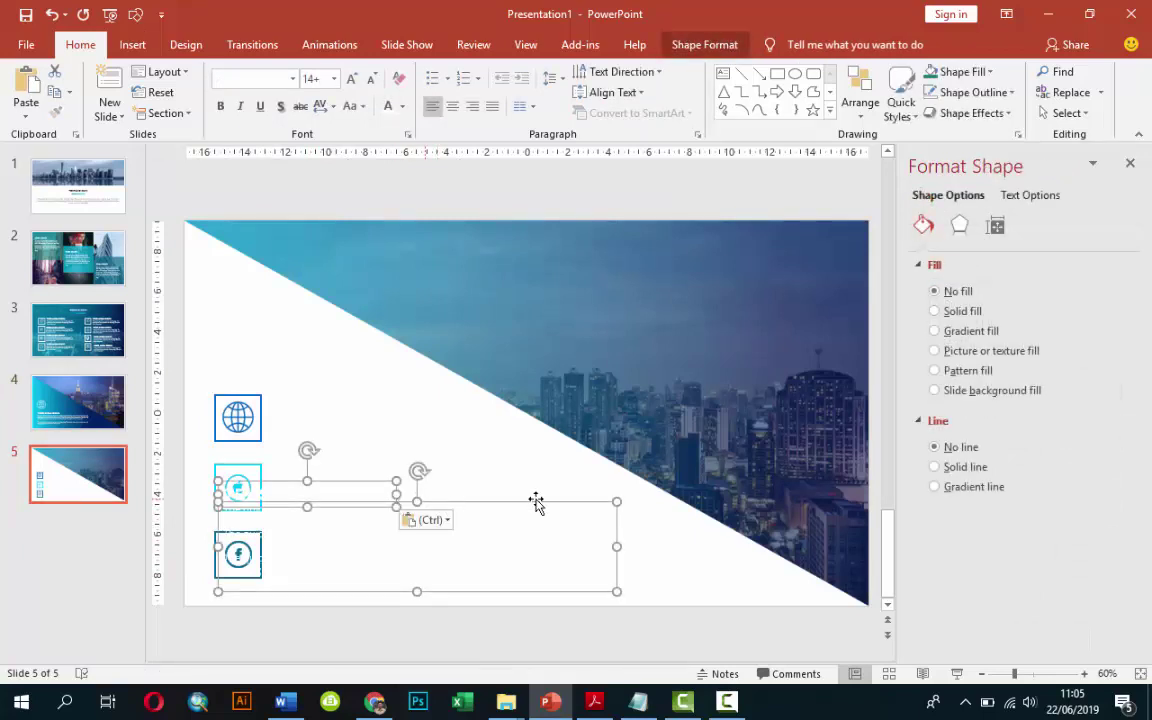
{"action": "left_click", "coordinate": [370, 440]}
Make the heading black at 18 pt.
{"action": "left_click", "coordinate": [355, 485]}
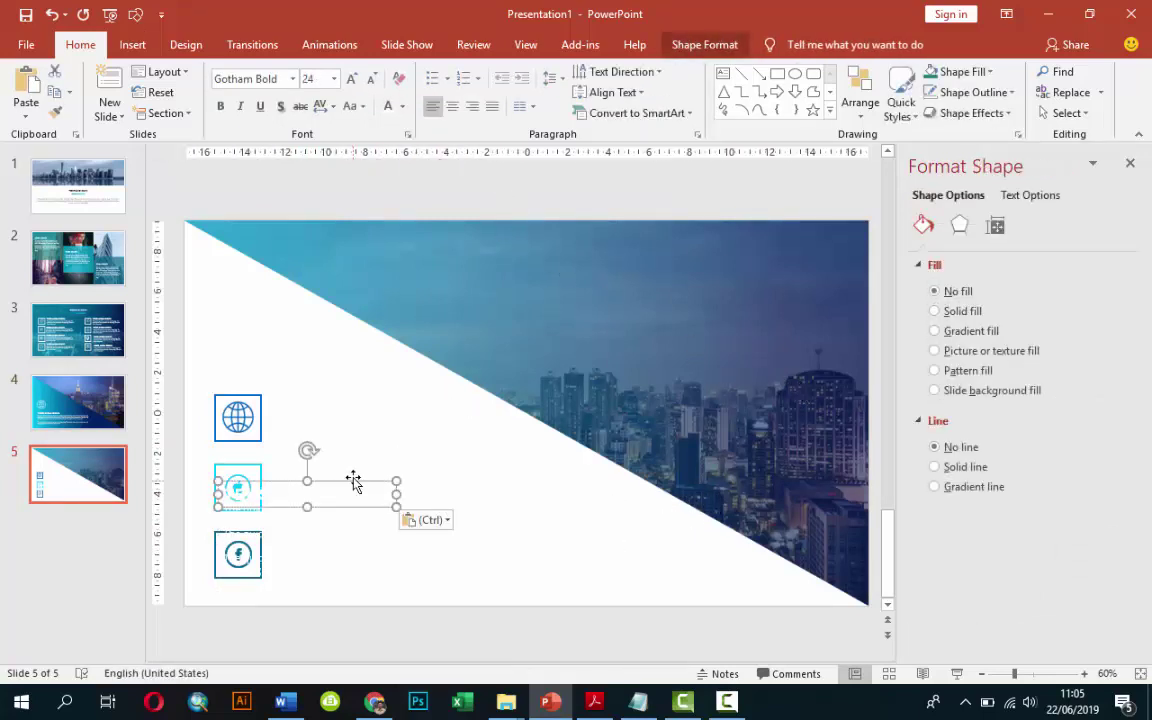
{"action": "left_click", "coordinate": [401, 106]}
{"action": "left_click", "coordinate": [401, 148]}
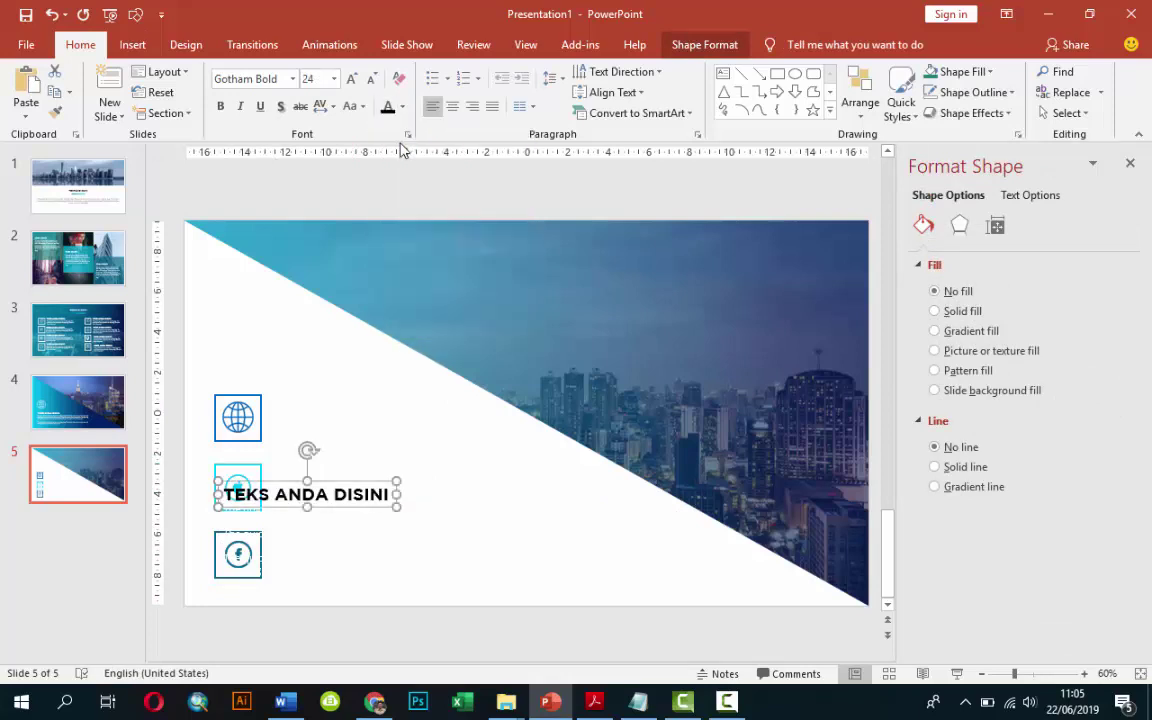
{"action": "left_click", "coordinate": [334, 78]}
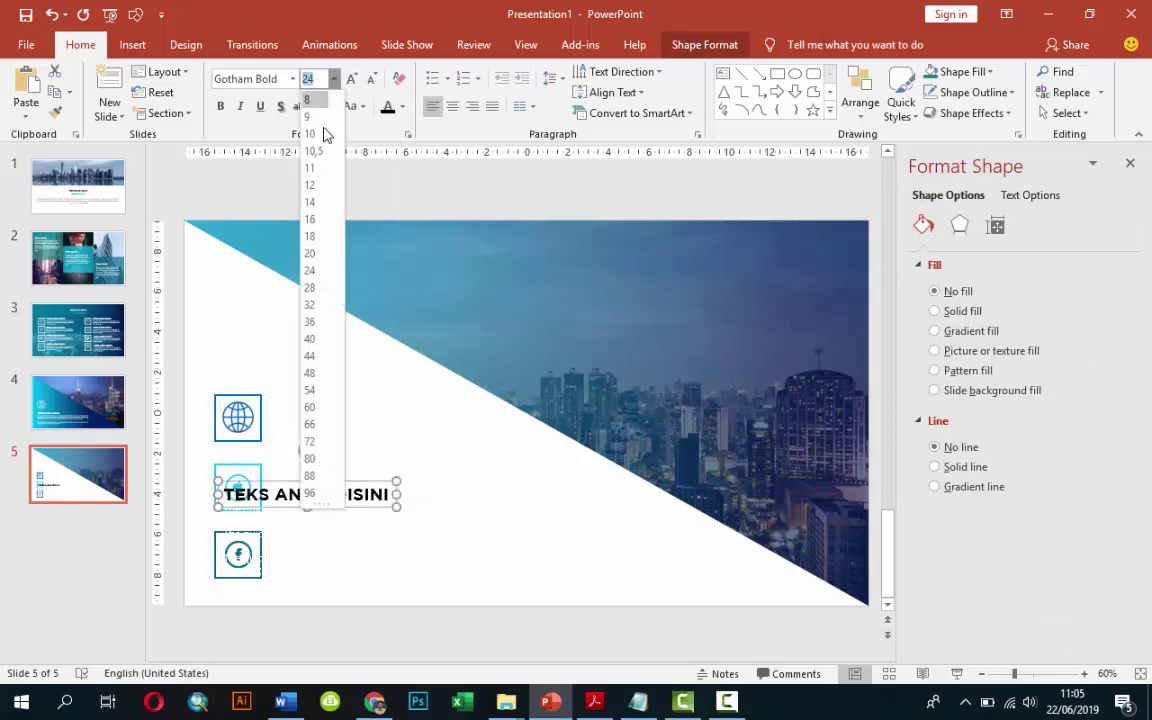
{"action": "left_click", "coordinate": [314, 237]}
Make the body text light gray at 12 pt.
{"action": "left_click", "coordinate": [369, 547]}
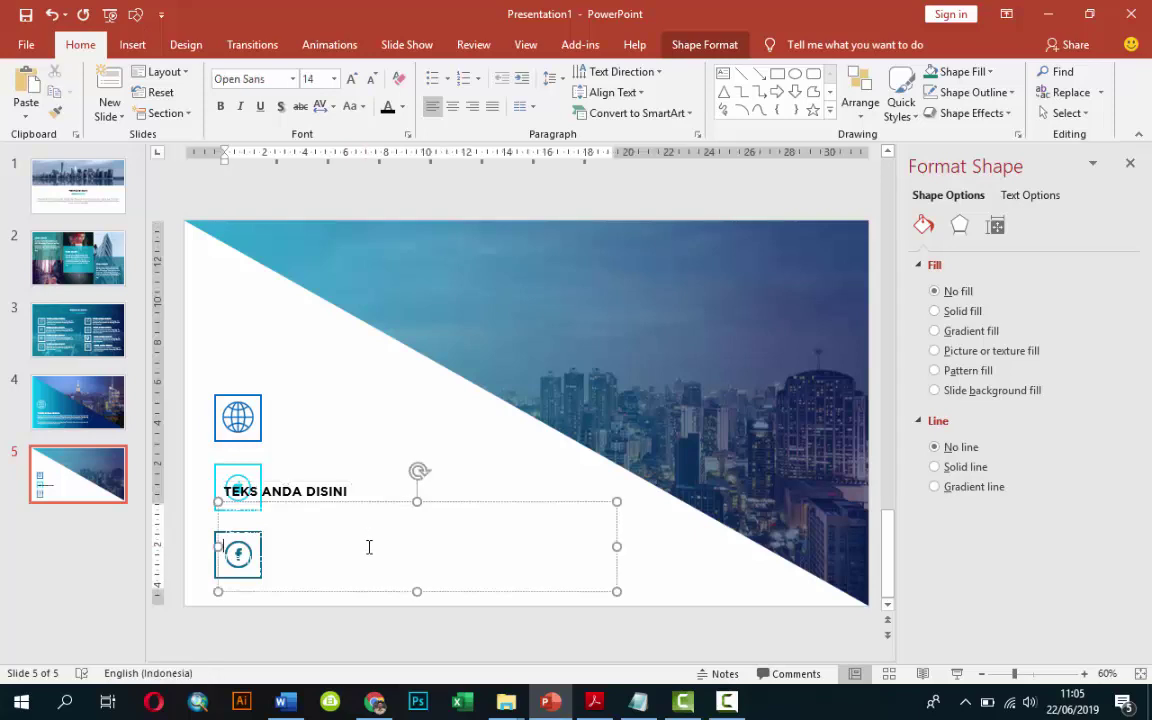
{"action": "left_click", "coordinate": [417, 500]}
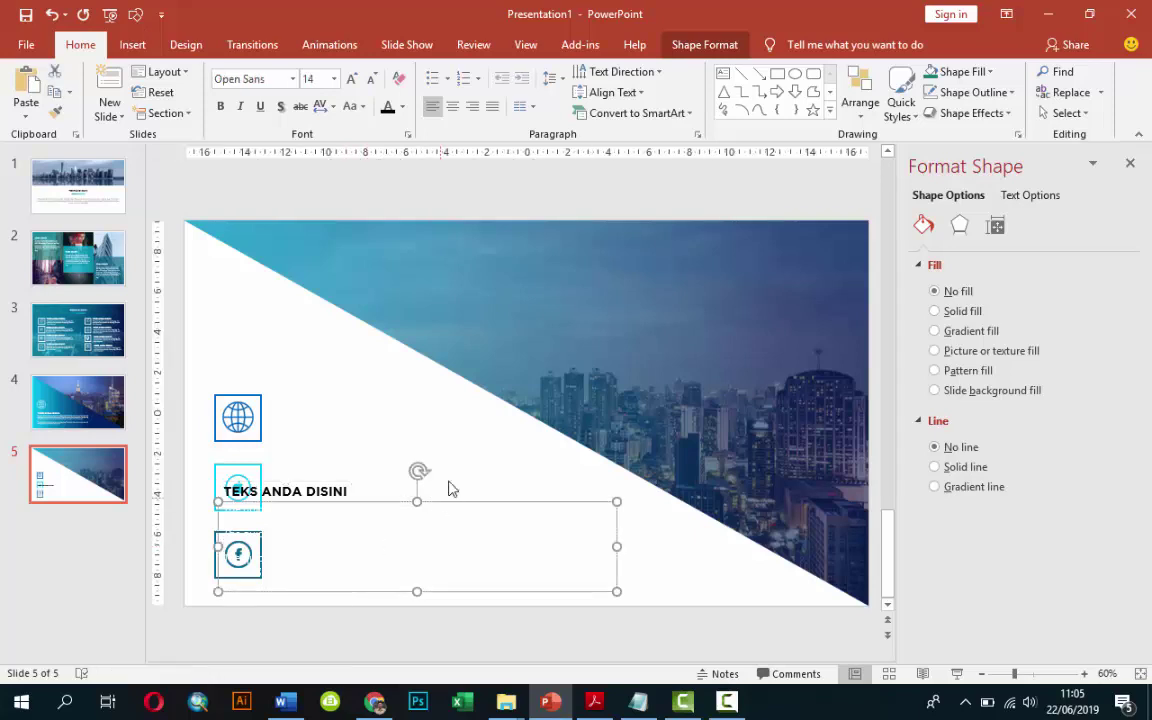
{"action": "left_click", "coordinate": [401, 106]}
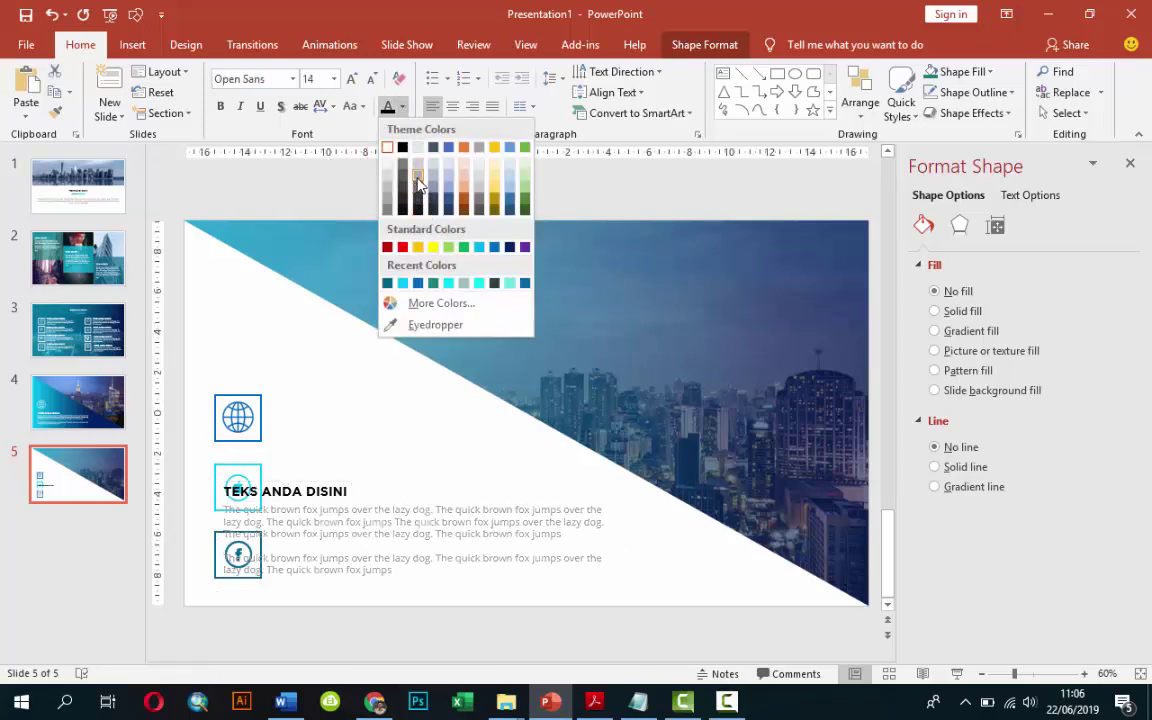
{"action": "left_click", "coordinate": [418, 186]}
{"action": "left_click", "coordinate": [336, 79]}
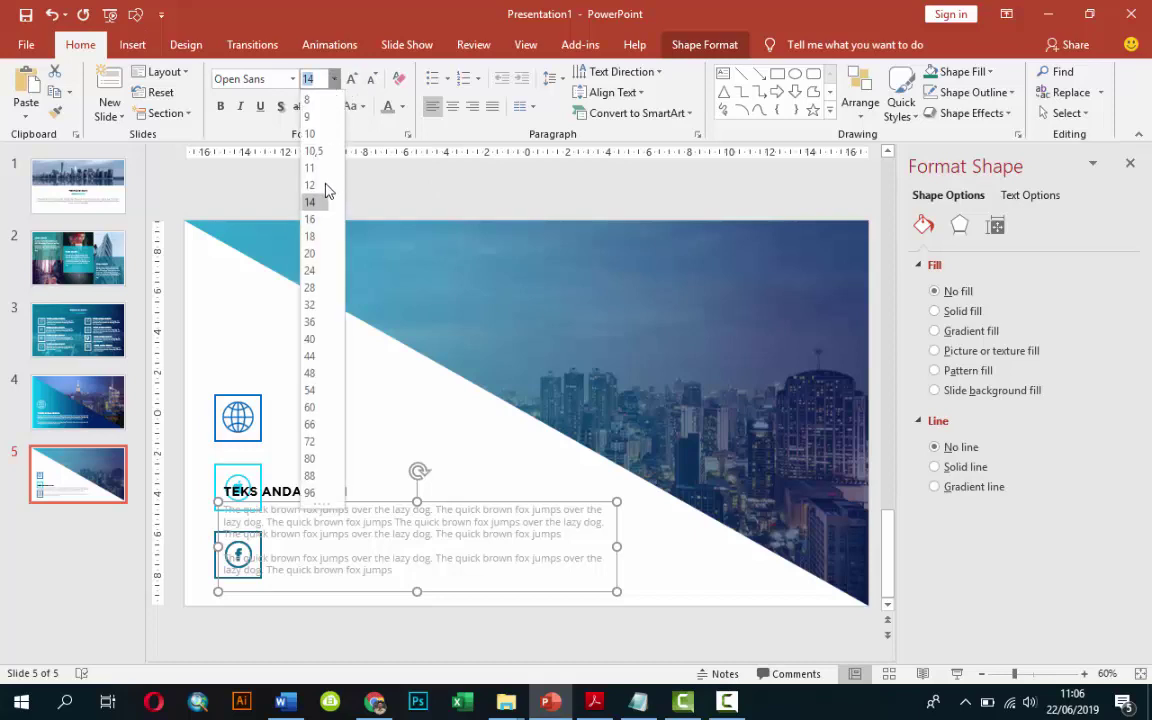
{"action": "left_click", "coordinate": [324, 192]}
Delete the second paragraph and place a narrowed three-line text block beside the globe icon.
{"action": "left_click", "coordinate": [417, 535]}
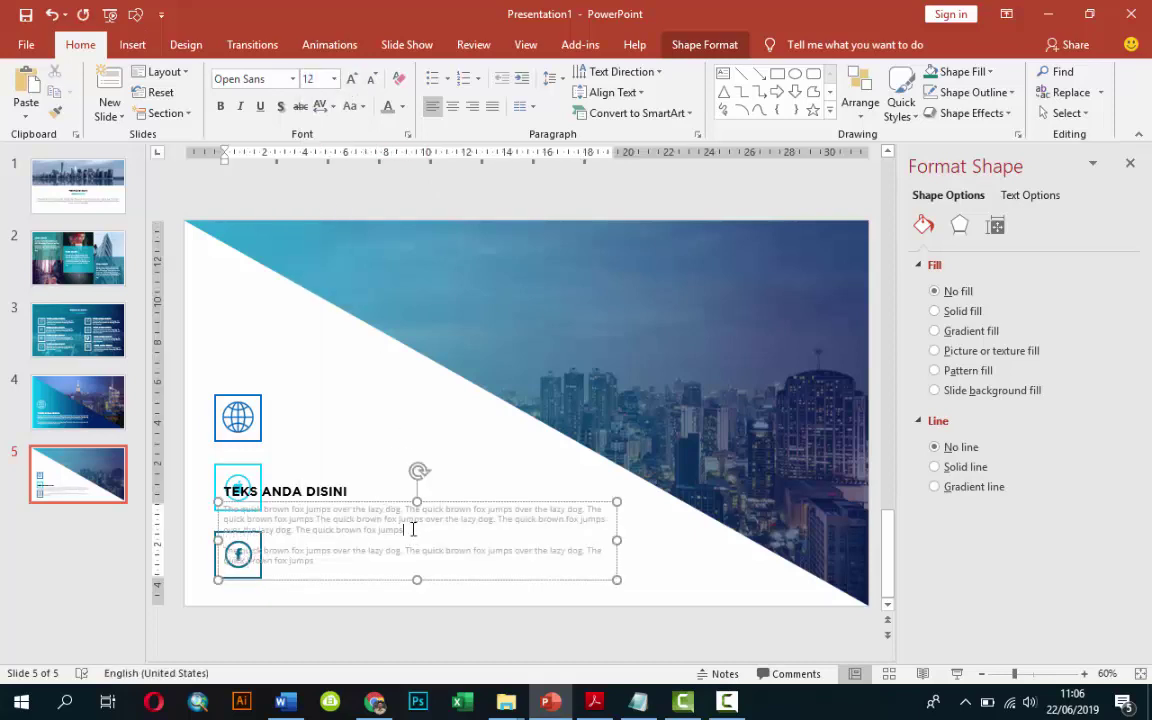
{"action": "left_click_drag", "start_coordinate": [419, 527], "coordinate": [491, 578]}
{"action": "key", "text": "Delete"}
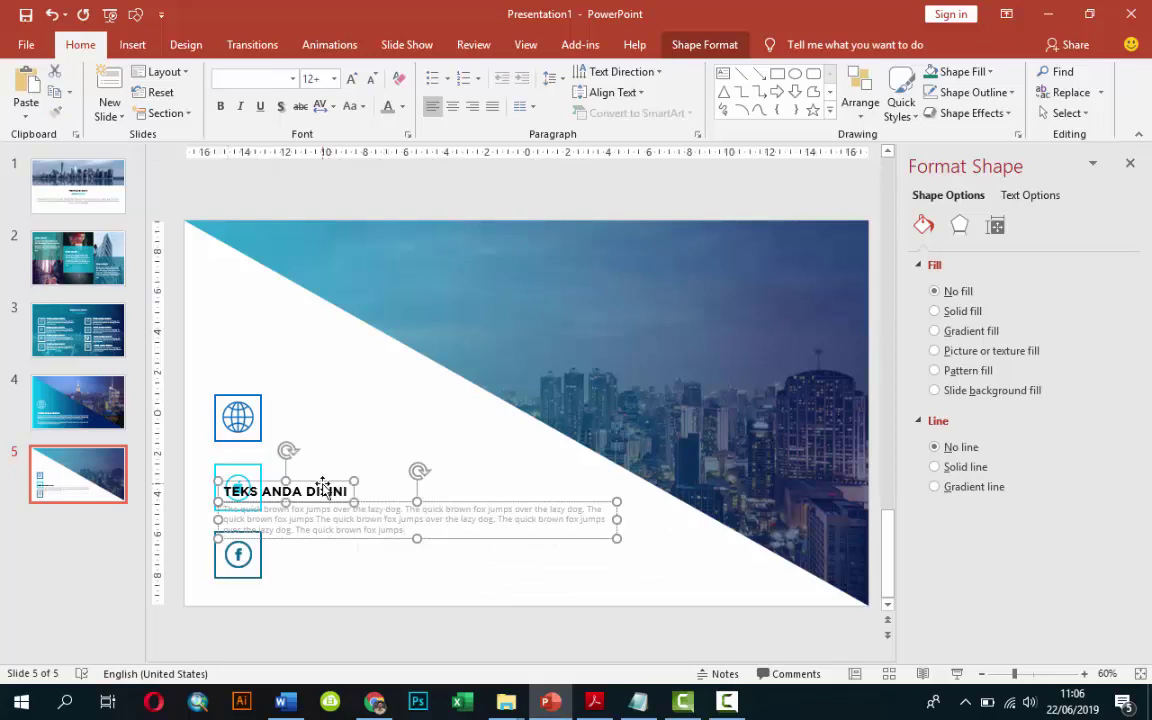
{"action": "left_click_drag", "start_coordinate": [320, 488], "coordinate": [370, 395]}
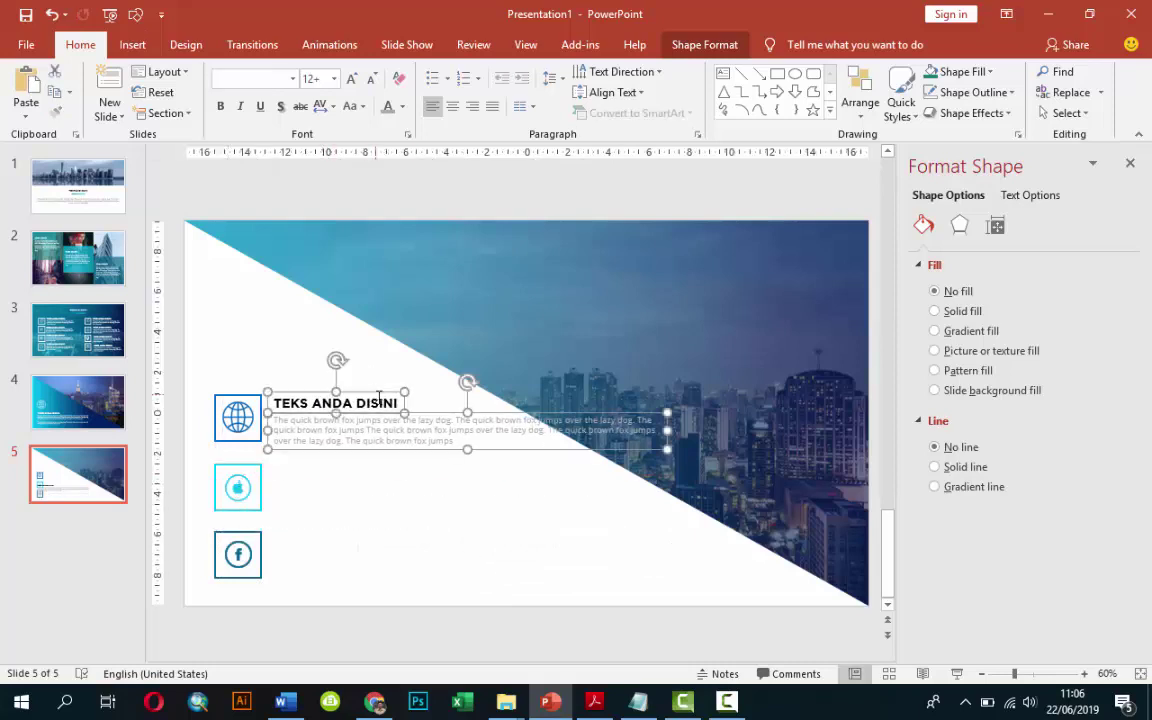
{"action": "left_click", "coordinate": [429, 483]}
{"action": "left_click", "coordinate": [437, 428]}
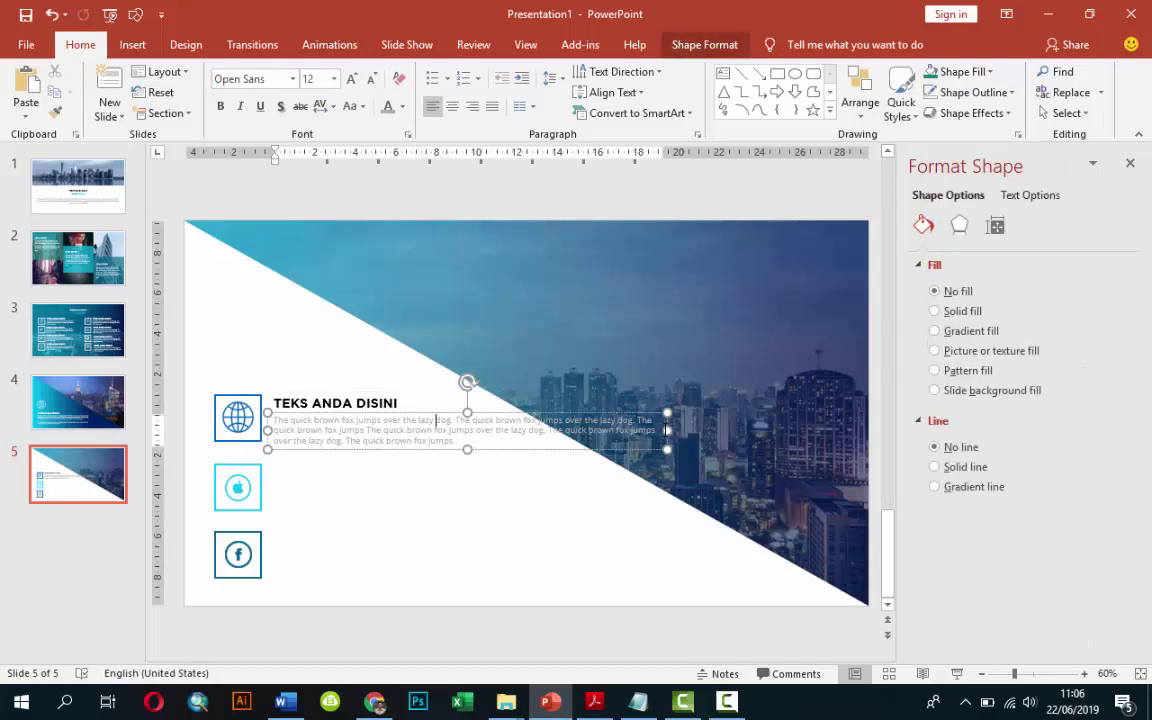
{"action": "mouse_move", "coordinate": [668, 419]}
{"action": "left_mouse_down"}
{"action": "mouse_move", "coordinate": [516, 418]}
{"action": "mouse_move", "coordinate": [506, 462]}
{"action": "left_mouse_up"}
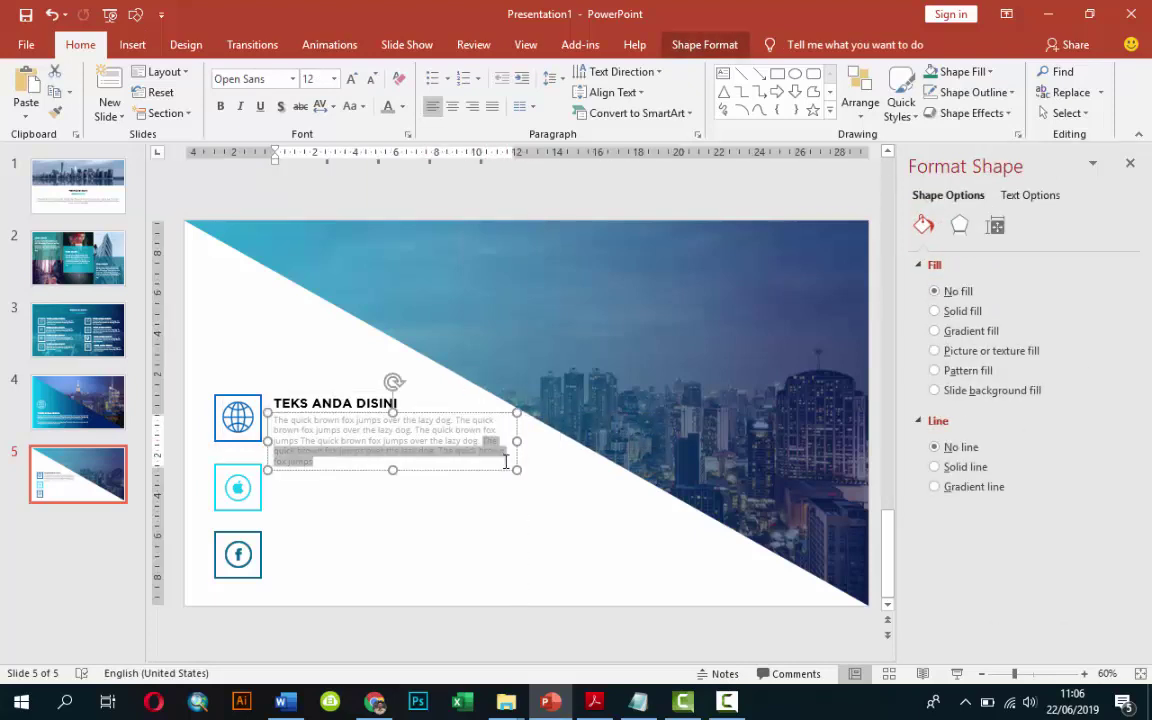
{"action": "key", "text": "Delete"}
{"action": "left_click", "coordinate": [510, 464]}
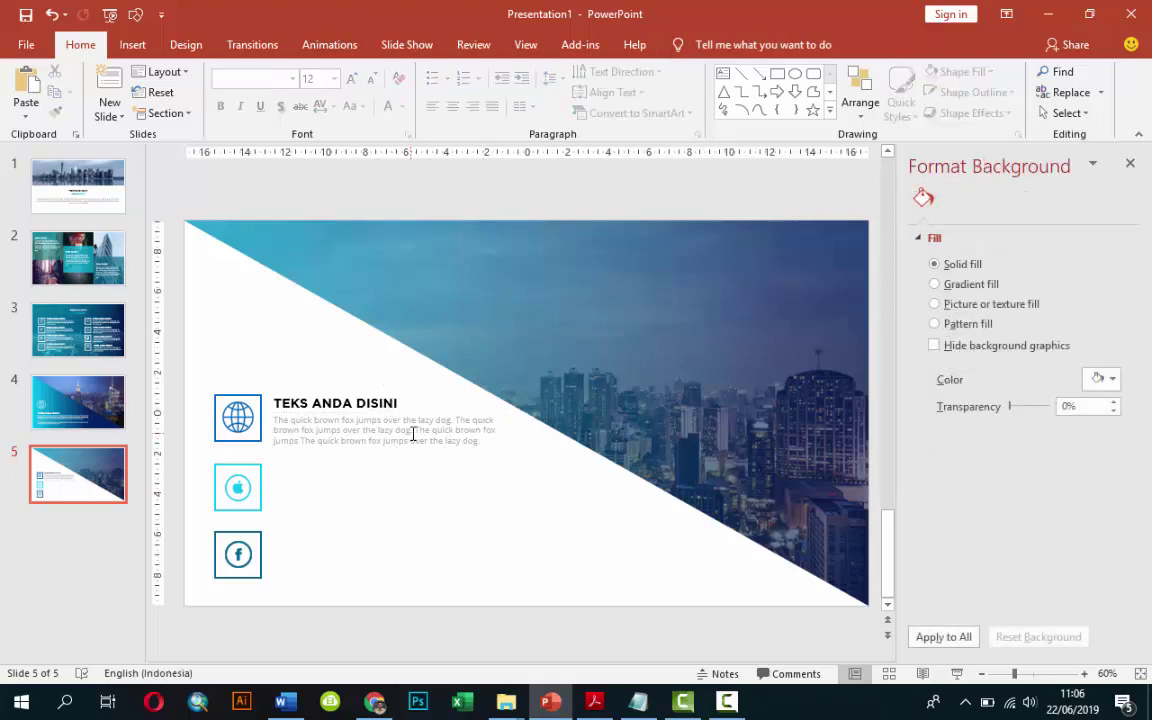
Duplicate the heading and paragraph and place the copy beside the apple icon.
{"action": "scroll", "coordinate": [362, 423], "scroll_direction": "up", "scroll_amount": 1, "text": "ctrl"}
{"action": "scroll", "coordinate": [336, 430], "scroll_direction": "up", "scroll_amount": 1, "text": "ctrl"}
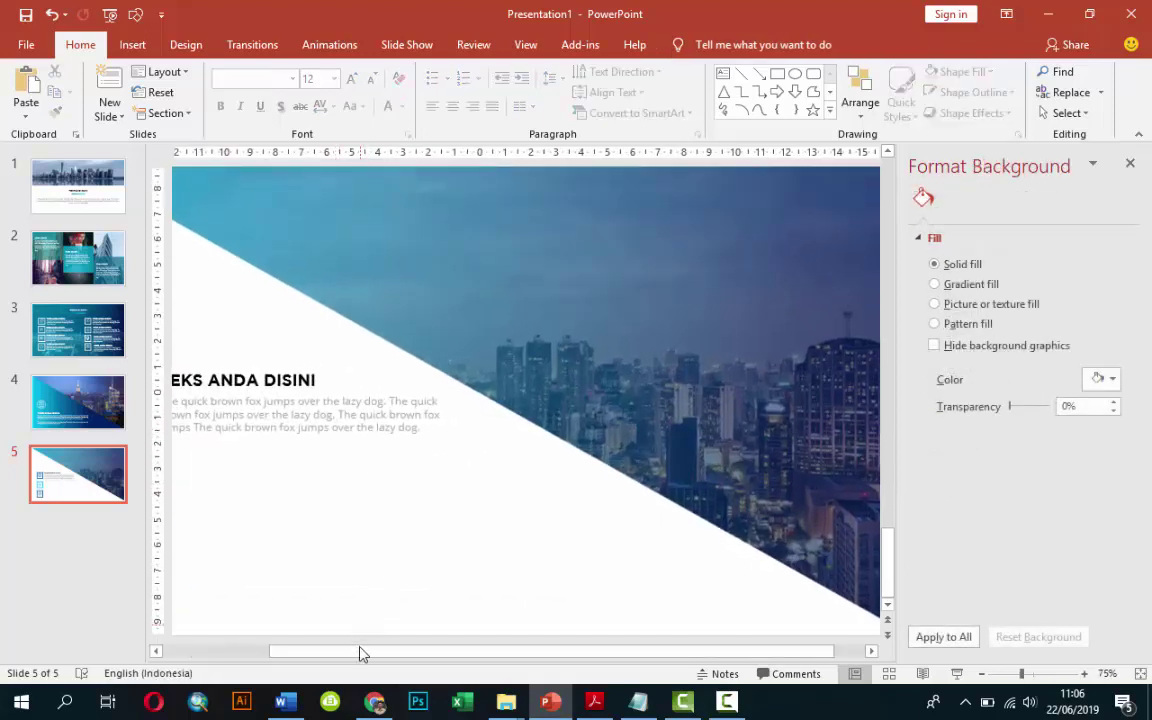
{"action": "left_click_drag", "start_coordinate": [318, 657], "coordinate": [281, 653]}
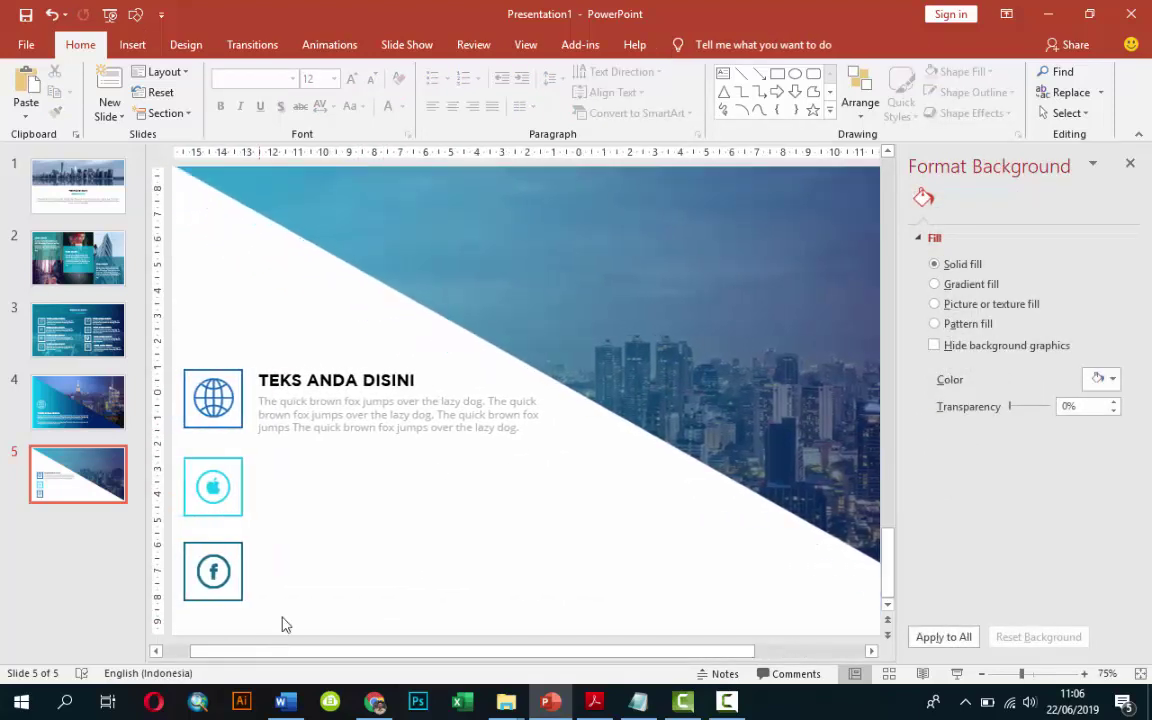
{"action": "left_click", "coordinate": [300, 427]}
{"action": "left_click", "coordinate": [303, 378]}
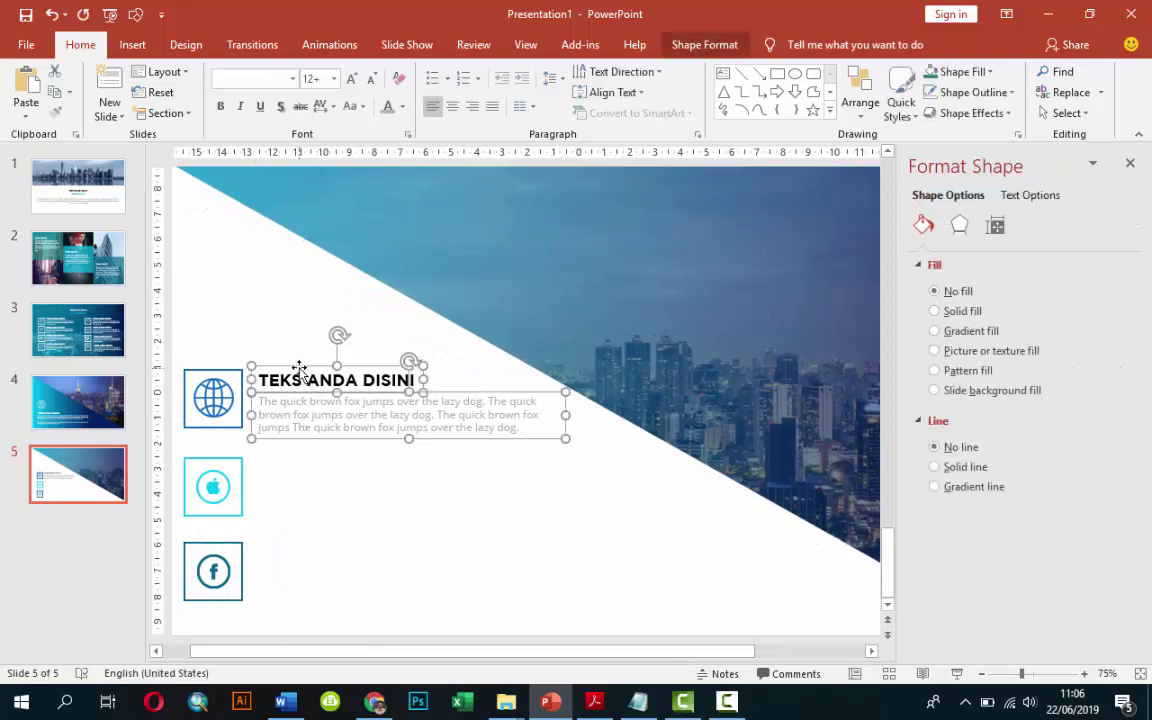
{"action": "key", "text": "ctrl+d"}
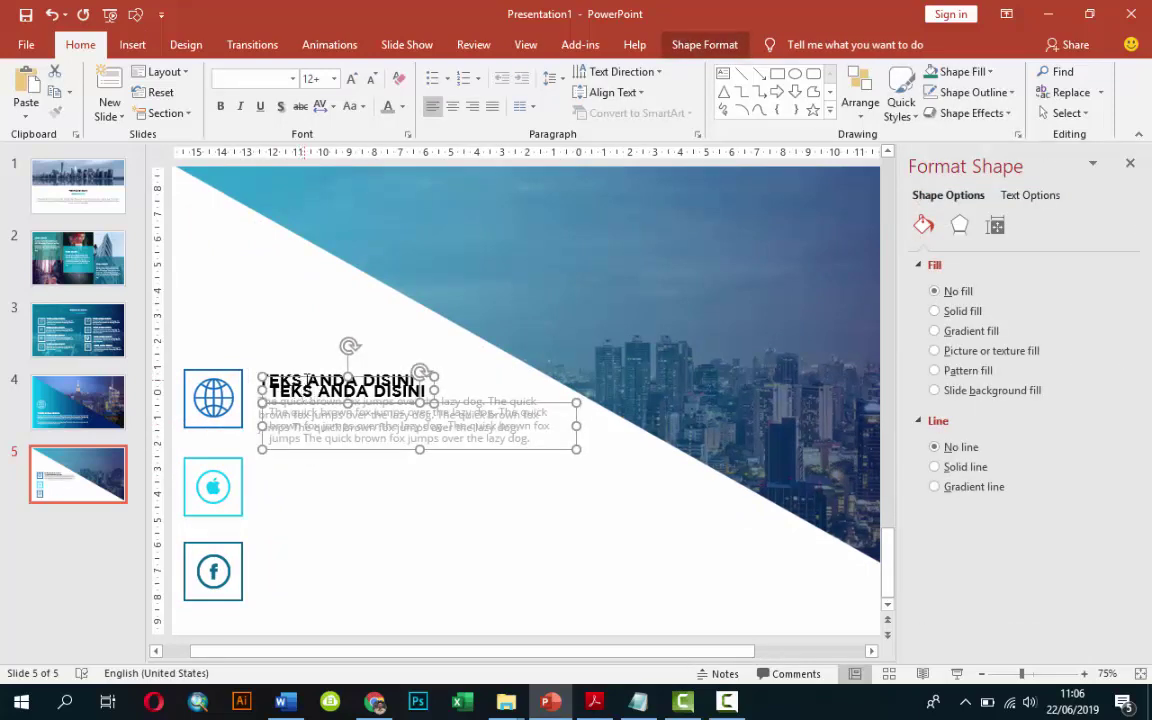
{"action": "left_click_drag", "start_coordinate": [308, 383], "coordinate": [296, 454]}
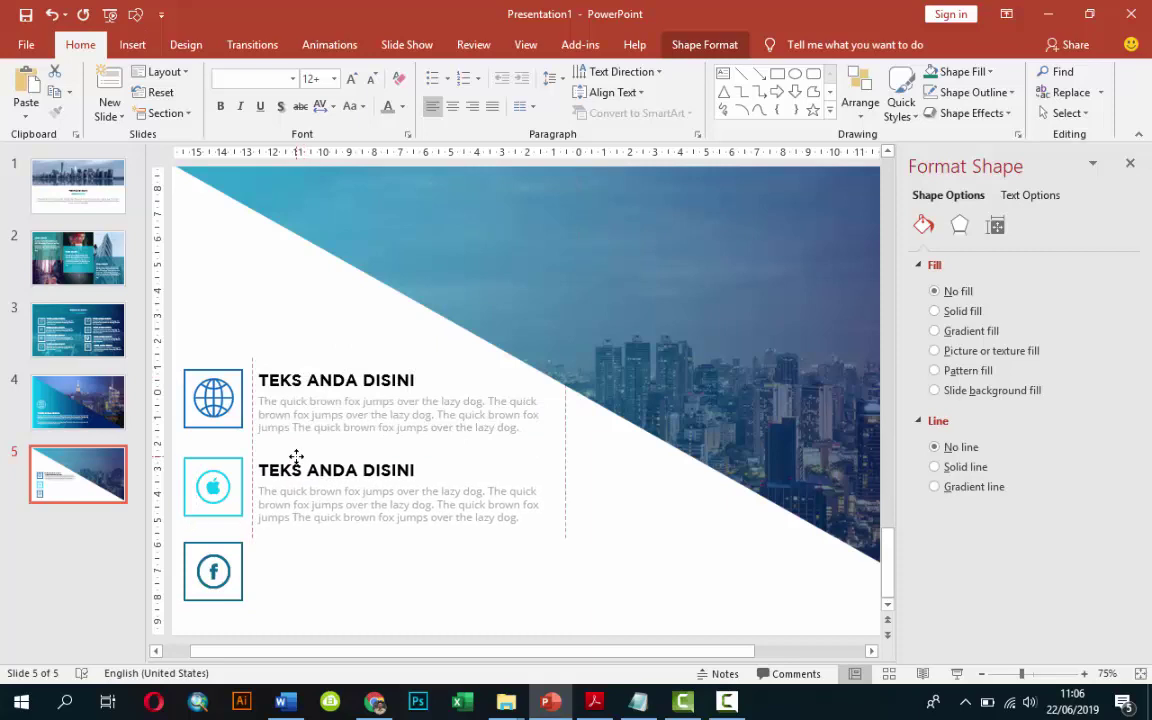
Place another copy beside the Facebook icon and preview slide 5 as a slide show.
{"action": "key", "text": "ctrl+d"}
{"action": "left_click_drag", "start_coordinate": [296, 458], "coordinate": [301, 548]}
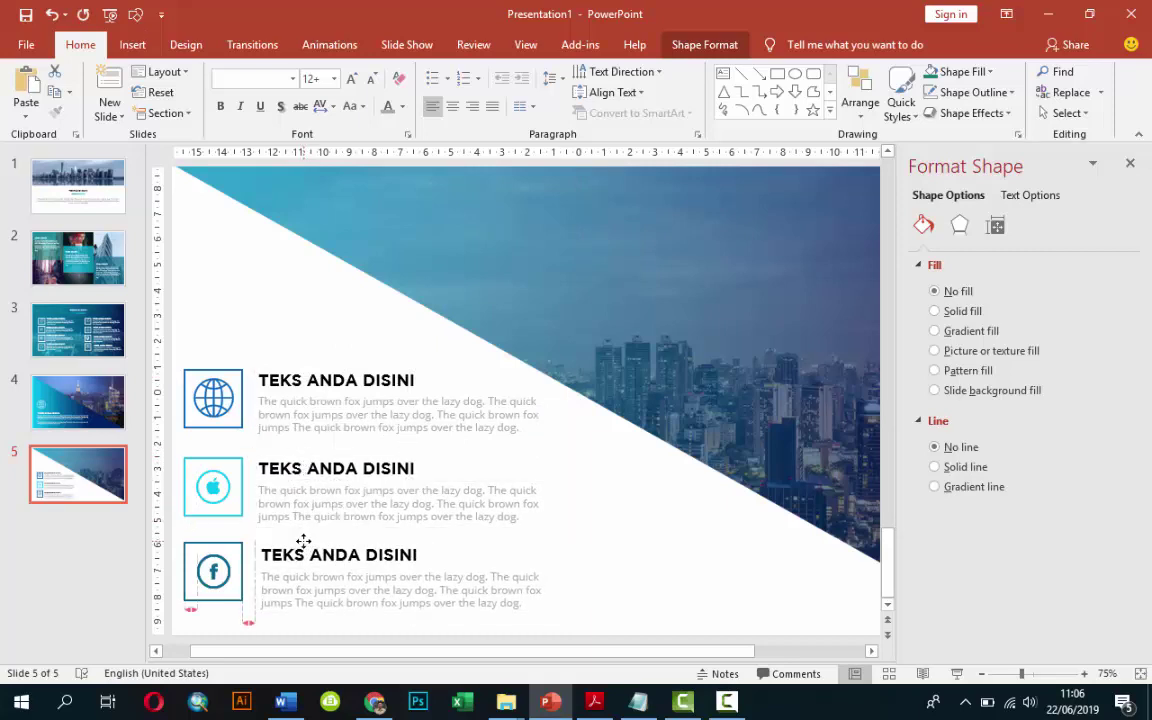
{"action": "left_click_drag", "start_coordinate": [306, 539], "coordinate": [306, 536]}
{"action": "left_click", "coordinate": [676, 550]}
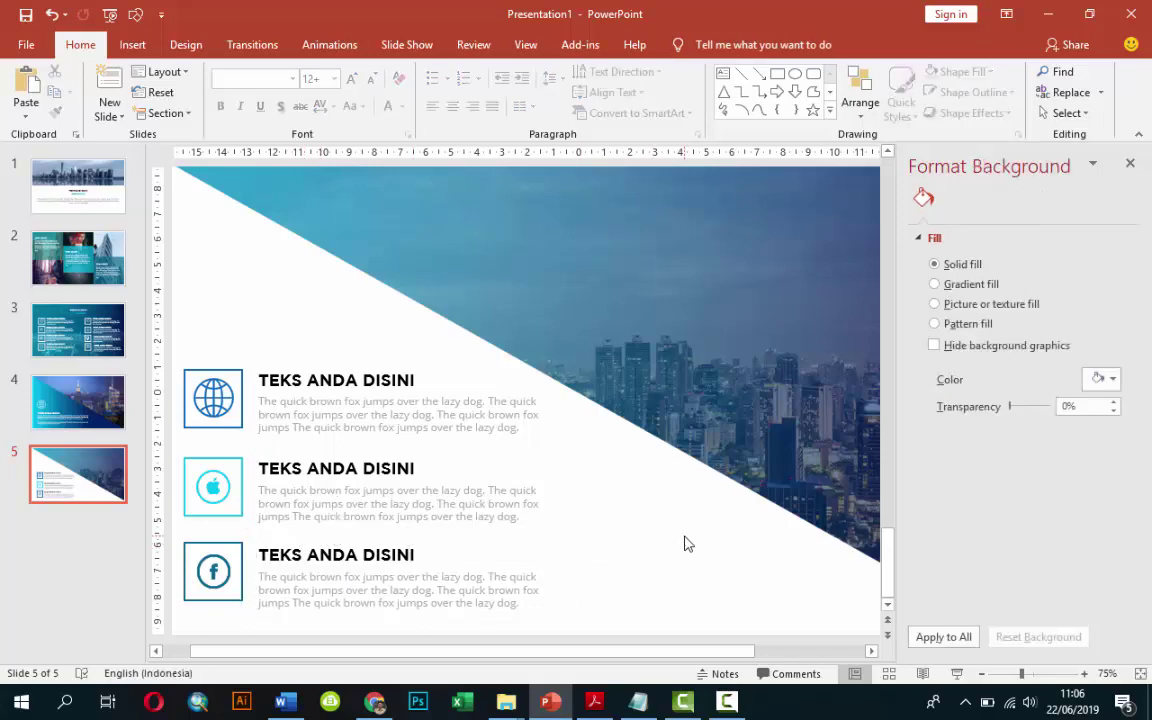
{"action": "scroll", "coordinate": [684, 543], "scroll_direction": "down", "scroll_amount": 3}
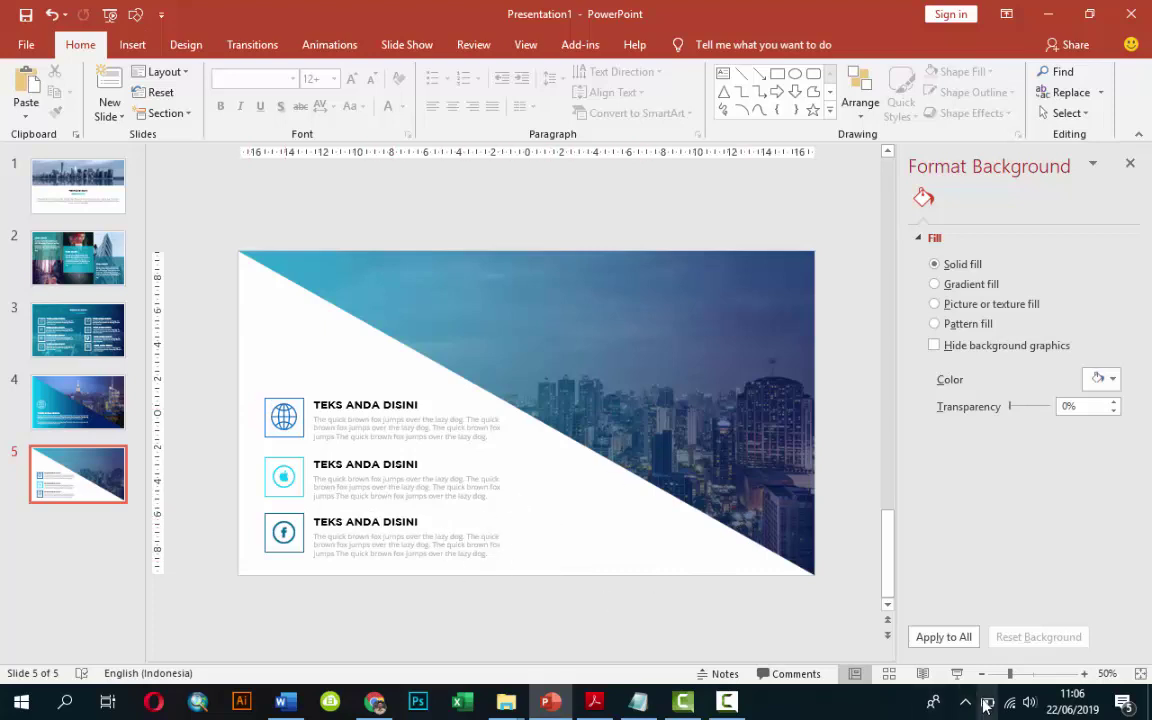
{"action": "left_click", "coordinate": [958, 674]}
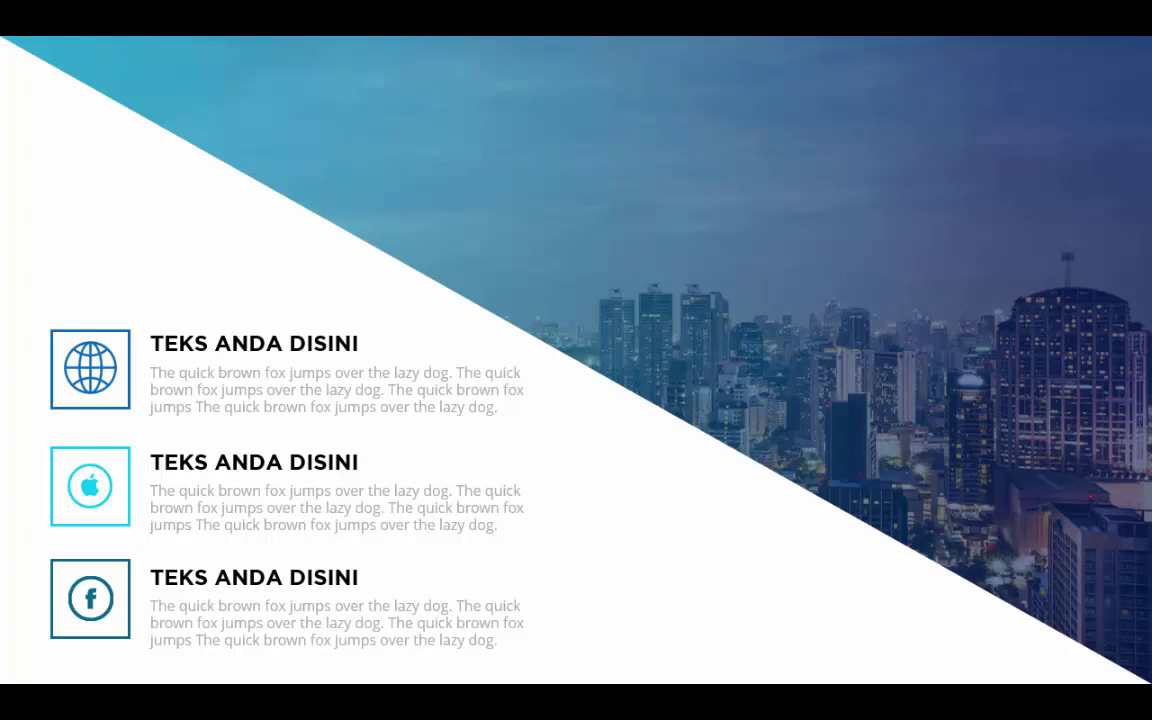
Leave the slide show and add a new slide 6 after slide 5 with both placeholders deleted.
{"action": "key", "text": "Escape"}
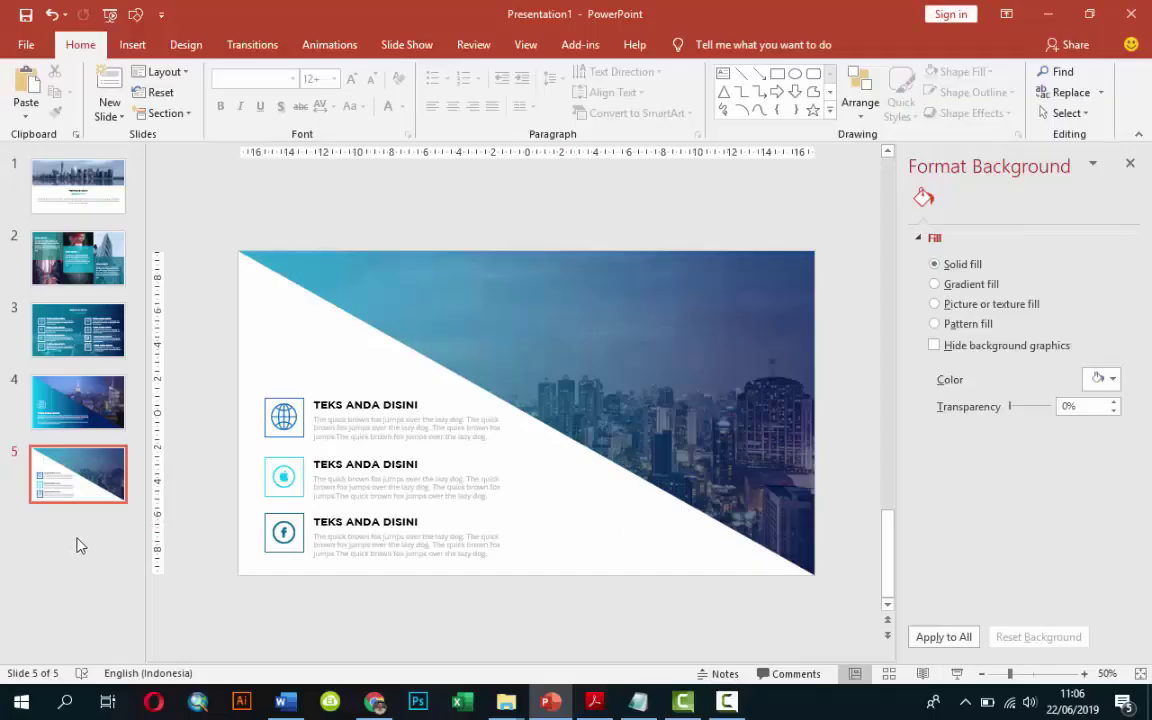
{"action": "right_click", "coordinate": [80, 545]}
{"action": "left_click", "coordinate": [121, 597]}
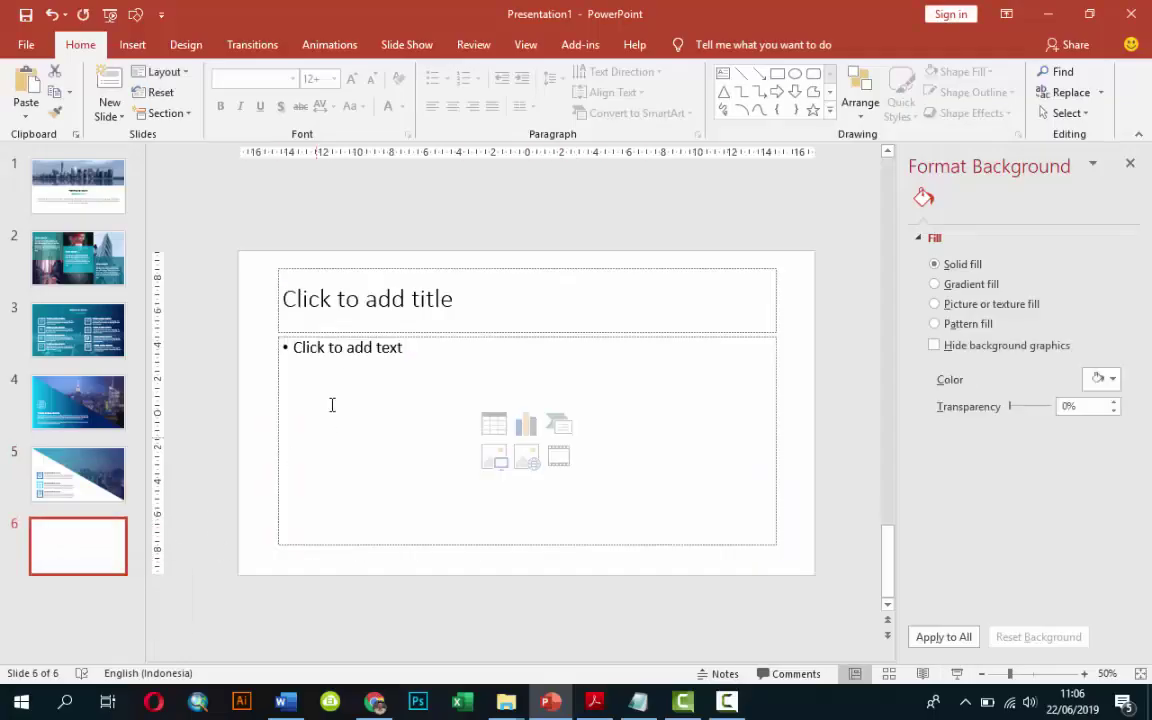
{"action": "left_click", "coordinate": [342, 337]}
{"action": "key", "text": "Delete"}
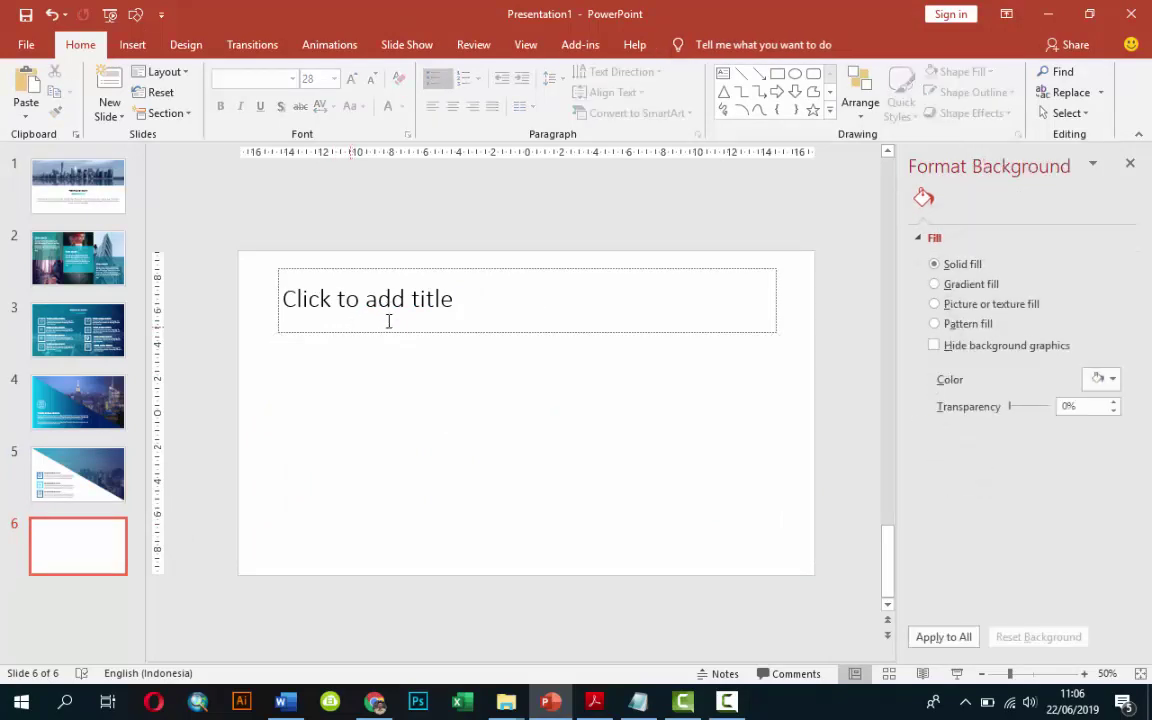
{"action": "left_click", "coordinate": [387, 334]}
{"action": "key", "text": "Delete"}
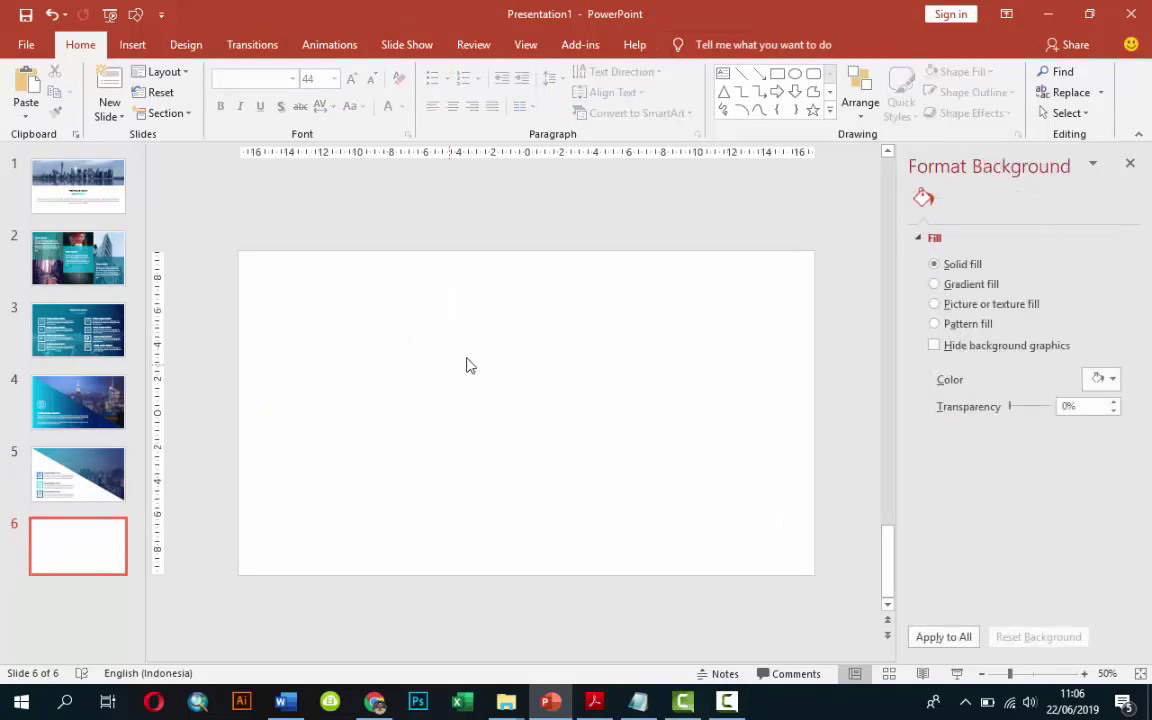
Browse back through slides 4 and 5 to slide 3 with the KENAPA KAMI title.
{"action": "left_click", "coordinate": [121, 405]}
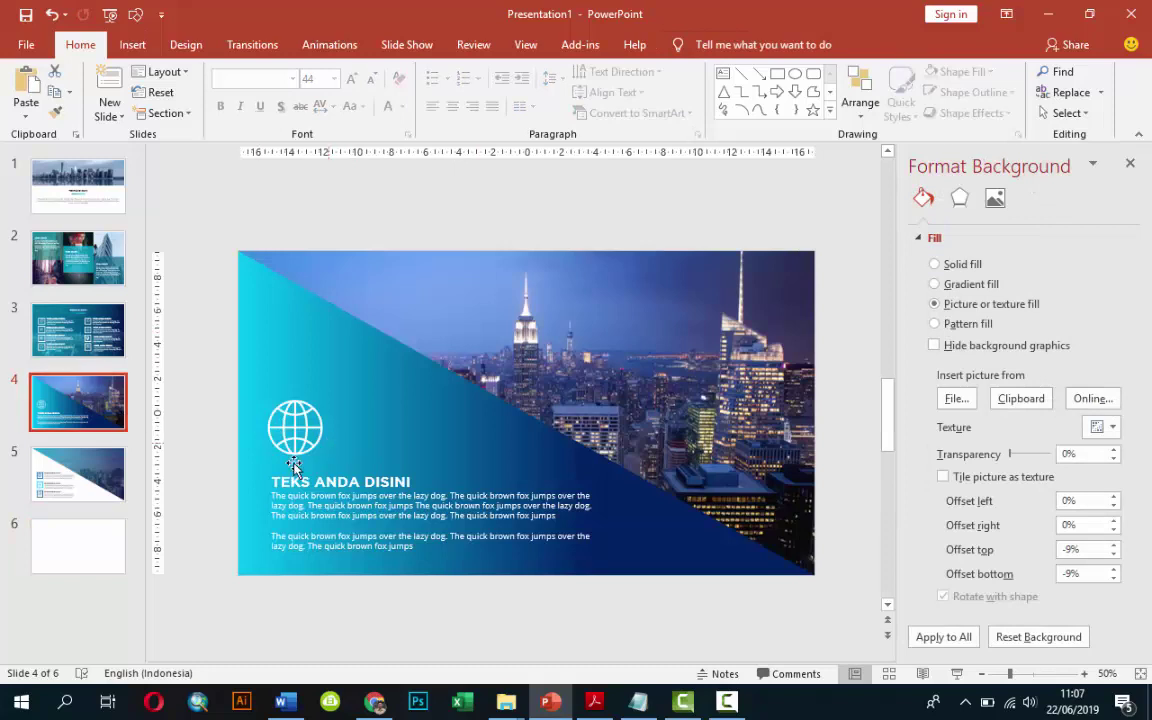
{"action": "left_click", "coordinate": [90, 490]}
{"action": "left_click", "coordinate": [80, 330]}
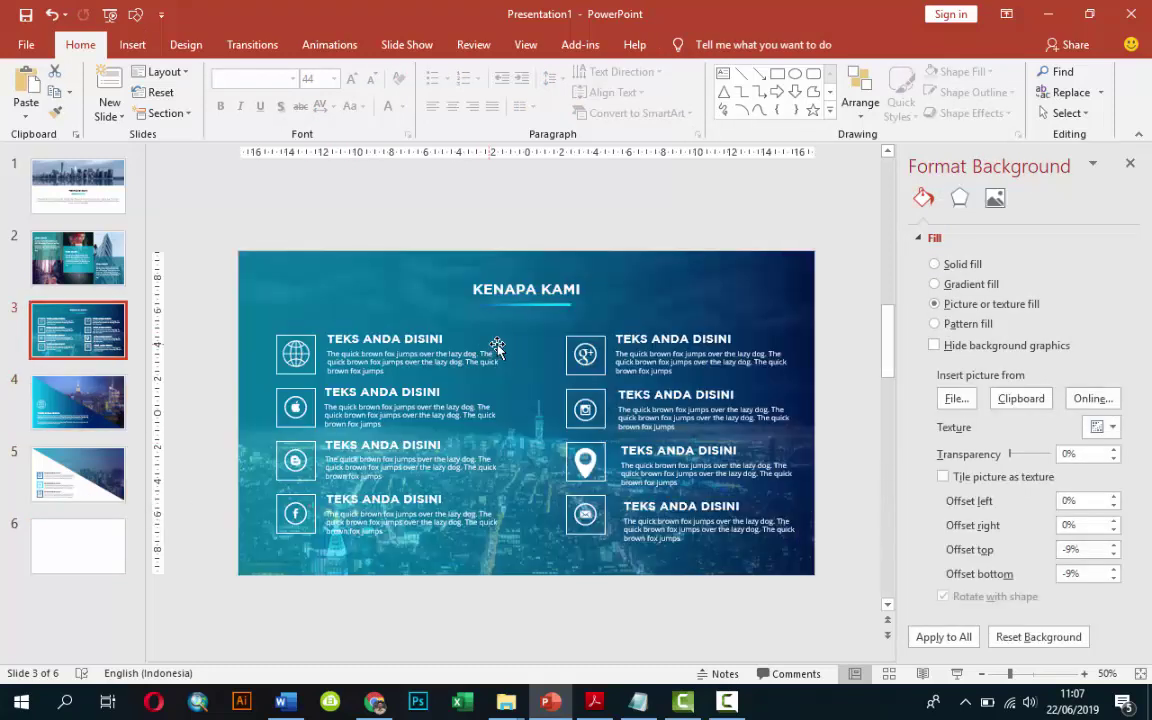
Paste slide 3's KENAPA KAMI title and underline onto slide 6 and make the text black.
{"action": "left_click", "coordinate": [545, 303]}
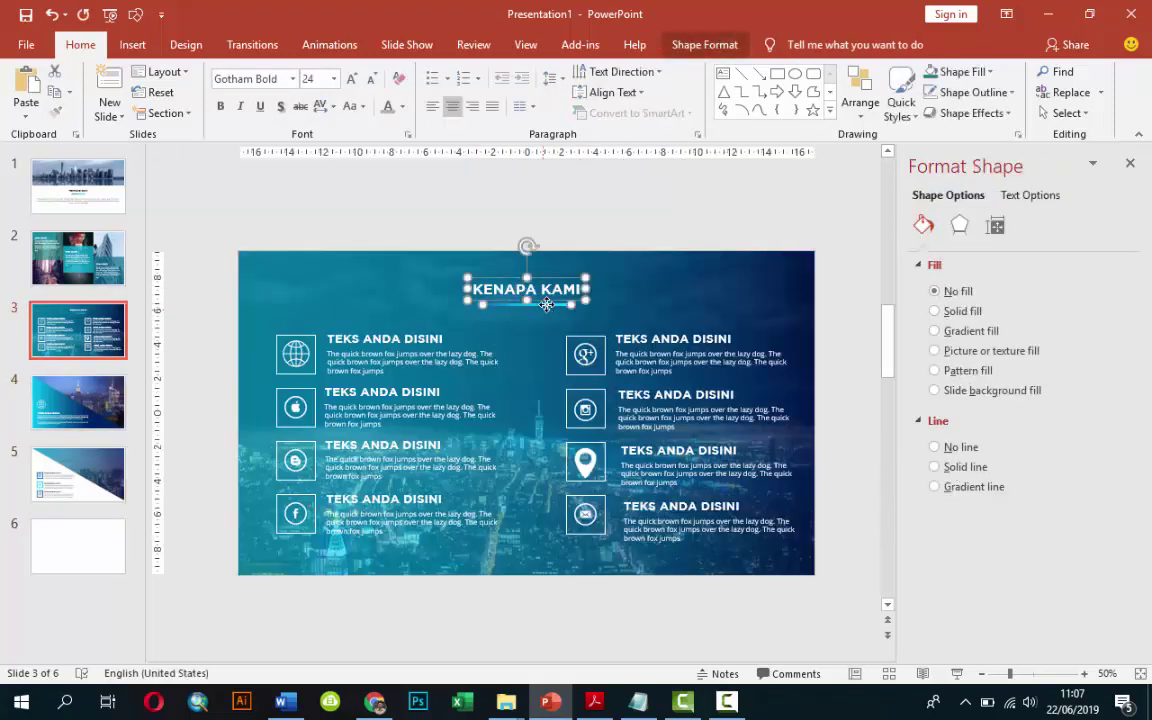
{"action": "left_click", "coordinate": [112, 556]}
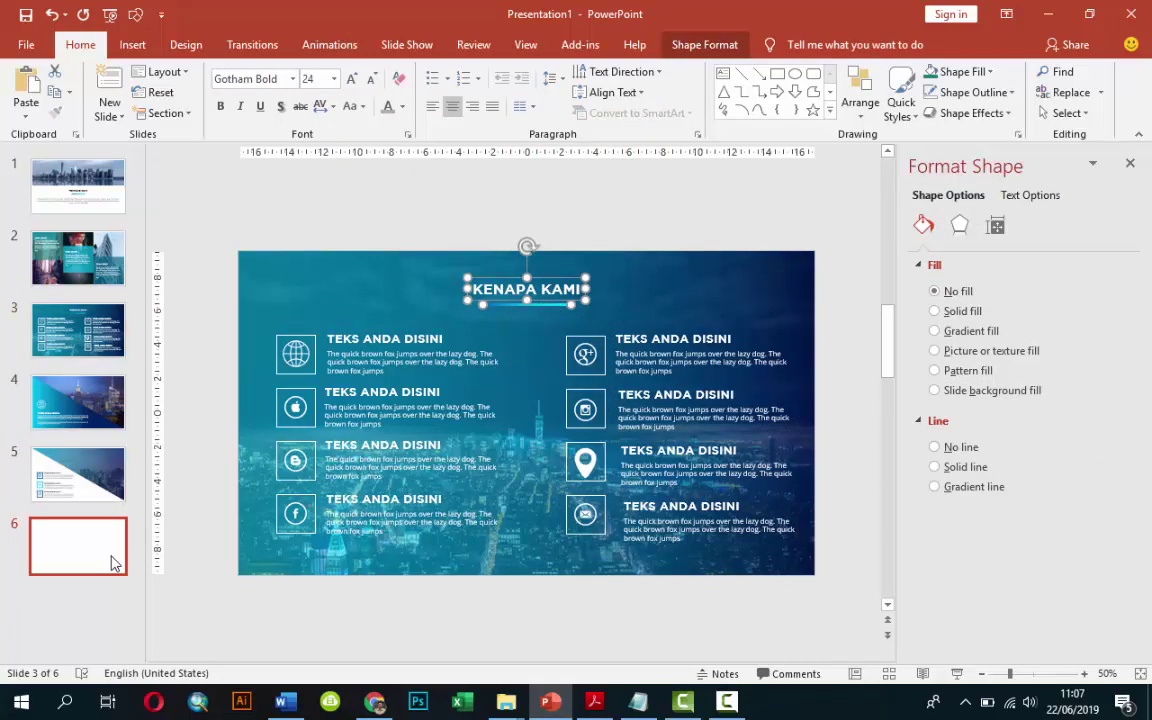
{"action": "key", "text": "ctrl+v"}
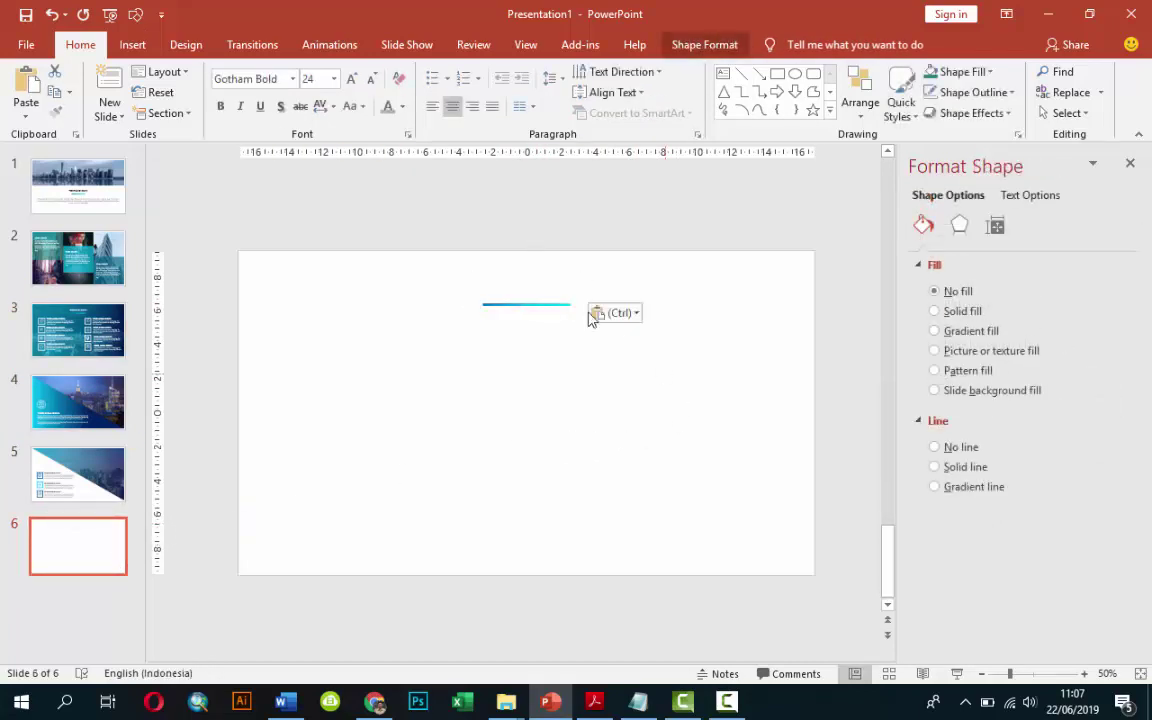
{"action": "left_click", "coordinate": [549, 285]}
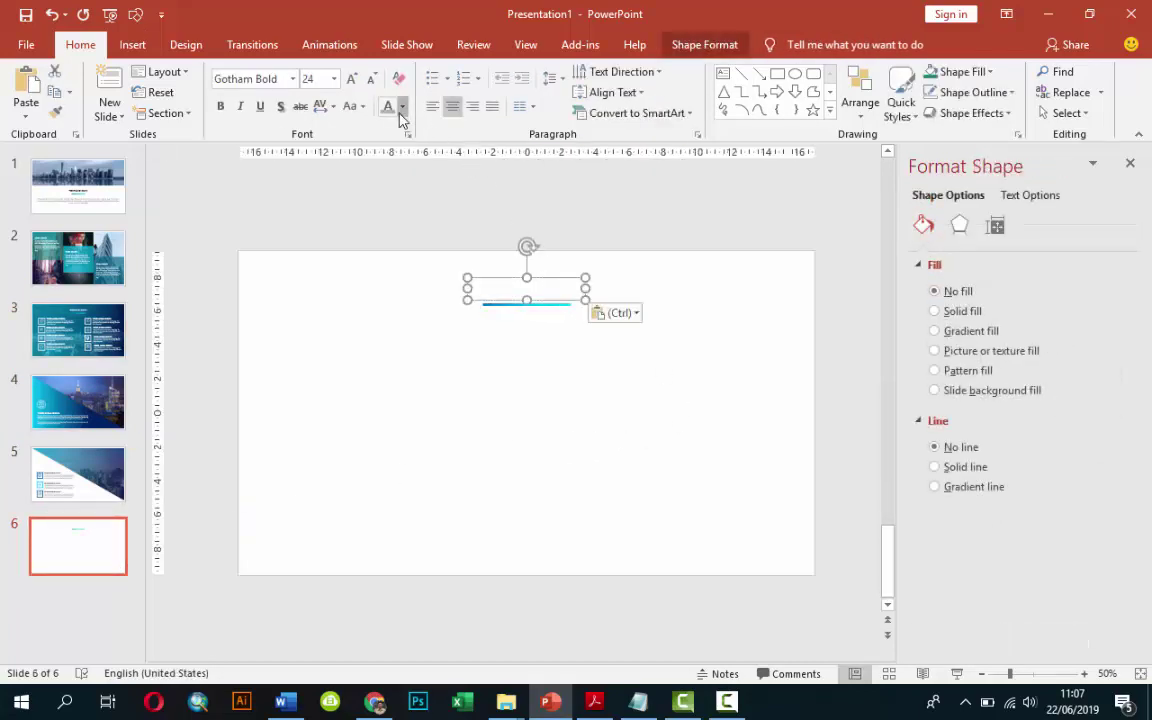
{"action": "left_click", "coordinate": [401, 106]}
{"action": "left_click", "coordinate": [404, 148]}
{"action": "left_click", "coordinate": [562, 265]}
Retype the pasted title as SWOT.
{"action": "left_click", "coordinate": [566, 284]}
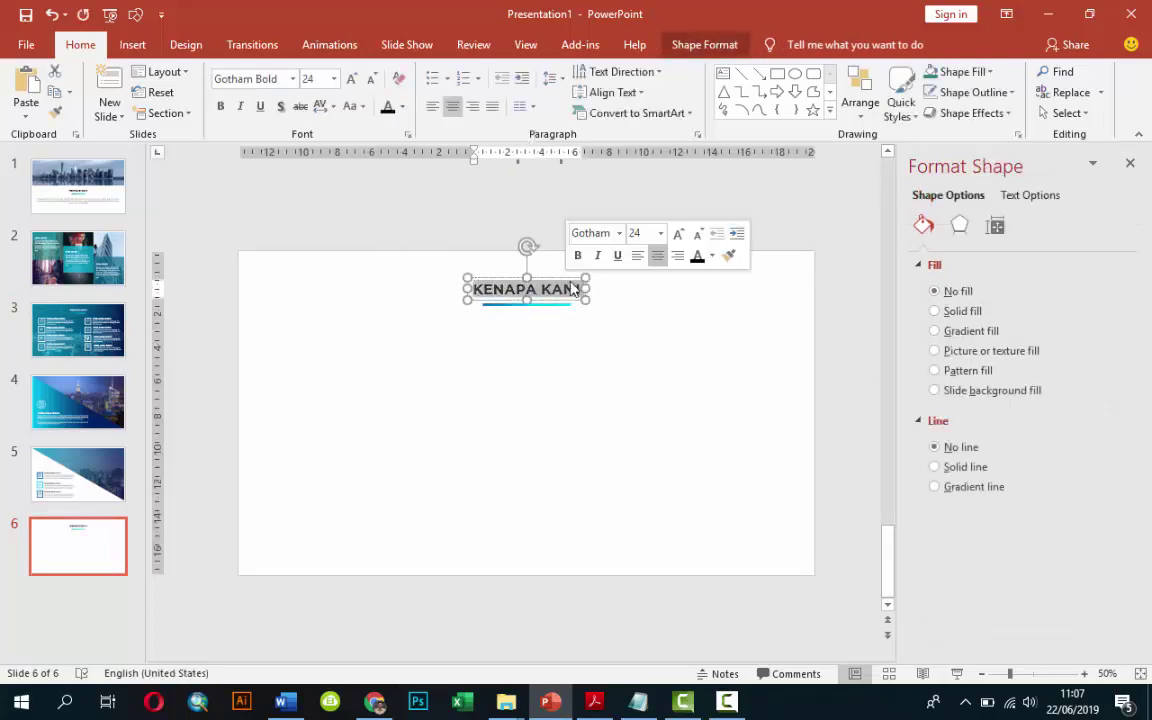
{"action": "type", "text": "SWOT"}
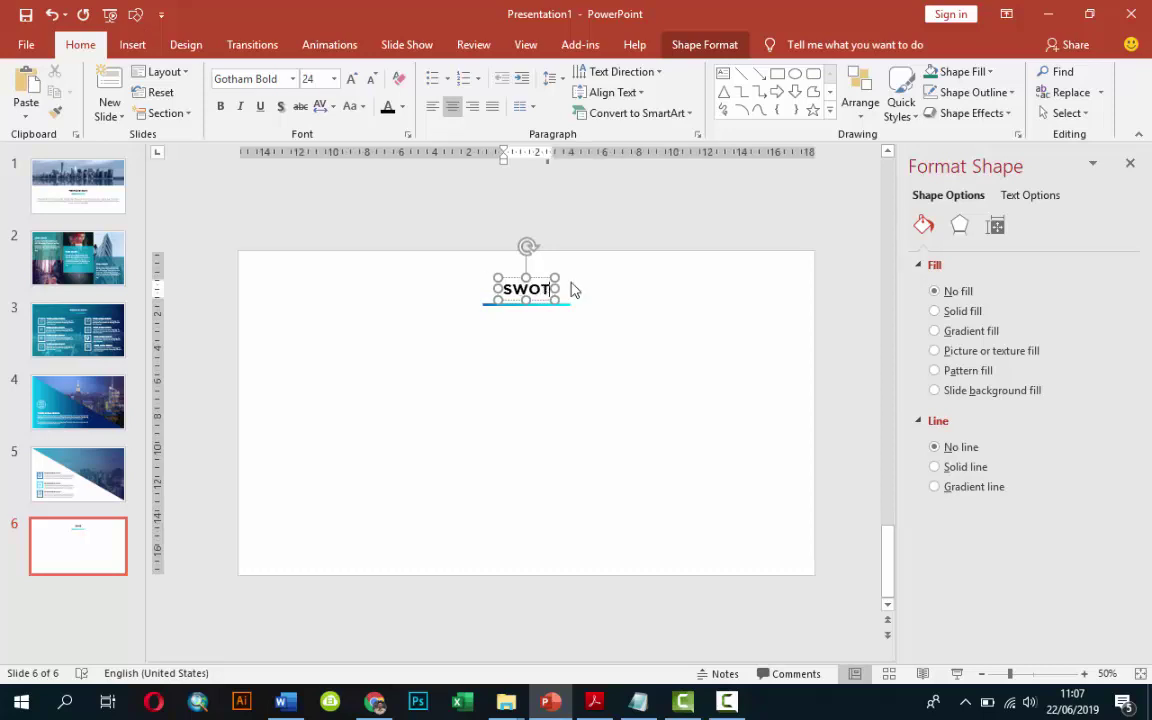
{"action": "key", "text": "Escape"}
{"action": "left_click", "coordinate": [707, 313]}
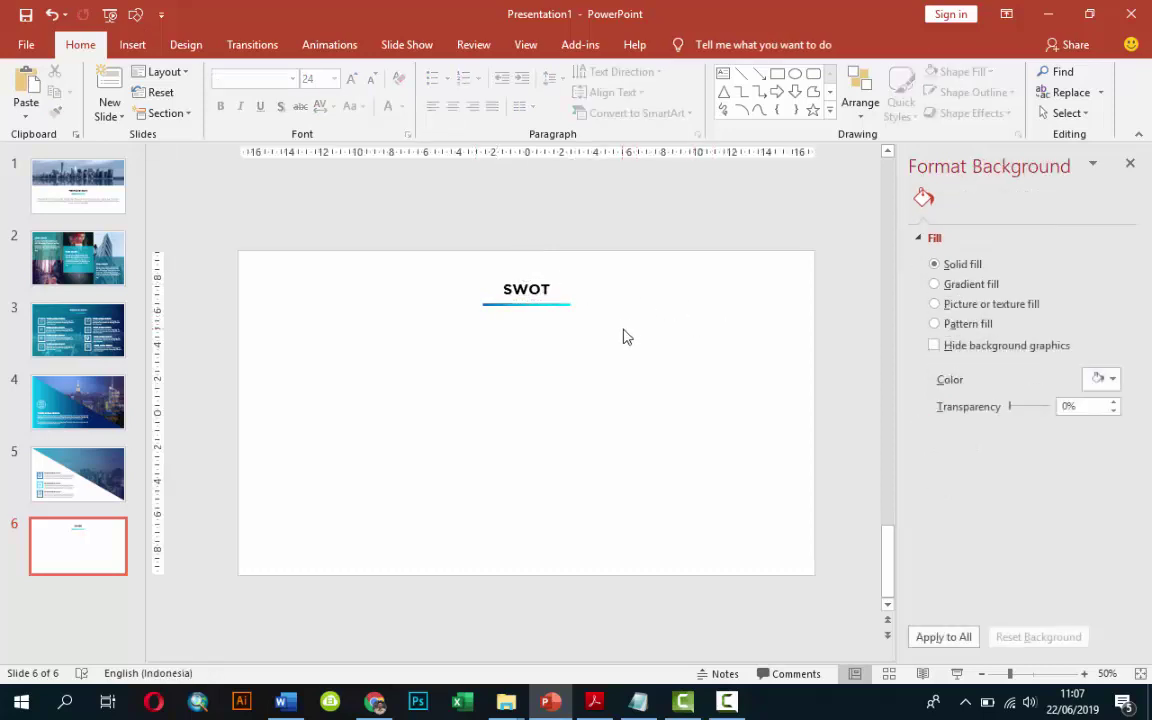
Shorten the gradient underline beneath SWOT from its left end.
{"action": "scroll", "coordinate": [512, 290], "scroll_direction": "up", "scroll_amount": 1}
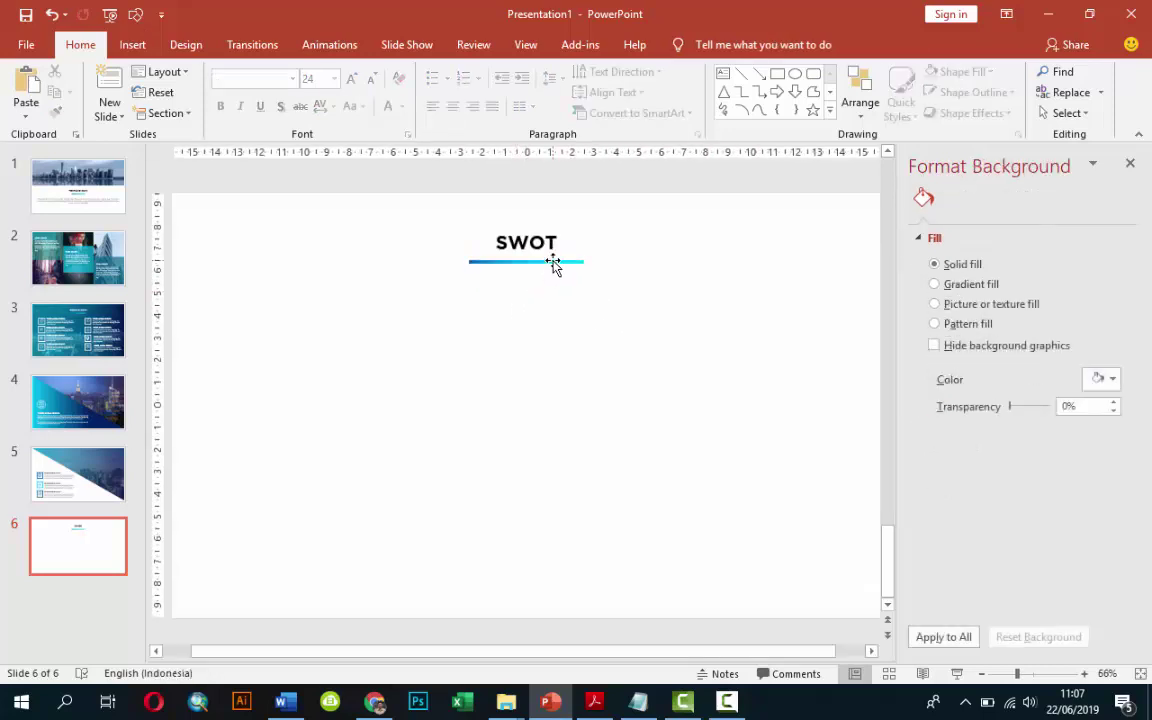
{"action": "left_click", "coordinate": [549, 262]}
{"action": "left_click", "coordinate": [518, 228]}
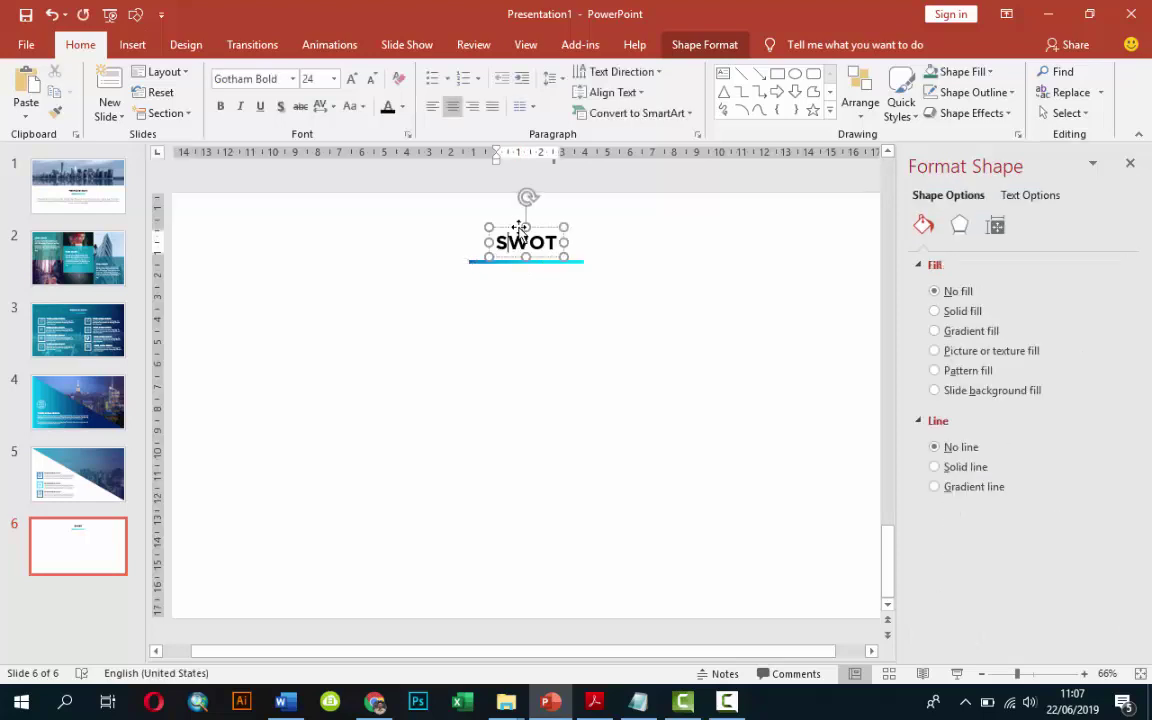
{"action": "left_click", "coordinate": [477, 262]}
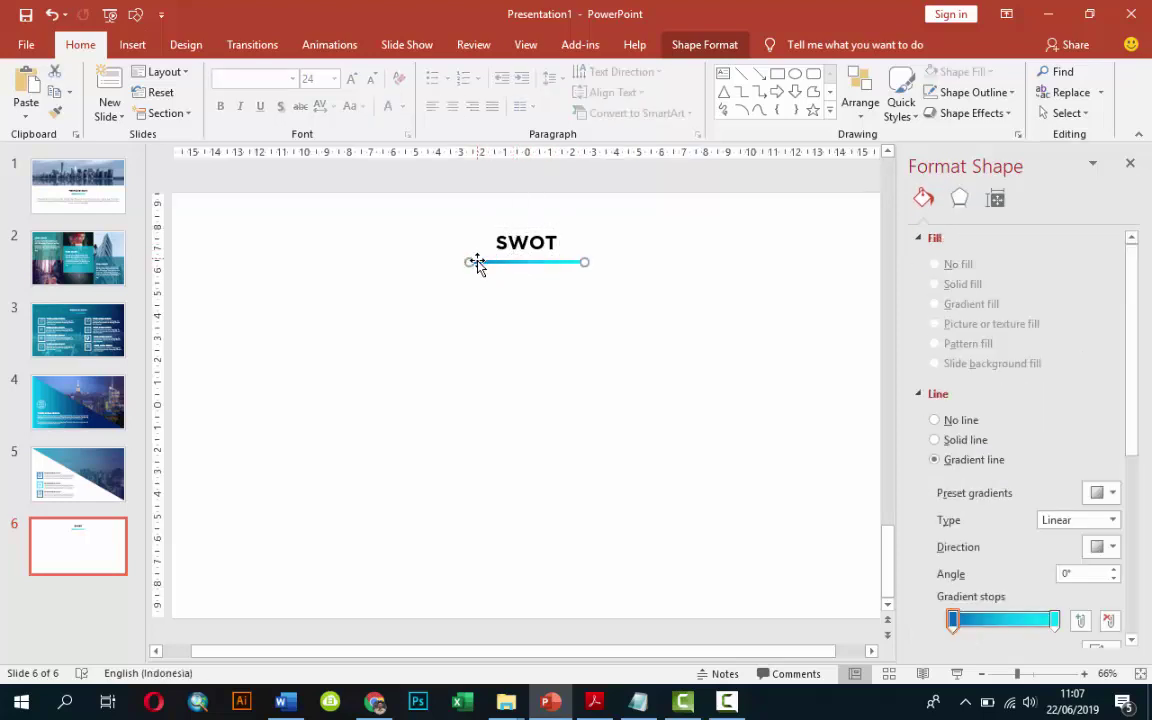
{"action": "mouse_move", "coordinate": [467, 262]}
{"action": "left_mouse_down"}
{"action": "mouse_move", "coordinate": [521, 258]}
{"action": "mouse_move", "coordinate": [519, 267]}
{"action": "left_mouse_up"}
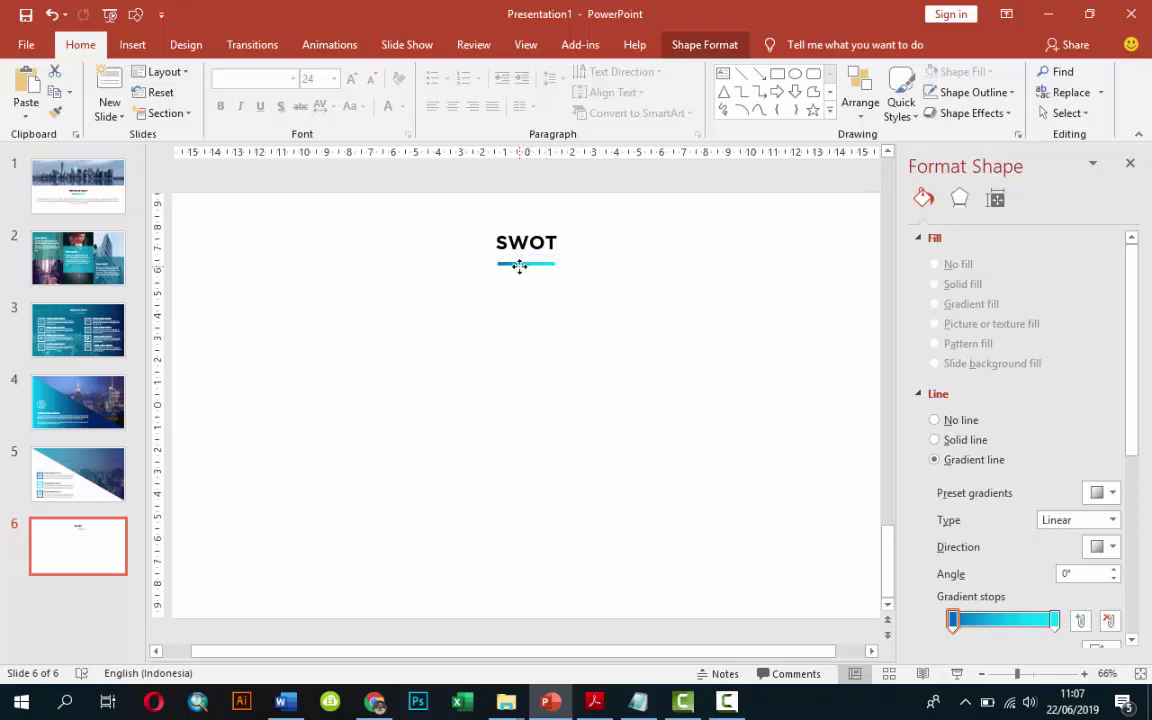
{"action": "left_click", "coordinate": [617, 275]}
{"action": "scroll", "coordinate": [605, 291], "scroll_direction": "down", "scroll_amount": 2}
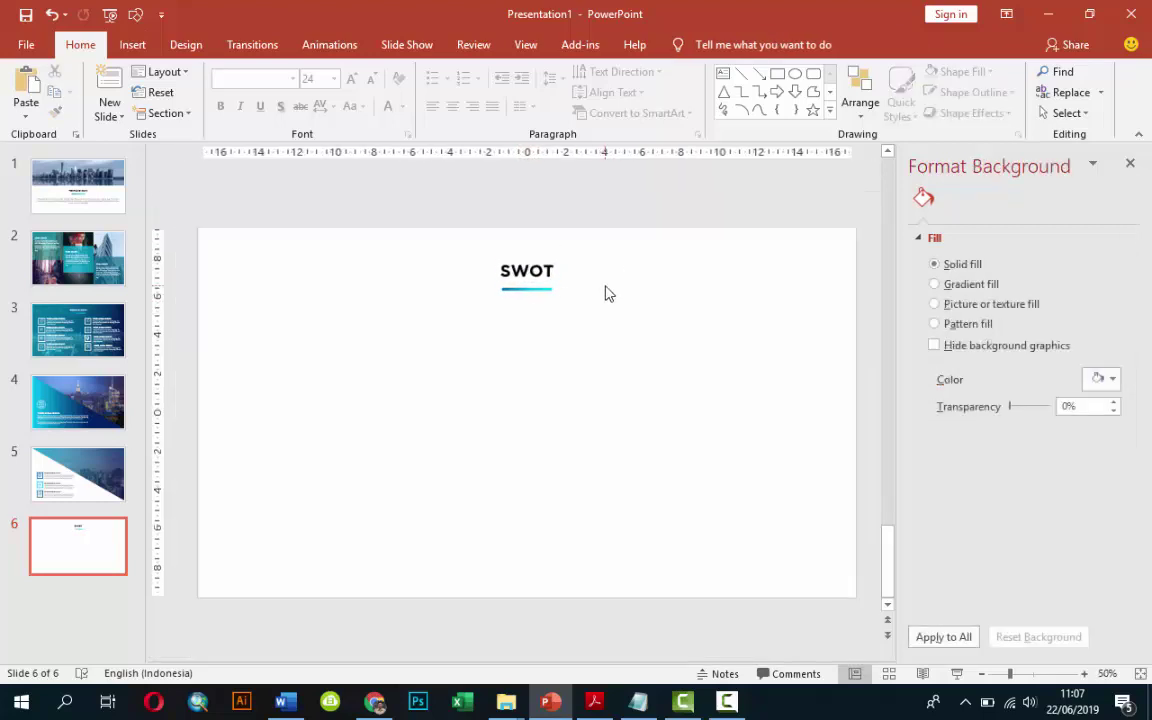
{"action": "scroll", "coordinate": [606, 292], "scroll_direction": "down", "scroll_amount": 1}
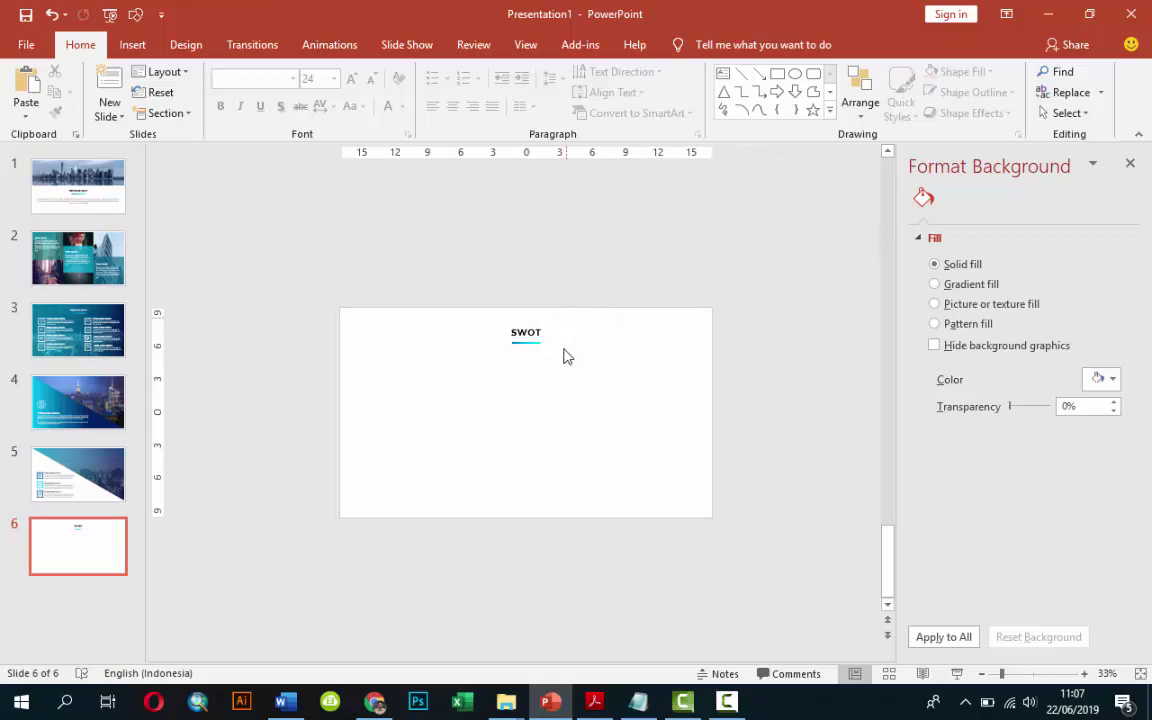
{"action": "scroll", "coordinate": [509, 391], "scroll_direction": "up", "scroll_amount": 1}
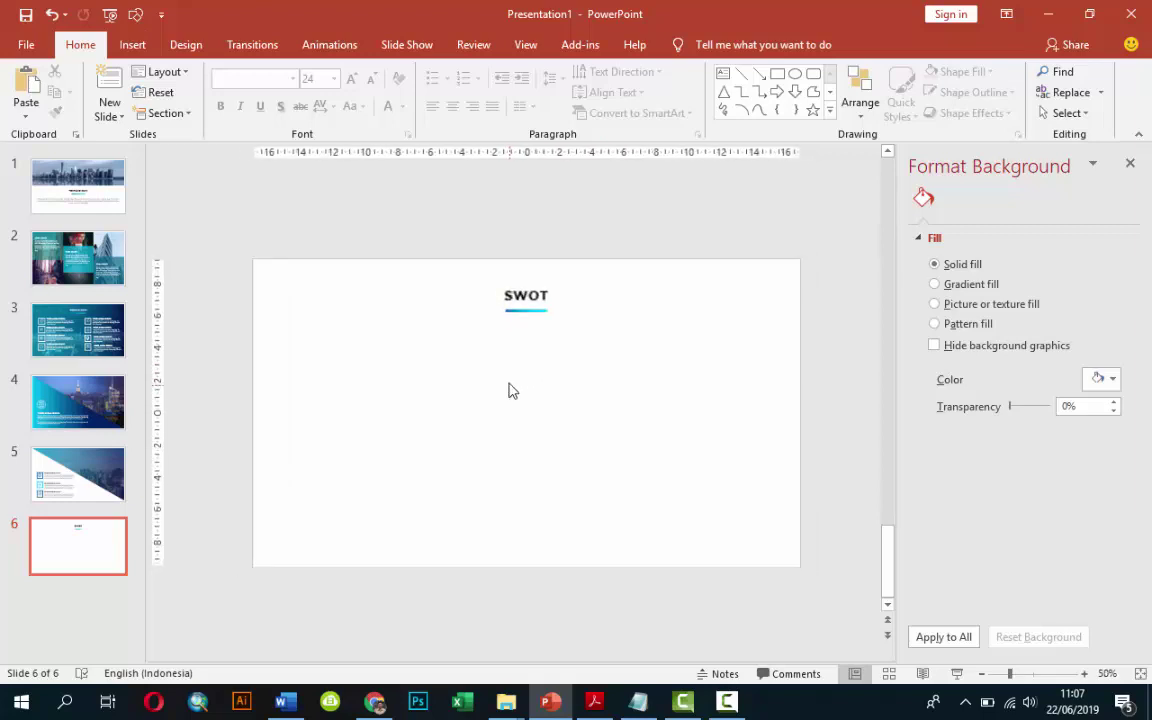
Draw a borderless rounded square at the upper left and fill it cyan.
{"action": "left_click", "coordinate": [132, 44]}
{"action": "left_click", "coordinate": [330, 88]}
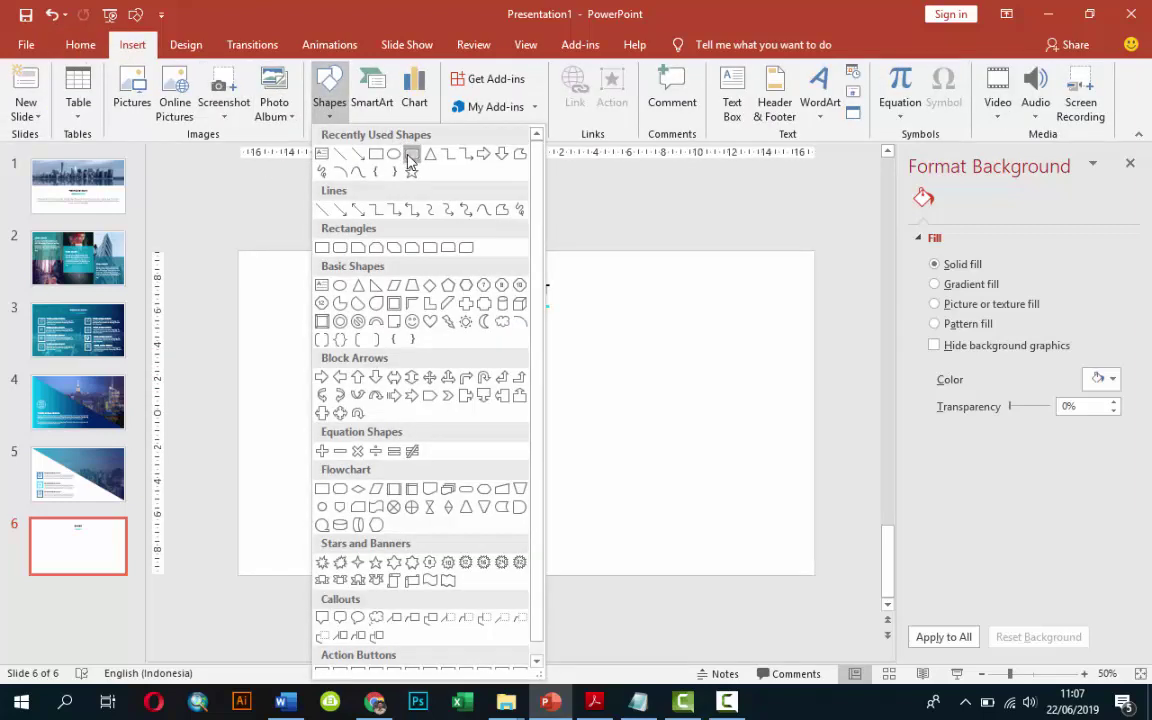
{"action": "left_click", "coordinate": [372, 153]}
{"action": "left_click_drag", "start_coordinate": [295, 319], "coordinate": [376, 400]}
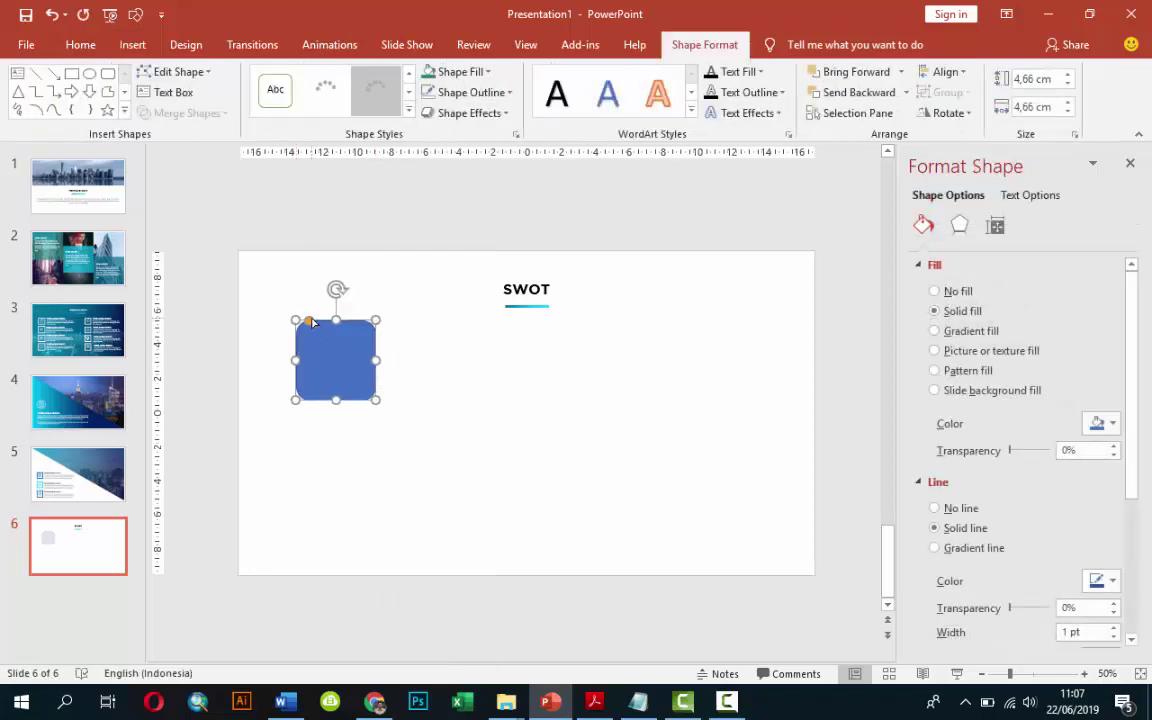
{"action": "left_click_drag", "start_coordinate": [313, 328], "coordinate": [308, 319]}
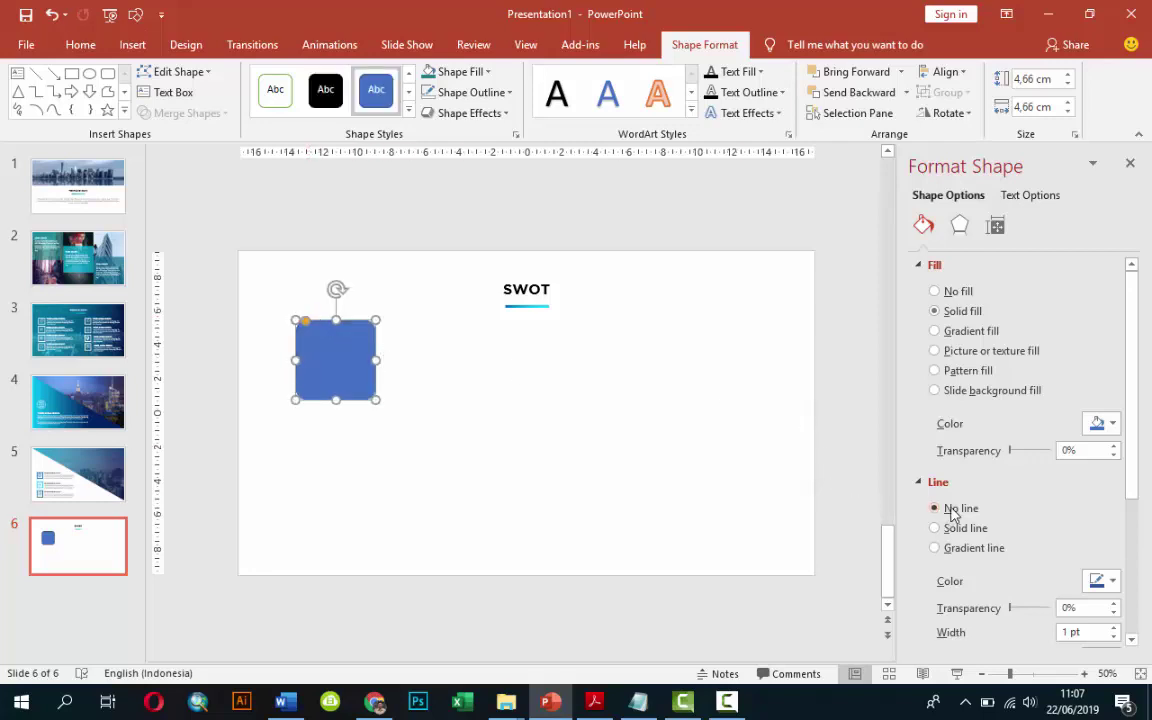
{"action": "left_click", "coordinate": [1100, 423]}
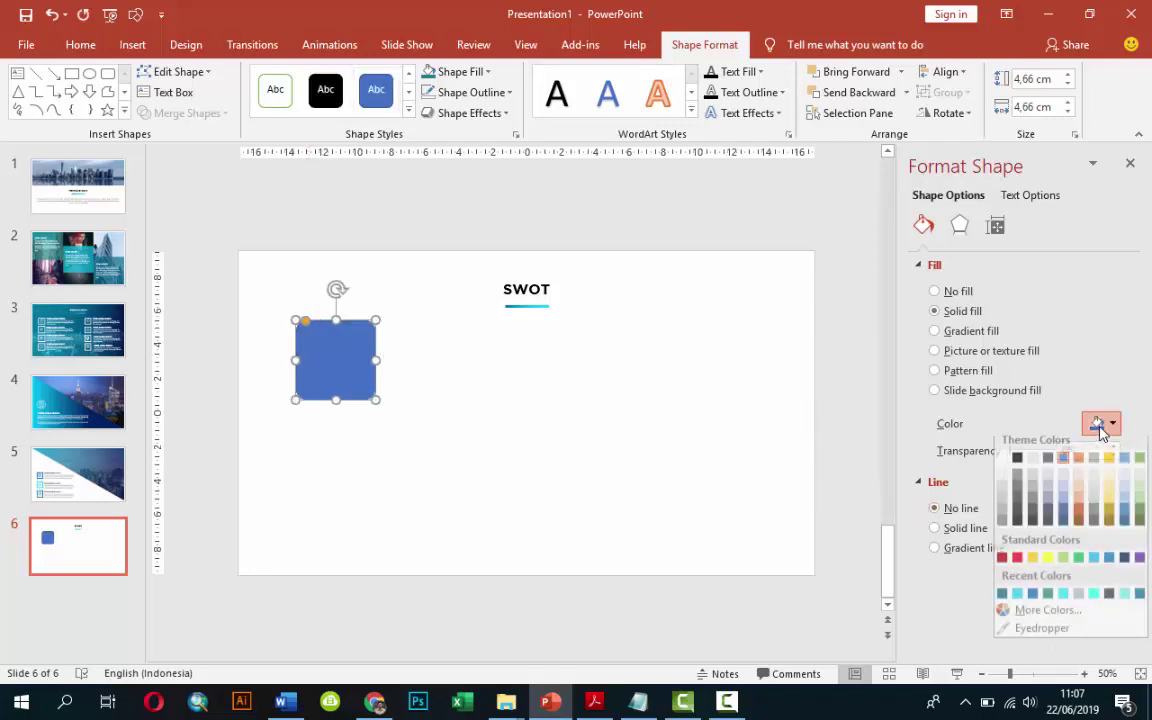
{"action": "left_click", "coordinate": [1016, 600]}
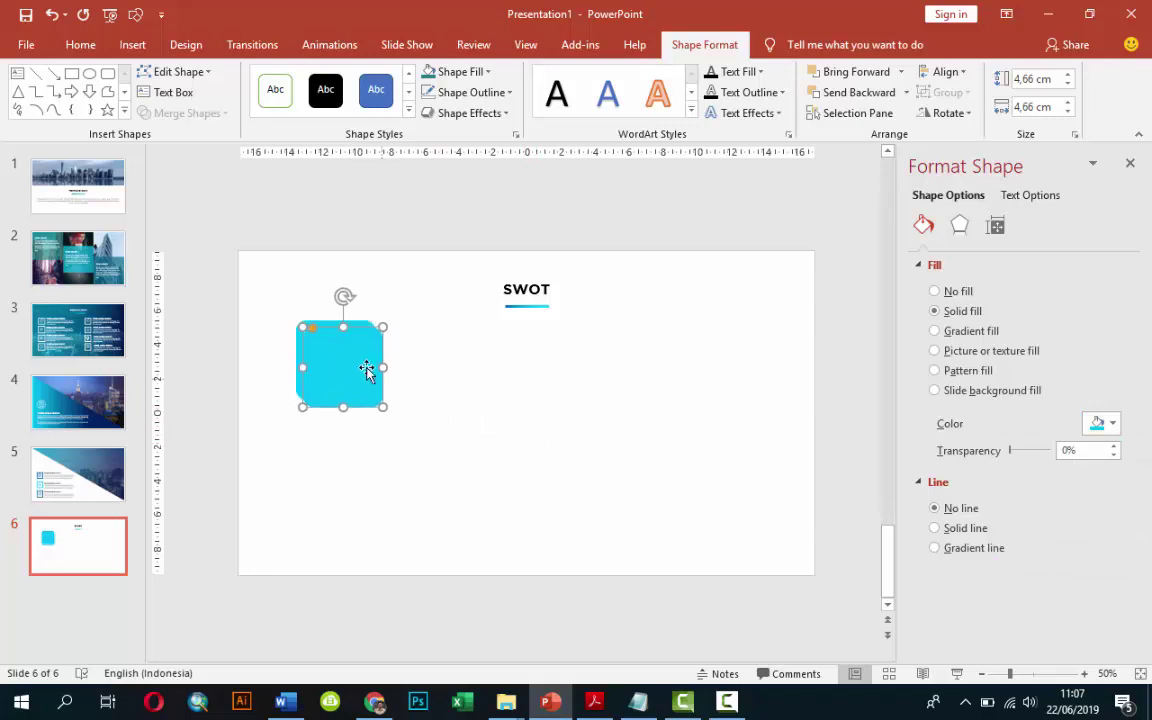
Duplicate it as a blue square below and a teal square to the right.
{"action": "left_click_drag", "start_coordinate": [366, 372], "coordinate": [346, 437]}
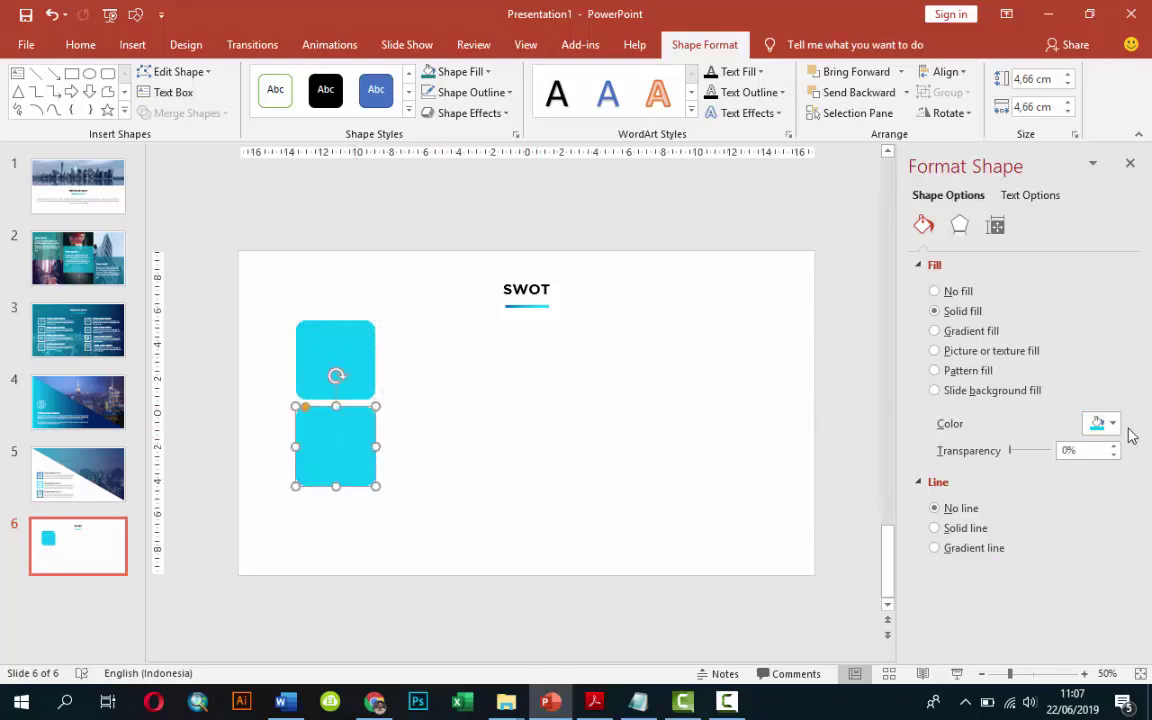
{"action": "left_click", "coordinate": [1097, 424]}
{"action": "left_click", "coordinate": [1032, 600]}
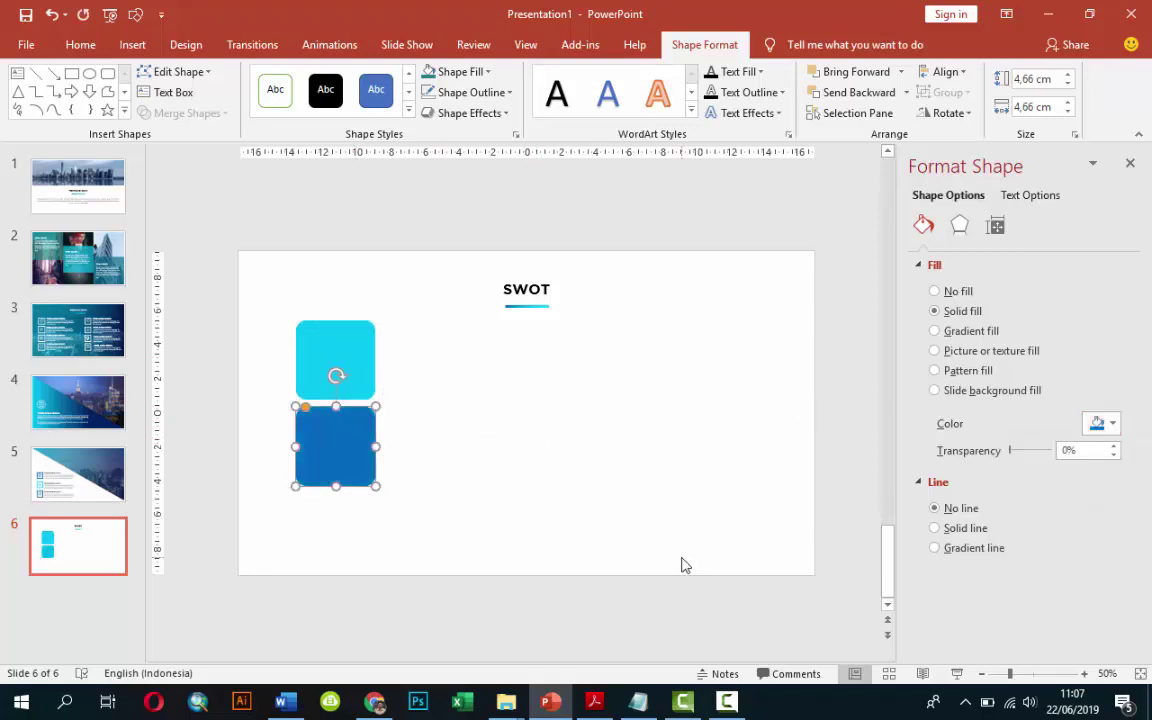
{"action": "left_click_drag", "start_coordinate": [334, 447], "coordinate": [431, 351]}
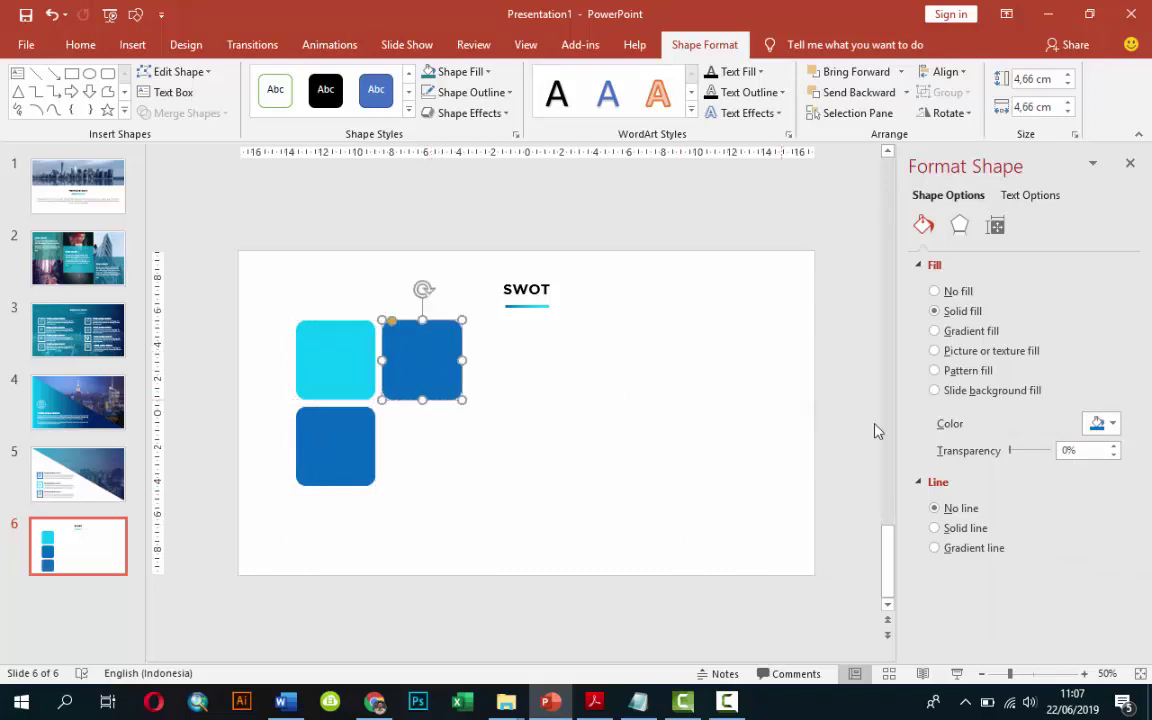
{"action": "left_click", "coordinate": [1097, 423]}
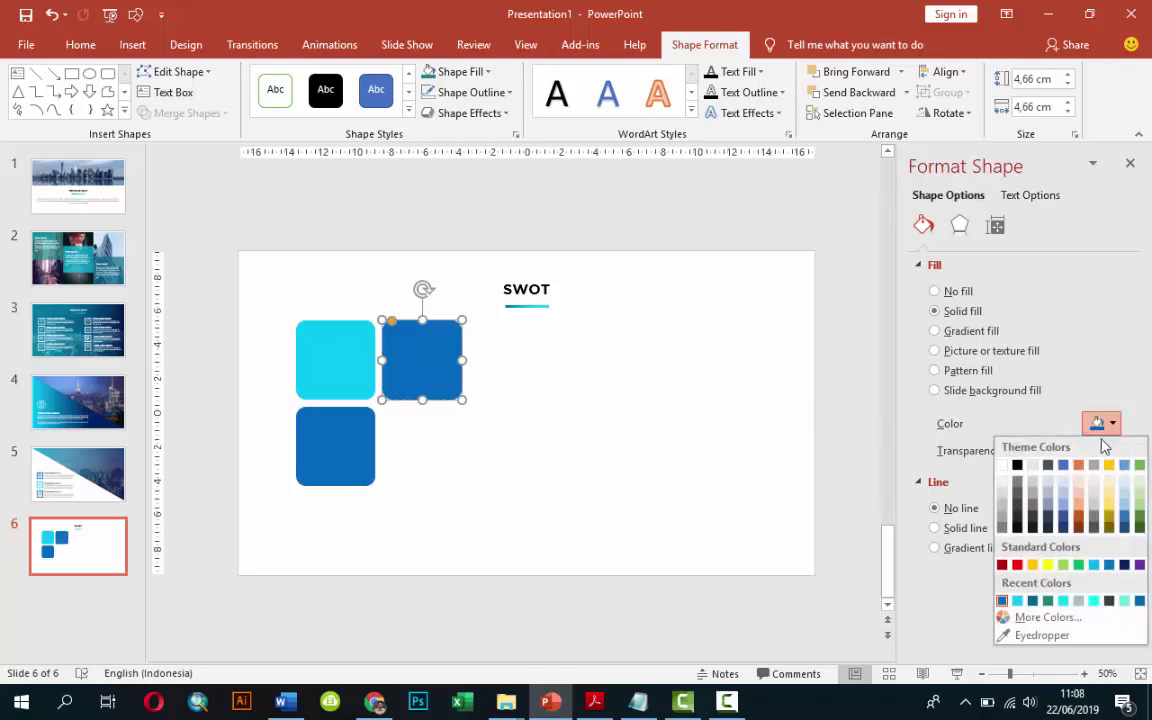
{"action": "left_click", "coordinate": [1061, 601]}
Duplicate the teal square into the bottom-right slot and fill it dark teal.
{"action": "key", "text": "ctrl+d"}
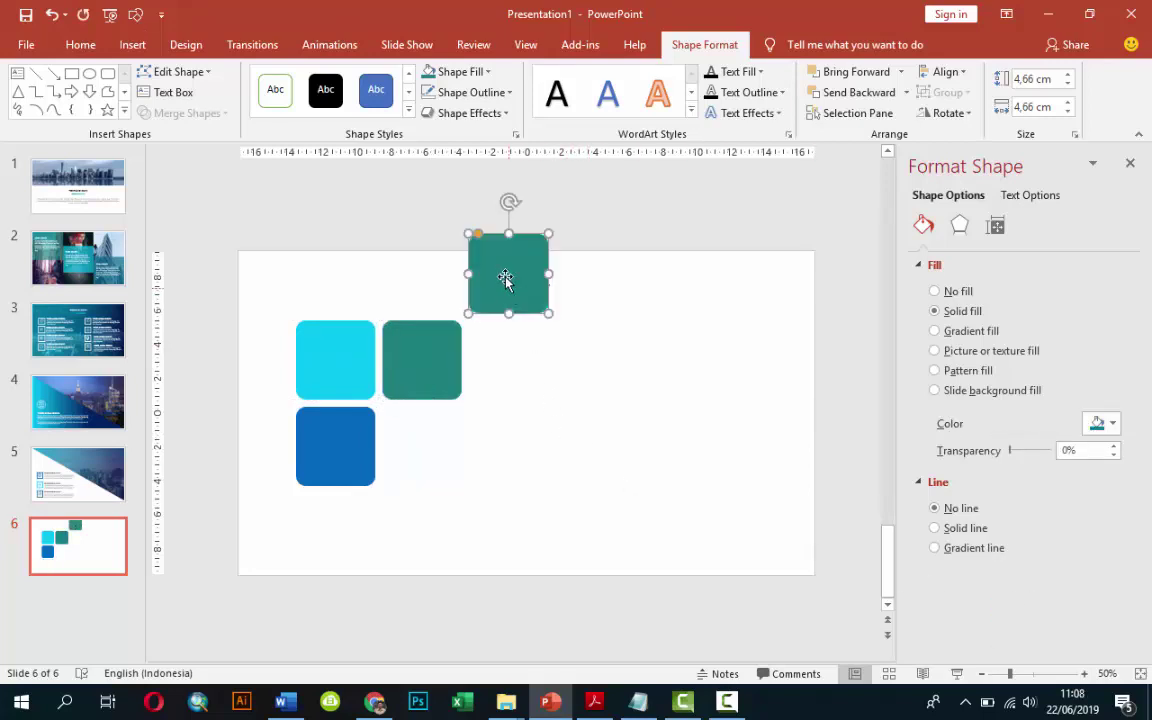
{"action": "left_click_drag", "start_coordinate": [505, 280], "coordinate": [416, 442]}
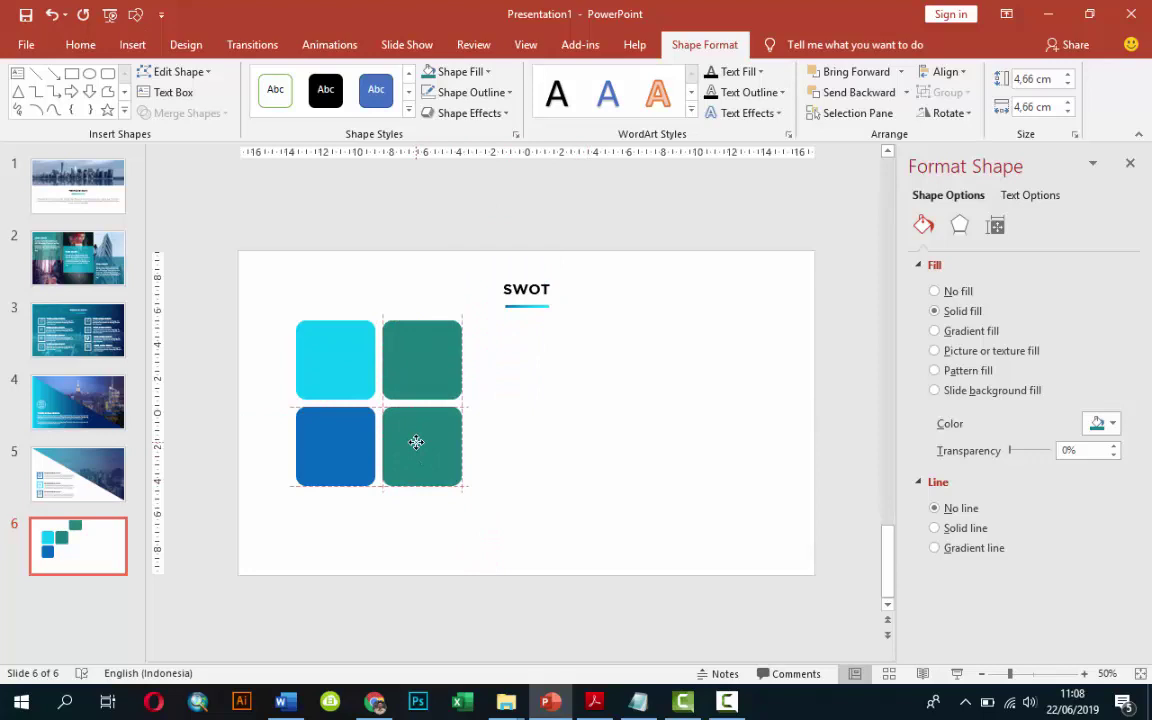
{"action": "left_click", "coordinate": [1097, 423]}
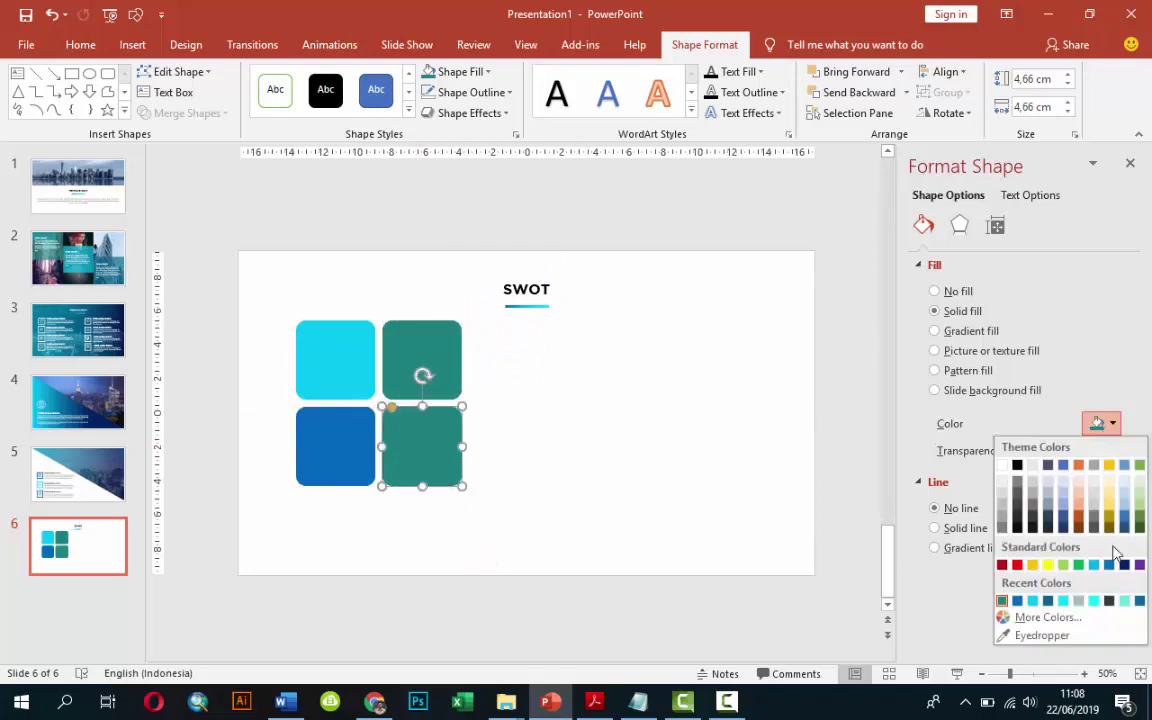
{"action": "left_click", "coordinate": [1035, 601]}
{"action": "left_click", "coordinate": [1097, 423]}
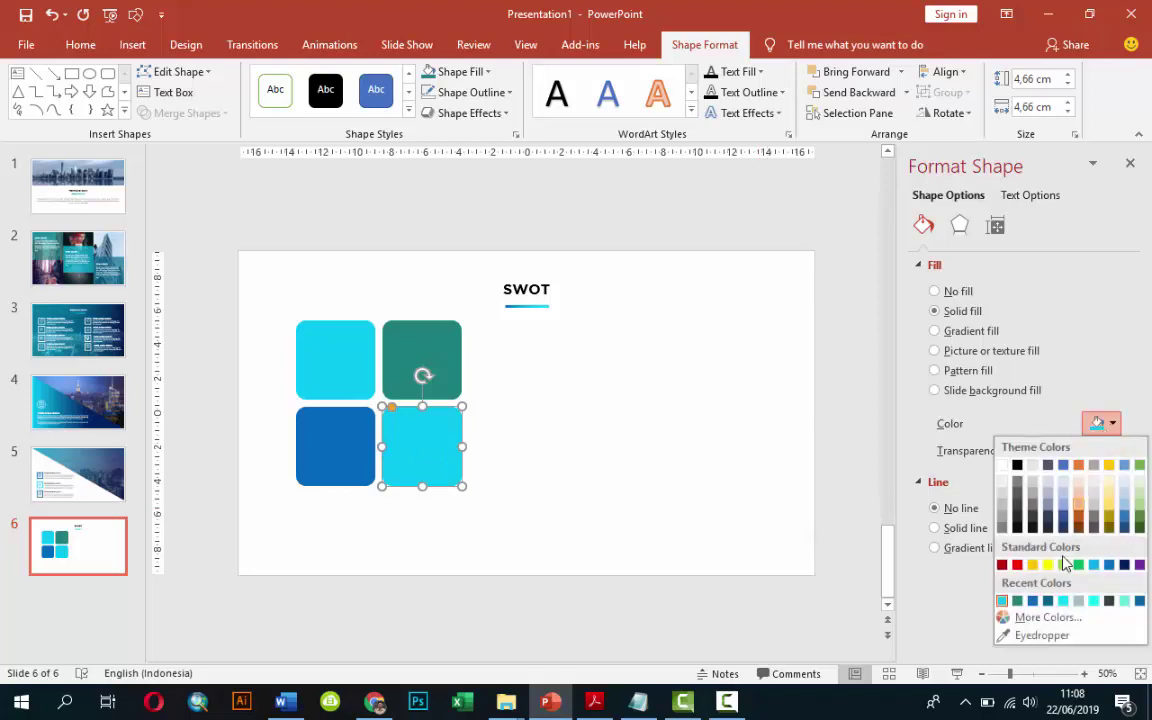
{"action": "left_click", "coordinate": [1047, 601]}
{"action": "left_click", "coordinate": [628, 443]}
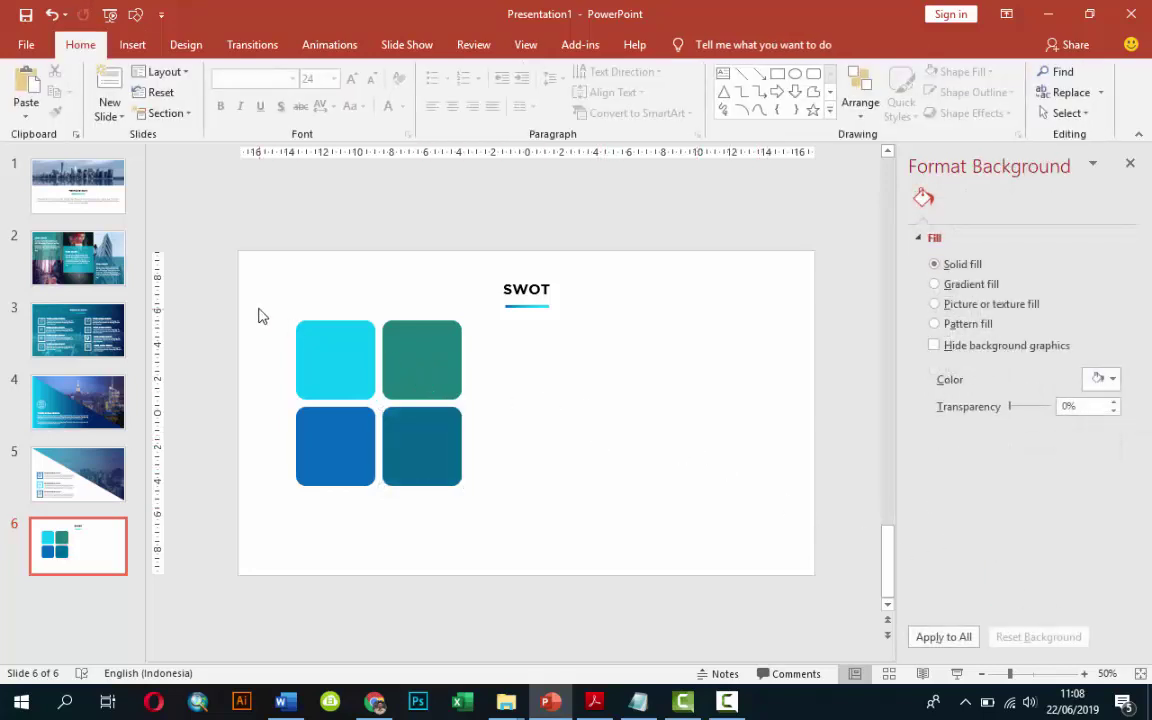
Select all four squares and move the grid slightly lower.
{"action": "mouse_move", "coordinate": [258, 316]}
{"action": "left_mouse_down"}
{"action": "mouse_move", "coordinate": [488, 465]}
{"action": "mouse_move", "coordinate": [470, 501]}
{"action": "left_mouse_up"}
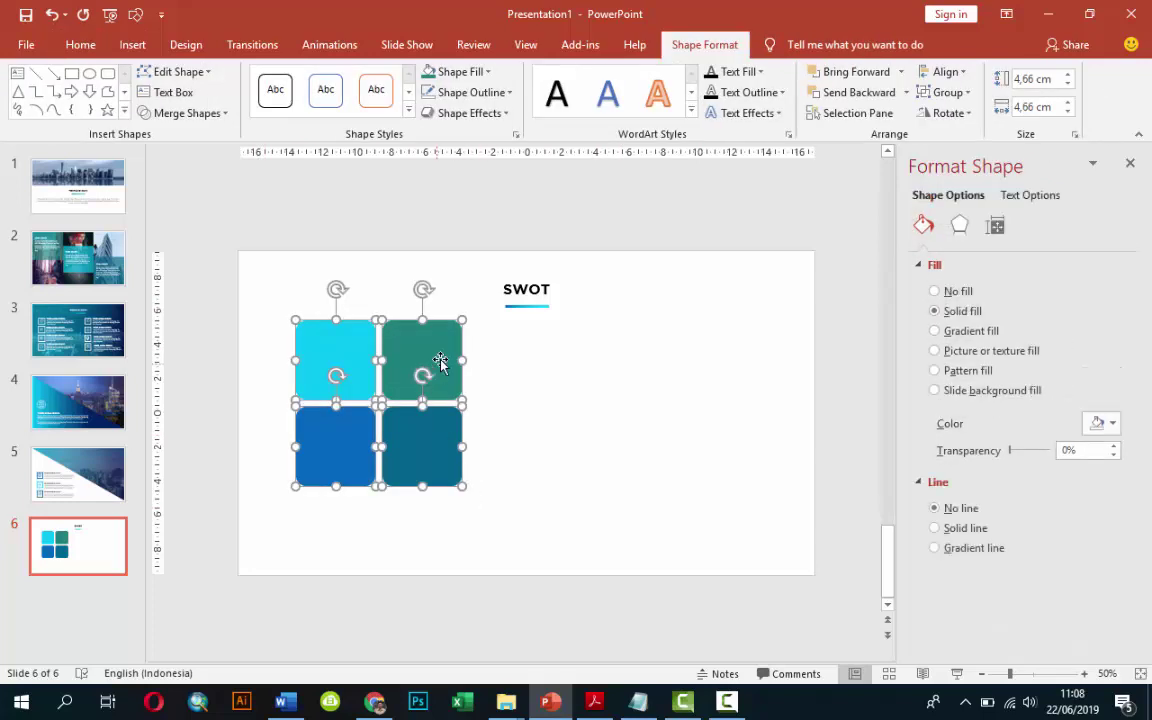
{"action": "left_click_drag", "start_coordinate": [440, 362], "coordinate": [440, 389]}
{"action": "left_click", "coordinate": [533, 401]}
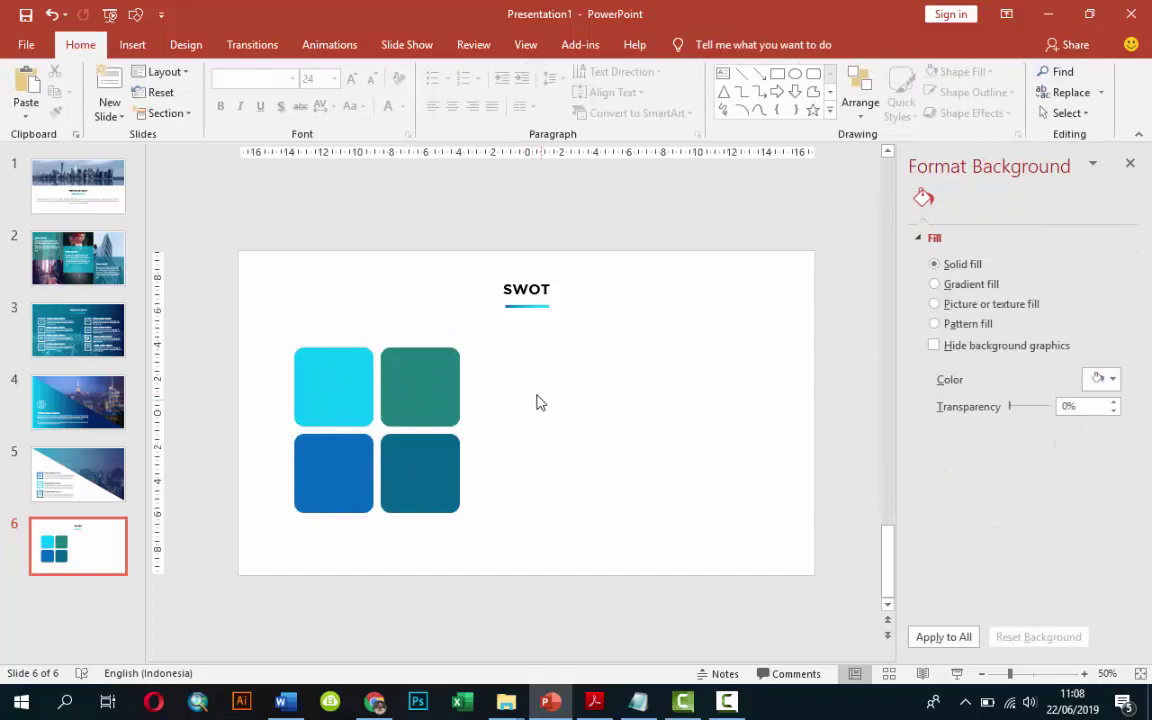
Copy the SWOT title below itself and retype the copy as S.
{"action": "left_click", "coordinate": [512, 285]}
{"action": "left_click", "coordinate": [510, 277]}
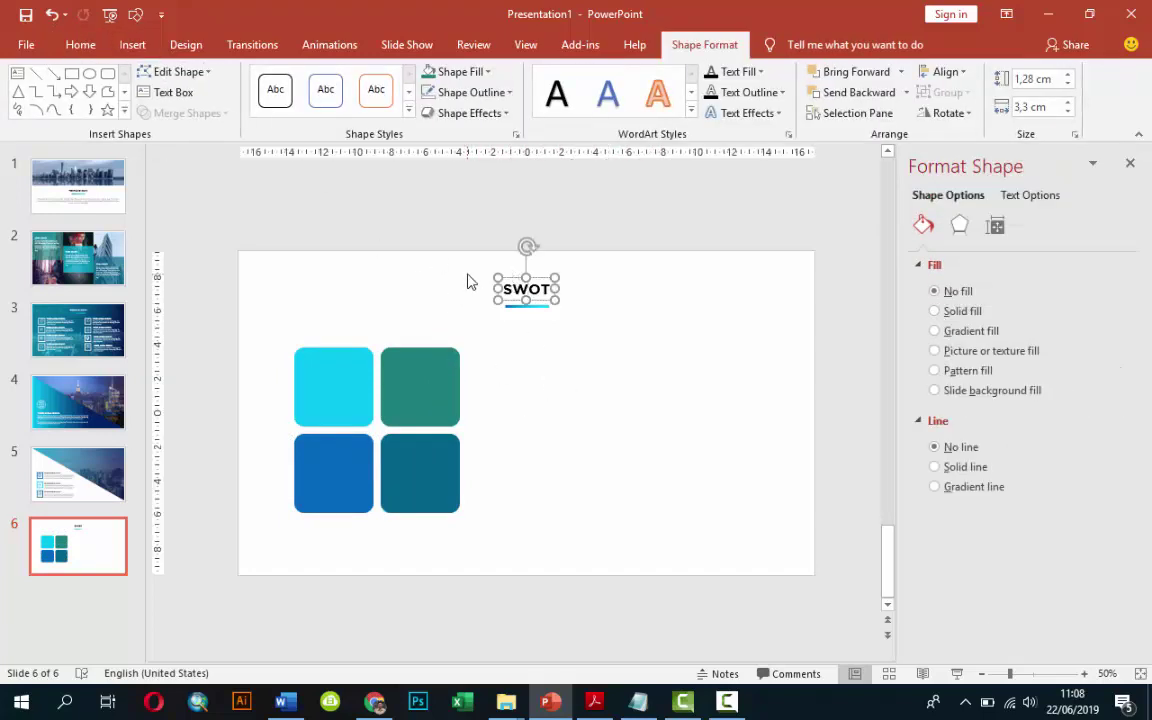
{"action": "left_click_drag", "start_coordinate": [497, 278], "coordinate": [581, 351]}
{"action": "left_click", "coordinate": [585, 357]}
{"action": "double_click", "coordinate": [588, 357]}
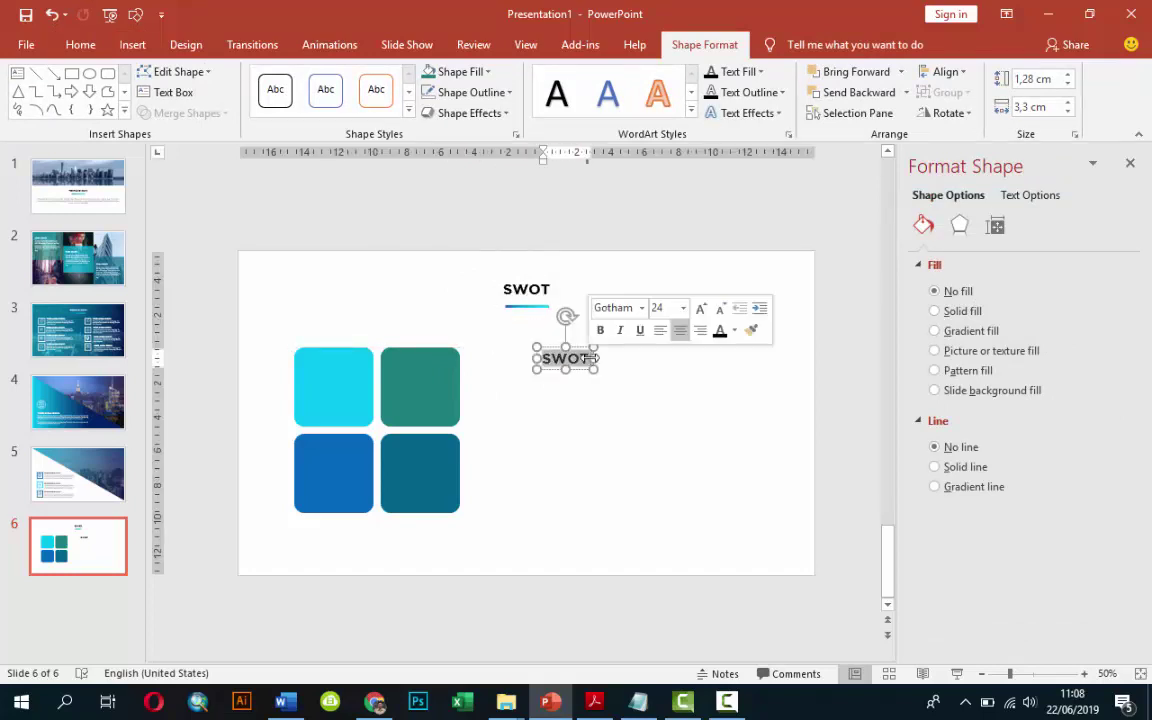
{"action": "type", "text": "S"}
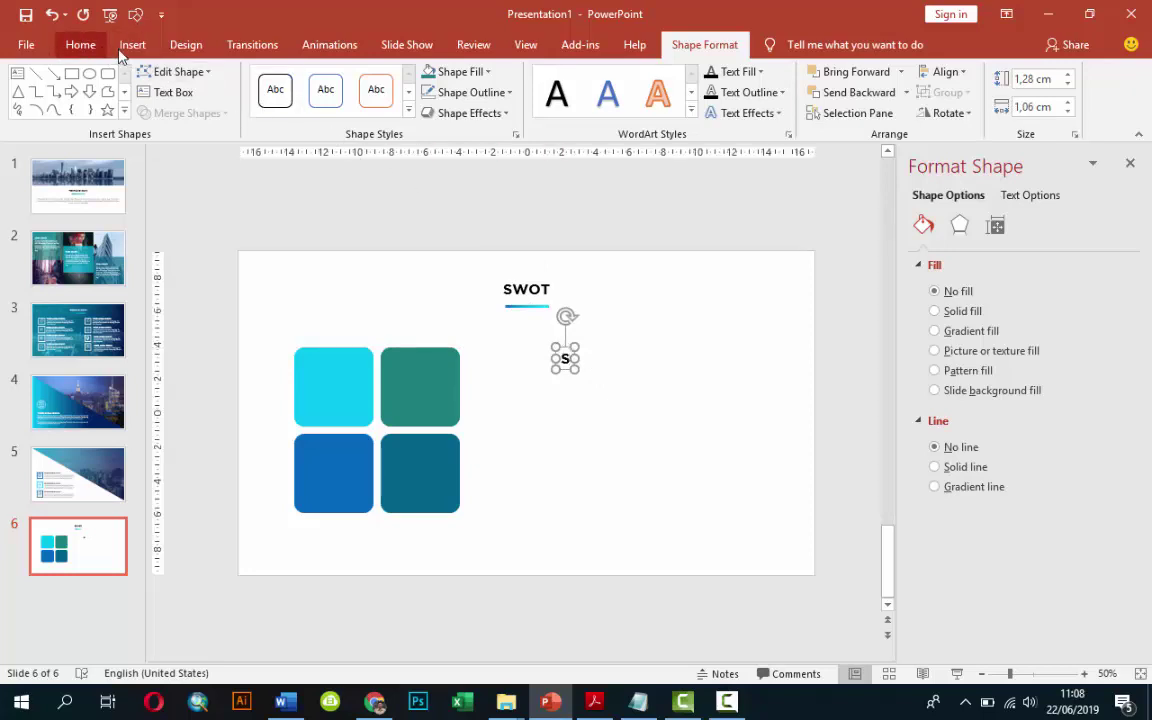
Make the S 44 pt and white, and place it on the cyan square.
{"action": "left_click", "coordinate": [80, 44]}
{"action": "left_click", "coordinate": [334, 78]}
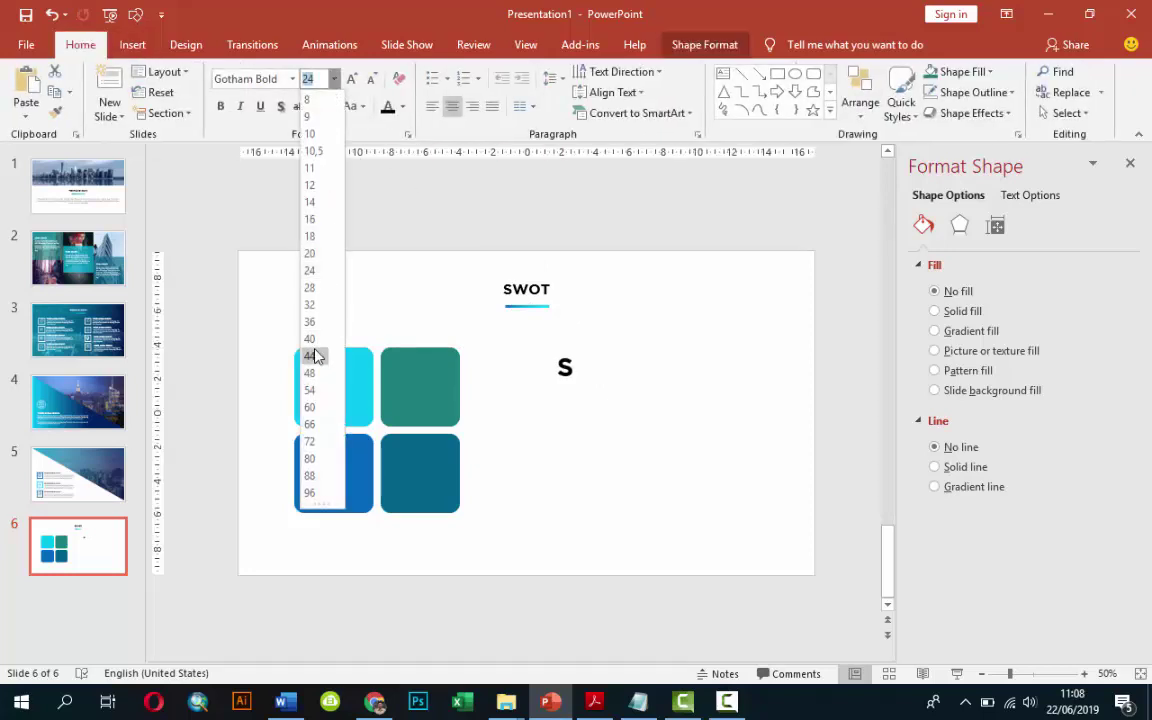
{"action": "left_click", "coordinate": [312, 355]}
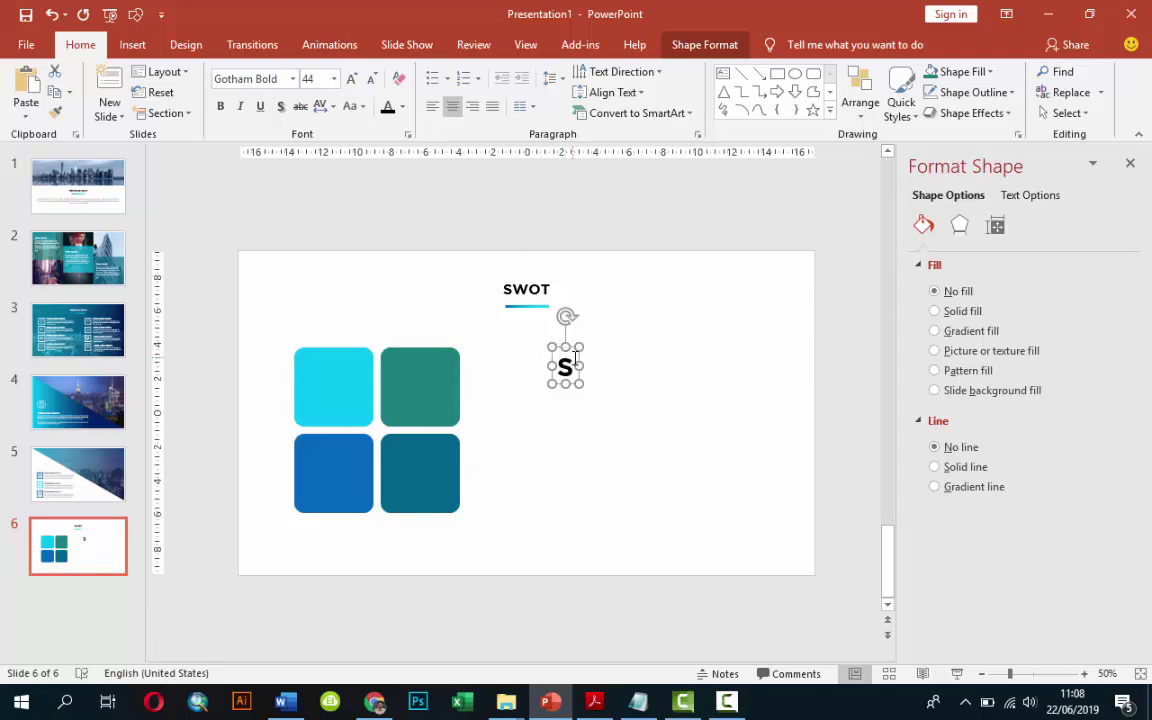
{"action": "left_click_drag", "start_coordinate": [575, 357], "coordinate": [344, 354]}
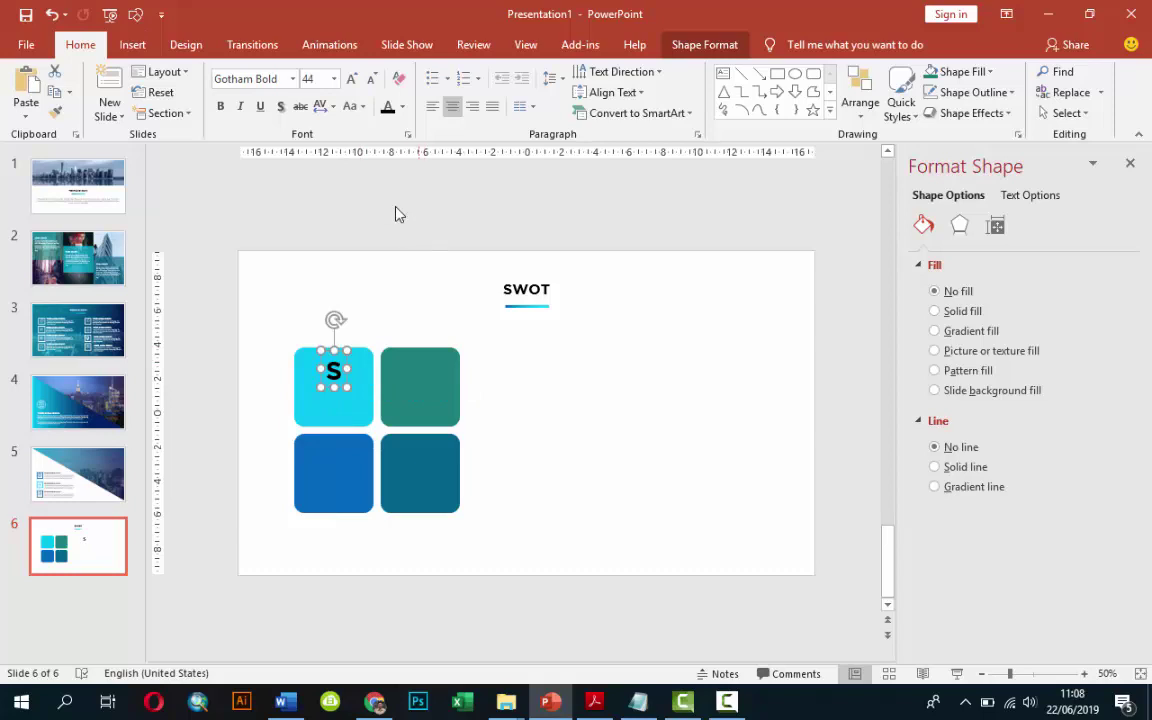
{"action": "left_click", "coordinate": [402, 106]}
{"action": "left_click", "coordinate": [388, 152]}
Copy the S onto the teal square and retype it as W.
{"action": "mouse_move", "coordinate": [340, 375]}
{"action": "left_mouse_down"}
{"action": "mouse_move", "coordinate": [202, 440]}
{"action": "mouse_move", "coordinate": [479, 360]}
{"action": "left_mouse_up"}
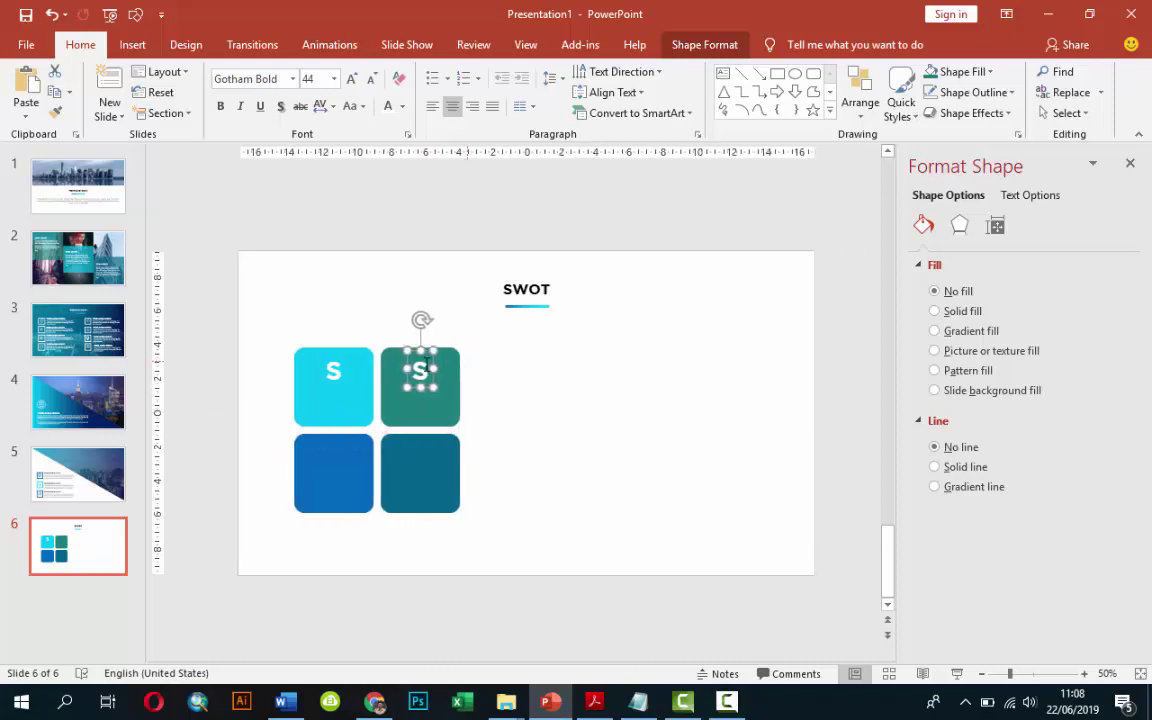
{"action": "type", "text": "W"}
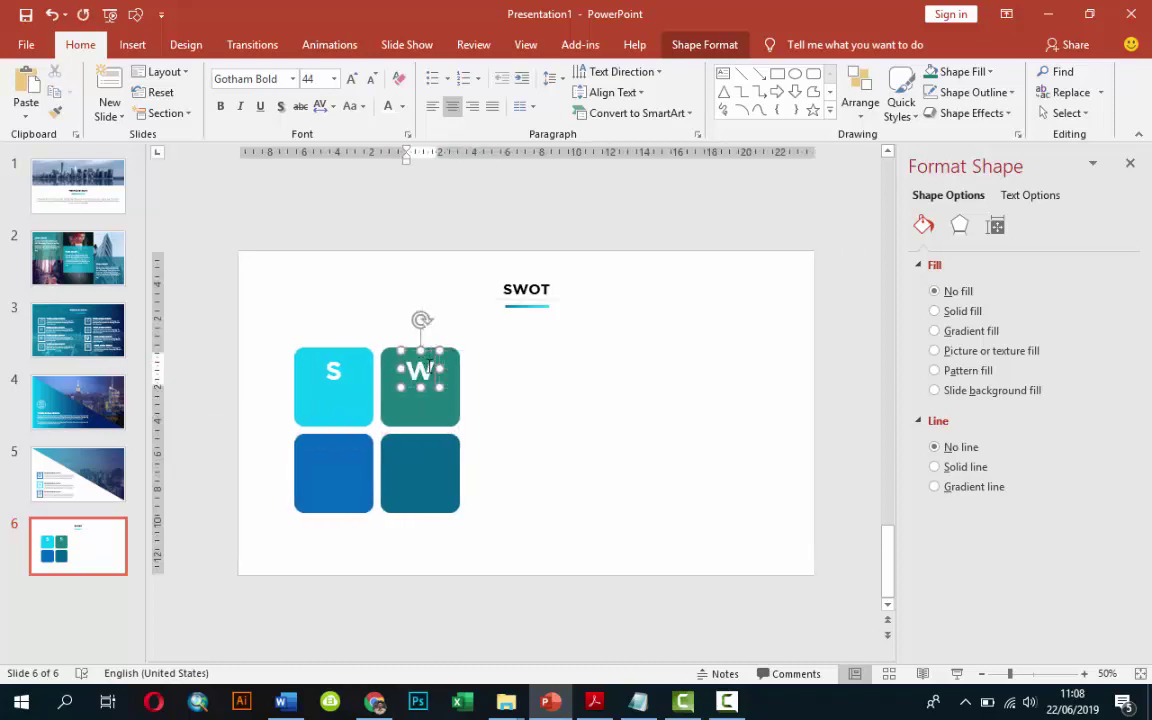
{"action": "key", "text": "Escape"}
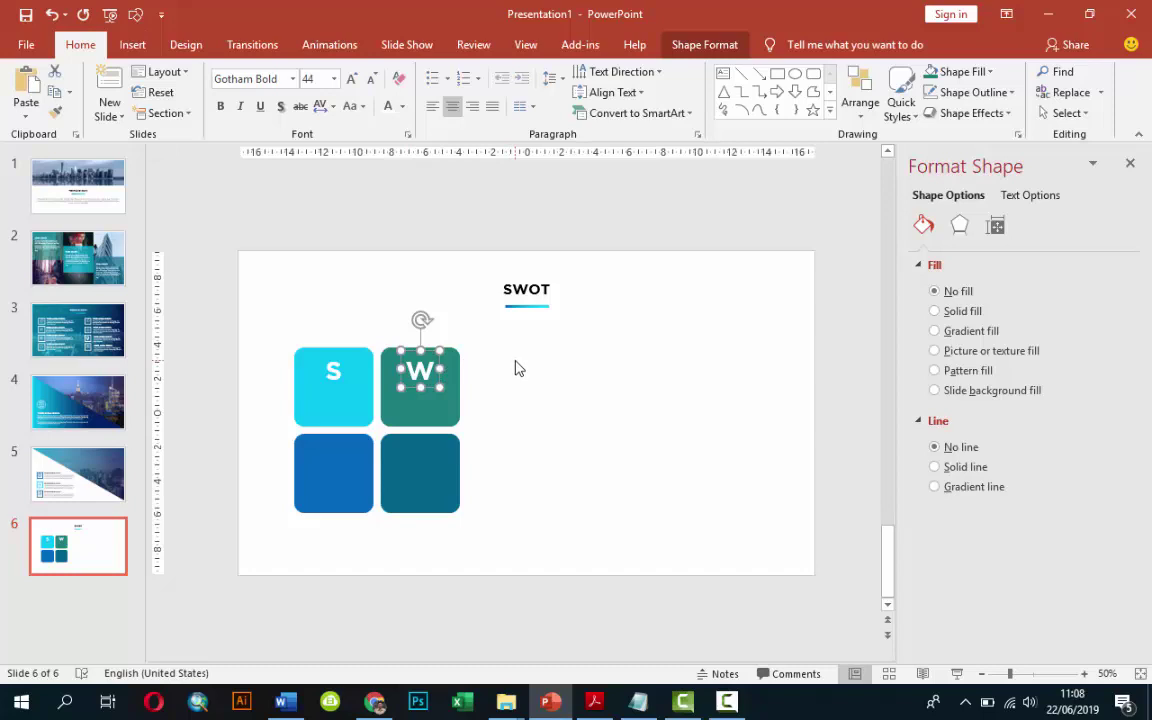
Copy the W onto the blue square as O, then onto the dark teal square as T.
{"action": "left_click_drag", "start_coordinate": [440, 369], "coordinate": [520, 368]}
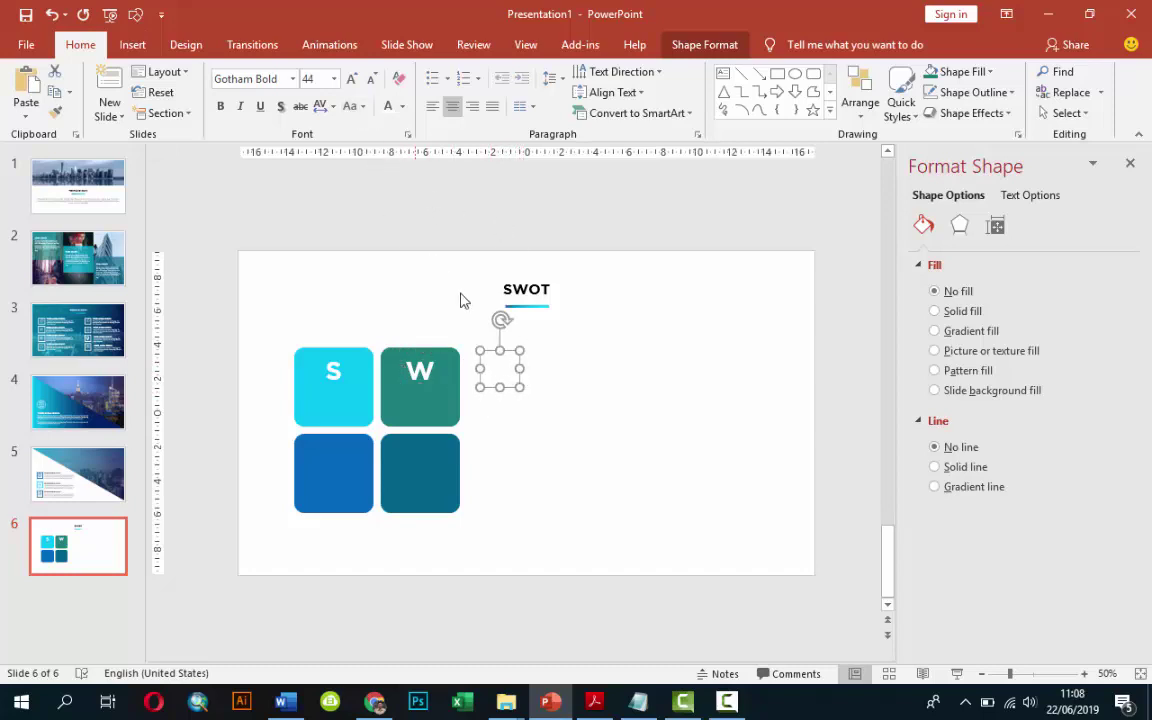
{"action": "mouse_move", "coordinate": [522, 365]}
{"action": "left_mouse_down"}
{"action": "mouse_move", "coordinate": [354, 455]}
{"action": "mouse_move", "coordinate": [325, 455]}
{"action": "left_mouse_up"}
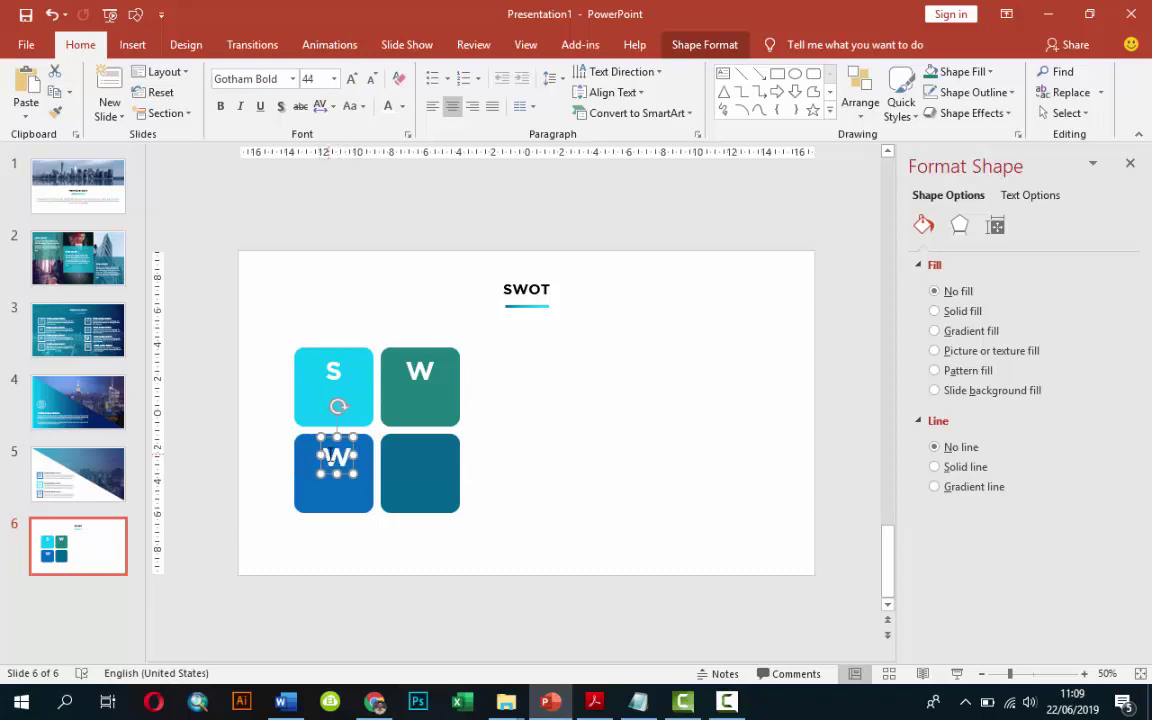
{"action": "key", "text": "Left"}
{"action": "double_click", "coordinate": [333, 456]}
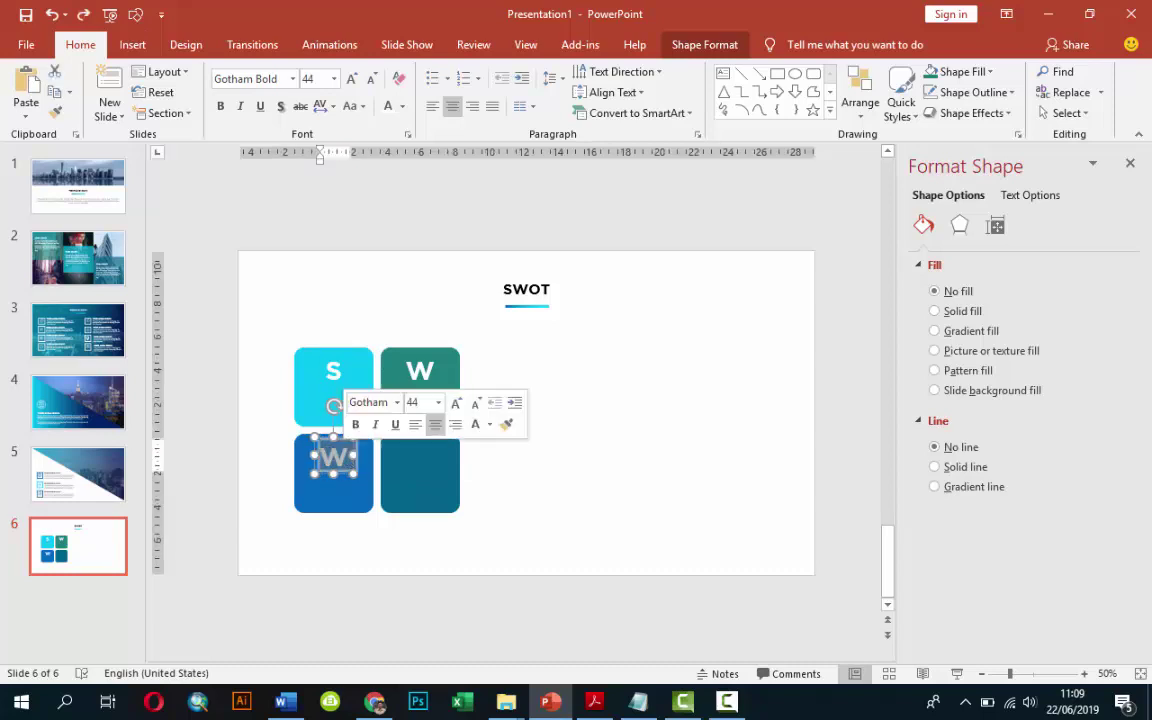
{"action": "type", "text": "O"}
{"action": "left_click", "coordinate": [355, 453]}
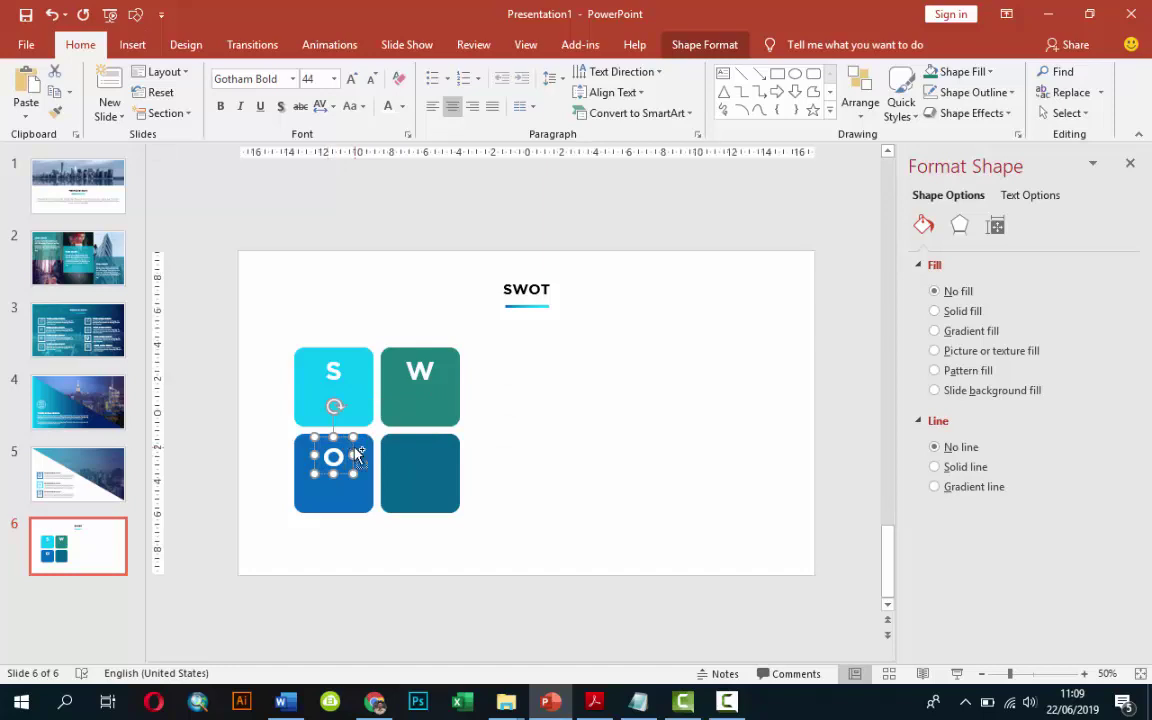
{"action": "mouse_move", "coordinate": [355, 453]}
{"action": "left_mouse_down"}
{"action": "mouse_move", "coordinate": [440, 459]}
{"action": "mouse_move", "coordinate": [440, 441]}
{"action": "left_mouse_up"}
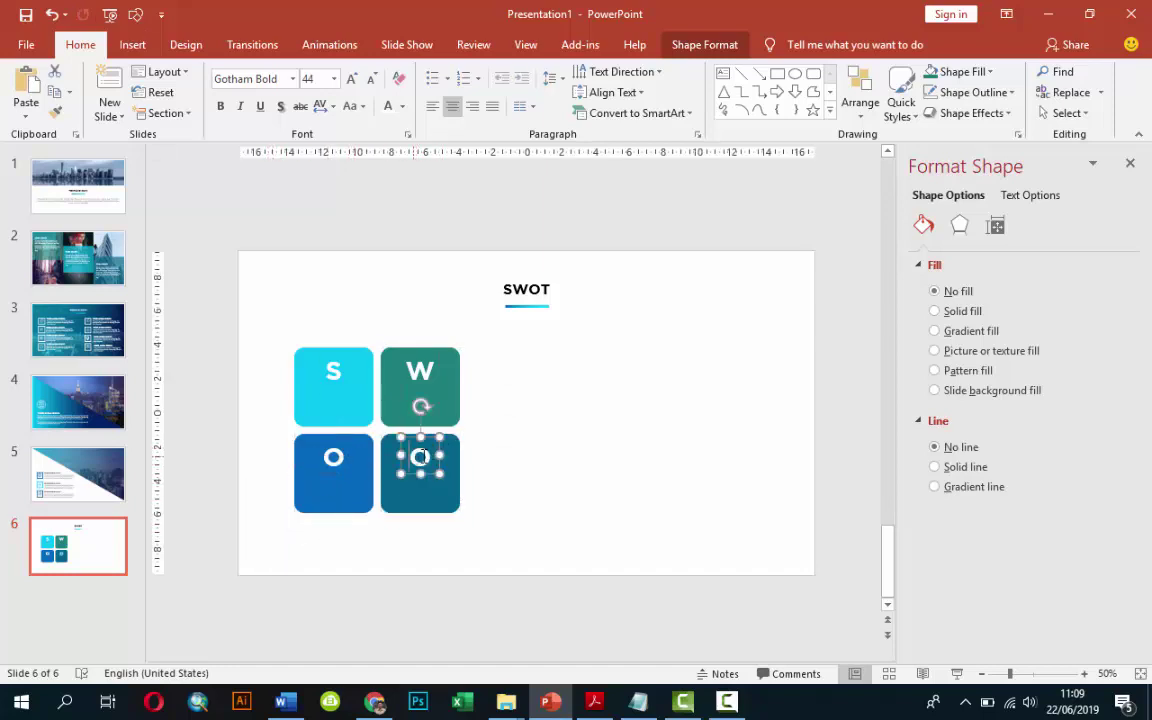
{"action": "type", "text": "T"}
{"action": "left_click", "coordinate": [665, 458]}
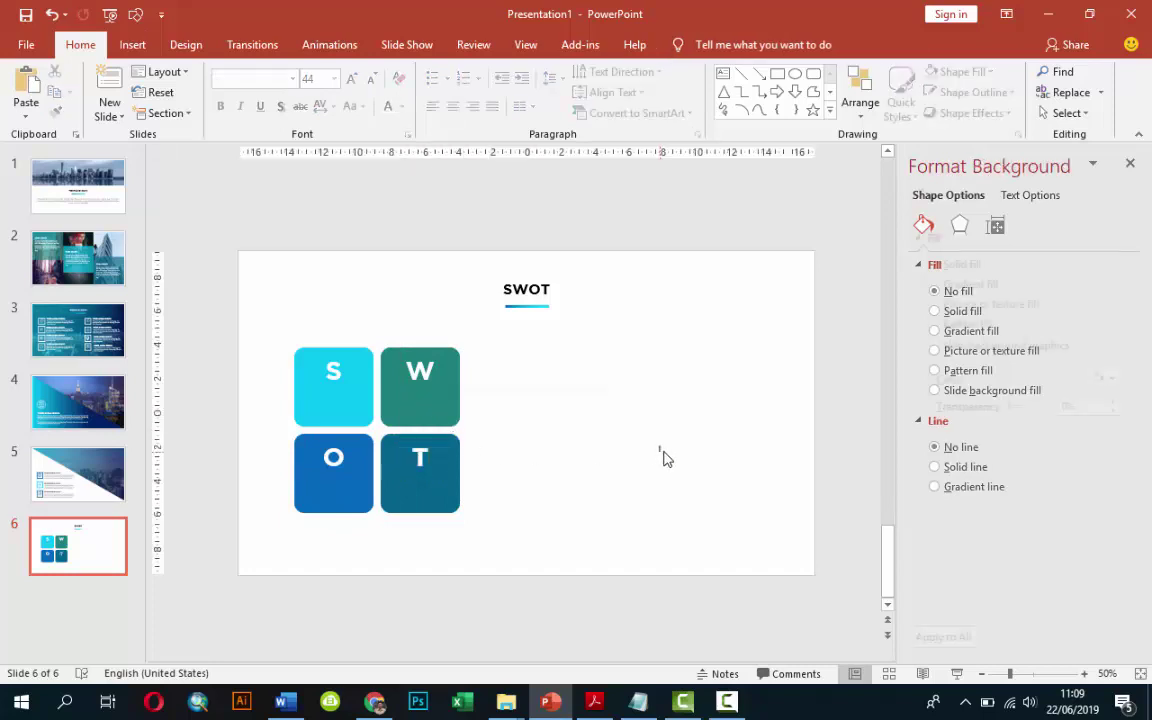
Add a text box reading 'Strenght' and move it onto the S tile.
{"action": "left_click", "coordinate": [132, 44]}
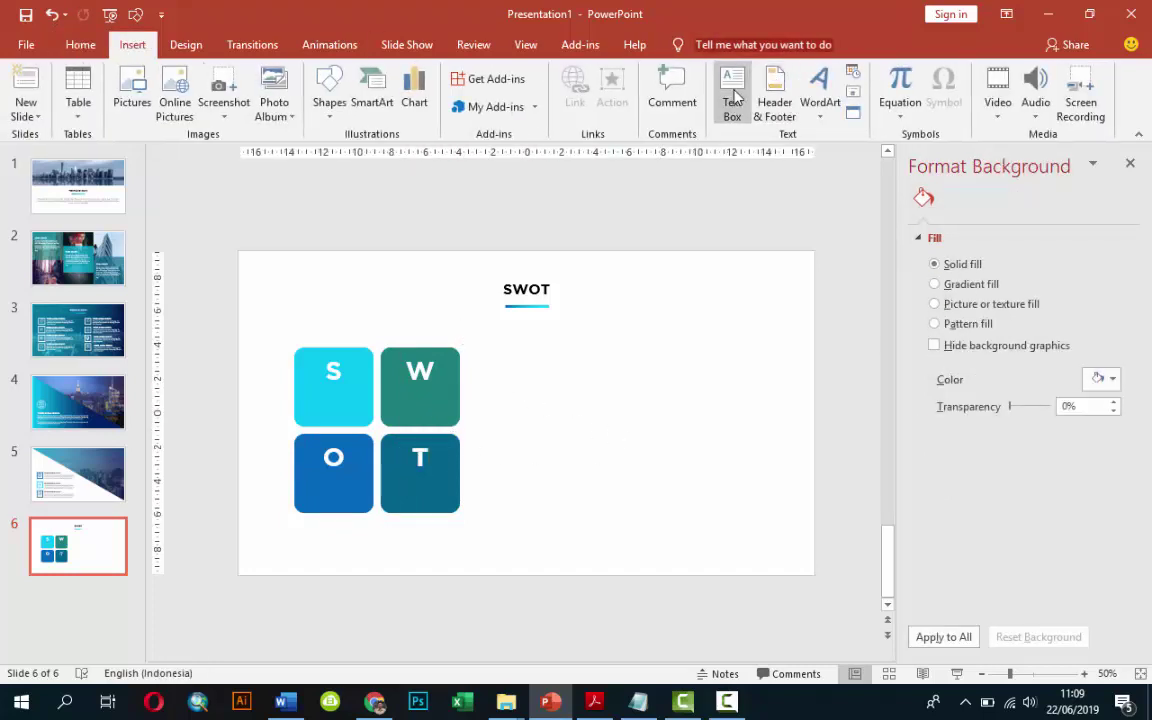
{"action": "left_click", "coordinate": [735, 95]}
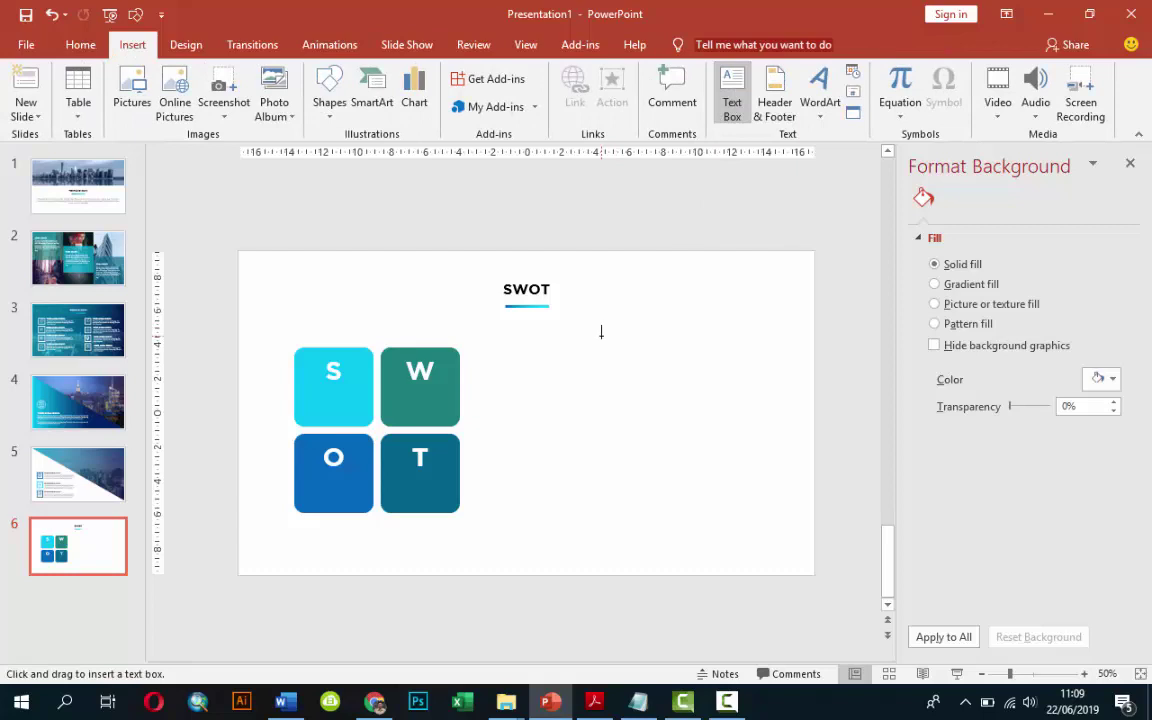
{"action": "left_click", "coordinate": [573, 384]}
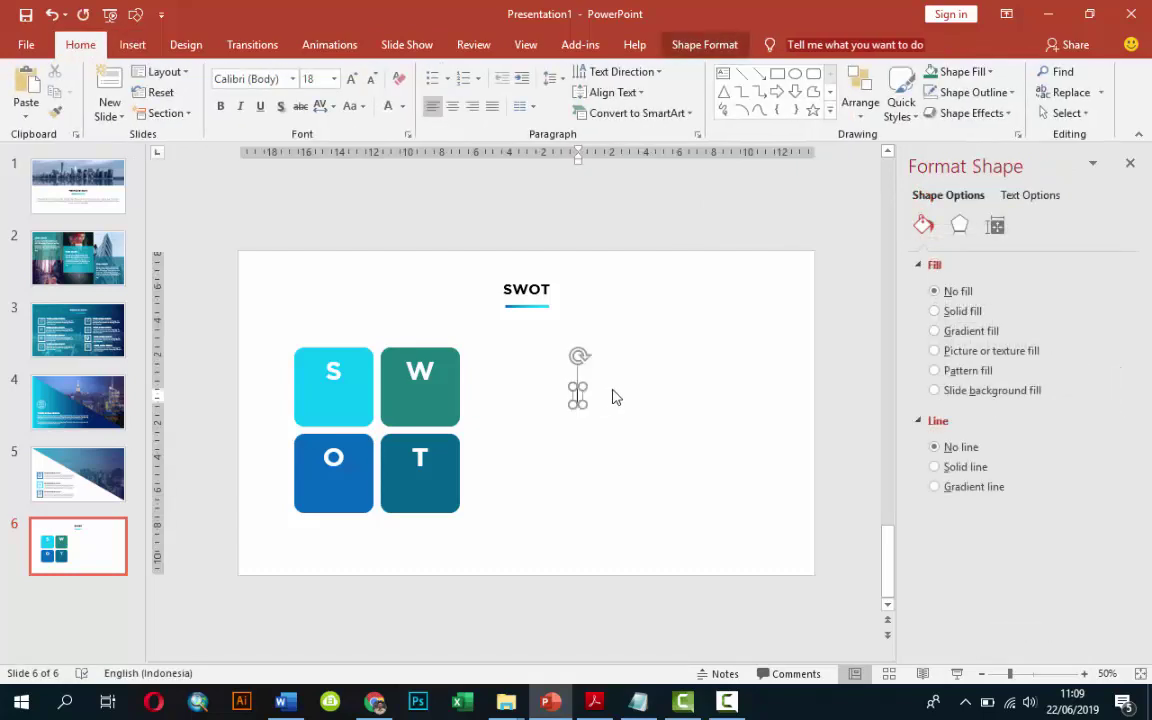
{"action": "type", "text": "Strength"}
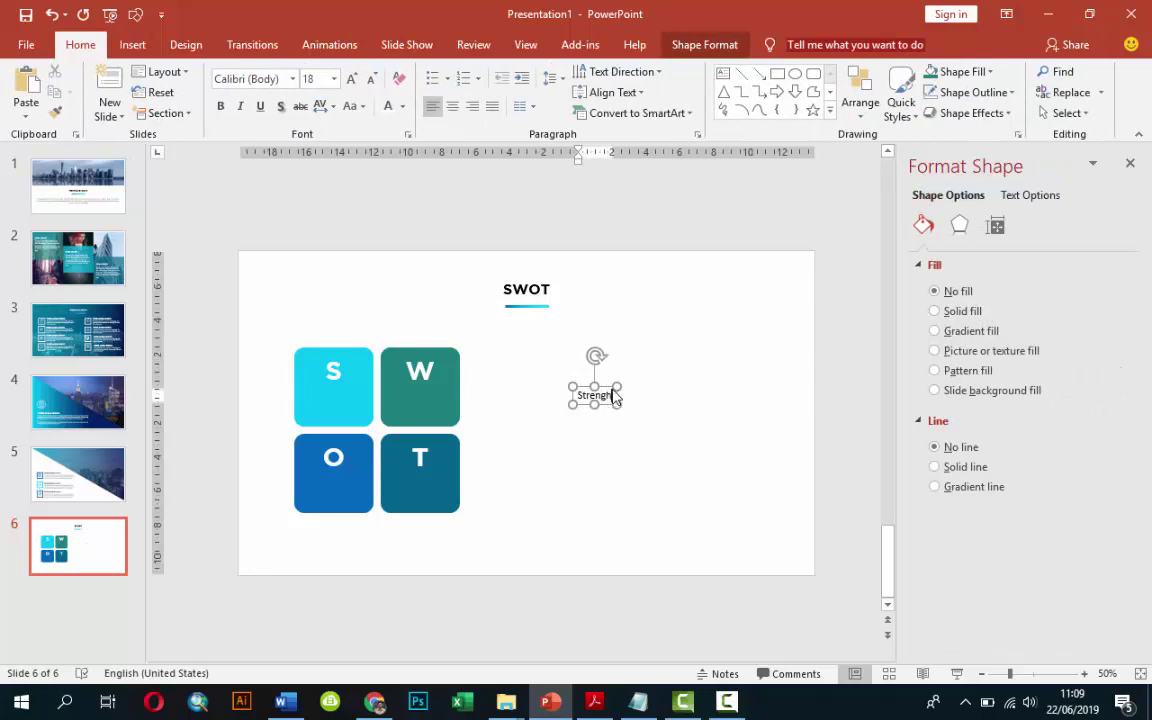
{"action": "type", "text": "gh"}
{"action": "type", "text": "ths"}
{"action": "mouse_move", "coordinate": [619, 393]}
{"action": "left_mouse_down"}
{"action": "mouse_move", "coordinate": [351, 388]}
{"action": "mouse_move", "coordinate": [362, 388]}
{"action": "left_mouse_up"}
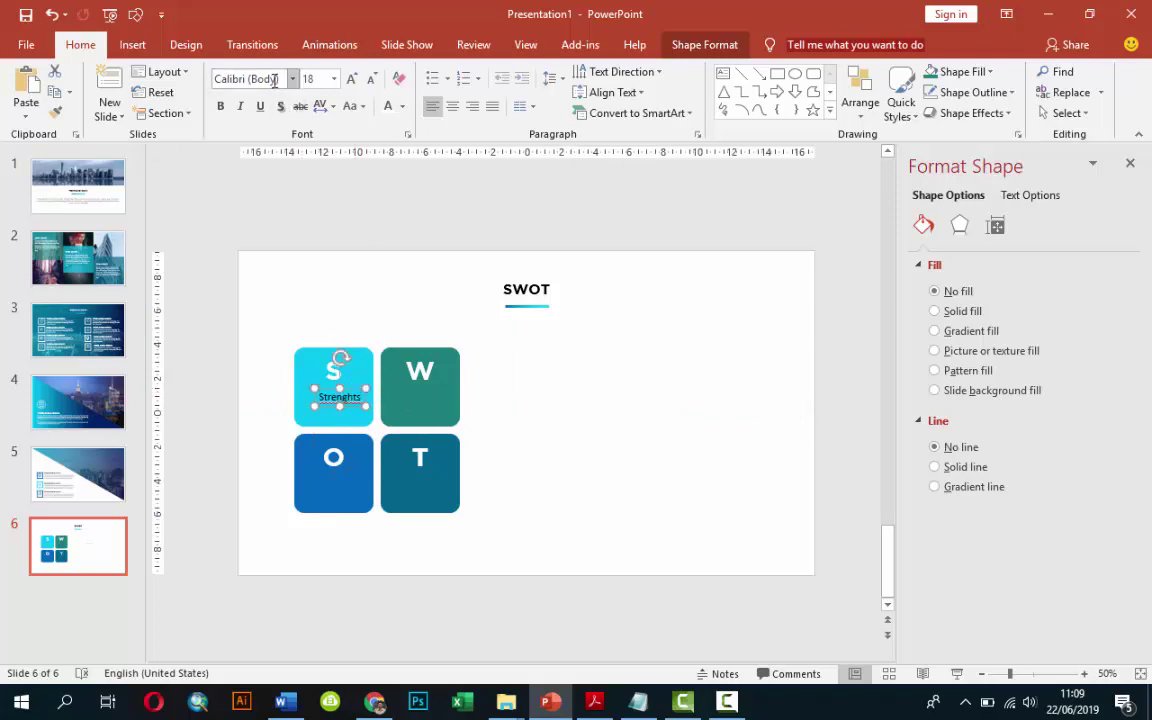
Format the Strenghts label in white Open Sans and centre it under the S.
{"action": "left_click", "coordinate": [292, 78]}
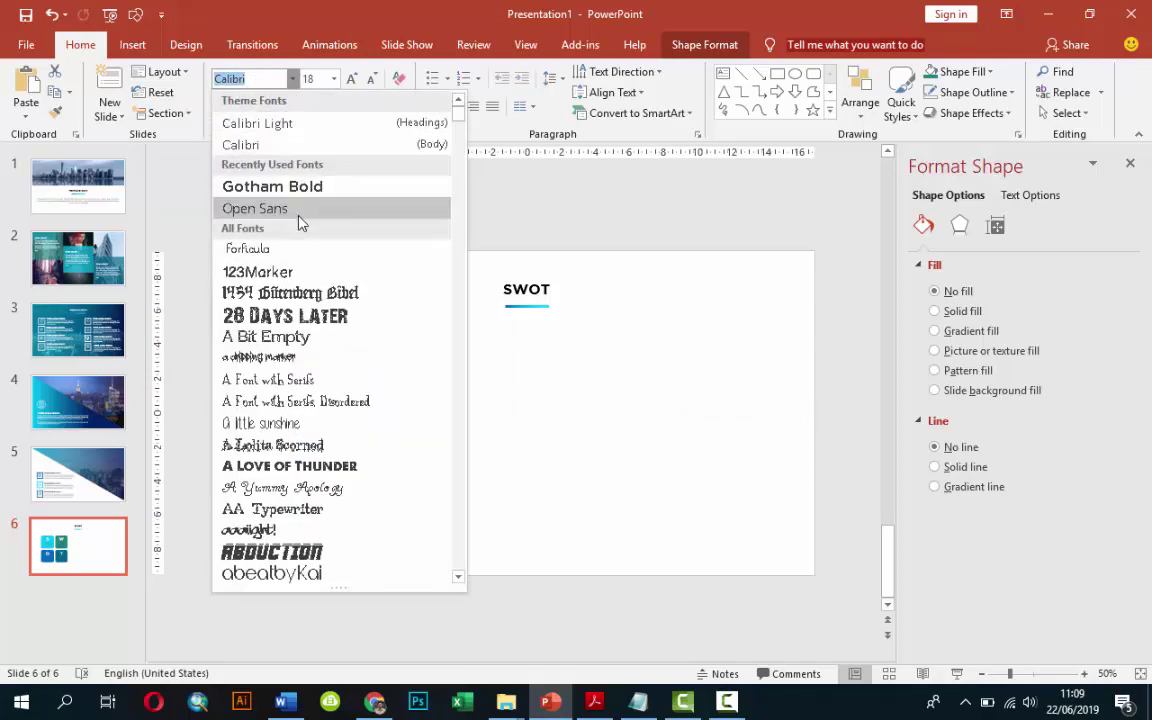
{"action": "left_click", "coordinate": [300, 210]}
{"action": "left_click", "coordinate": [388, 106]}
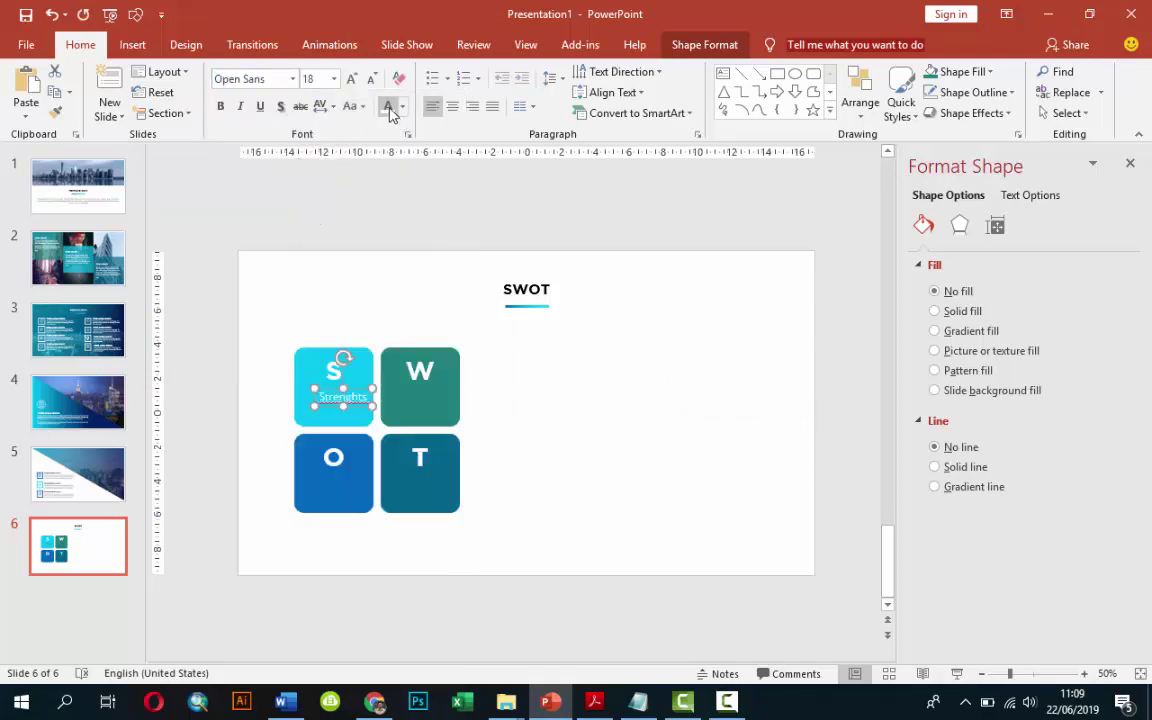
{"action": "scroll", "coordinate": [345, 397], "scroll_direction": "up", "scroll_amount": 3, "text": "ctrl"}
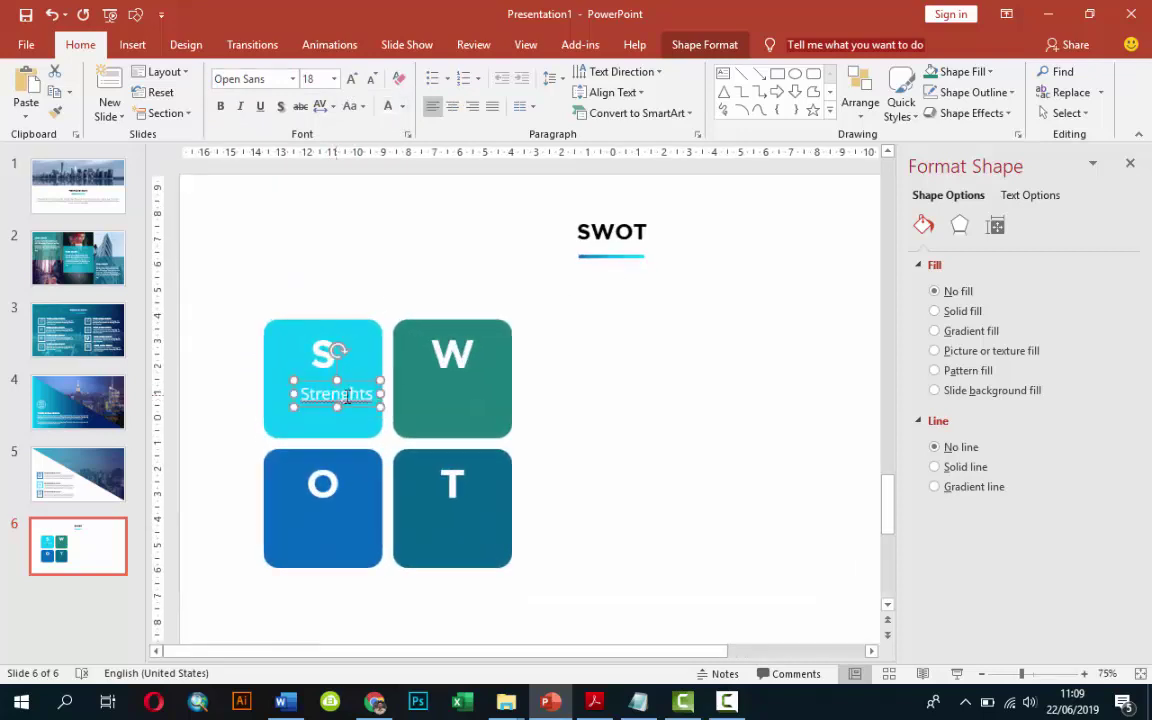
{"action": "left_click", "coordinate": [364, 378]}
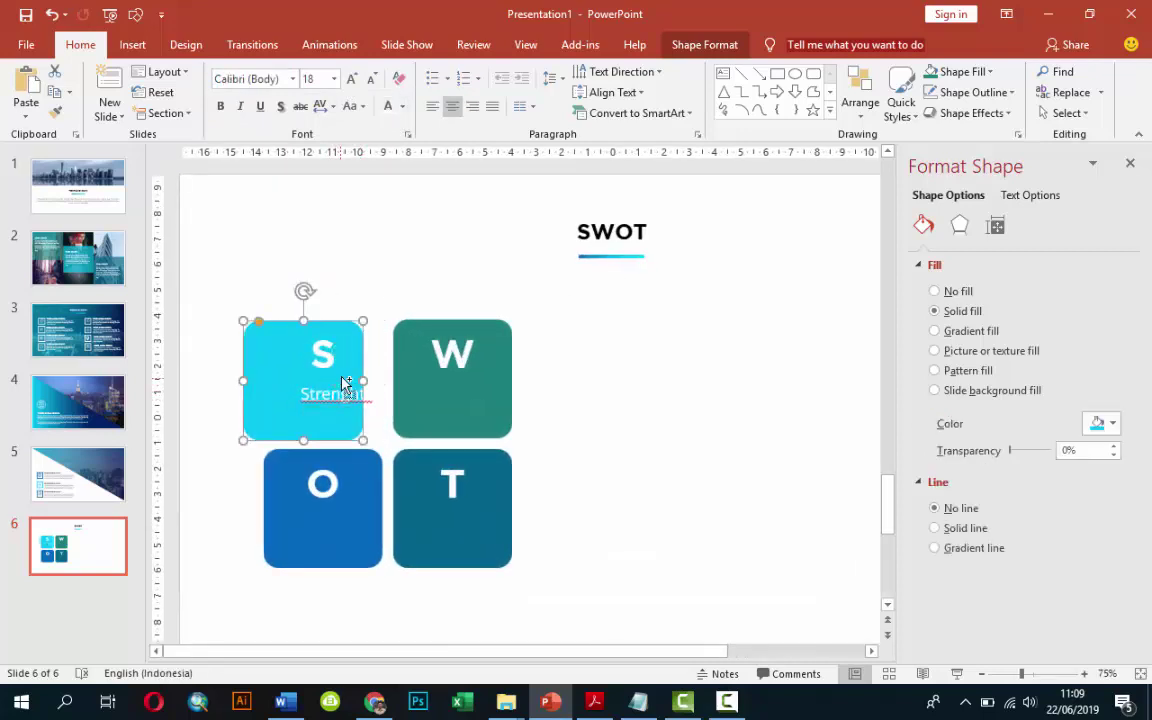
{"action": "left_click", "coordinate": [356, 389]}
{"action": "mouse_move", "coordinate": [356, 385]}
{"action": "left_mouse_down"}
{"action": "mouse_move", "coordinate": [339, 383]}
{"action": "mouse_move", "coordinate": [372, 407]}
{"action": "mouse_move", "coordinate": [479, 380]}
{"action": "left_mouse_up"}
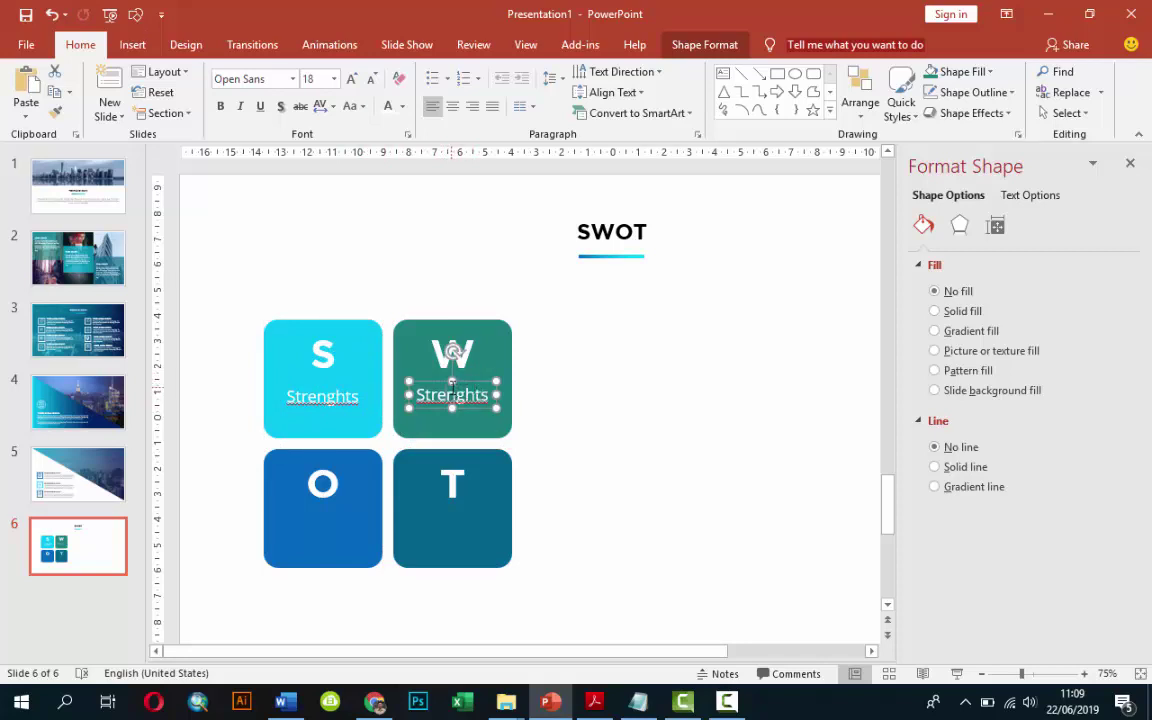
Retype the label copied into the W square as Weaknesses and centre it.
{"action": "left_click", "coordinate": [442, 392]}
{"action": "left_click_drag", "start_coordinate": [418, 393], "coordinate": [494, 394]}
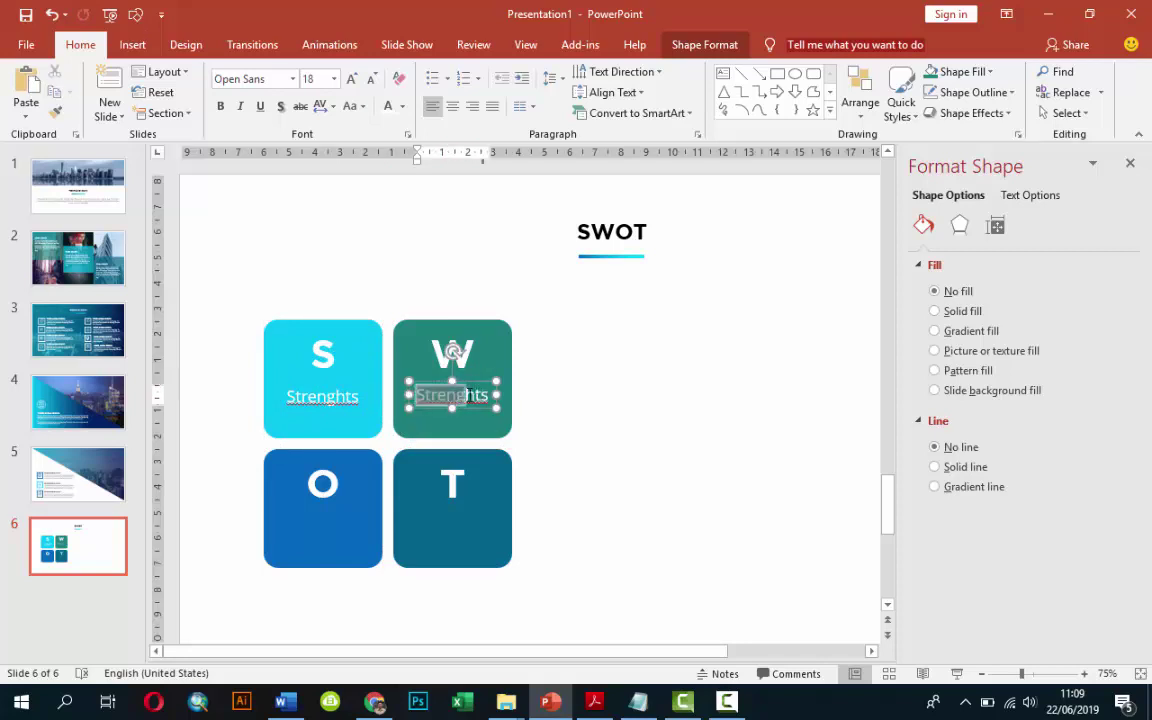
{"action": "type", "text": "Weak"}
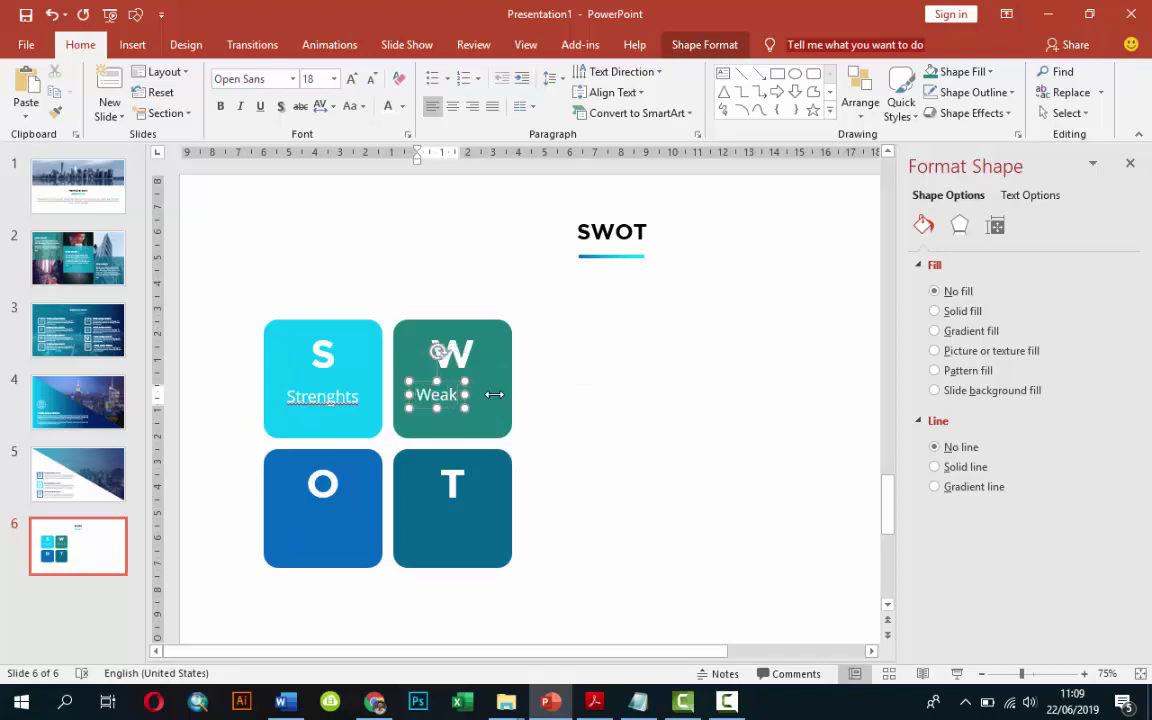
{"action": "type", "text": "nes"}
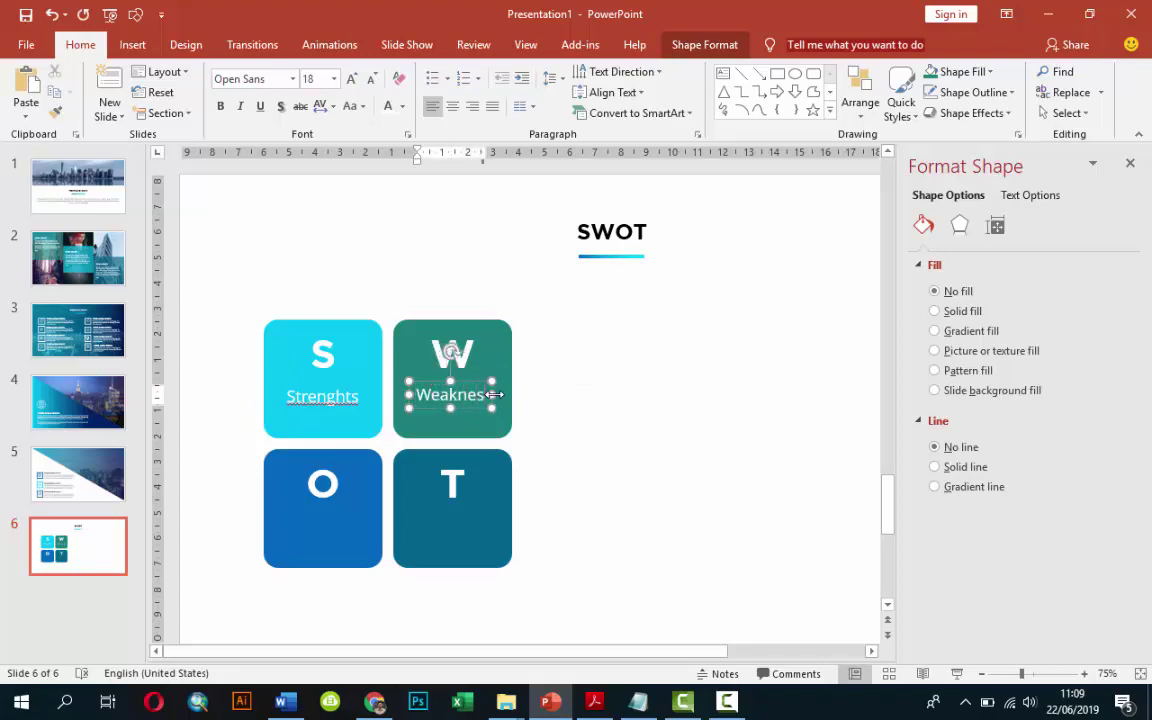
{"action": "type", "text": "s"}
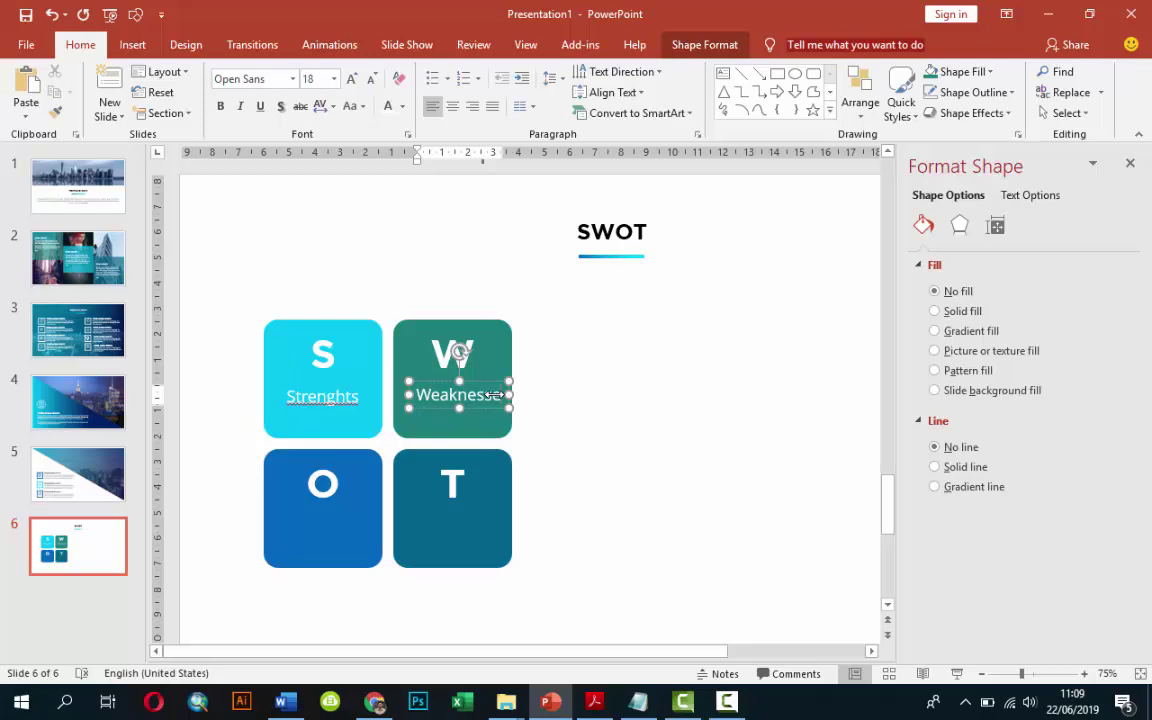
{"action": "type", "text": "es"}
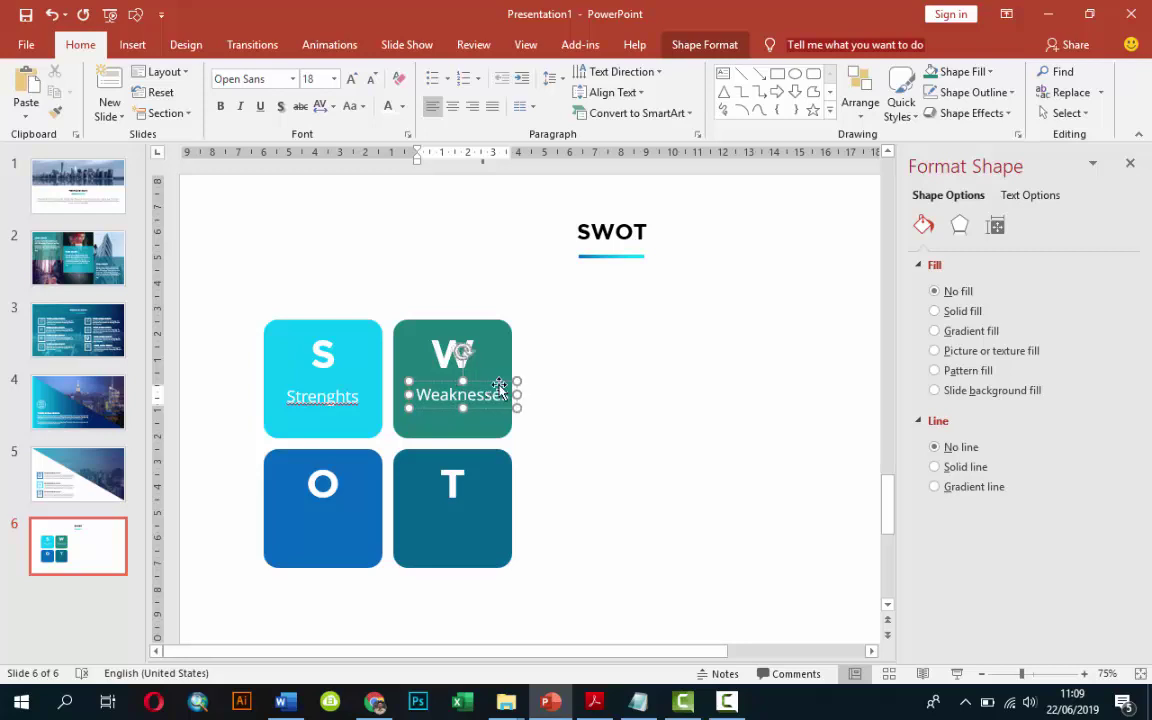
{"action": "left_click_drag", "start_coordinate": [493, 385], "coordinate": [346, 516]}
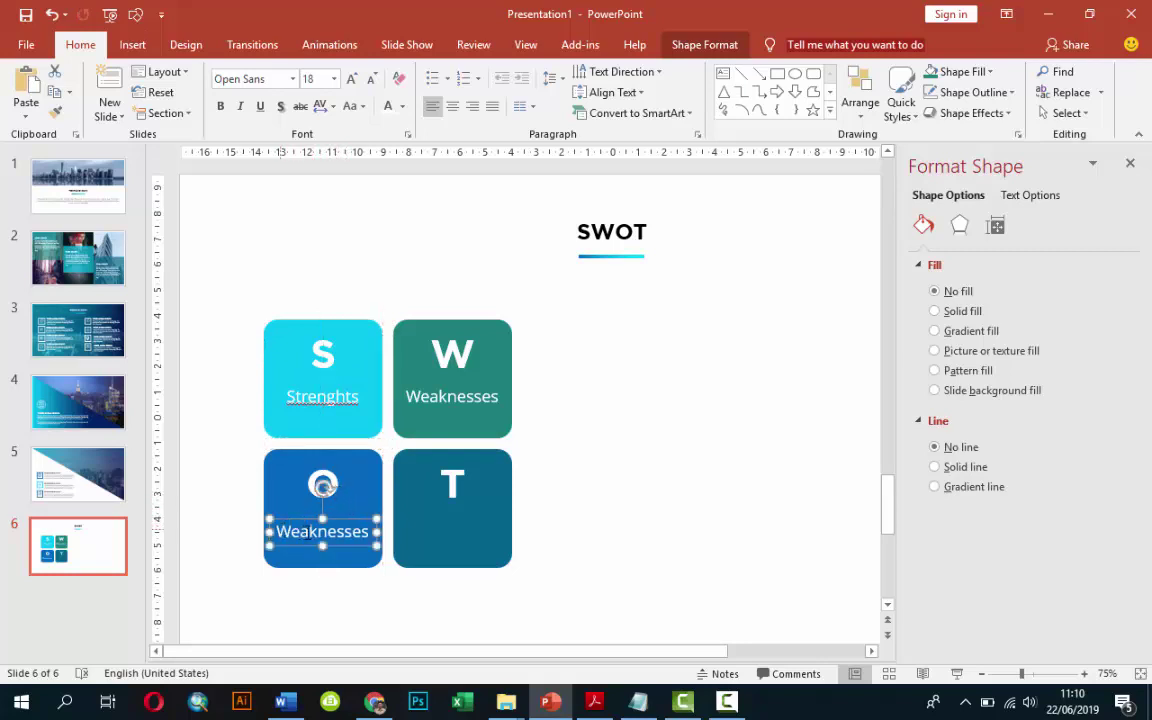
Retype the copied label in the O square as 'Oportunities'.
{"action": "double_click", "coordinate": [322, 531]}
{"action": "type", "text": "Opo"}
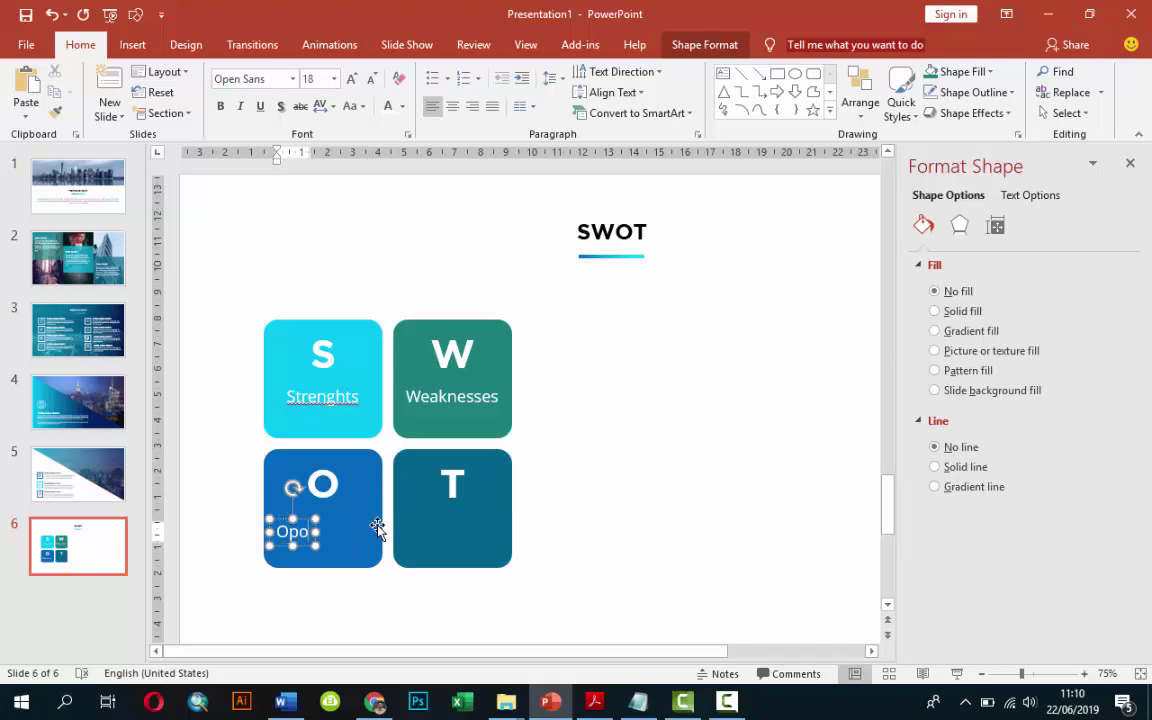
{"action": "type", "text": "rtu"}
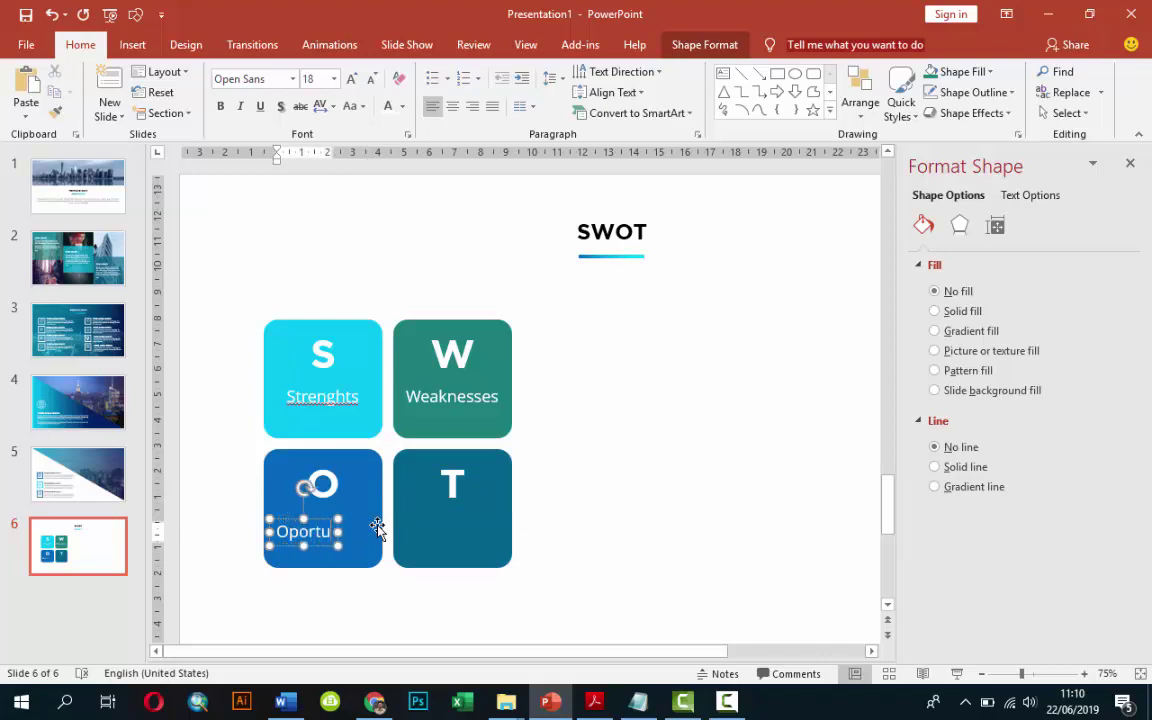
{"action": "type", "text": "nitie"}
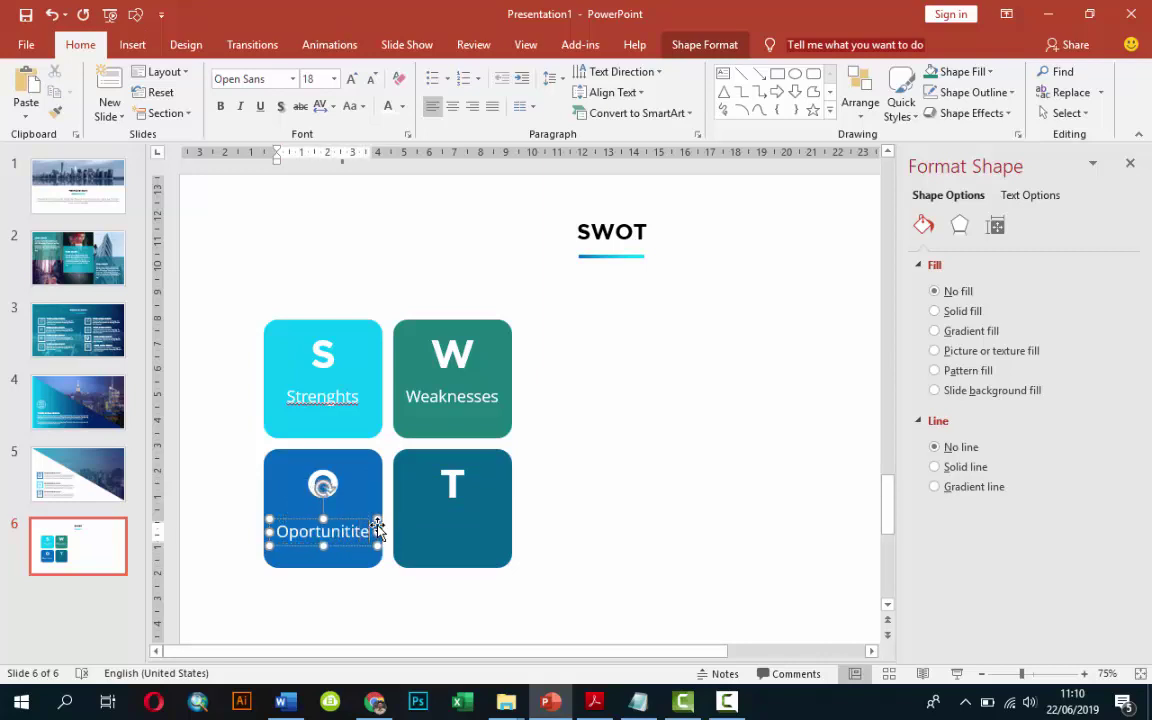
{"action": "key", "text": "BackSpace"}
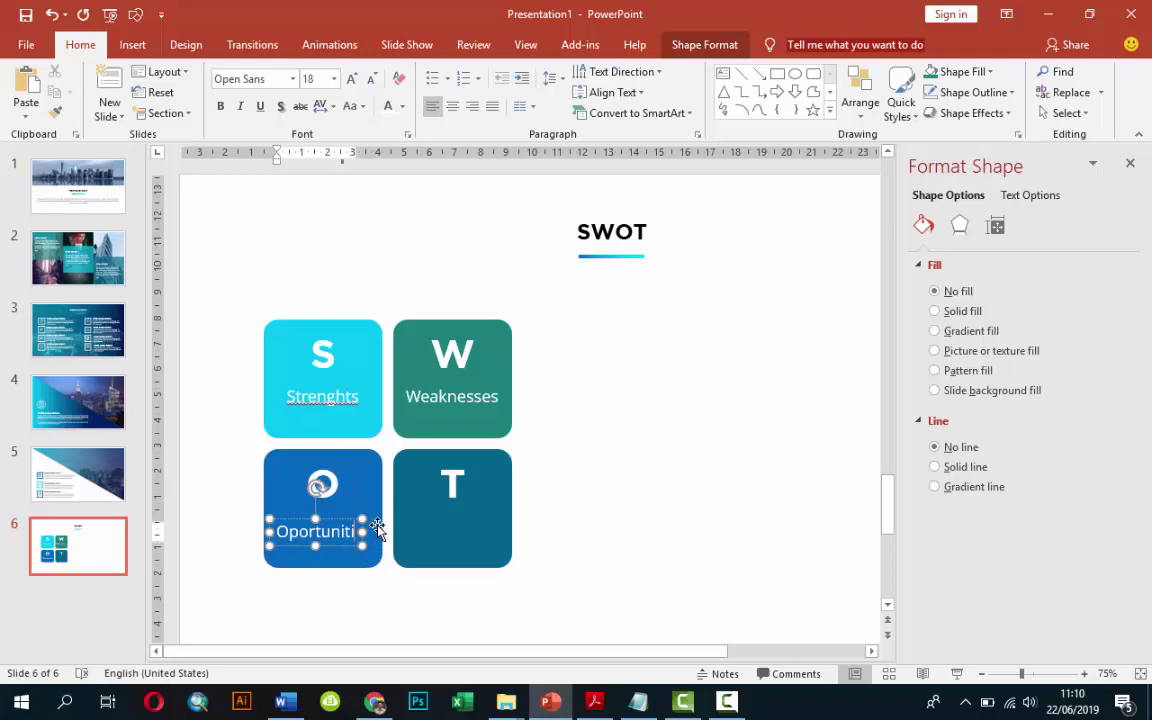
{"action": "type", "text": "es"}
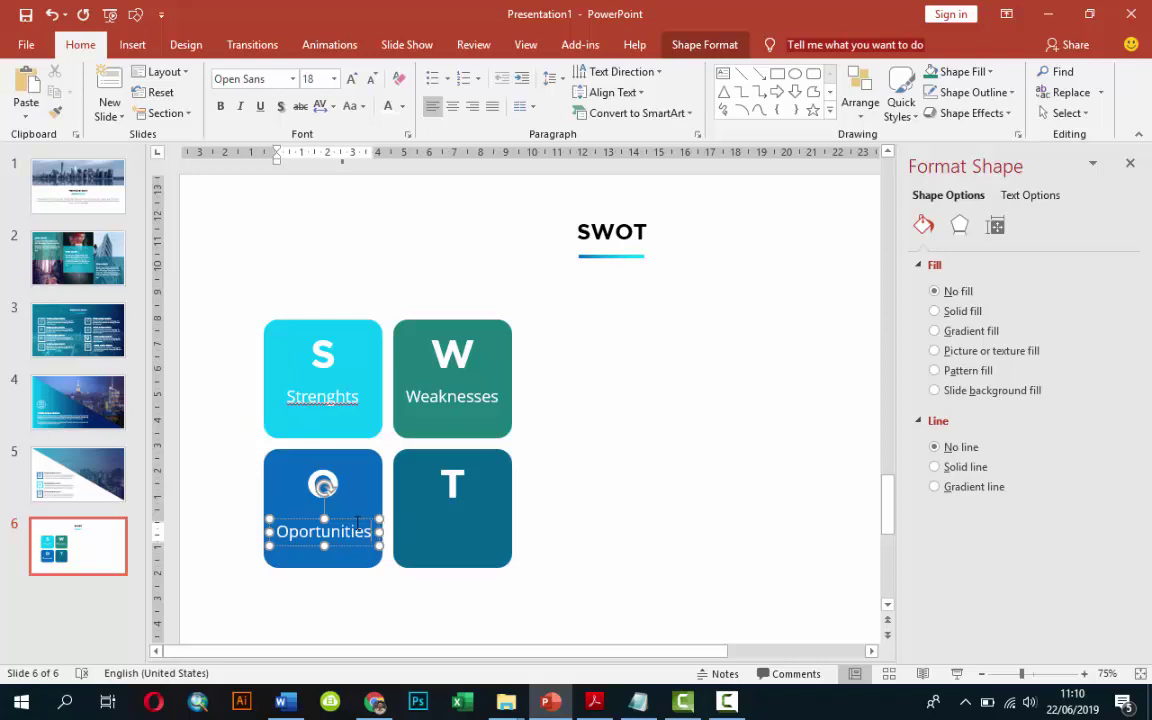
Copy the label into the T square, retype it as Threats and centre it under the T.
{"action": "mouse_move", "coordinate": [352, 521]}
{"action": "left_mouse_down"}
{"action": "mouse_move", "coordinate": [272, 601]}
{"action": "mouse_move", "coordinate": [527, 465]}
{"action": "left_mouse_up"}
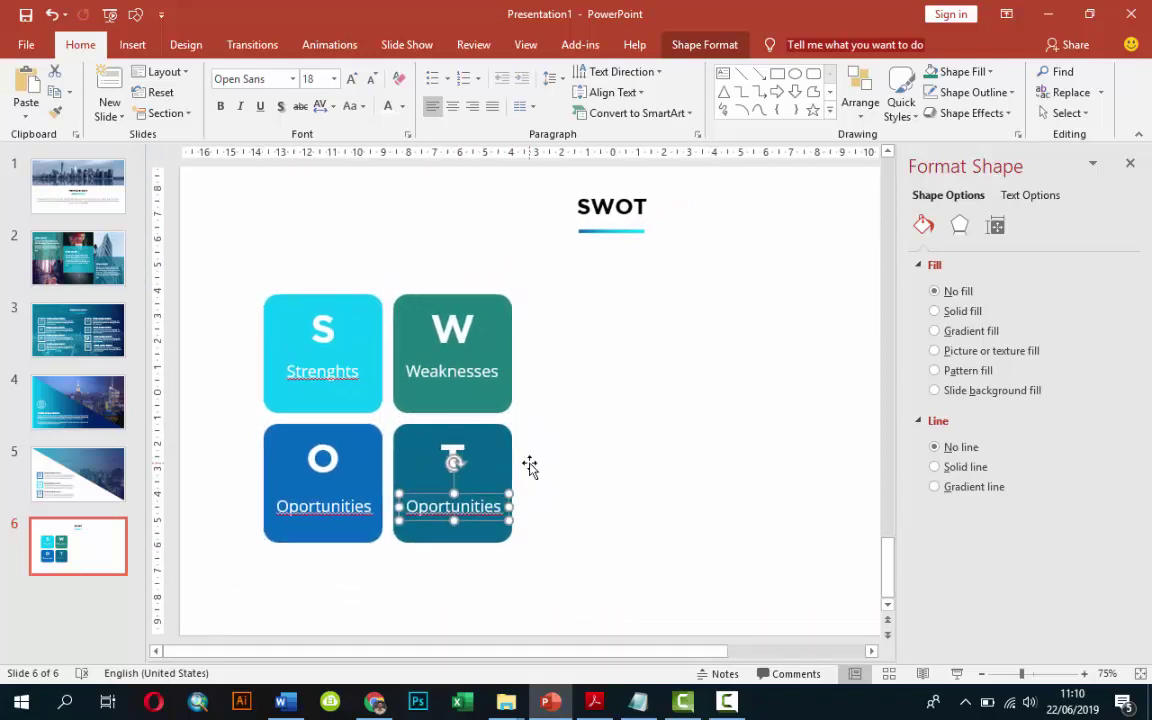
{"action": "left_click_drag", "start_coordinate": [405, 506], "coordinate": [502, 506]}
{"action": "type", "text": "Threa"}
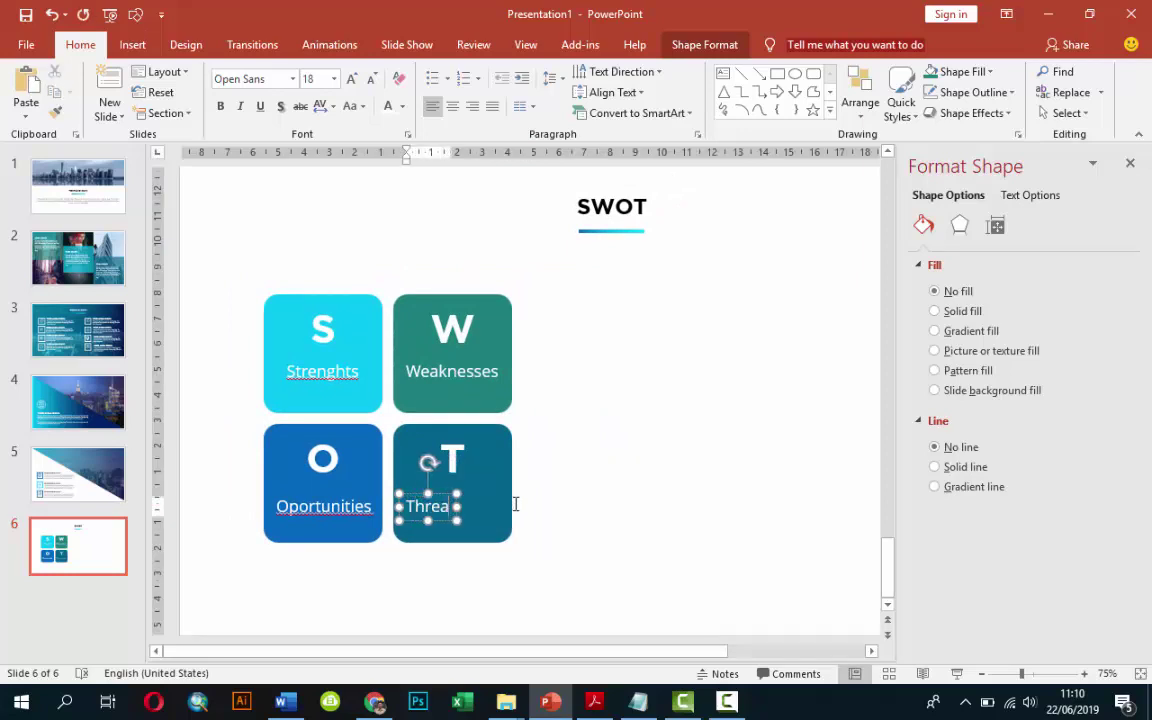
{"action": "type", "text": "ts"}
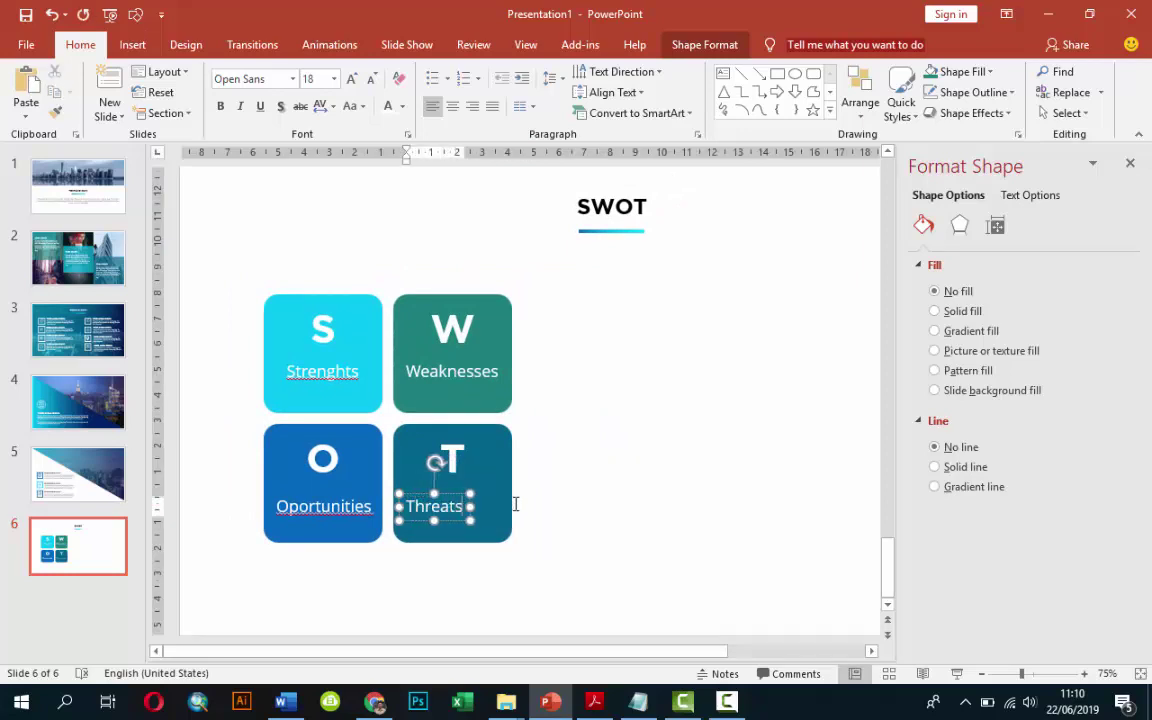
{"action": "left_click_drag", "start_coordinate": [451, 494], "coordinate": [467, 497]}
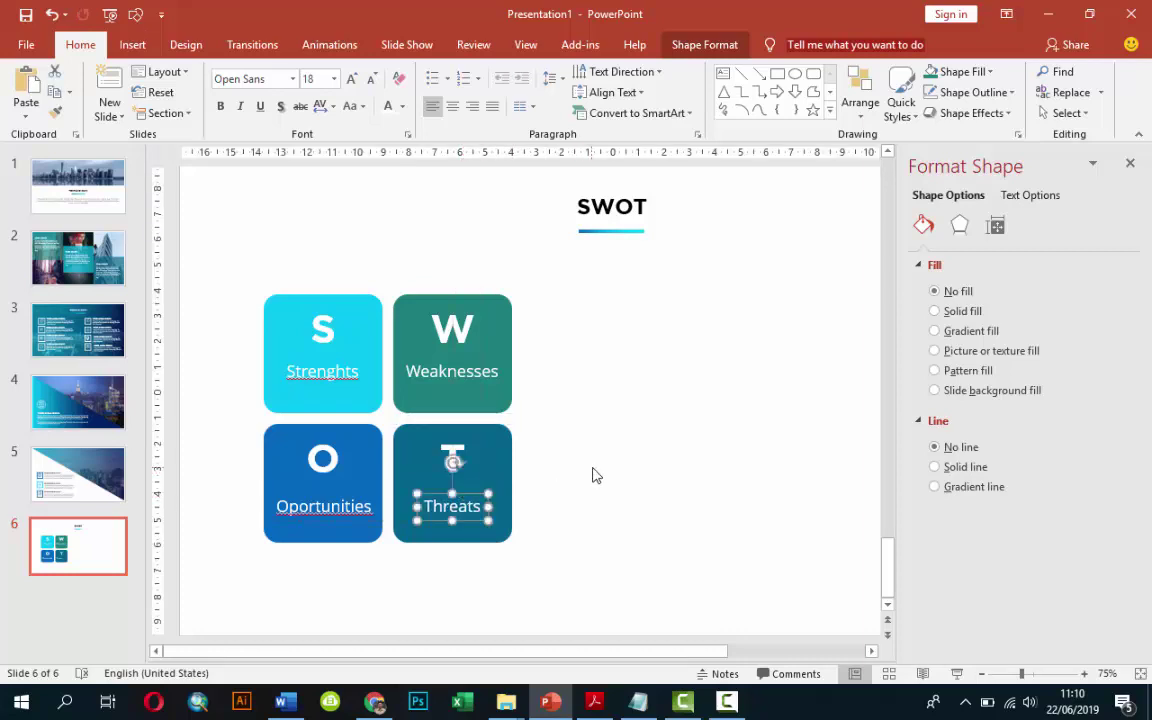
{"action": "left_click", "coordinate": [648, 455]}
{"action": "scroll", "coordinate": [648, 455], "scroll_direction": "down", "scroll_amount": 2, "text": "ctrl"}
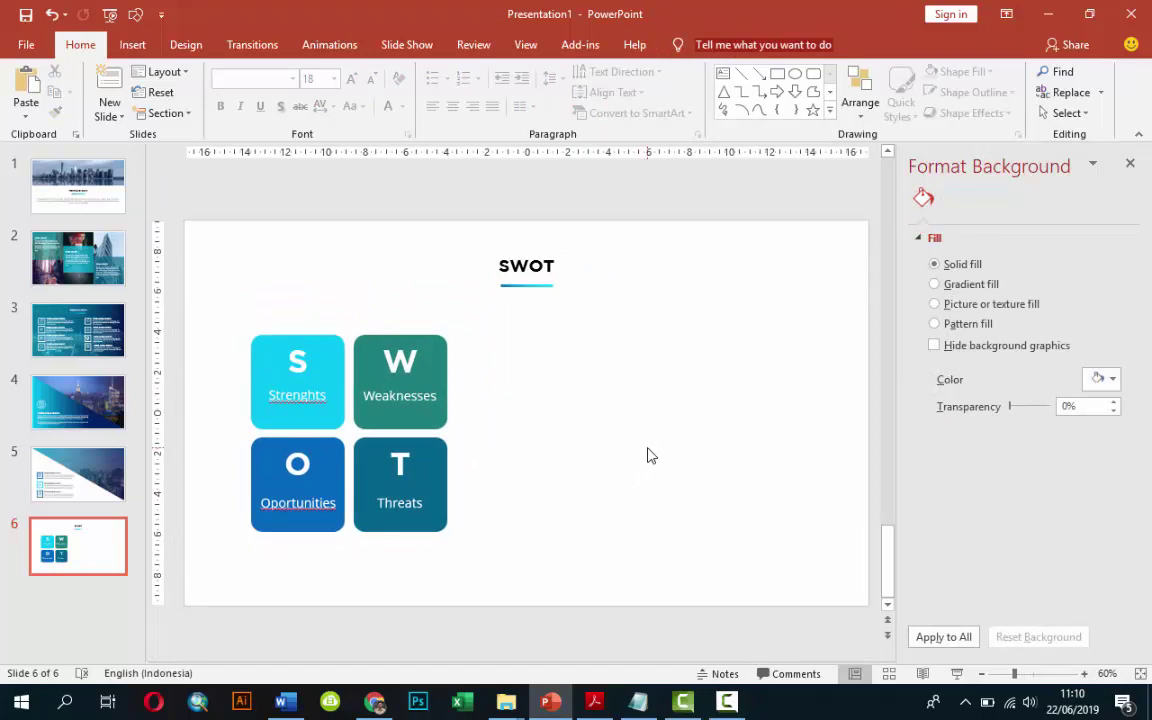
Draw a small borderless square below the SWOT title and eyedrop the S tile's cyan into it.
{"action": "left_click", "coordinate": [132, 44]}
{"action": "left_click", "coordinate": [343, 102]}
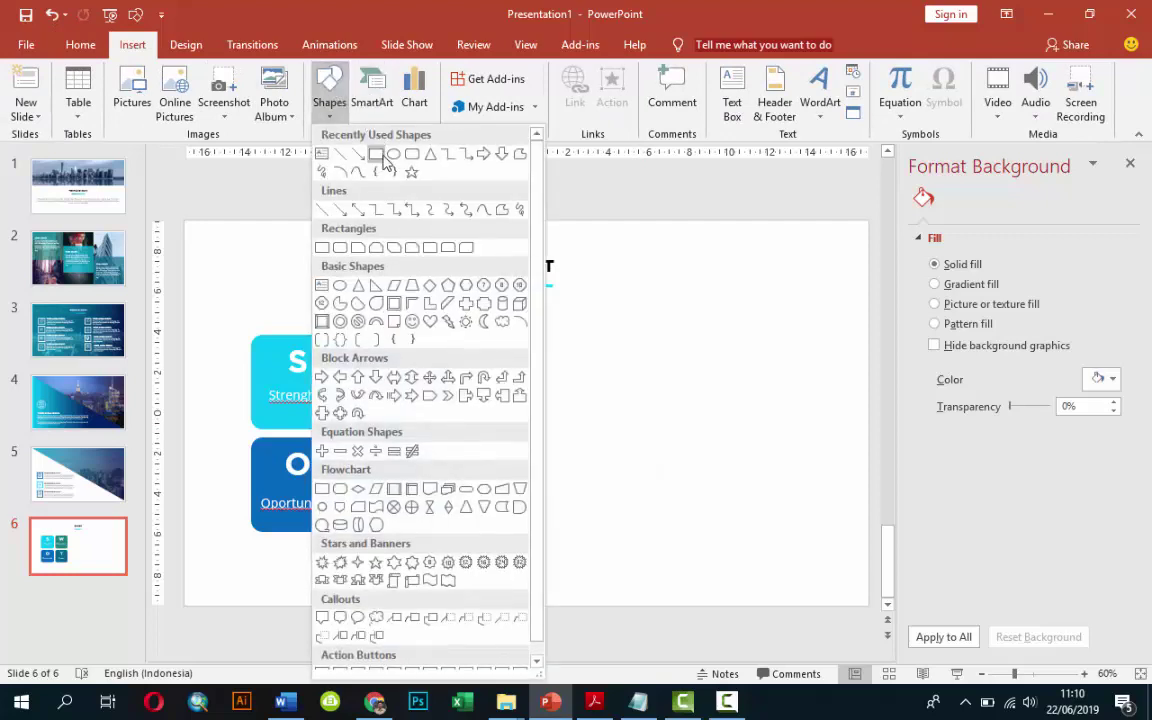
{"action": "left_click", "coordinate": [340, 148]}
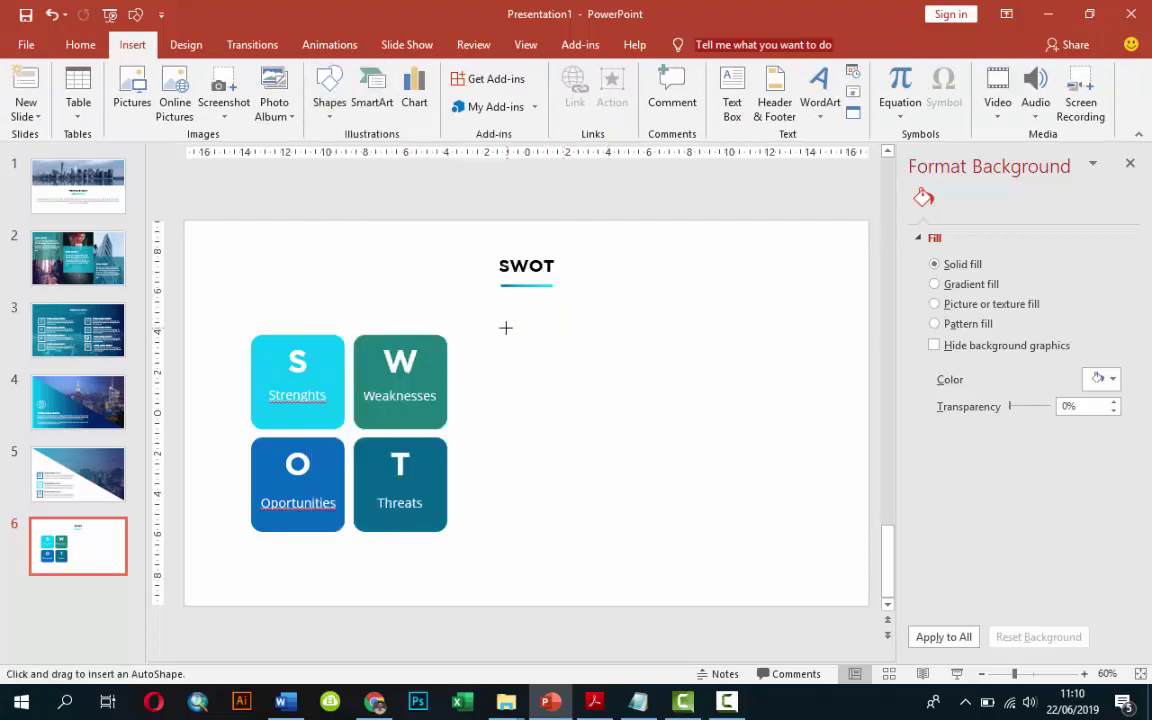
{"action": "mouse_move", "coordinate": [494, 315]}
{"action": "left_mouse_down"}
{"action": "mouse_move", "coordinate": [535, 341]}
{"action": "mouse_move", "coordinate": [548, 366]}
{"action": "left_mouse_up"}
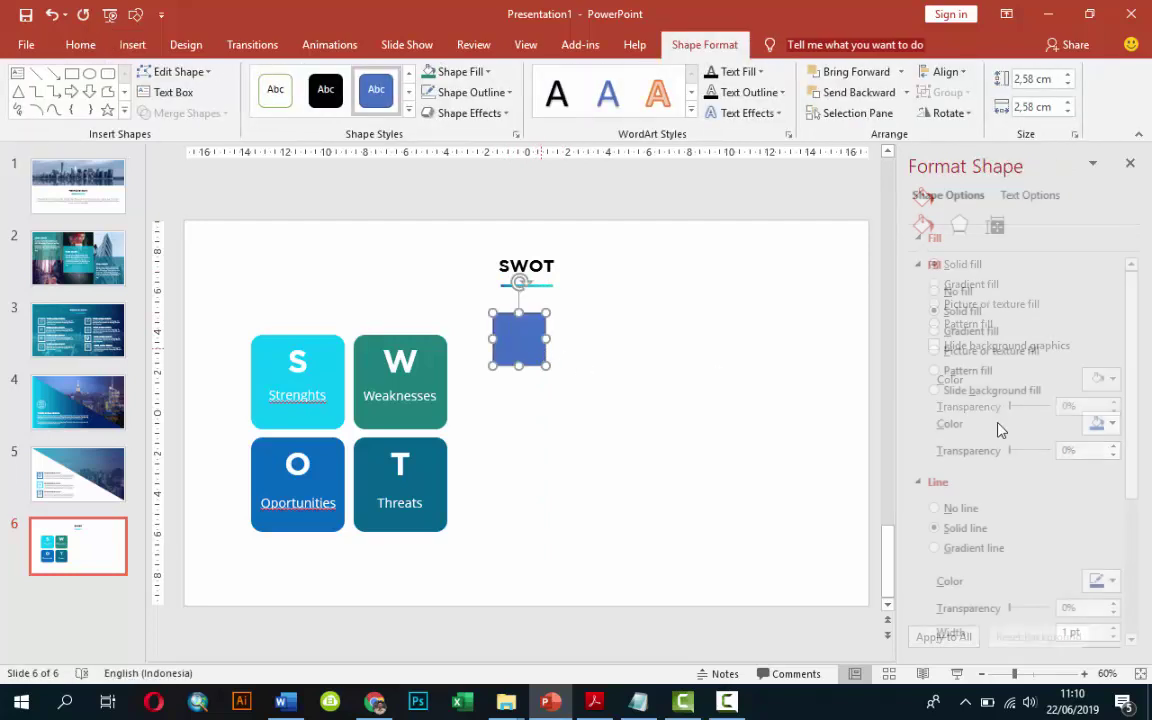
{"action": "left_click", "coordinate": [968, 510]}
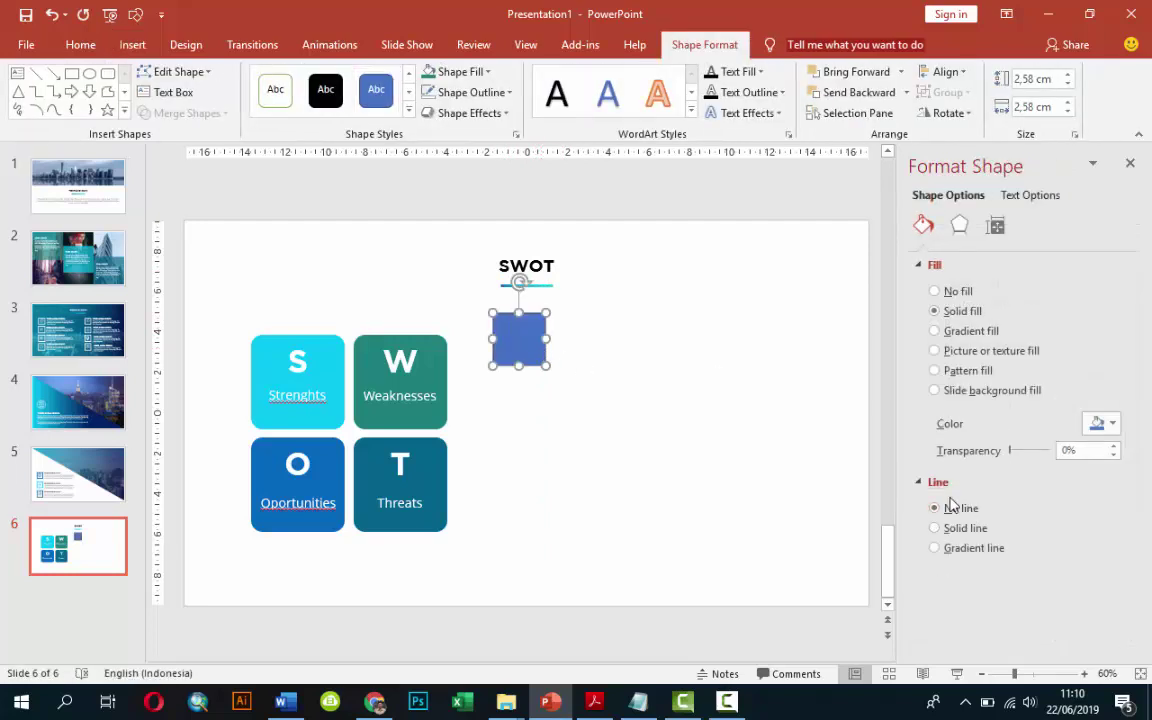
{"action": "left_click", "coordinate": [1100, 424]}
{"action": "left_click", "coordinate": [1041, 636]}
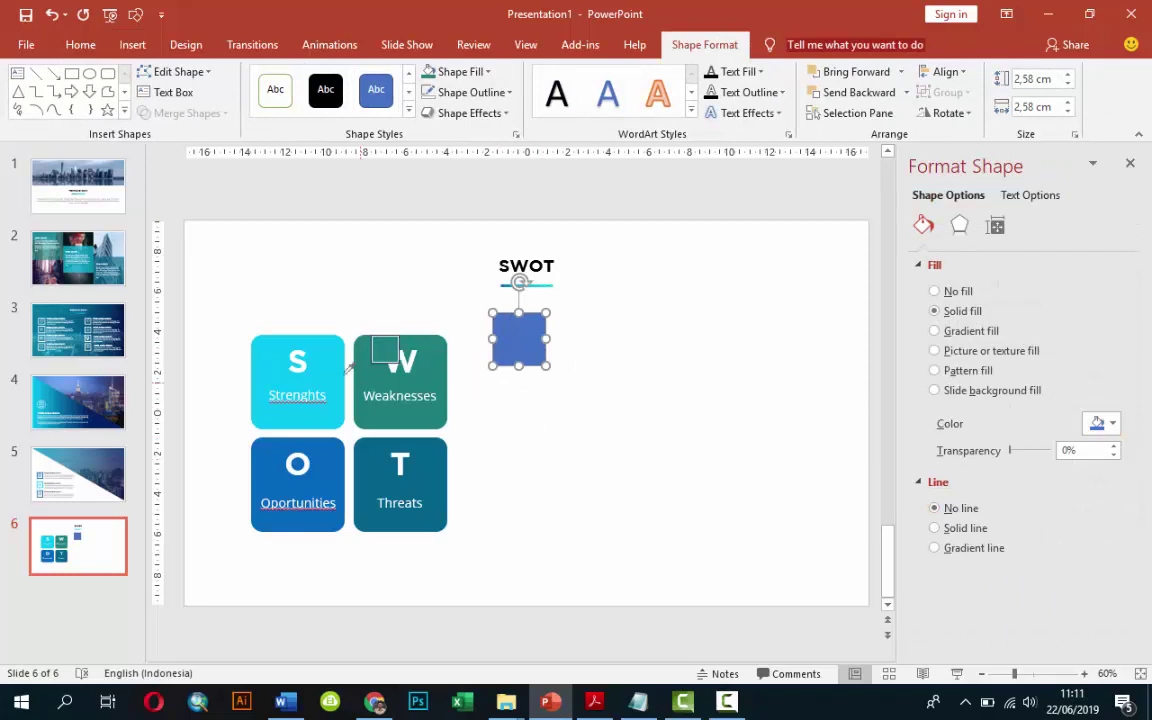
{"action": "left_click", "coordinate": [315, 340]}
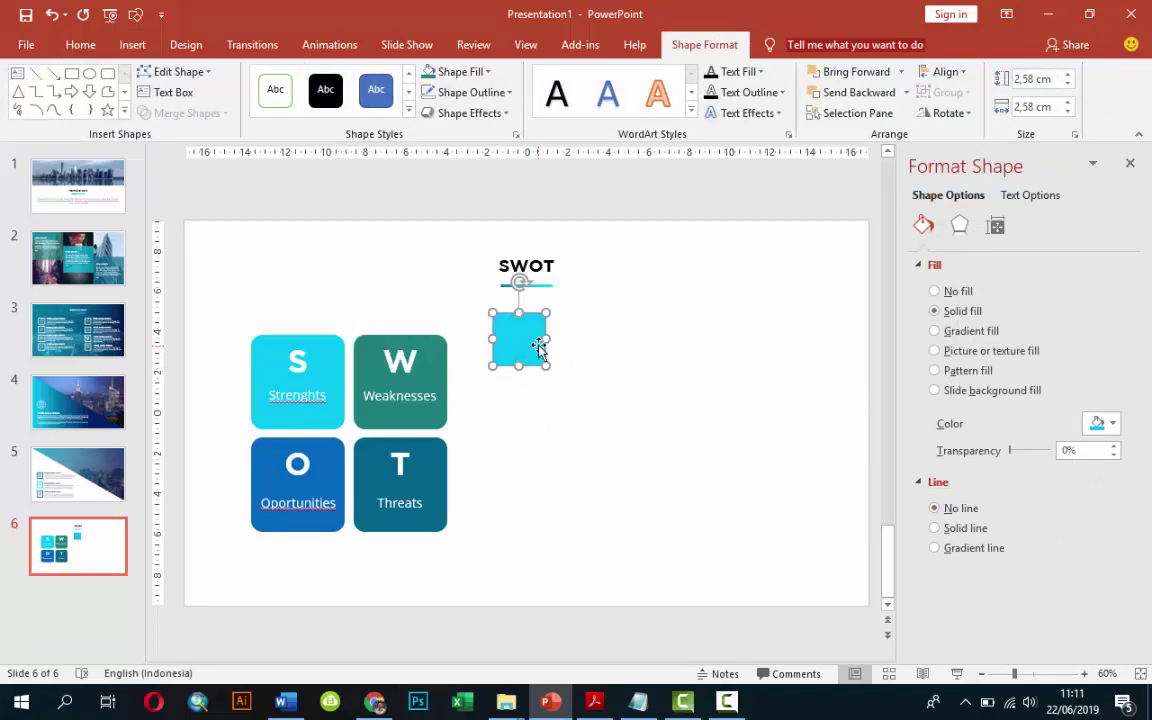
Duplicate it twice downward, eyedropping the W tile's teal and the O tile's blue.
{"action": "left_click_drag", "start_coordinate": [538, 346], "coordinate": [524, 396]}
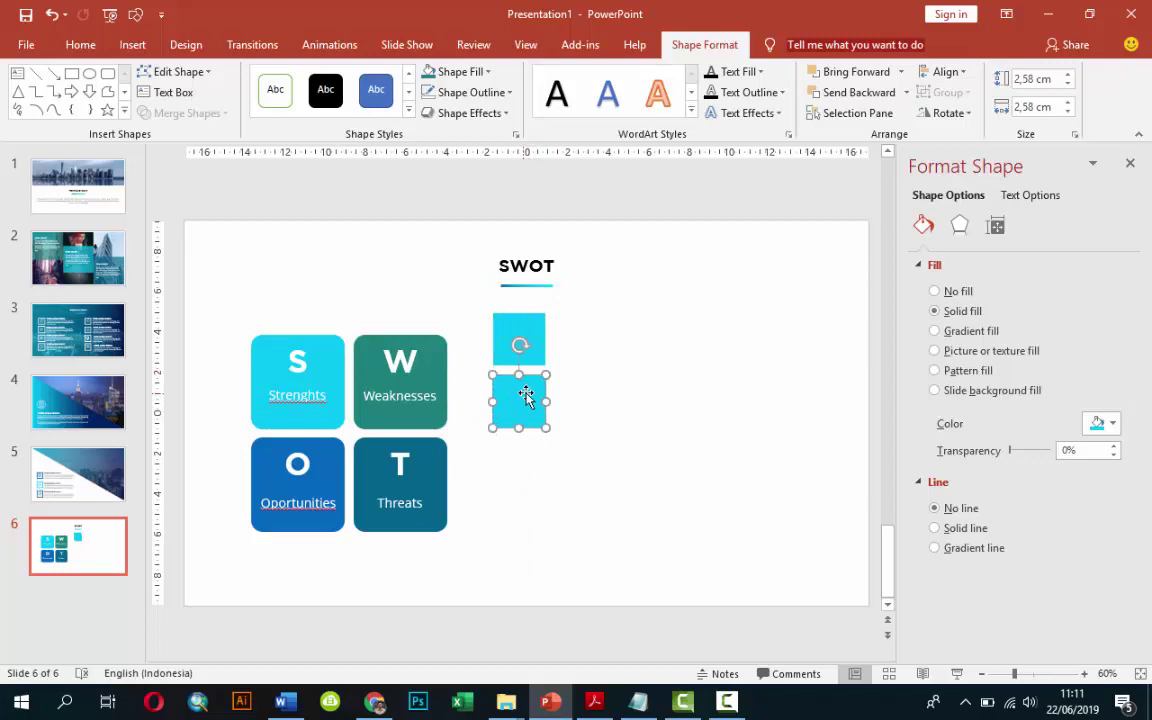
{"action": "left_click", "coordinate": [1097, 426]}
{"action": "left_click", "coordinate": [1049, 636]}
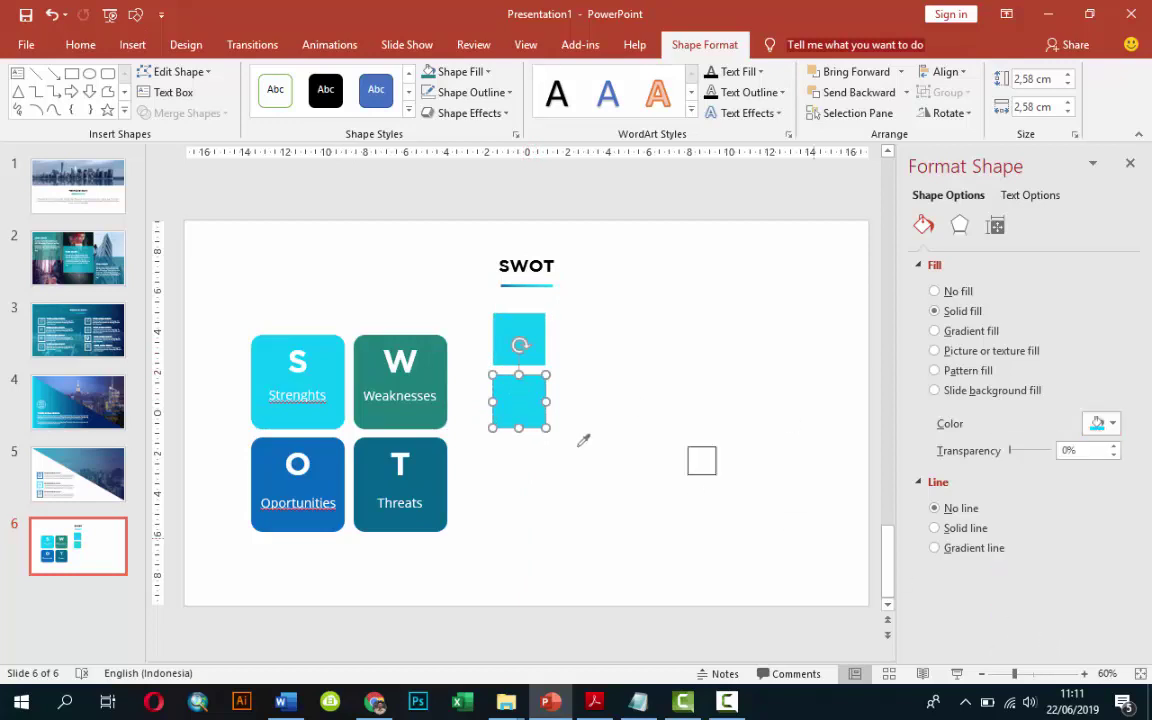
{"action": "left_click", "coordinate": [447, 367]}
{"action": "key", "text": "ctrl+d"}
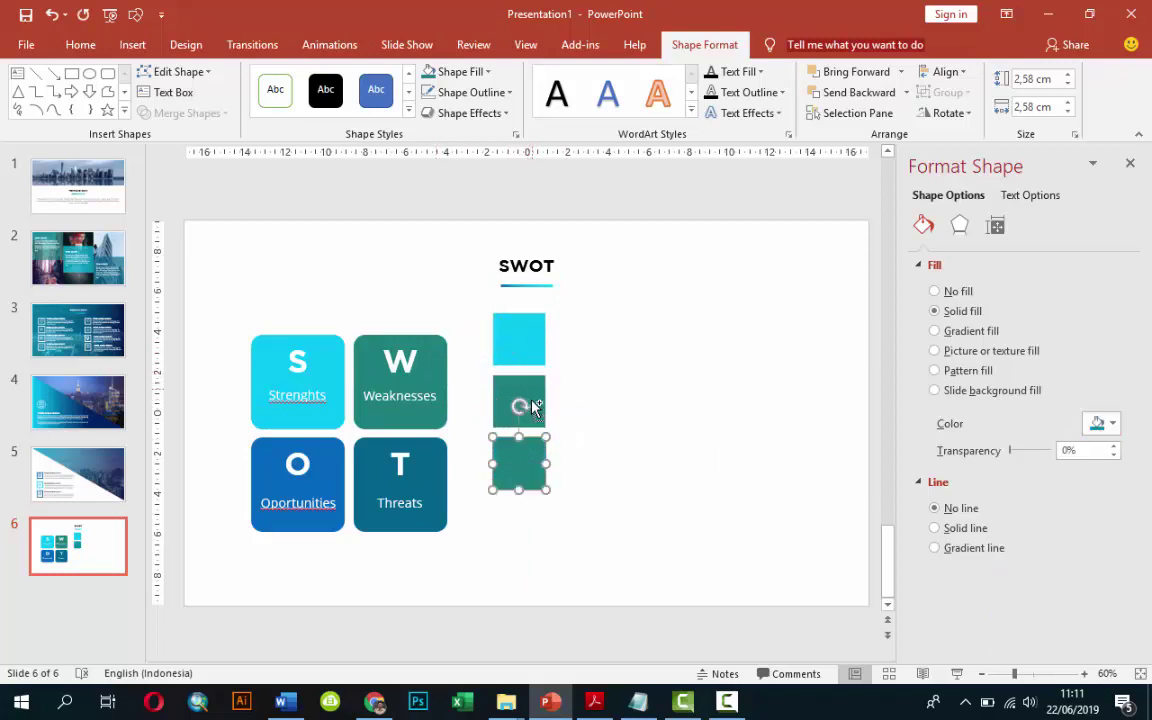
{"action": "left_click", "coordinate": [1097, 424]}
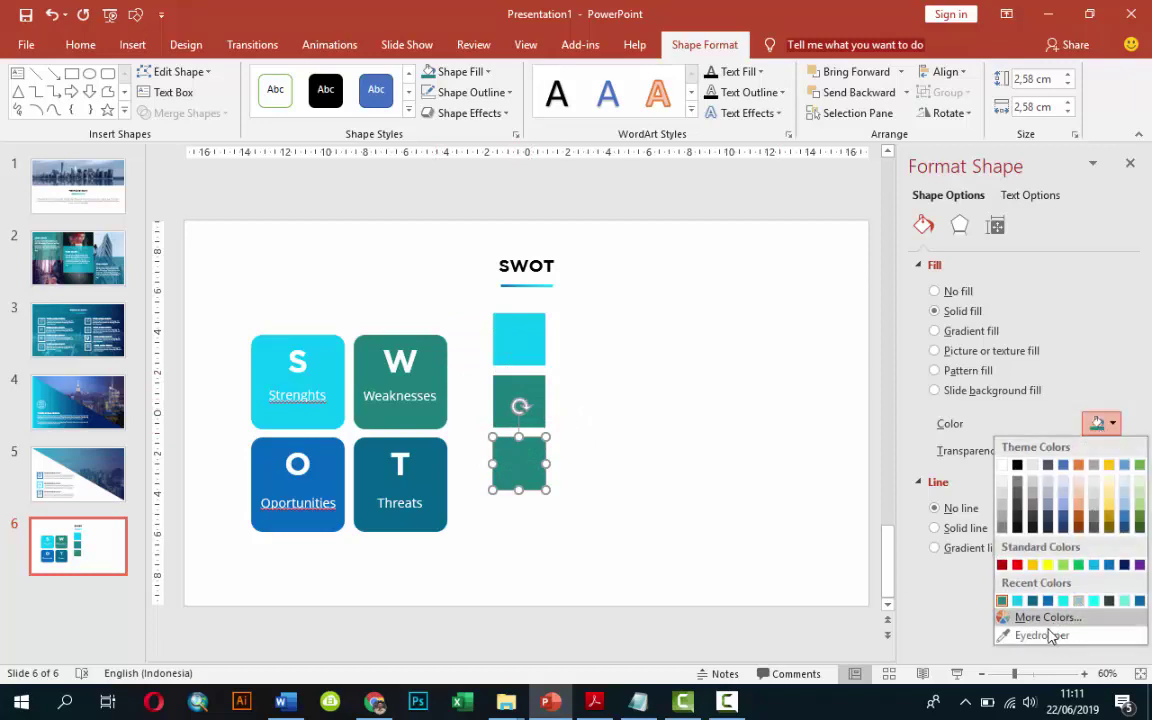
{"action": "left_click", "coordinate": [1049, 636]}
{"action": "left_click", "coordinate": [310, 450]}
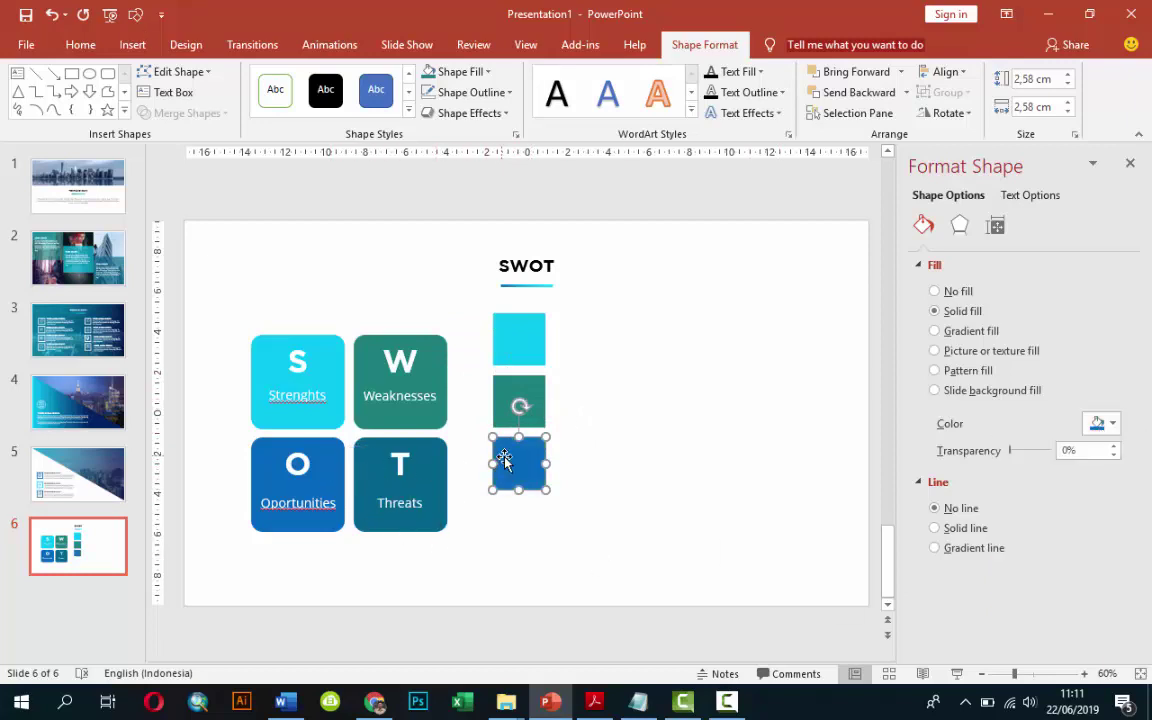
Add a fourth square below, filled with the T tile's dark teal via the eyedropper.
{"action": "key", "text": "ctrl+d"}
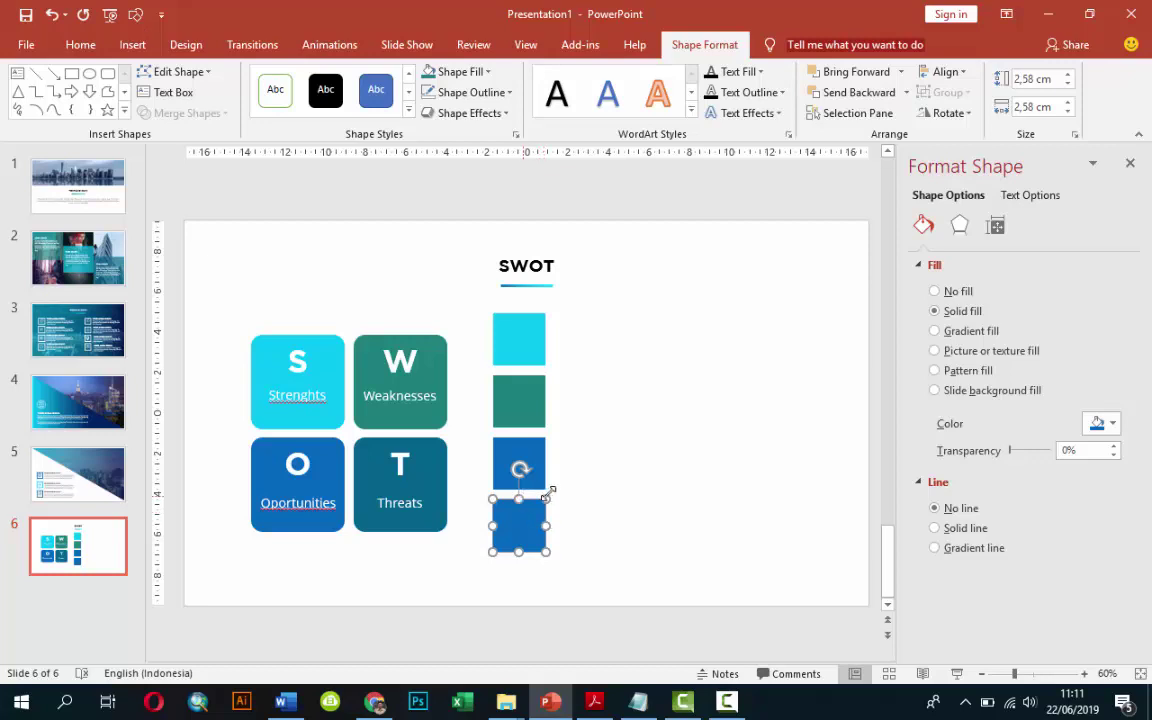
{"action": "left_click", "coordinate": [1097, 424]}
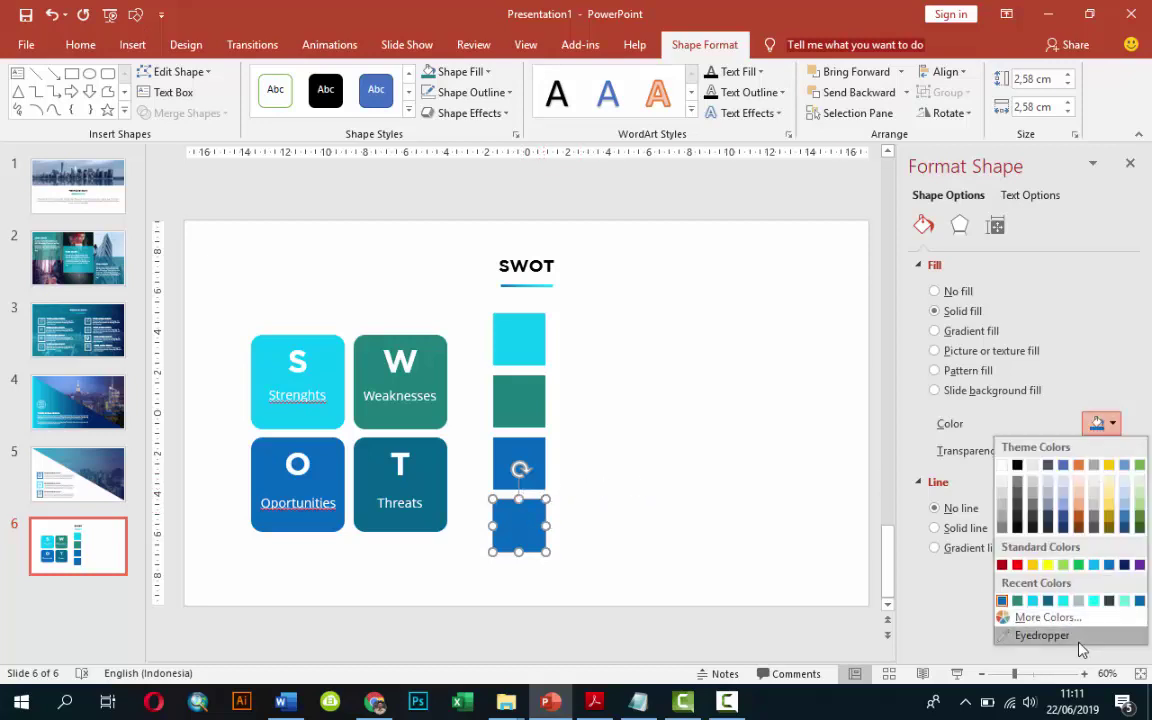
{"action": "left_click", "coordinate": [1042, 636]}
{"action": "left_click", "coordinate": [438, 458]}
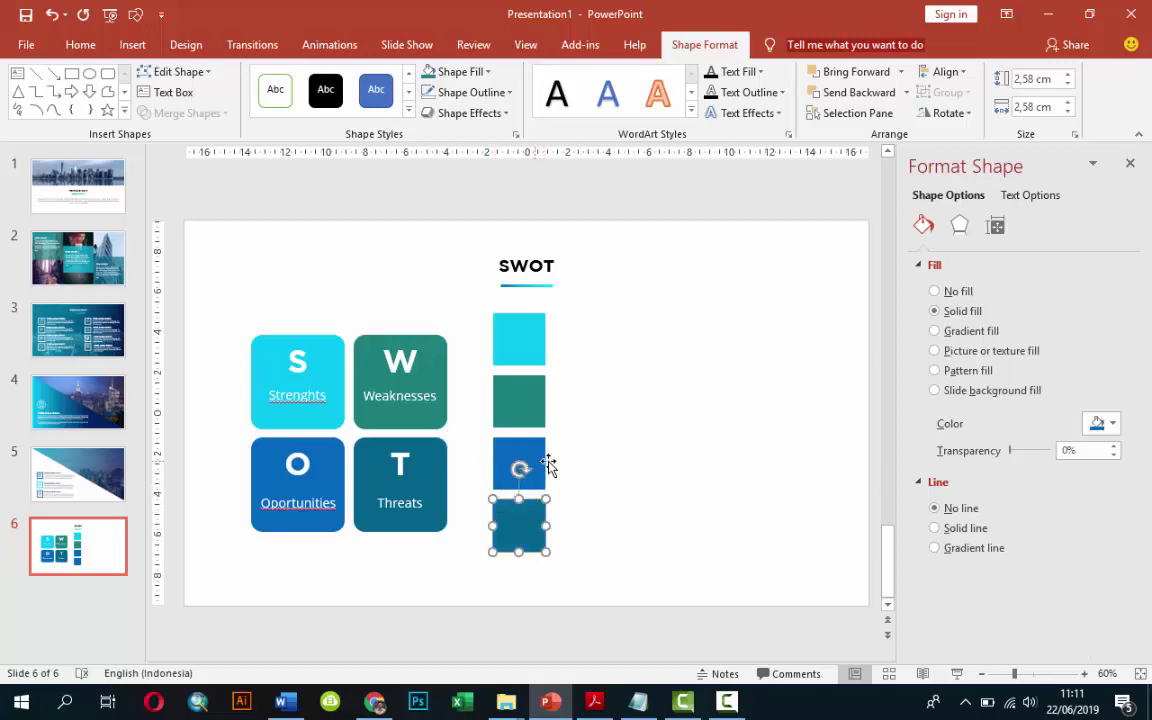
{"action": "left_click", "coordinate": [643, 453]}
{"action": "left_click", "coordinate": [310, 350]}
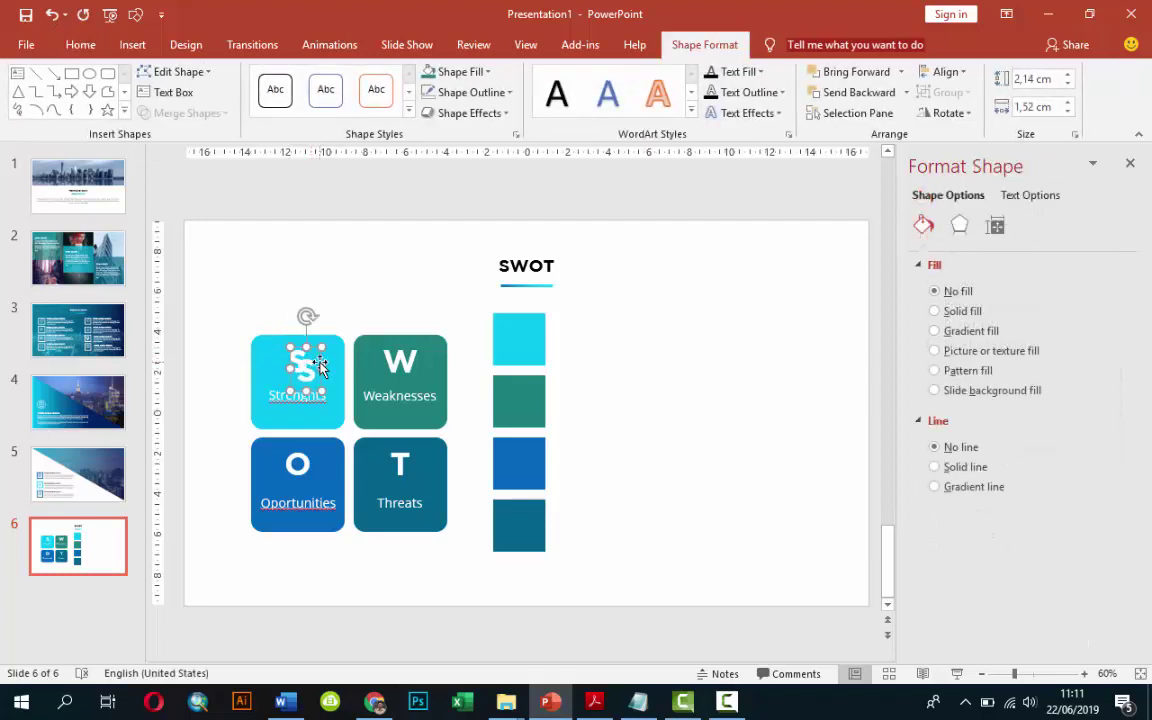
Copy the S, W, O and T letters onto the cyan, teal, blue and dark teal column squares.
{"action": "left_click_drag", "start_coordinate": [313, 355], "coordinate": [536, 329]}
{"action": "left_click", "coordinate": [420, 355]}
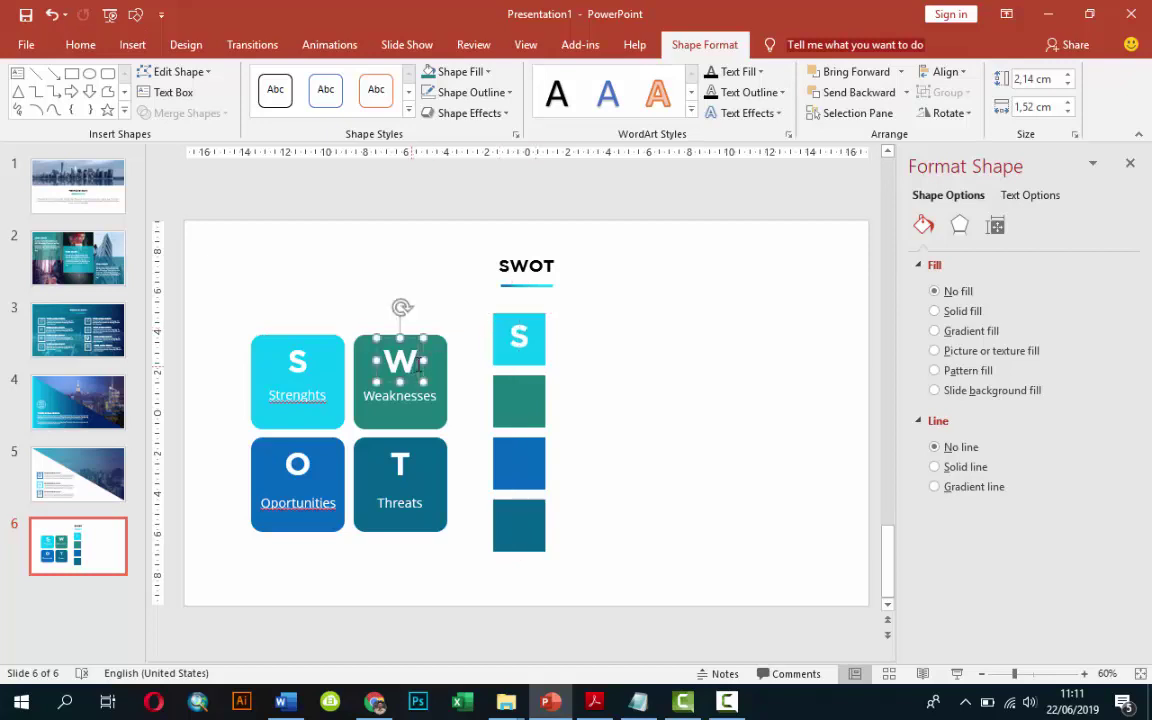
{"action": "left_click_drag", "start_coordinate": [428, 358], "coordinate": [538, 387]}
{"action": "left_click", "coordinate": [298, 462]}
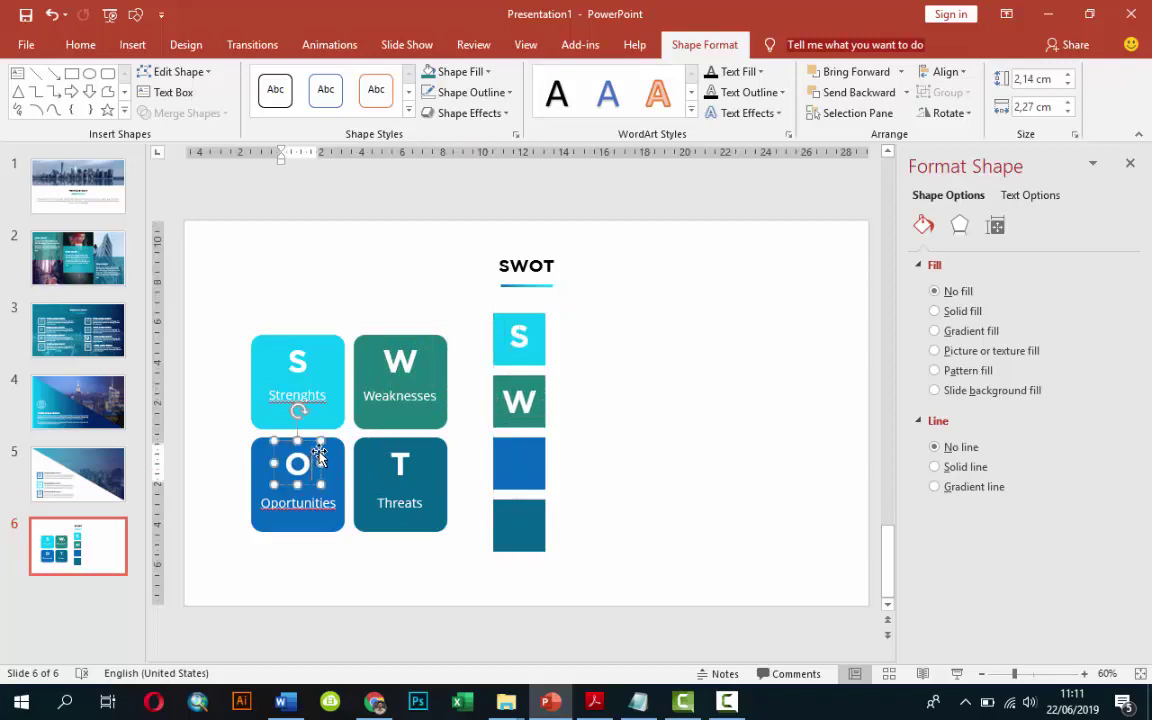
{"action": "left_click_drag", "start_coordinate": [318, 451], "coordinate": [543, 454]}
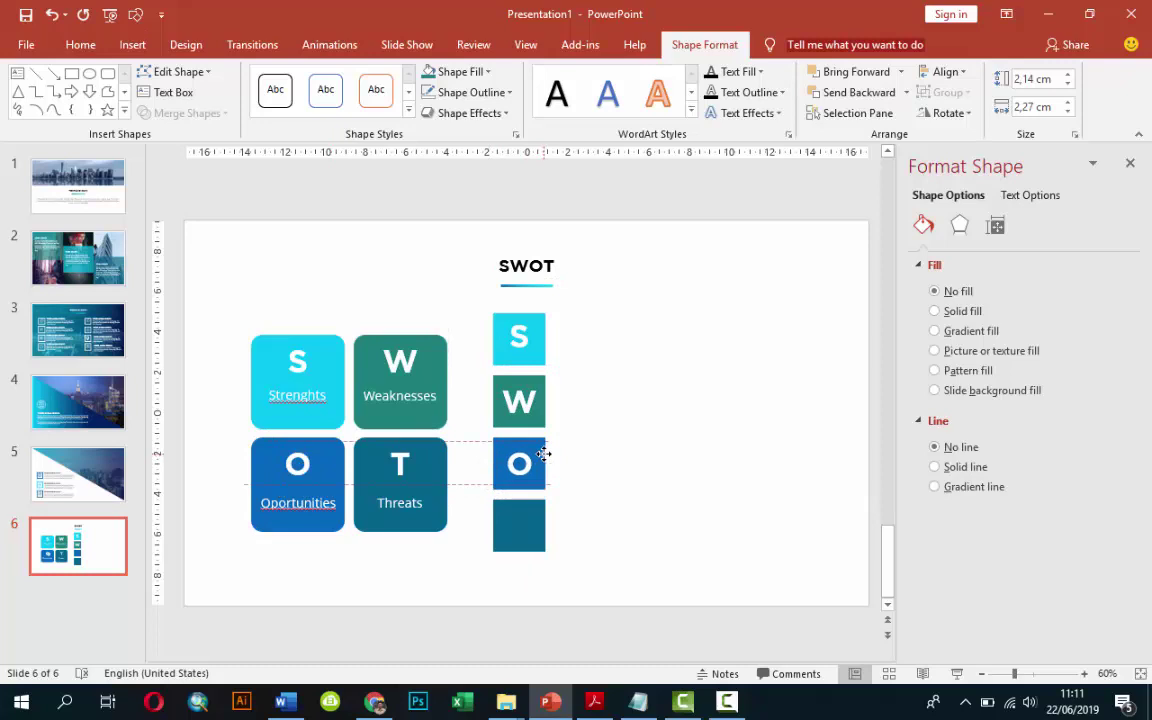
{"action": "left_click", "coordinate": [415, 458]}
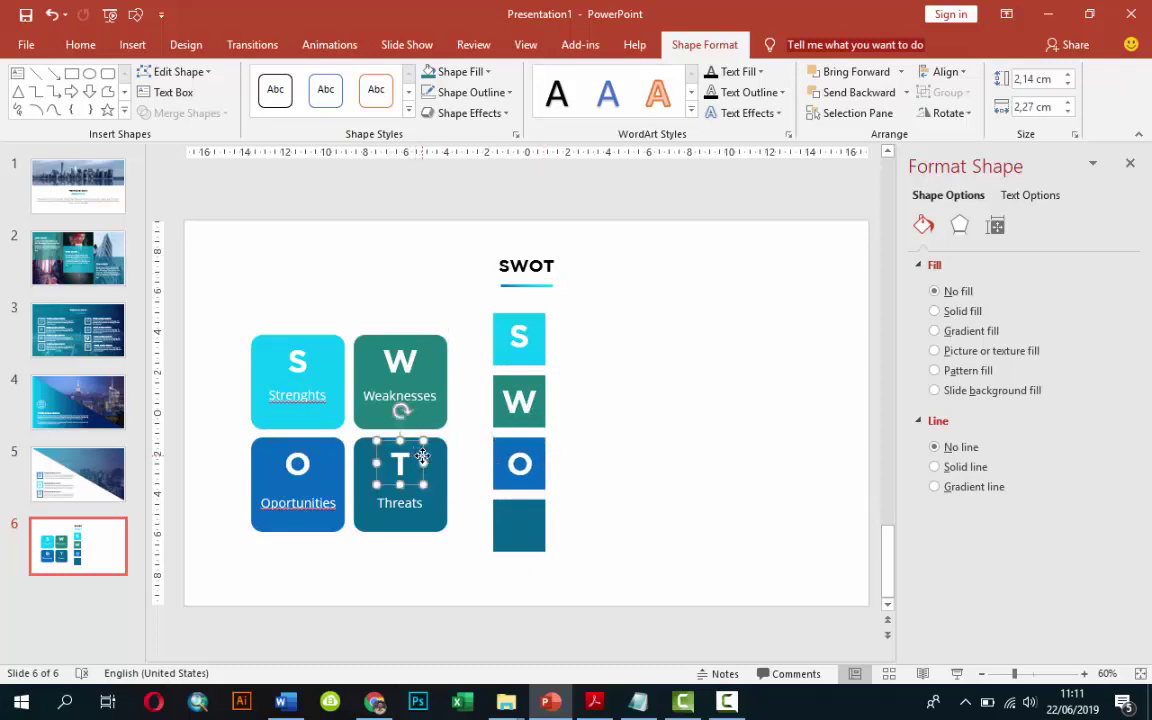
{"action": "left_click_drag", "start_coordinate": [422, 456], "coordinate": [537, 514]}
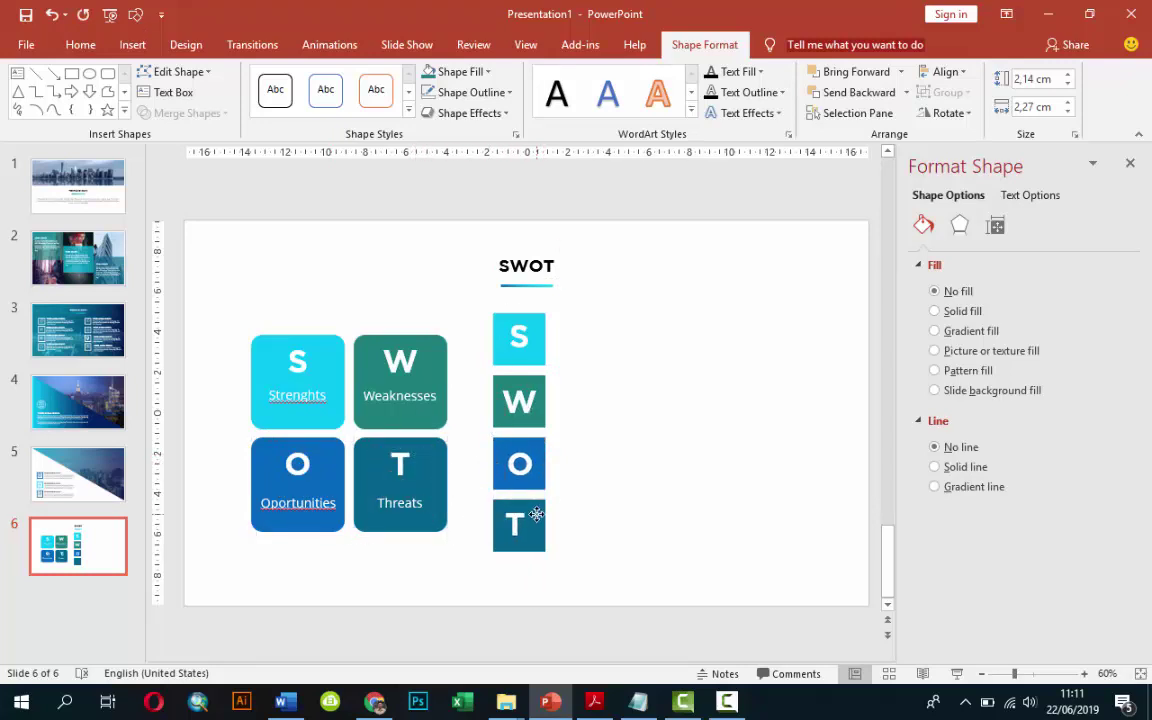
{"action": "left_click", "coordinate": [645, 503]}
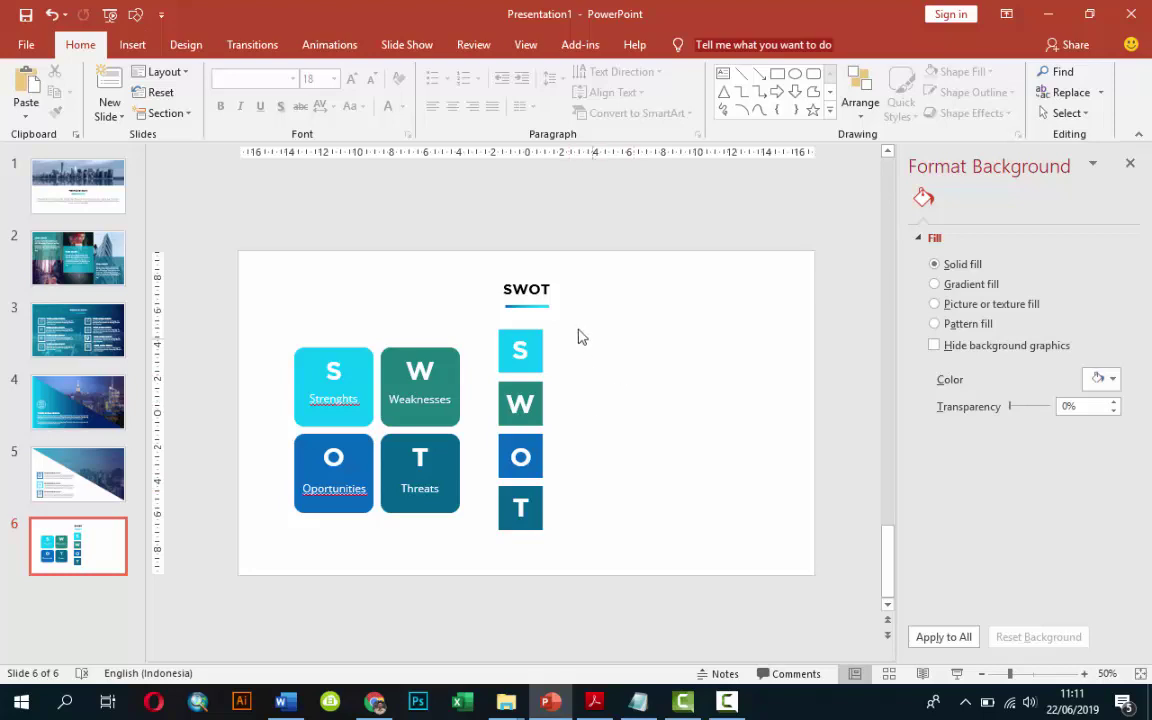
Duplicate the SWOT title, retype it as STRENGTHS, and set it right of the cyan S square.
{"action": "left_click", "coordinate": [530, 288]}
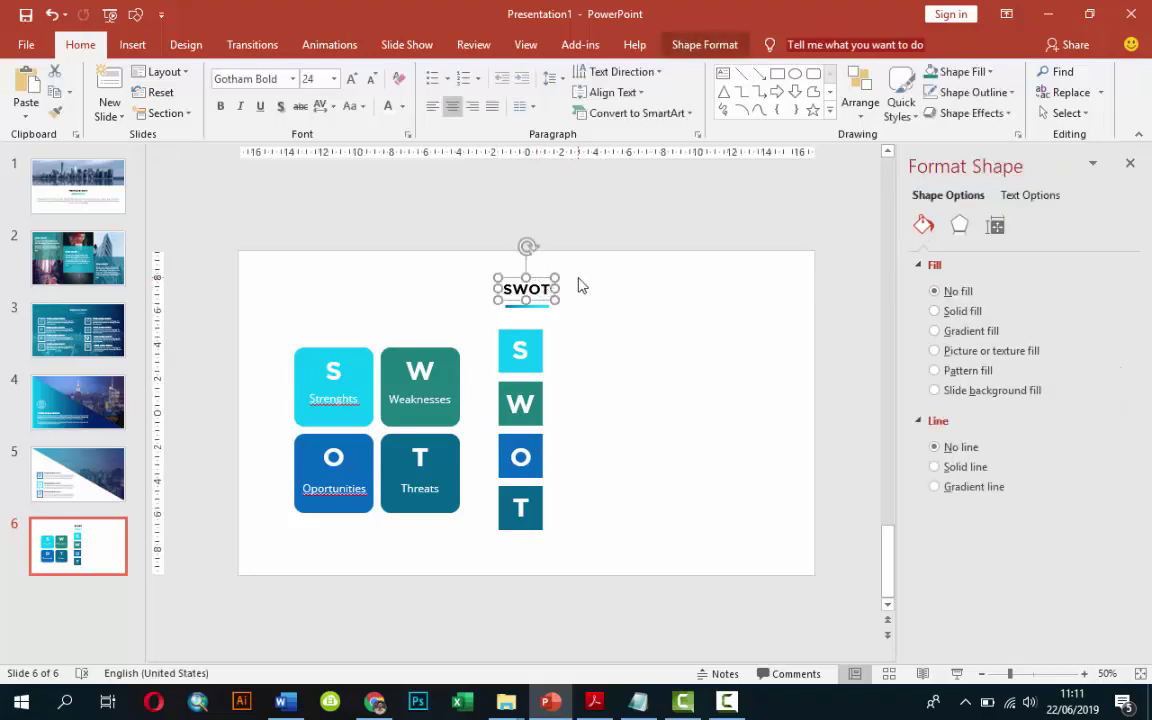
{"action": "left_click_drag", "start_coordinate": [545, 288], "coordinate": [594, 322]}
{"action": "left_click_drag", "start_coordinate": [558, 336], "coordinate": [612, 336]}
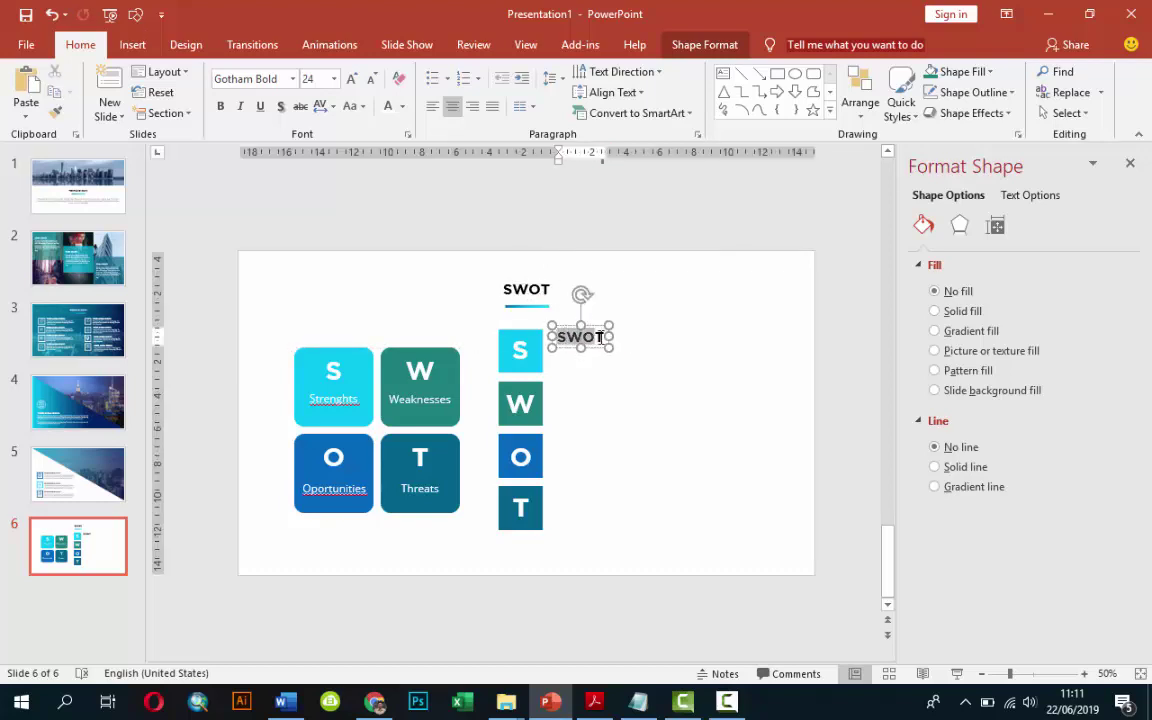
{"action": "type", "text": "S"}
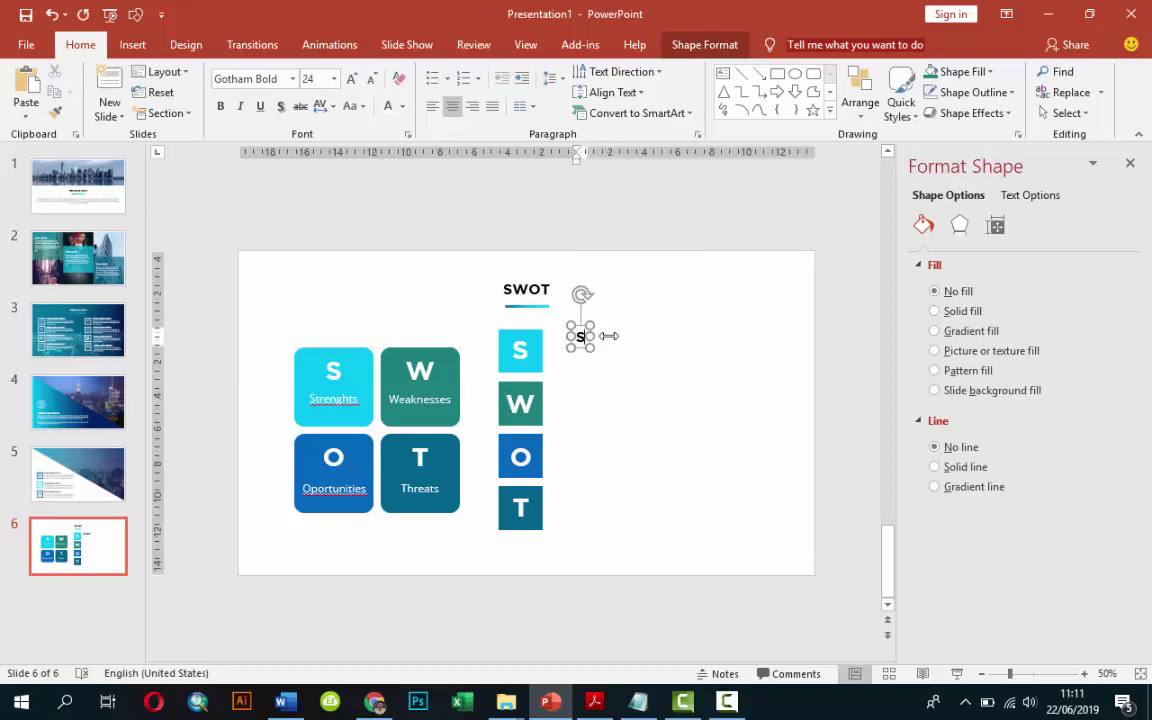
{"action": "type", "text": "TRENGHTS"}
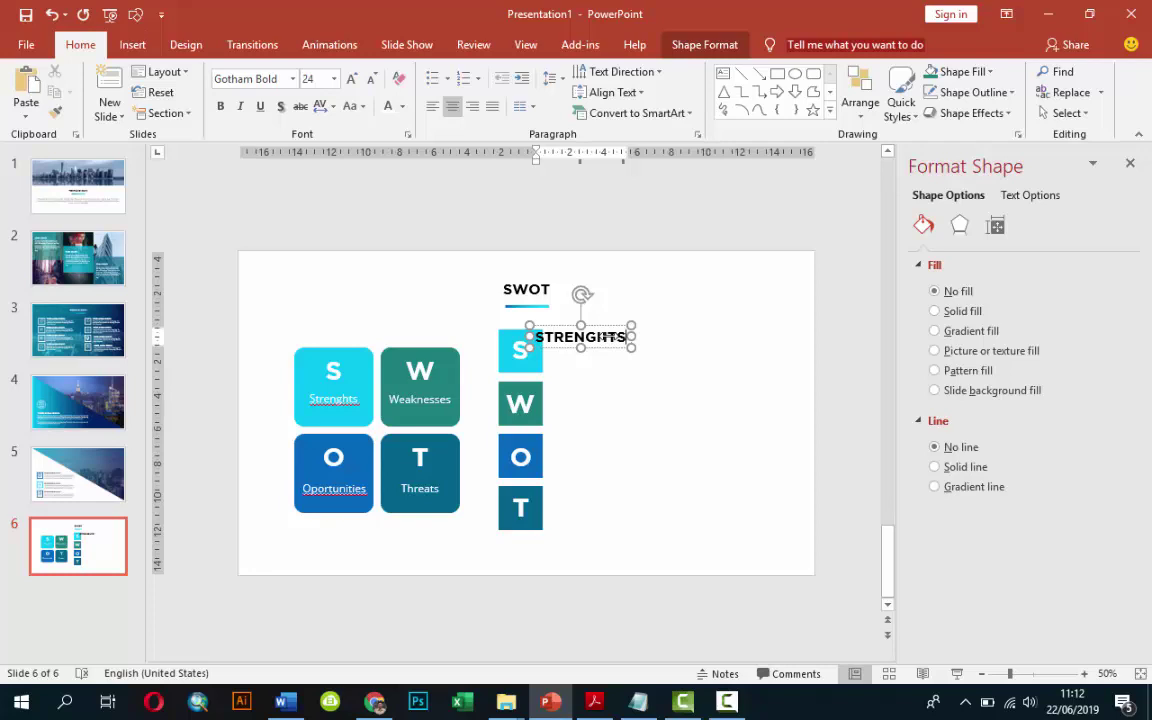
{"action": "key", "text": "BackSpace"}
{"action": "key", "text": "BackSpace"}
{"action": "key", "text": "BackSpace"}
{"action": "type", "text": "T"}
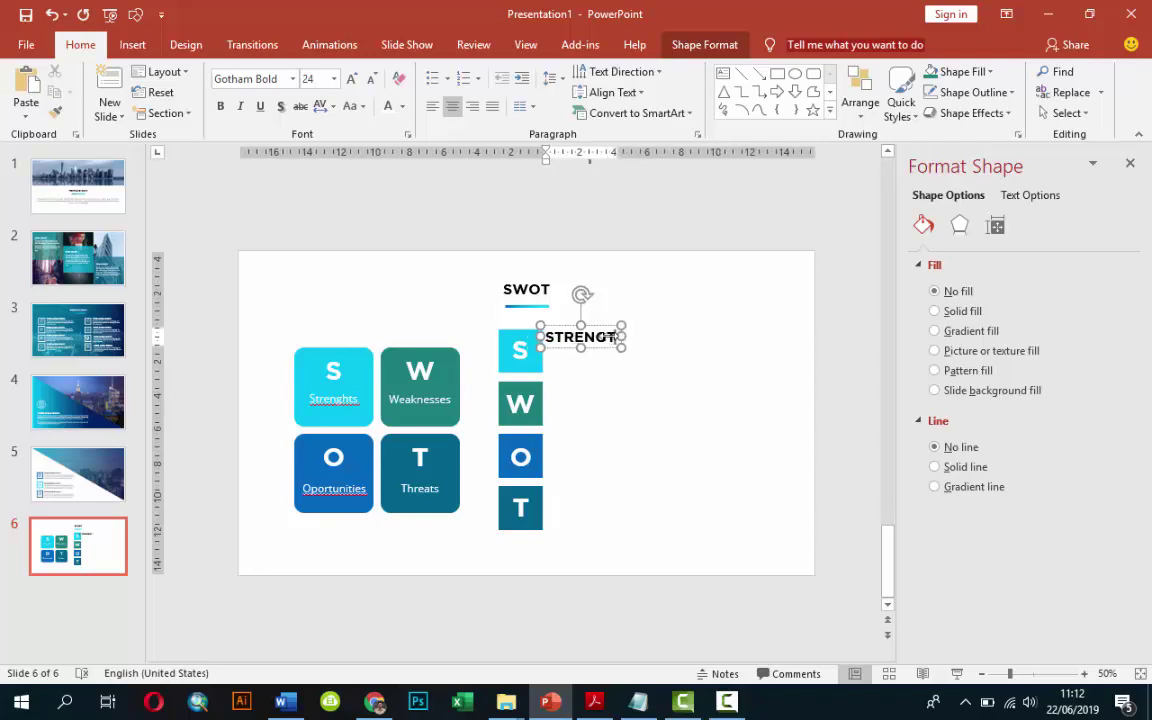
{"action": "type", "text": "HS"}
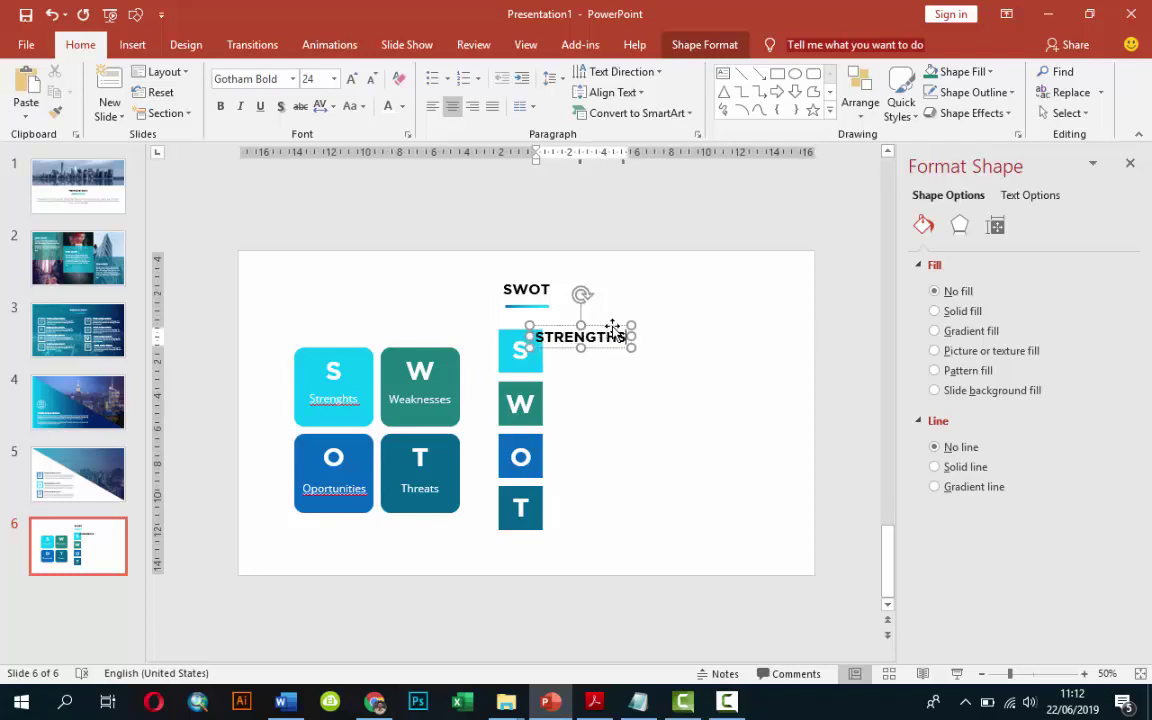
{"action": "left_click_drag", "start_coordinate": [608, 331], "coordinate": [658, 322]}
Copy the body text box from slide 5 and place it below STRENGTHS on slide 6.
{"action": "left_click", "coordinate": [697, 327]}
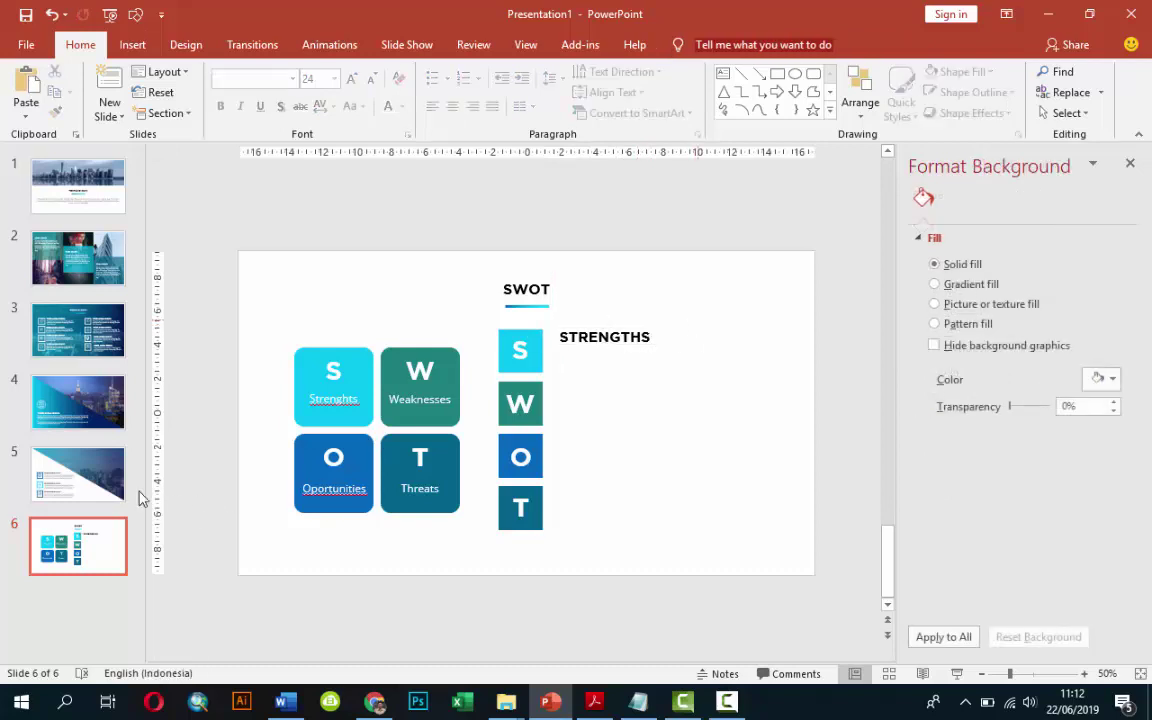
{"action": "left_click", "coordinate": [78, 474]}
{"action": "left_click", "coordinate": [479, 477]}
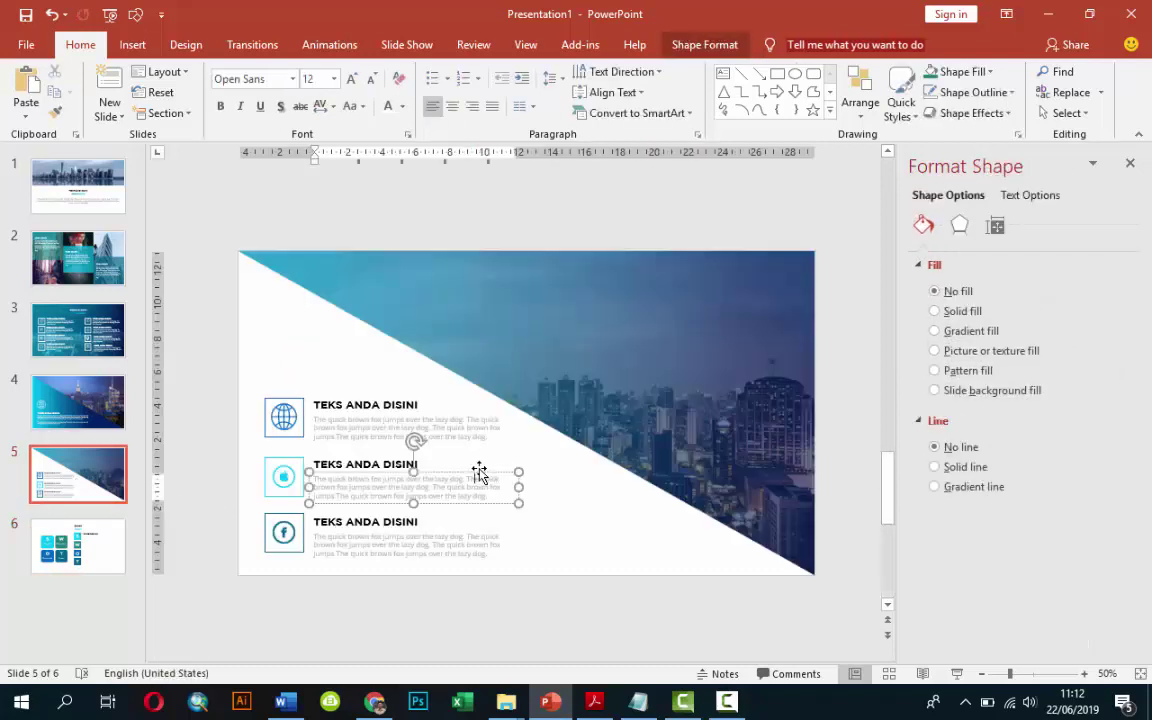
{"action": "key", "text": "ctrl+c"}
{"action": "left_click", "coordinate": [113, 545]}
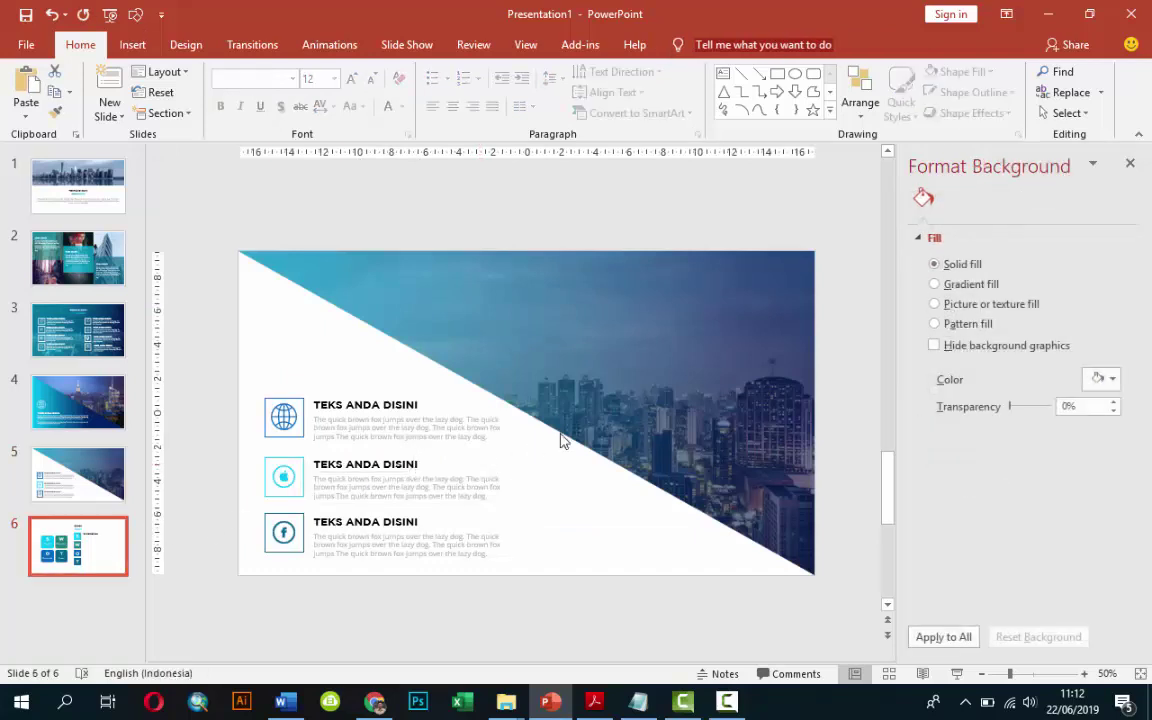
{"action": "key", "text": "ctrl+v"}
{"action": "left_click_drag", "start_coordinate": [470, 477], "coordinate": [722, 345]}
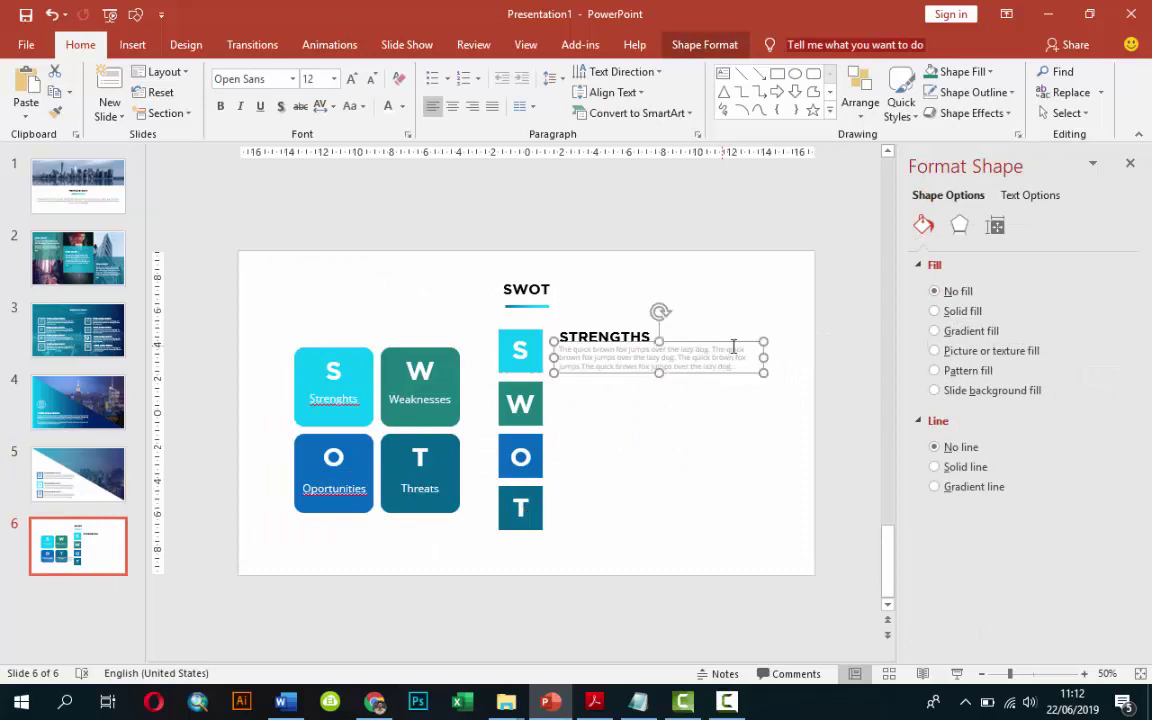
Nudge the STRENGTHS heading up slightly and widen its body text box to the right.
{"action": "scroll", "coordinate": [670, 365], "scroll_direction": "up", "scroll_amount": 3}
{"action": "left_click", "coordinate": [570, 290]}
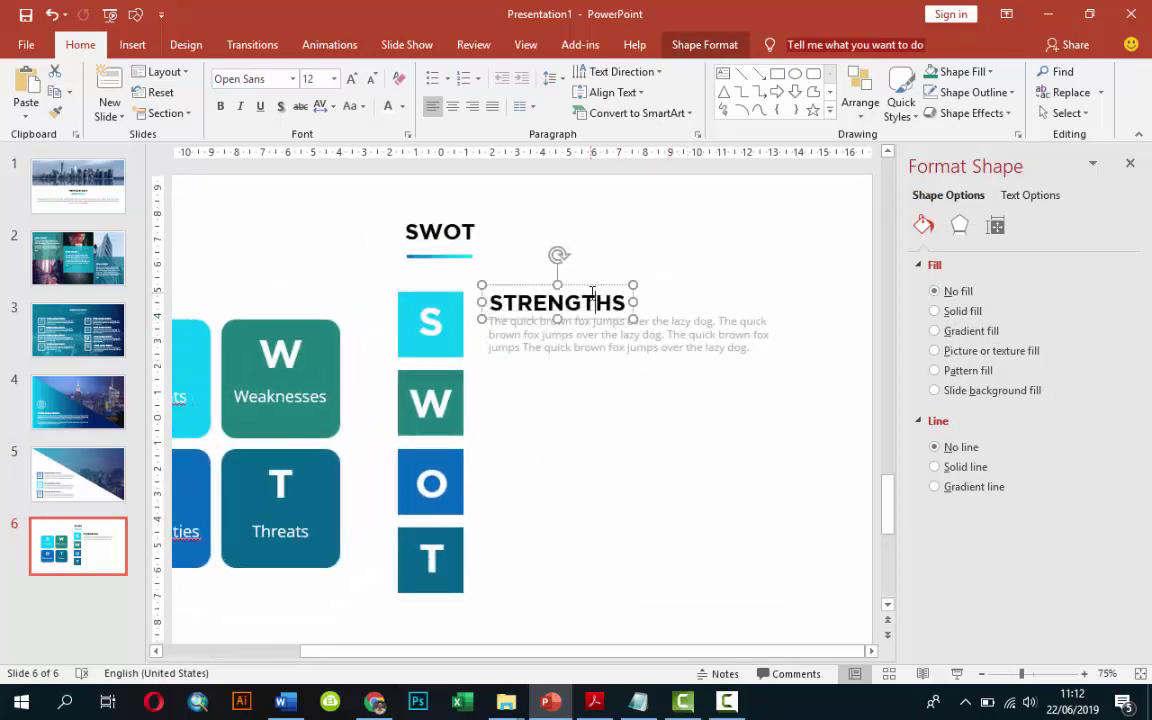
{"action": "left_click_drag", "start_coordinate": [570, 288], "coordinate": [570, 281]}
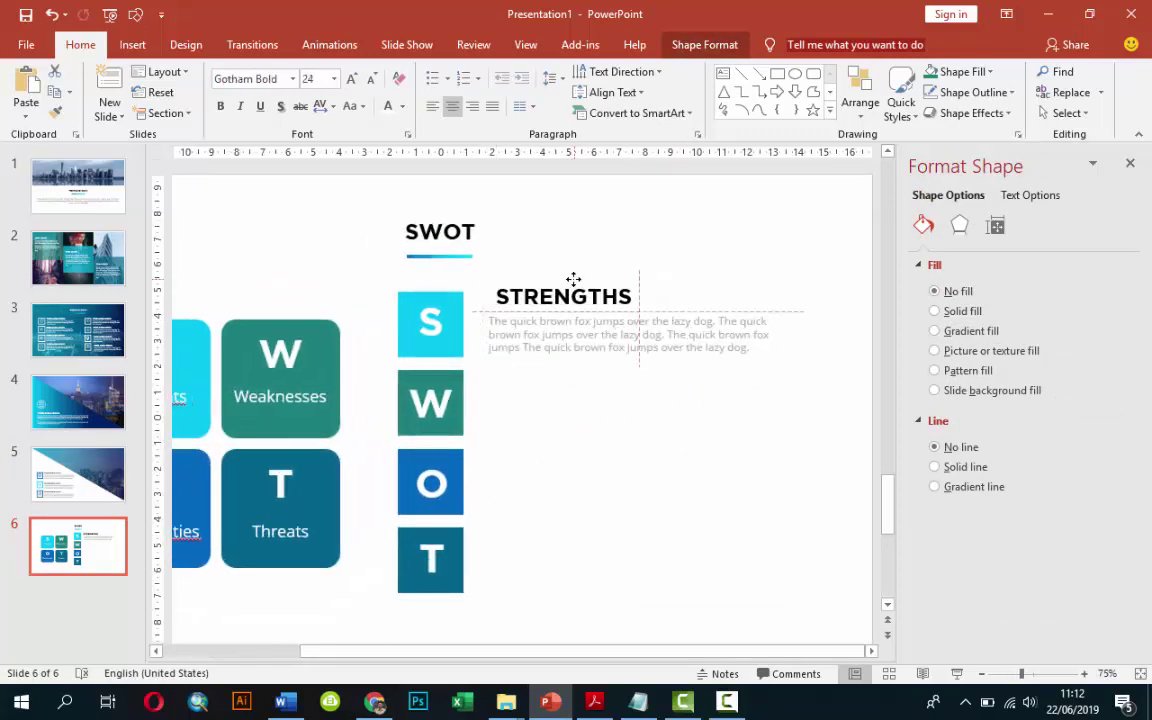
{"action": "left_click", "coordinate": [706, 327]}
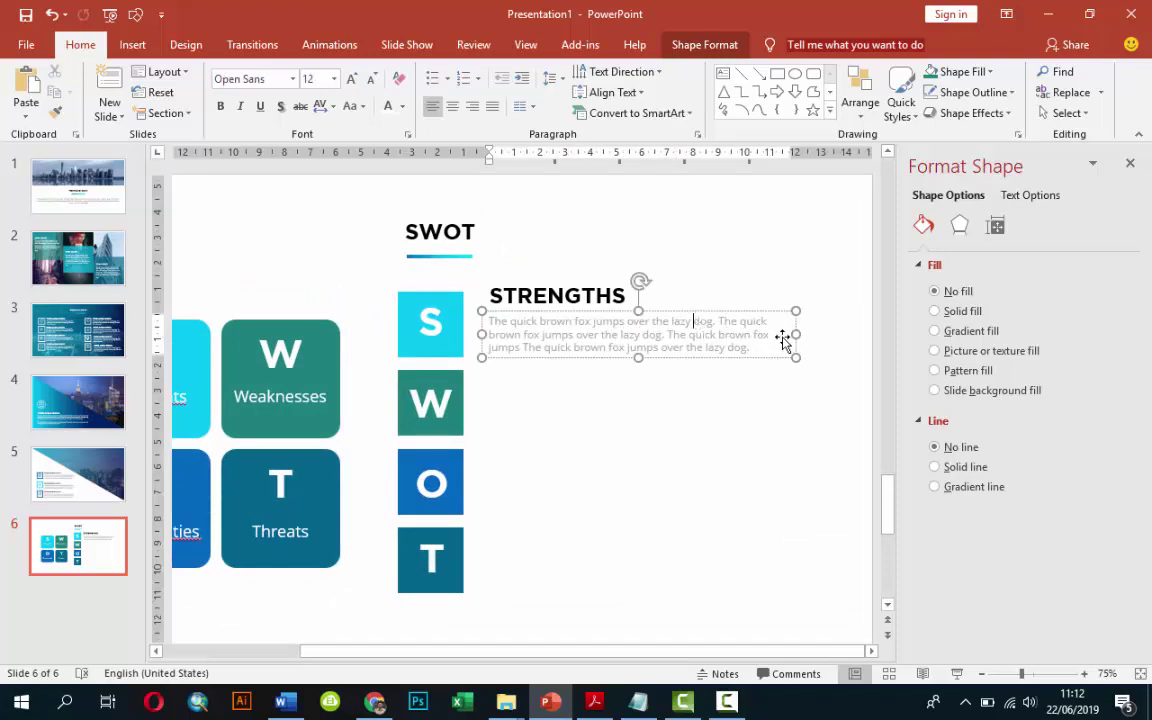
{"action": "left_click_drag", "start_coordinate": [792, 335], "coordinate": [872, 337]}
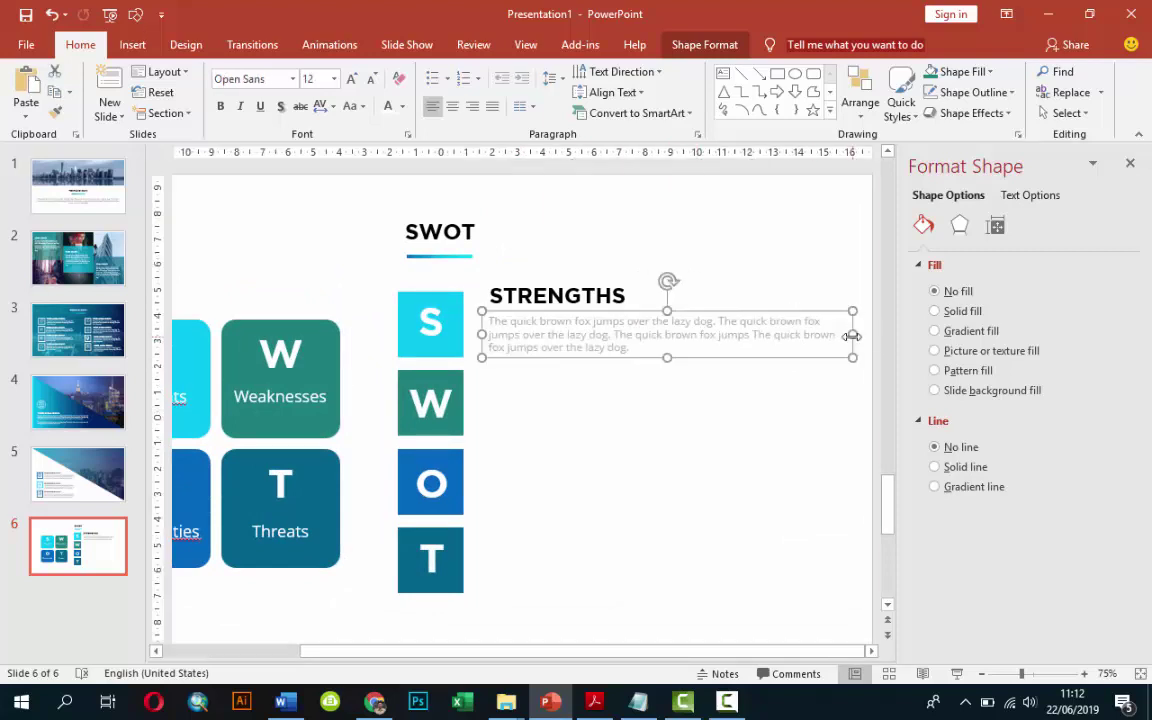
Select the STRENGTHS heading with its body text and drag a copy beside the W tile.
{"action": "left_click", "coordinate": [541, 292]}
{"action": "left_click", "coordinate": [571, 276]}
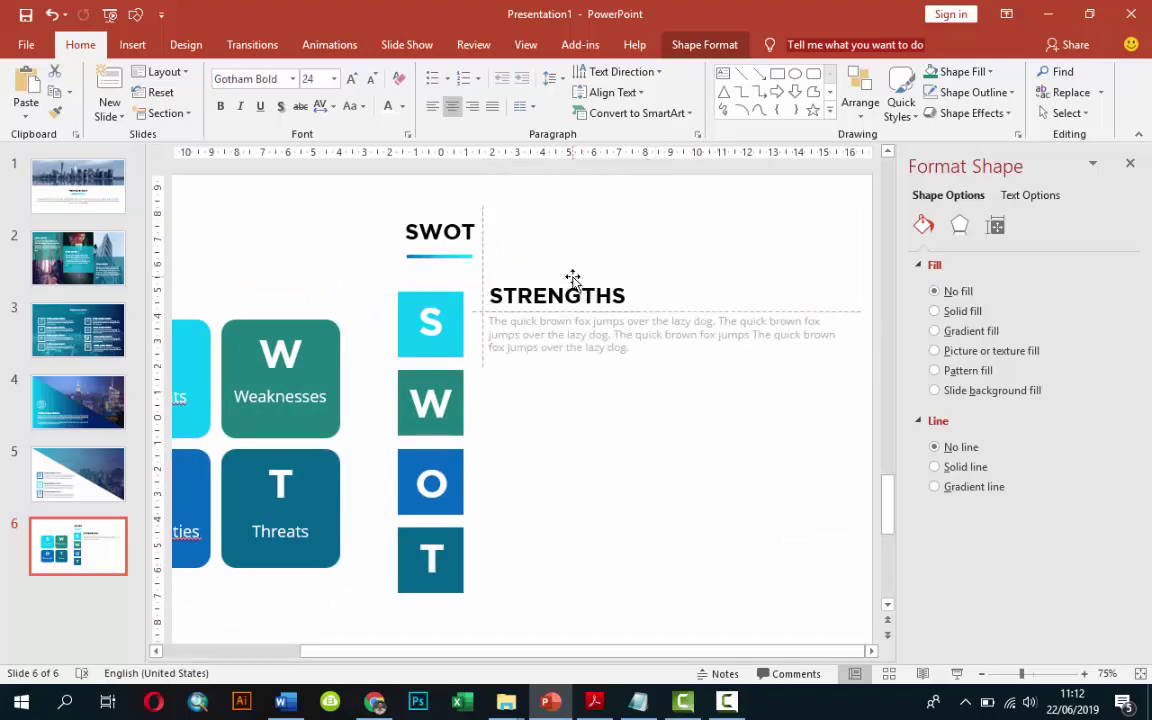
{"action": "left_click", "coordinate": [571, 279]}
{"action": "left_click", "coordinate": [590, 333], "text": "shift"}
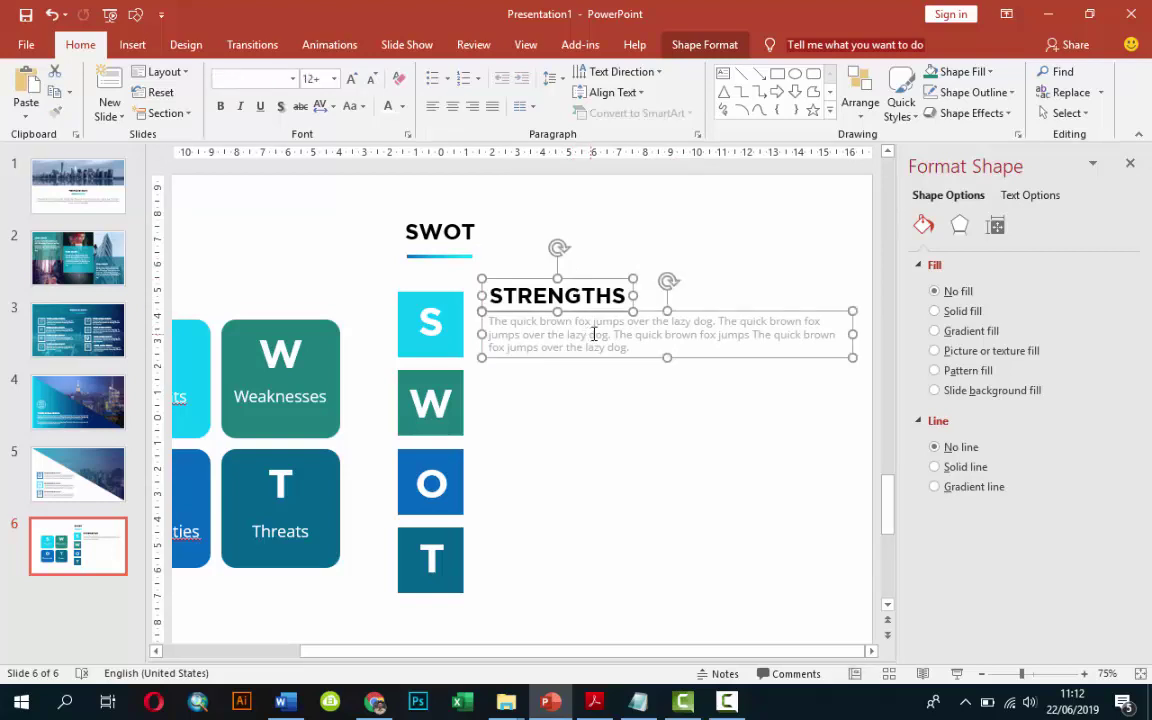
{"action": "left_click_drag", "start_coordinate": [594, 334], "coordinate": [646, 397]}
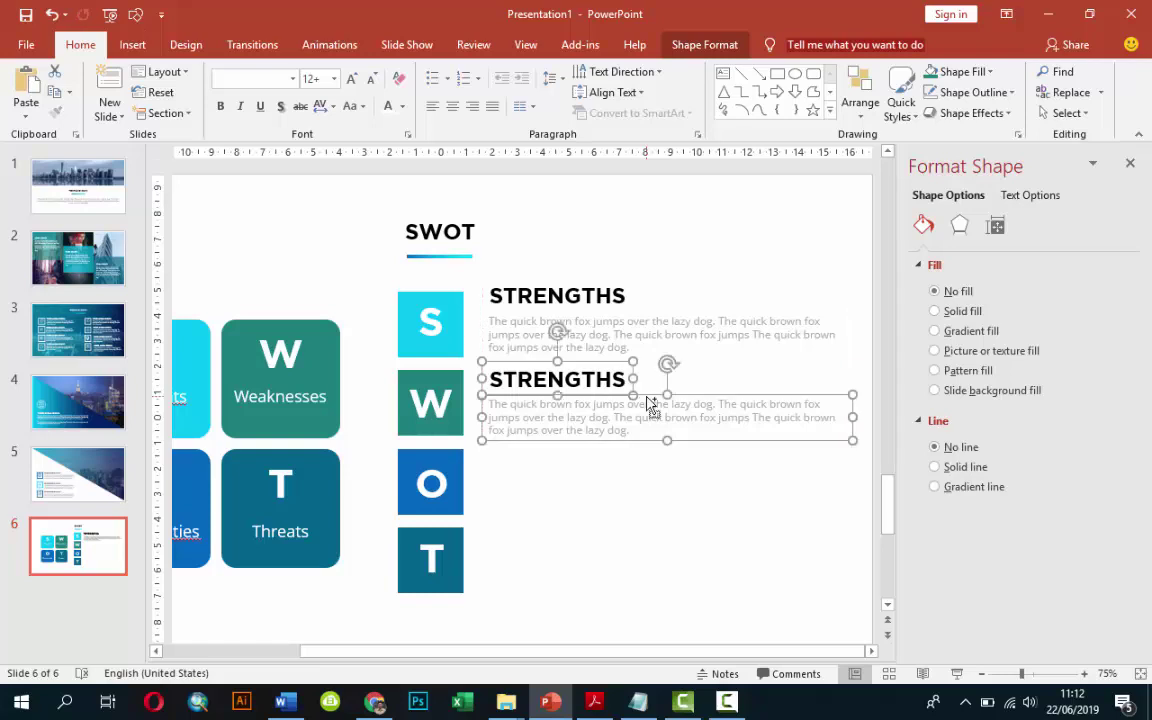
Duplicate the heading-and-body block for the remaining rows and set the first two headings to 20 pt.
{"action": "key", "text": "ctrl+d"}
{"action": "key", "text": "ctrl+d"}
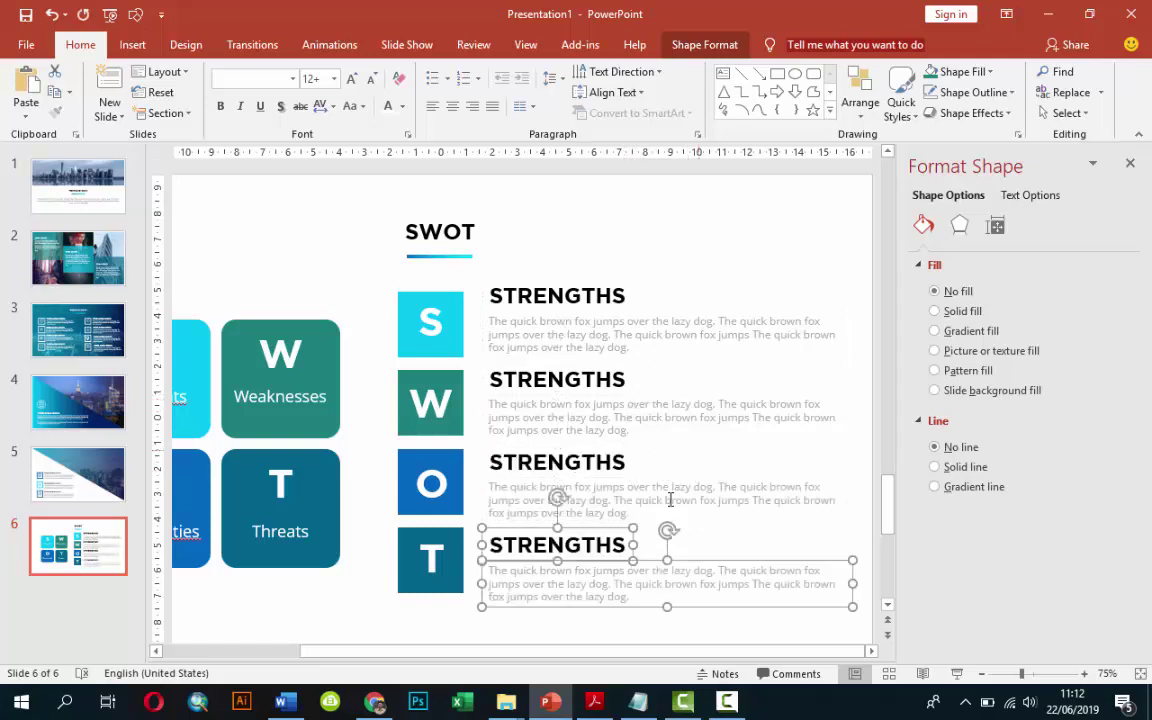
{"action": "left_click", "coordinate": [650, 543]}
{"action": "left_click", "coordinate": [586, 292]}
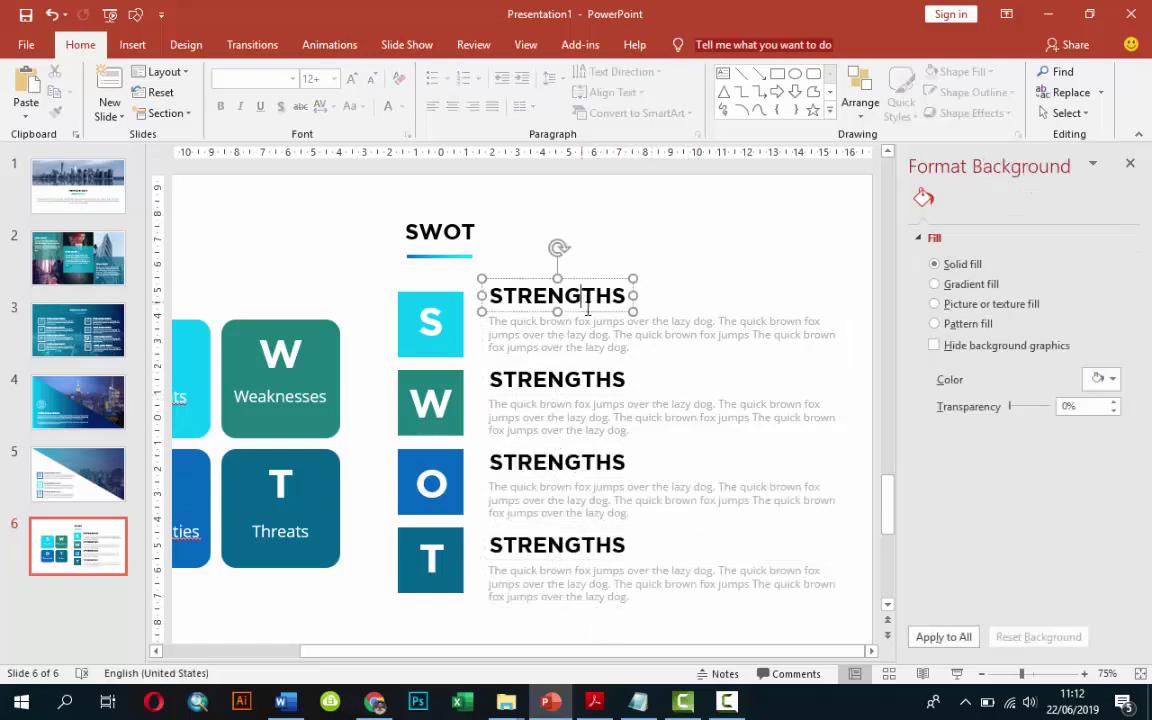
{"action": "left_click", "coordinate": [334, 78]}
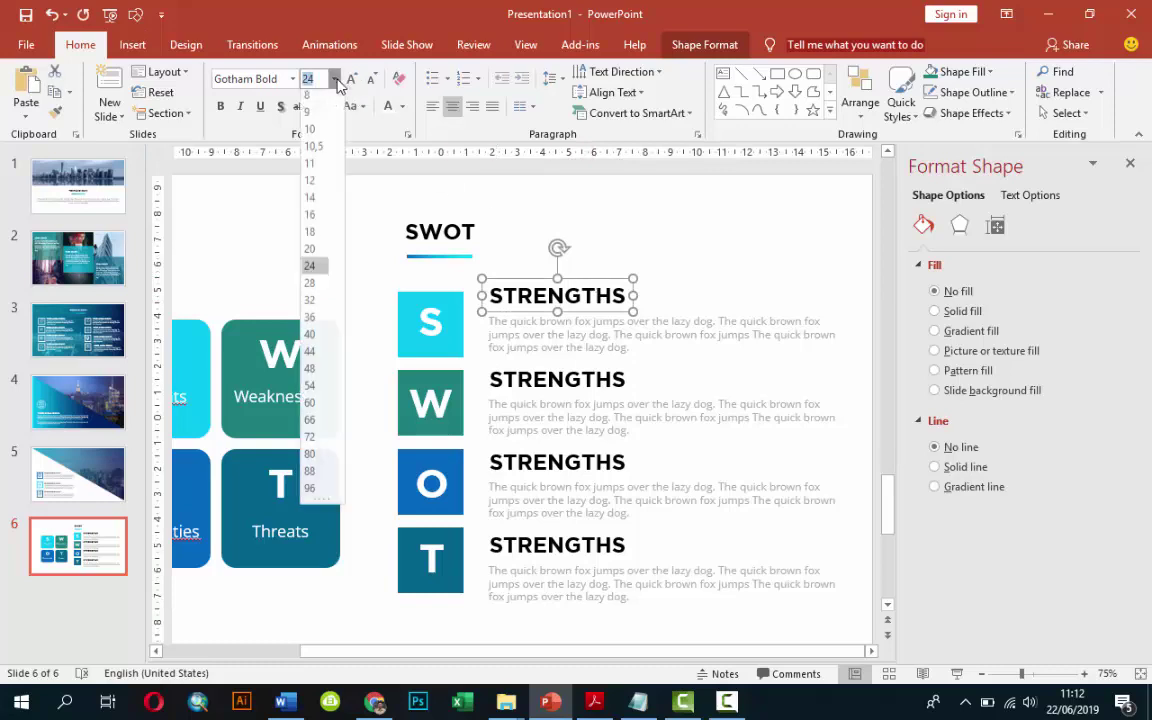
{"action": "left_click", "coordinate": [312, 240]}
{"action": "left_click", "coordinate": [557, 293]}
{"action": "left_click", "coordinate": [550, 379]}
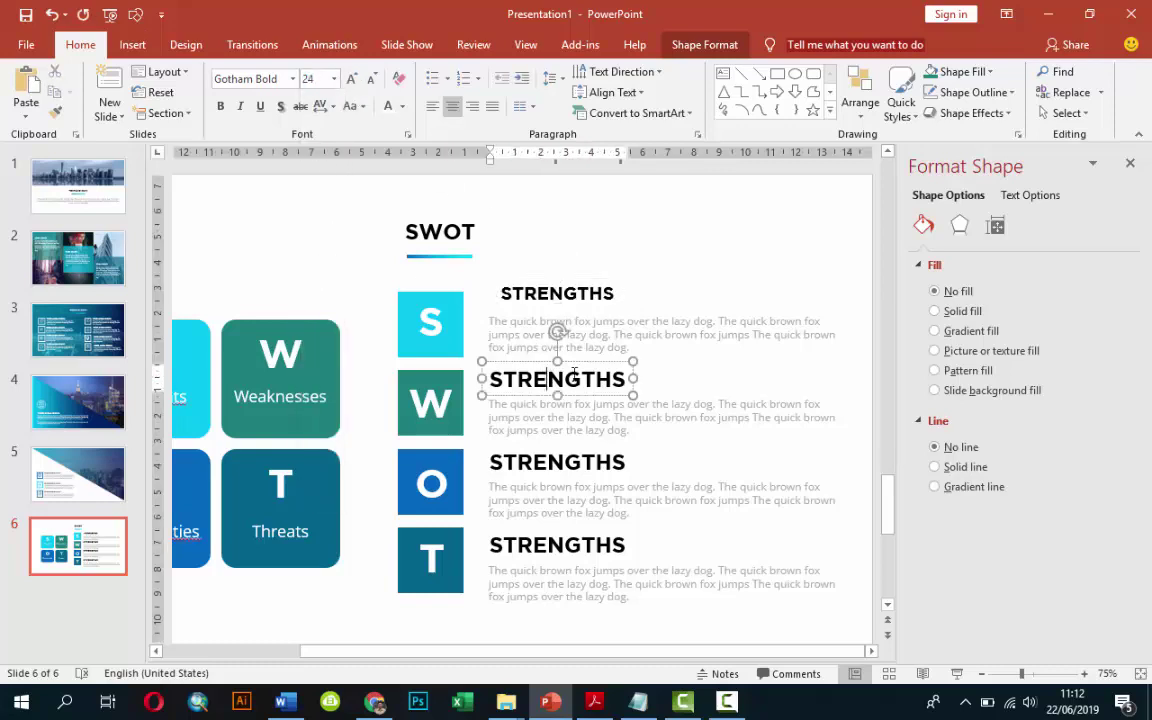
{"action": "left_click", "coordinate": [334, 78]}
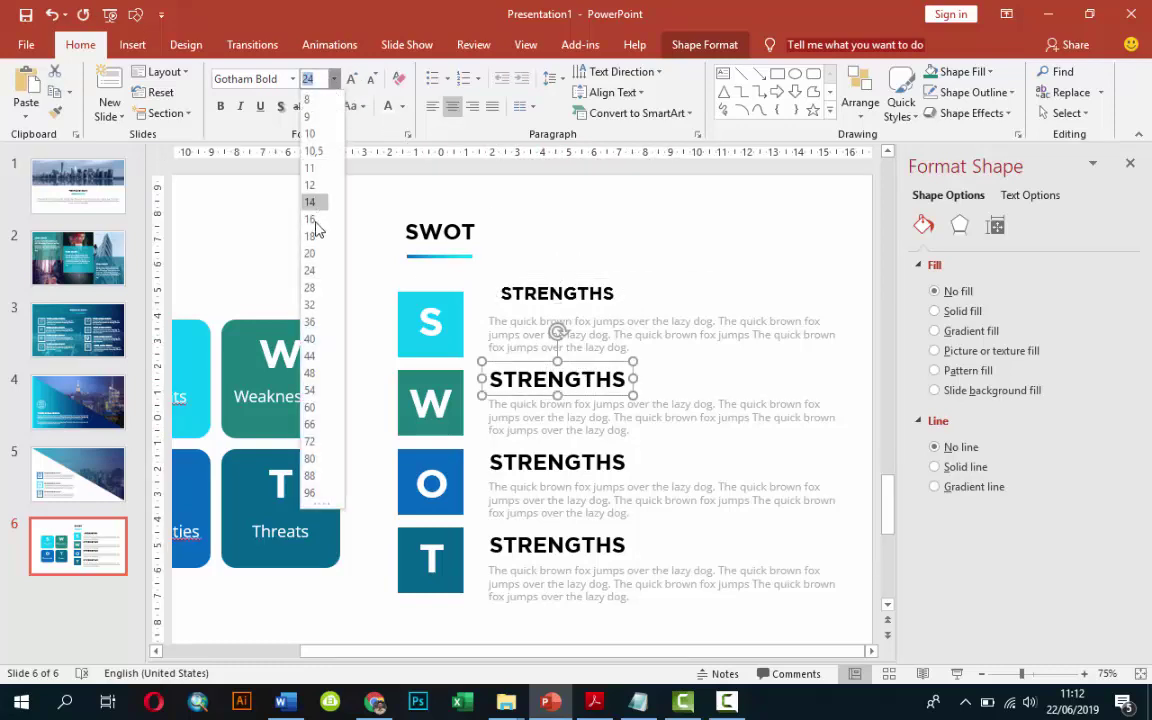
{"action": "left_click", "coordinate": [300, 240]}
Set the third and fourth STRENGTHS headings to 20 pt.
{"action": "left_click", "coordinate": [630, 455]}
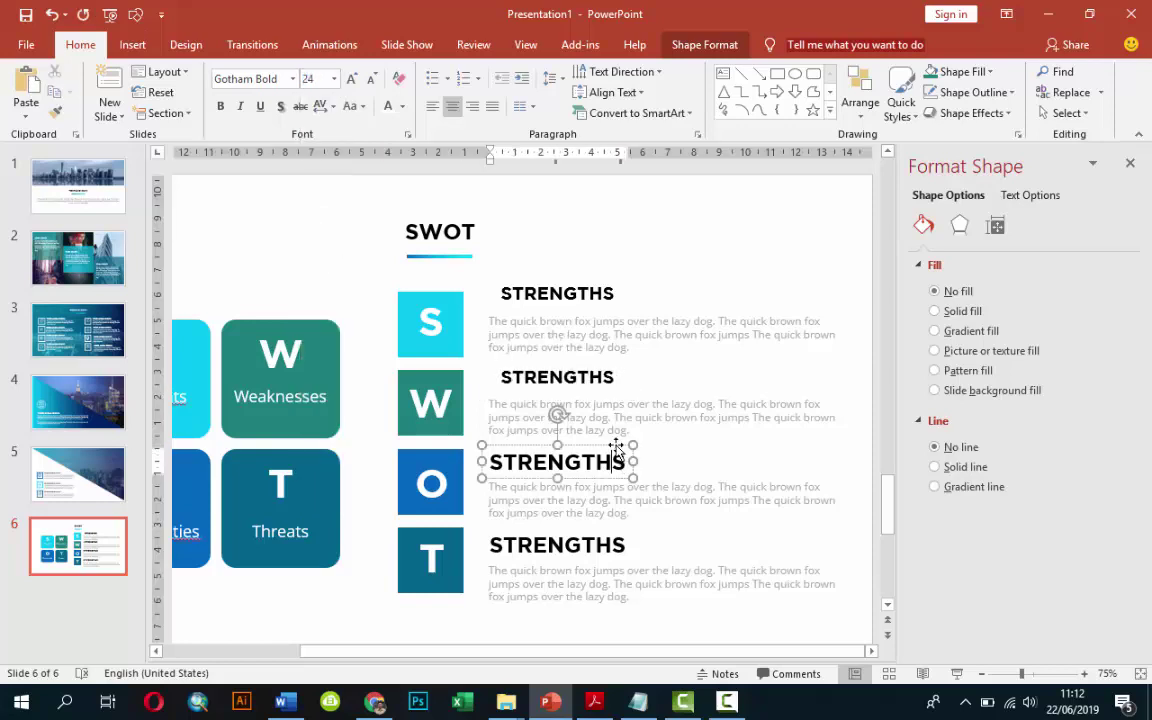
{"action": "left_click", "coordinate": [335, 79]}
{"action": "left_click", "coordinate": [303, 245]}
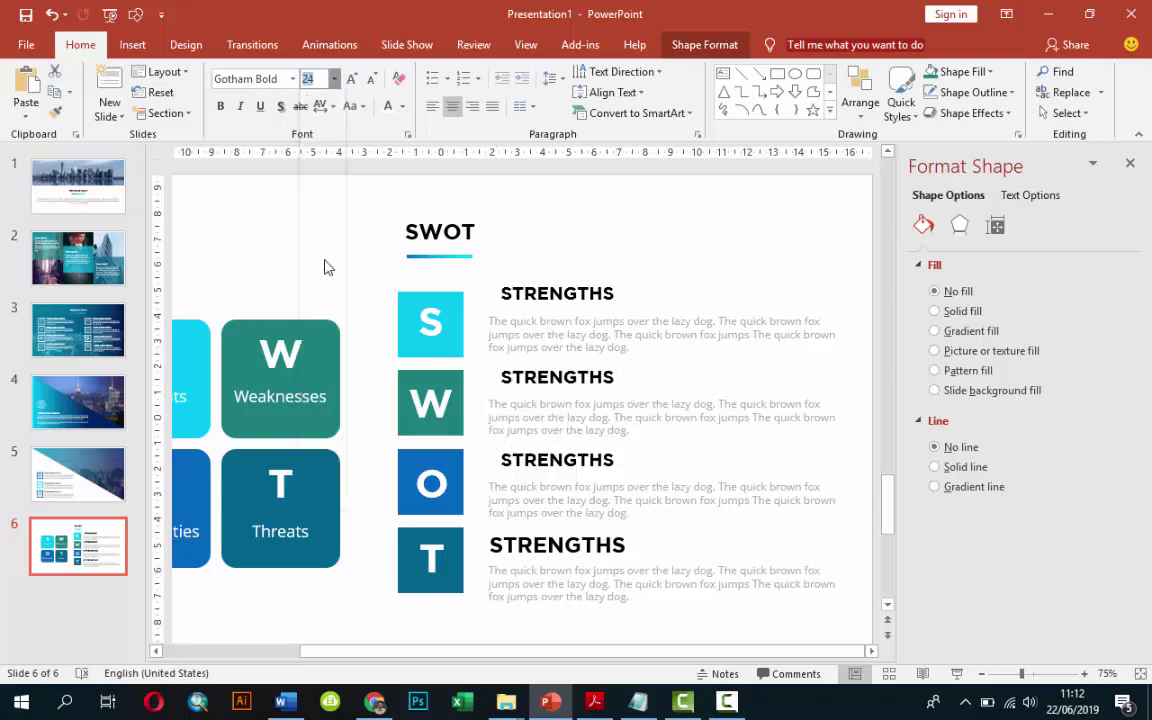
{"action": "left_click", "coordinate": [580, 541]}
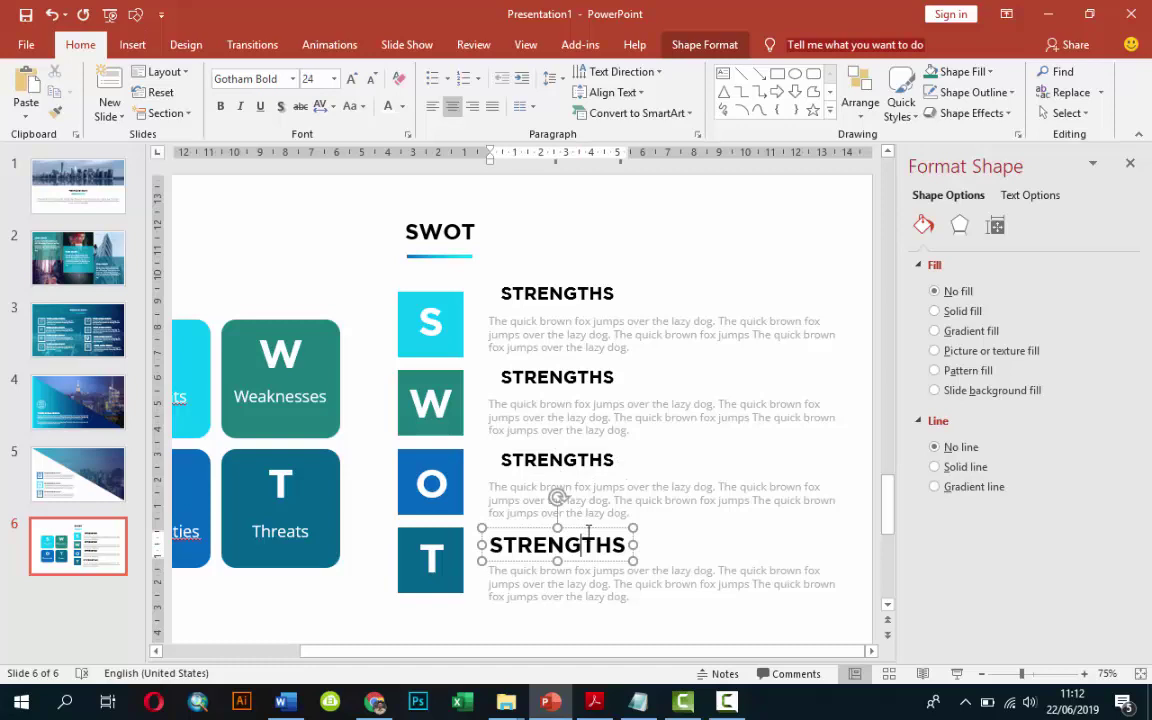
{"action": "left_click", "coordinate": [588, 529]}
{"action": "left_click", "coordinate": [334, 79]}
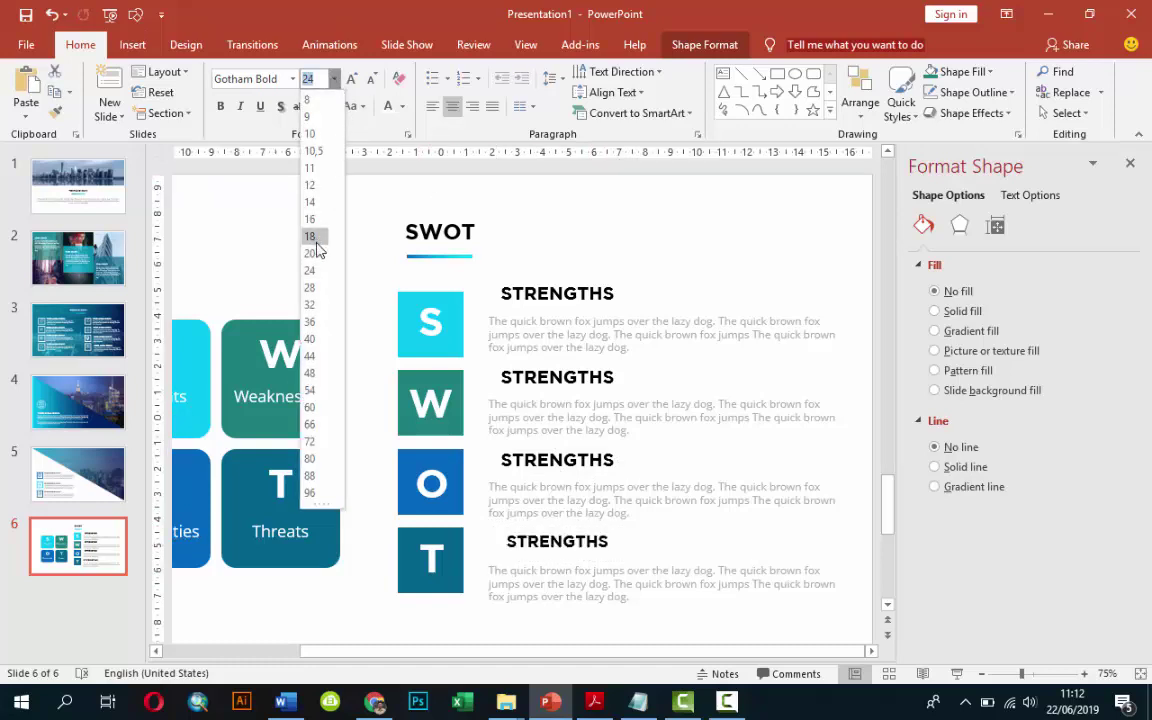
{"action": "left_click", "coordinate": [312, 253]}
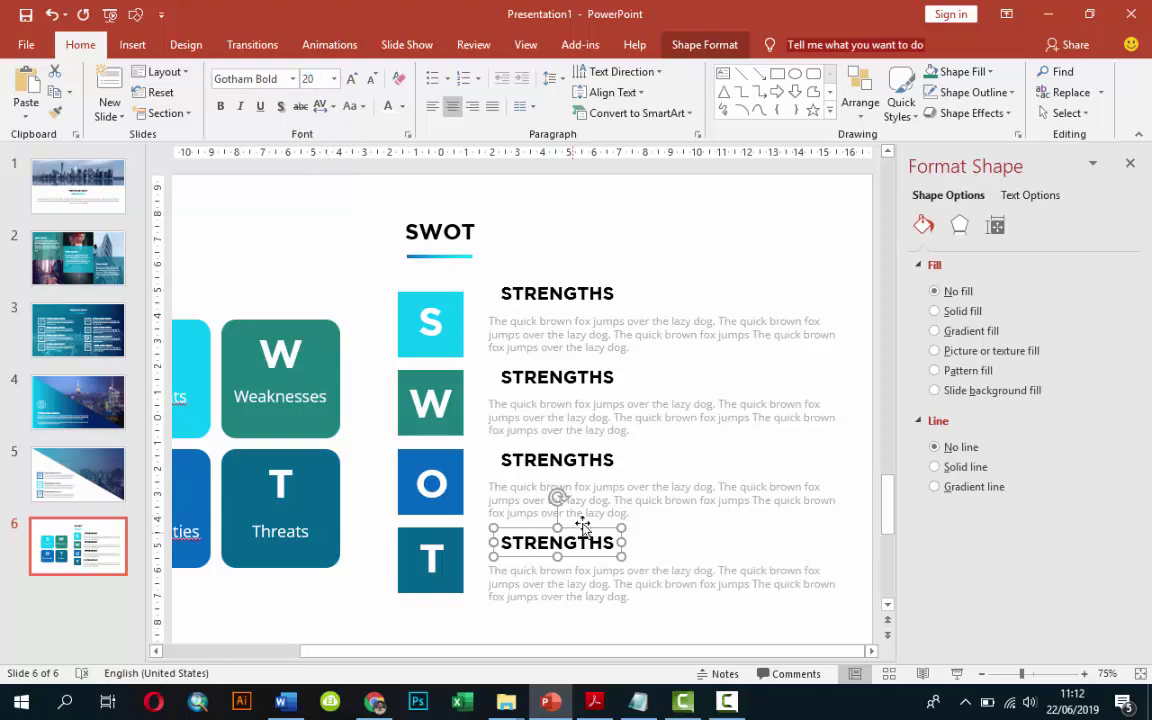
Align Left the headings with the first body text box.
{"action": "left_click", "coordinate": [560, 459], "text": "shift"}
{"action": "left_click", "coordinate": [560, 377], "text": "shift"}
{"action": "left_click", "coordinate": [560, 293], "text": "shift"}
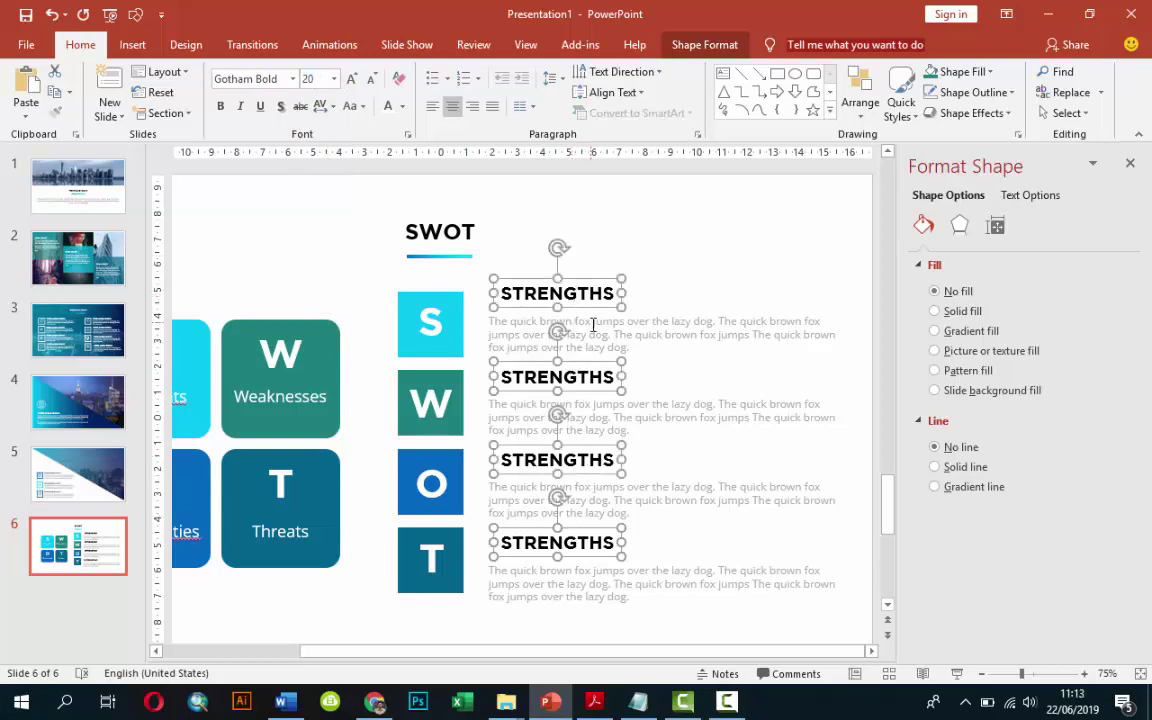
{"action": "left_click", "coordinate": [593, 325], "text": "shift"}
{"action": "left_click", "coordinate": [700, 44]}
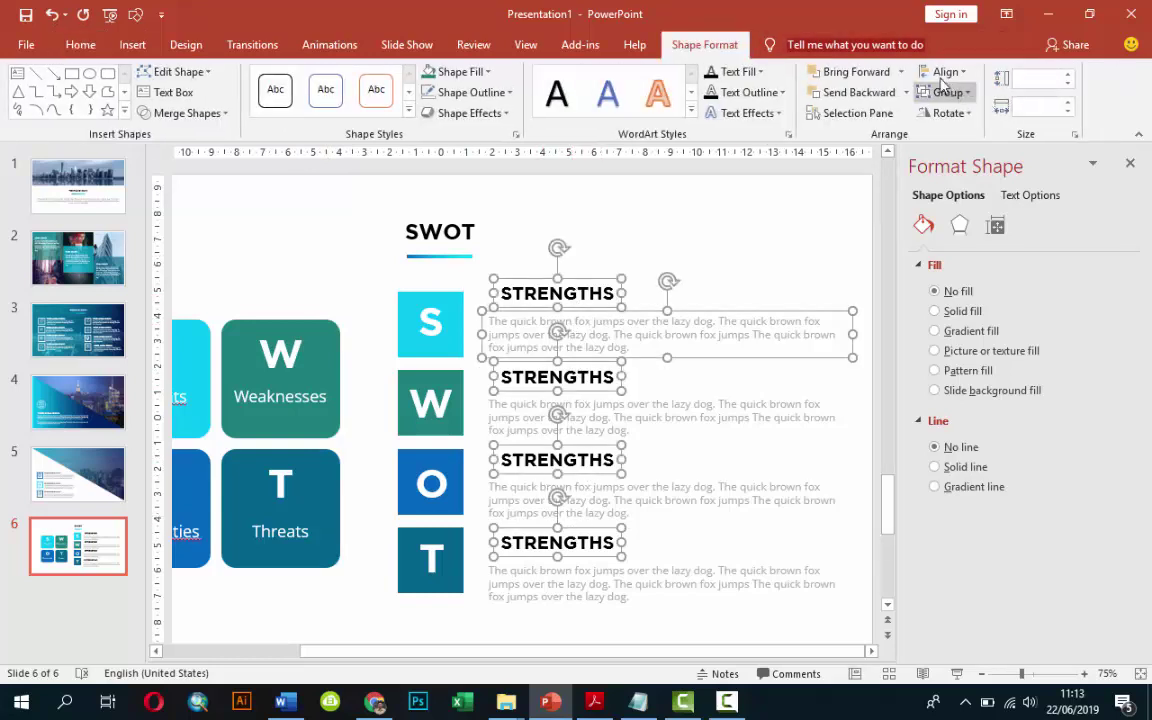
{"action": "left_click", "coordinate": [945, 72]}
{"action": "left_click", "coordinate": [960, 95]}
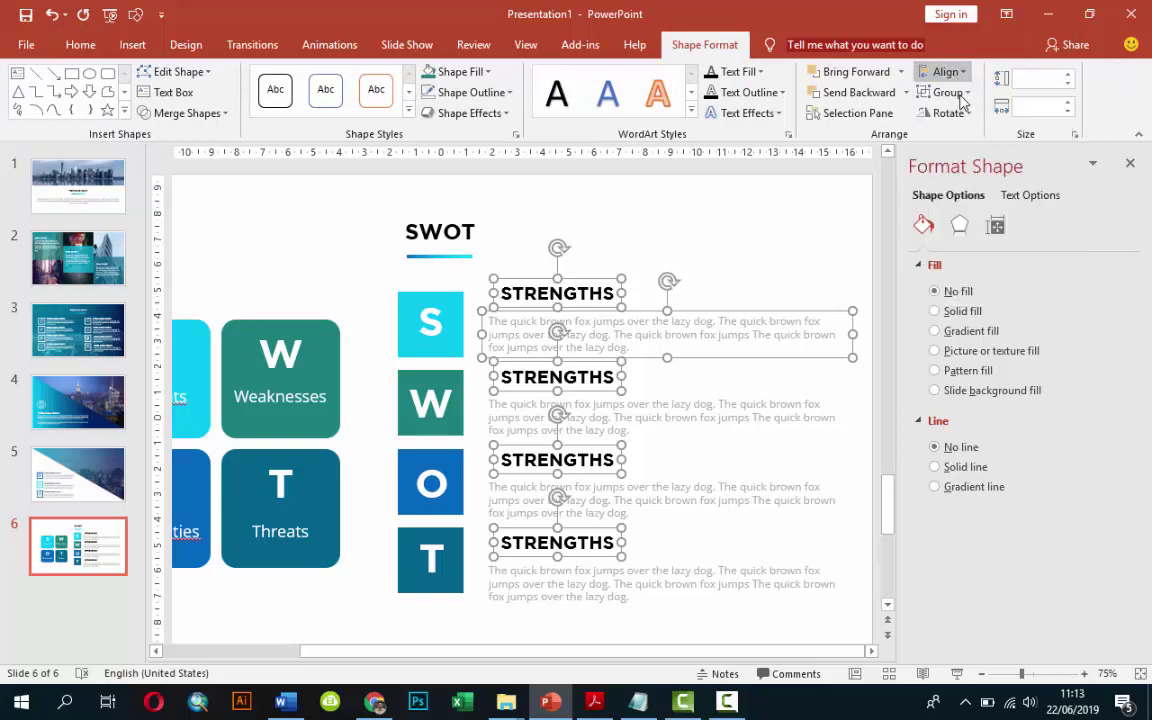
{"action": "left_click", "coordinate": [775, 225]}
Rename the second heading to WEAKNESSES.
{"action": "left_click", "coordinate": [537, 377]}
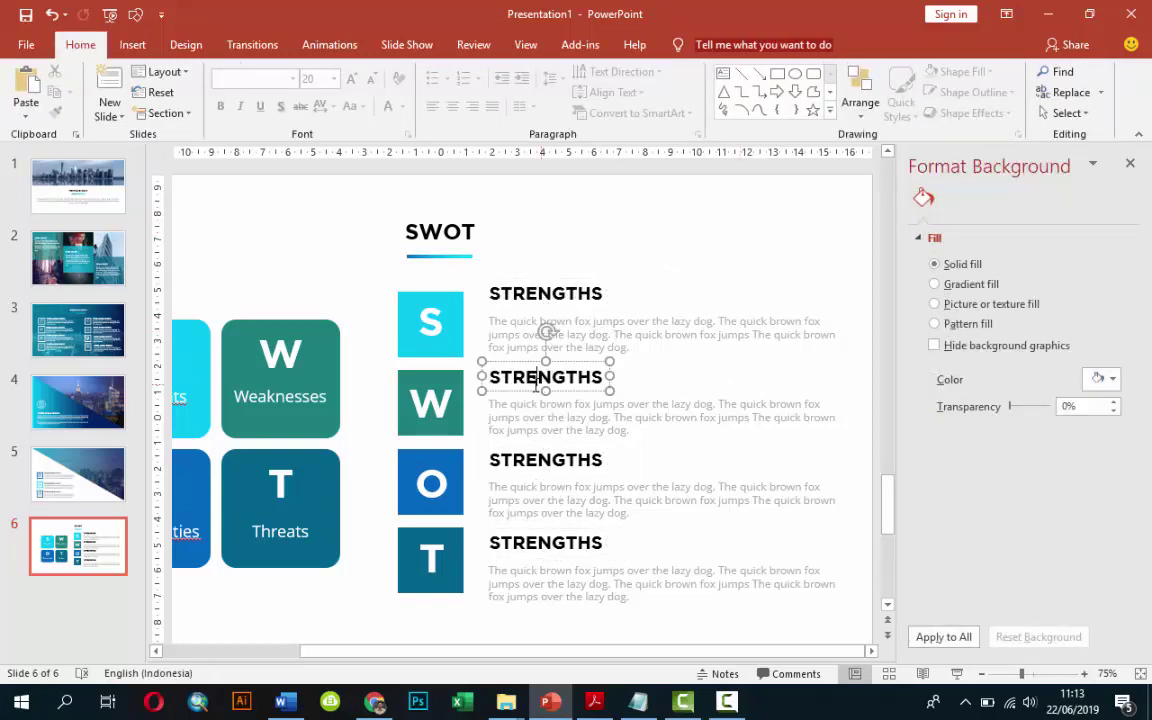
{"action": "double_click", "coordinate": [537, 377]}
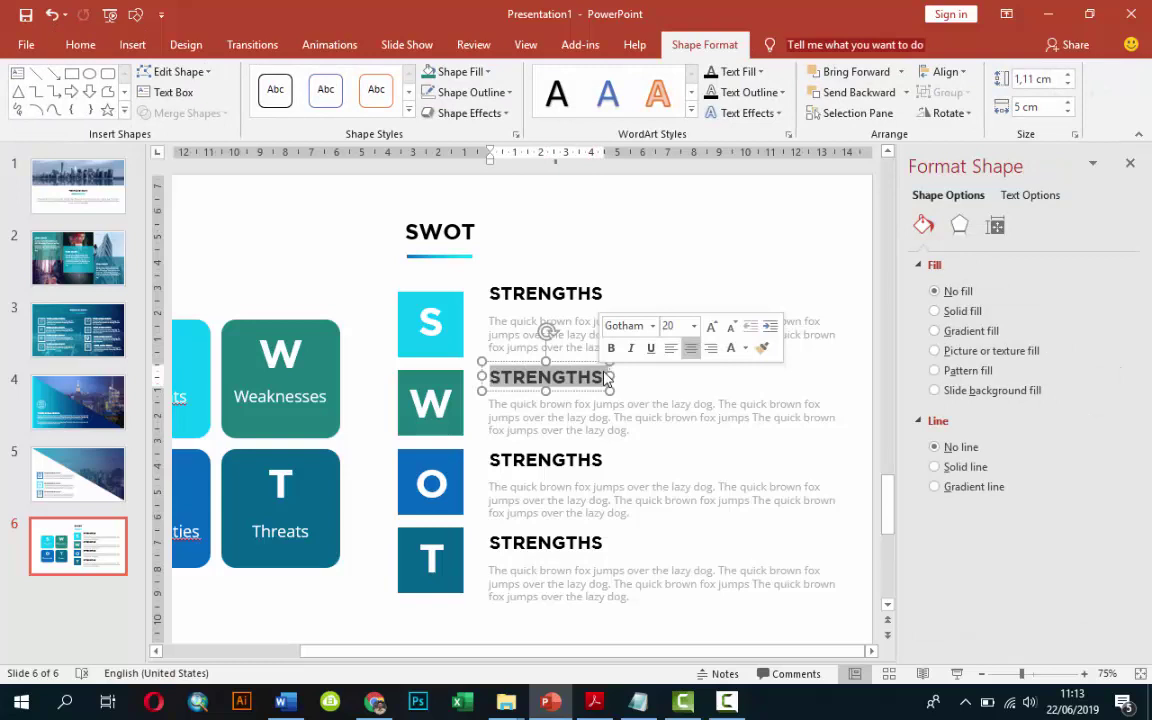
{"action": "type", "text": "WEAKNESS"}
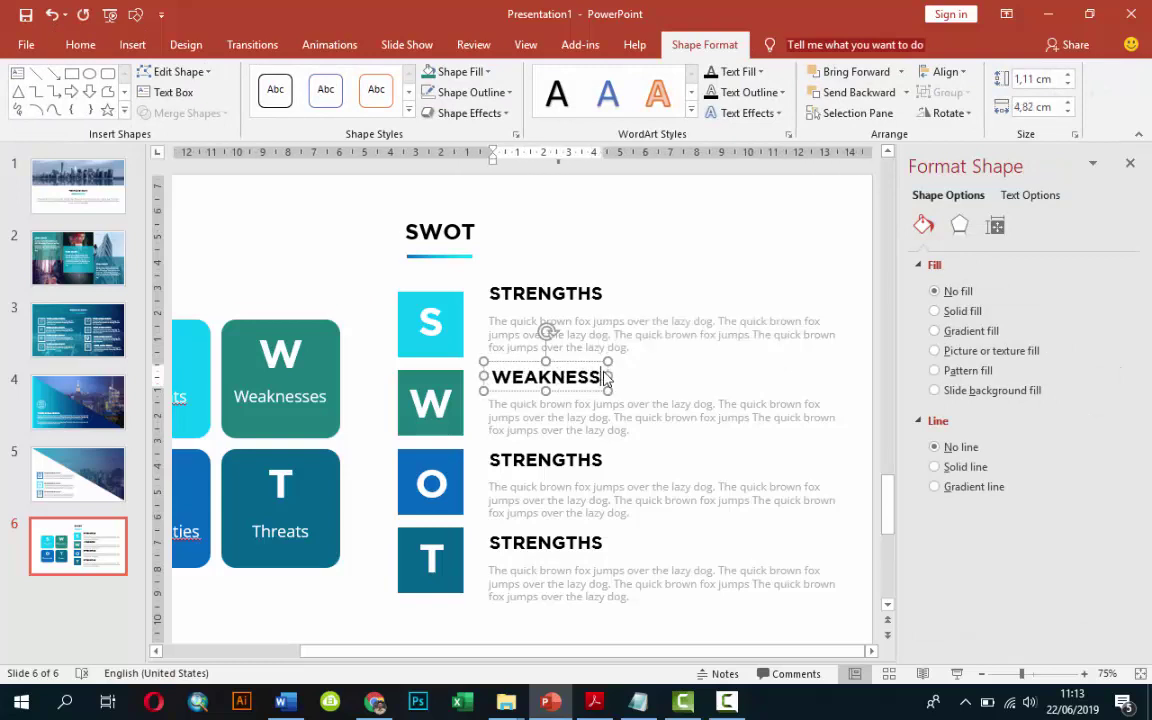
{"action": "type", "text": "ES"}
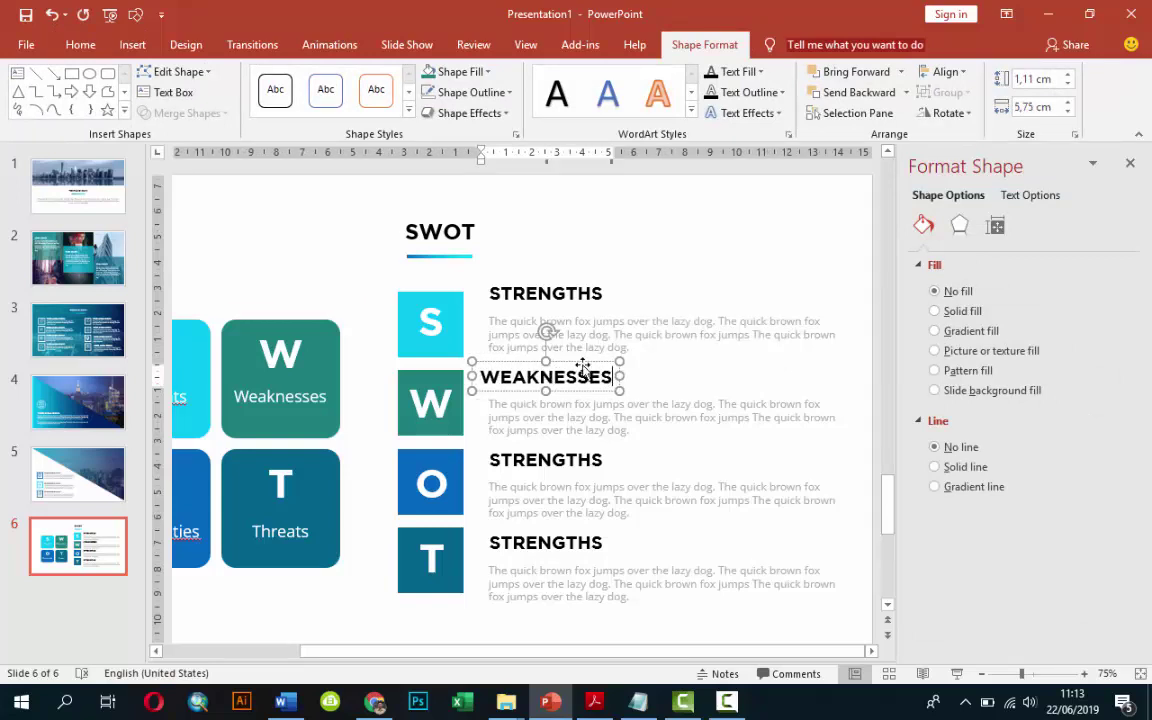
{"action": "left_click", "coordinate": [585, 365]}
{"action": "left_click", "coordinate": [592, 359]}
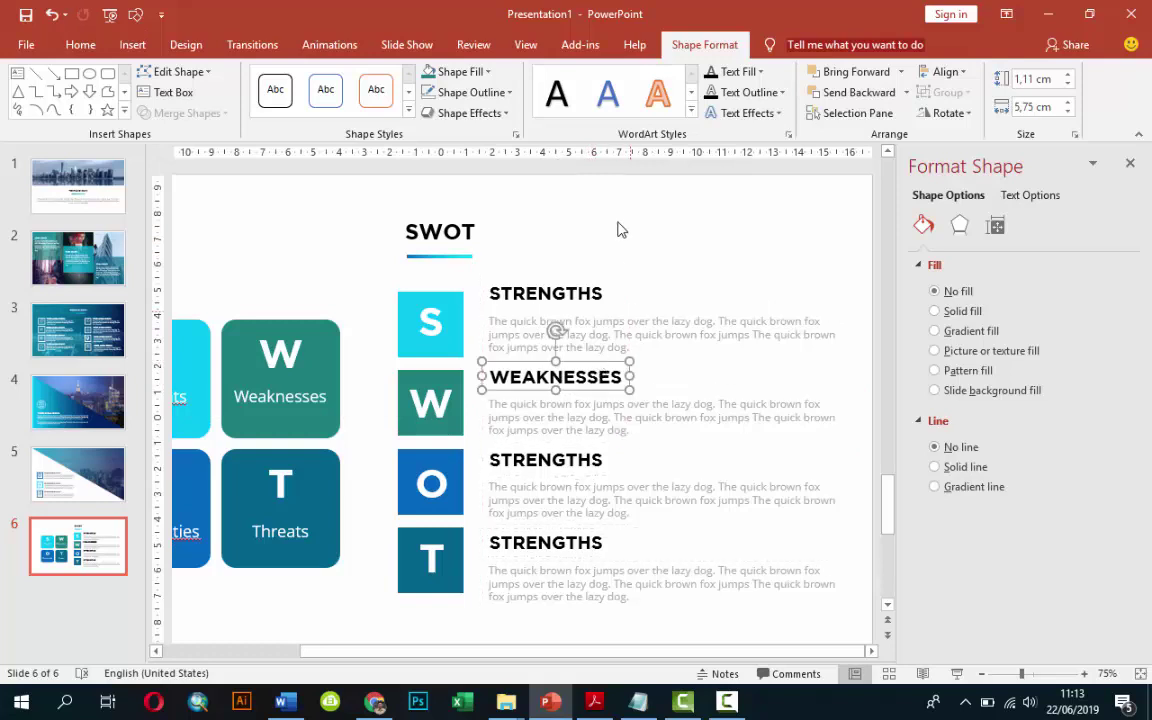
{"action": "left_click", "coordinate": [80, 44]}
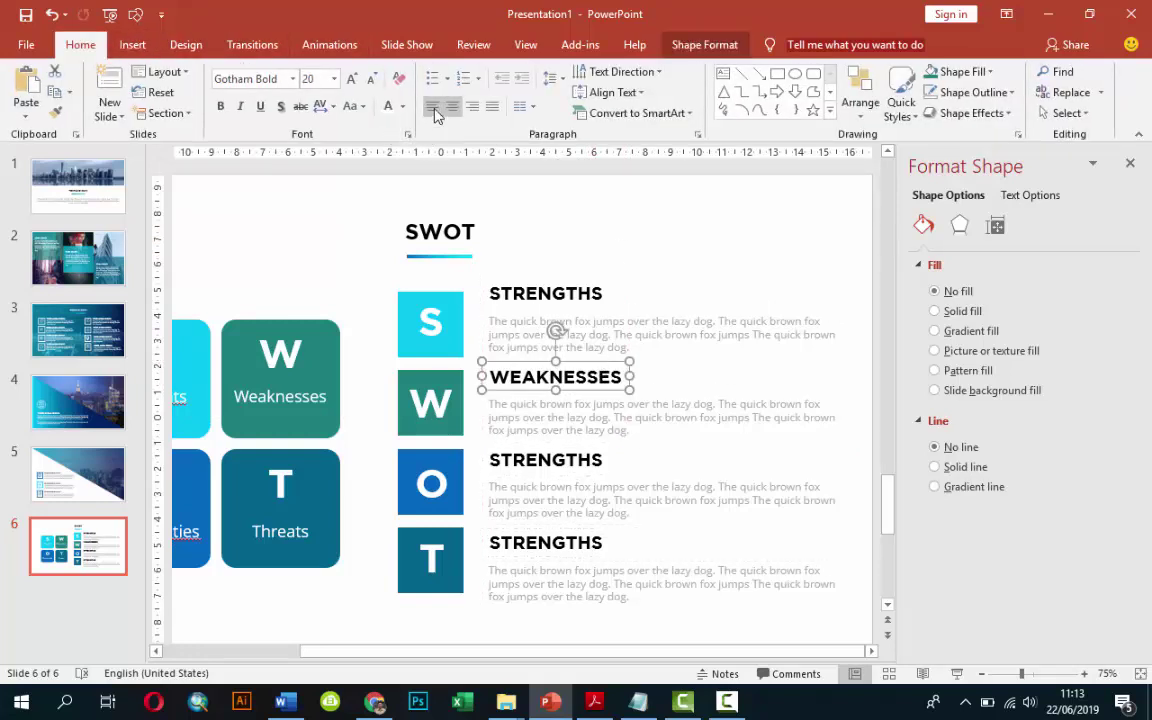
Left-align the third heading and replace its text with OPORTUNITIES.
{"action": "left_click", "coordinate": [507, 293]}
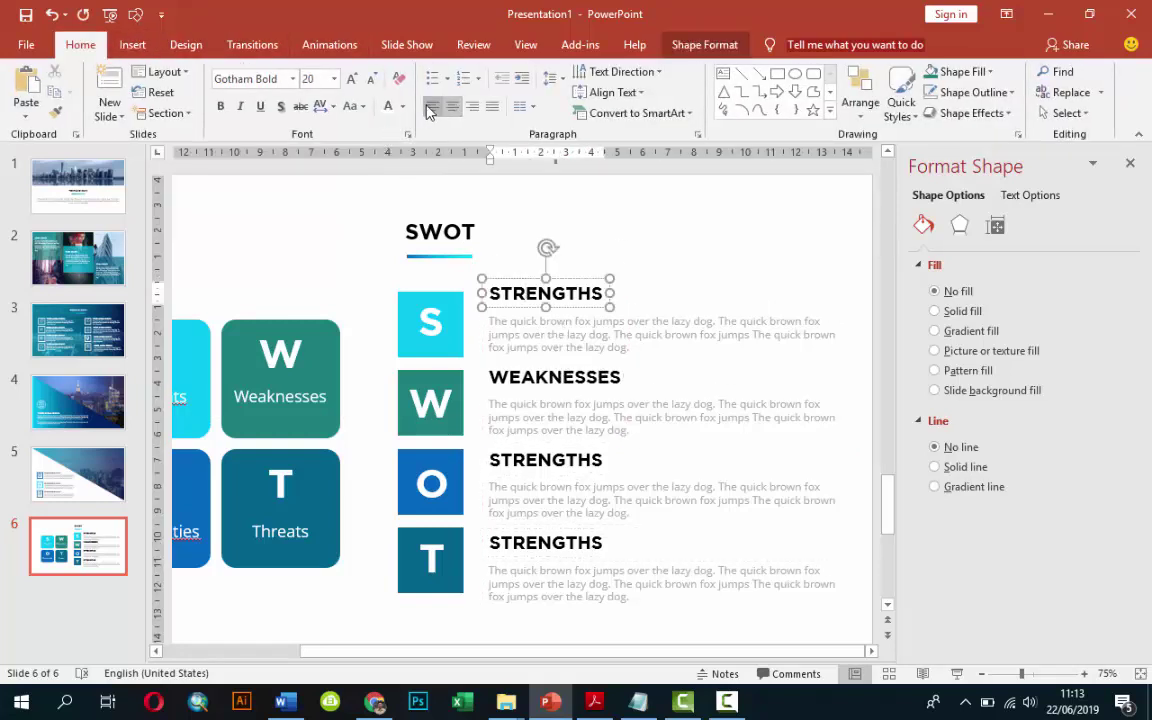
{"action": "left_click", "coordinate": [536, 459]}
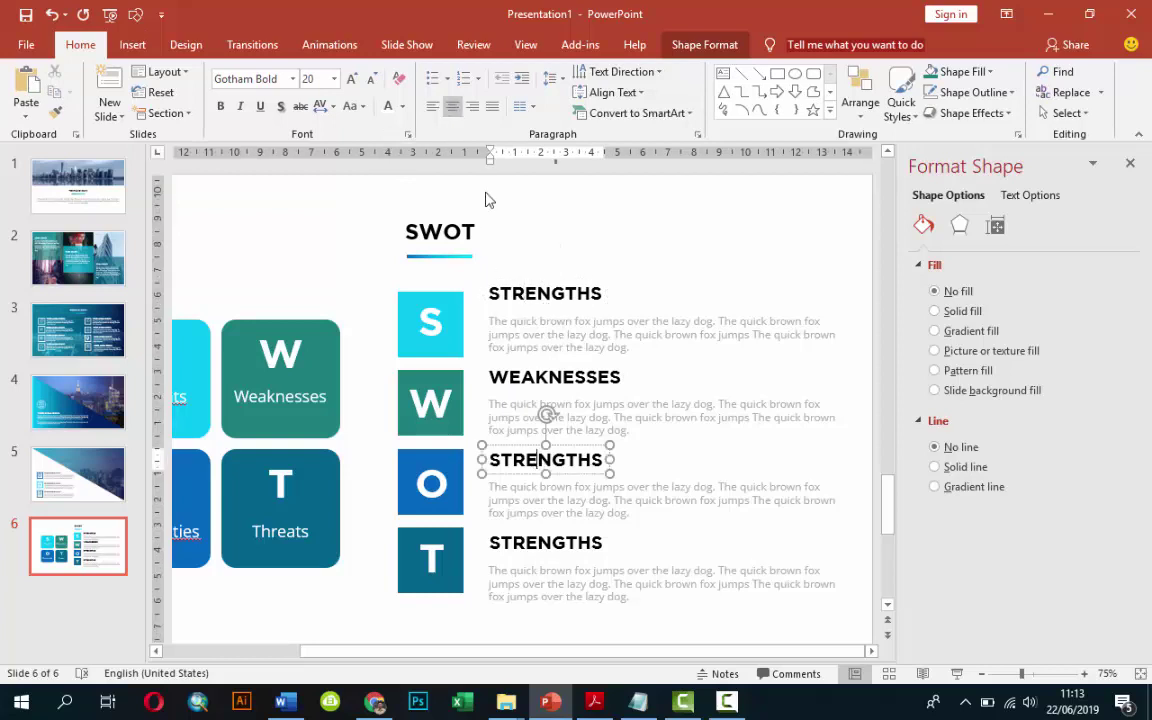
{"action": "left_click", "coordinate": [432, 105]}
{"action": "left_click", "coordinate": [557, 544]}
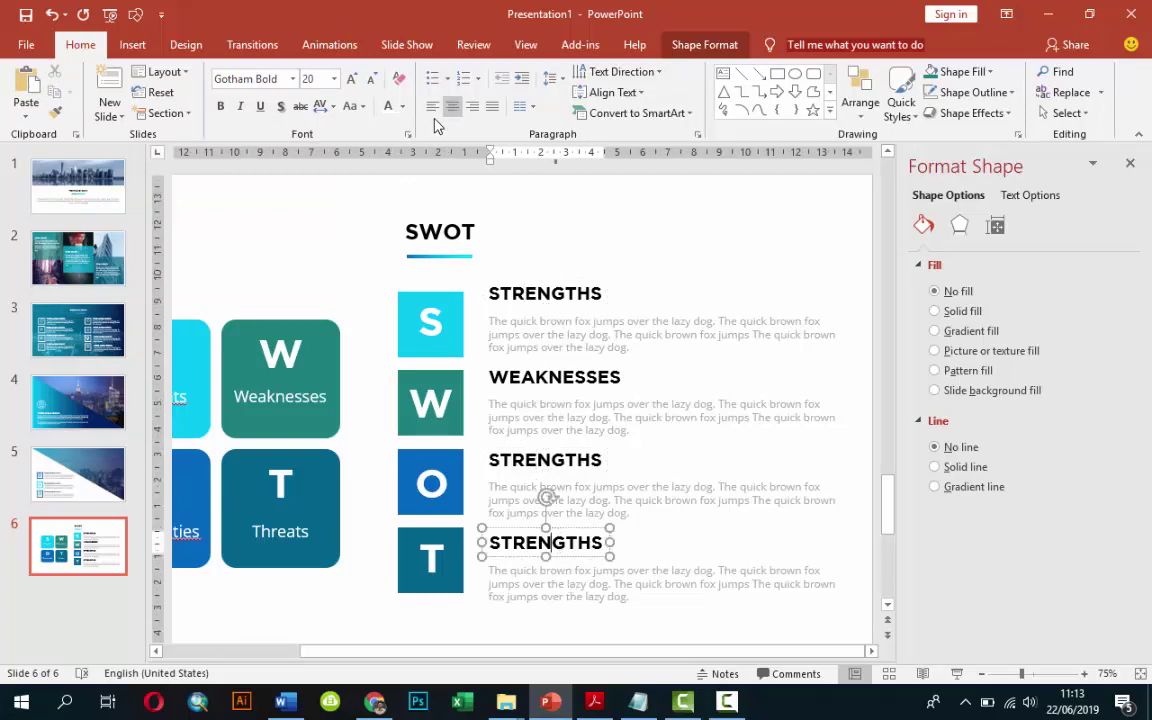
{"action": "left_click", "coordinate": [563, 461]}
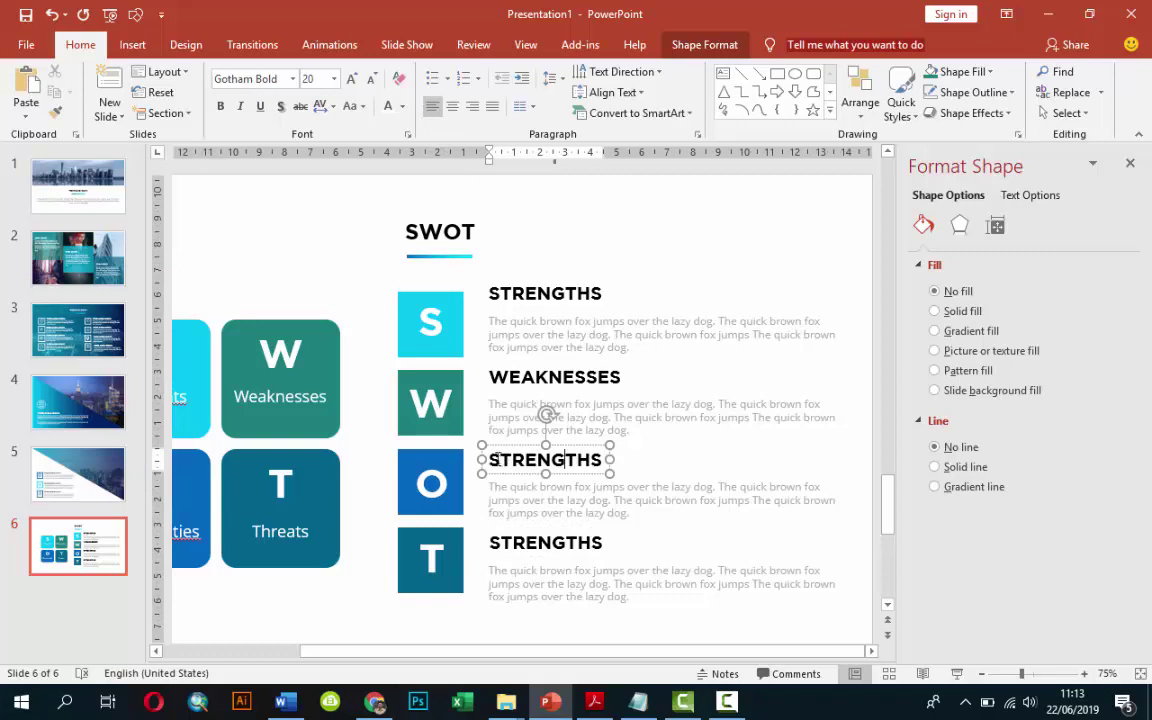
{"action": "left_click_drag", "start_coordinate": [489, 459], "coordinate": [603, 460]}
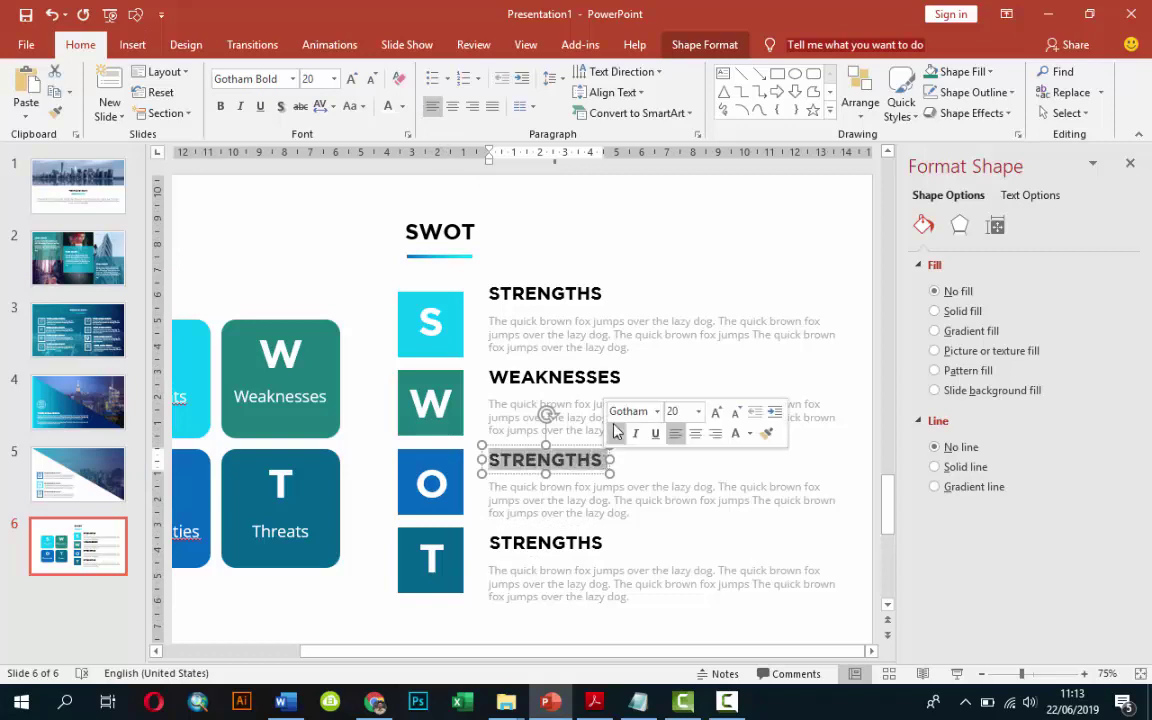
{"action": "type", "text": "OP"}
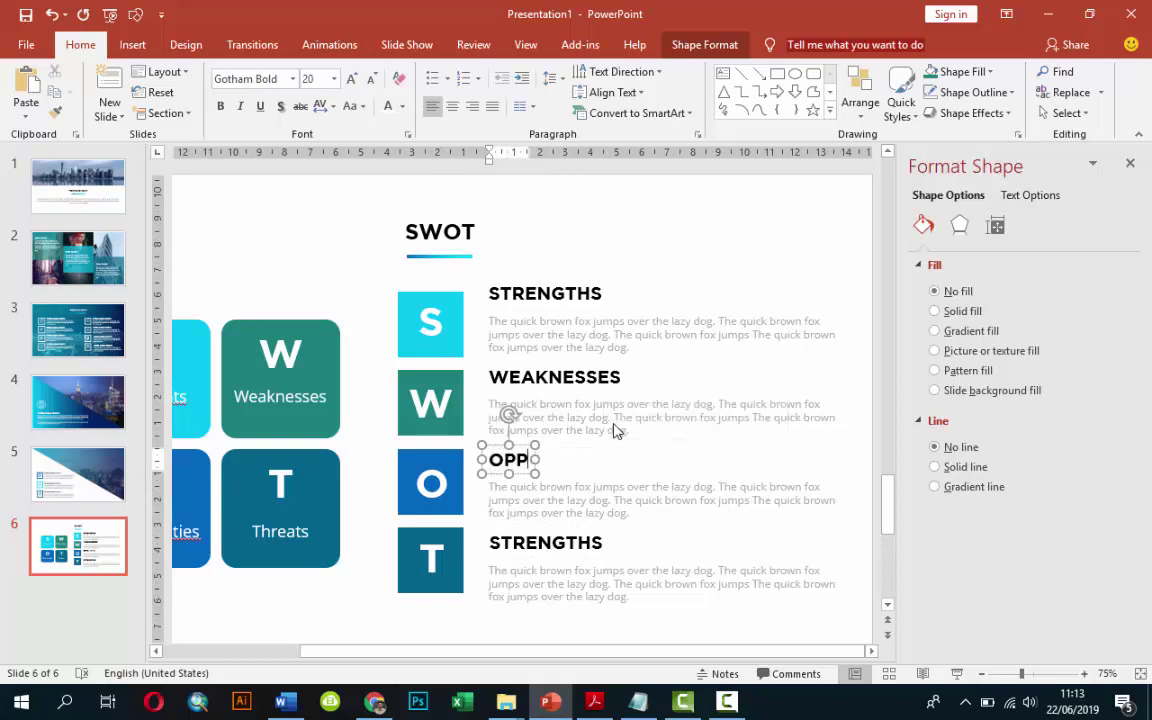
{"action": "type", "text": "ORTUNIT"}
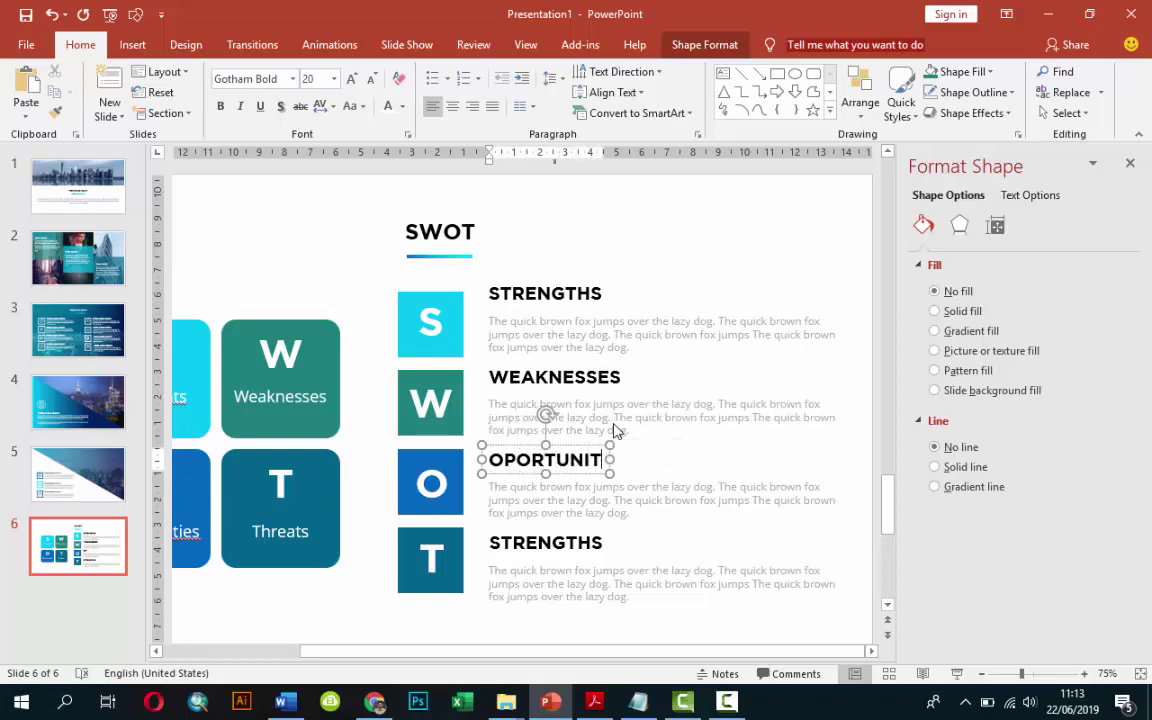
{"action": "type", "text": "IES"}
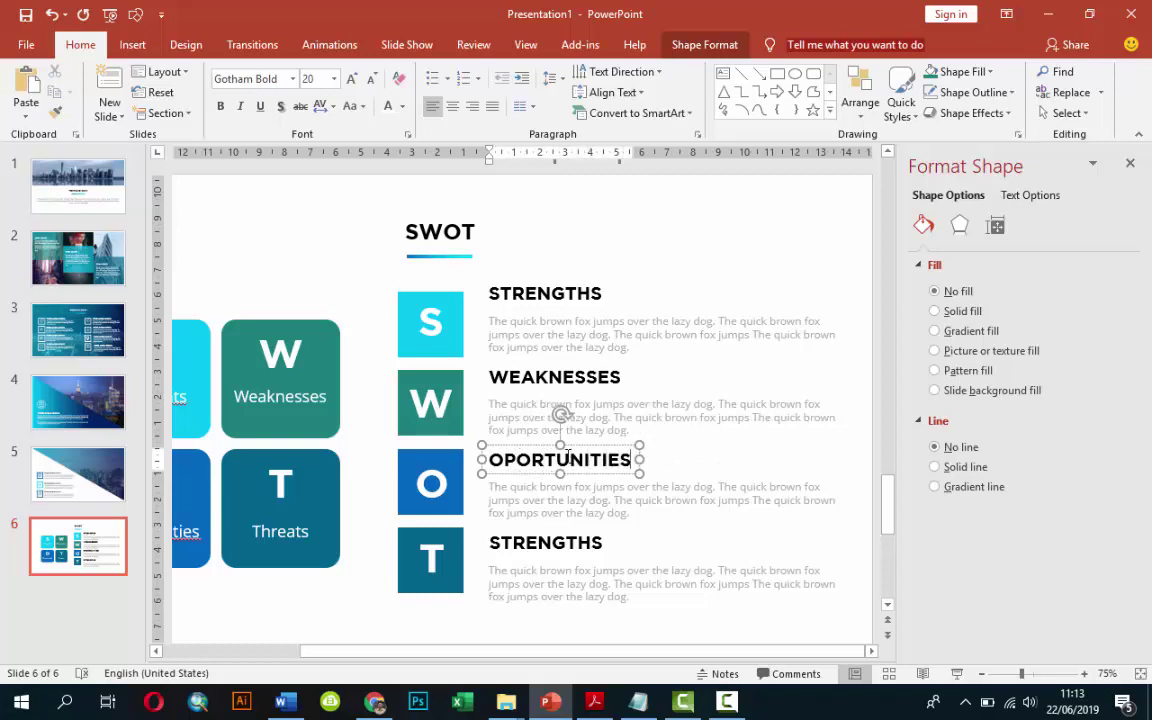
Rename the fourth heading THREATS, left-align it and line it up with the others.
{"action": "left_click", "coordinate": [565, 544]}
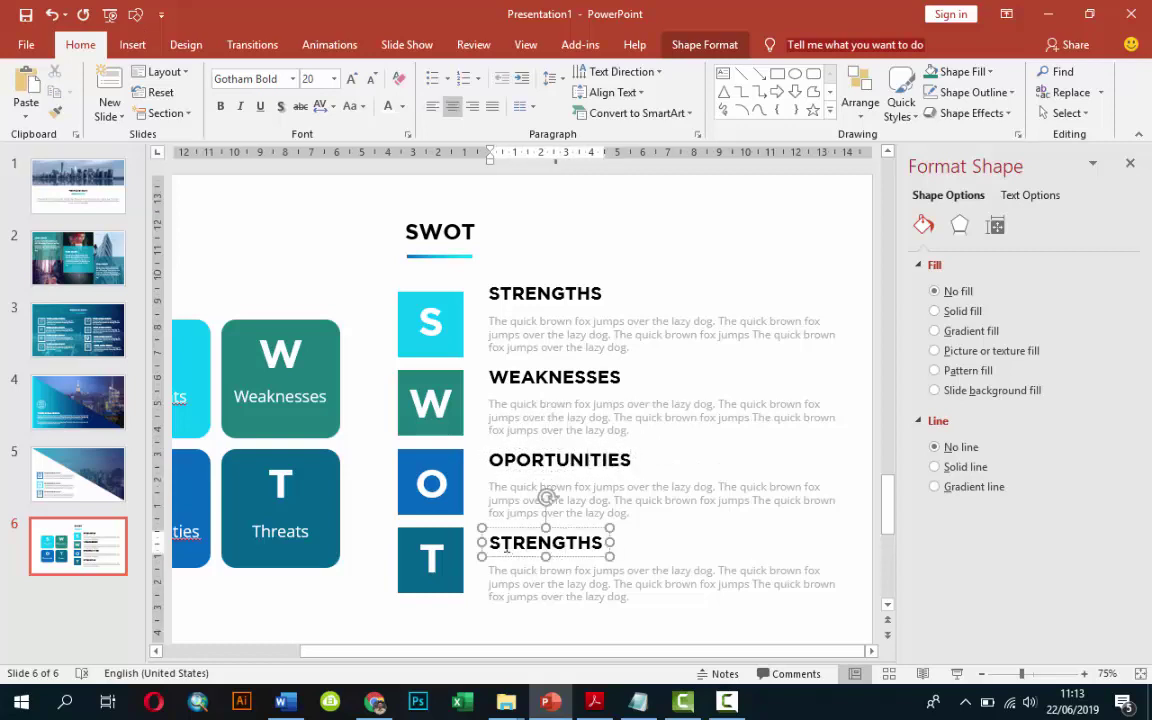
{"action": "double_click", "coordinate": [565, 542]}
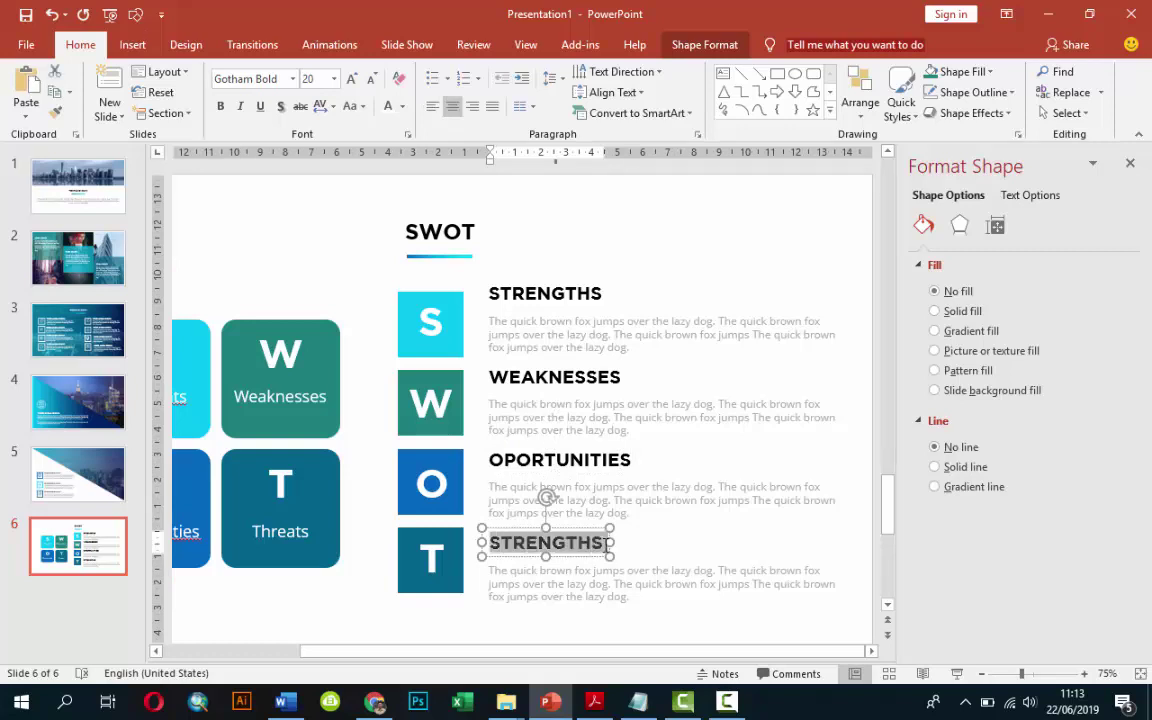
{"action": "type", "text": "T"}
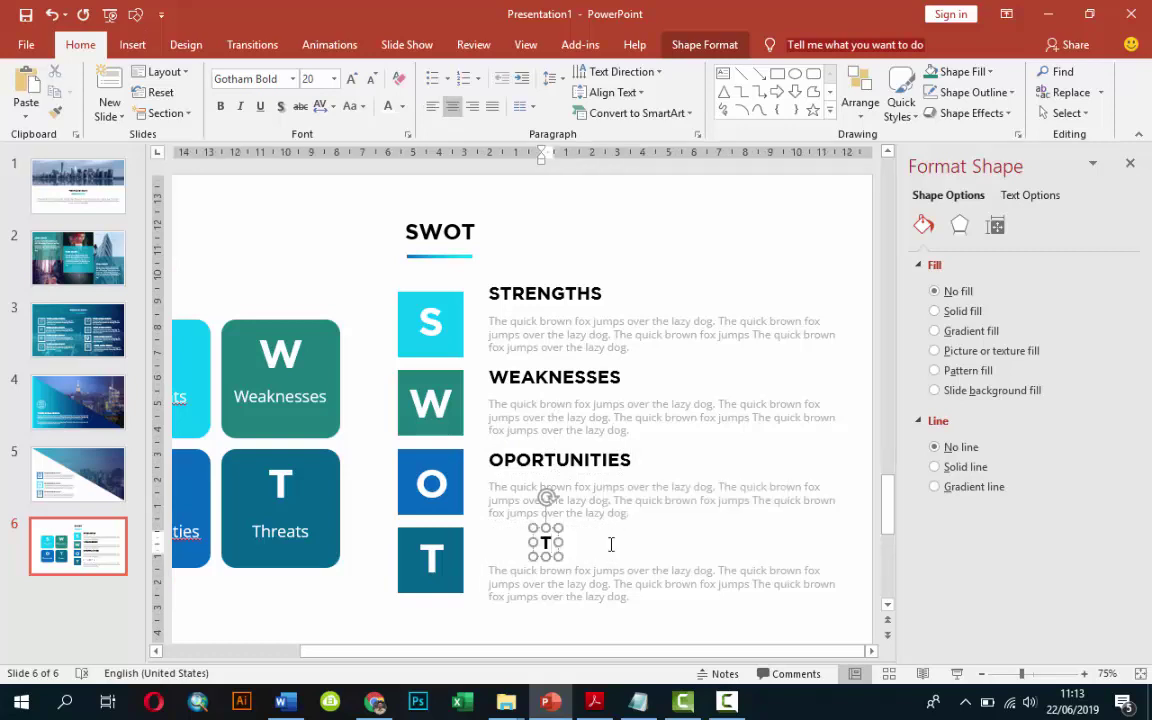
{"action": "type", "text": "HREATS"}
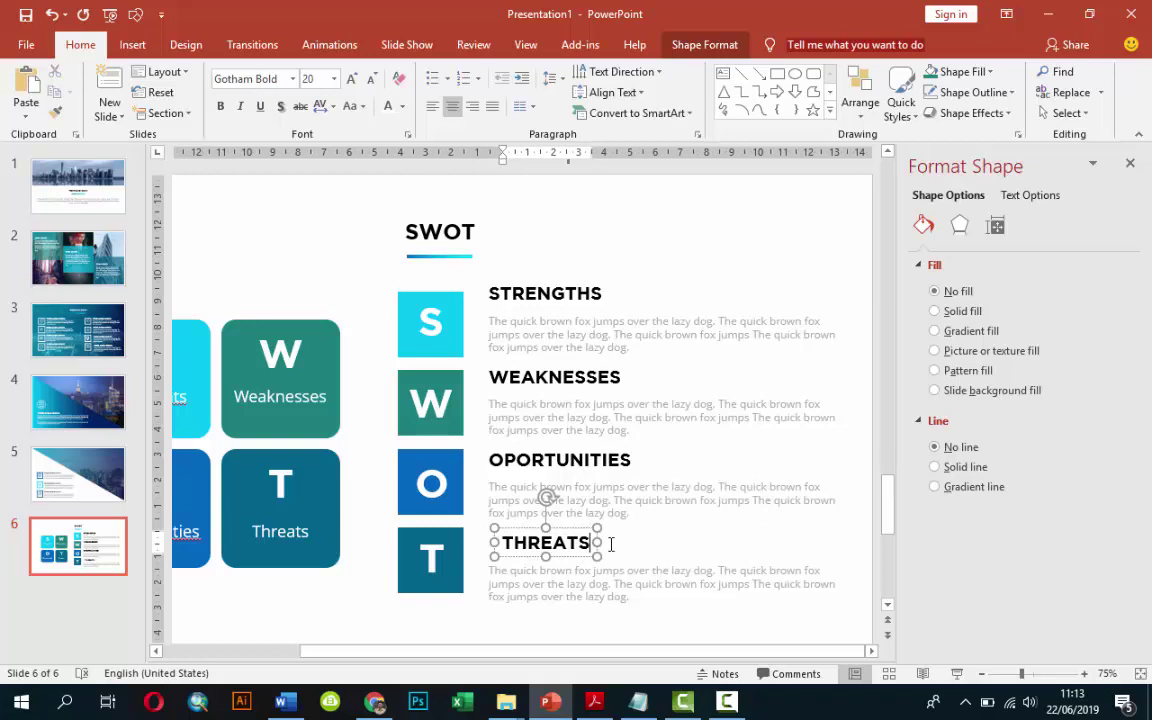
{"action": "left_click", "coordinate": [432, 105]}
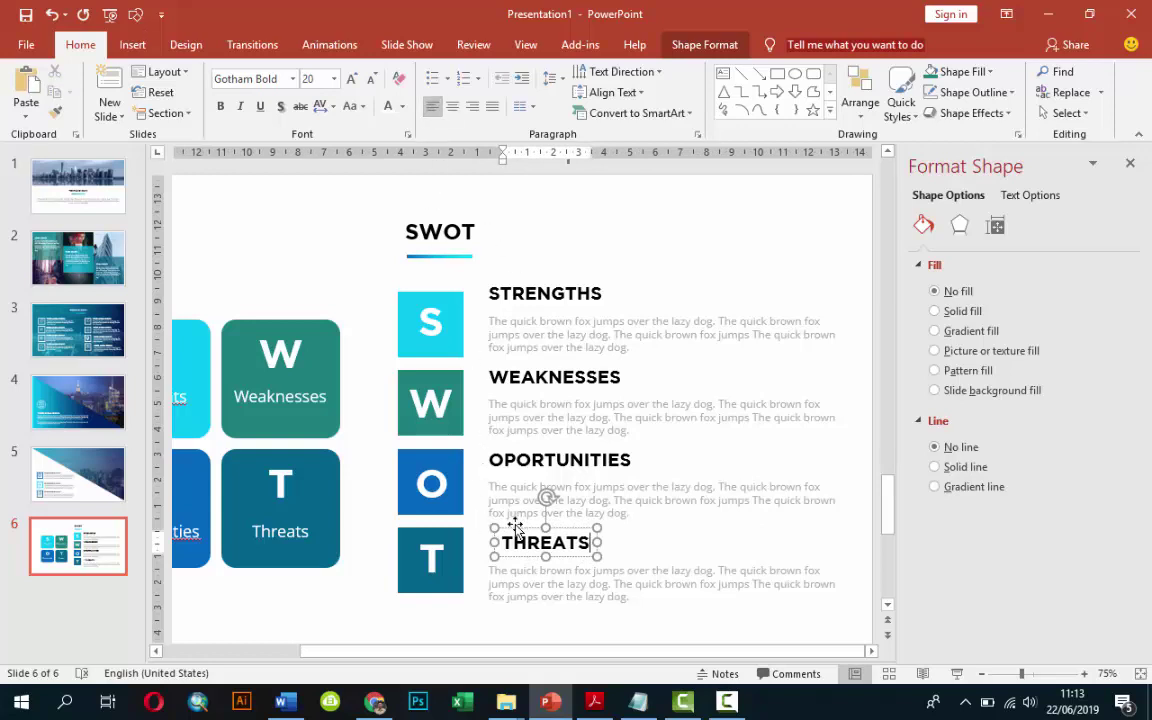
{"action": "left_click_drag", "start_coordinate": [517, 527], "coordinate": [506, 527]}
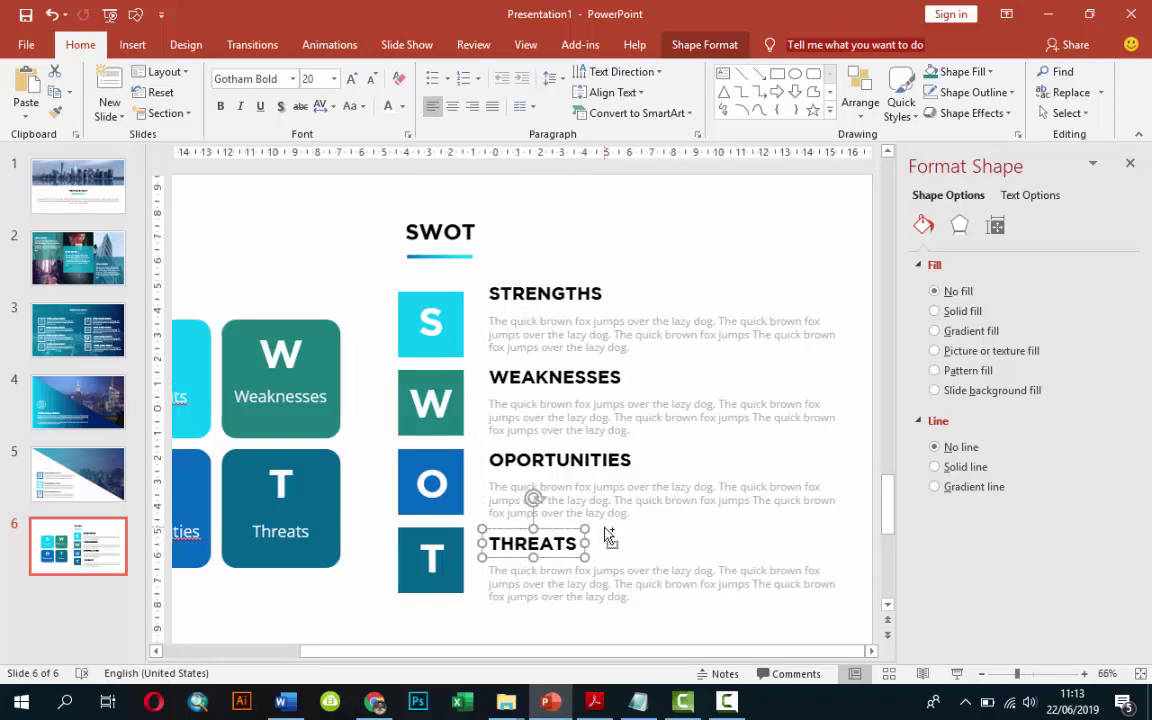
{"action": "scroll", "coordinate": [641, 570], "scroll_direction": "down", "scroll_amount": 2, "text": "ctrl"}
{"action": "left_click", "coordinate": [660, 596]}
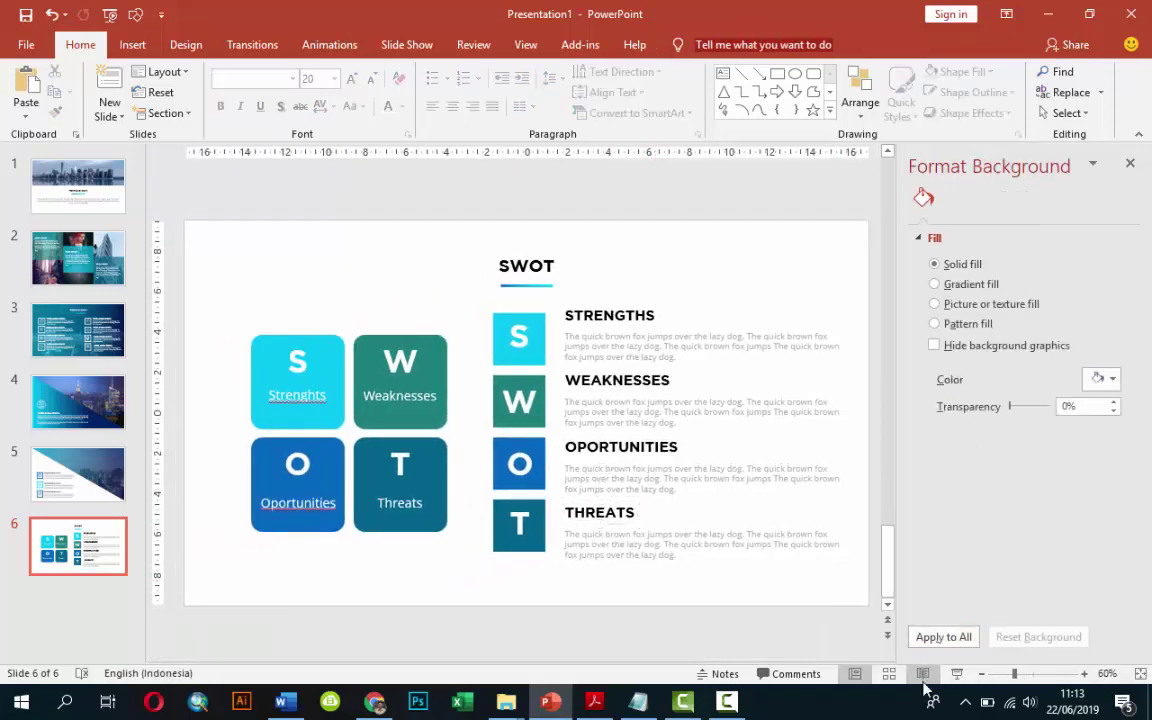
{"action": "left_click", "coordinate": [956, 673]}
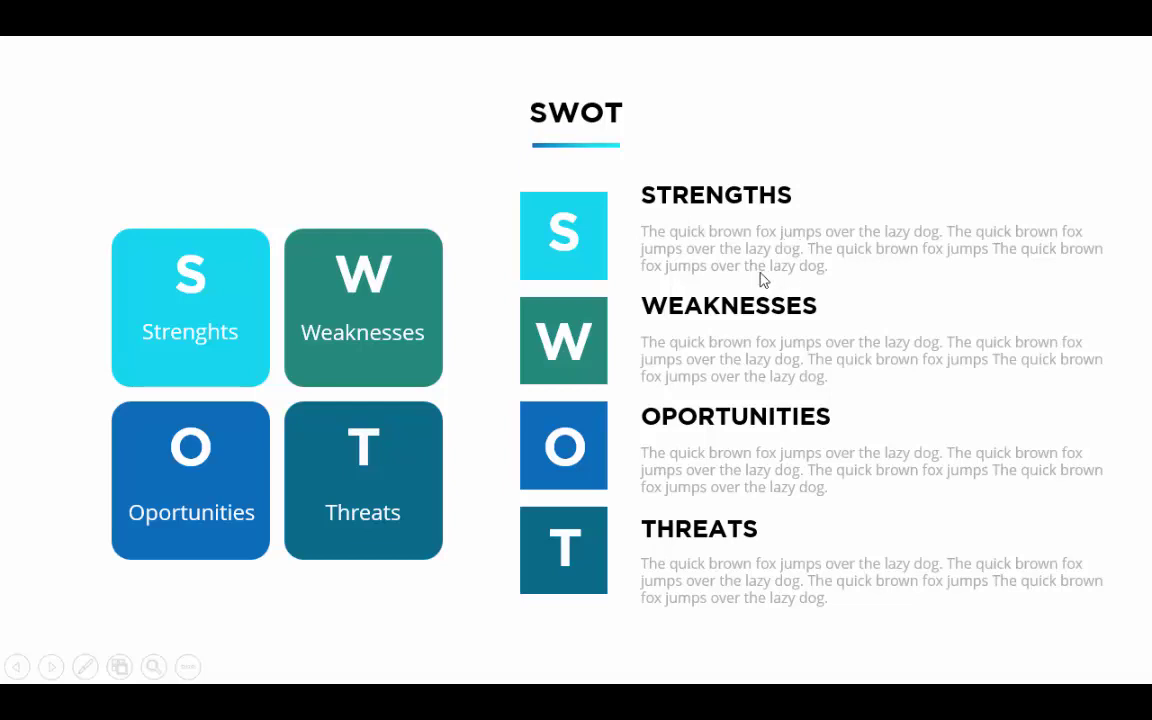
{"action": "key", "text": "Escape"}
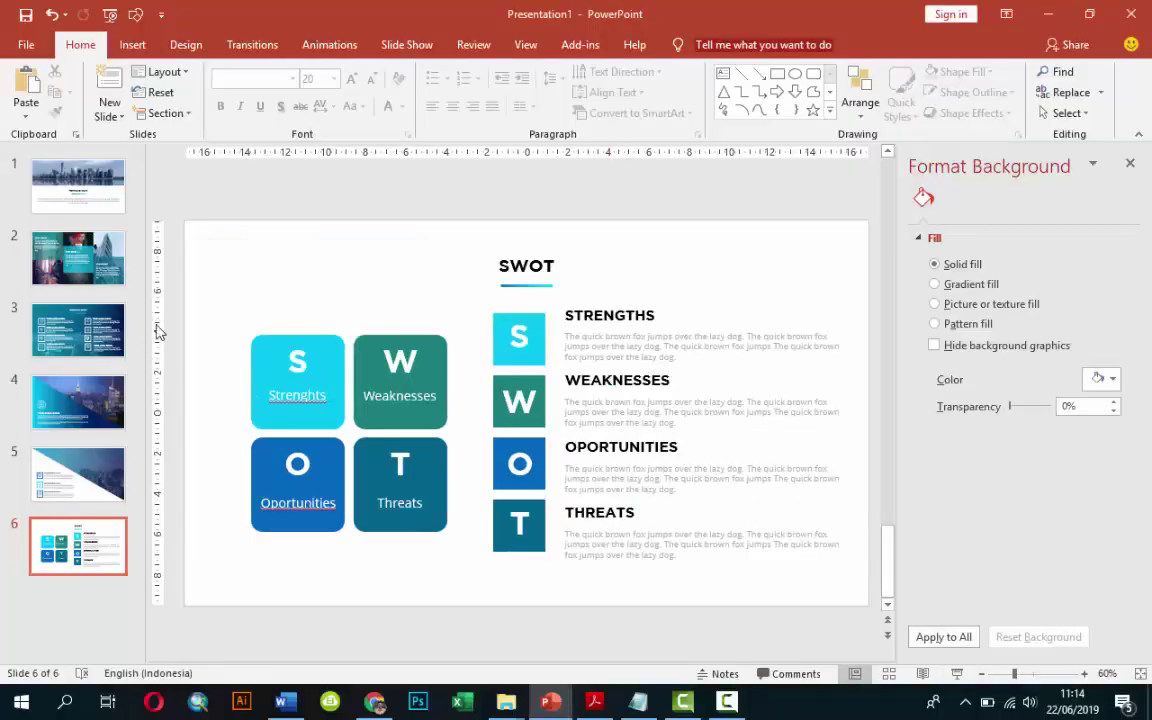
{"action": "left_click", "coordinate": [99, 176]}
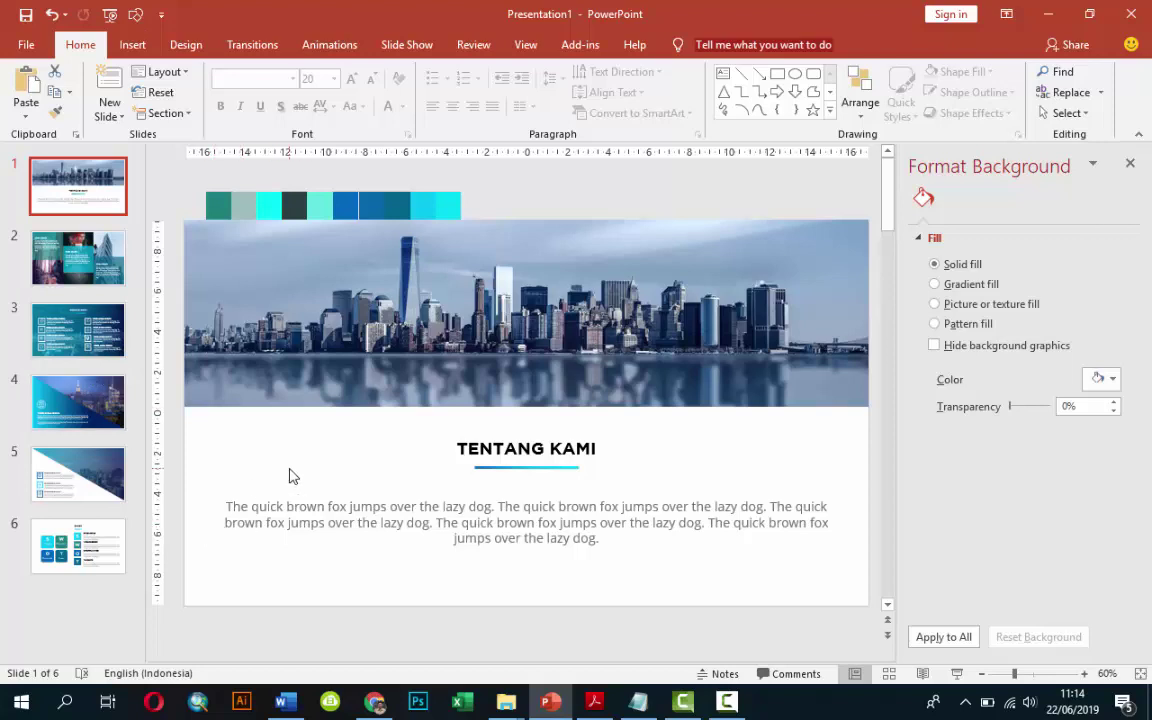
{"action": "left_click", "coordinate": [101, 243]}
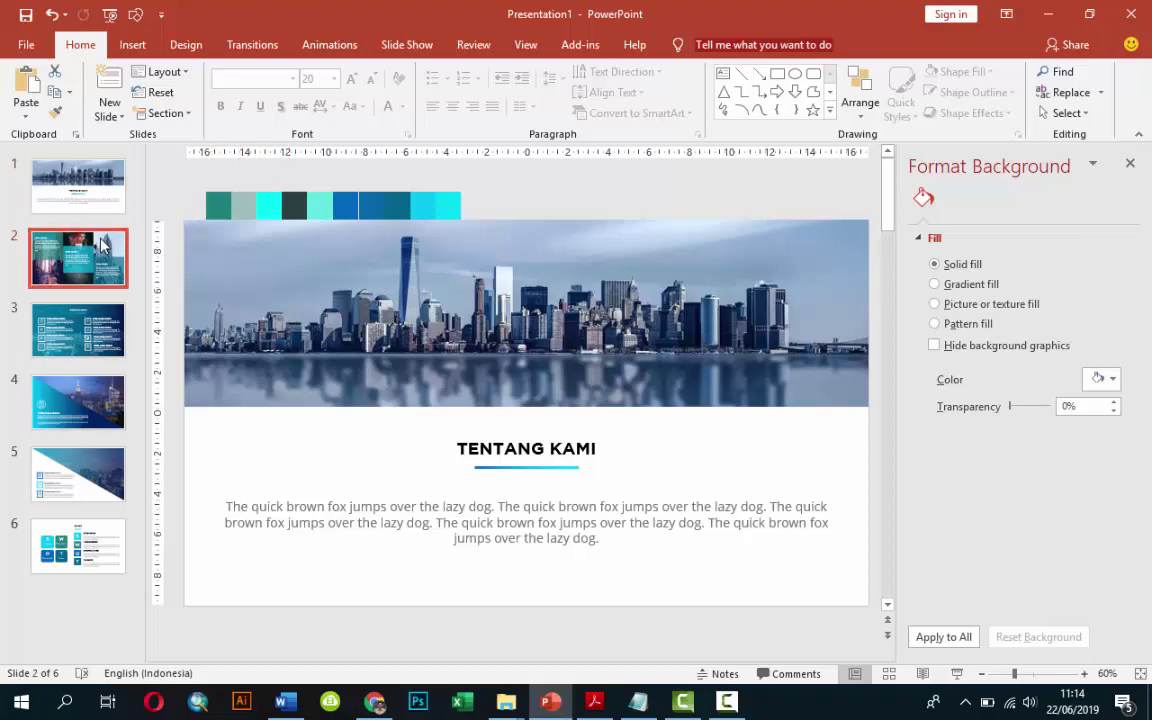
{"action": "left_click", "coordinate": [78, 178]}
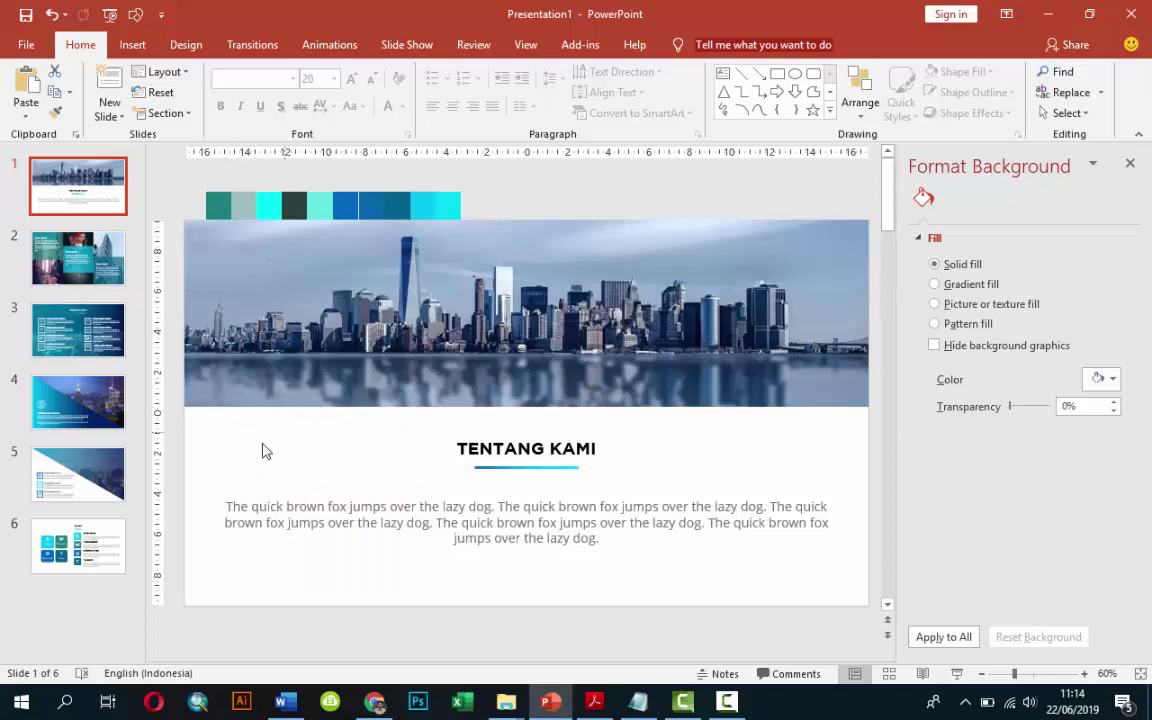
{"action": "left_click", "coordinate": [81, 258]}
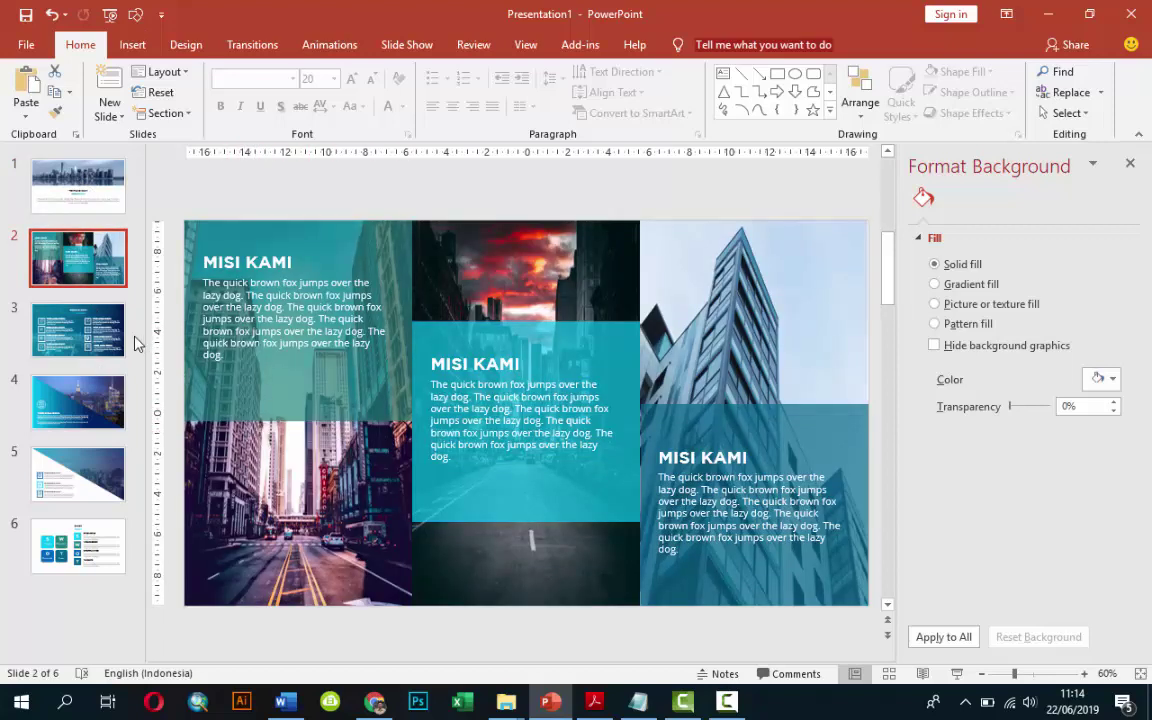
{"action": "left_click", "coordinate": [134, 338]}
{"action": "left_click", "coordinate": [117, 423]}
{"action": "left_click", "coordinate": [90, 476]}
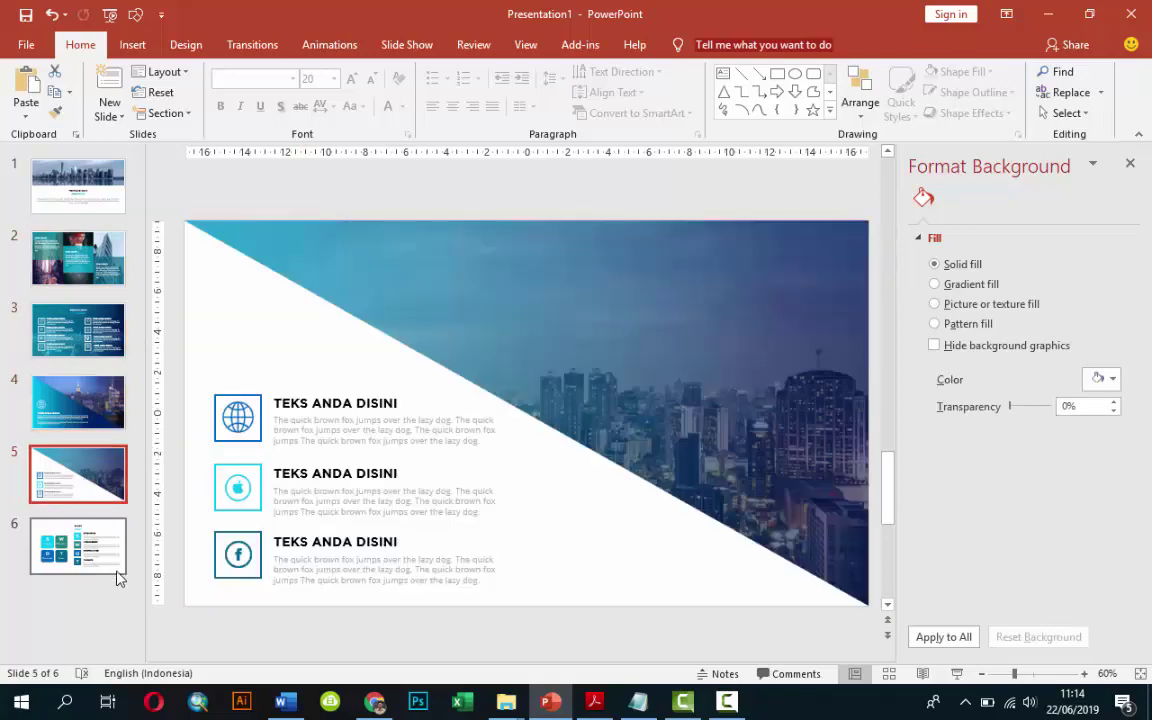
{"action": "left_click", "coordinate": [103, 555]}
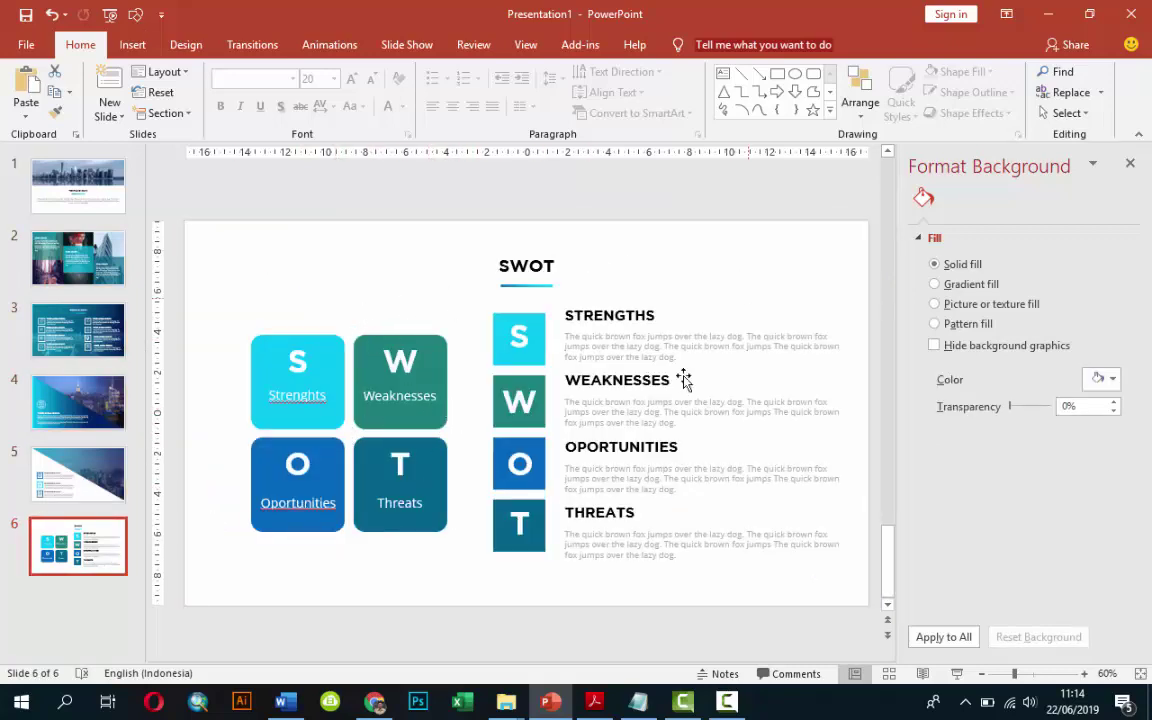
Close the Format Background pane and check the four SWOT description text boxes.
{"action": "left_click", "coordinate": [1130, 163]}
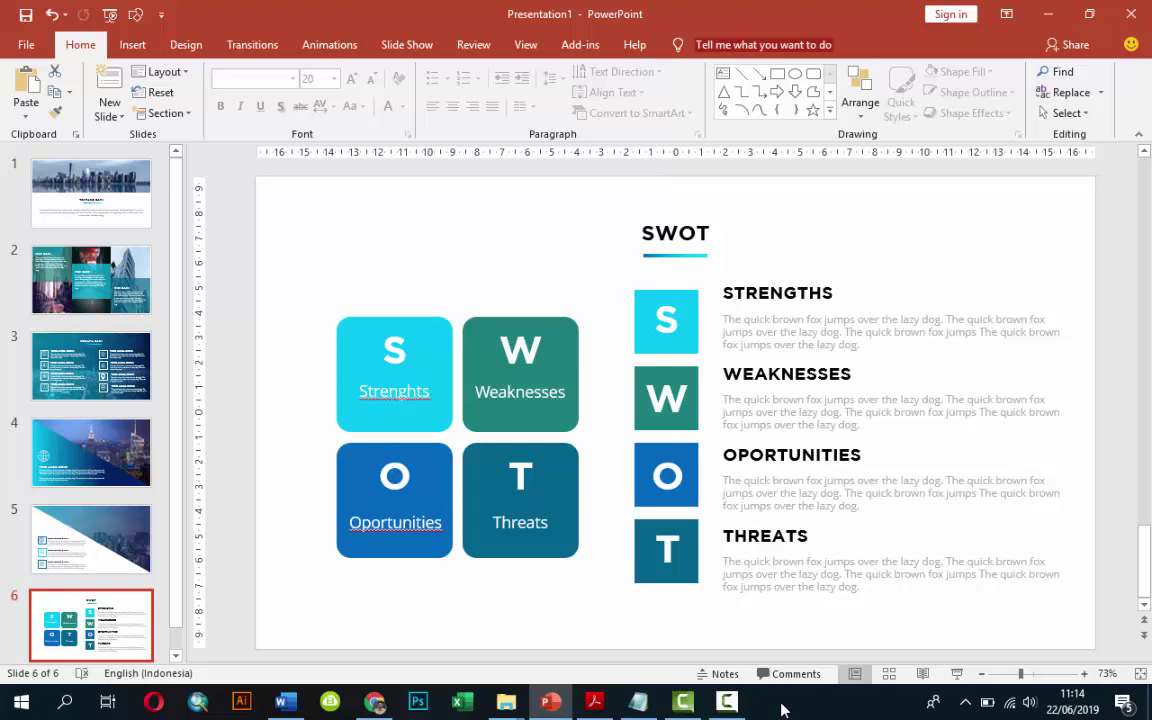
{"action": "left_click", "coordinate": [772, 320]}
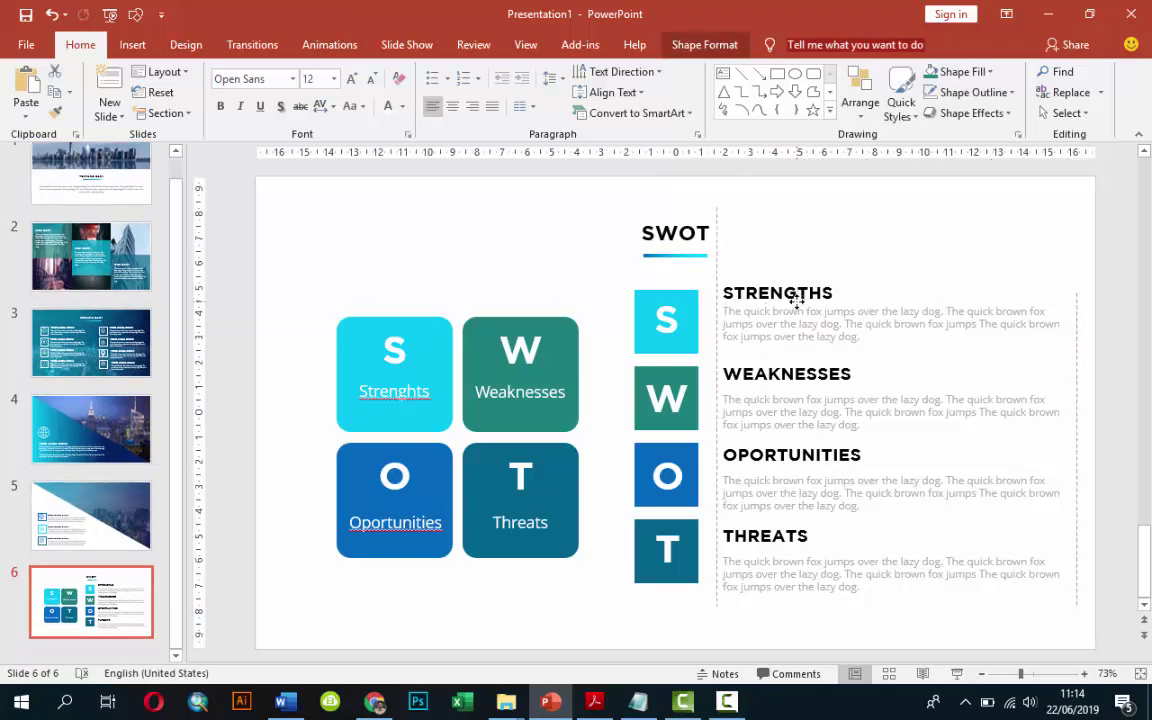
{"action": "left_click", "coordinate": [817, 399]}
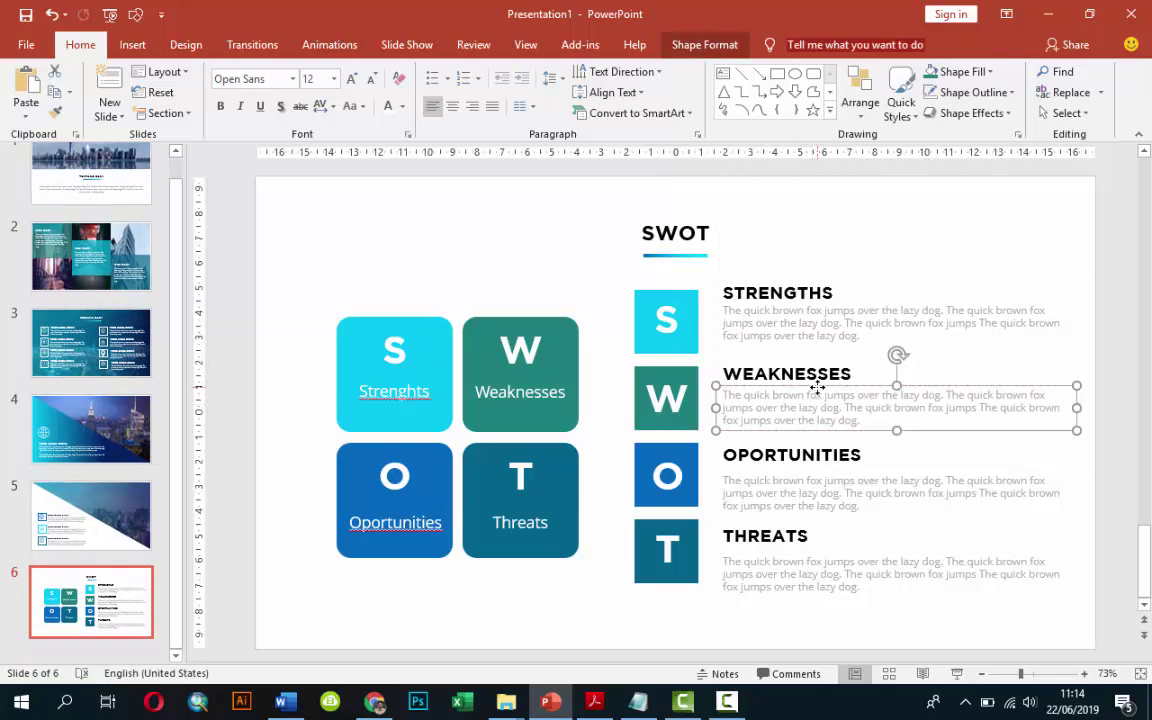
{"action": "left_click", "coordinate": [786, 481]}
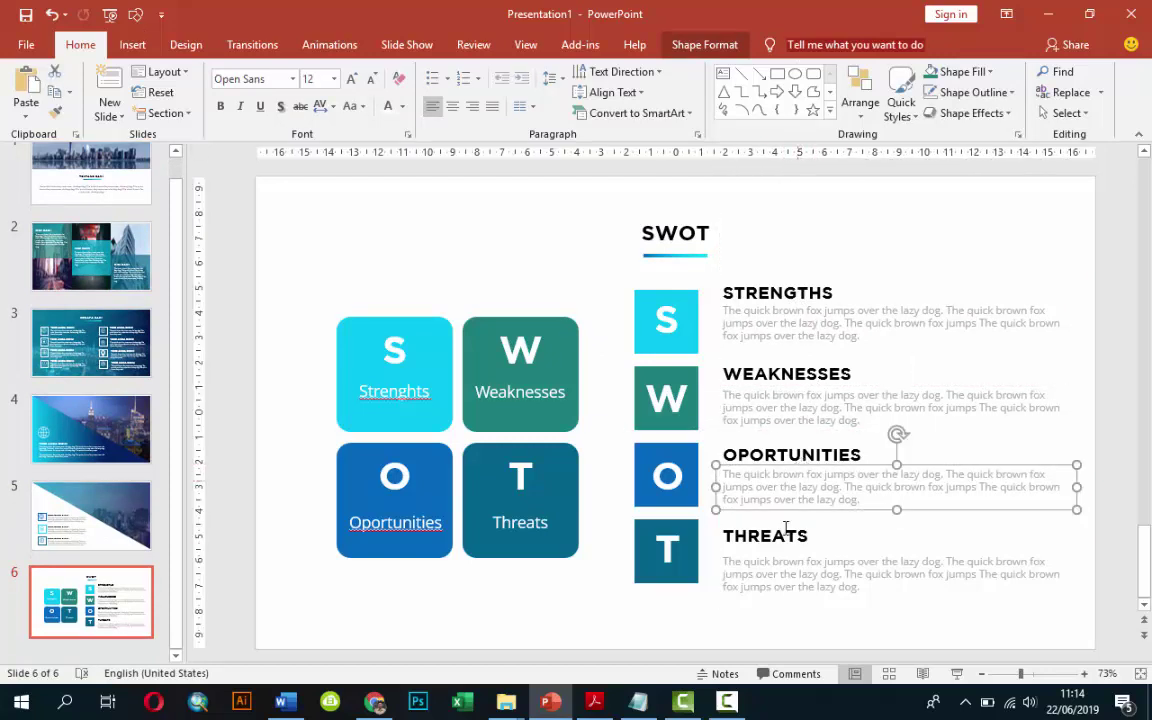
{"action": "left_click", "coordinate": [784, 560]}
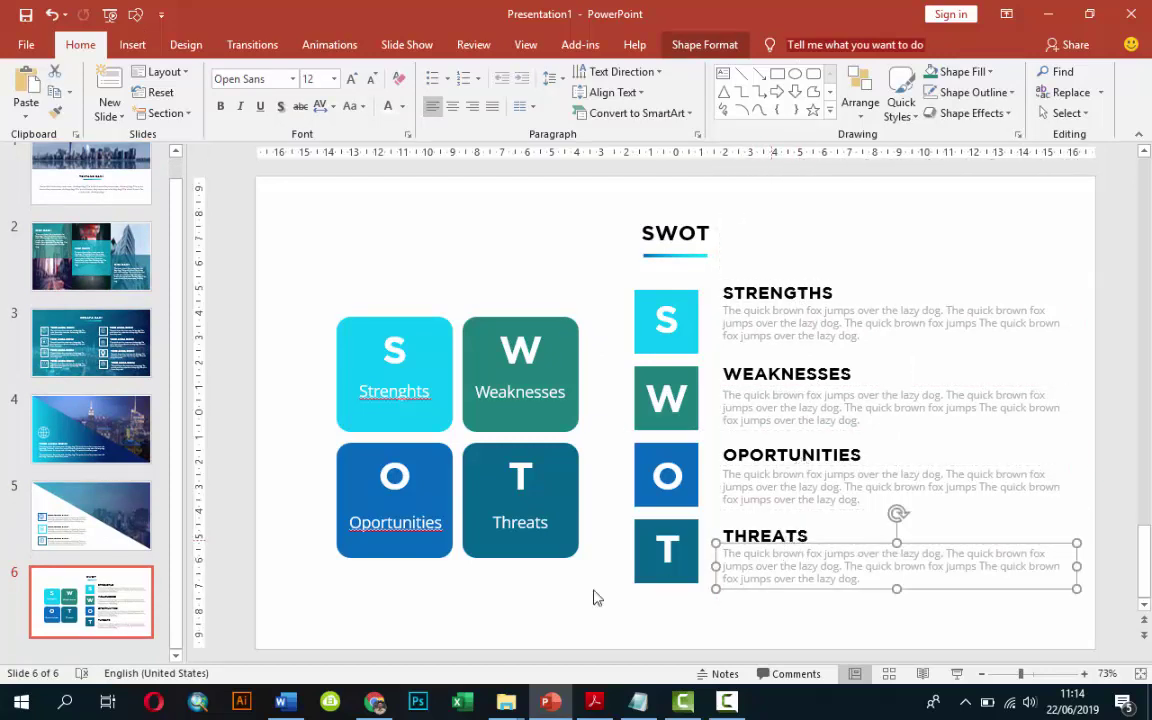
{"action": "left_click", "coordinate": [532, 610]}
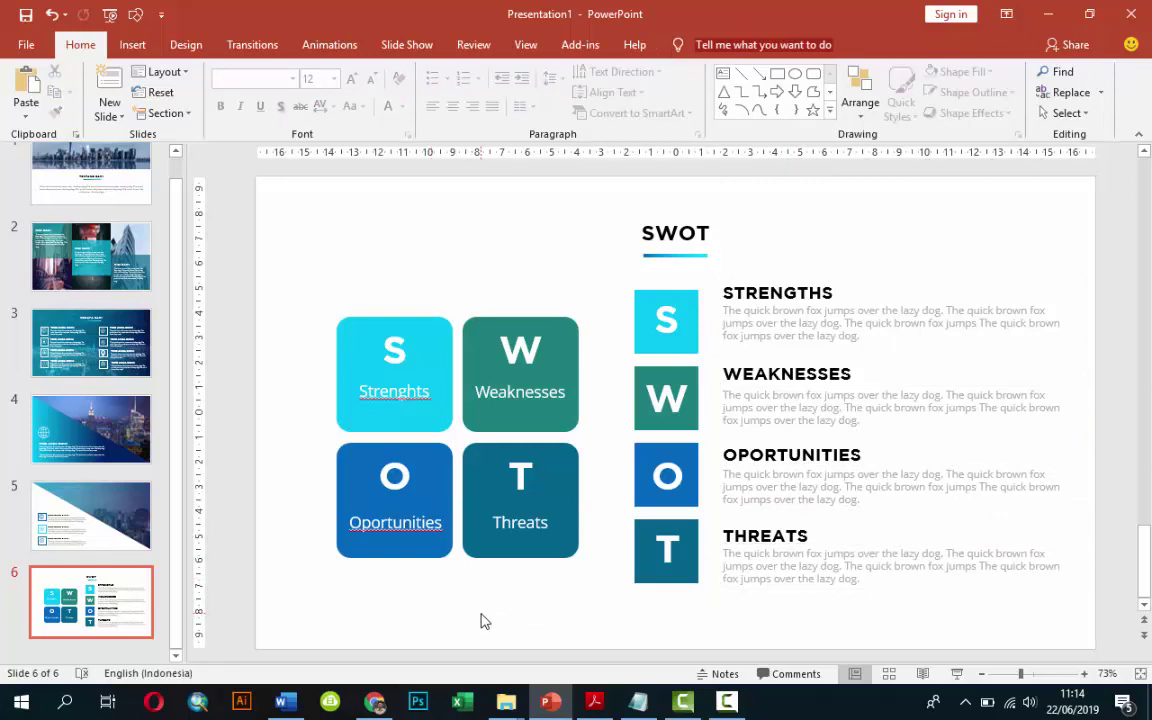